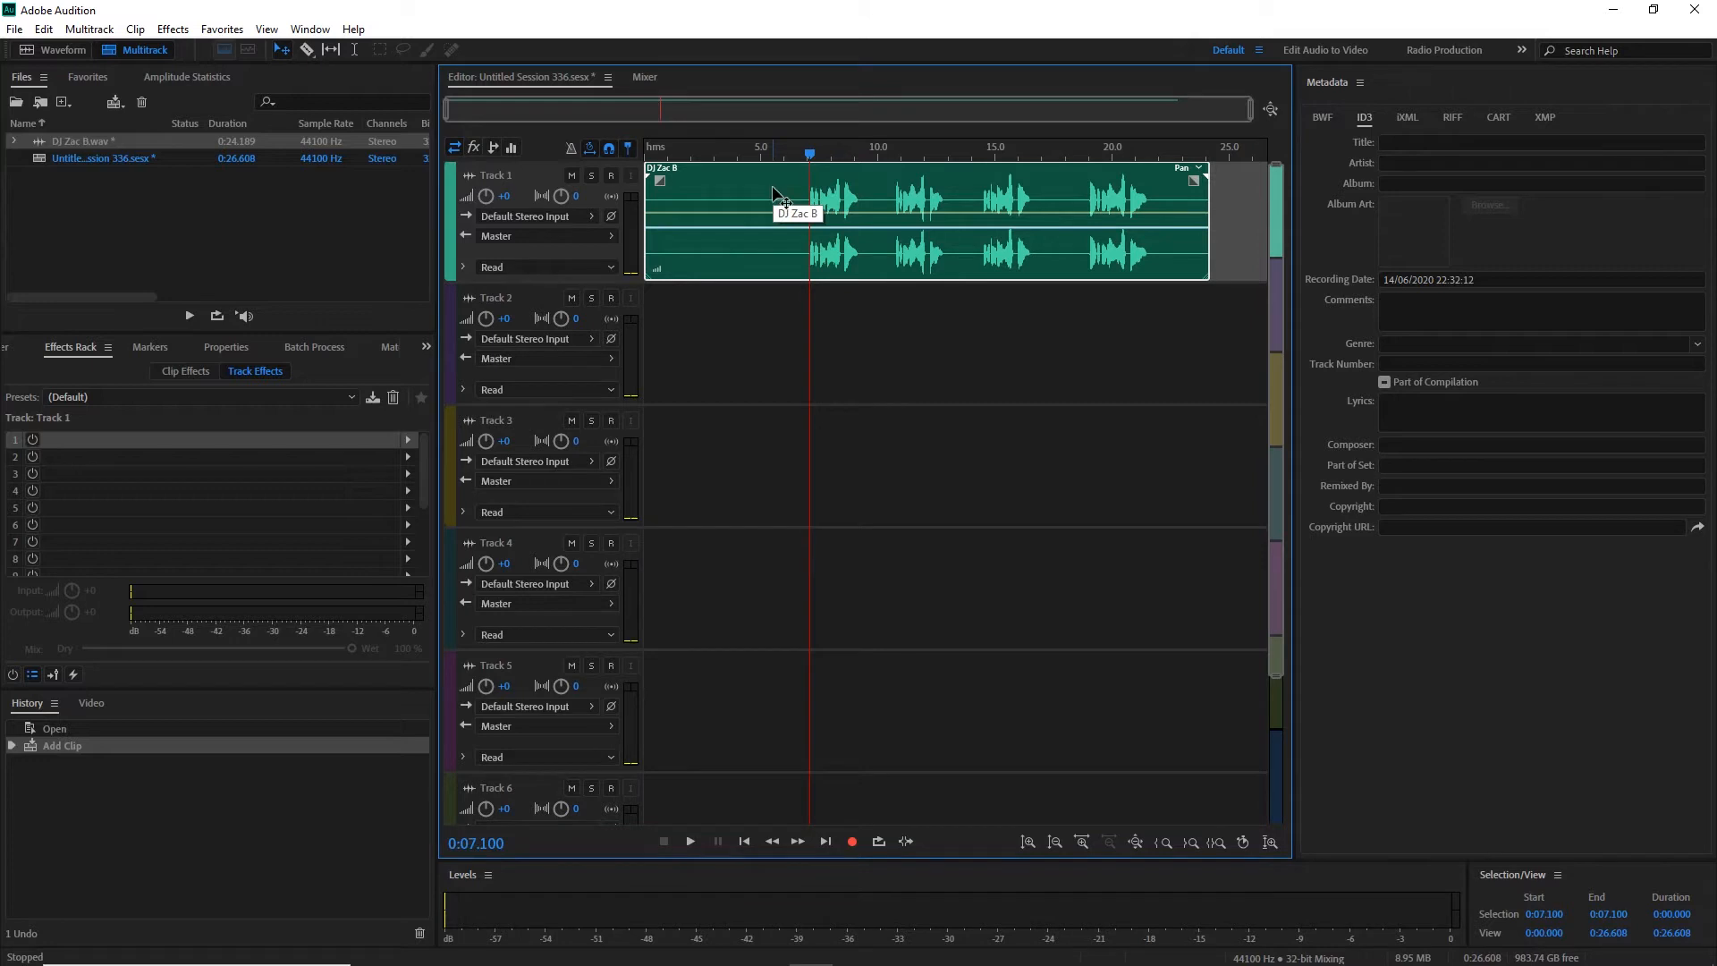
Isolate a short vocal fragment by splitting the Track 1 clip at 0:07.520 and 0:07.766.
{"action": "scroll", "coordinate": [799, 195], "scroll_direction": "up", "scroll_amount": 10}
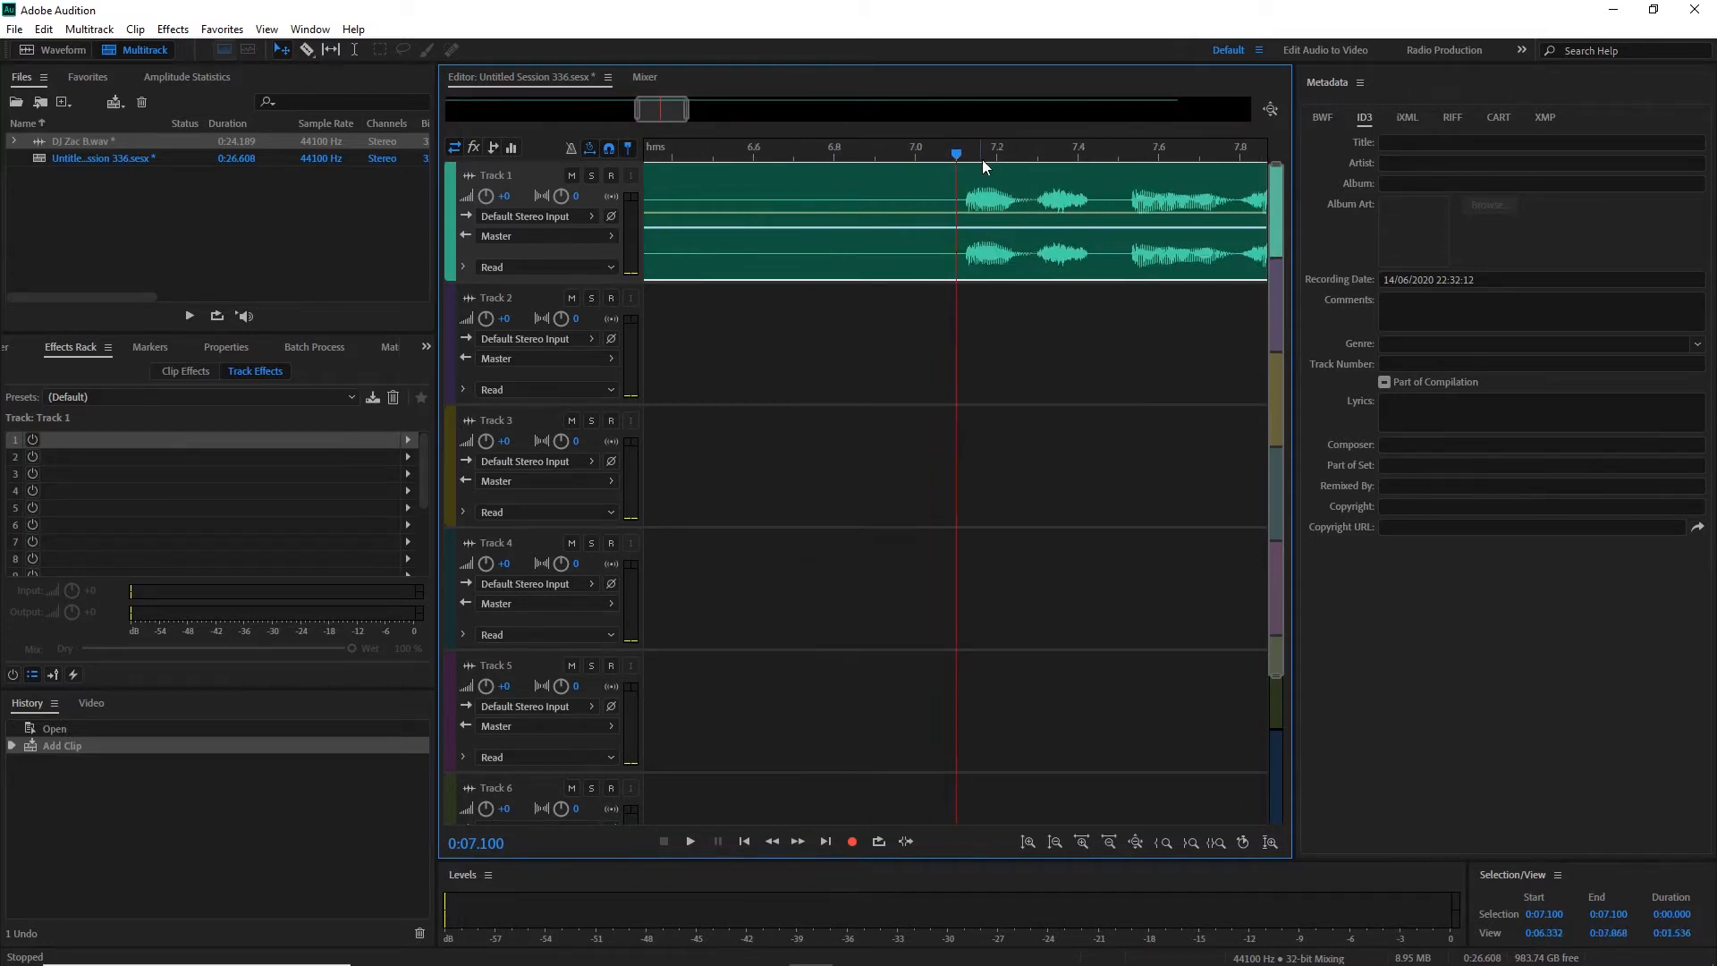
{"action": "key", "text": "space"}
{"action": "key", "text": "space"}
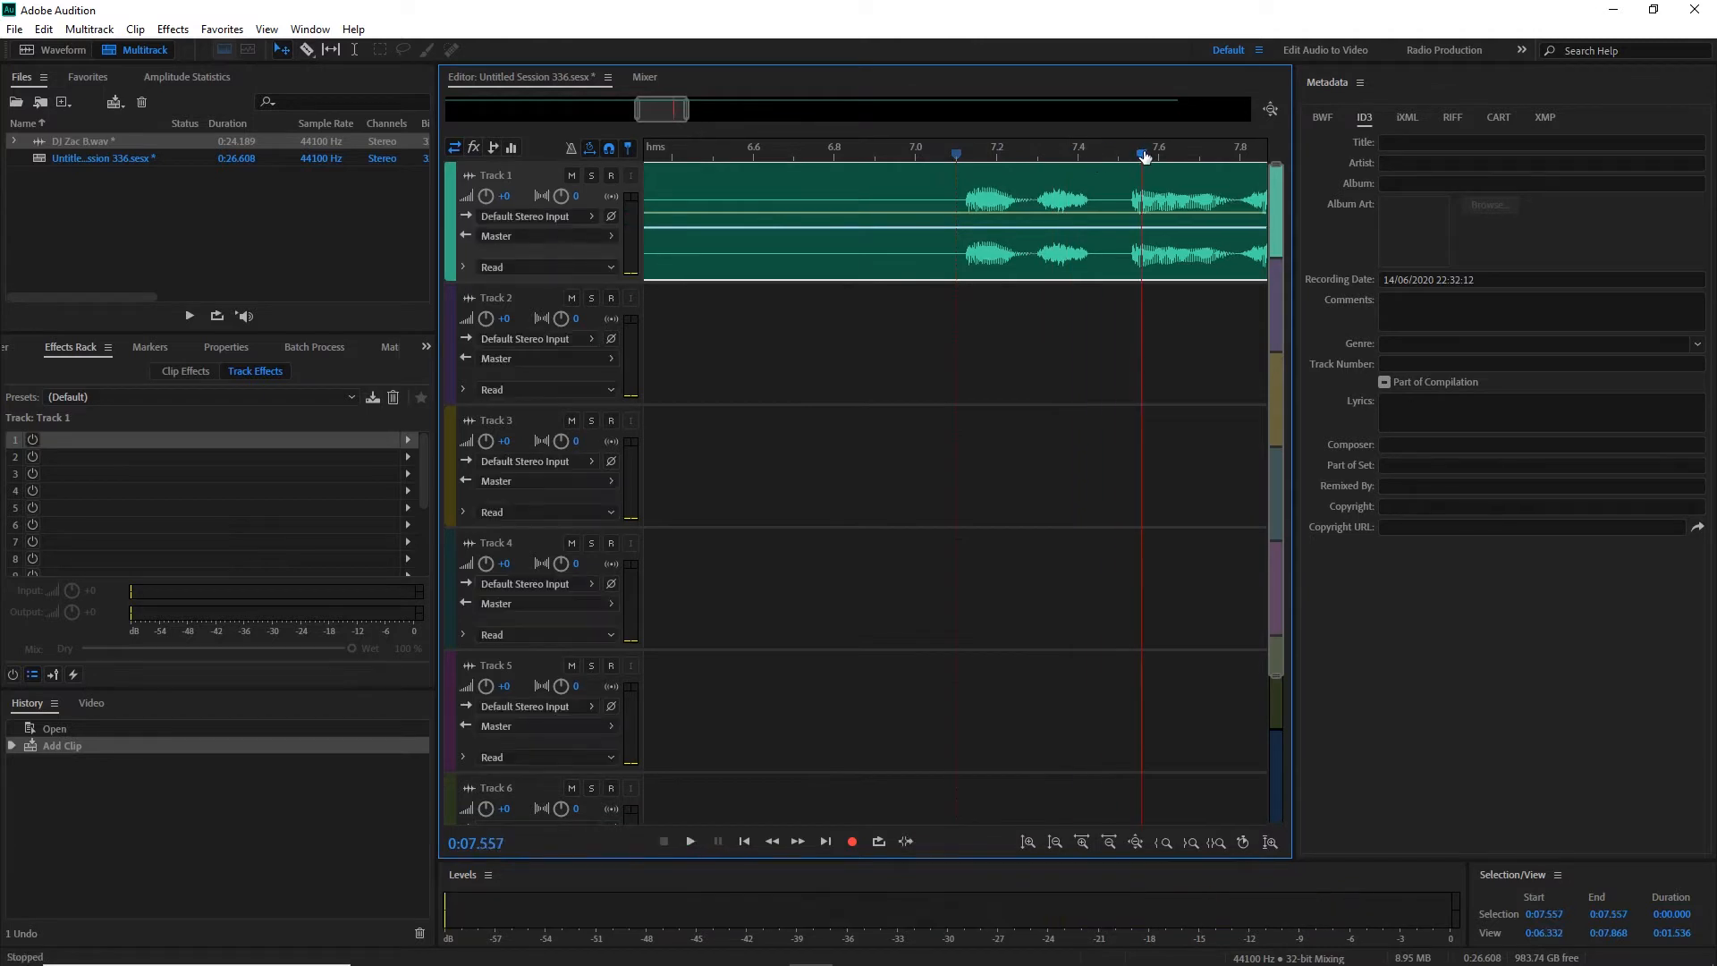
{"action": "left_click_drag", "start_coordinate": [1144, 156], "coordinate": [1128, 157]}
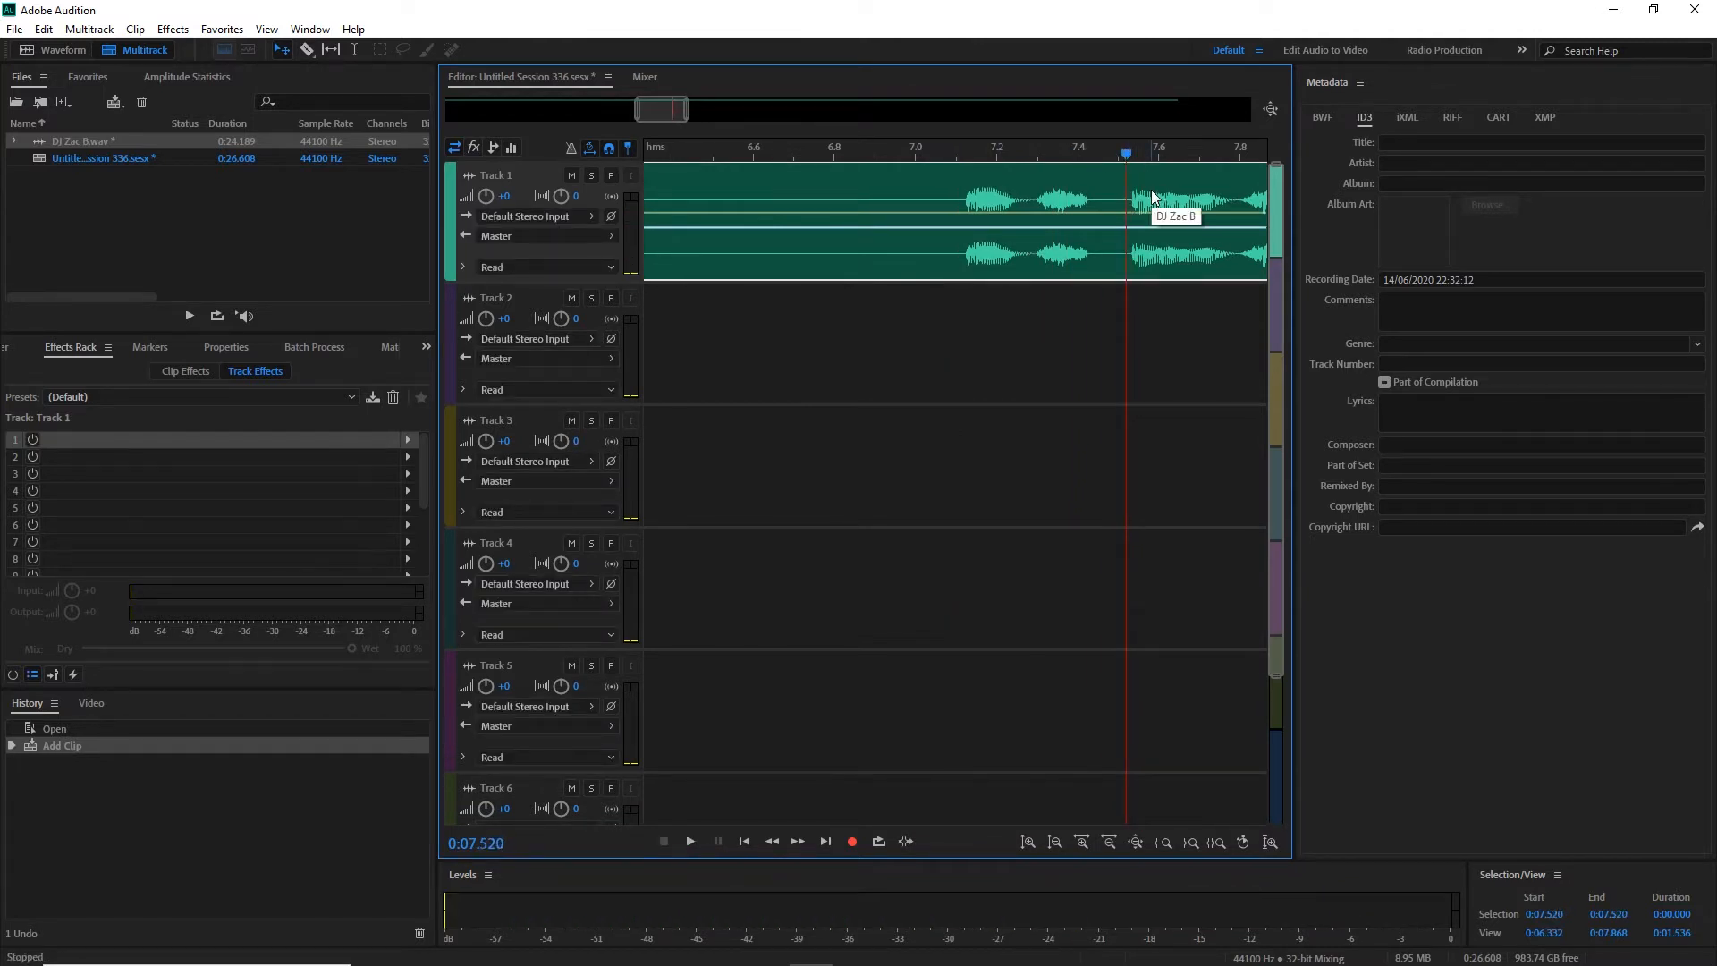
{"action": "key", "text": "ctrl+k"}
{"action": "key", "text": "space"}
{"action": "key", "text": "space"}
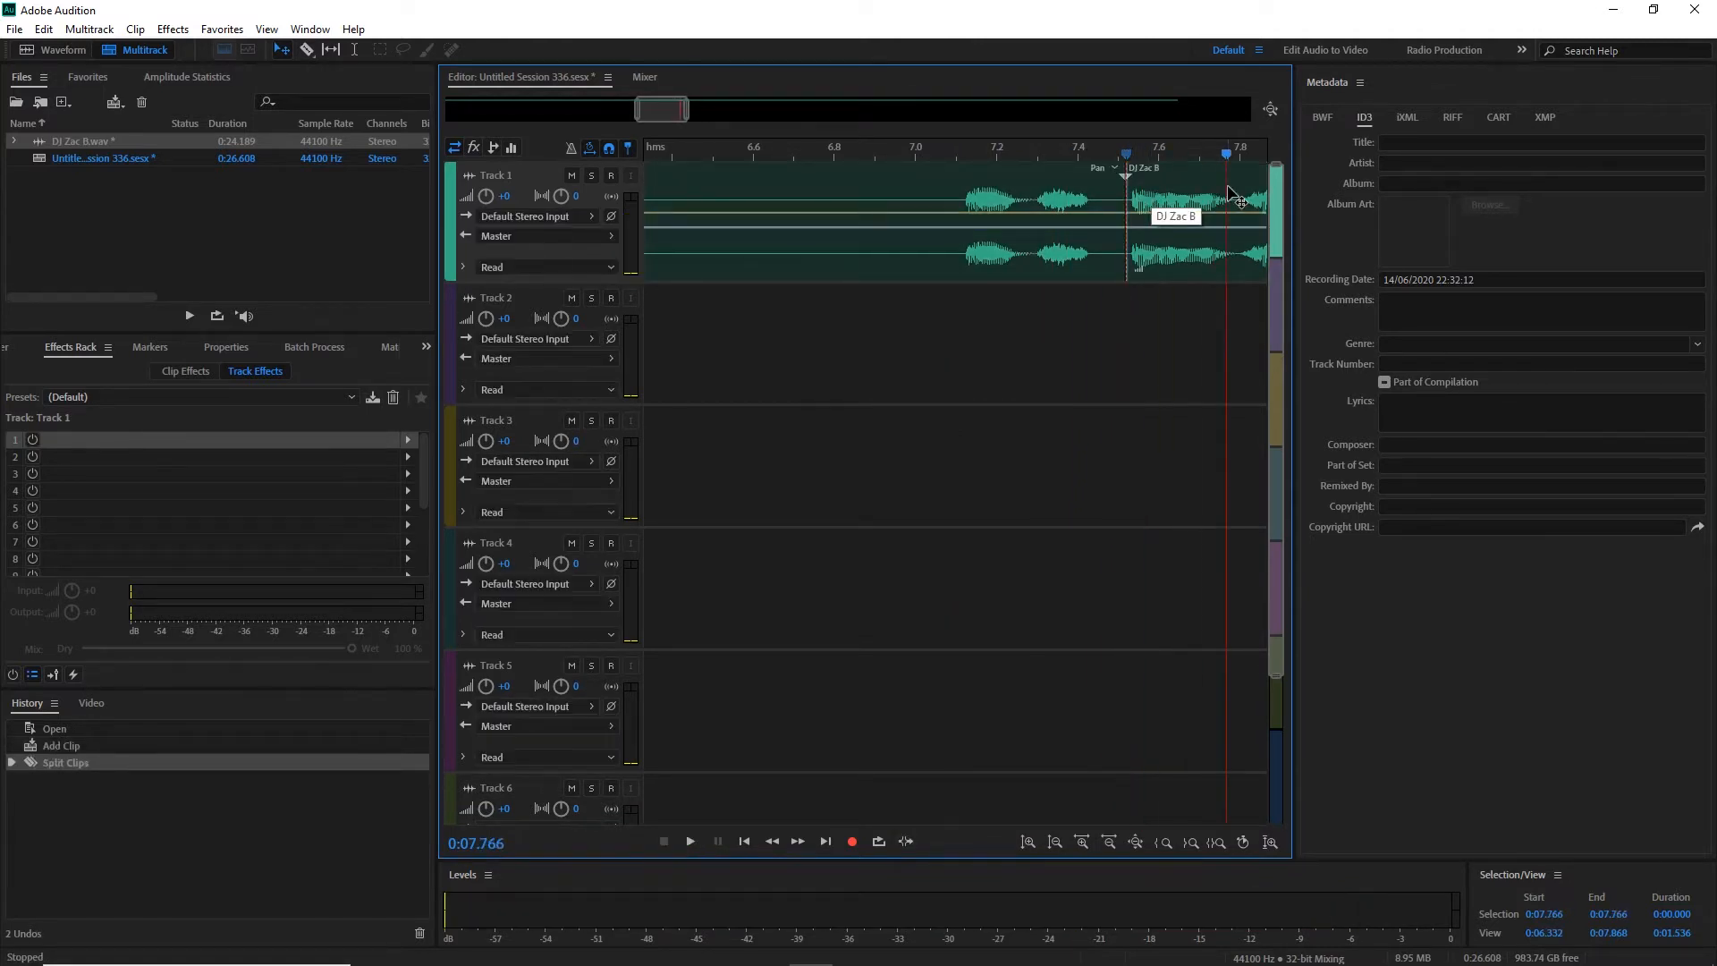
{"action": "left_click", "coordinate": [1234, 188]}
{"action": "key", "text": "ctrl+k"}
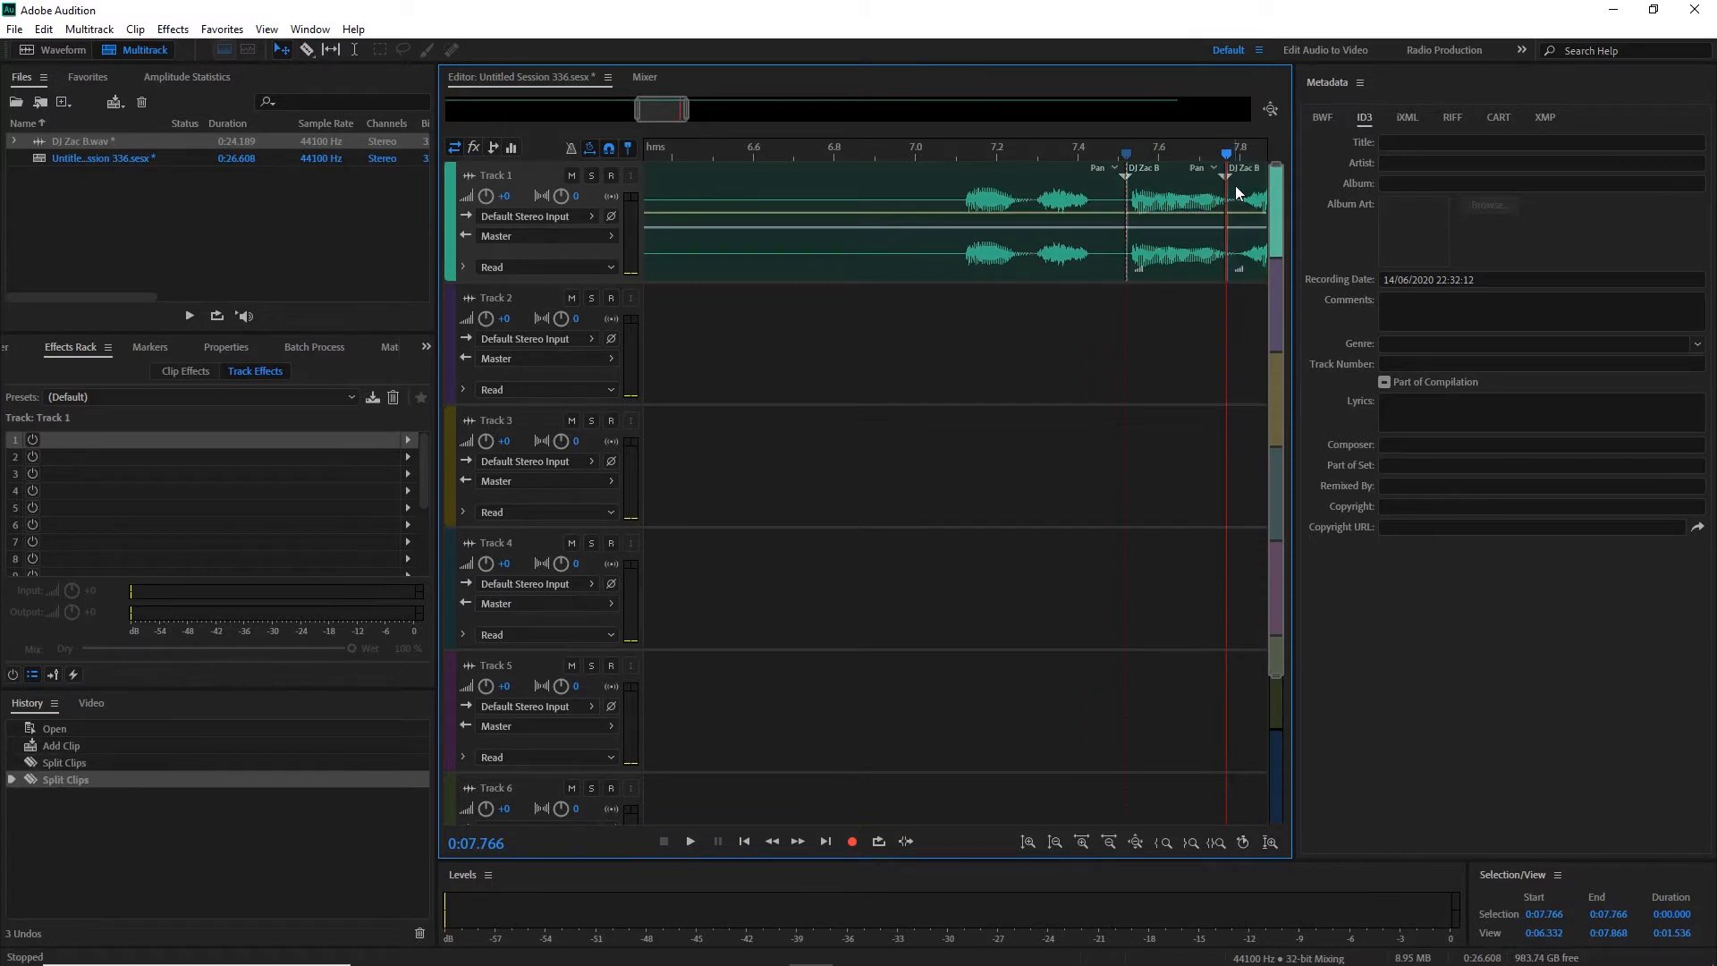
Move the clip after the second split about 0.5 seconds later on Track 1, leaving a gap.
{"action": "key", "text": "minus"}
{"action": "key", "text": "minus"}
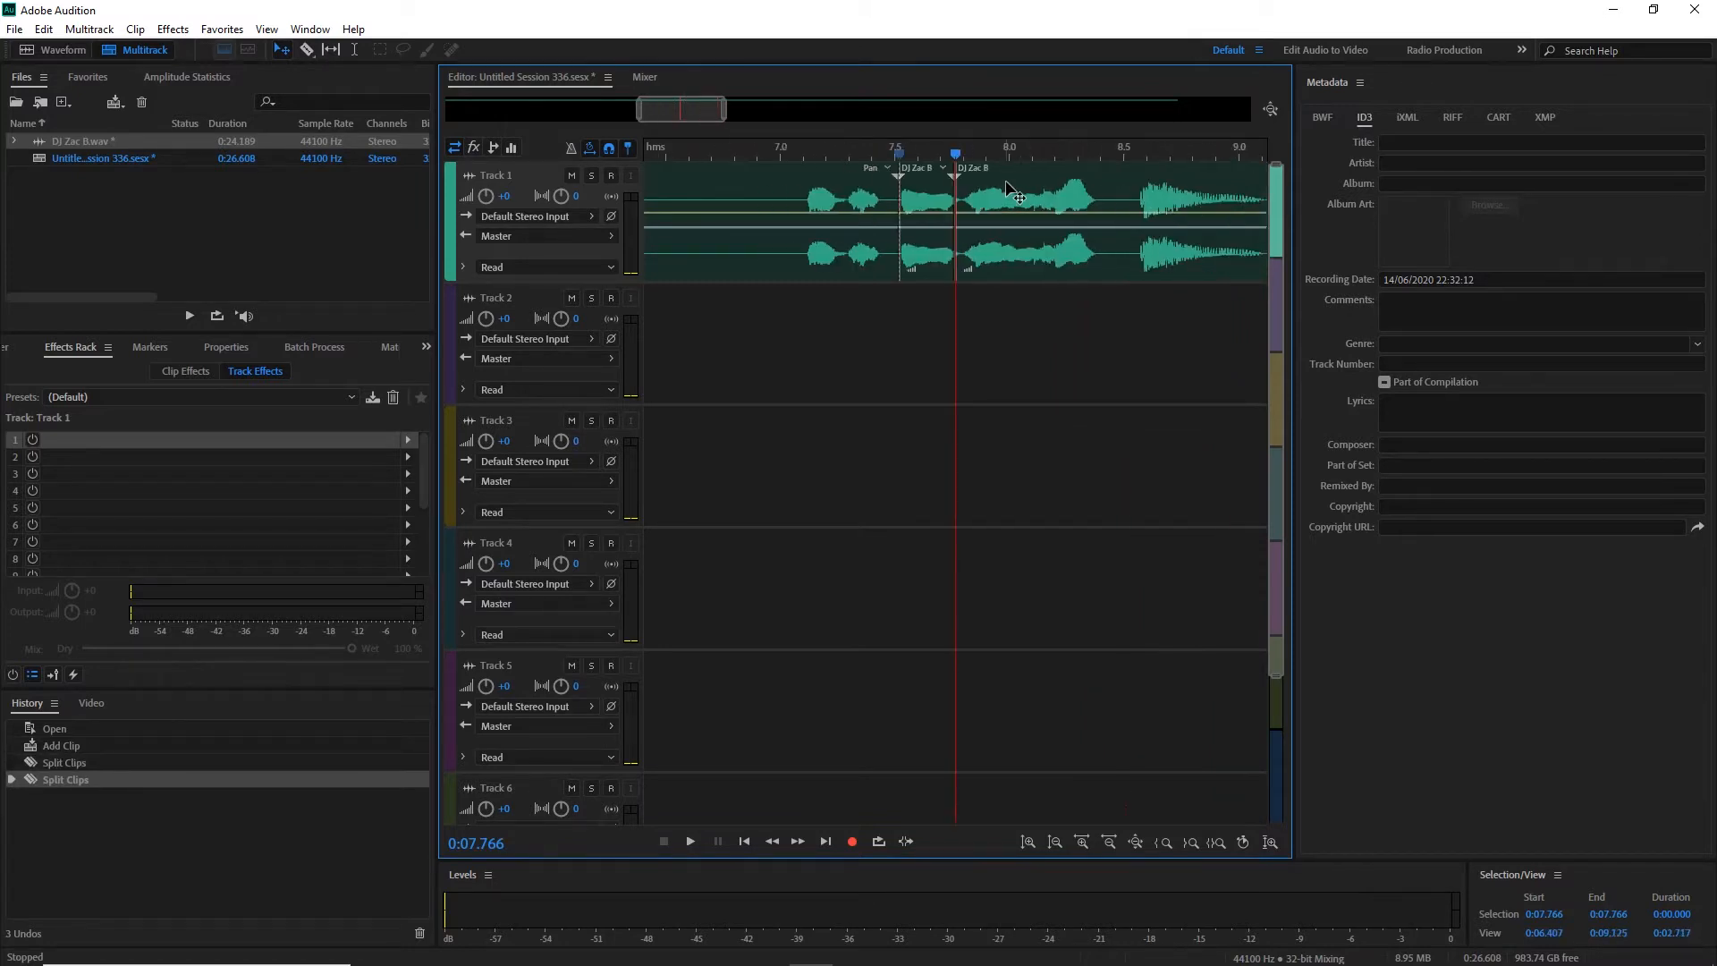
{"action": "left_click_drag", "start_coordinate": [1005, 190], "coordinate": [1126, 198]}
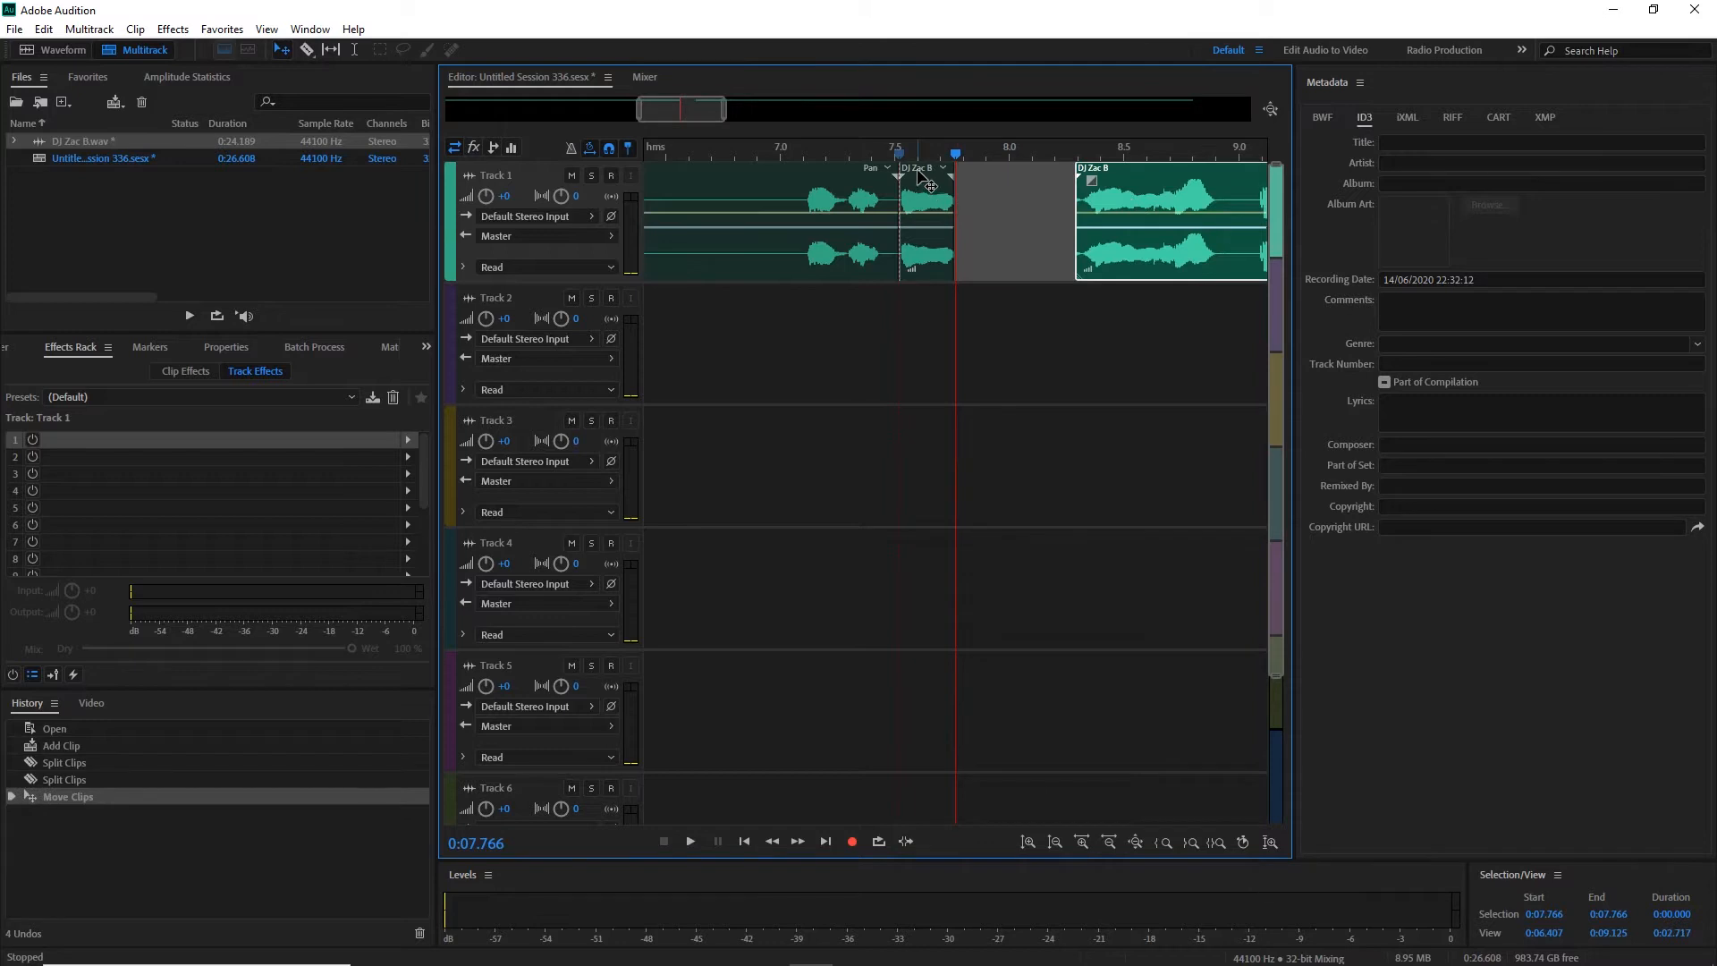
Fill the gap with copied and trimmed repeats of the isolated fragment, and move the following clip up against them.
{"action": "left_click_drag", "start_coordinate": [928, 179], "coordinate": [1087, 184]}
{"action": "left_click", "coordinate": [975, 176]}
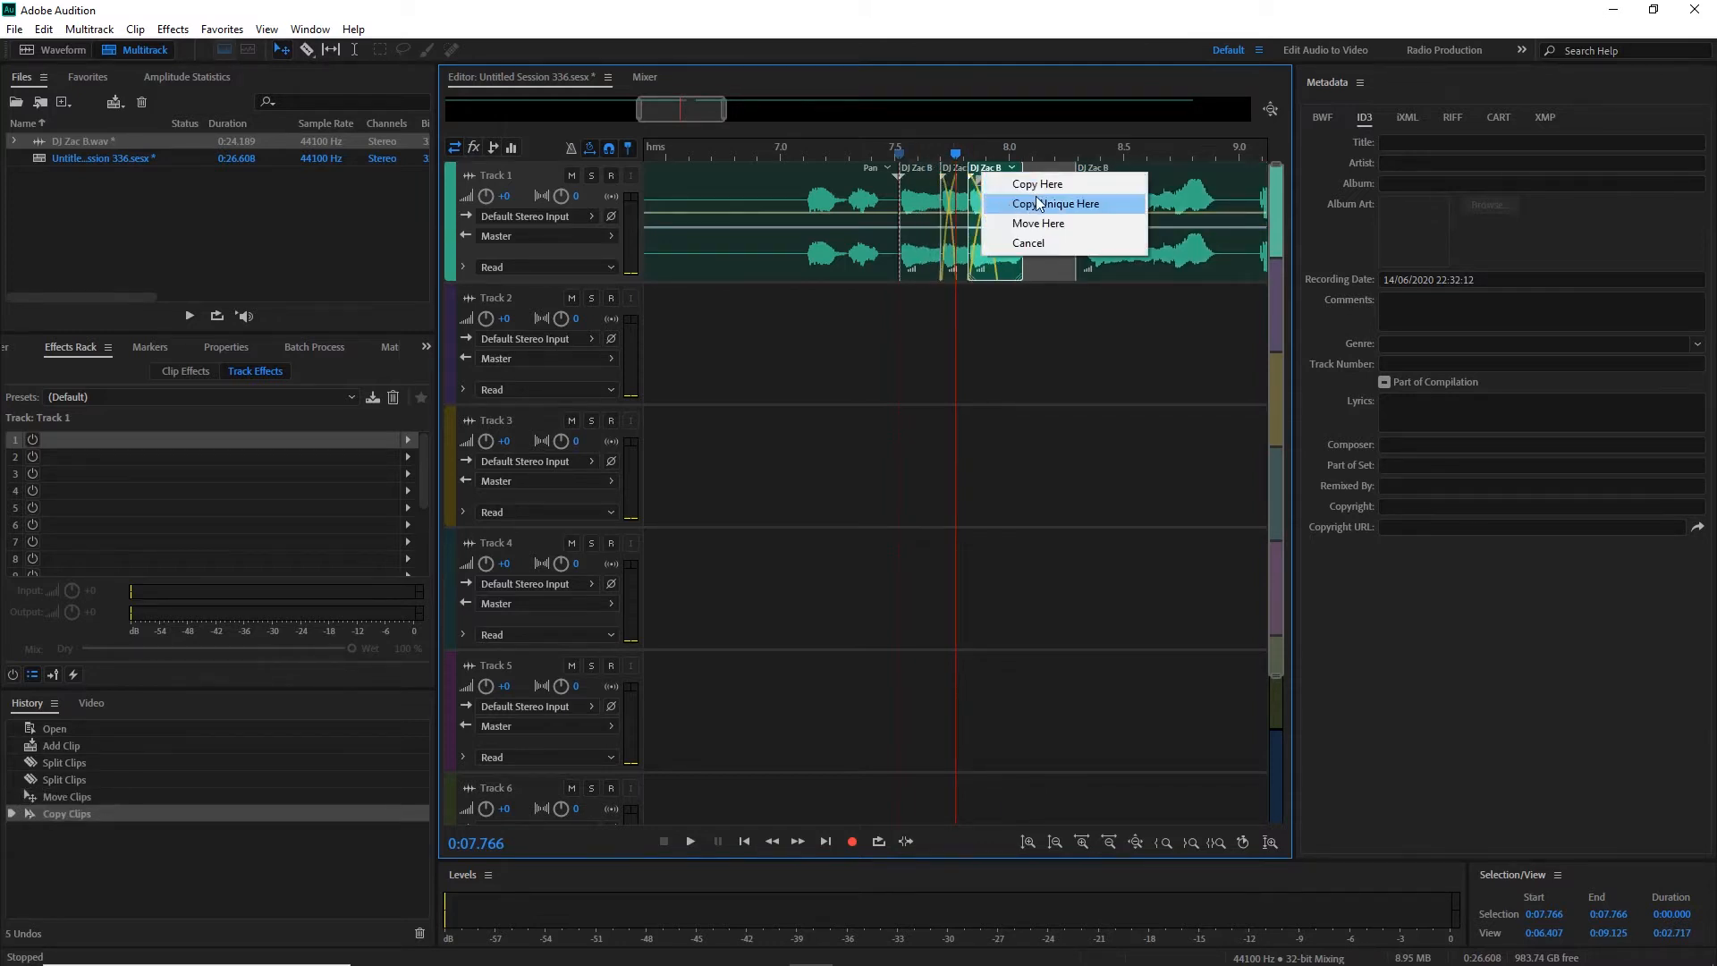
{"action": "left_click", "coordinate": [1031, 190]}
{"action": "left_click", "coordinate": [1019, 173]}
{"action": "left_click", "coordinate": [1082, 183]}
{"action": "left_click", "coordinate": [1099, 177]}
Play back the stutter edit on Track 1 from just before the first words.
{"action": "left_click", "coordinate": [797, 157]}
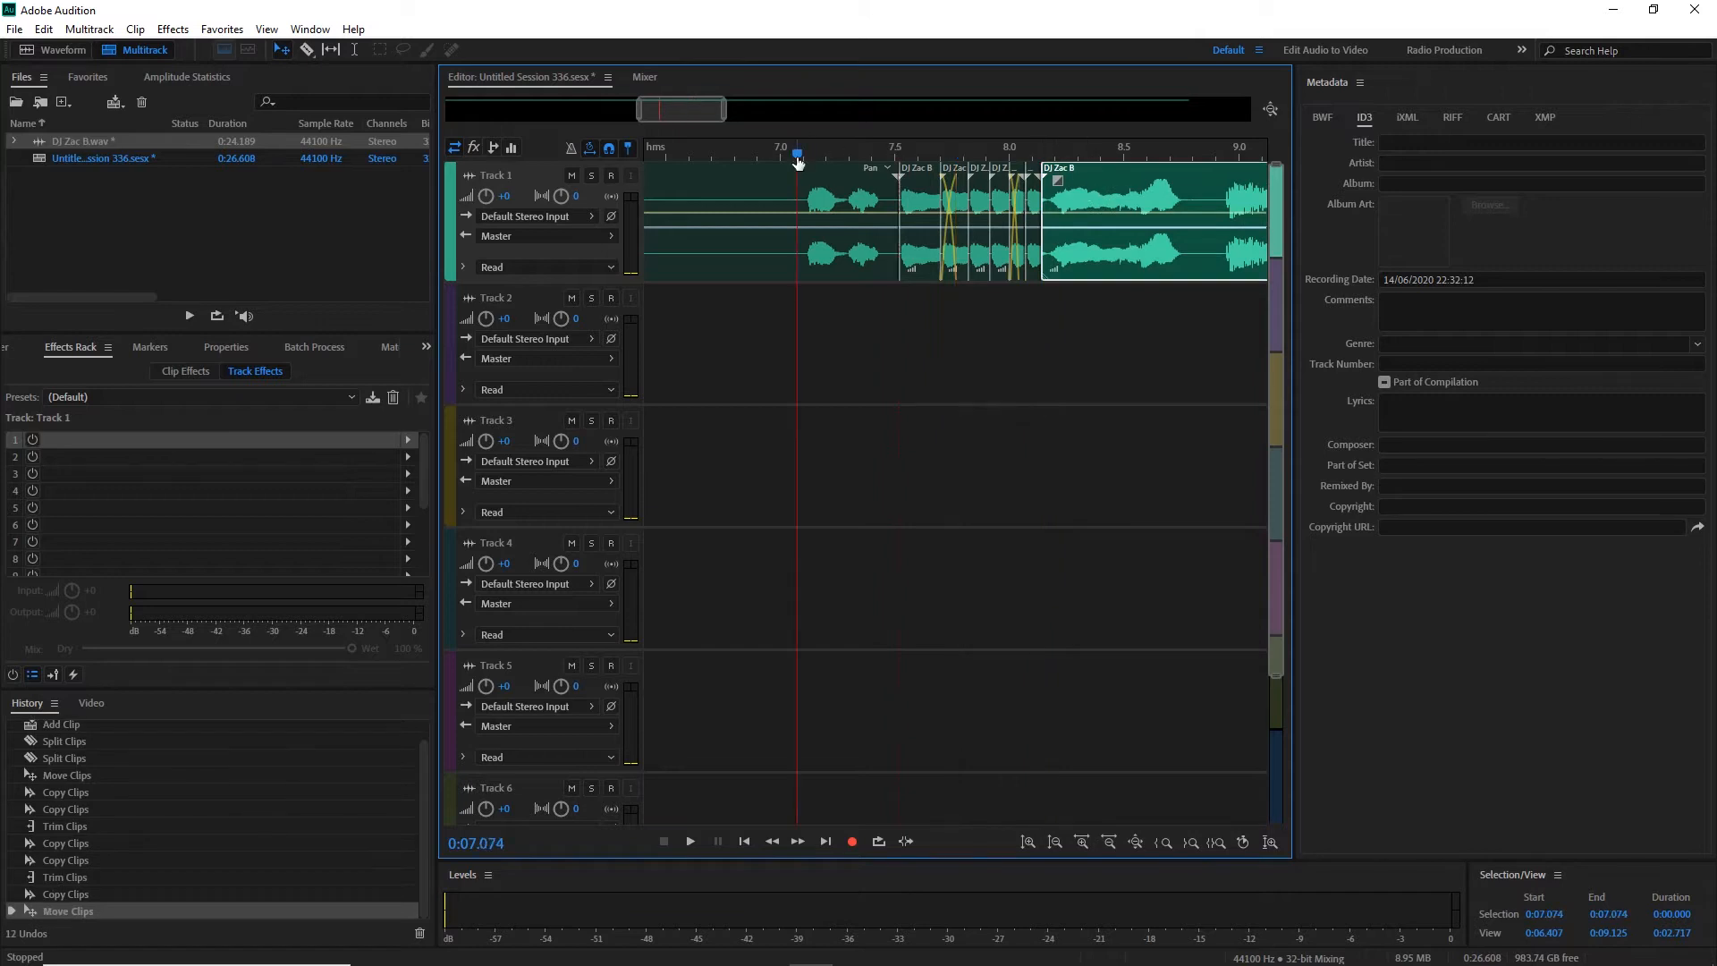
{"action": "key", "text": "space"}
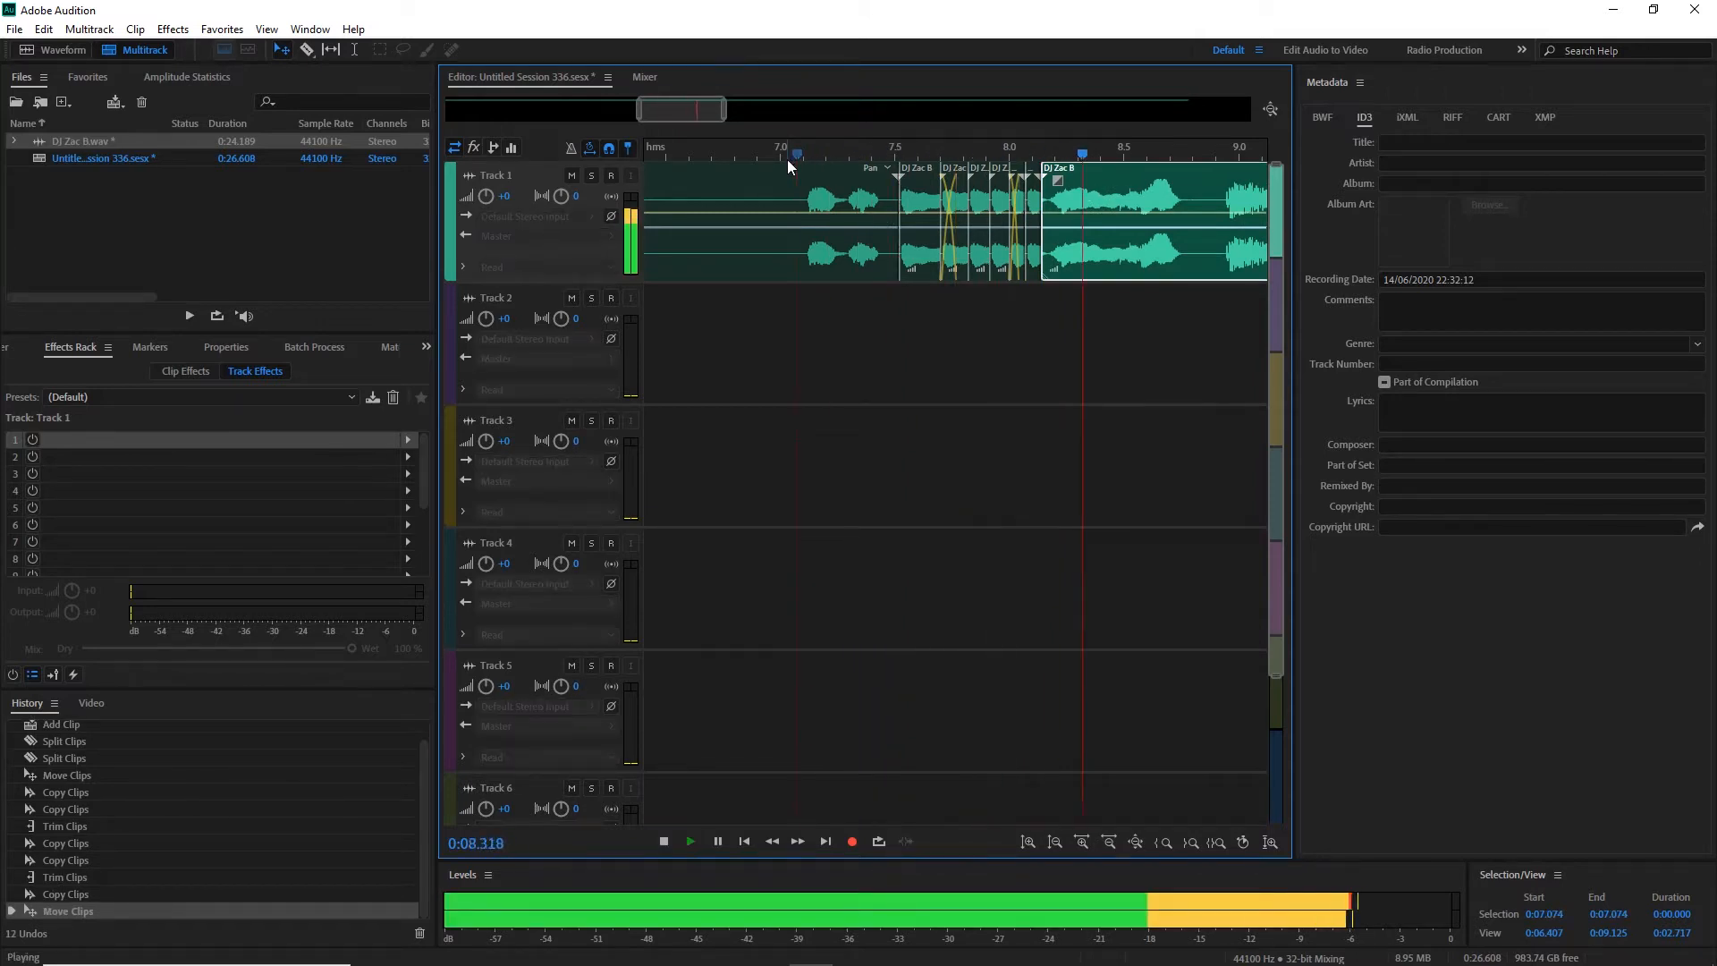
{"action": "key", "text": "space"}
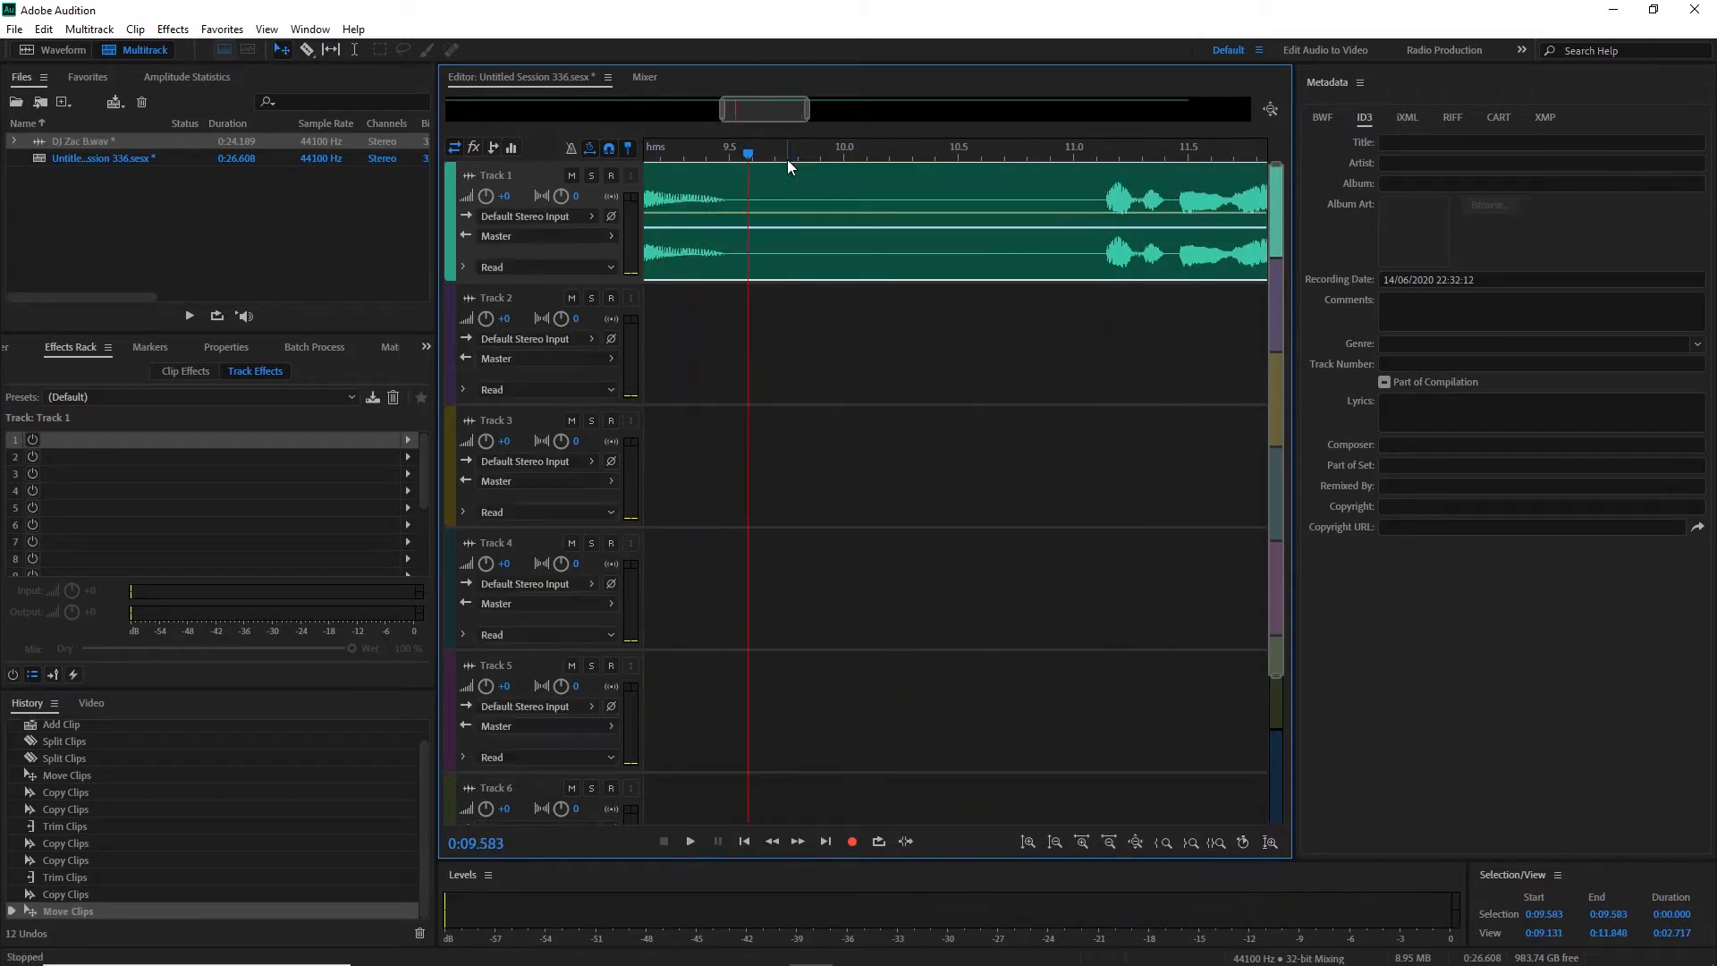
{"action": "scroll", "coordinate": [788, 161], "scroll_direction": "down", "scroll_amount": 4}
{"action": "left_click", "coordinate": [754, 154]}
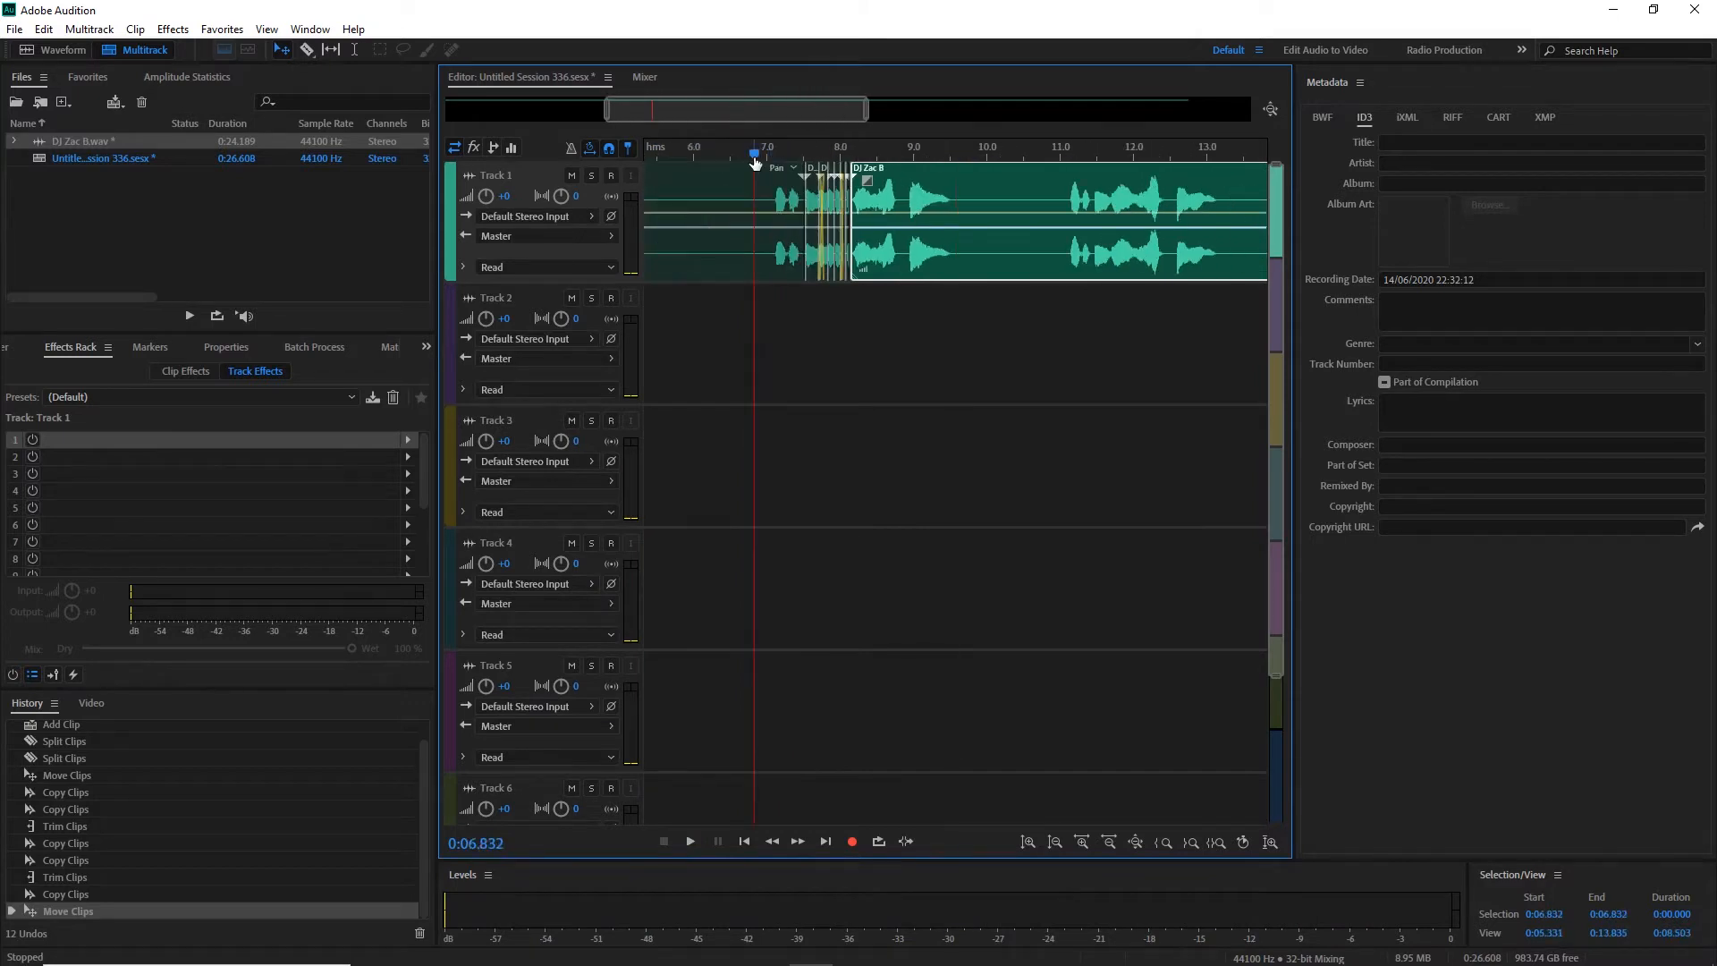
{"action": "key", "text": "space"}
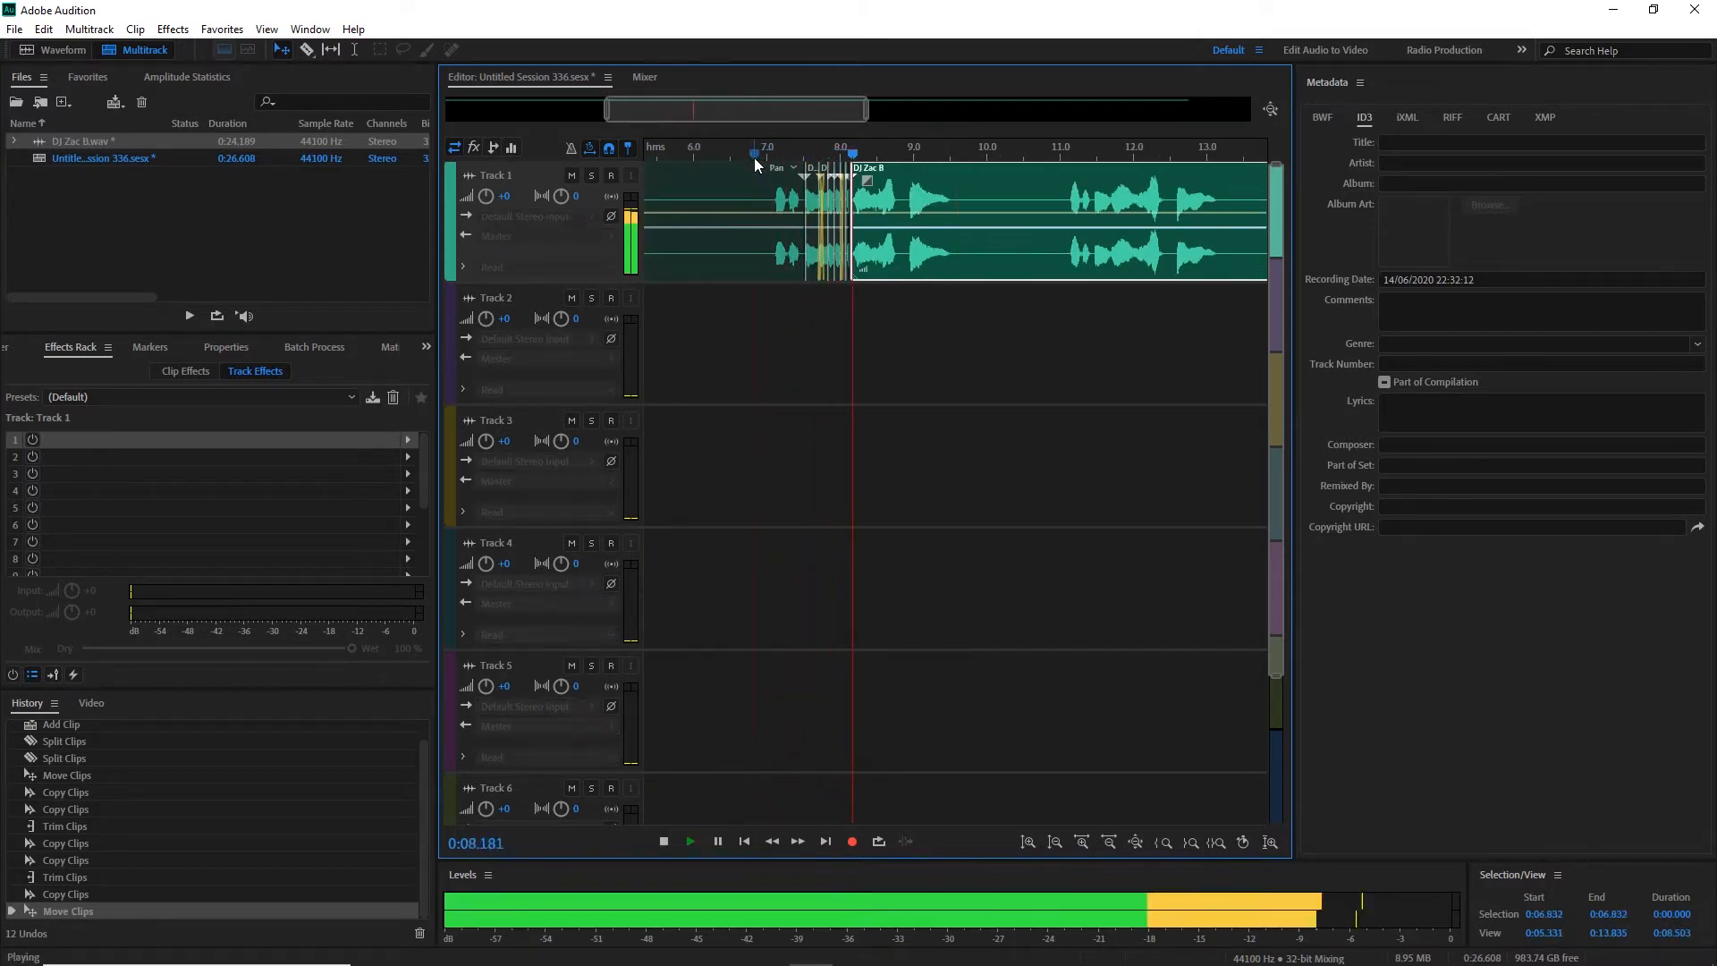
{"action": "key", "text": "space"}
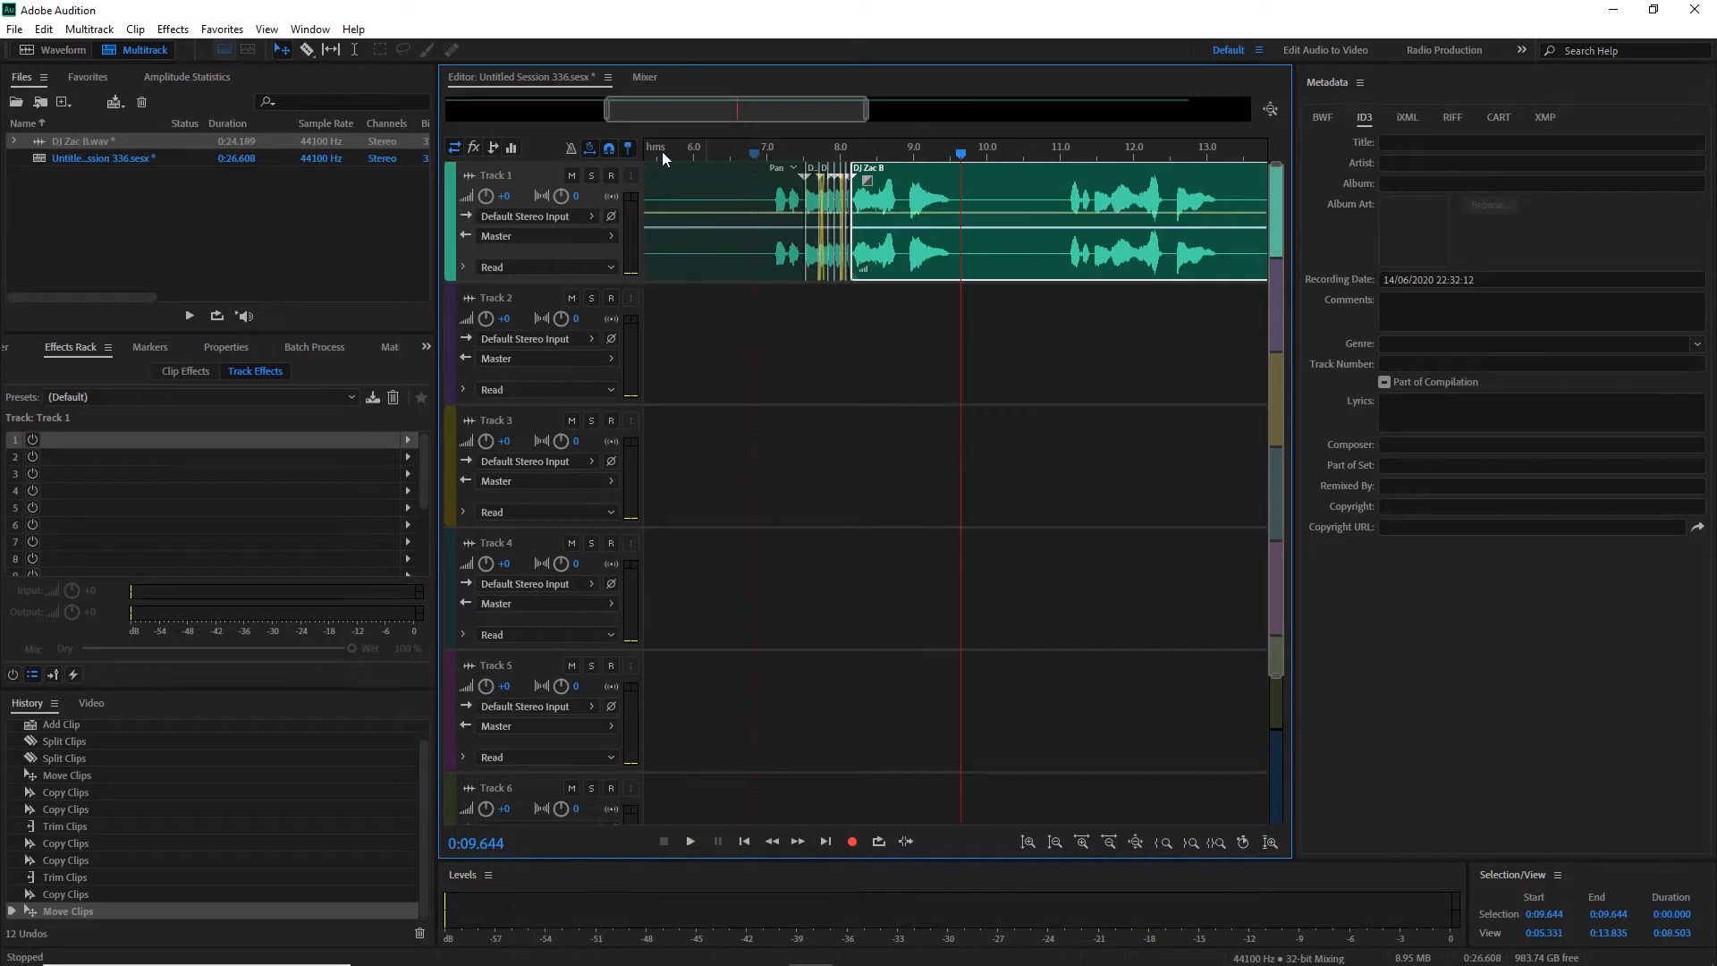
Add the Pitch Shifter effect to the first rack slot of Track 1, keeping its default settings.
{"action": "left_click", "coordinate": [408, 441]}
{"action": "mouse_move", "coordinate": [507, 669]}
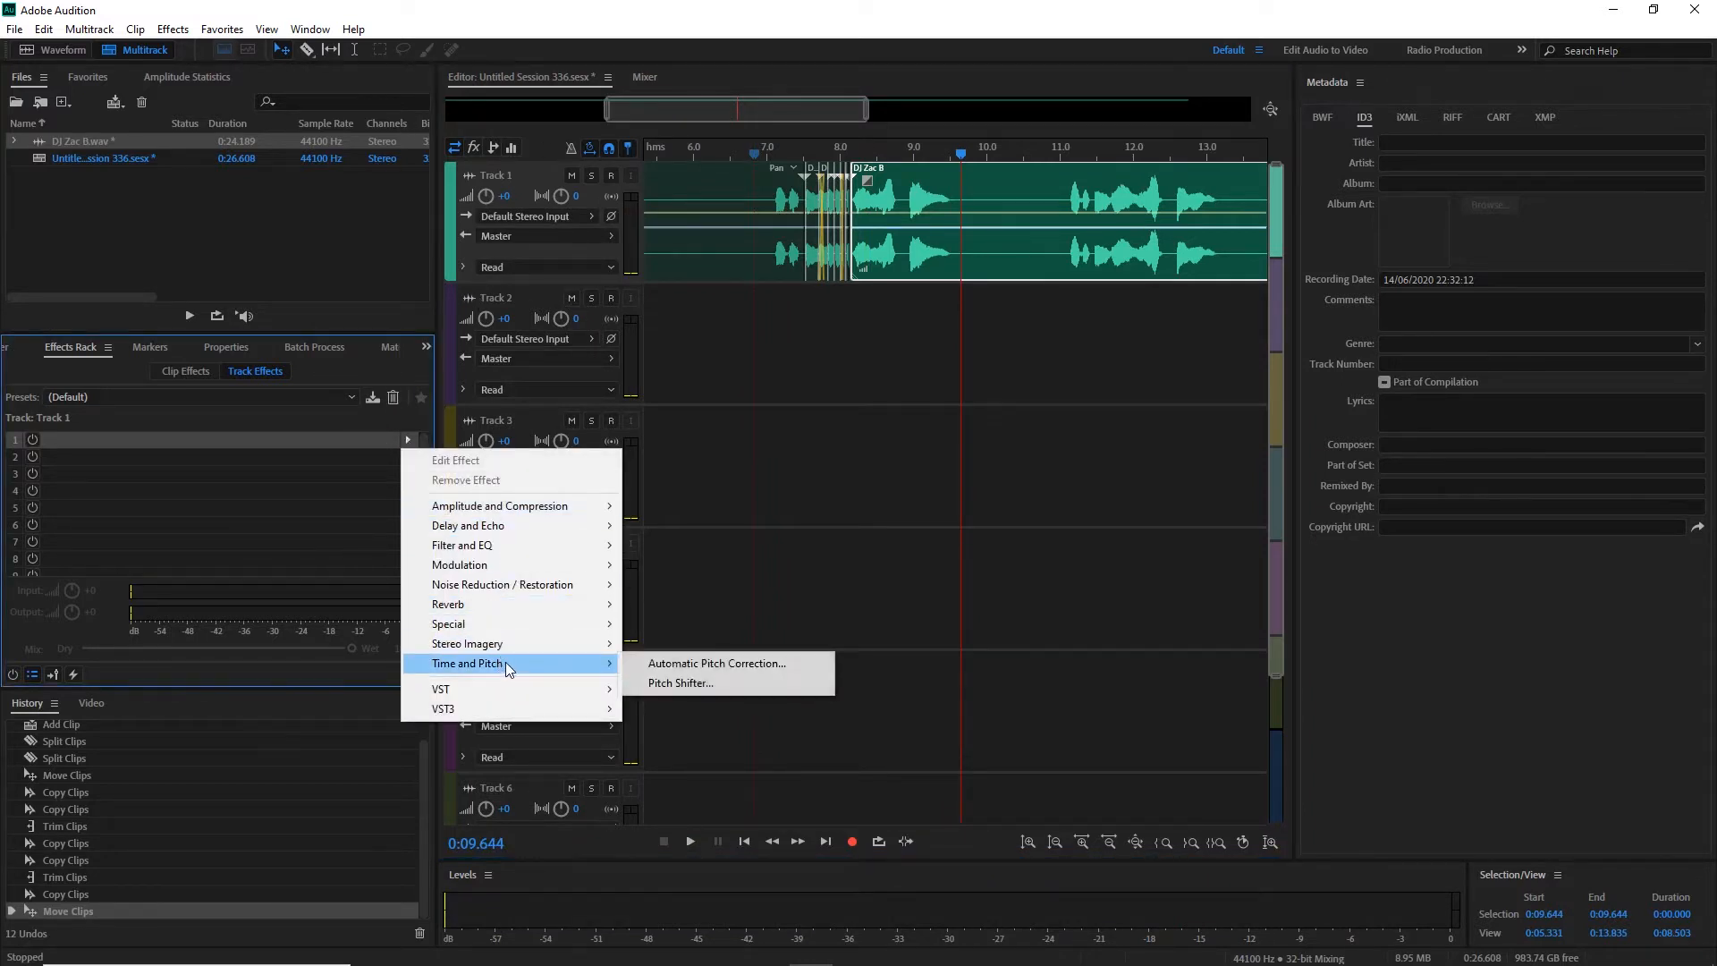
{"action": "left_click", "coordinate": [676, 683]}
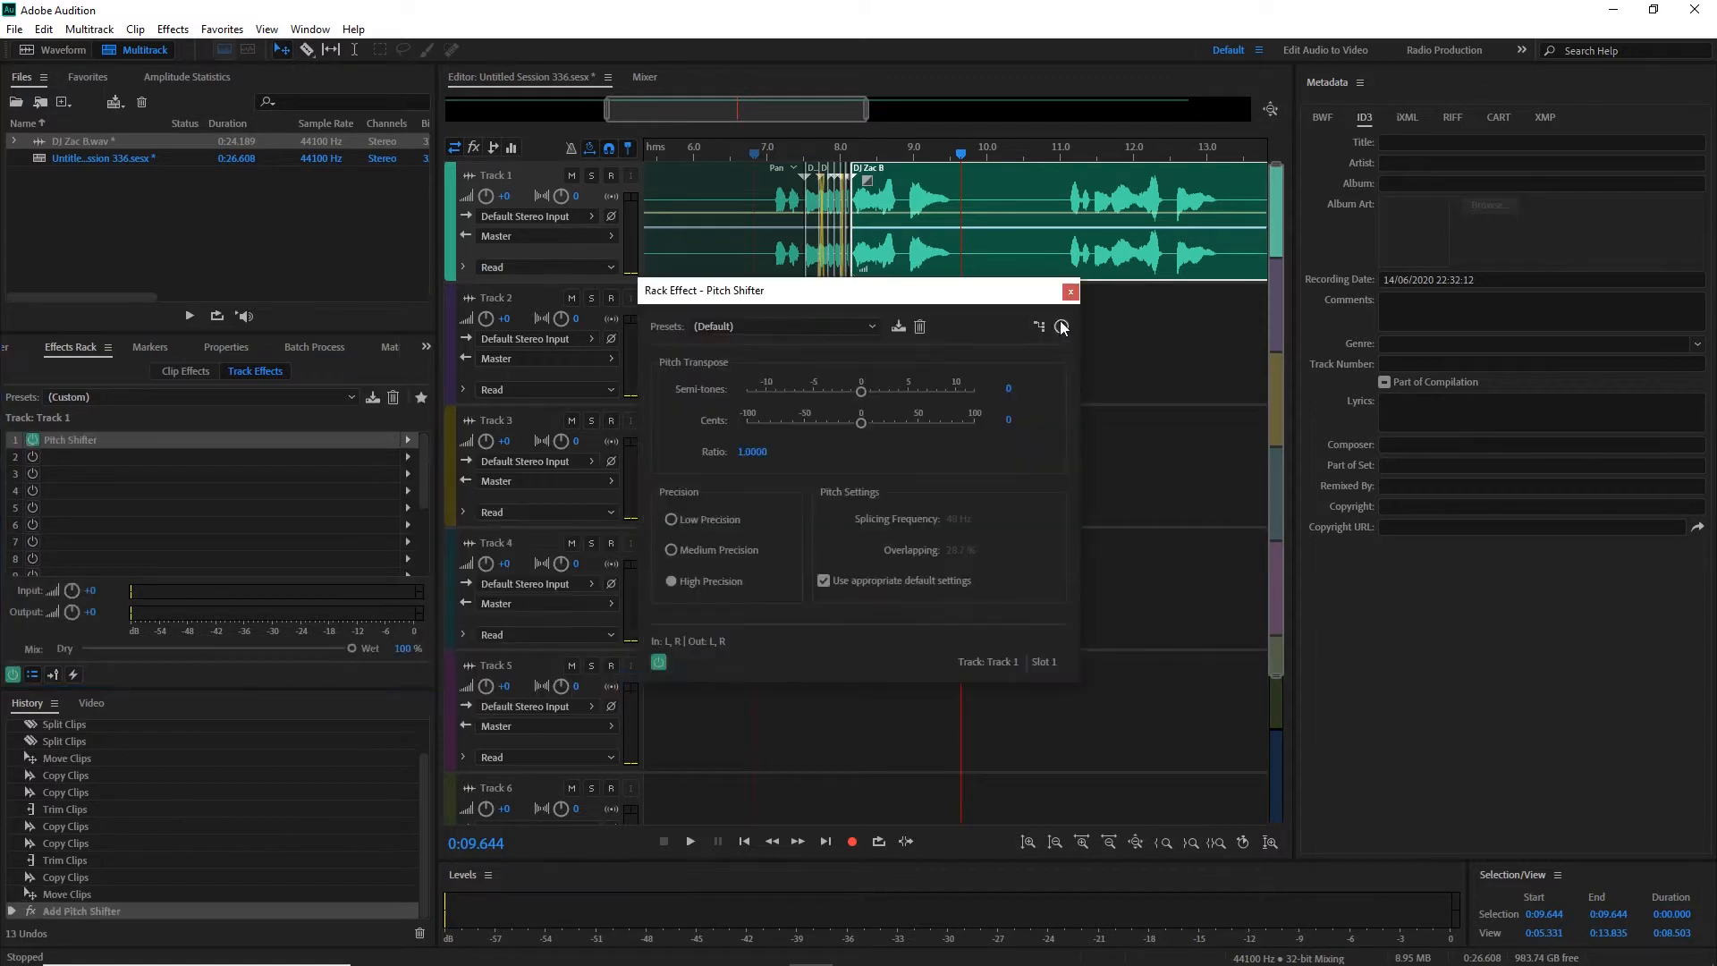
{"action": "left_click", "coordinate": [1070, 293]}
Show the Pitch Shifter Transpose Ratio automation envelope for Track 1.
{"action": "left_click", "coordinate": [764, 152]}
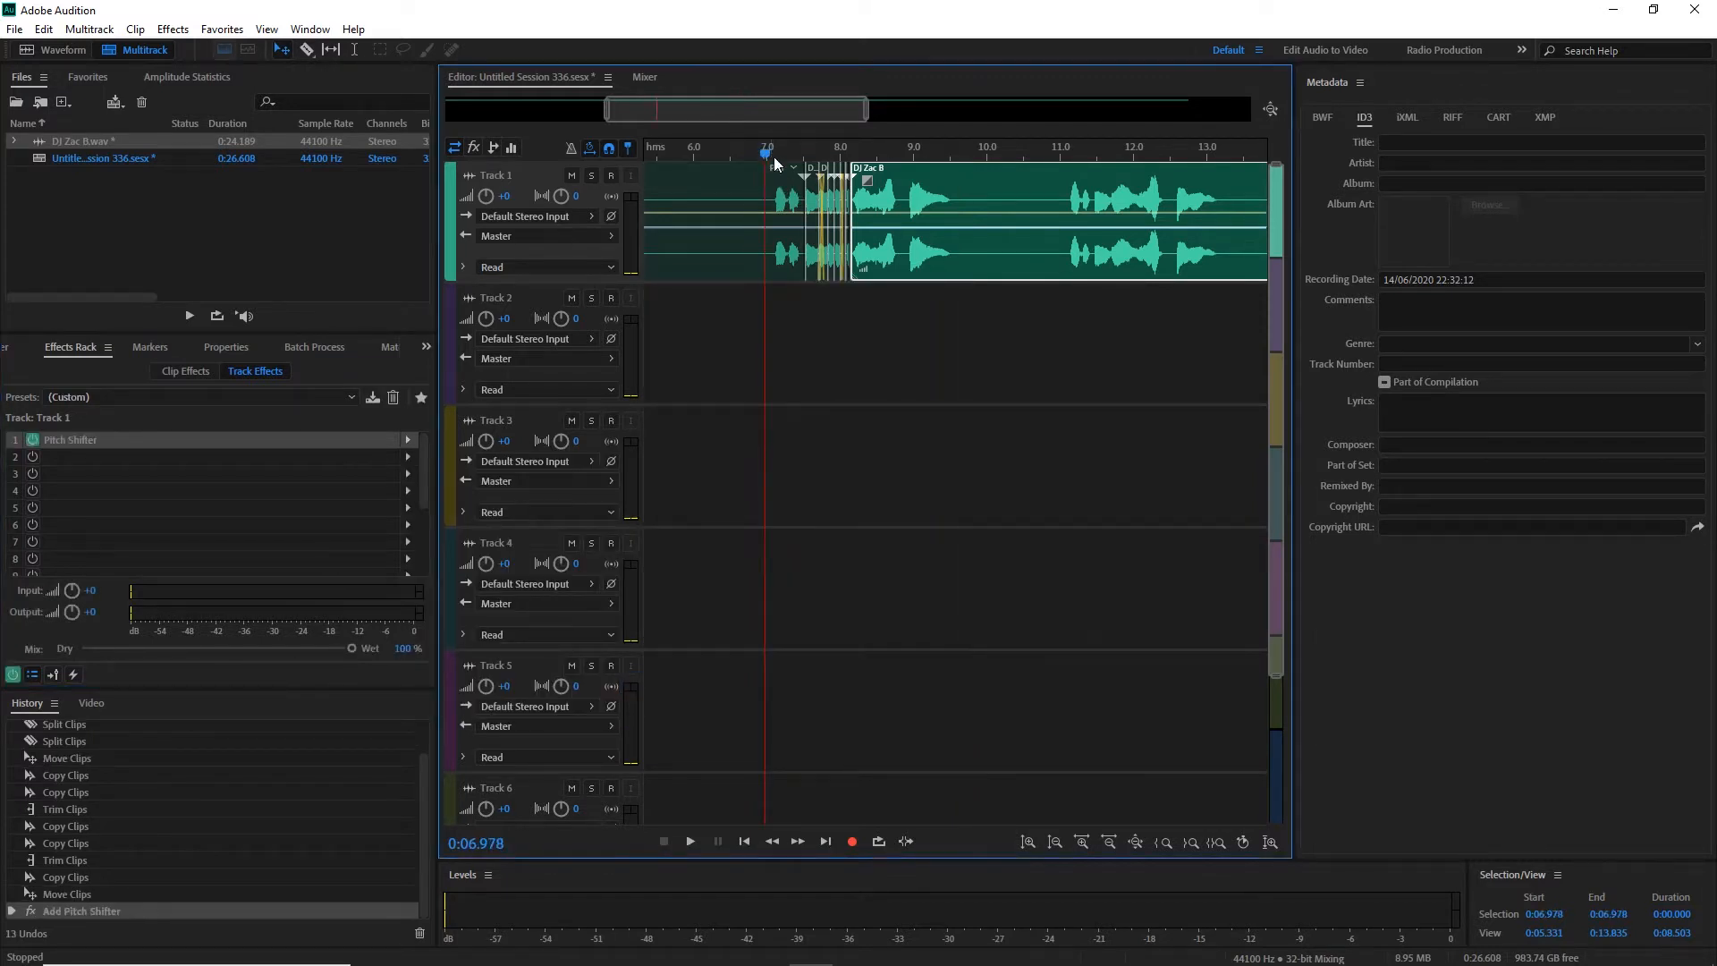
{"action": "scroll", "coordinate": [775, 160], "scroll_direction": "up", "scroll_amount": 5}
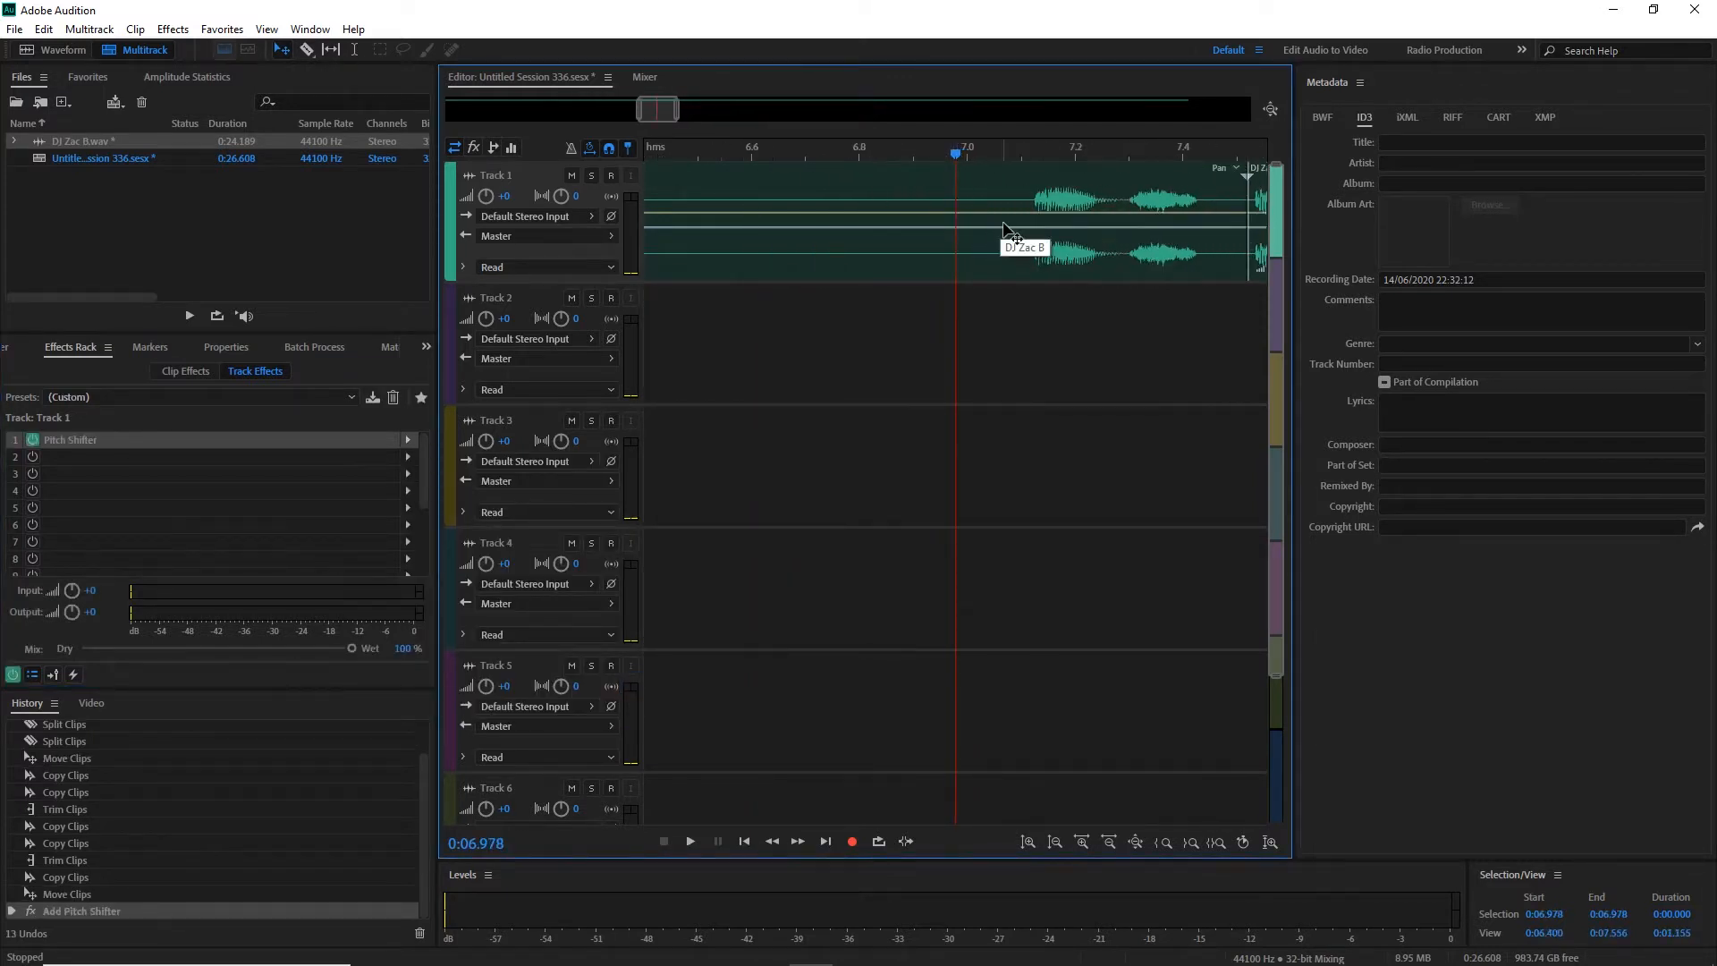
{"action": "left_click", "coordinate": [463, 268]}
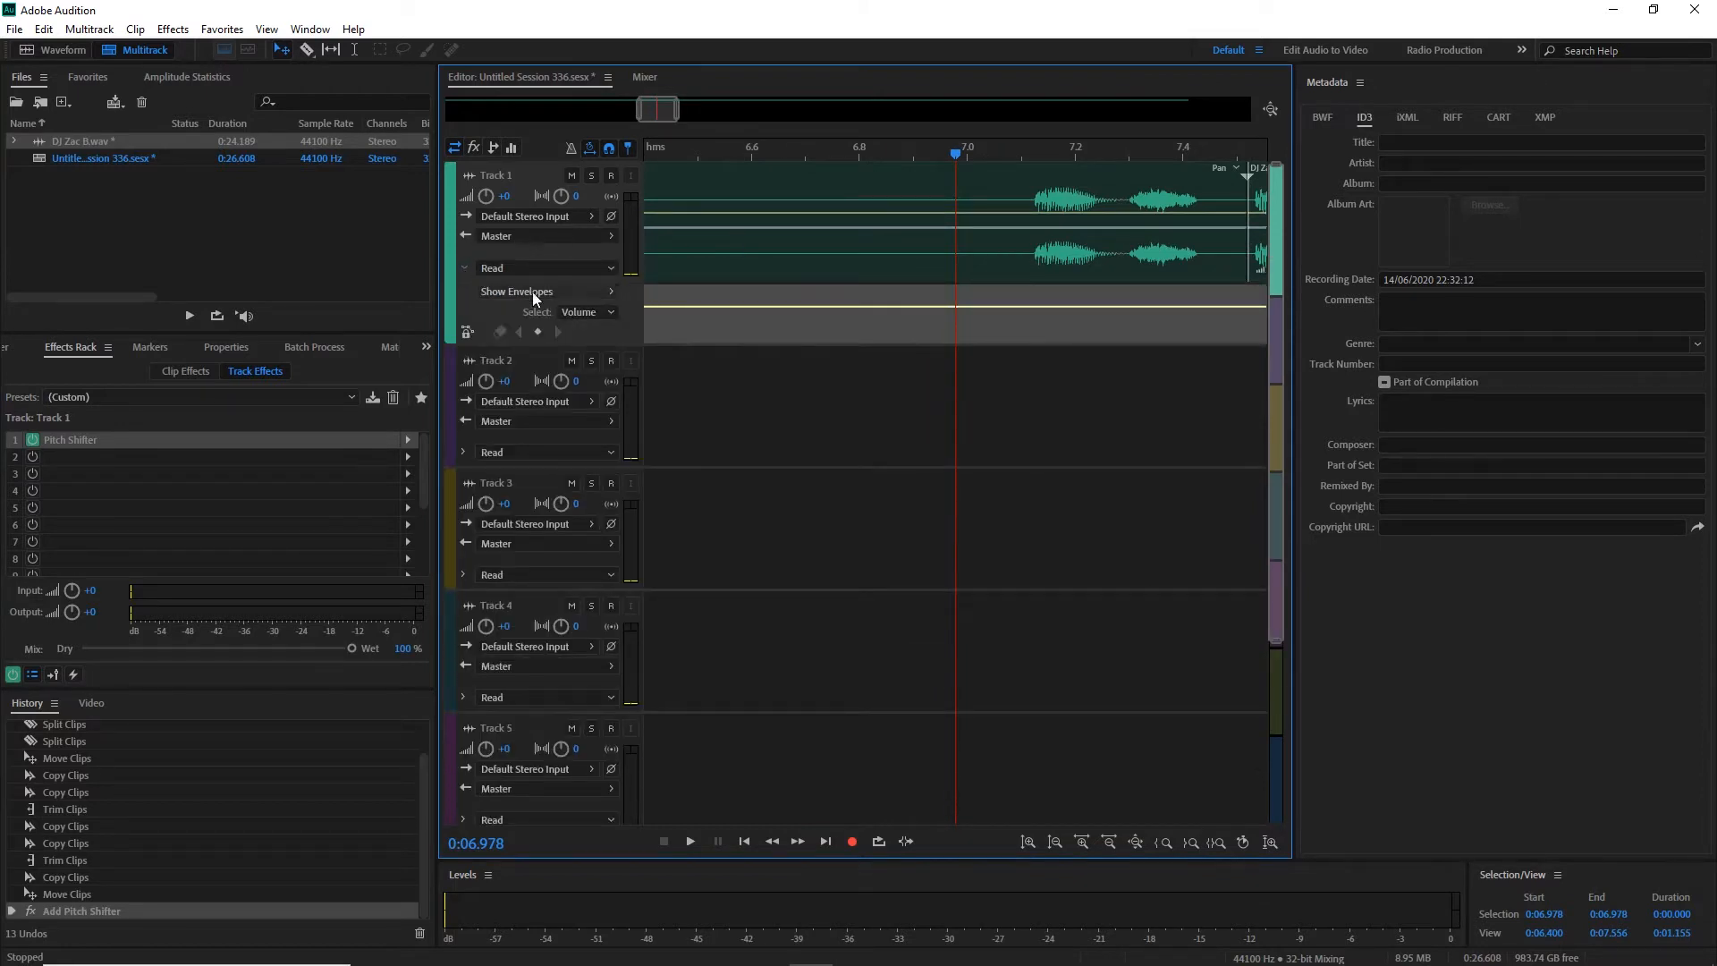
{"action": "left_click", "coordinate": [604, 293]}
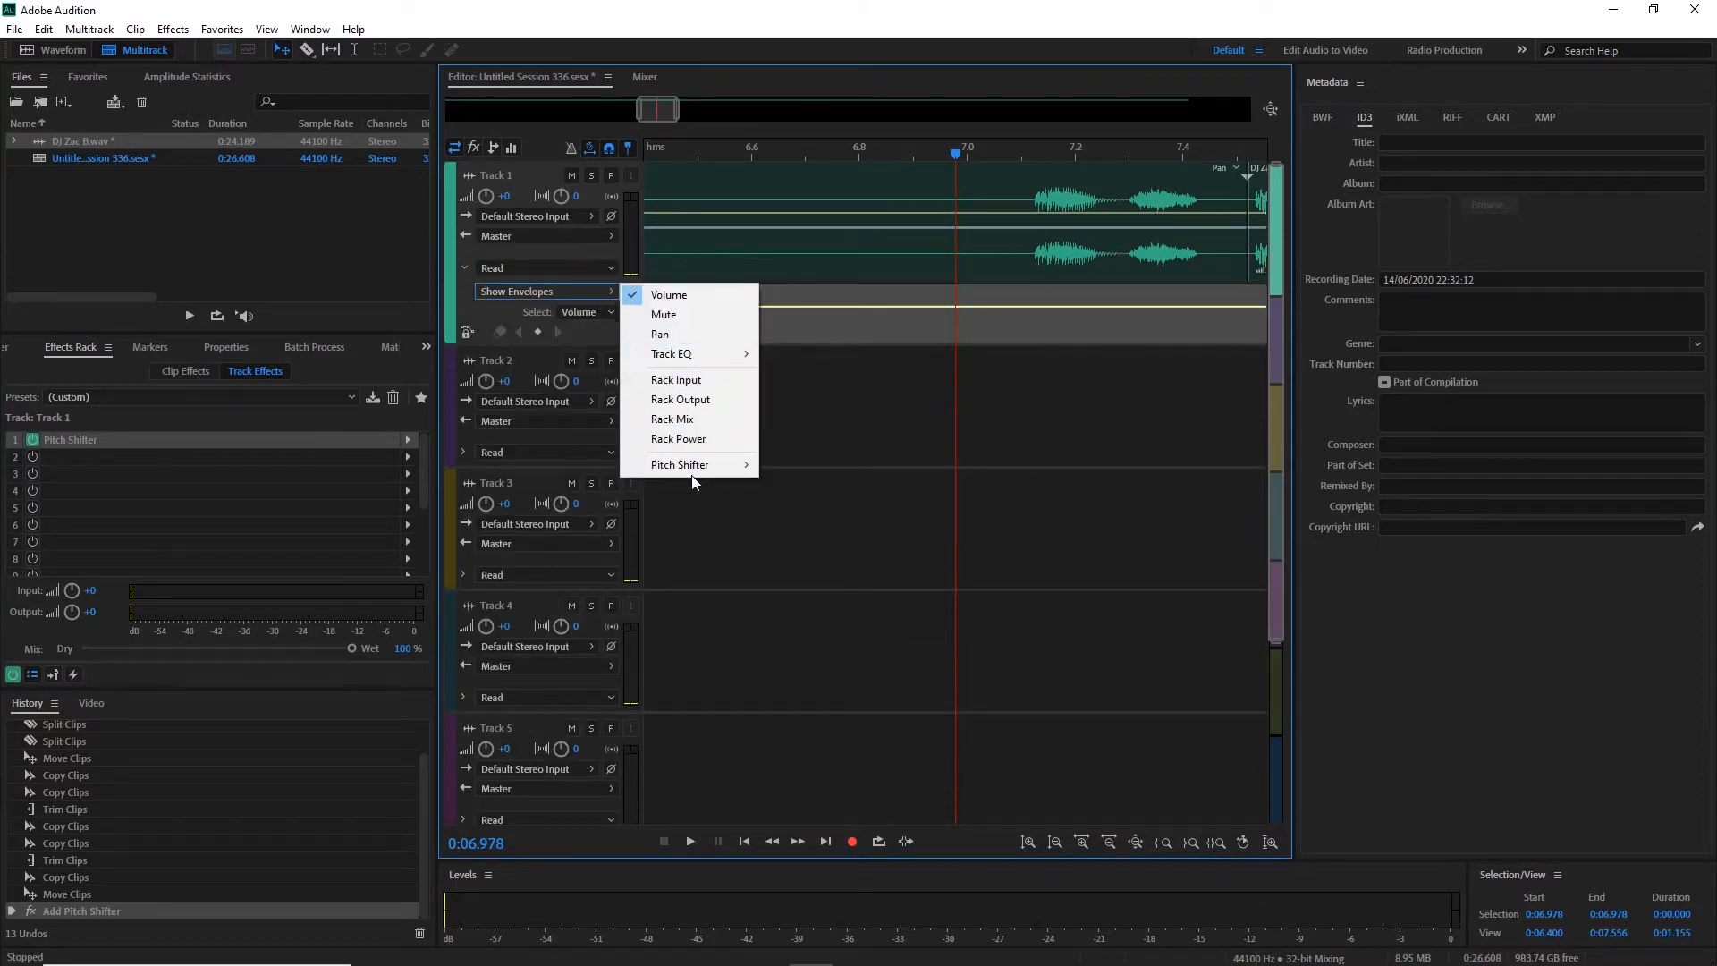
{"action": "mouse_move", "coordinate": [695, 467]}
{"action": "left_click", "coordinate": [795, 466]}
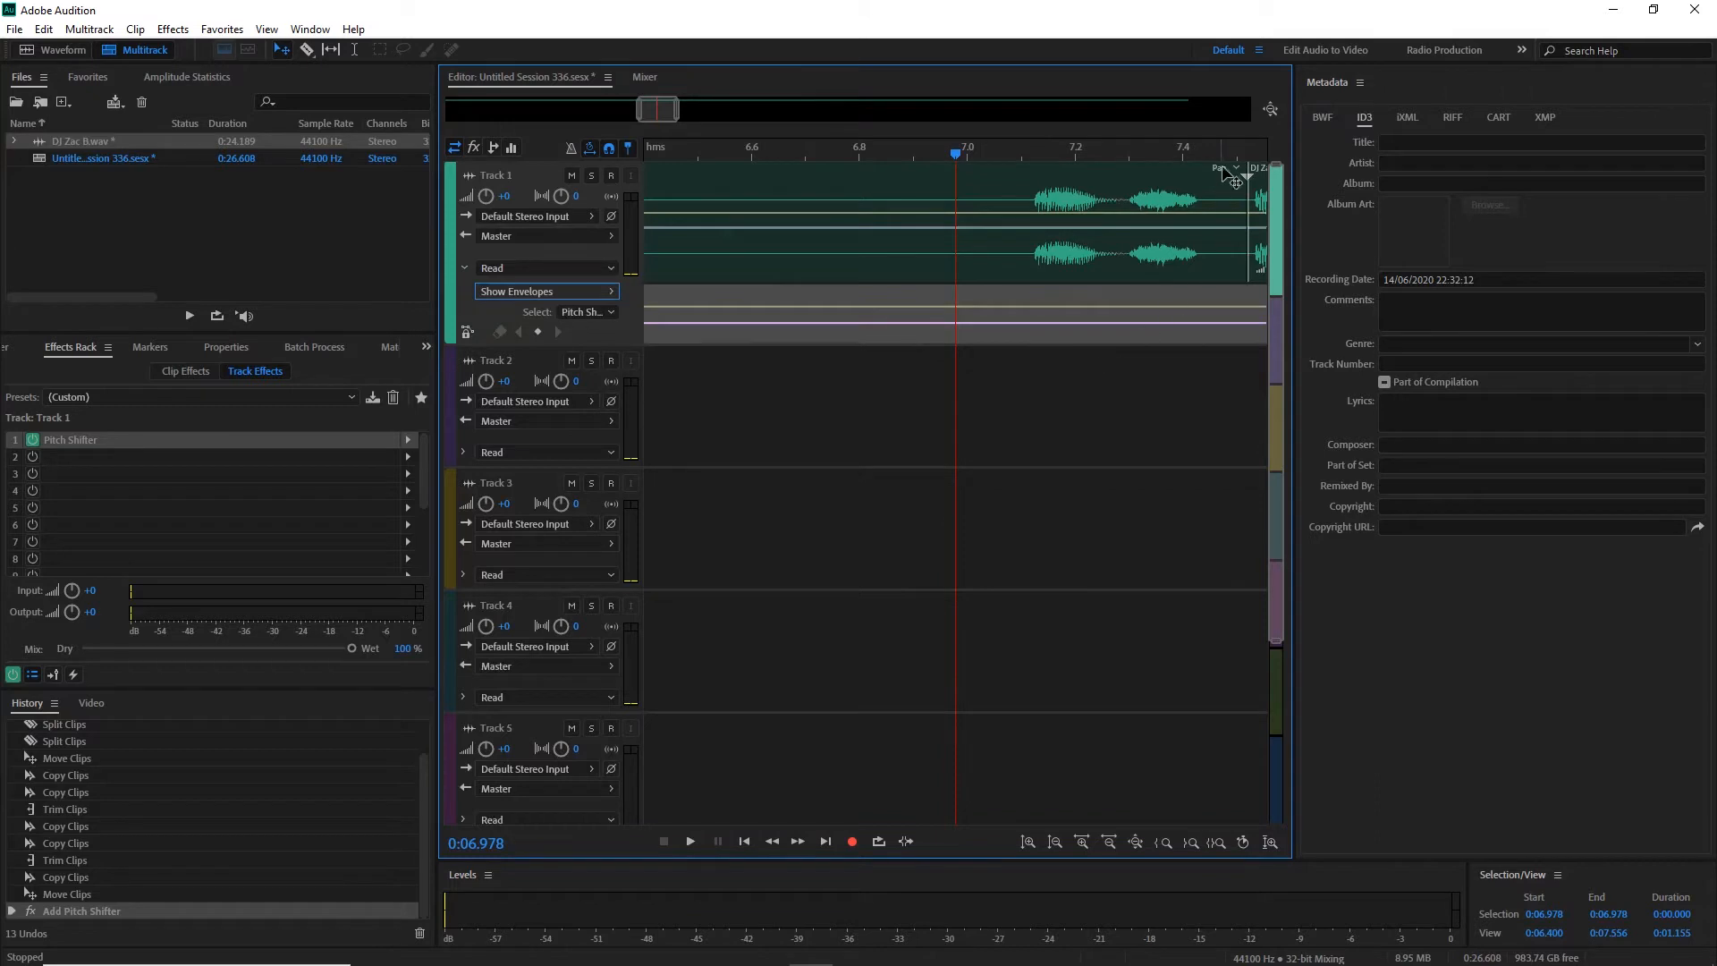
Add Transpose Ratio keyframes at the start and end of the stutter, and raise the start keyframe to the top of the envelope lane.
{"action": "key", "text": "space"}
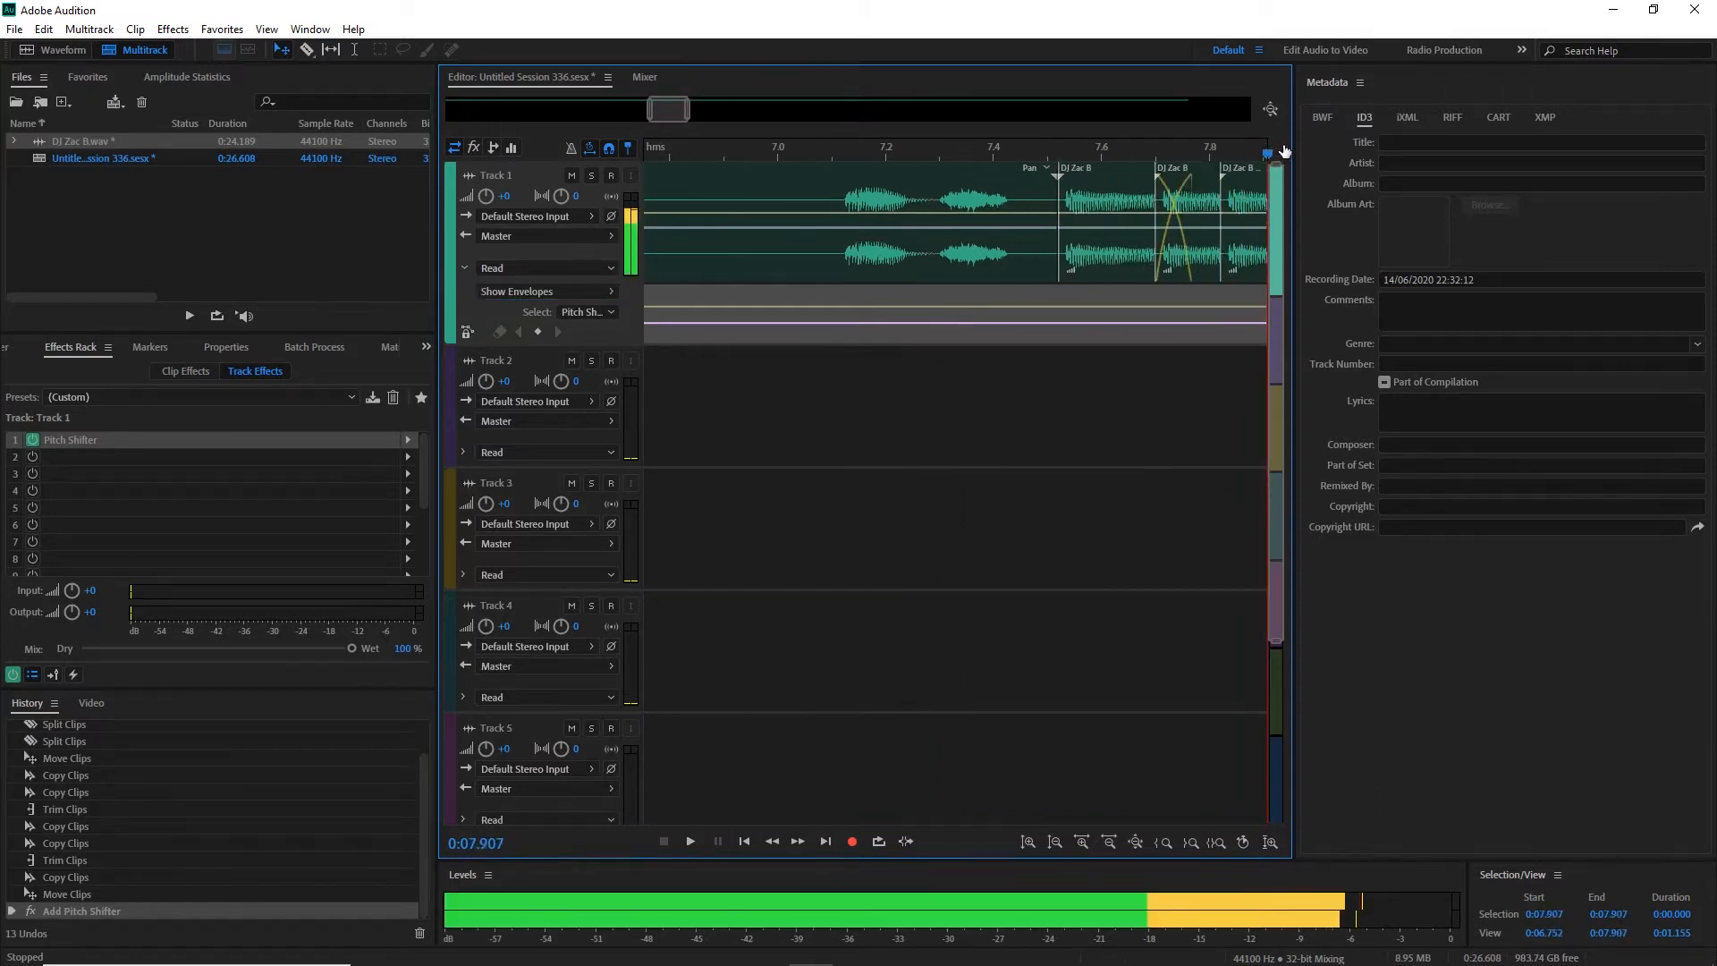
{"action": "left_click_drag", "start_coordinate": [1278, 145], "coordinate": [754, 119]}
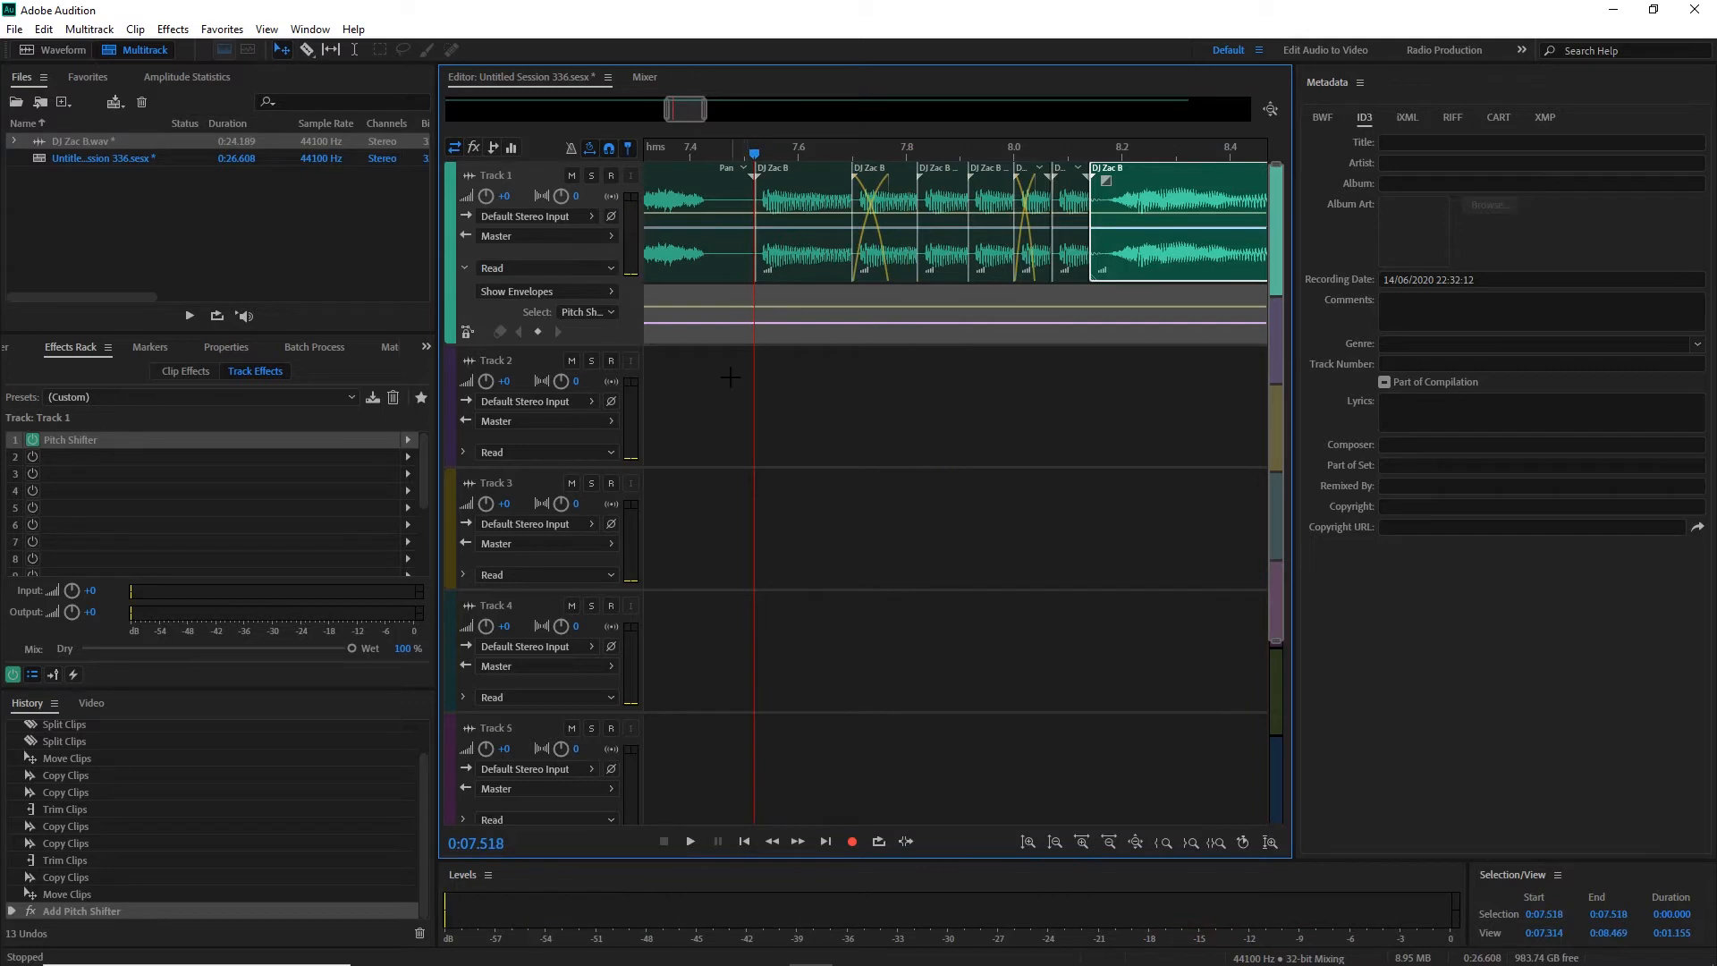
{"action": "left_click", "coordinate": [756, 323]}
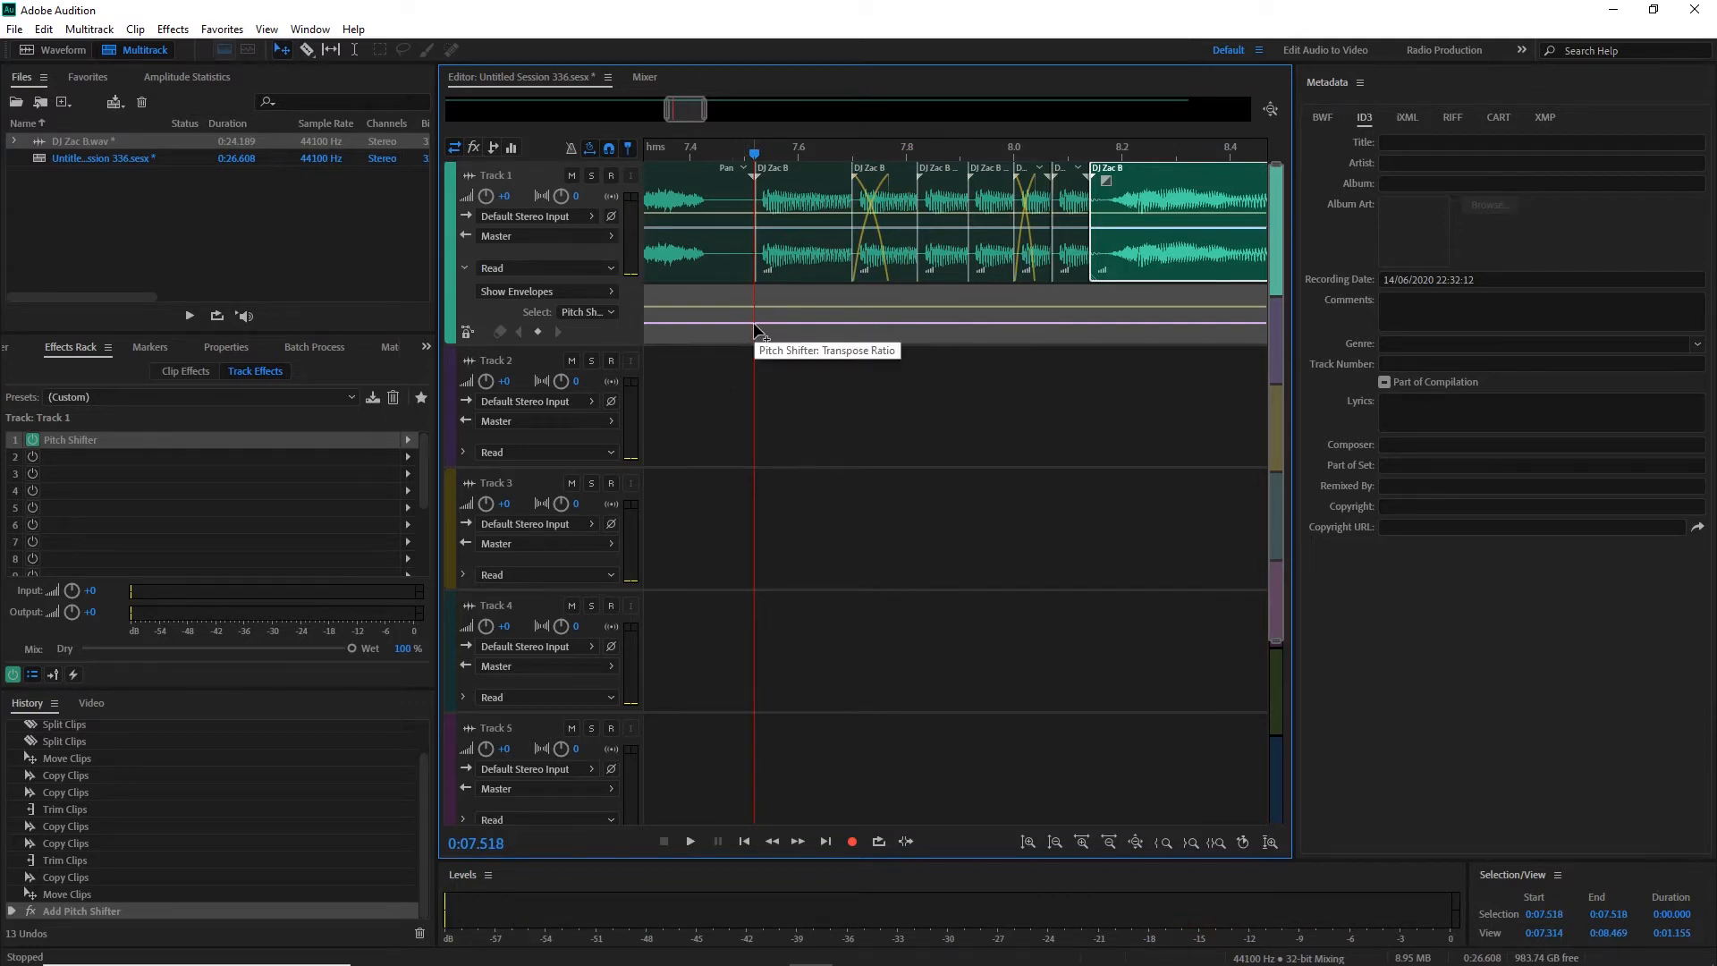
{"action": "left_click", "coordinate": [1093, 323]}
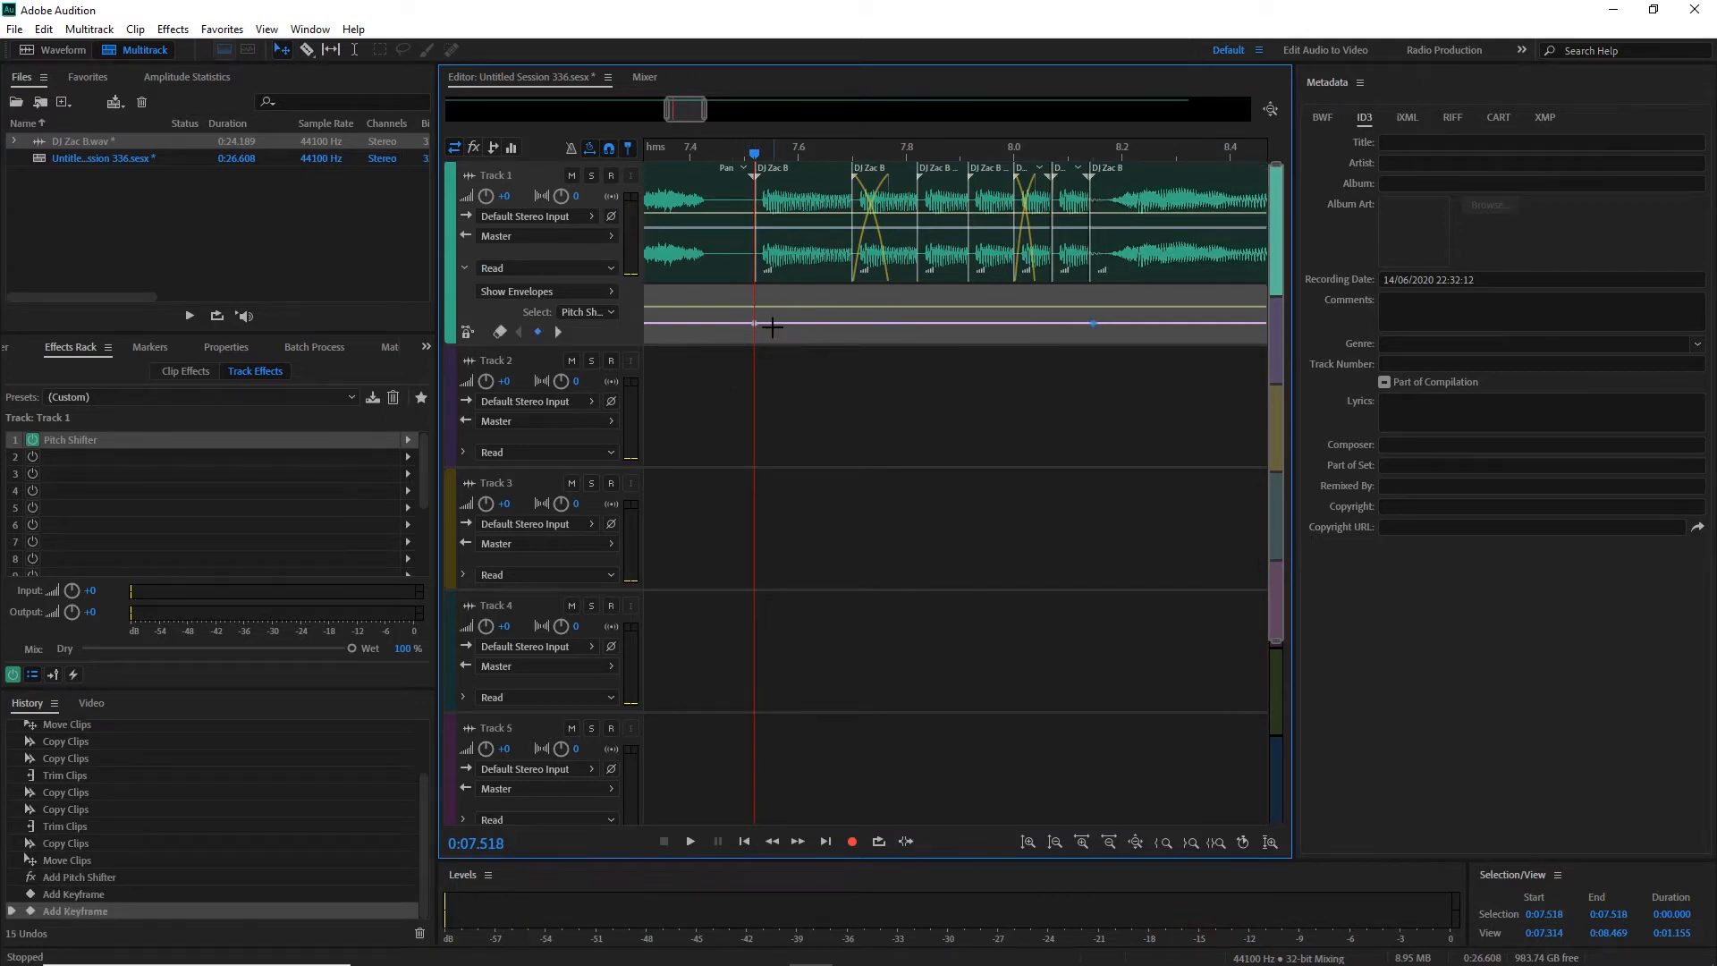
{"action": "left_click_drag", "start_coordinate": [760, 324], "coordinate": [754, 286]}
Play back the stutter with its falling pitch from about 0:07.352.
{"action": "left_click", "coordinate": [664, 154]}
{"action": "key", "text": "space"}
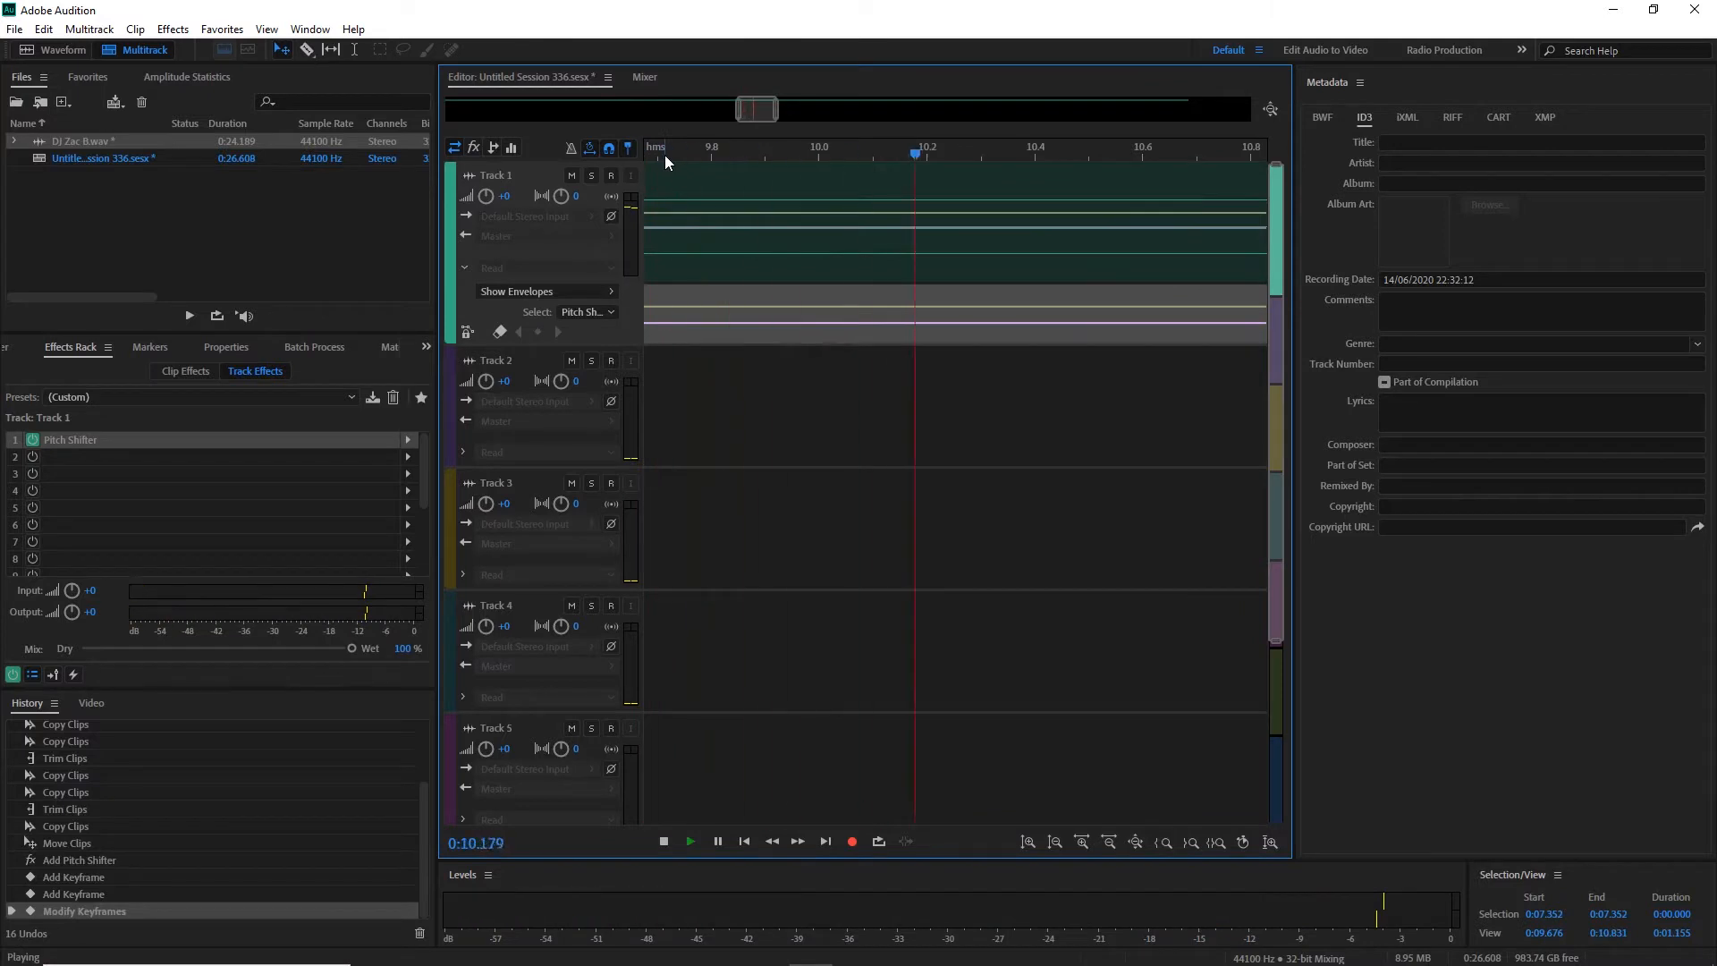
{"action": "key", "text": "space"}
Split the Track 1 clip at 0:10.344 and move the part after the split to Track 2 at the same time position.
{"action": "scroll", "coordinate": [663, 154], "scroll_direction": "down", "scroll_amount": 5}
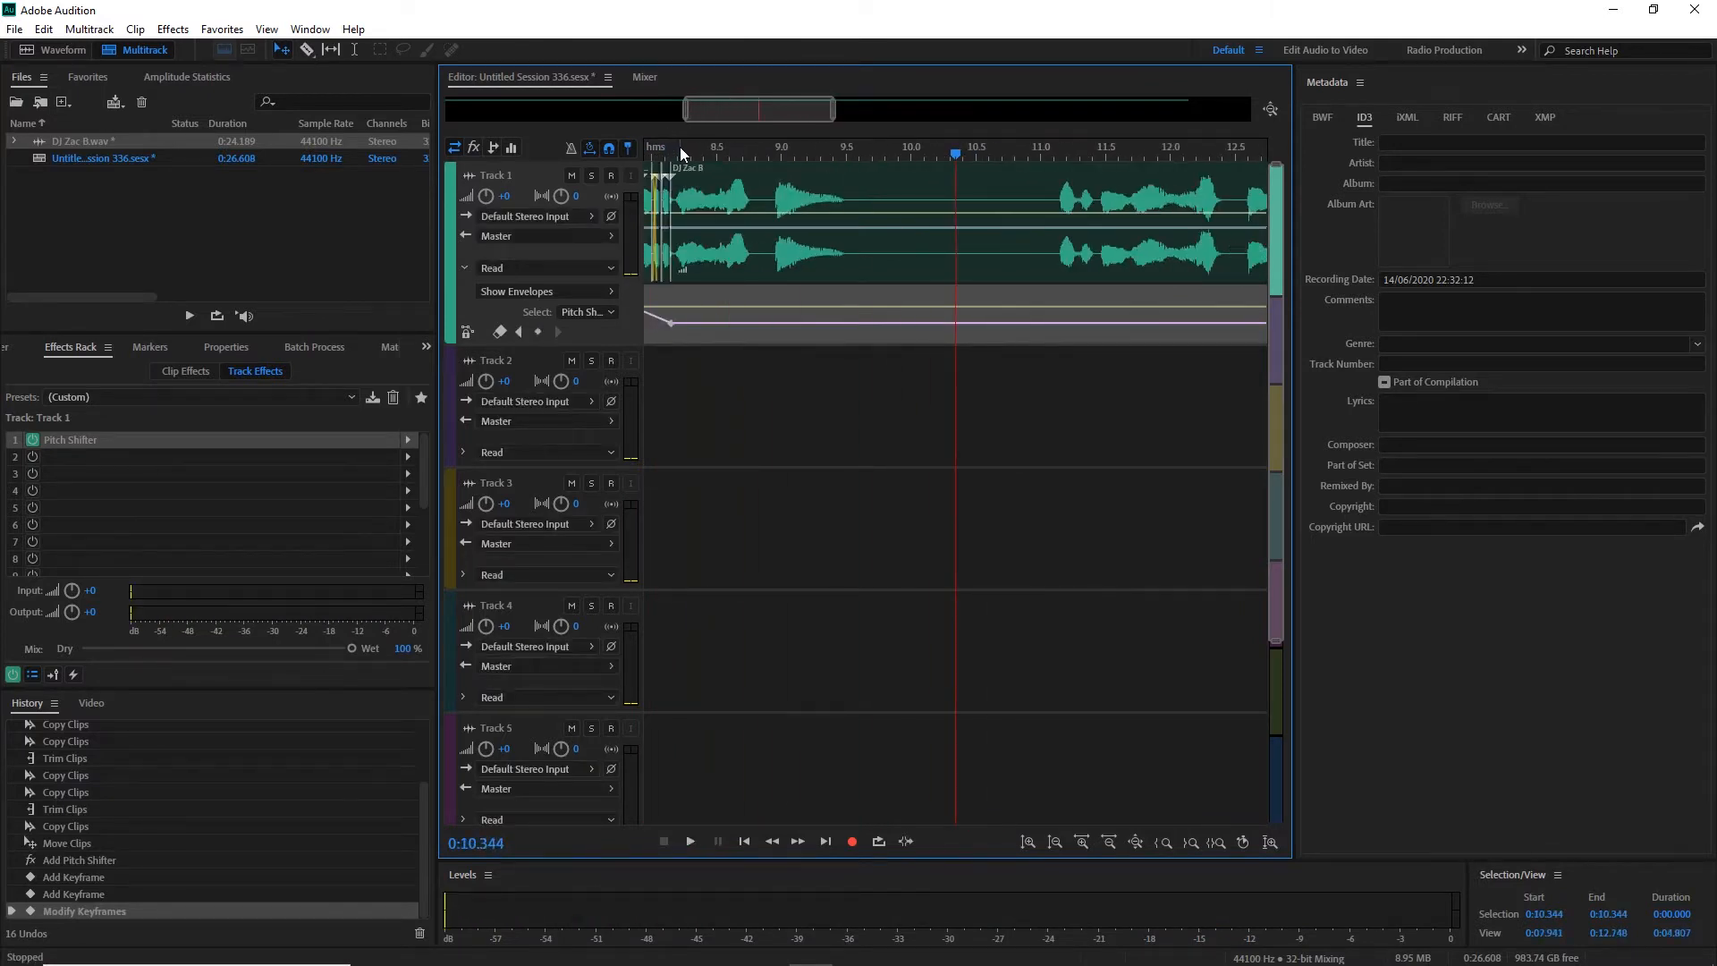
{"action": "scroll", "coordinate": [680, 147], "scroll_direction": "down", "scroll_amount": 3}
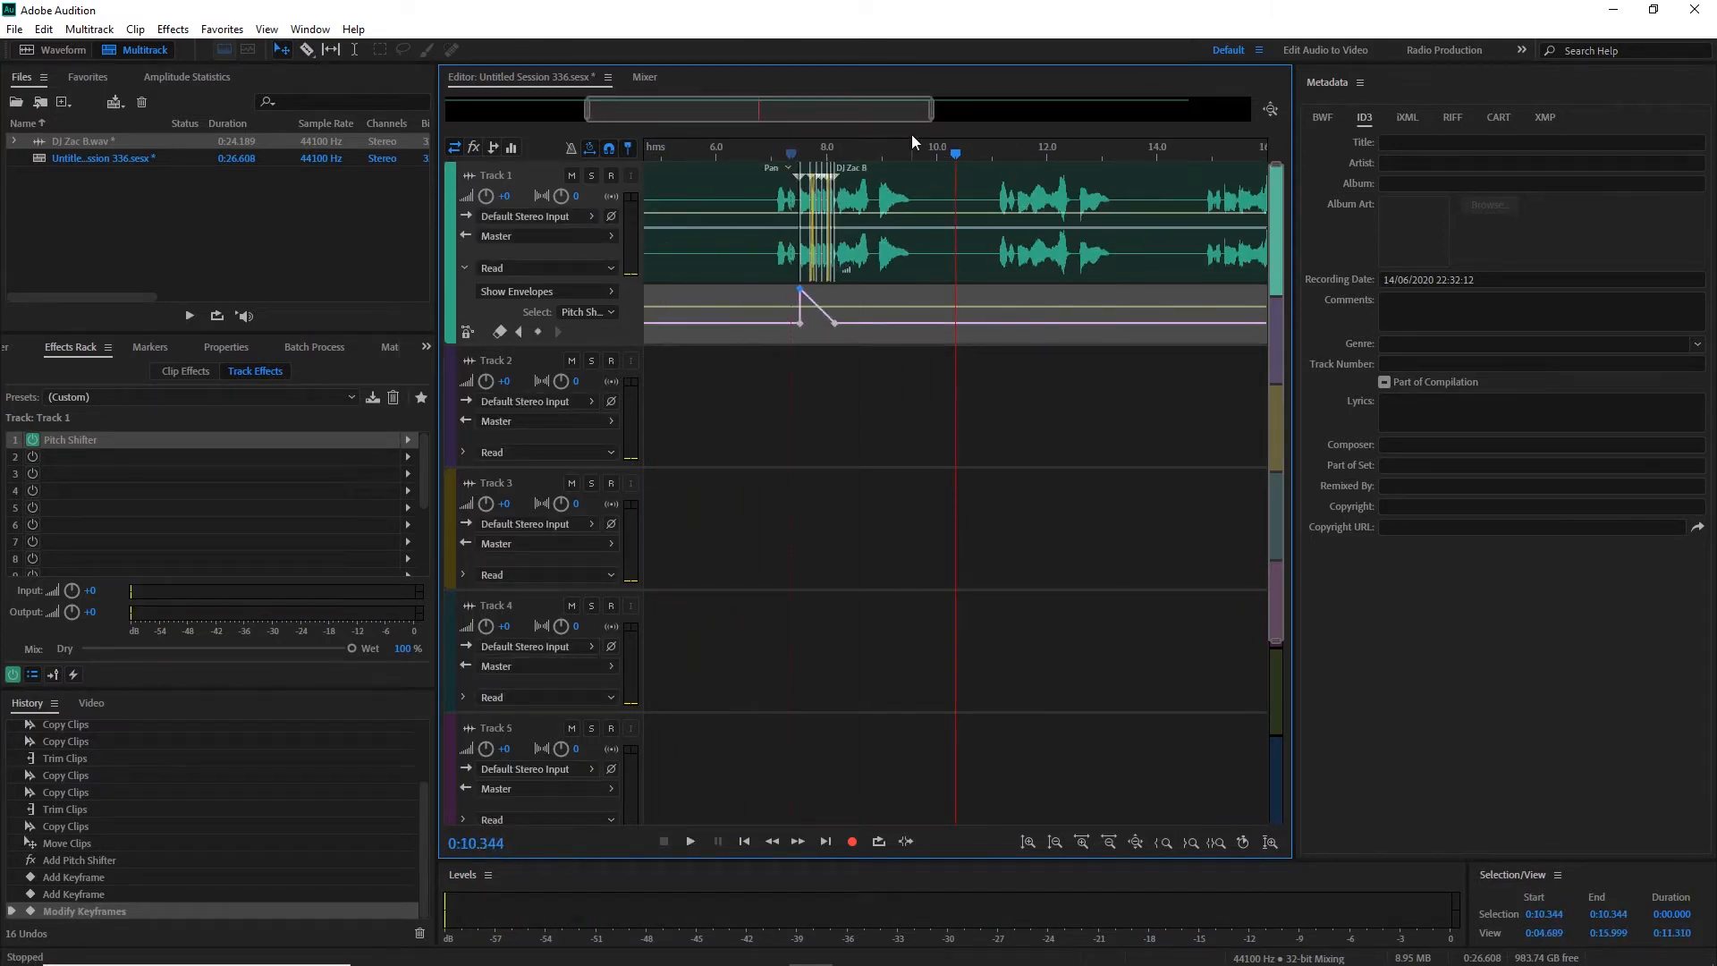
{"action": "left_click", "coordinate": [1011, 179]}
{"action": "key", "text": "ctrl+k"}
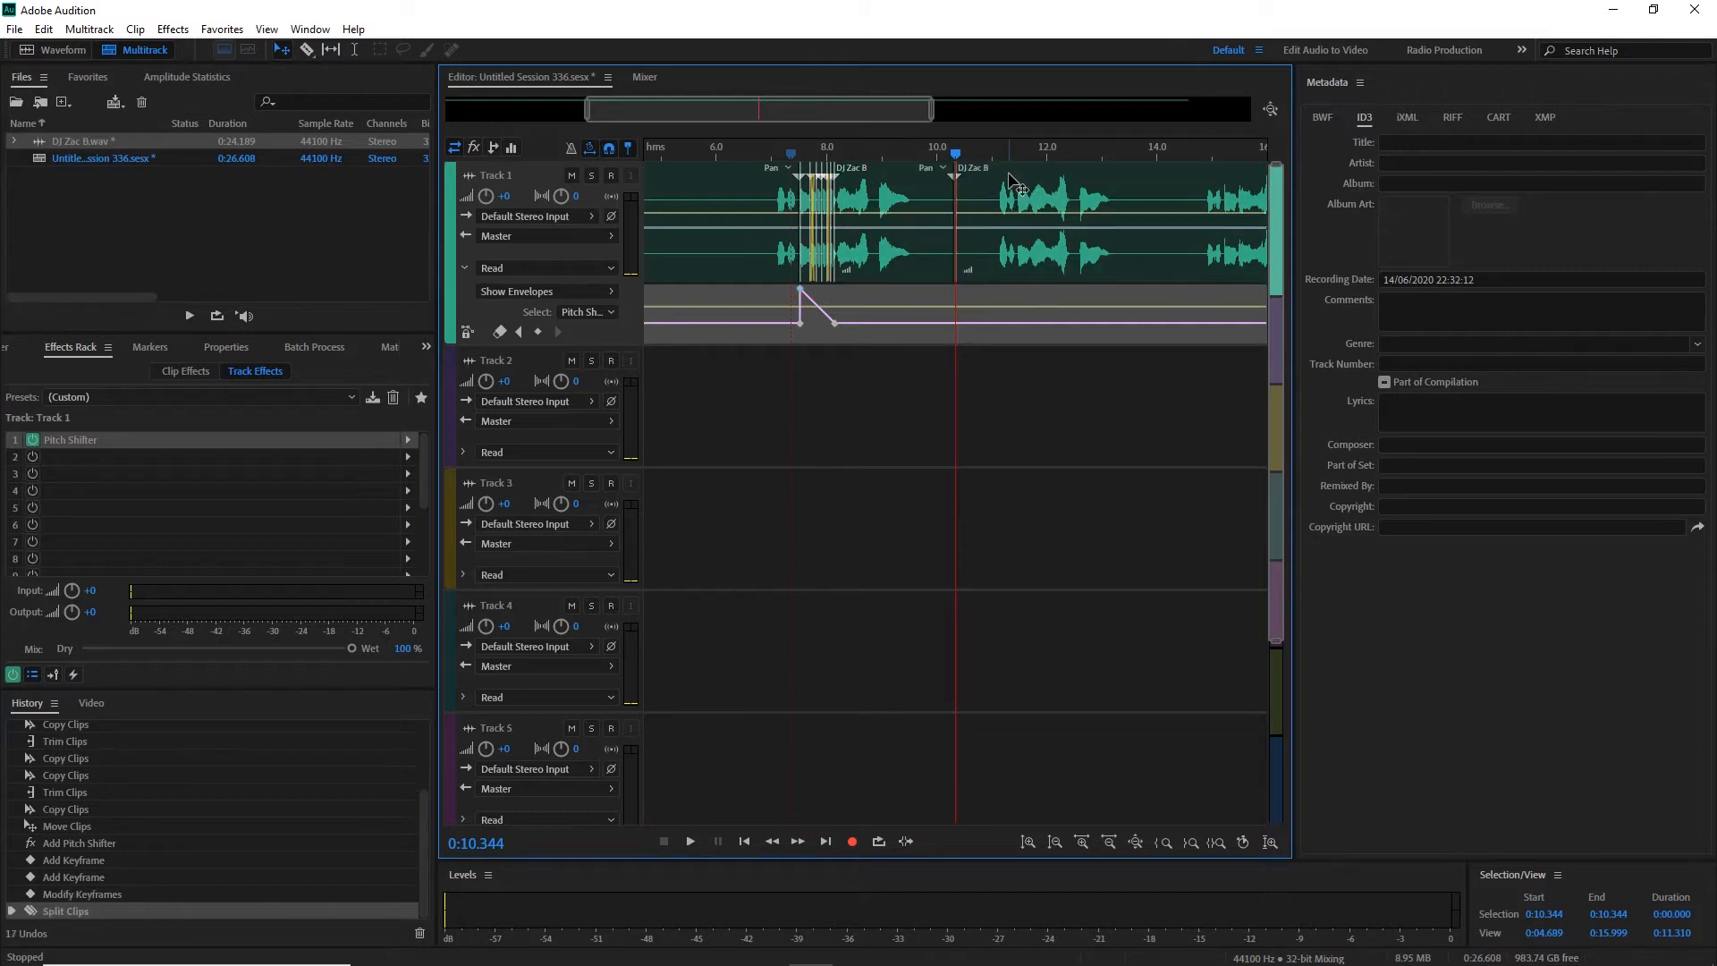
{"action": "left_click_drag", "start_coordinate": [1010, 179], "coordinate": [988, 429]}
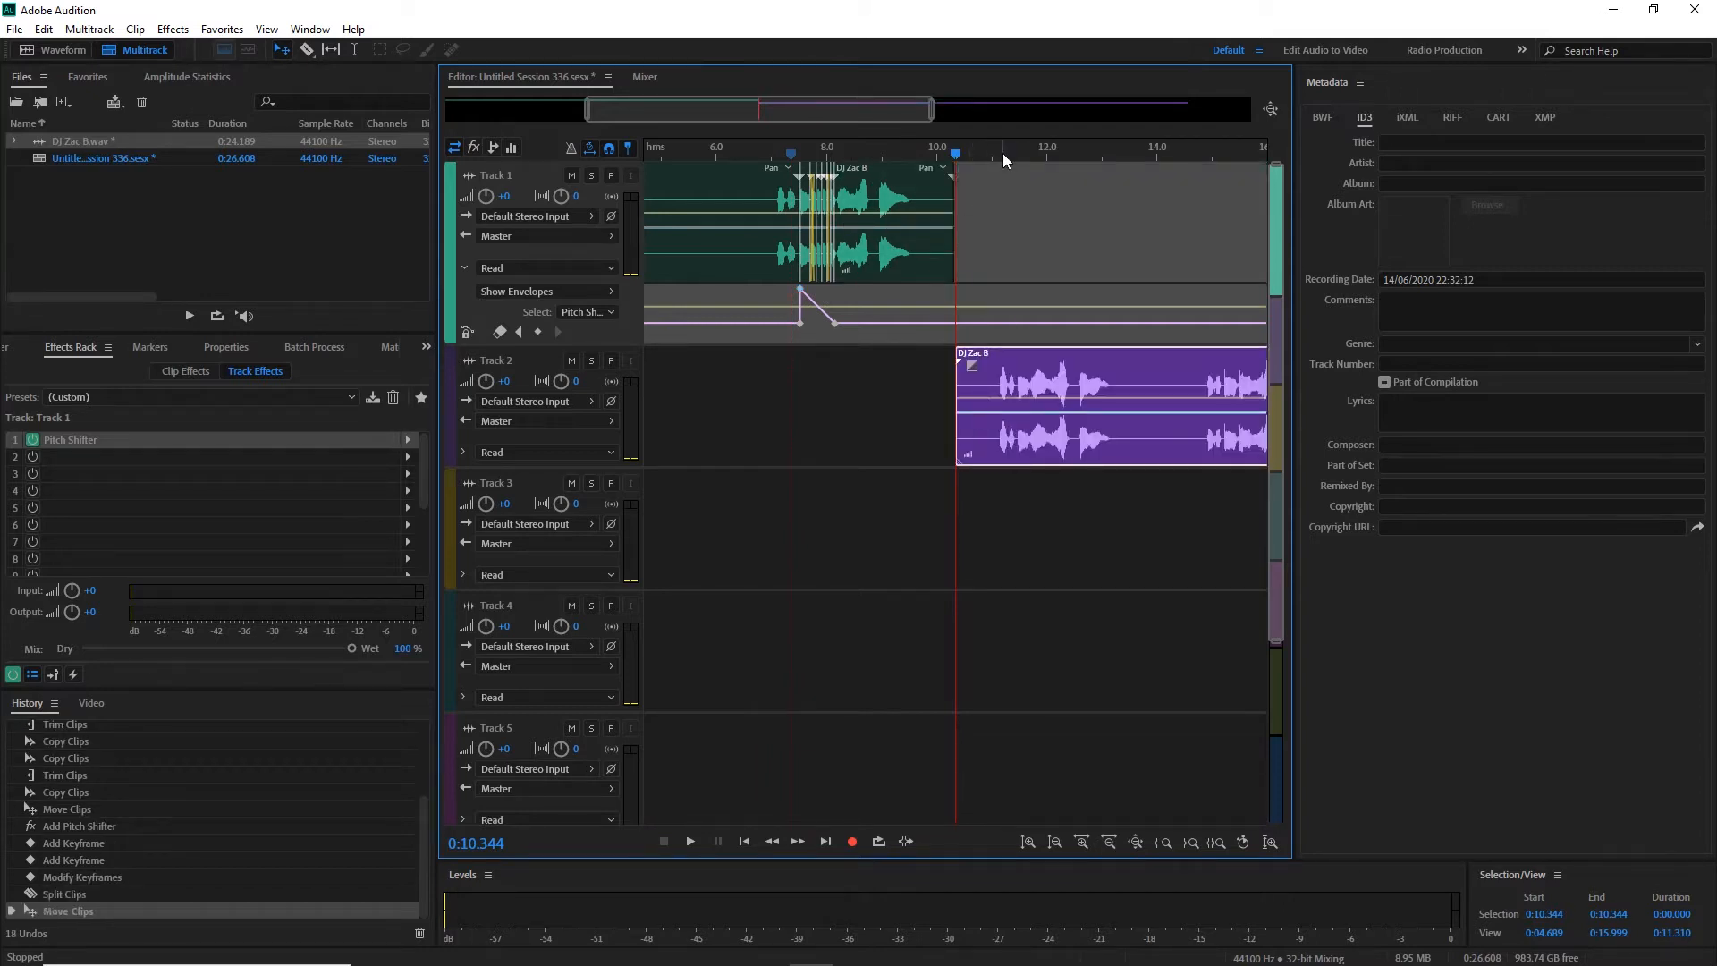
Split the Track 2 clip at 0:13.688, after the spoken phrase, and move the remainder about 1.7 seconds later.
{"action": "left_click", "coordinate": [996, 153]}
{"action": "key", "text": "space"}
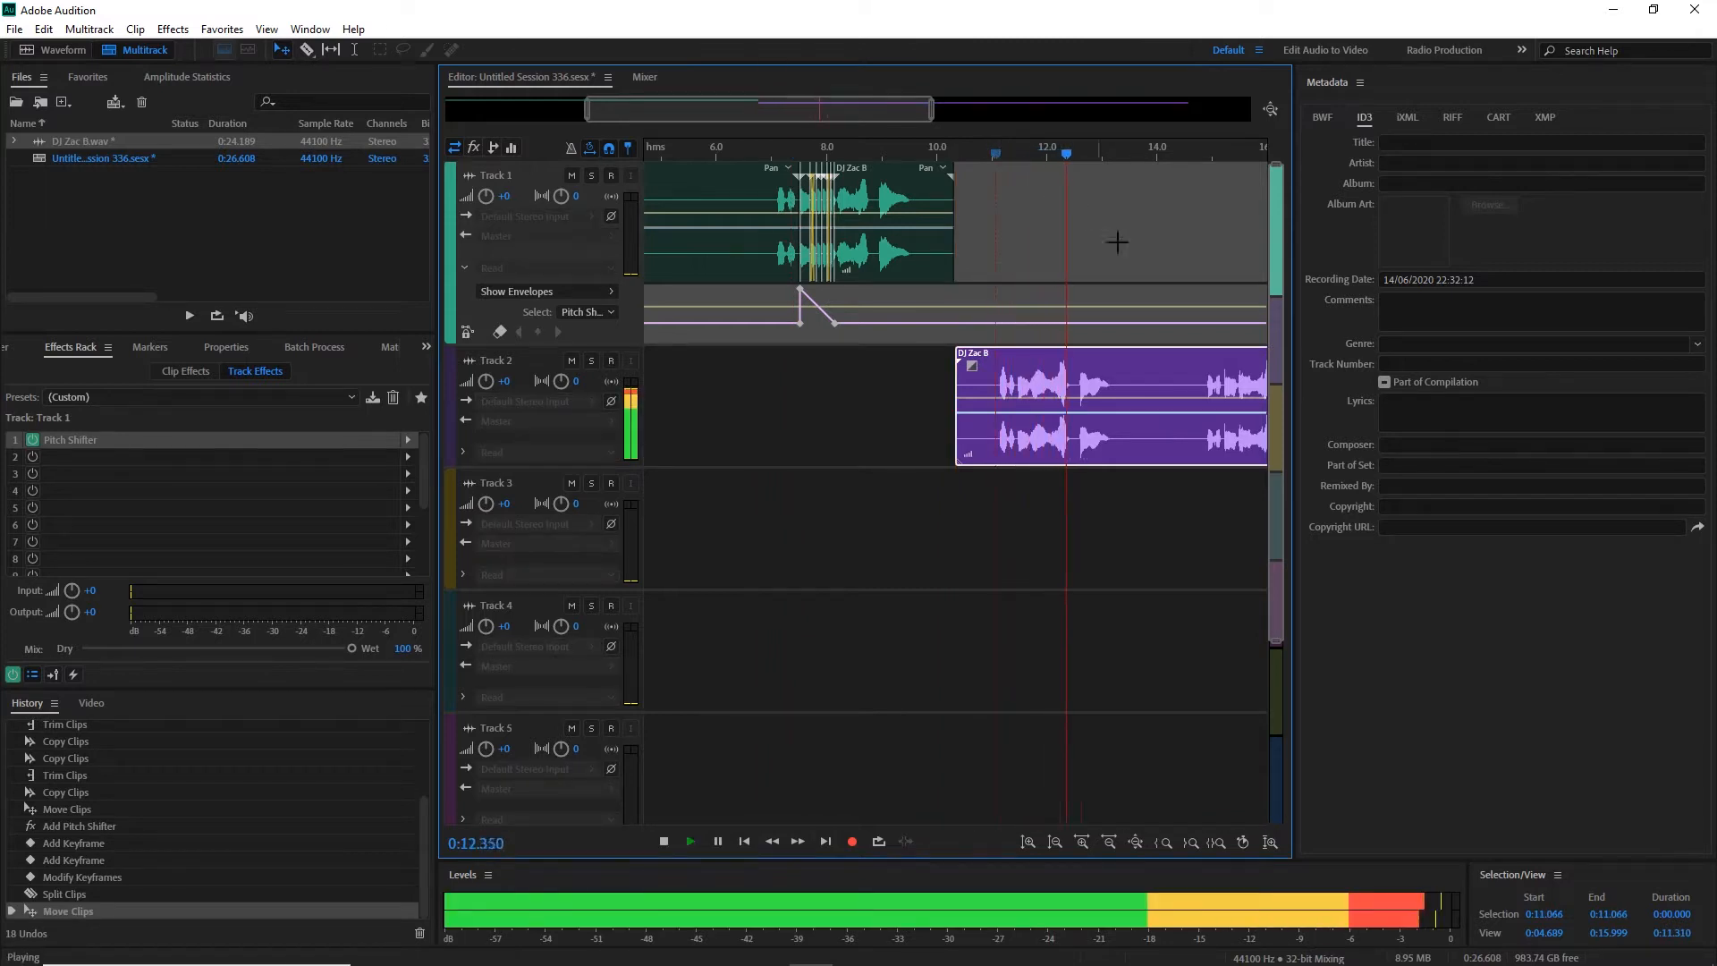
{"action": "key", "text": "space"}
{"action": "left_click", "coordinate": [1184, 386]}
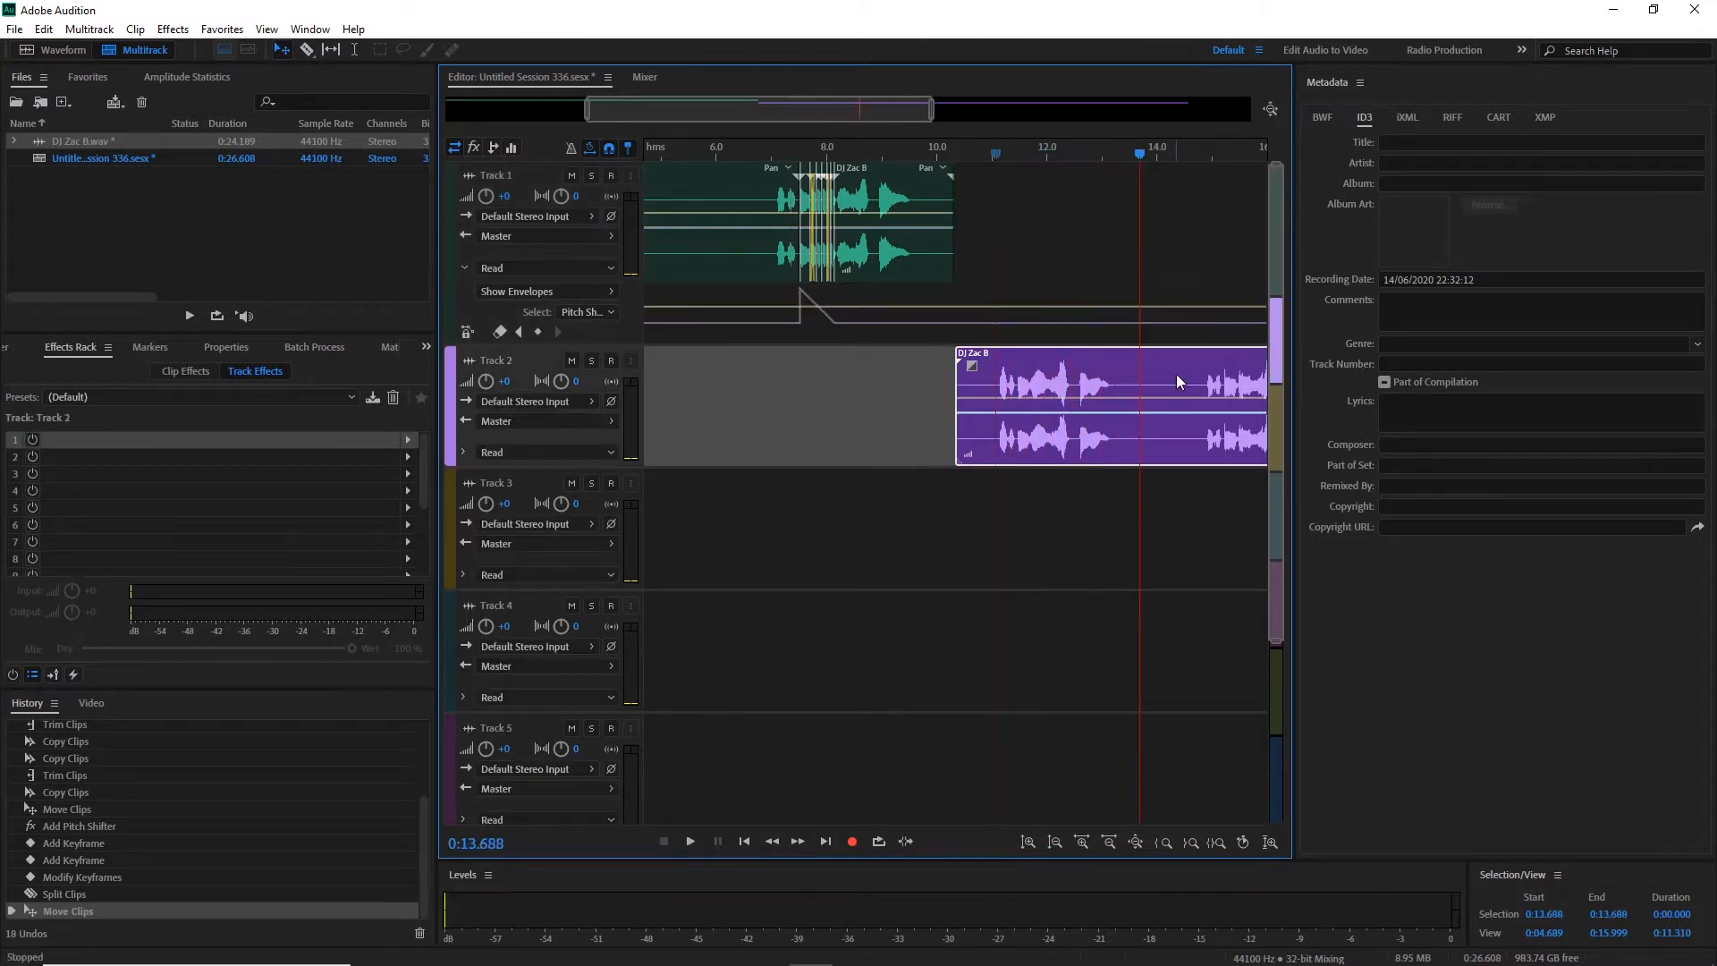
{"action": "key", "text": "ctrl+k"}
{"action": "left_click_drag", "start_coordinate": [1177, 373], "coordinate": [1267, 392]}
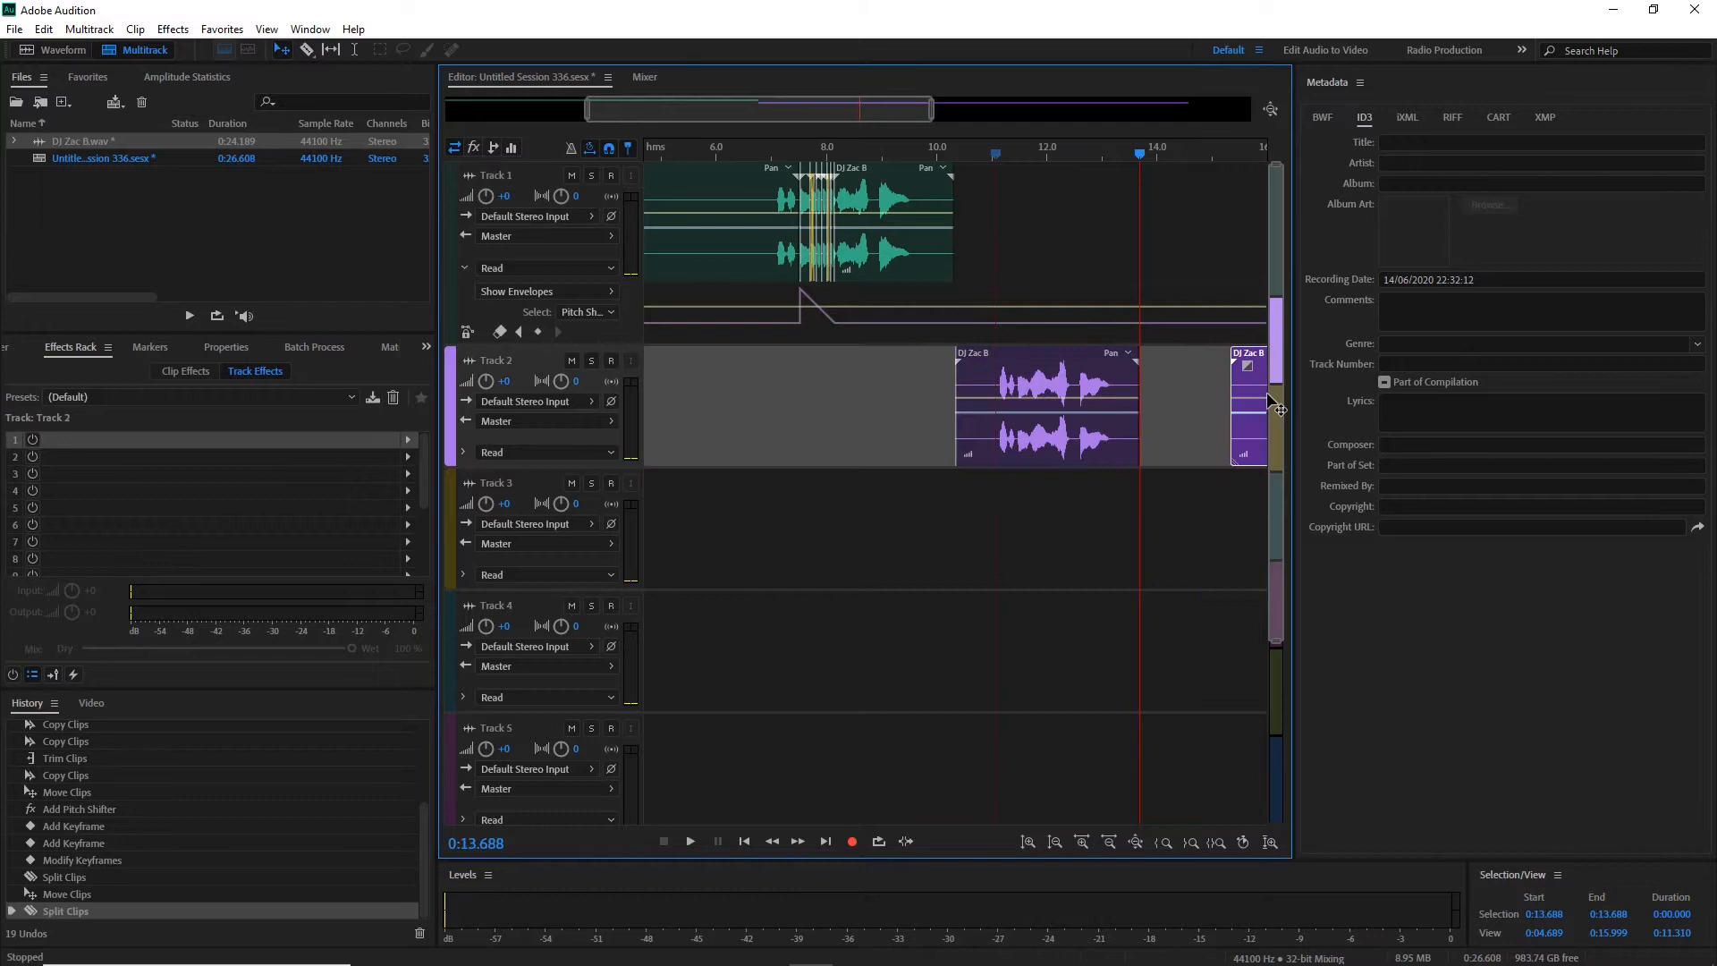
Add a Parametric Equalizer with the (Default) preset to Track 2 as a track effect.
{"action": "left_click", "coordinate": [1011, 367]}
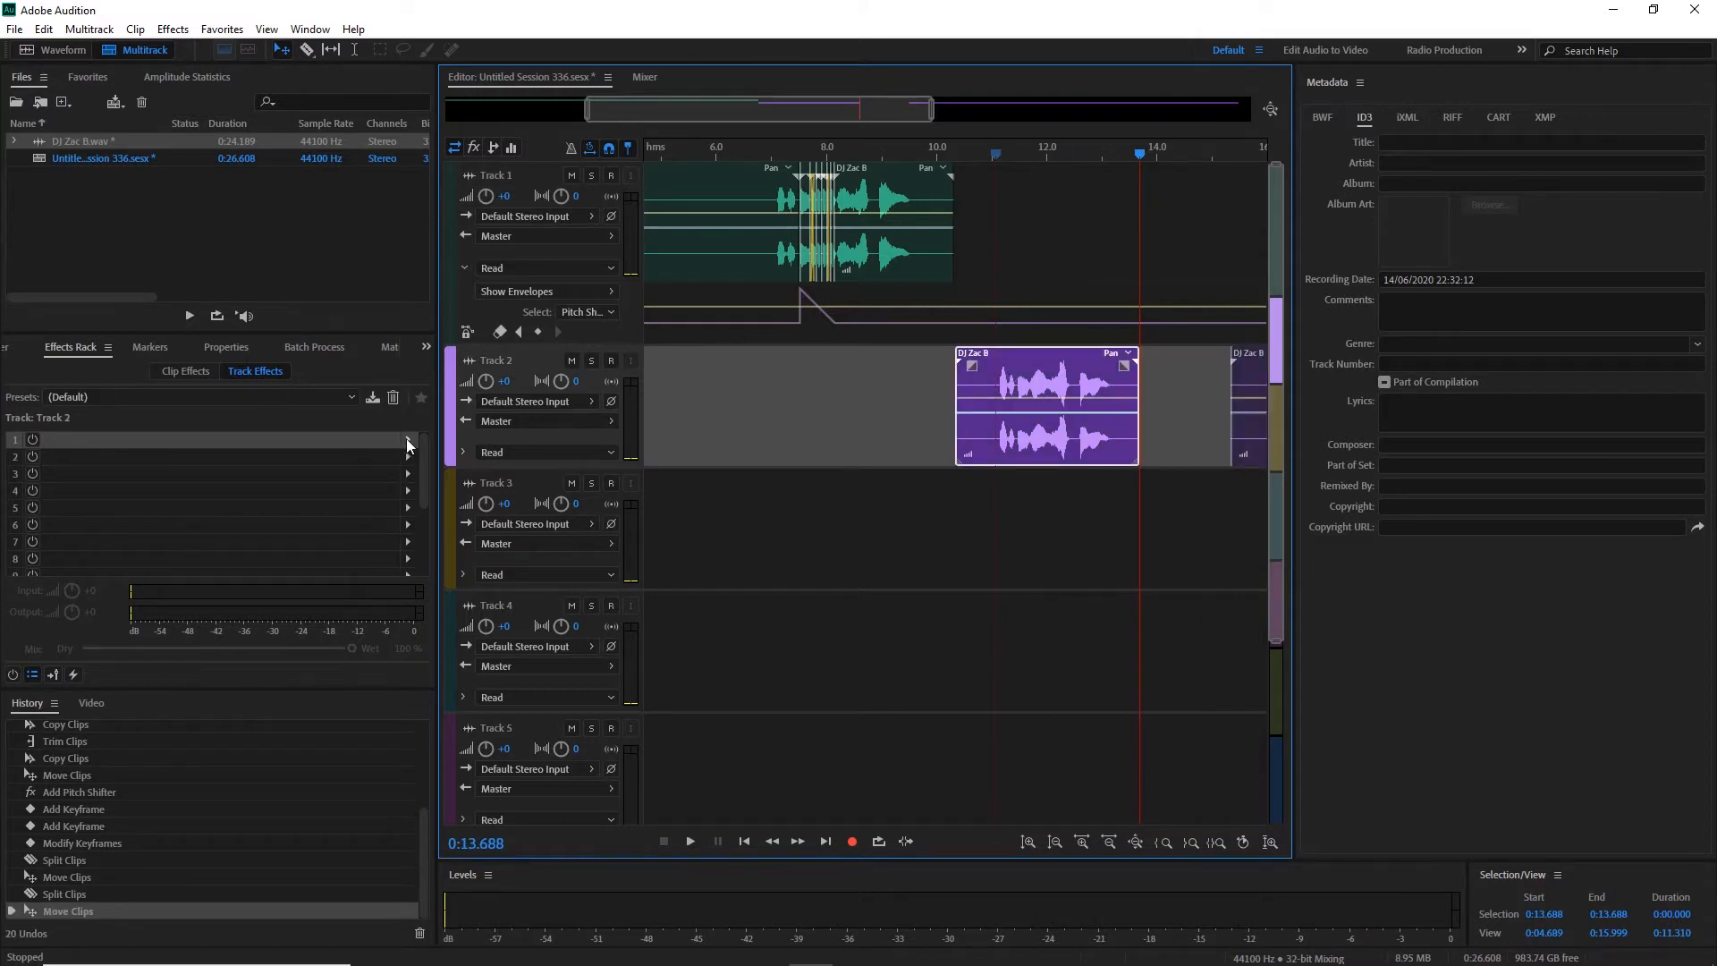
{"action": "left_click", "coordinate": [408, 440]}
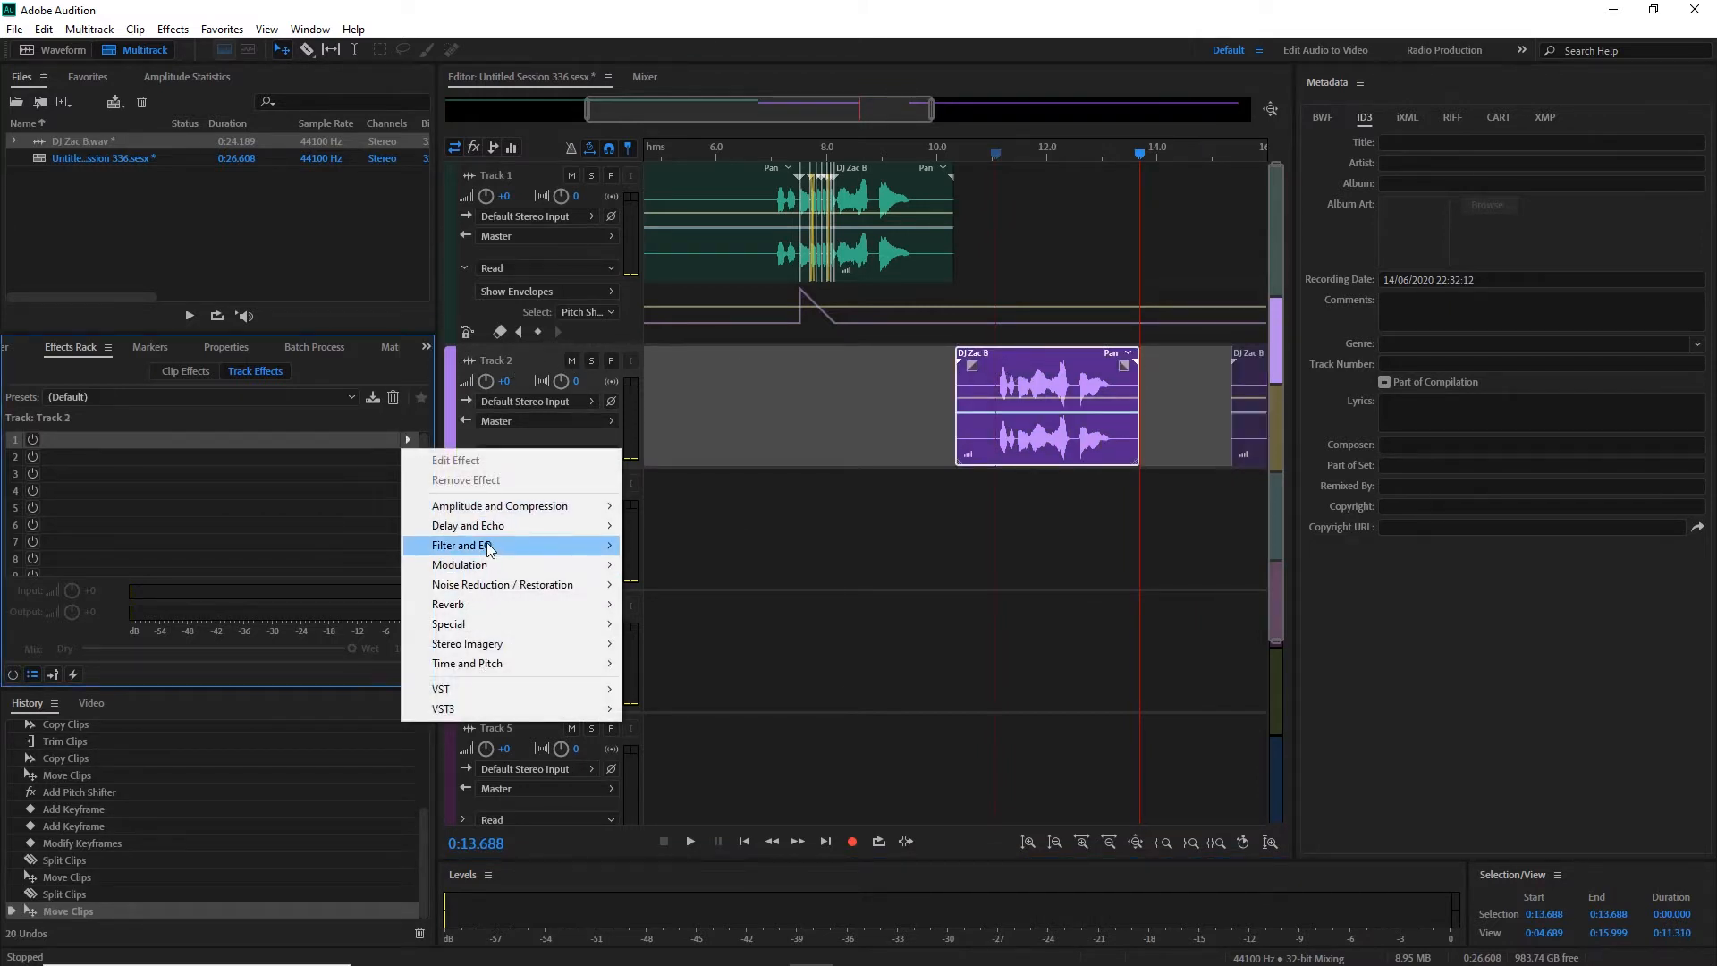
{"action": "mouse_move", "coordinate": [493, 545]}
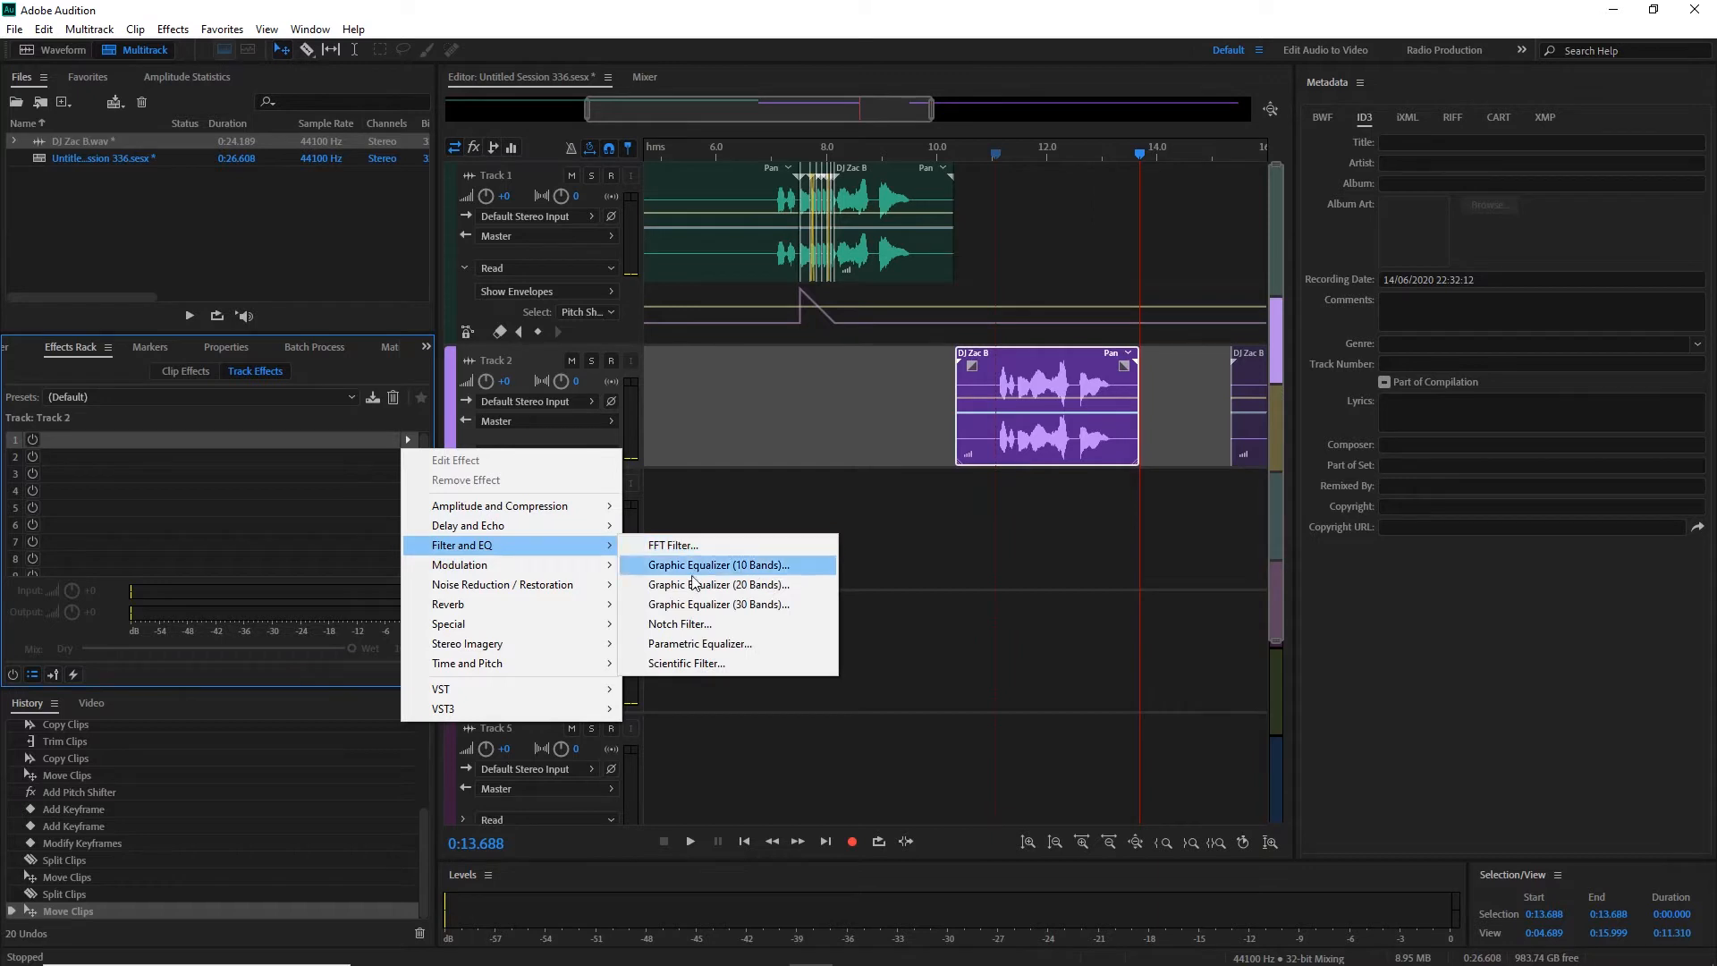
{"action": "left_click", "coordinate": [697, 646]}
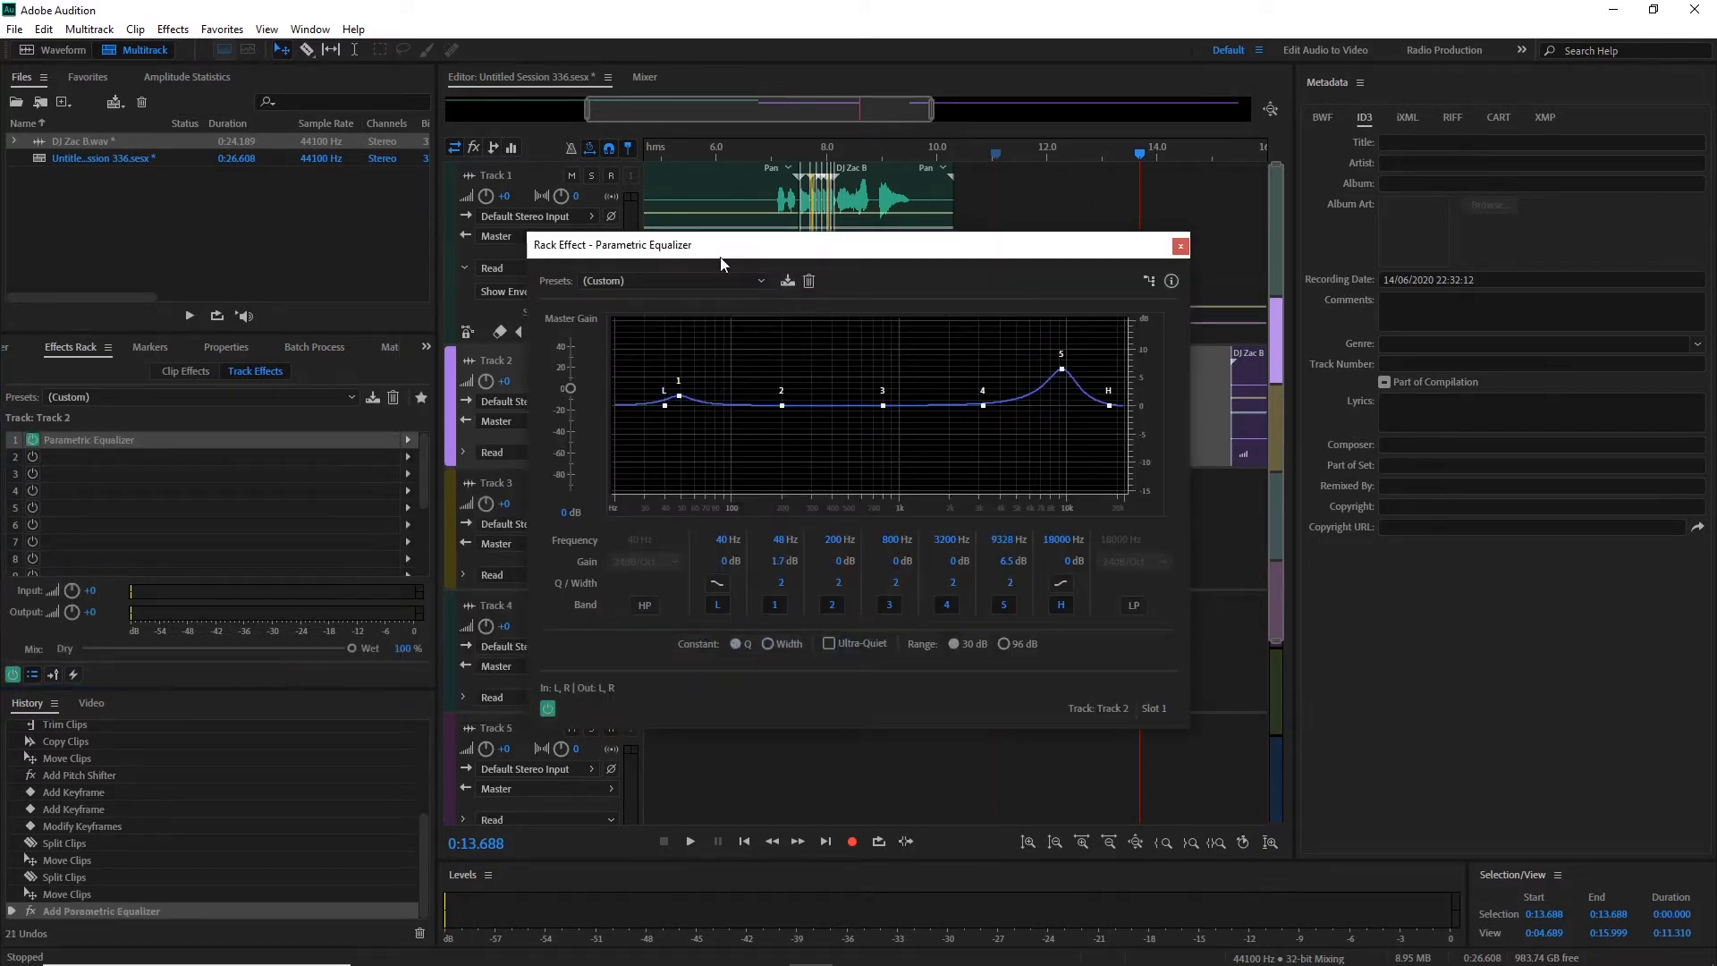
{"action": "left_click", "coordinate": [684, 281]}
{"action": "left_click", "coordinate": [673, 295]}
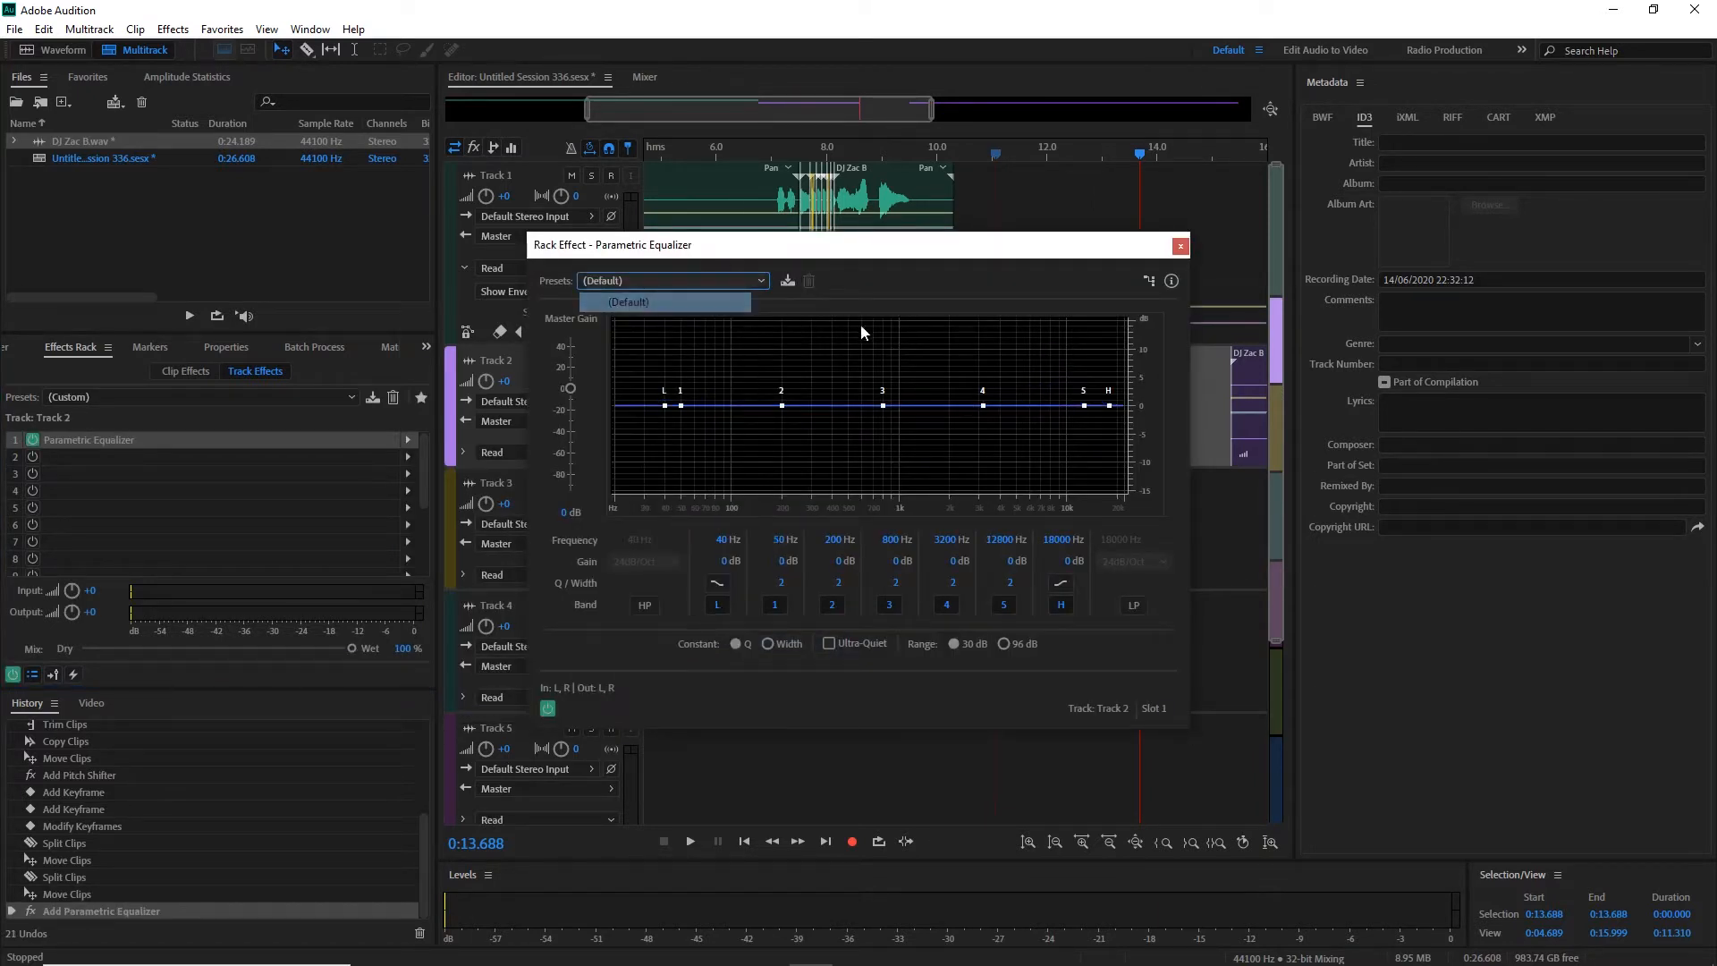
{"action": "left_click", "coordinate": [1180, 246]}
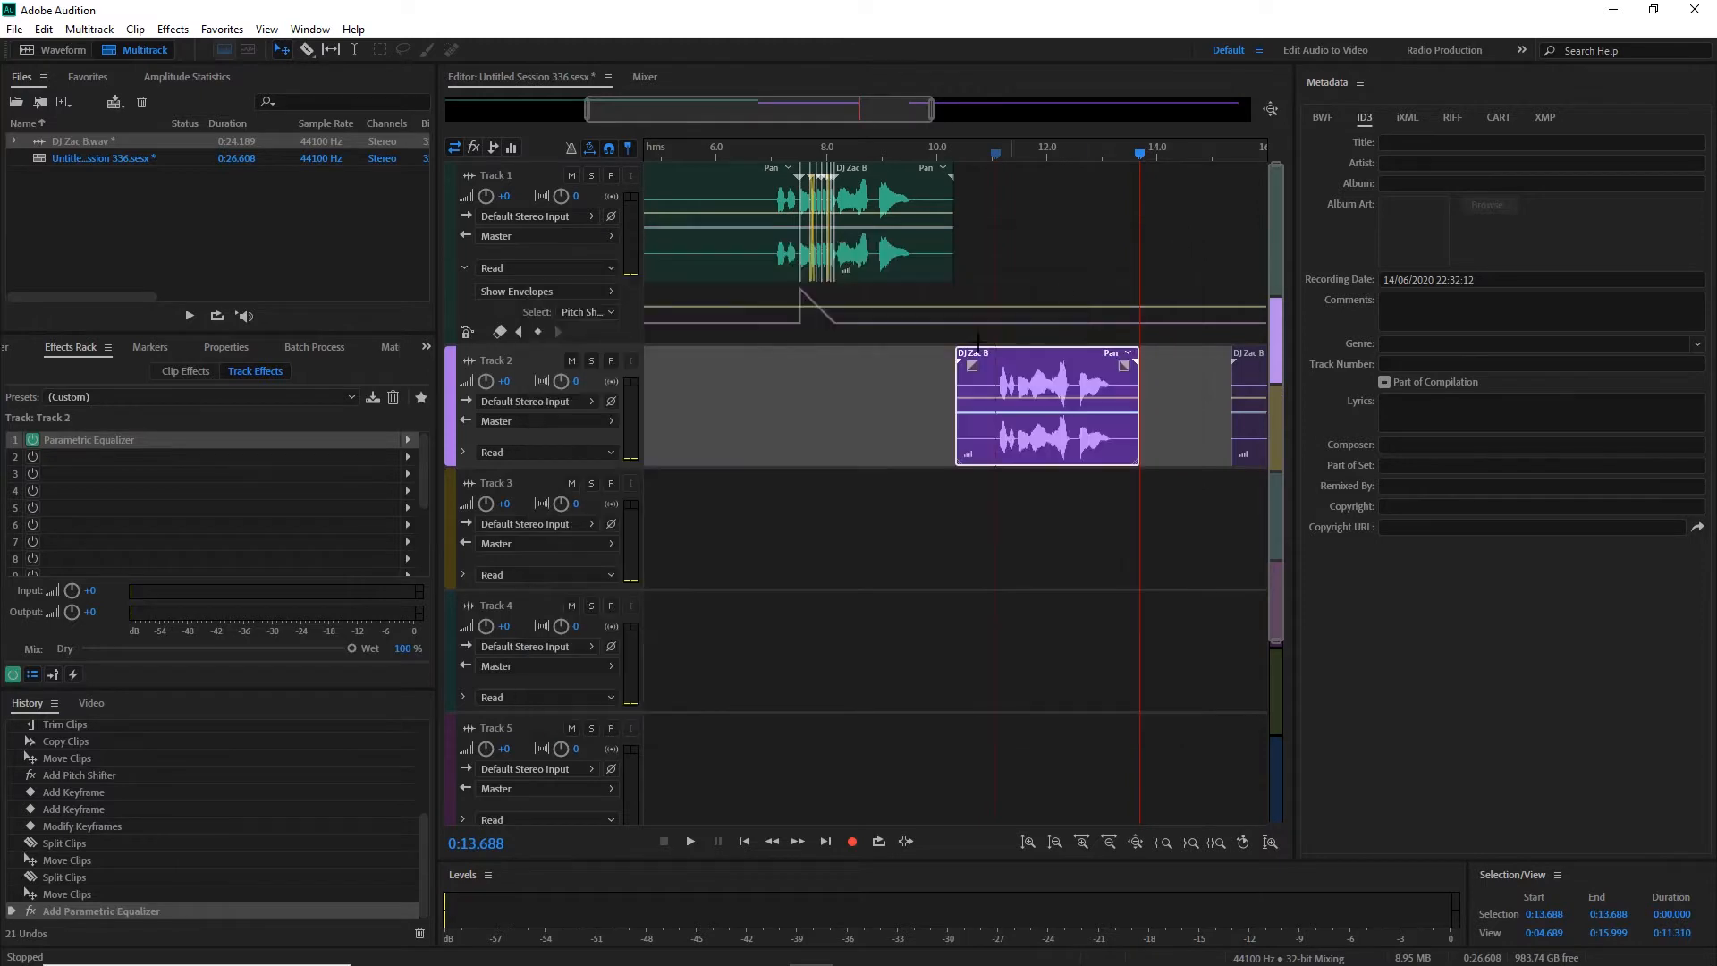
Show Track 2's automation lane with the Parametric Equalizer's Low Shelf Gain envelope.
{"action": "left_click", "coordinate": [464, 451]}
{"action": "left_click", "coordinate": [610, 480]}
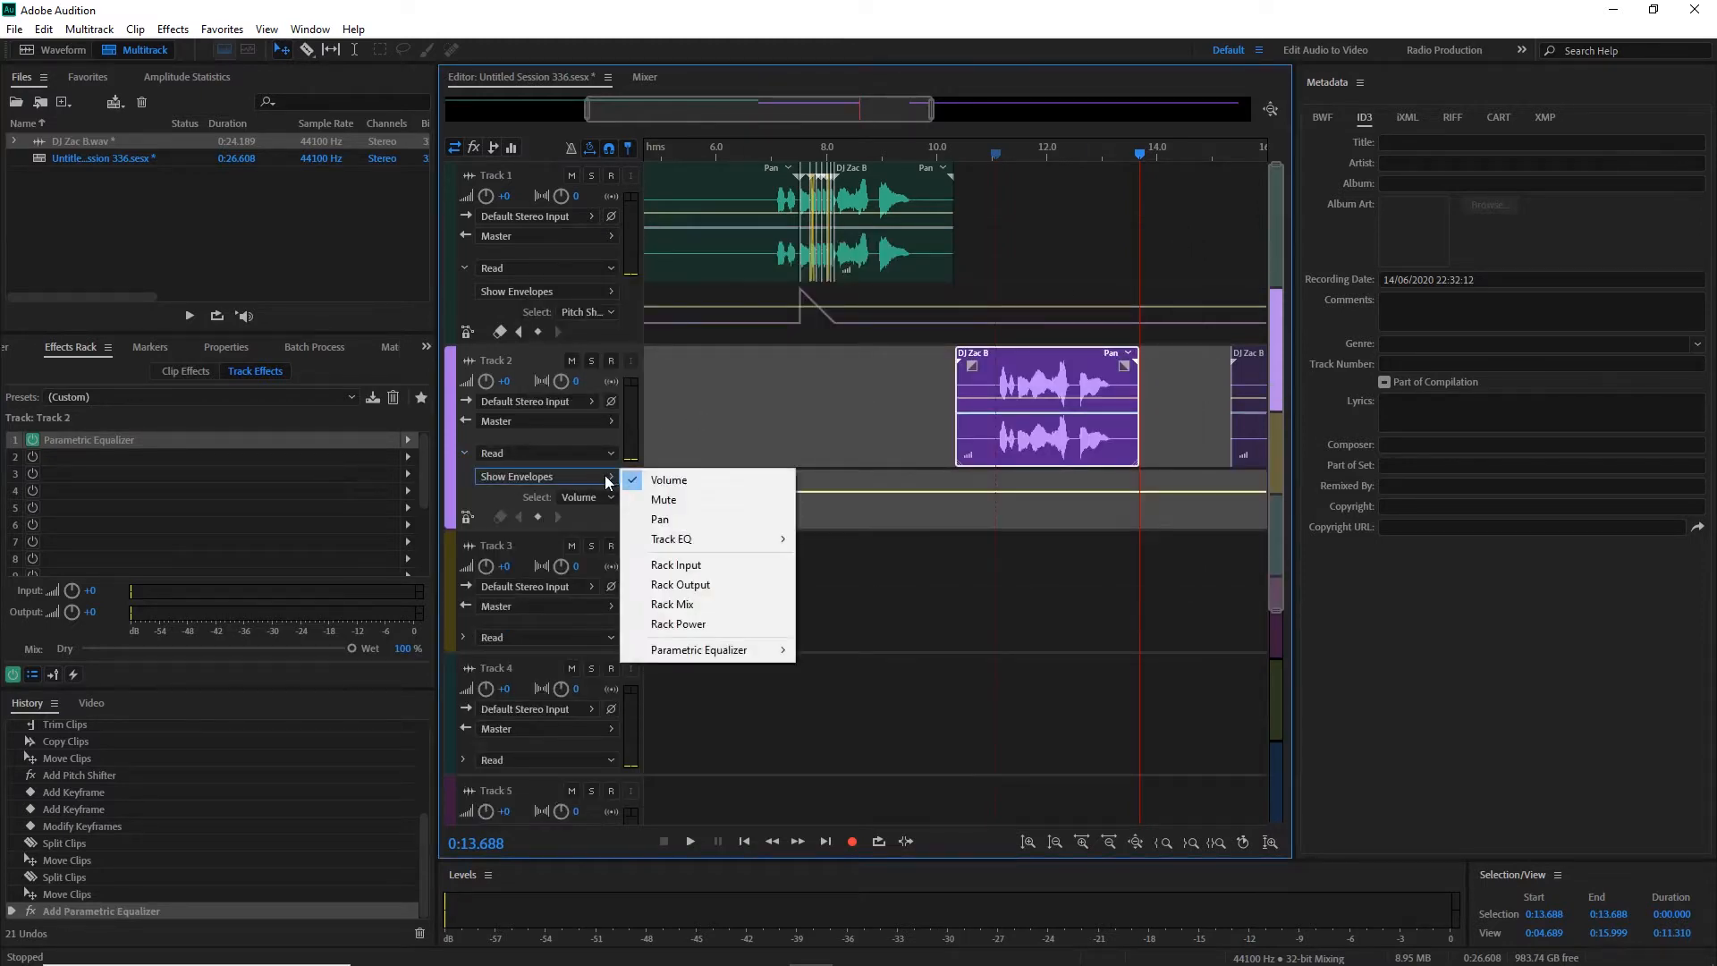
{"action": "mouse_move", "coordinate": [735, 651]}
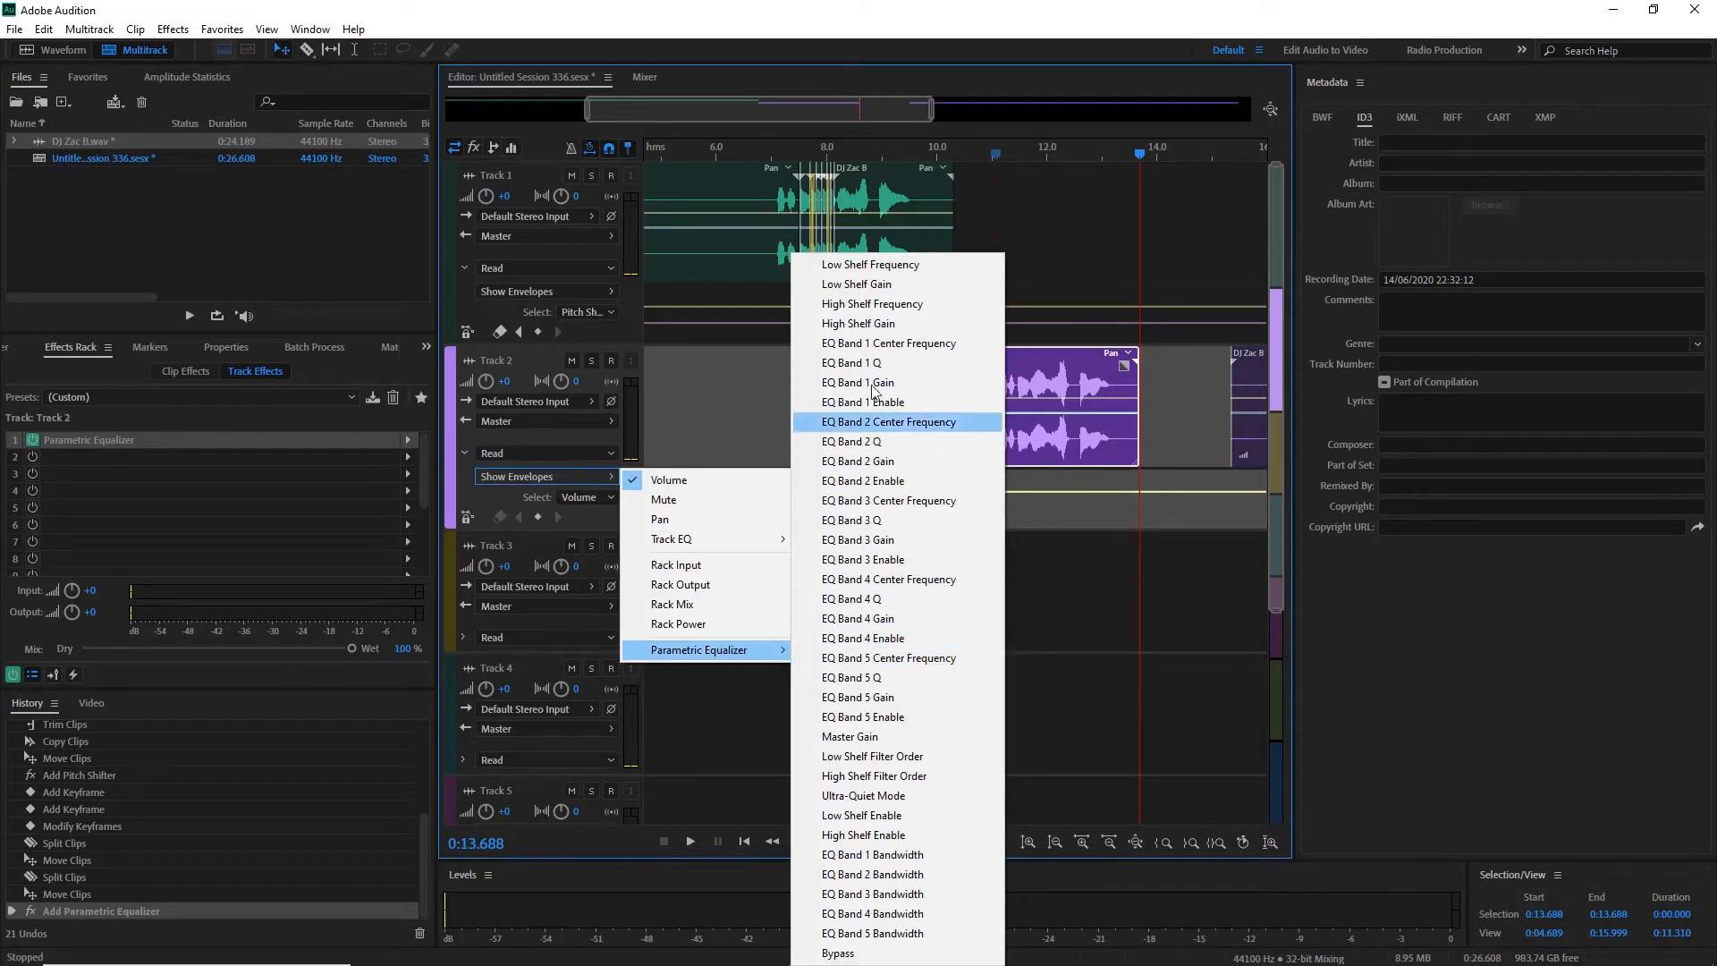
{"action": "left_click", "coordinate": [882, 285]}
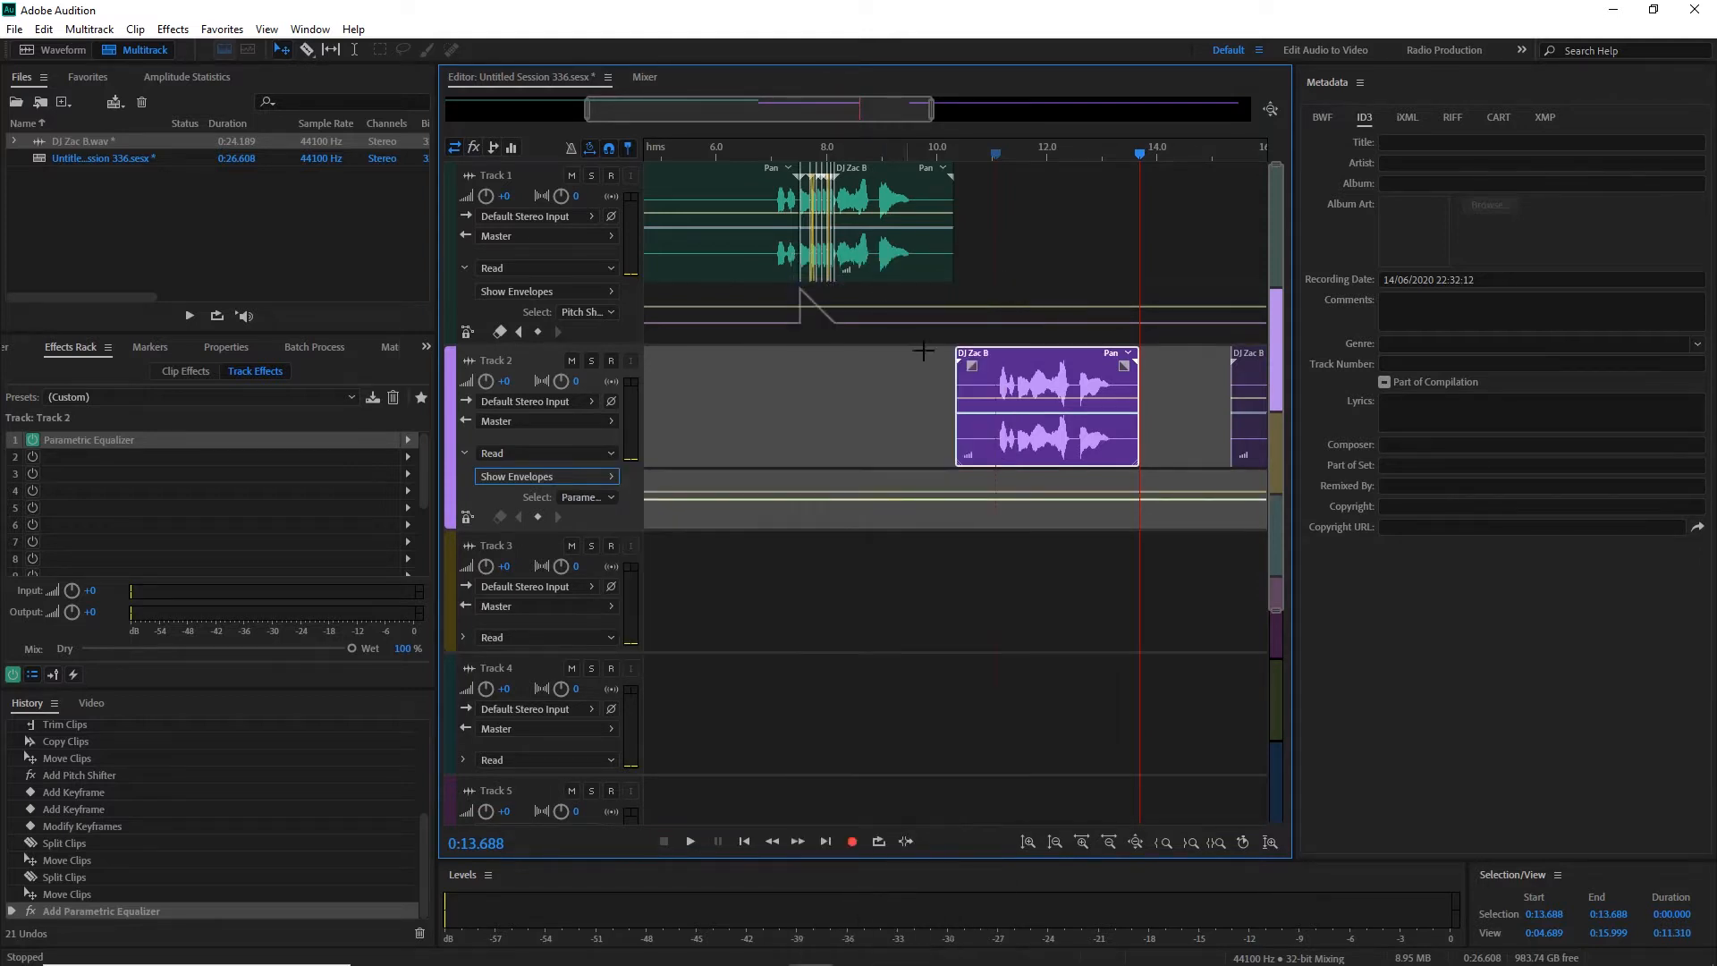
Add Low Shelf Gain keyframes under the start and end of the Track 2 phrase clip, and lower the envelope's start near the lane's bottom.
{"action": "left_click", "coordinate": [955, 499]}
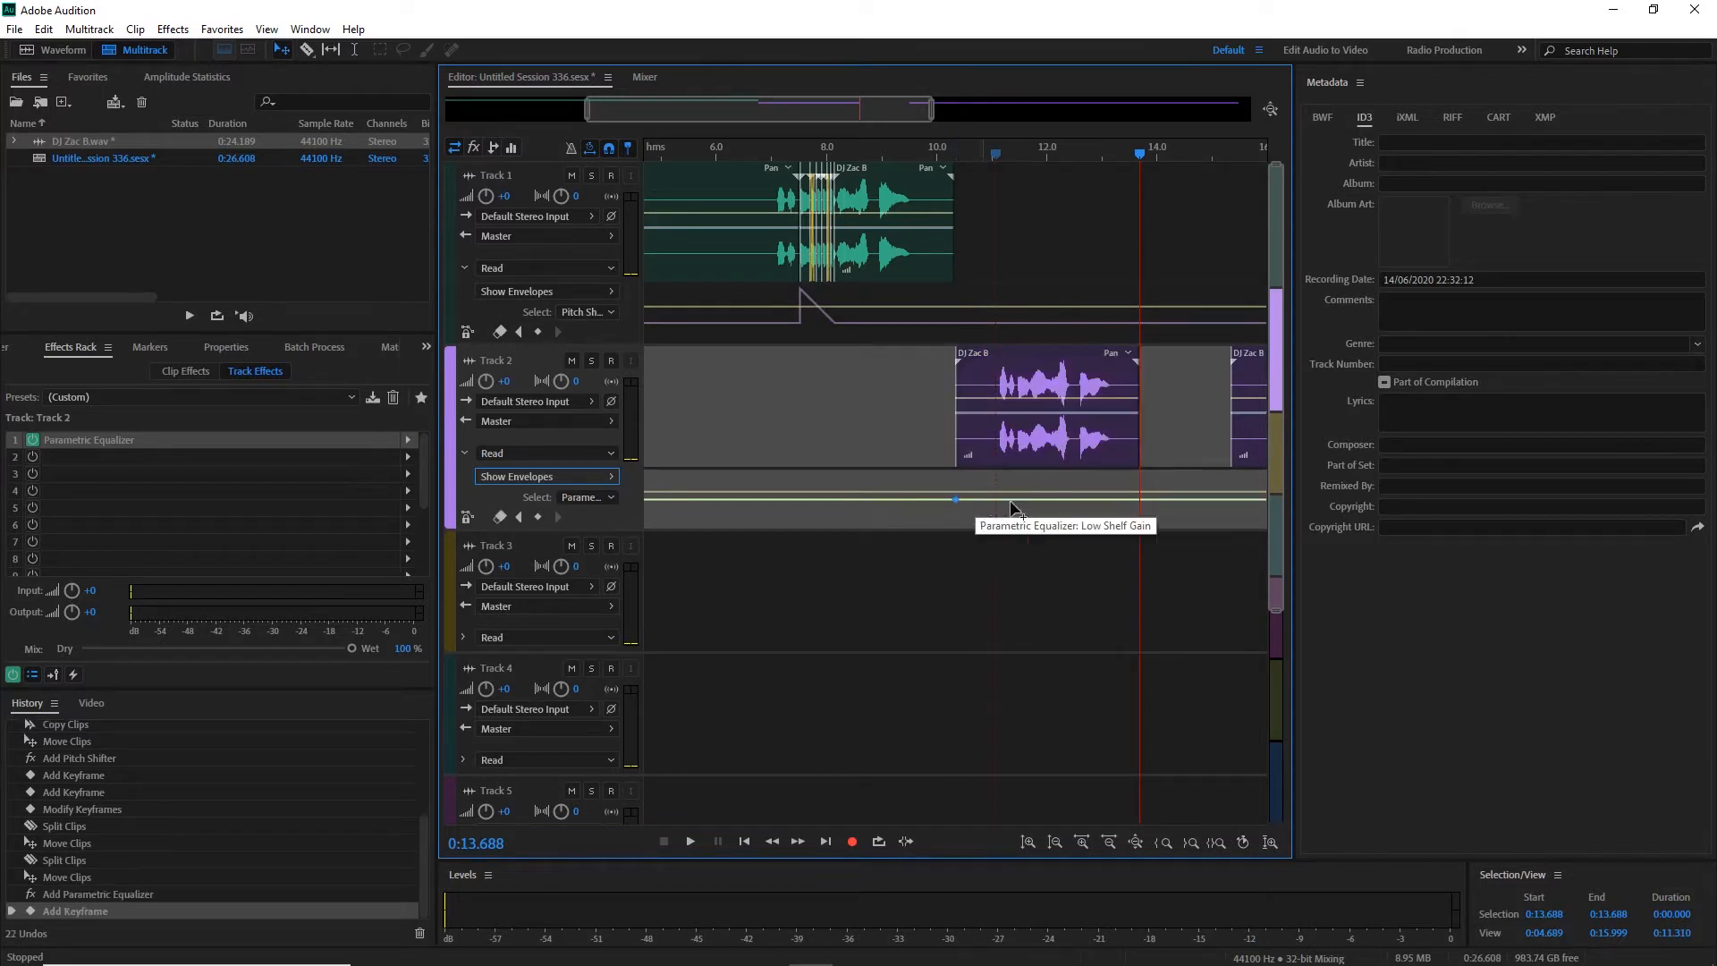
{"action": "left_click", "coordinate": [1131, 500]}
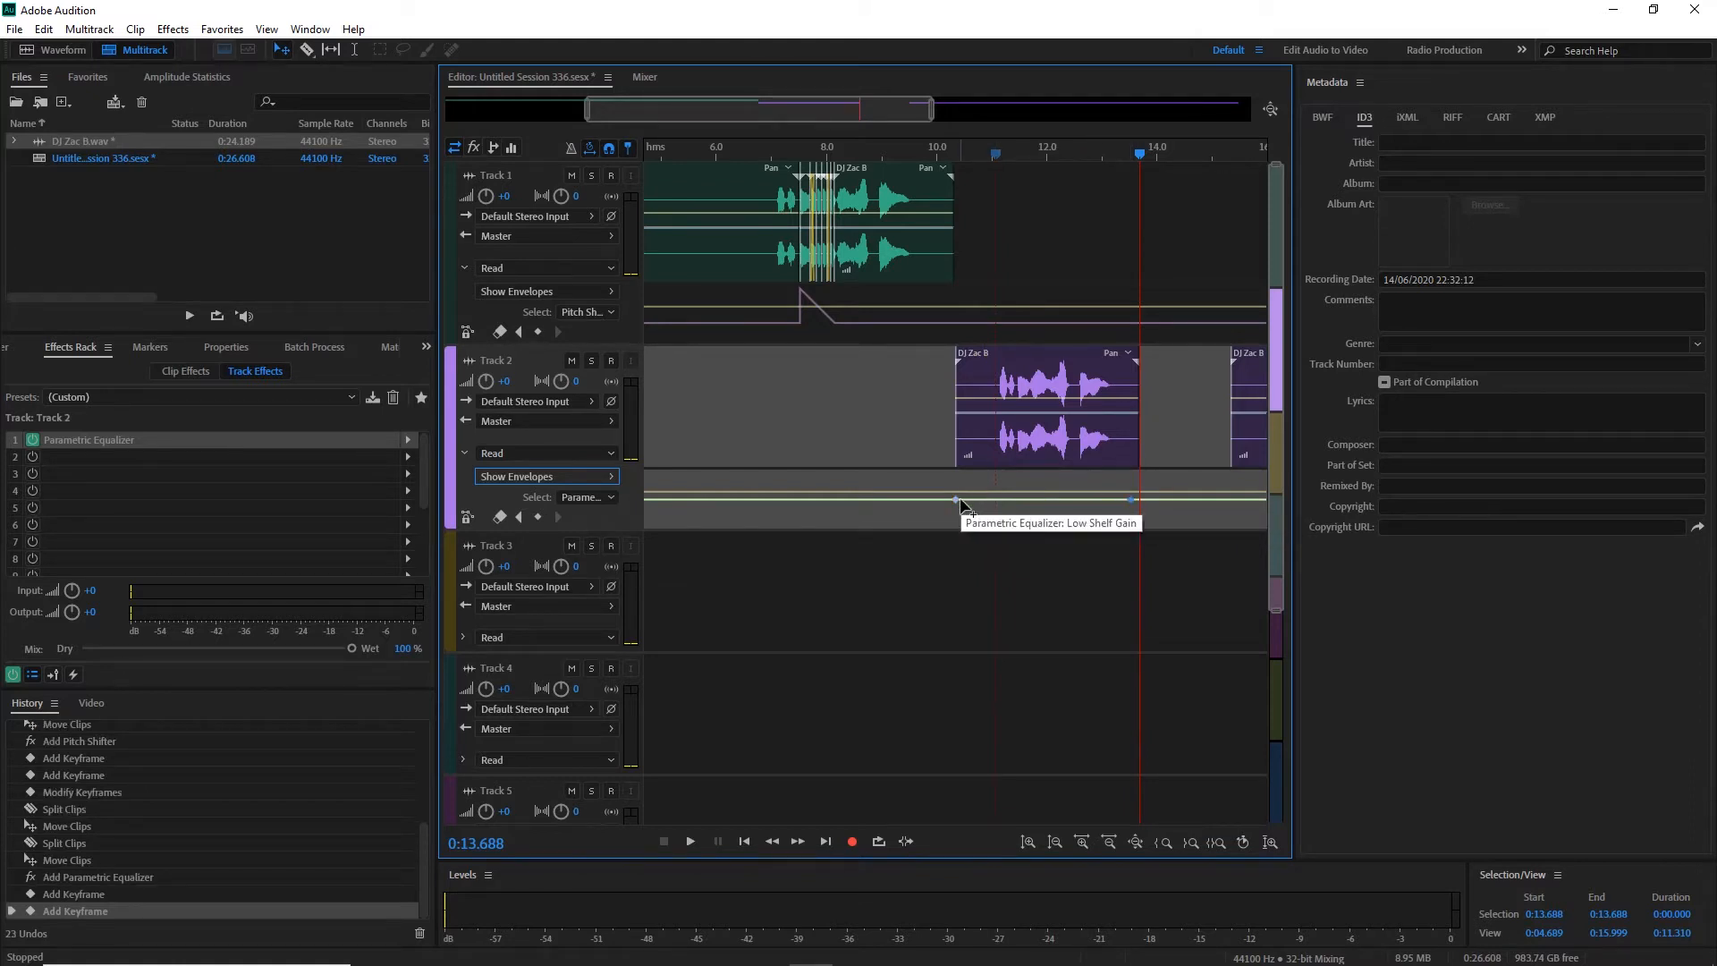
{"action": "left_click_drag", "start_coordinate": [960, 499], "coordinate": [958, 535]}
Play back the Track 2 phrase with its low shelf automation from 0:09.768.
{"action": "left_click", "coordinate": [924, 154]}
{"action": "key", "text": "space"}
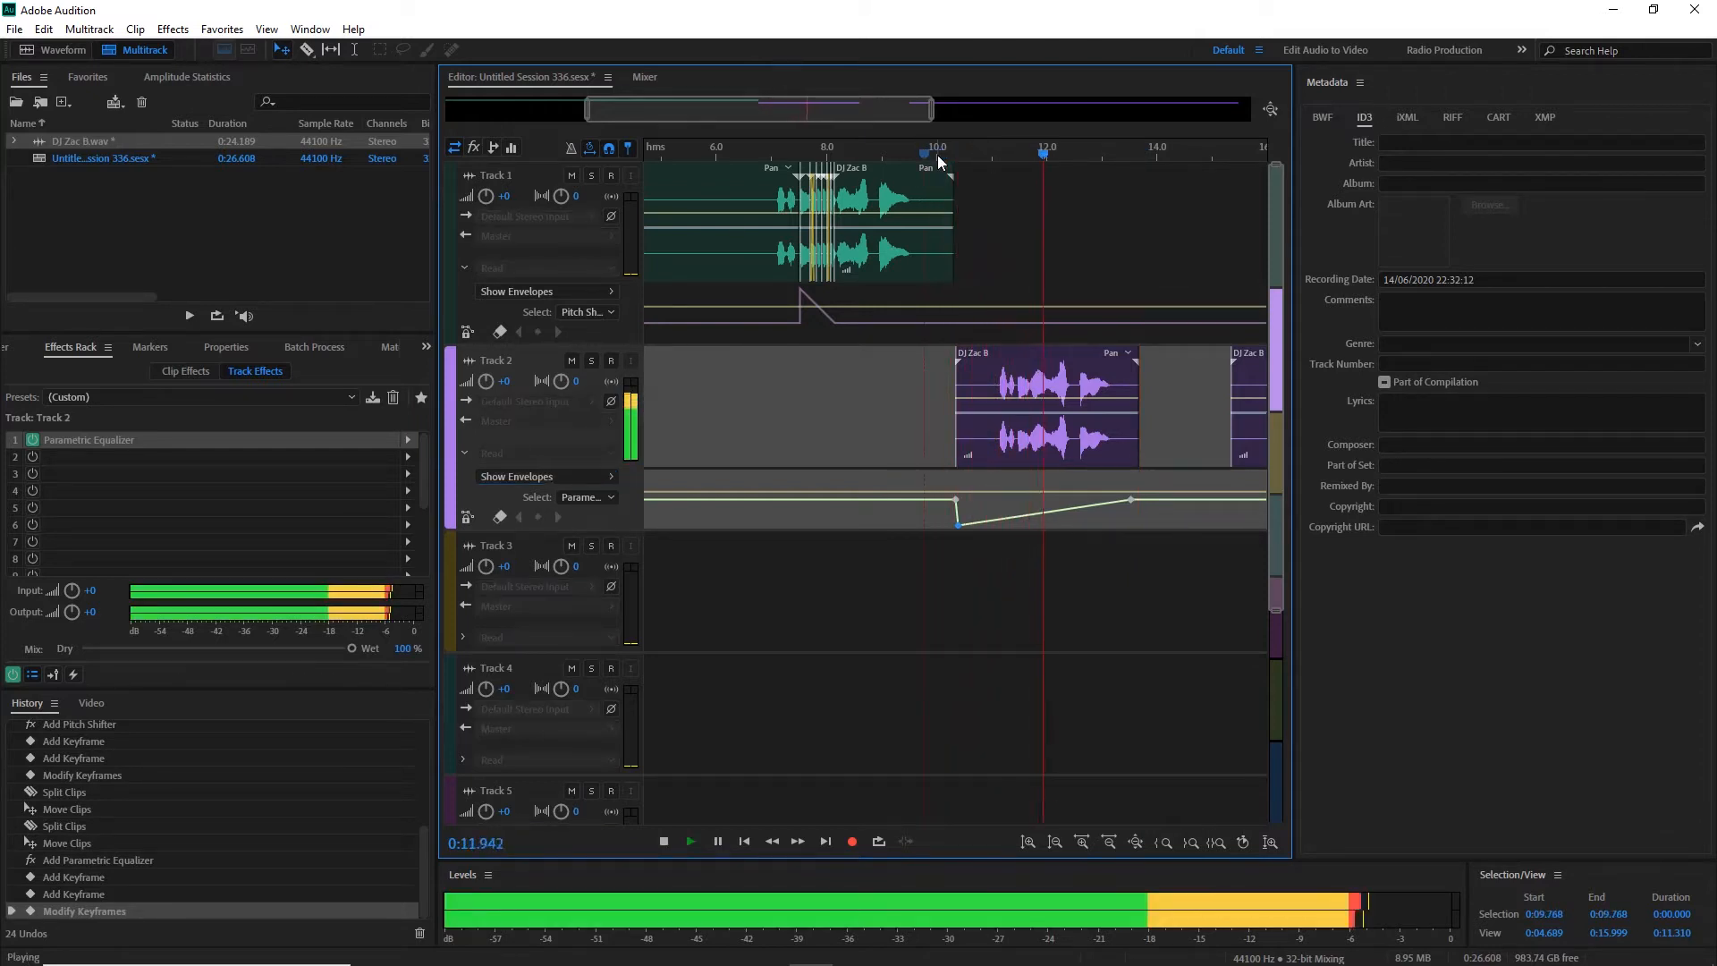
{"action": "key", "text": "space"}
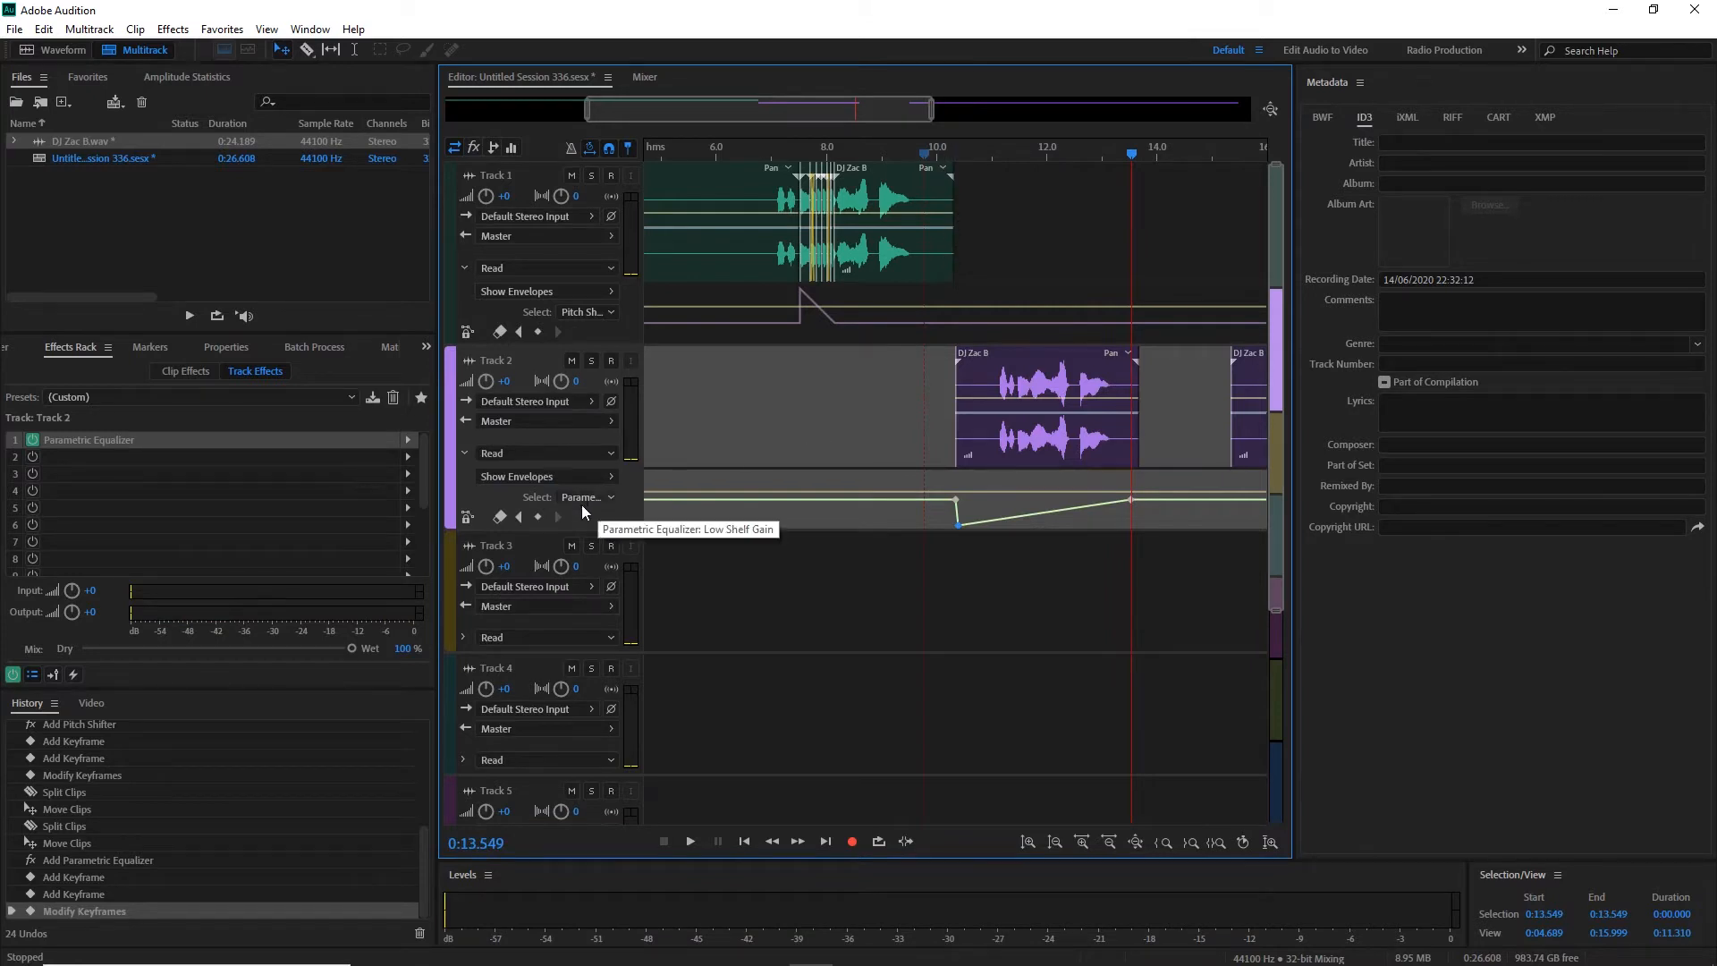
Move the remaining Track 2 clip to about 0:20.9 and the phrase clip past its automation to about 0:14.3.
{"action": "left_click_drag", "start_coordinate": [1257, 383], "coordinate": [1217, 386]}
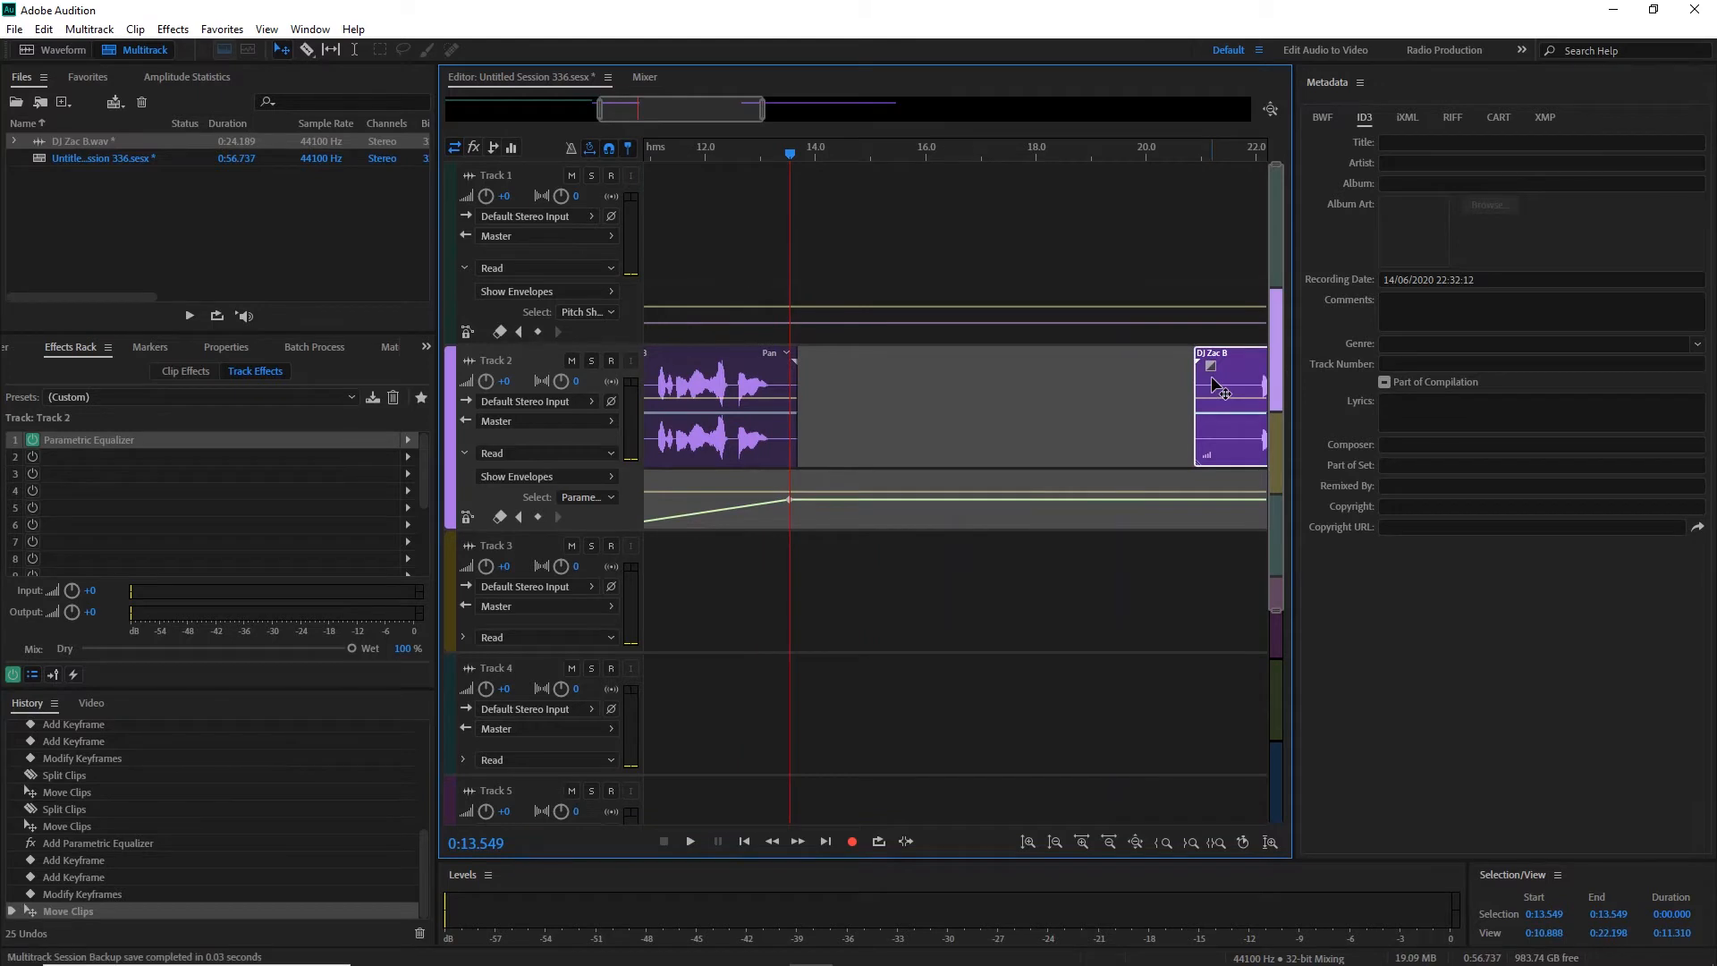
{"action": "scroll", "coordinate": [1214, 385], "scroll_direction": "down", "scroll_amount": 3}
{"action": "left_click", "coordinate": [869, 154]}
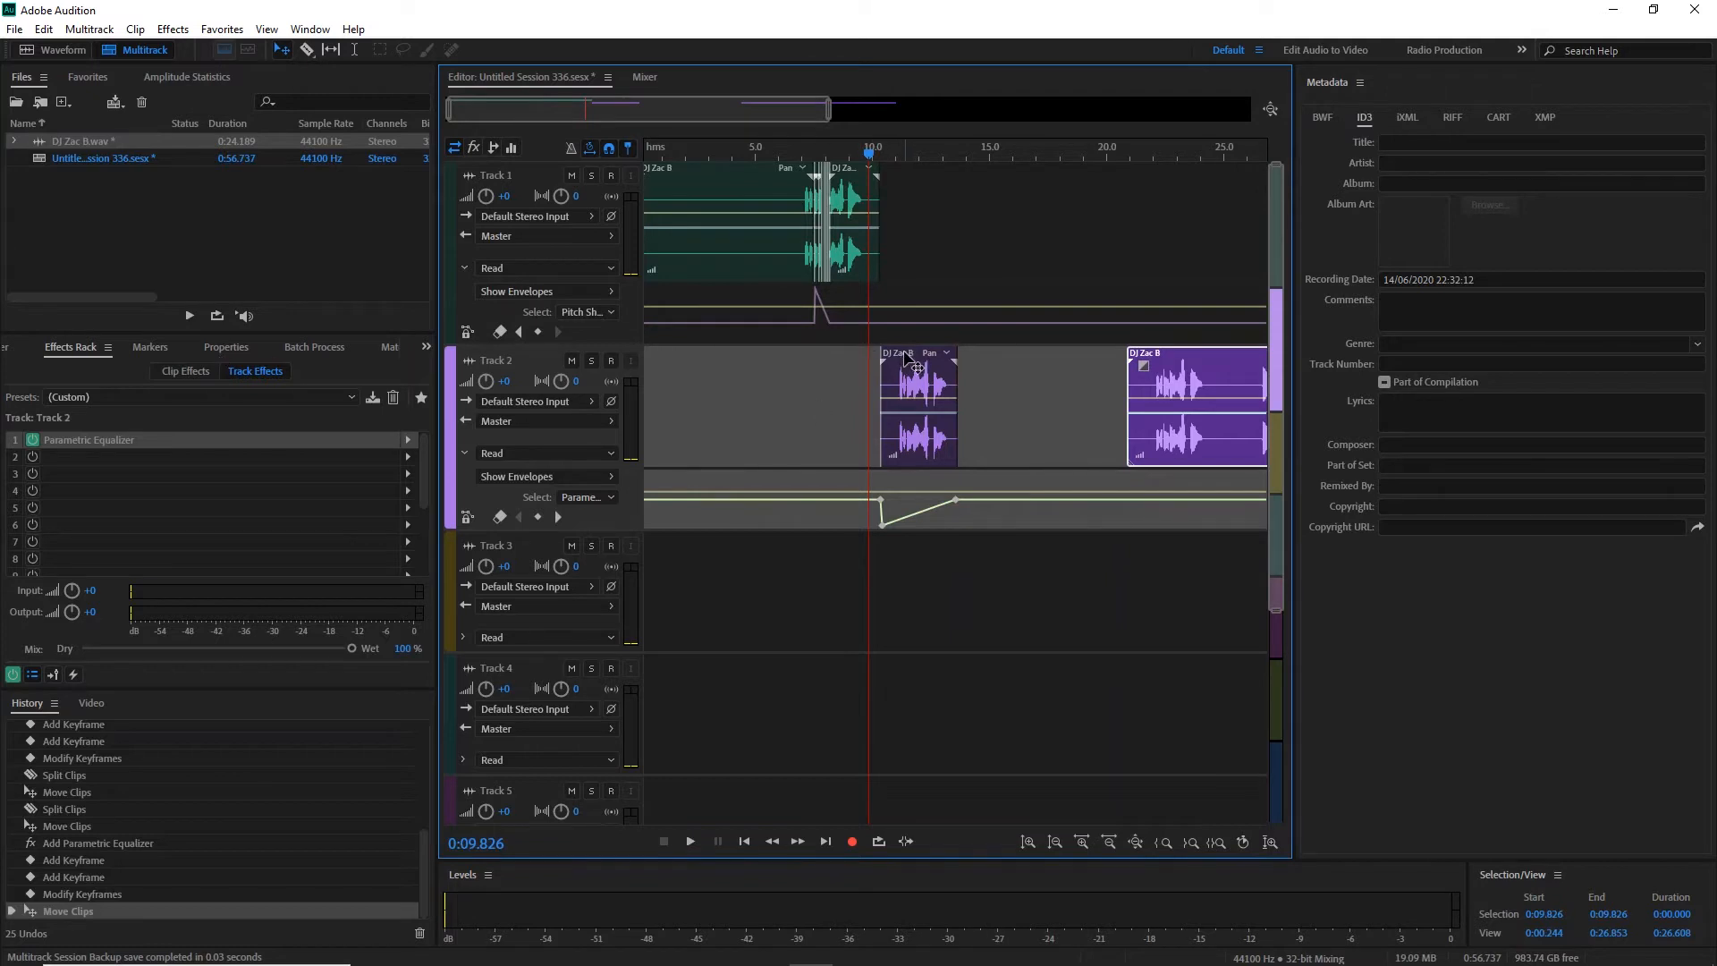
{"action": "left_click_drag", "start_coordinate": [906, 362], "coordinate": [999, 362]}
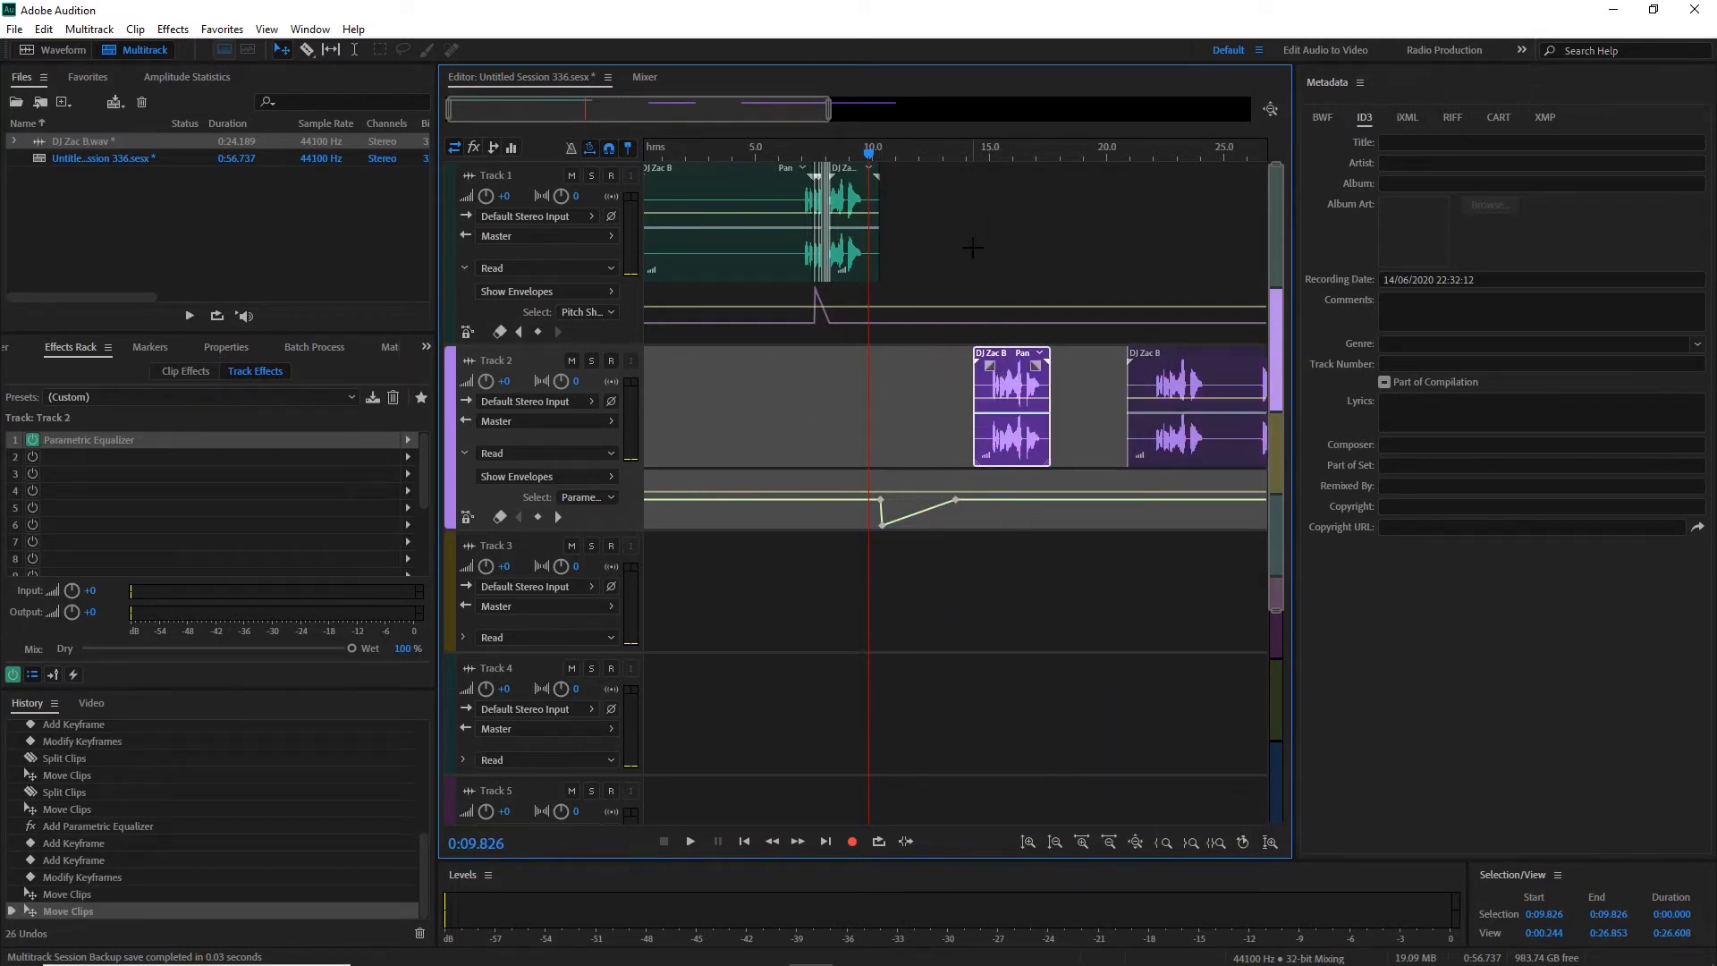
Play back the moved Track 2 phrase clip from 0:14.340.
{"action": "left_click", "coordinate": [969, 154]}
{"action": "key", "text": "space"}
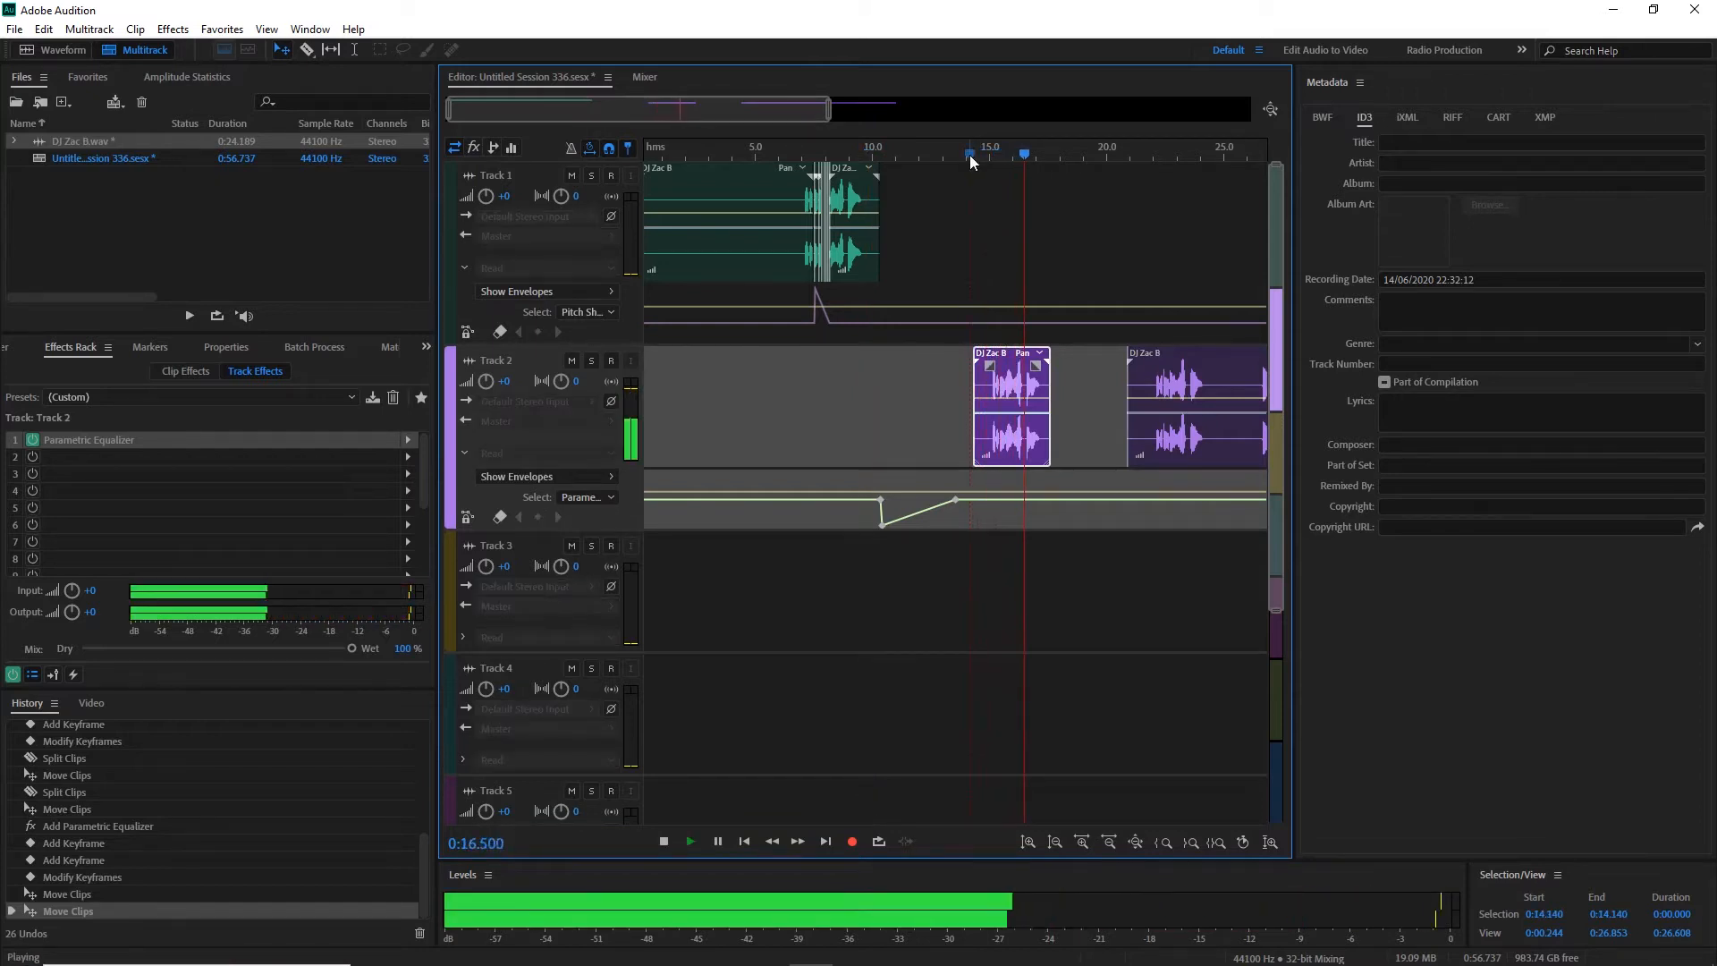
{"action": "key", "text": "space"}
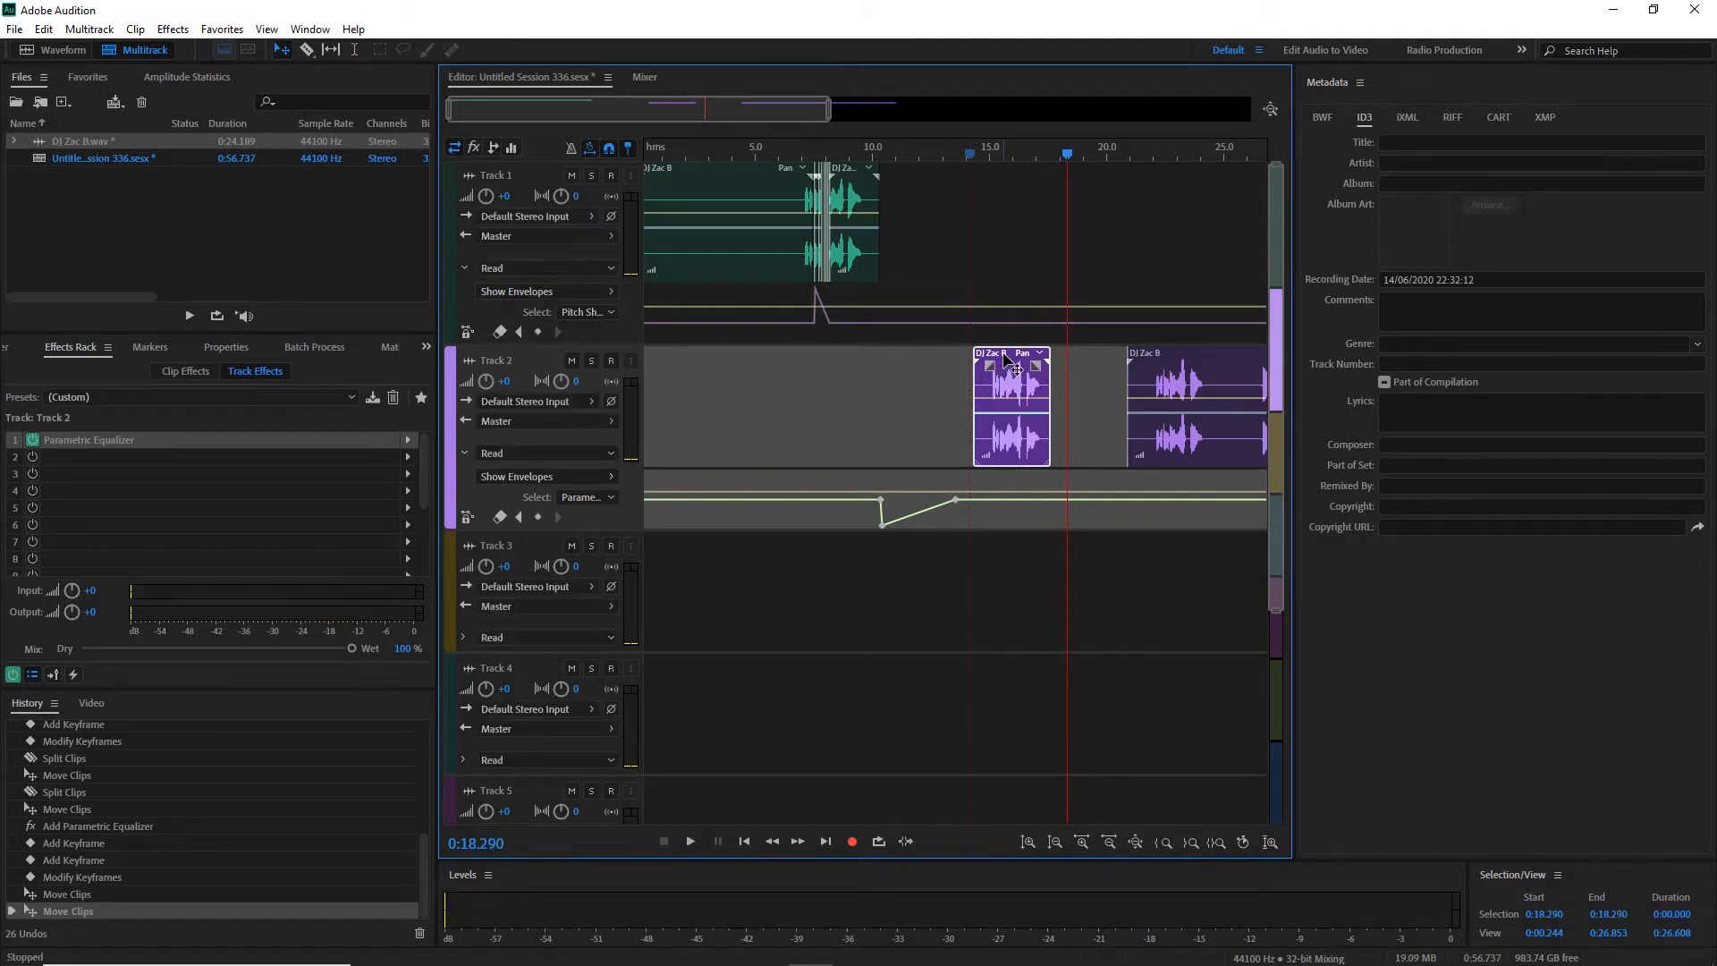
Move the phrase clip to Track 3 at the same time position and play it back from 0:14.484.
{"action": "left_click_drag", "start_coordinate": [1006, 366], "coordinate": [1006, 595]}
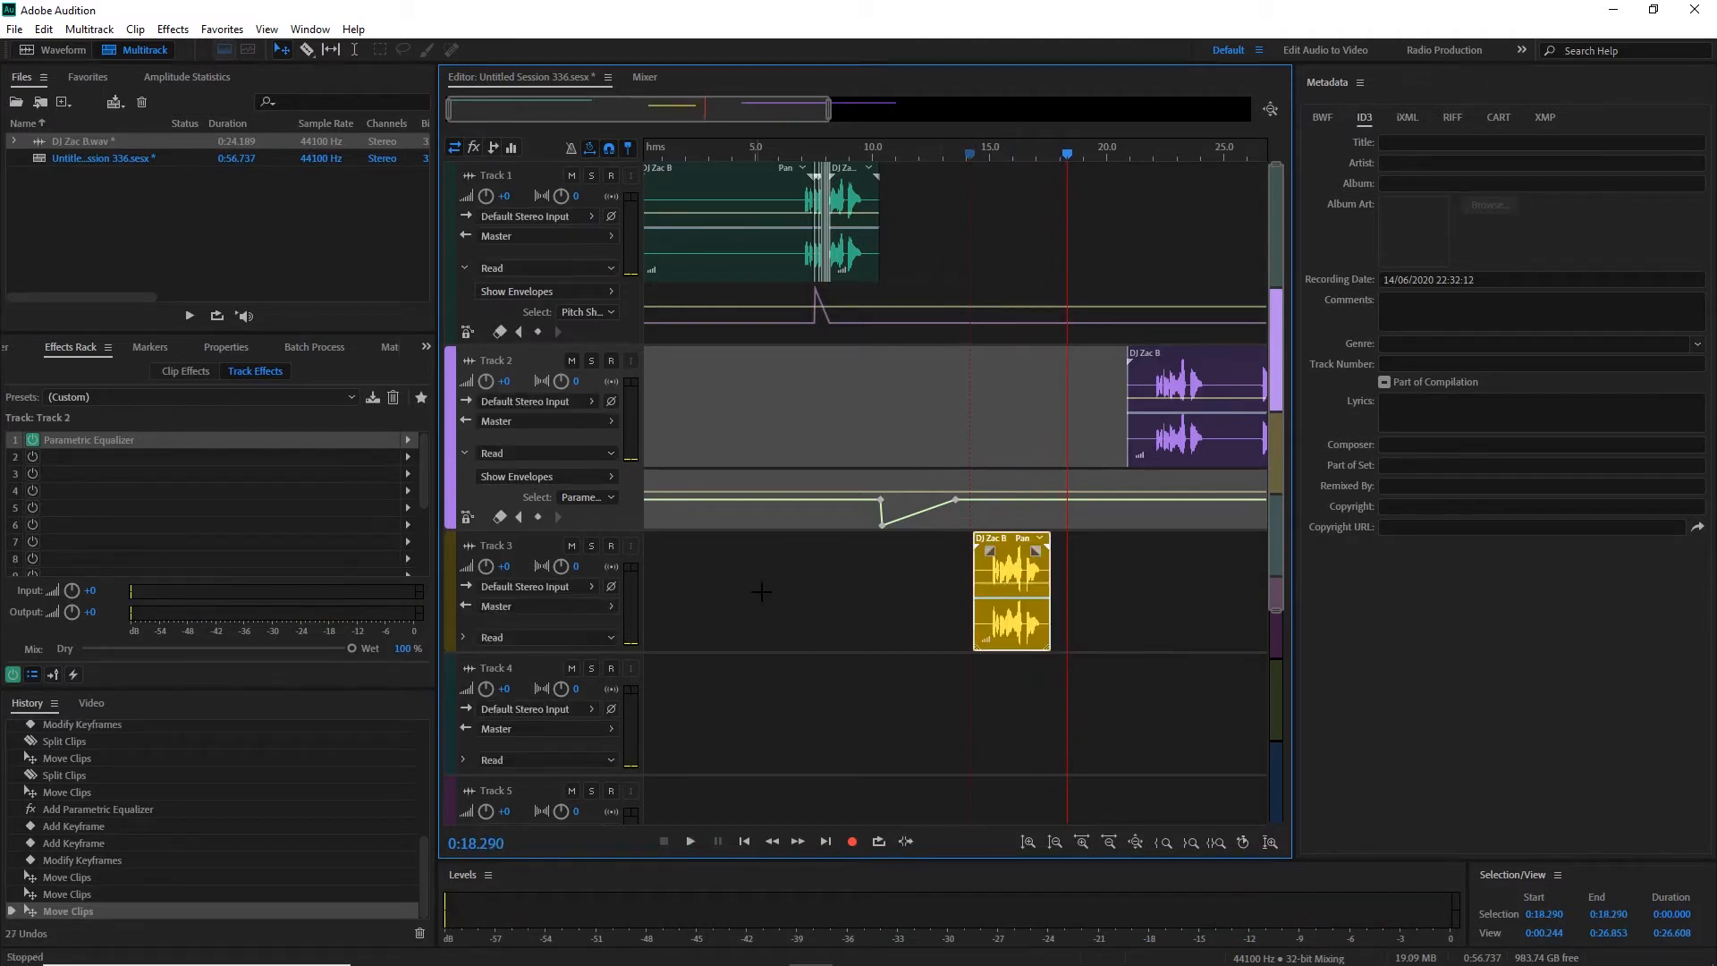
{"action": "left_click", "coordinate": [767, 587]}
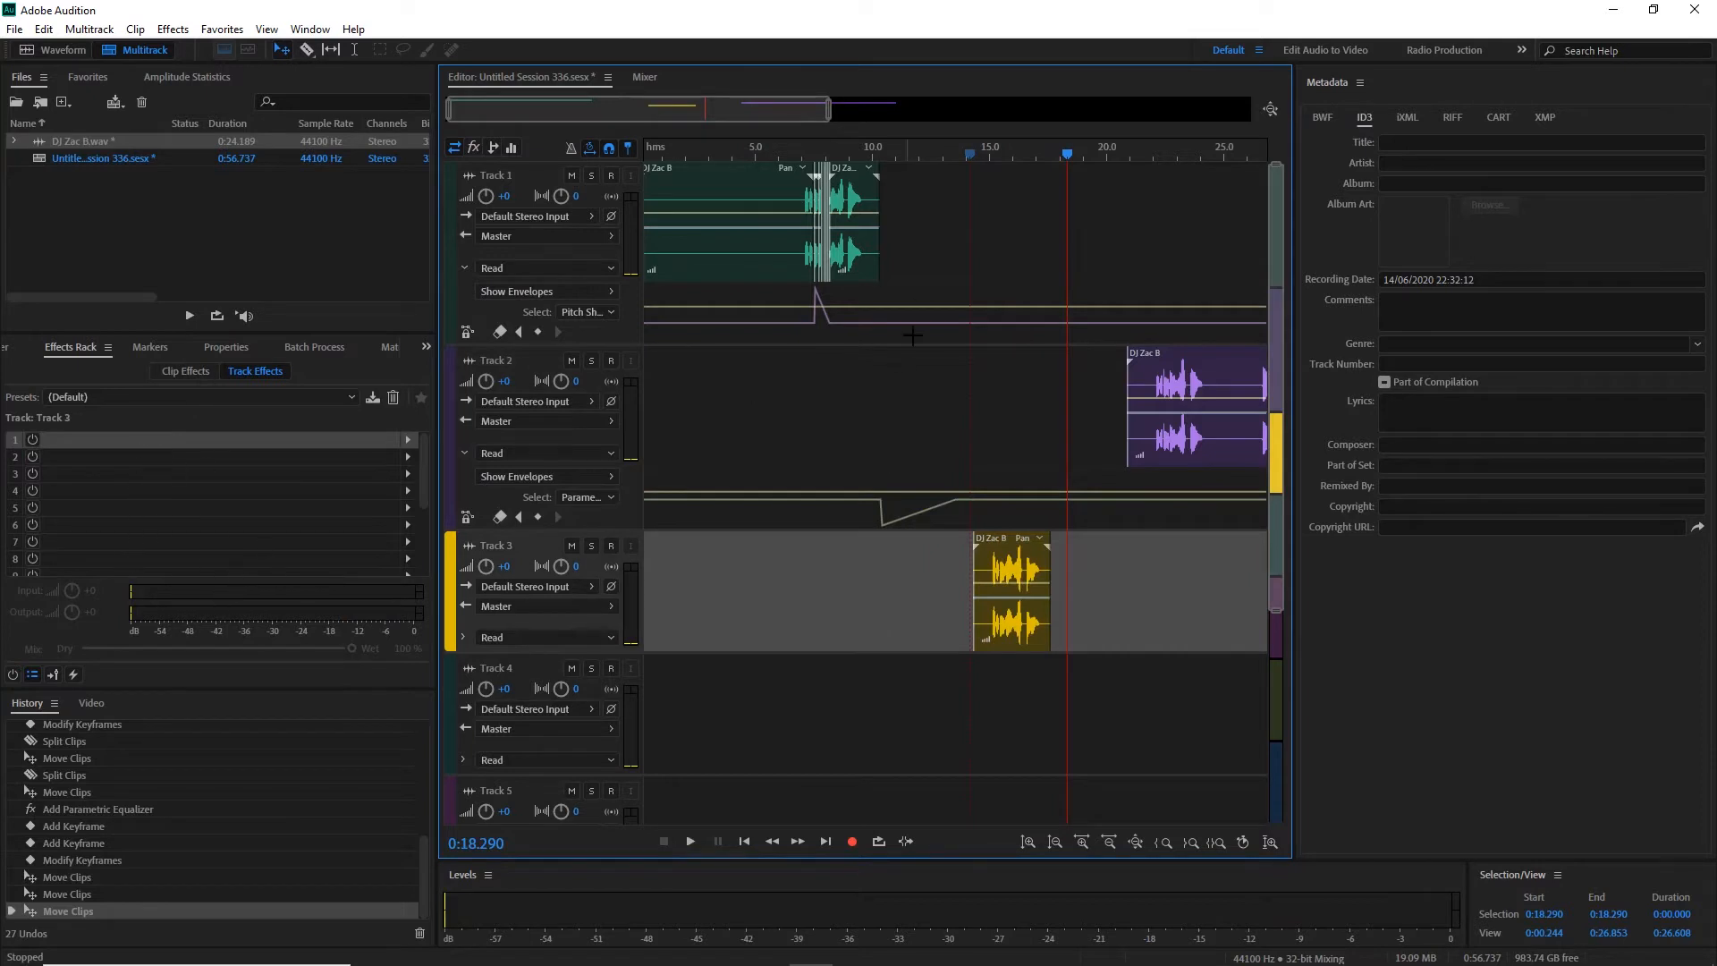
{"action": "left_click", "coordinate": [976, 154]}
{"action": "key", "text": "space"}
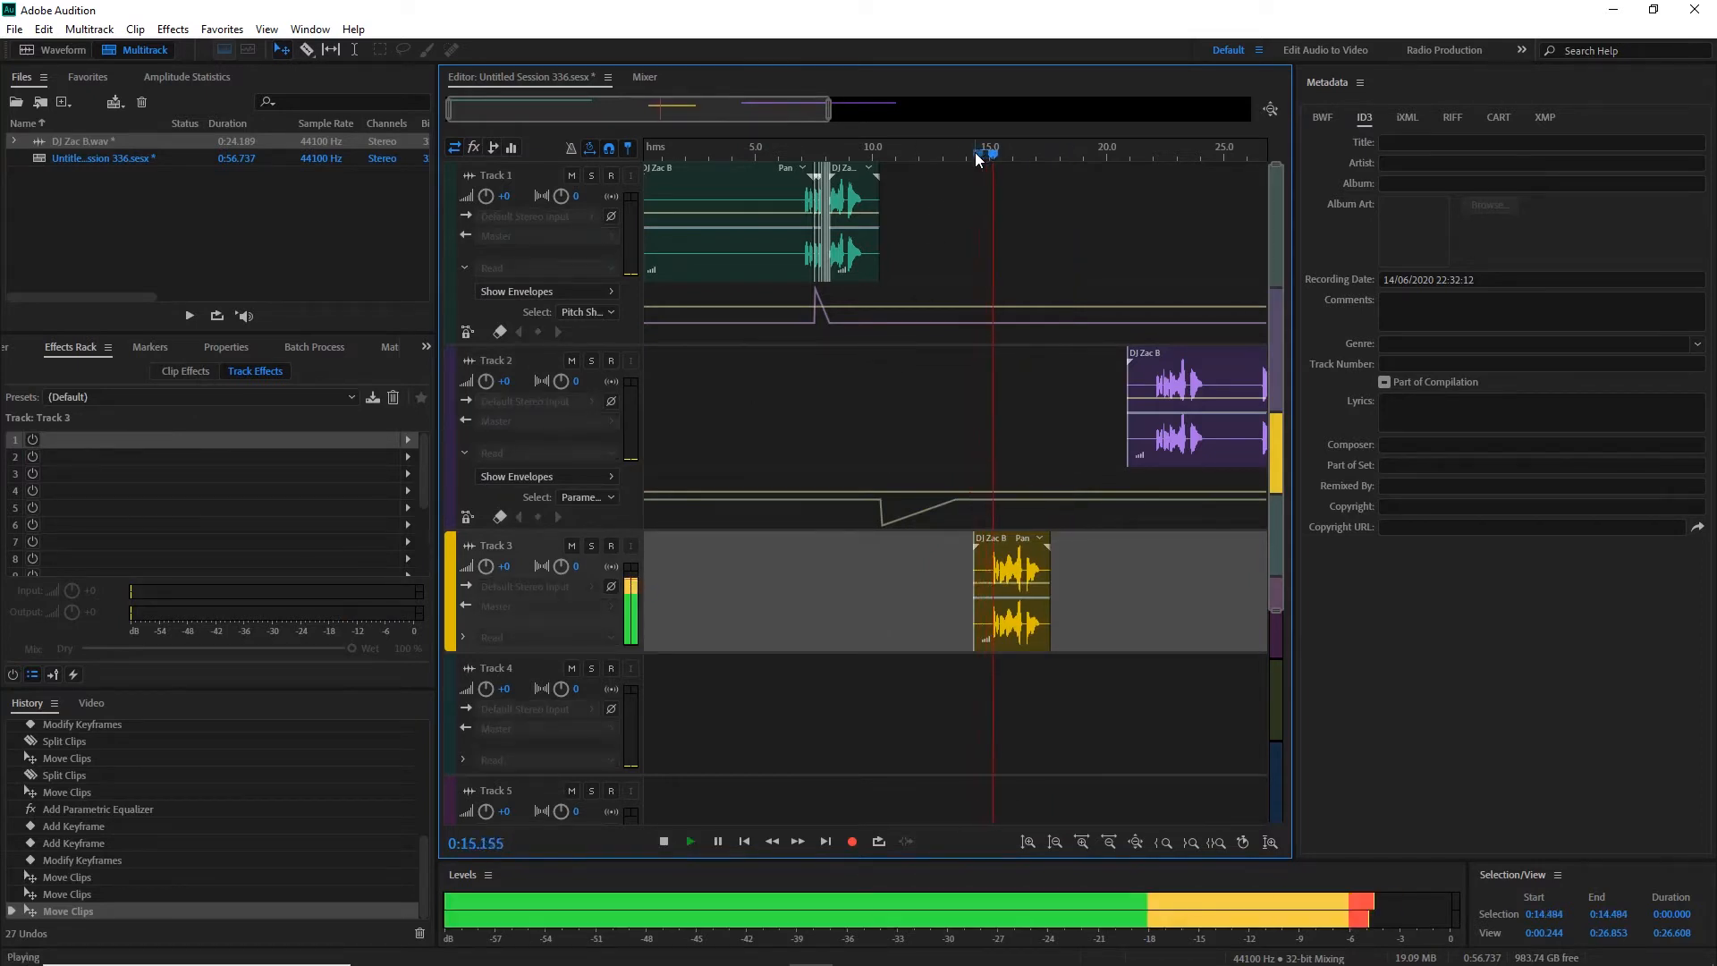
{"action": "scroll", "coordinate": [975, 152], "scroll_direction": "up", "scroll_amount": 5}
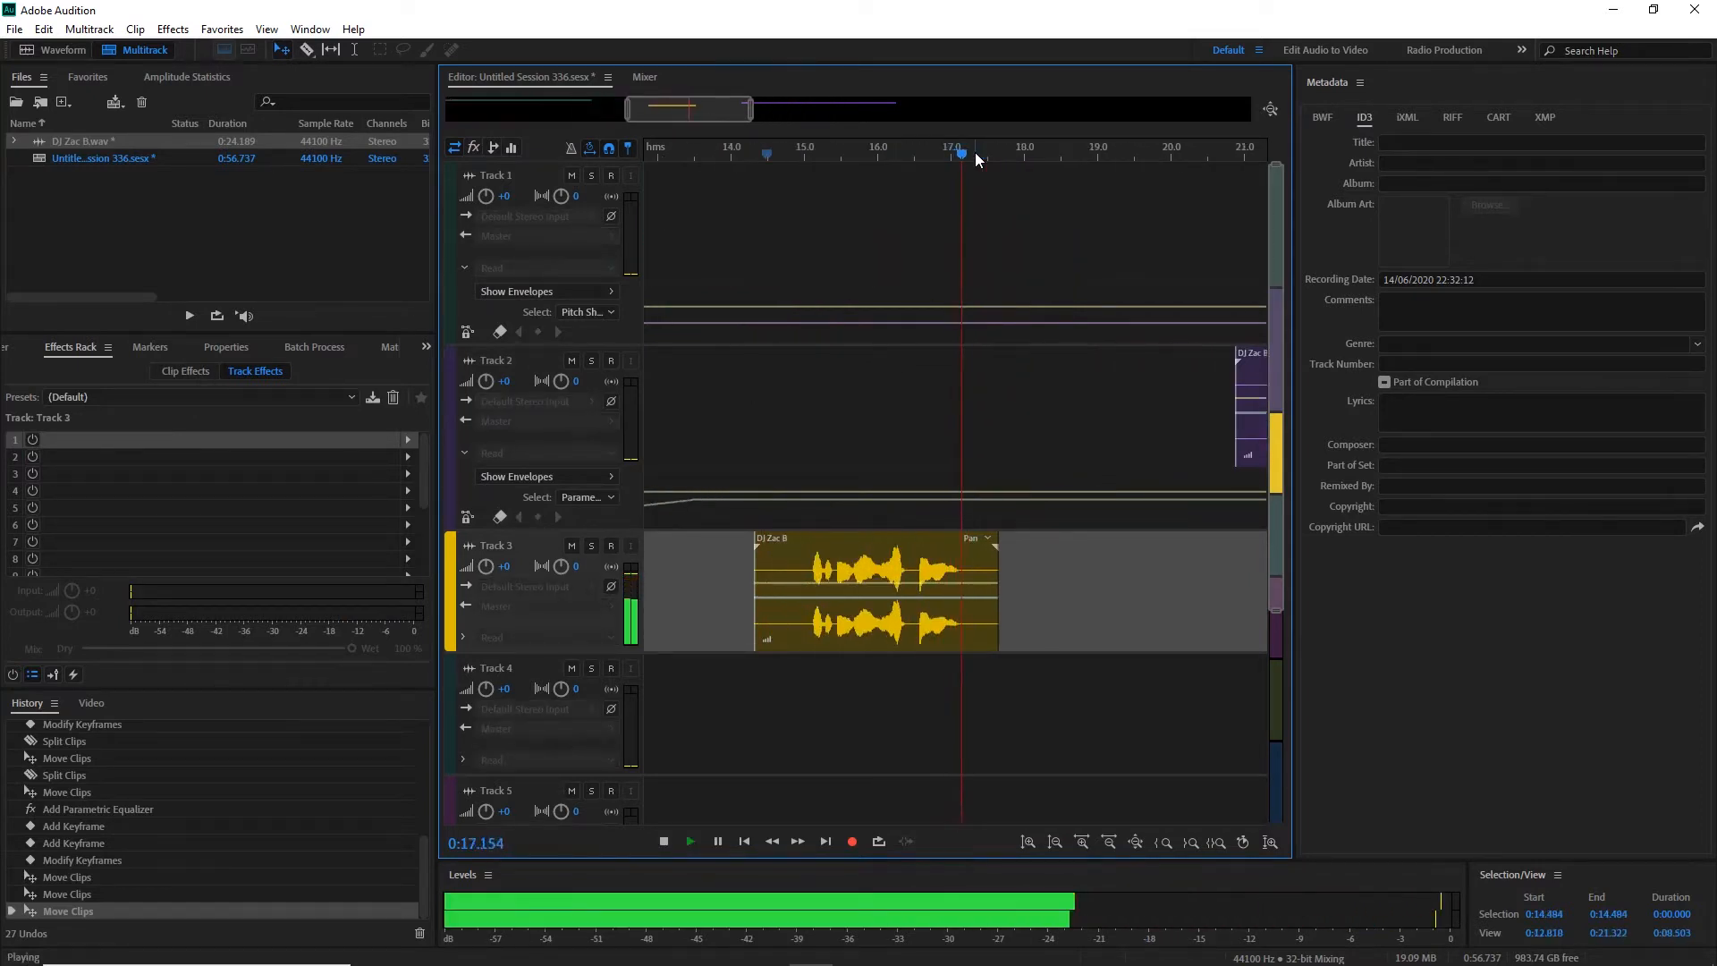
{"action": "key", "text": "space"}
Add a Parametric Equalizer with the (Default) preset to the Track 3 clip as a clip effect.
{"action": "left_click", "coordinate": [922, 538]}
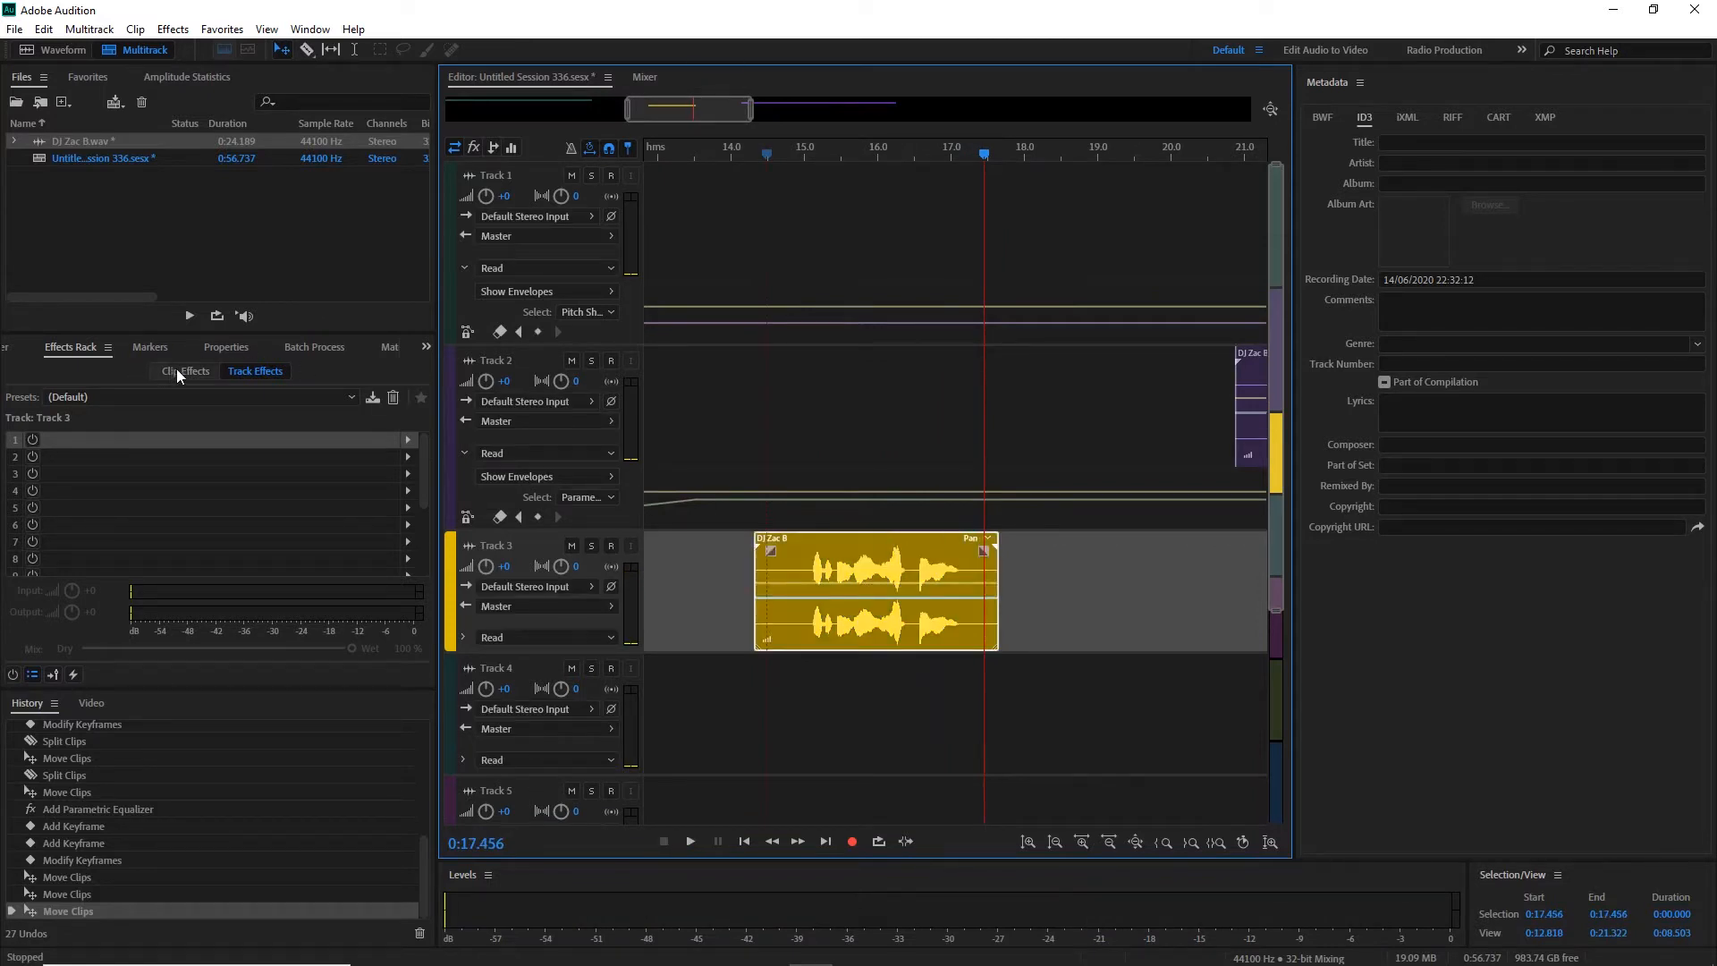
{"action": "left_click", "coordinate": [177, 372]}
{"action": "left_click", "coordinate": [407, 439]}
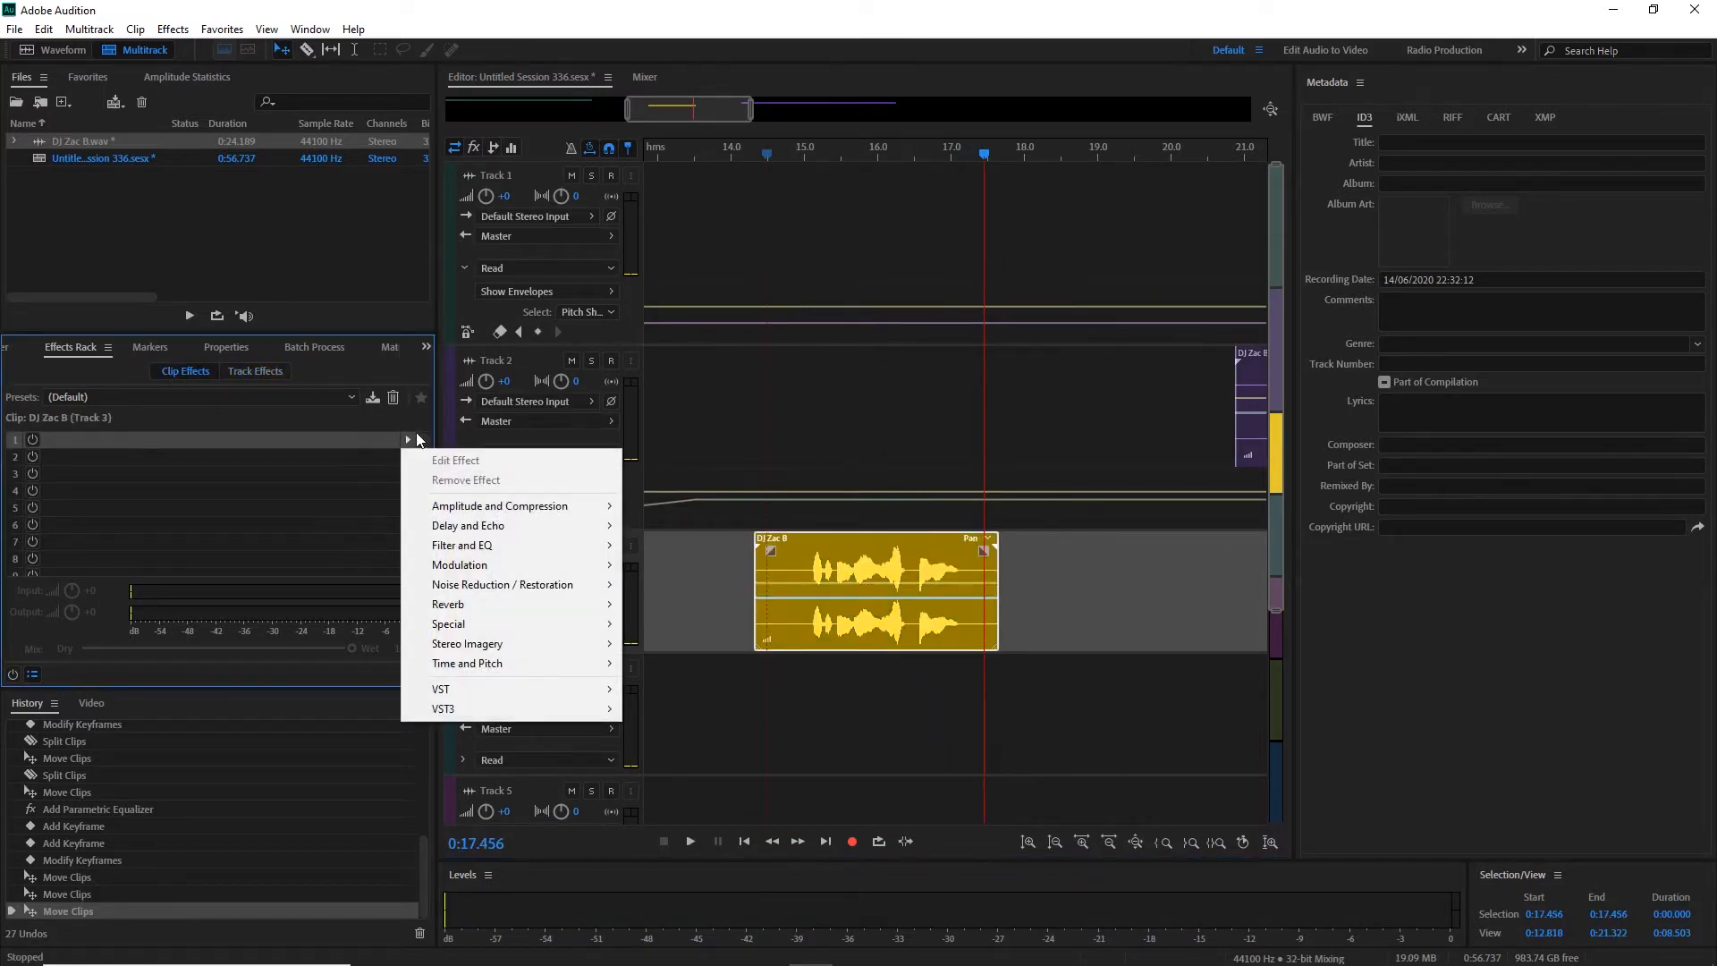
{"action": "mouse_move", "coordinate": [504, 548]}
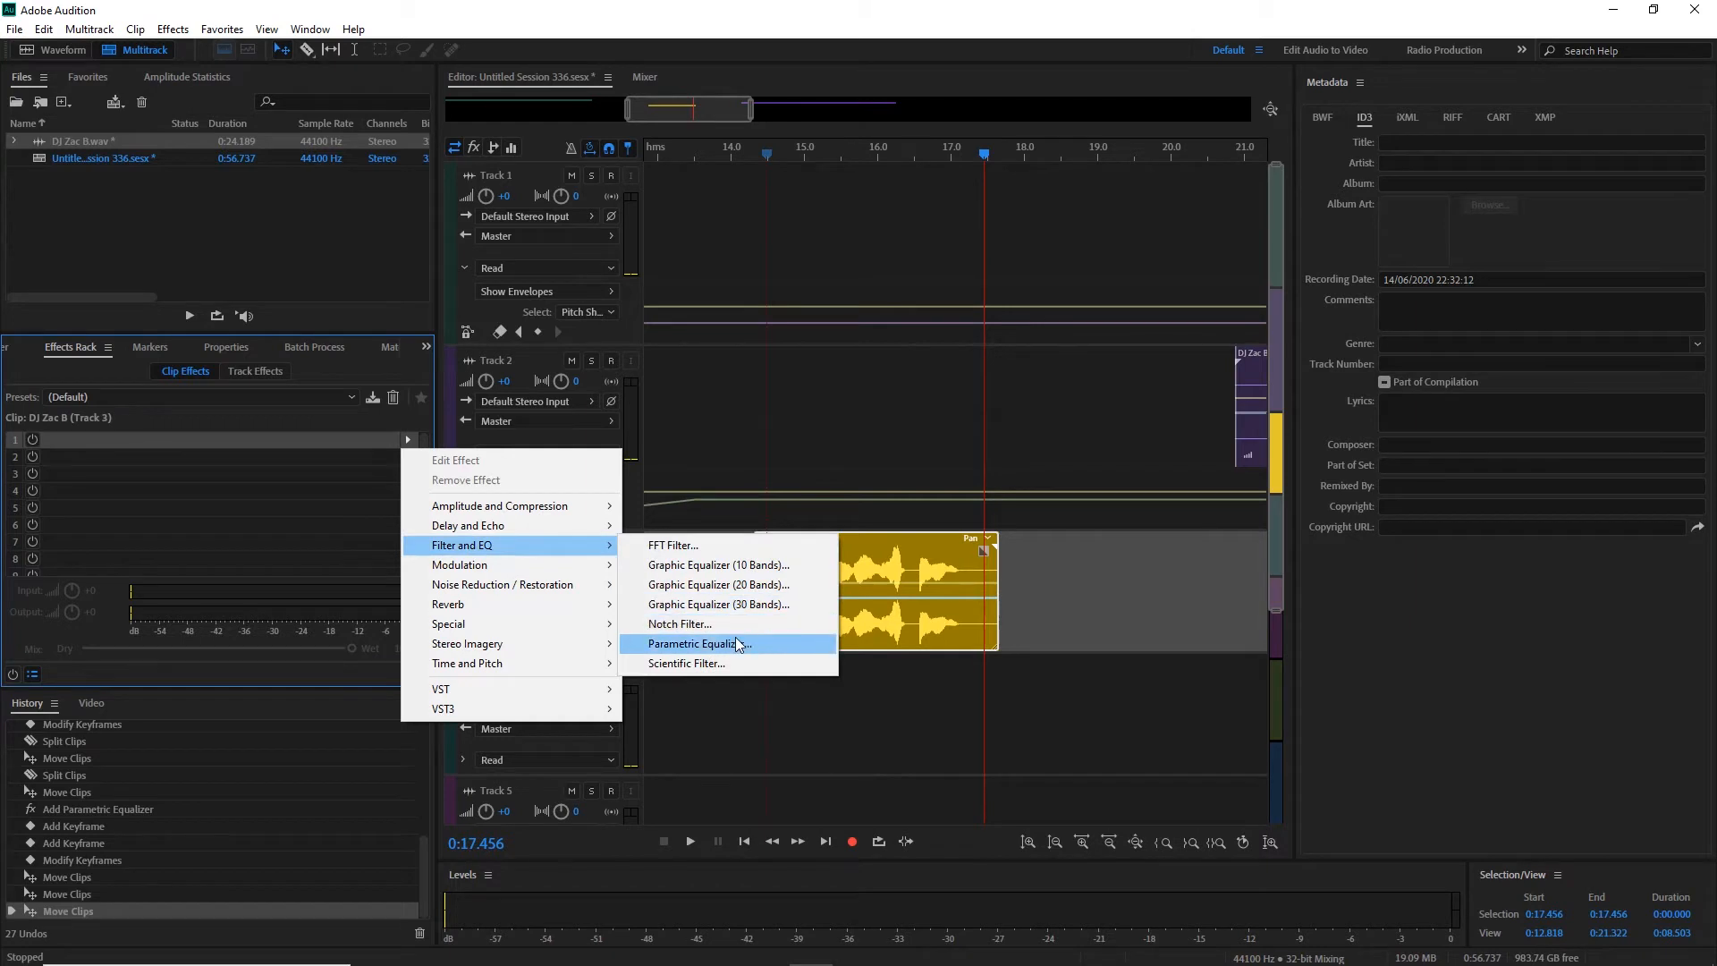
{"action": "left_click", "coordinate": [694, 643]}
{"action": "left_click", "coordinate": [731, 276]}
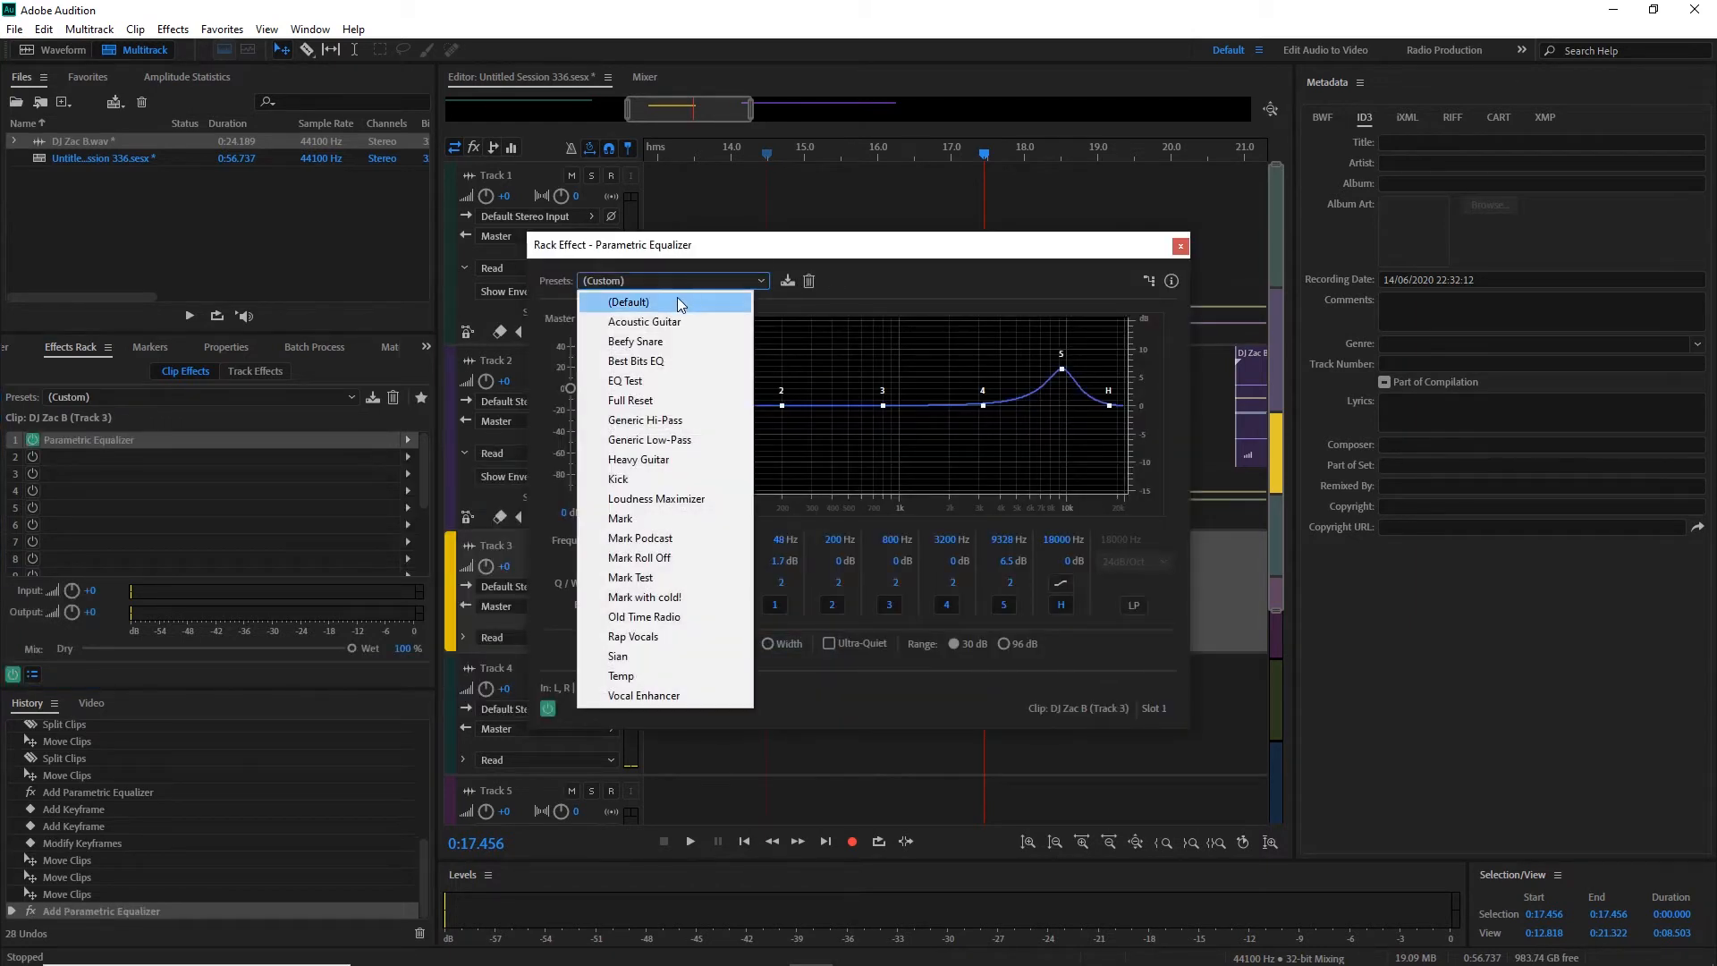
{"action": "left_click", "coordinate": [678, 297]}
{"action": "left_click", "coordinate": [1179, 246]}
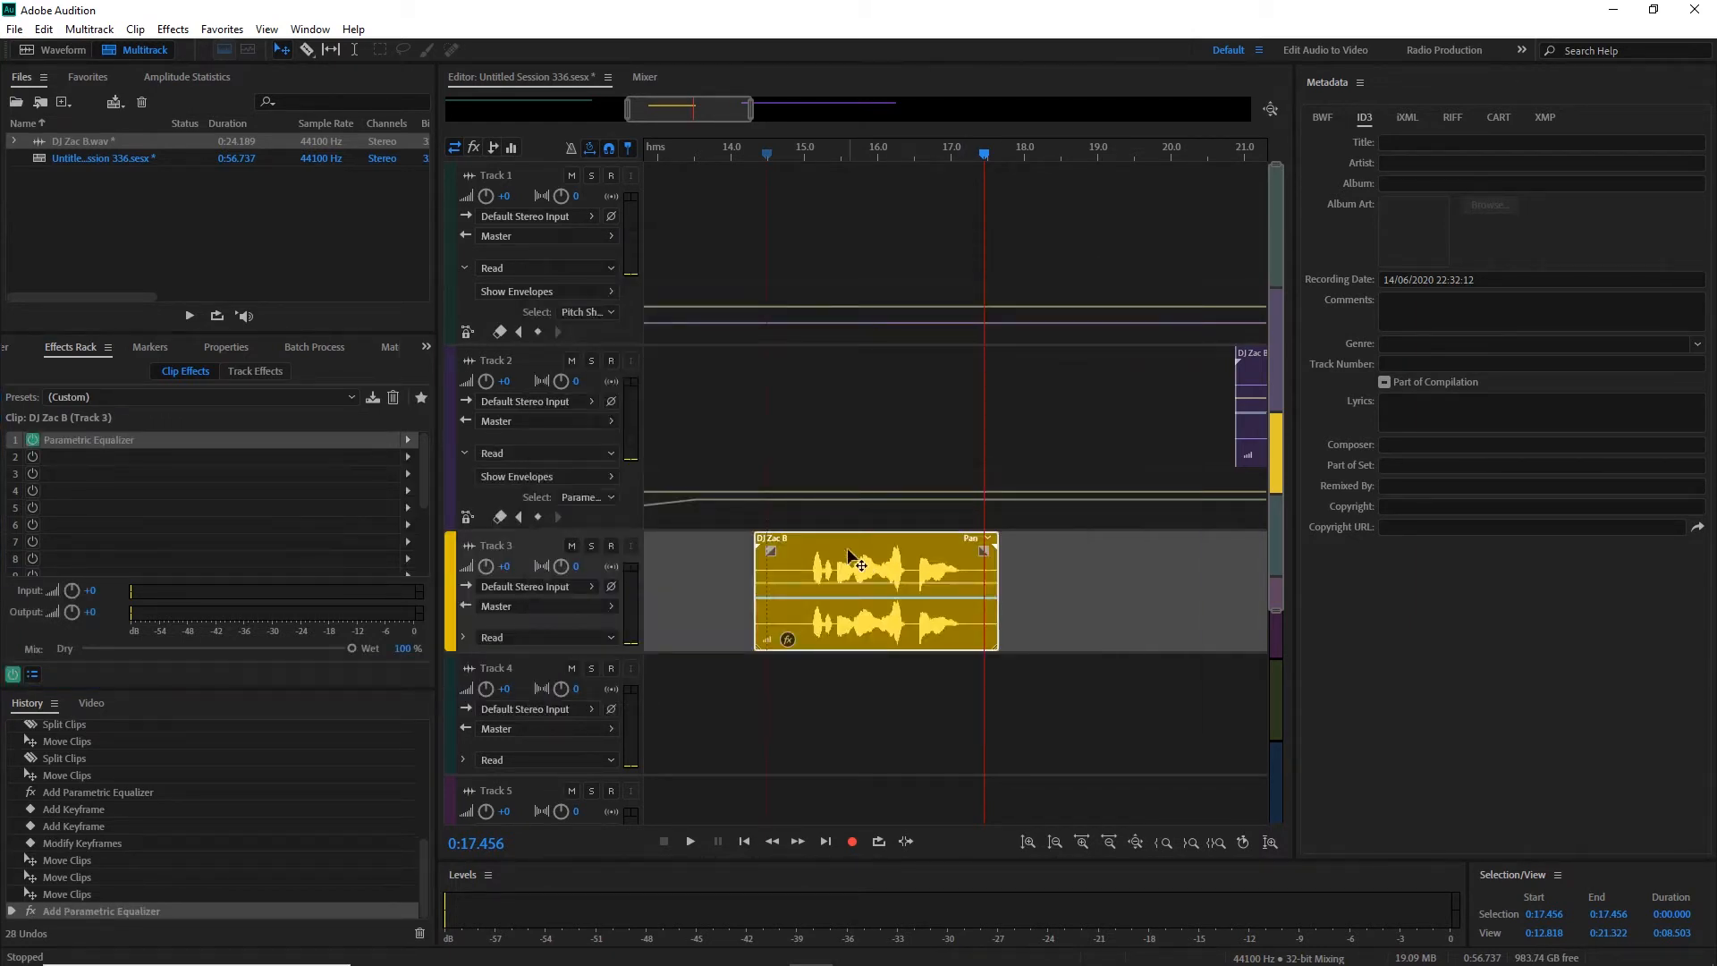
Play back the equalized Track 3 clip from 0:14.417.
{"action": "left_click", "coordinate": [761, 152]}
{"action": "key", "text": "space"}
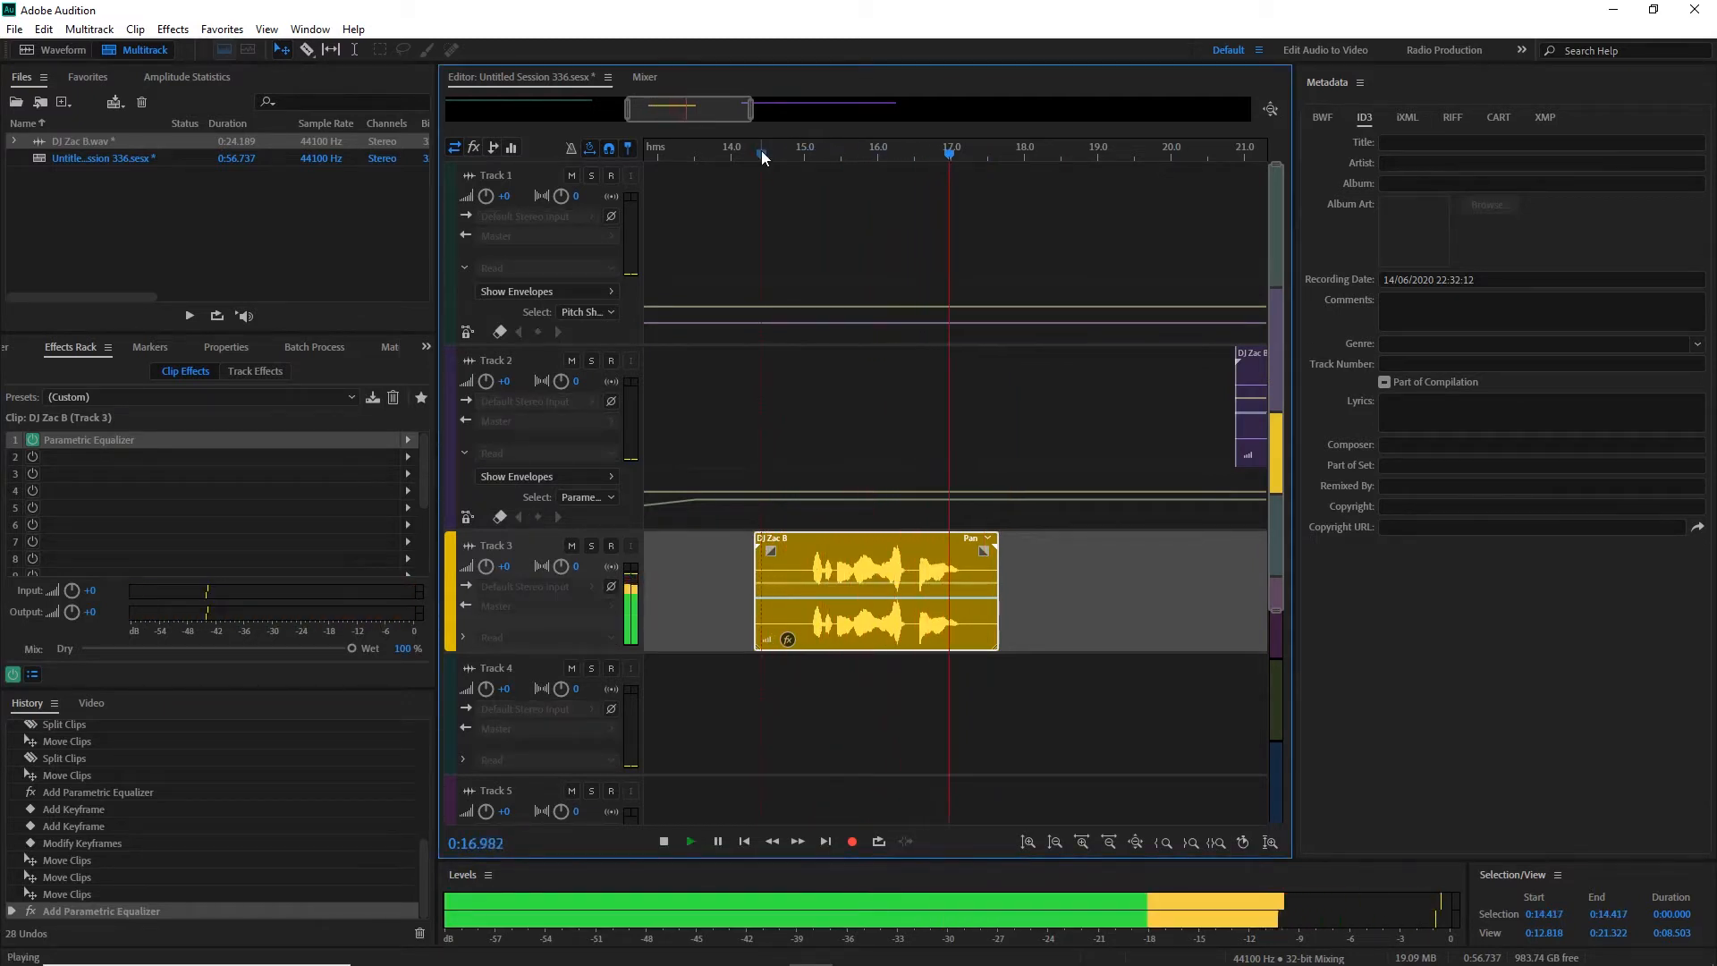
{"action": "key", "text": "space"}
Show the Low Shelf Gain envelope on the Track 3 clip and make it rise from the bottom at about 0:15.4 to near the top at the clip's end.
{"action": "left_click_drag", "start_coordinate": [761, 153], "coordinate": [804, 154]}
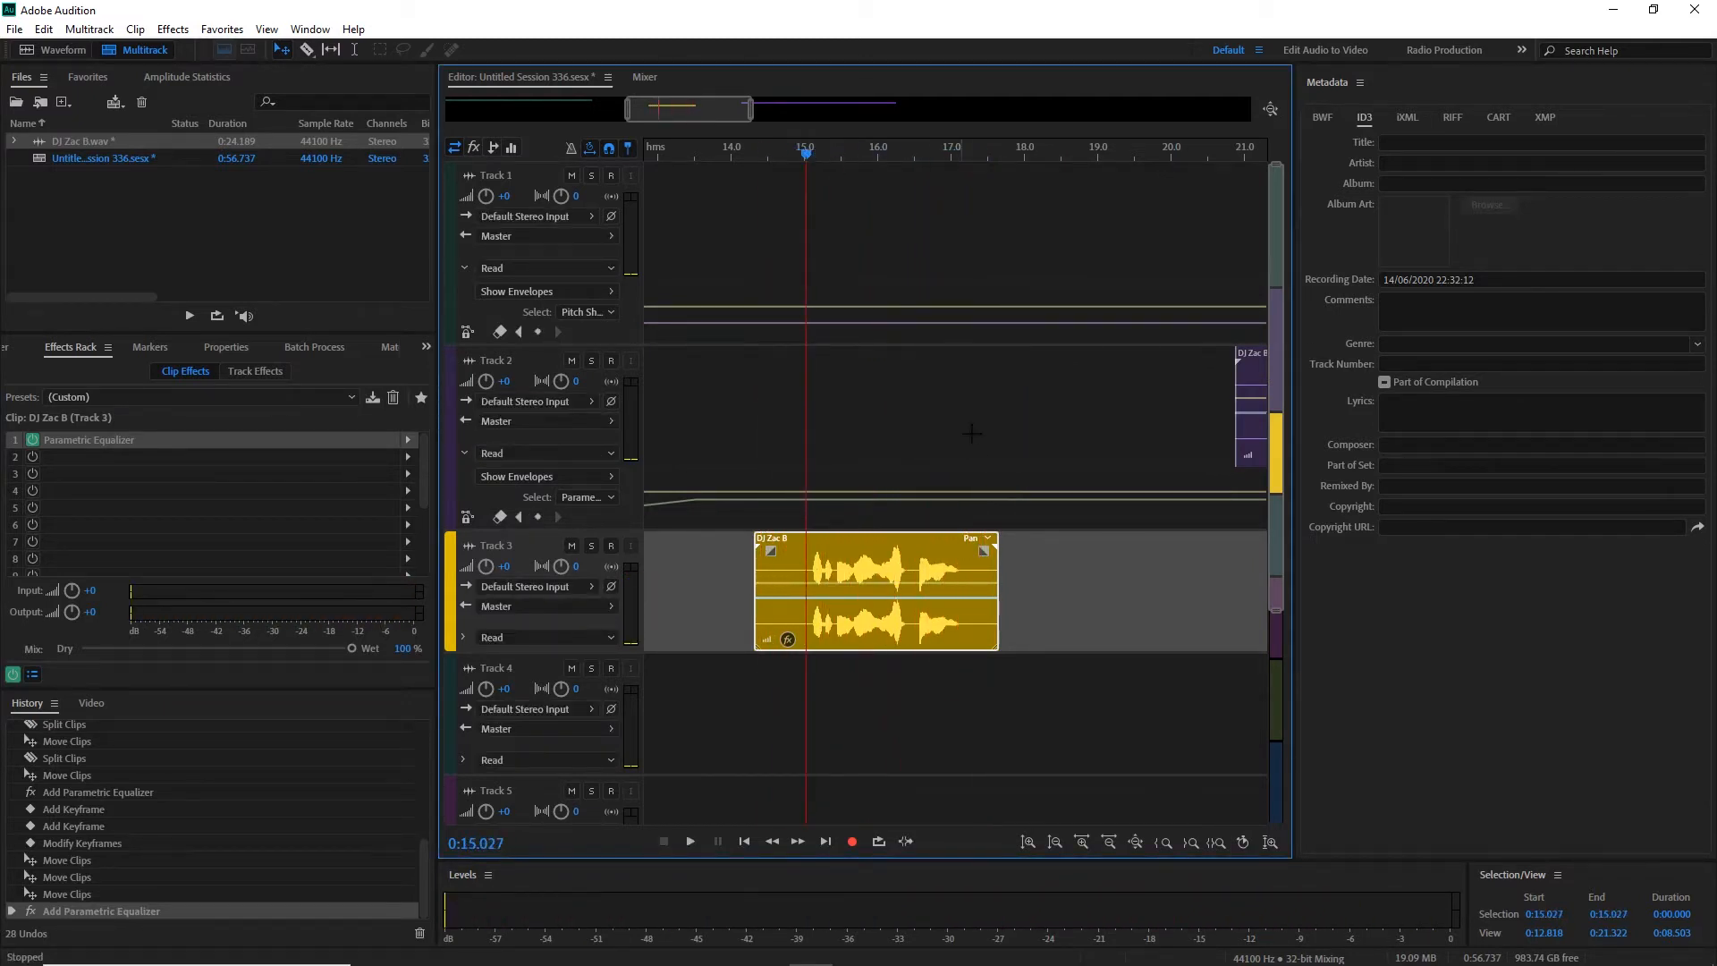
{"action": "left_click", "coordinate": [989, 539]}
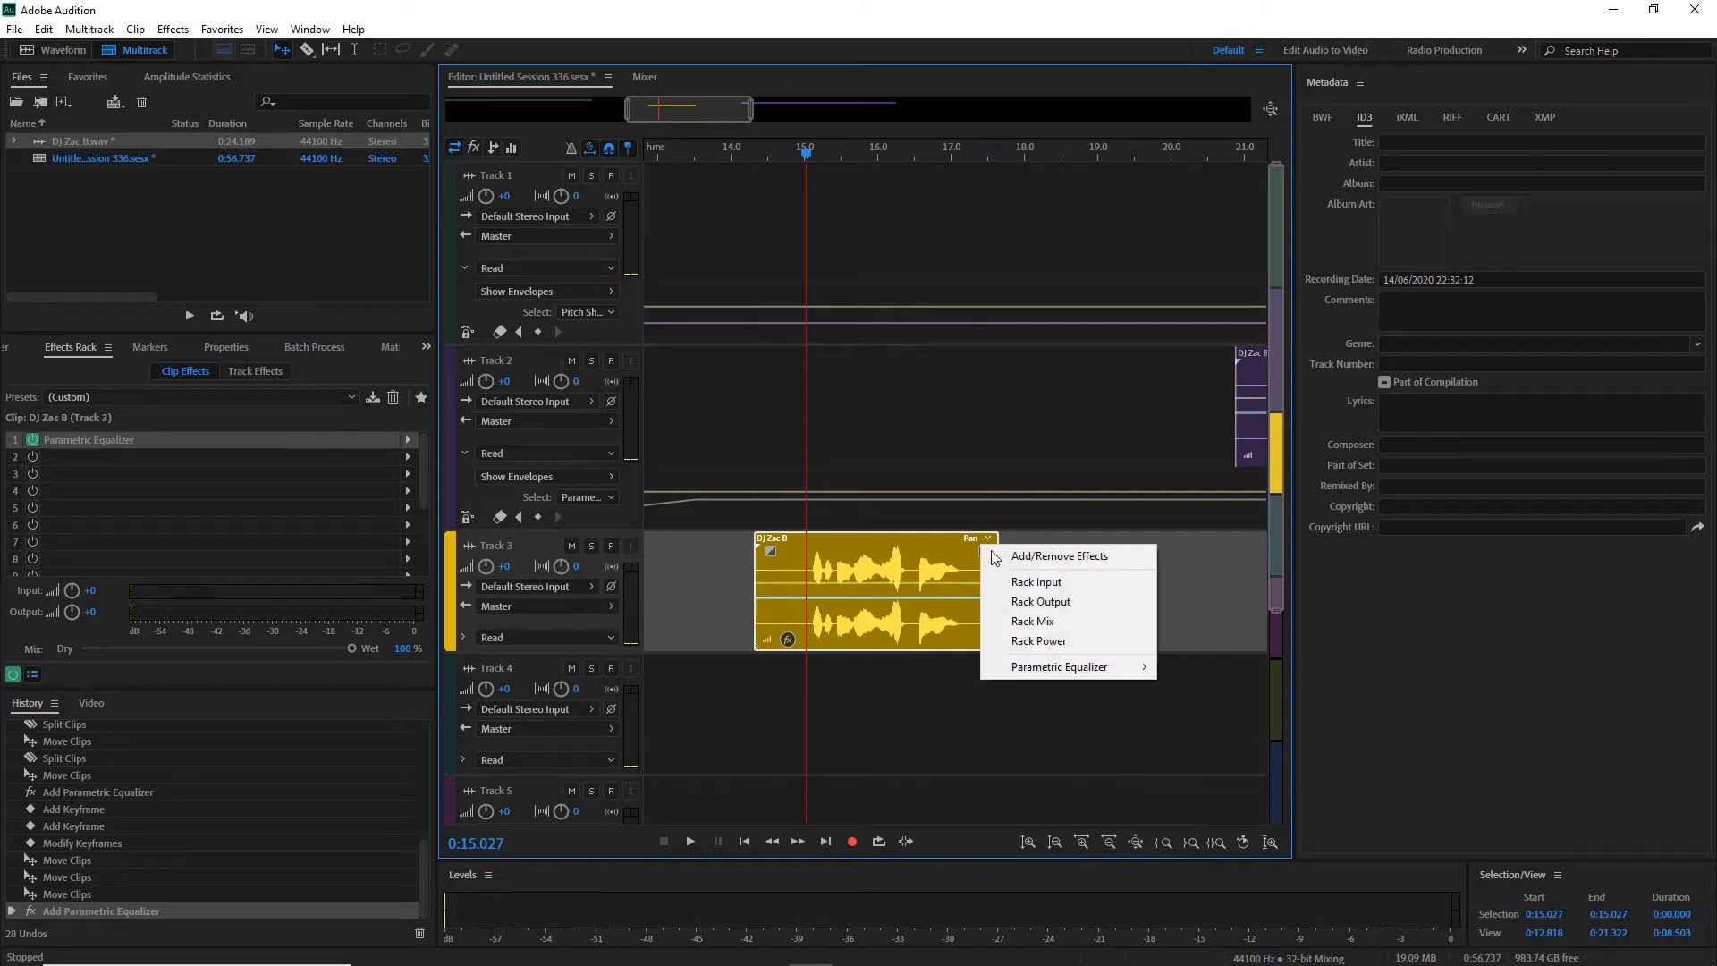
{"action": "mouse_move", "coordinate": [1055, 668]}
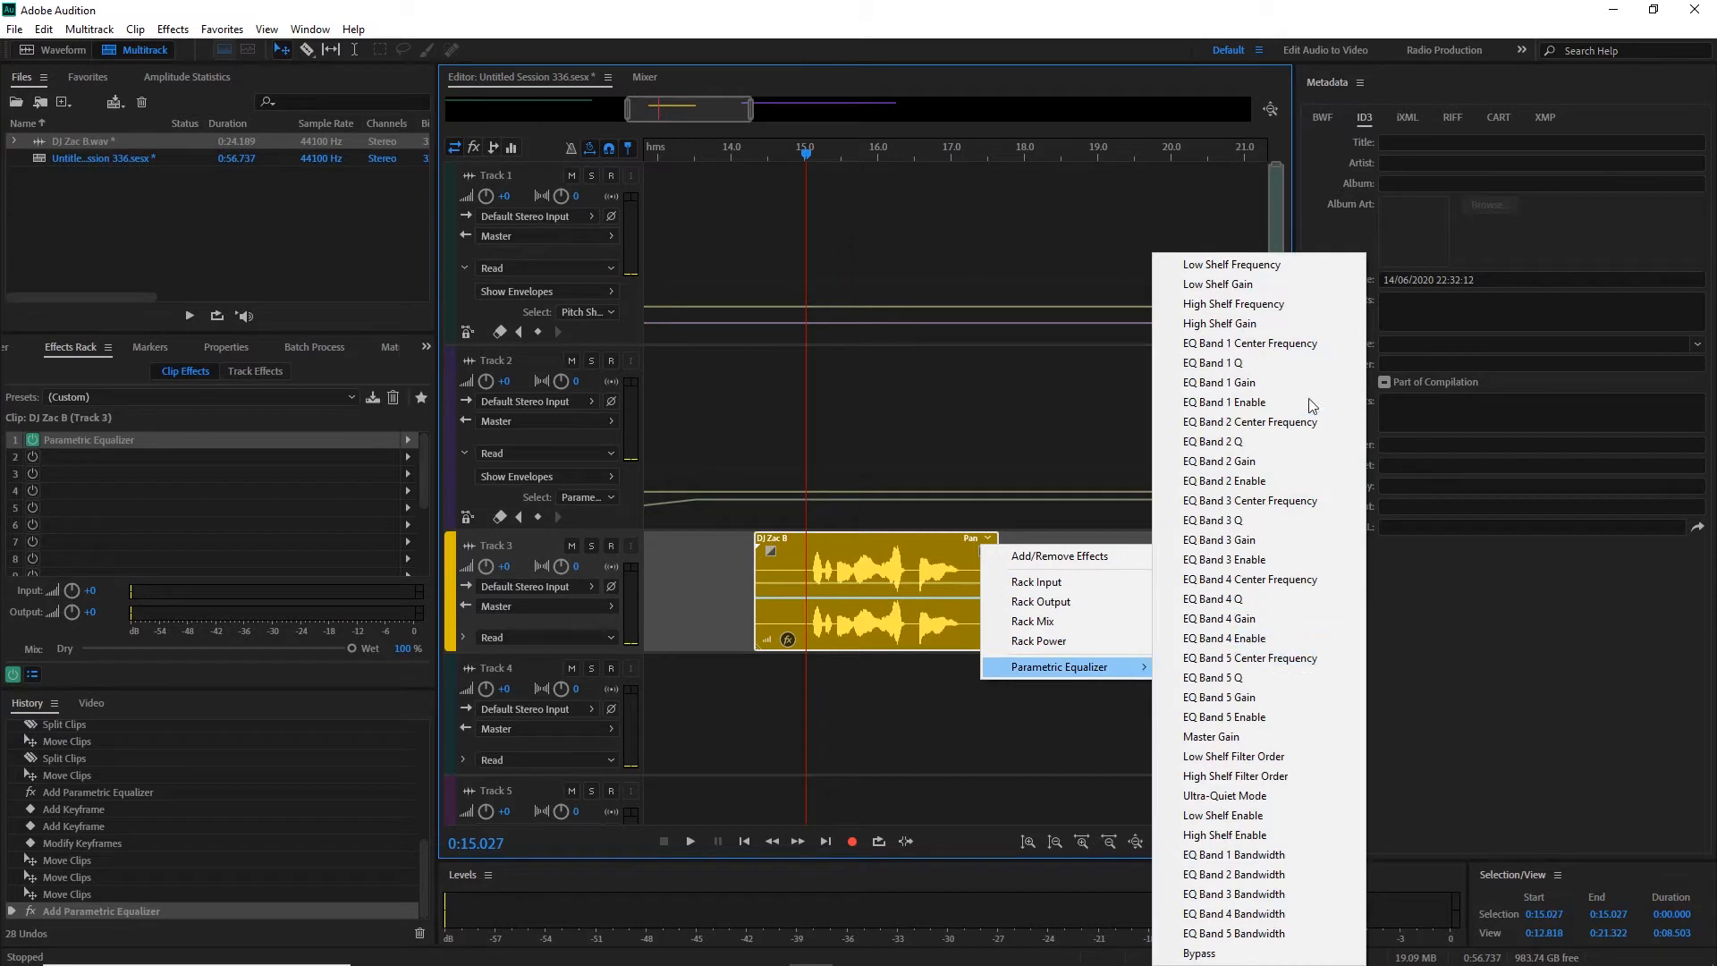
{"action": "left_click", "coordinate": [1273, 283]}
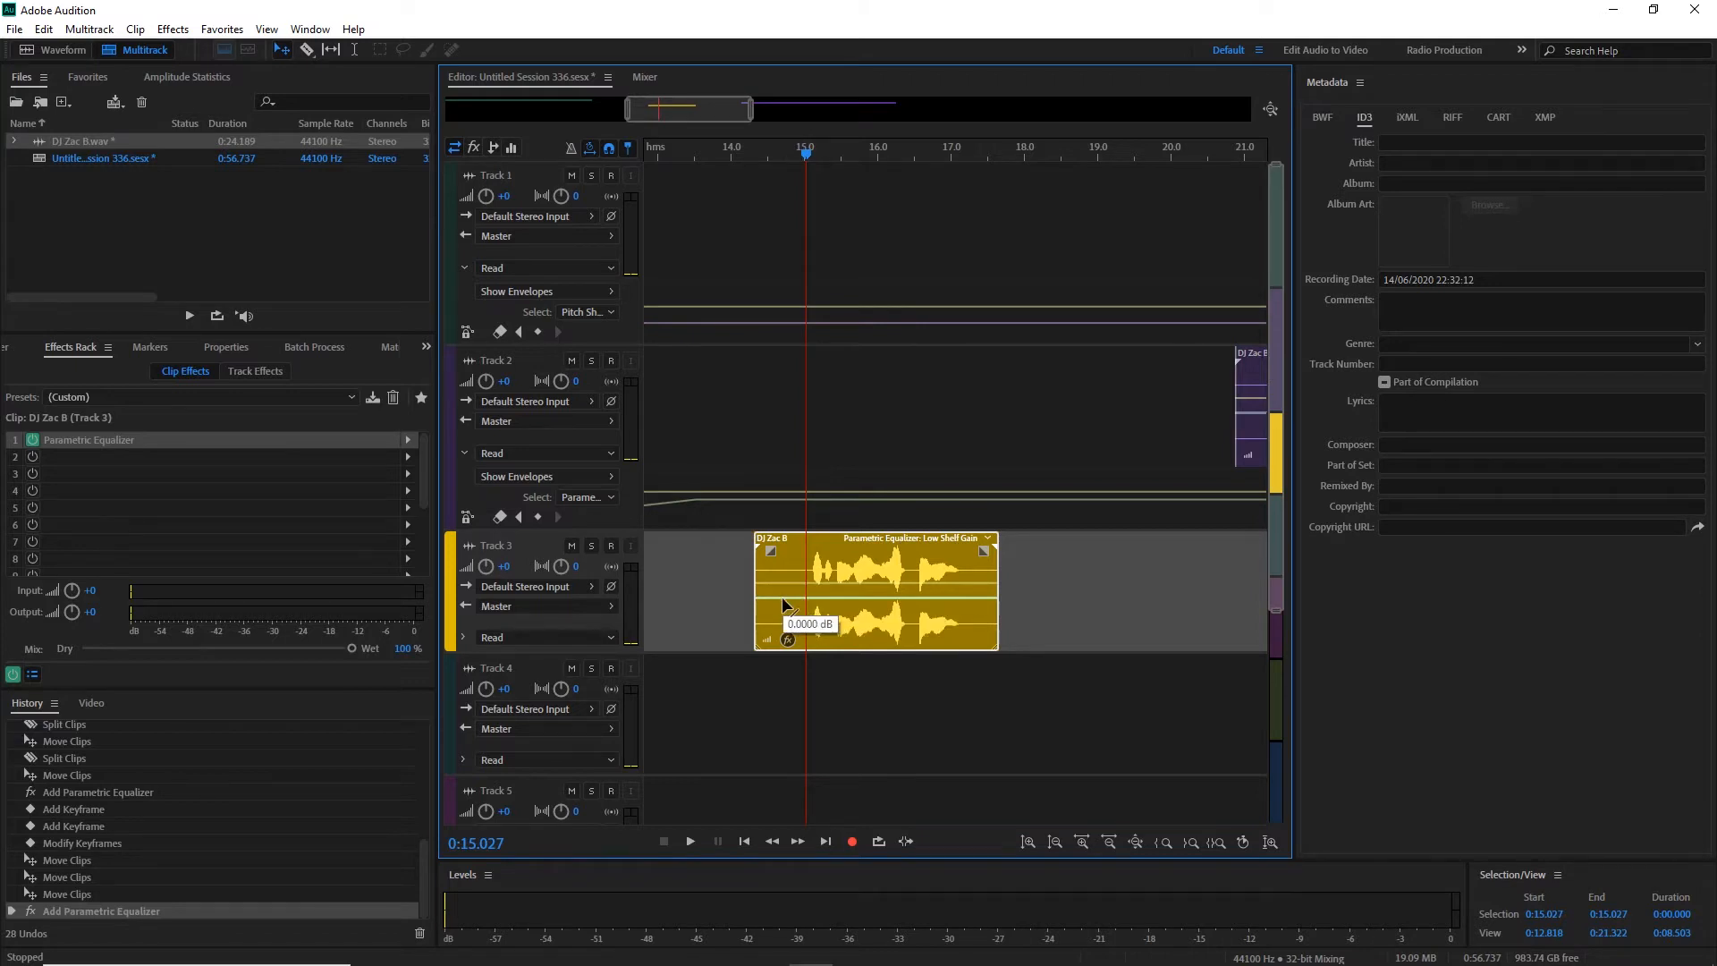
{"action": "left_click_drag", "start_coordinate": [782, 598], "coordinate": [985, 556]}
{"action": "left_click", "coordinate": [836, 646]}
Play back the Track 3 clip with its rising Low Shelf Gain envelope from 0:15.027.
{"action": "key", "text": "space"}
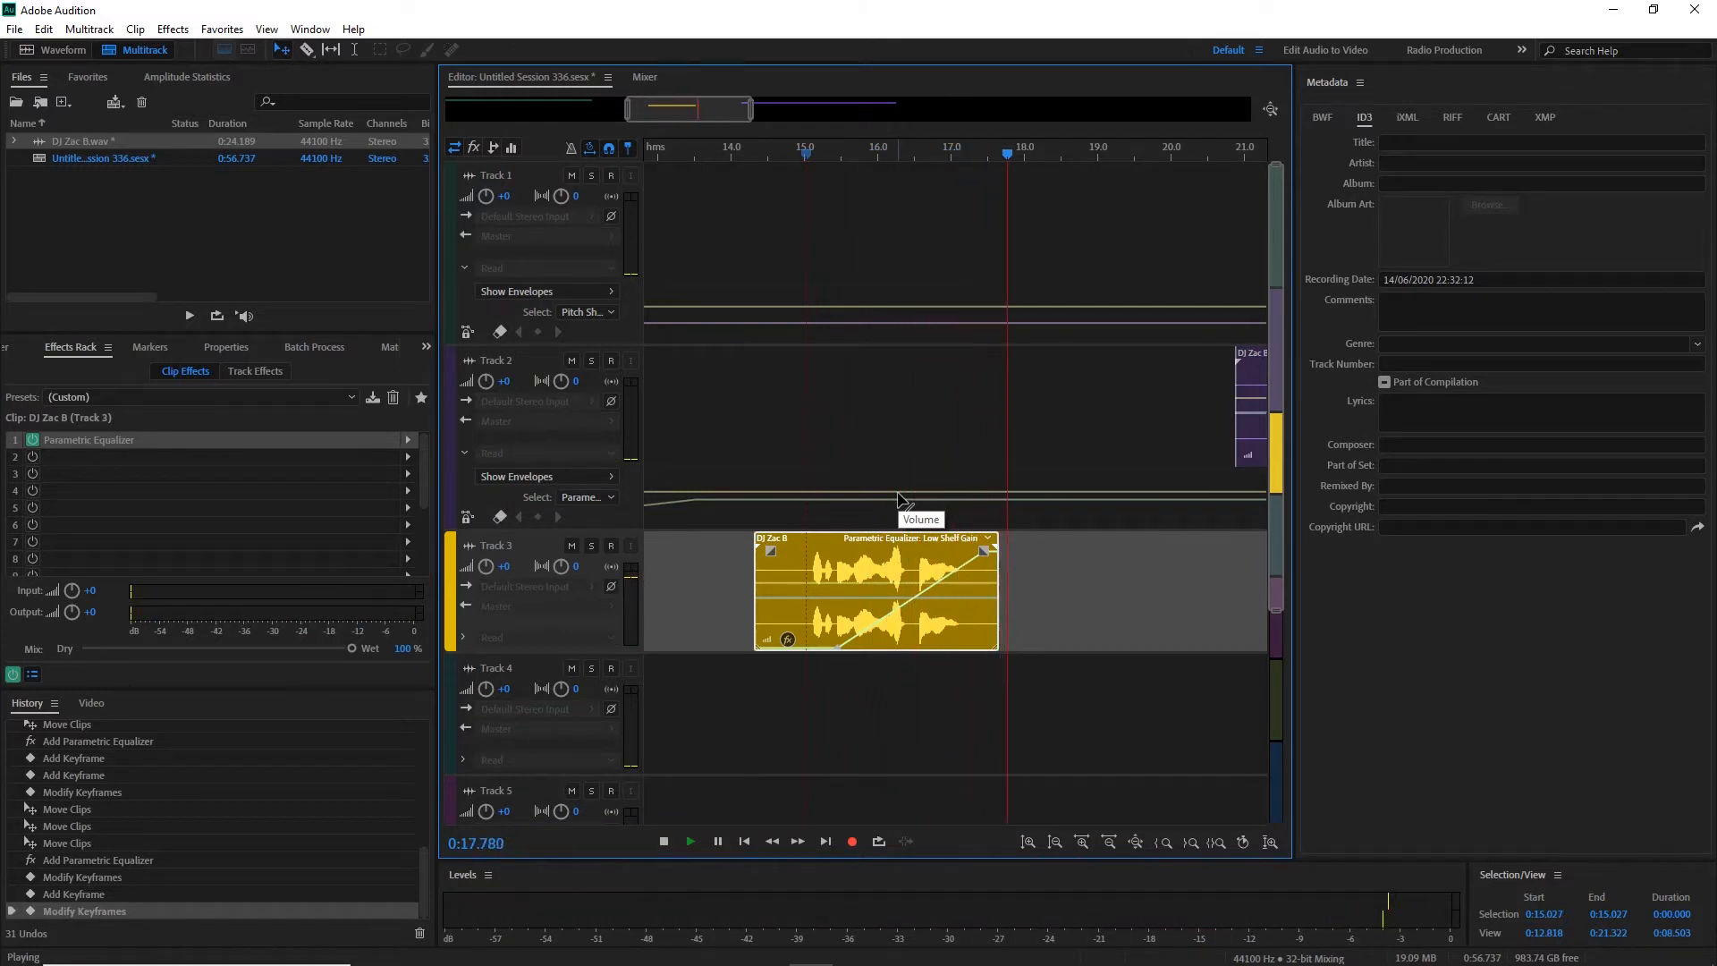
{"action": "key", "text": "space"}
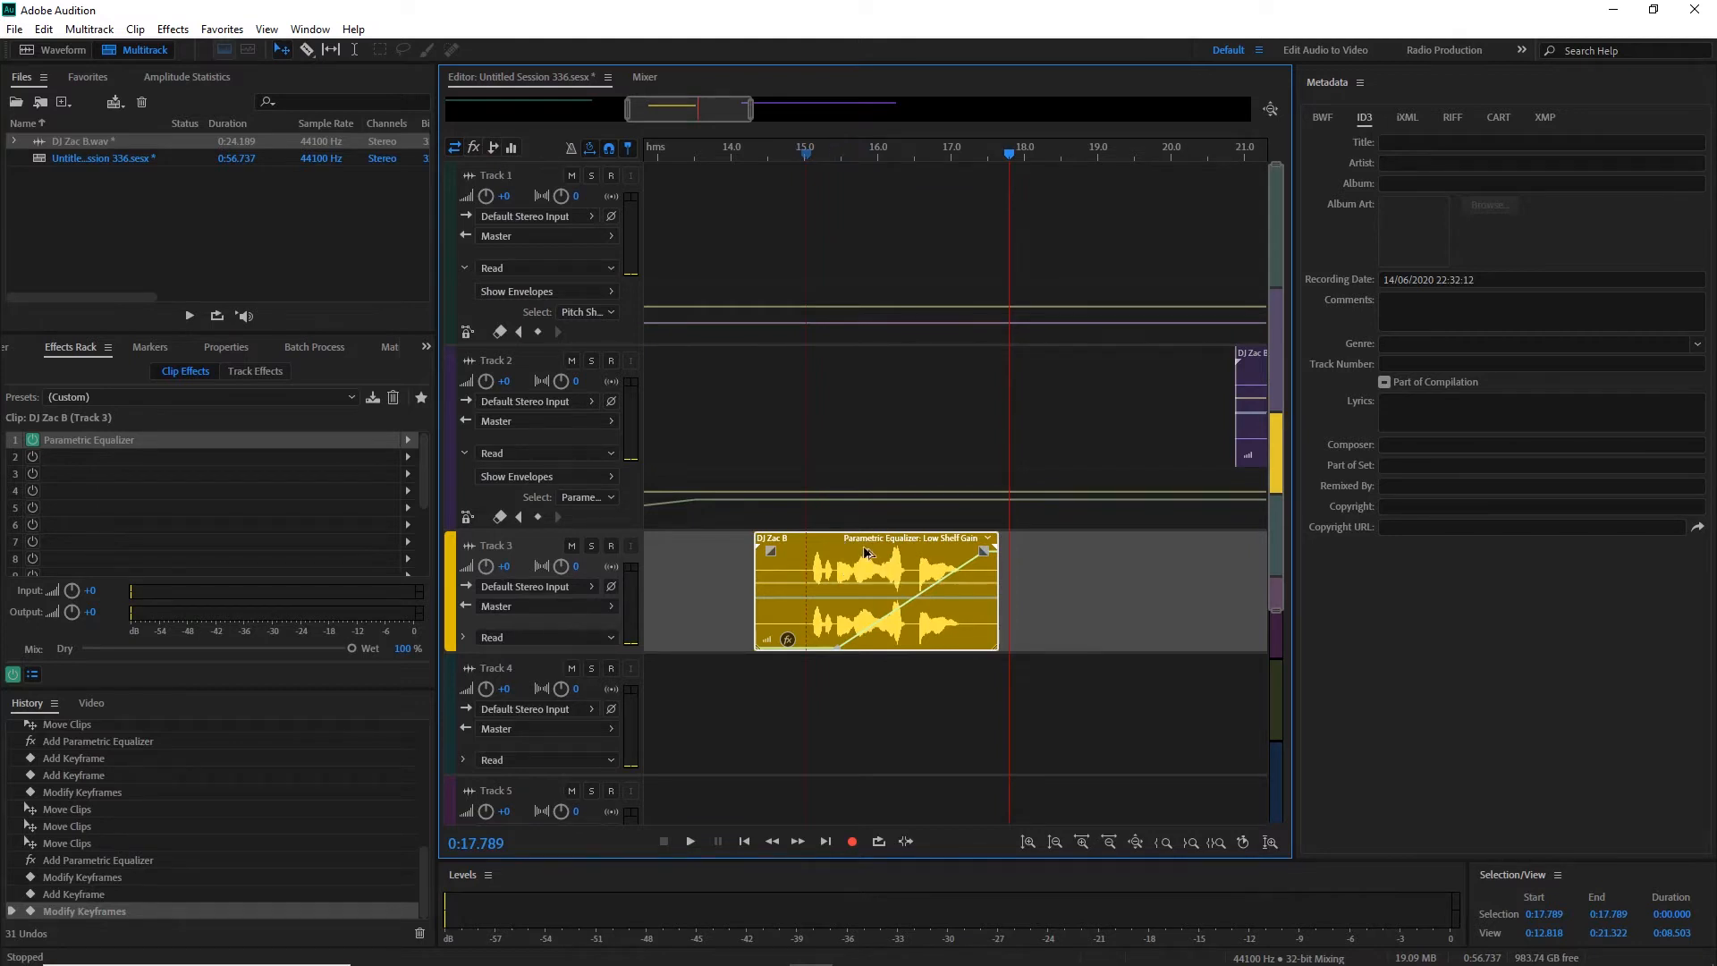
Copy the Track 3 clip to about 0:18.0 on the same track and play the copy from 0:17.789.
{"action": "left_click_drag", "start_coordinate": [834, 542], "coordinate": [1102, 579]}
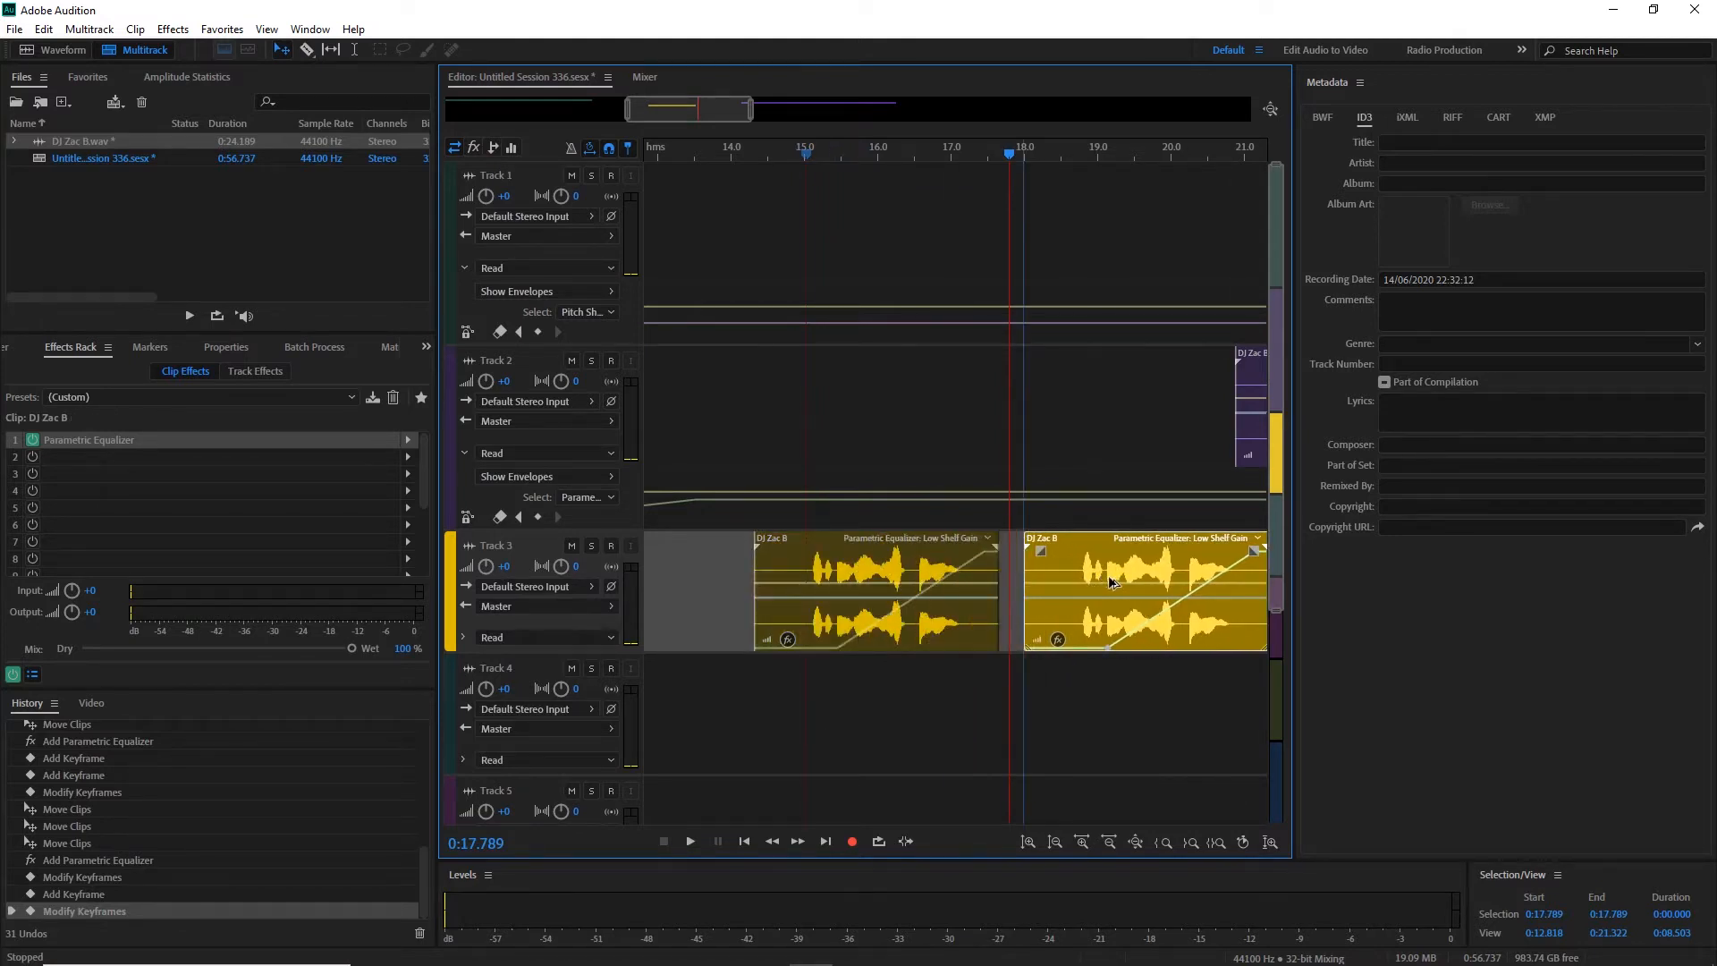
{"action": "left_click", "coordinate": [1145, 587]}
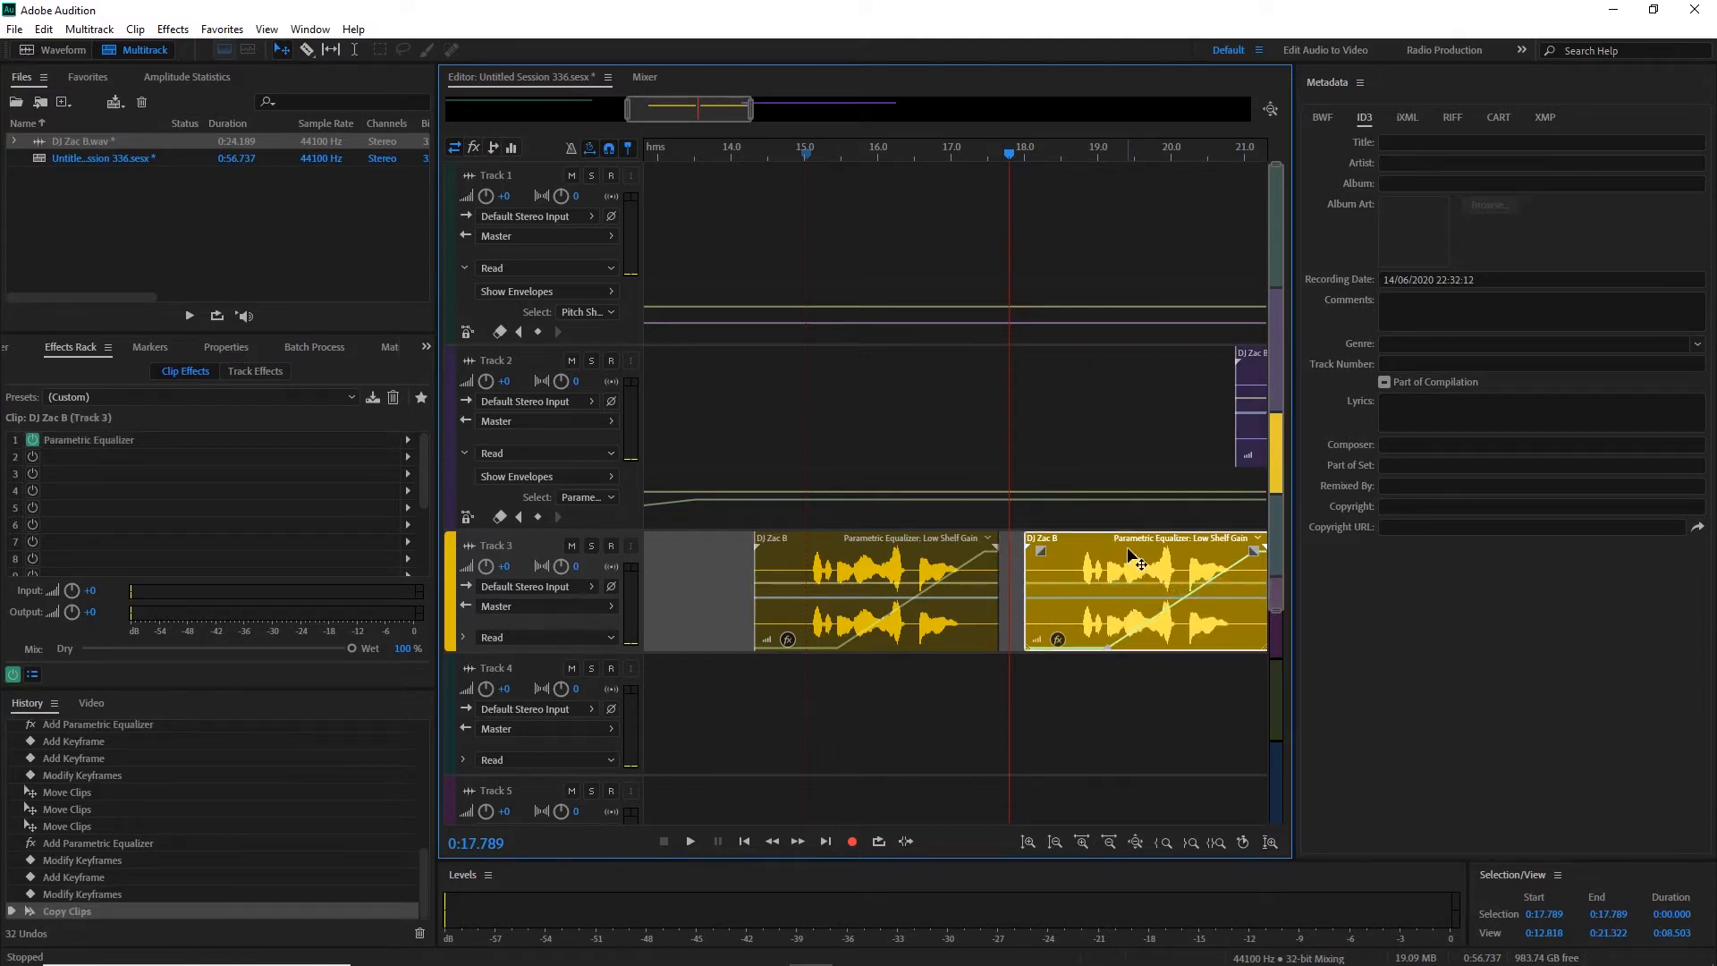
{"action": "key", "text": "space"}
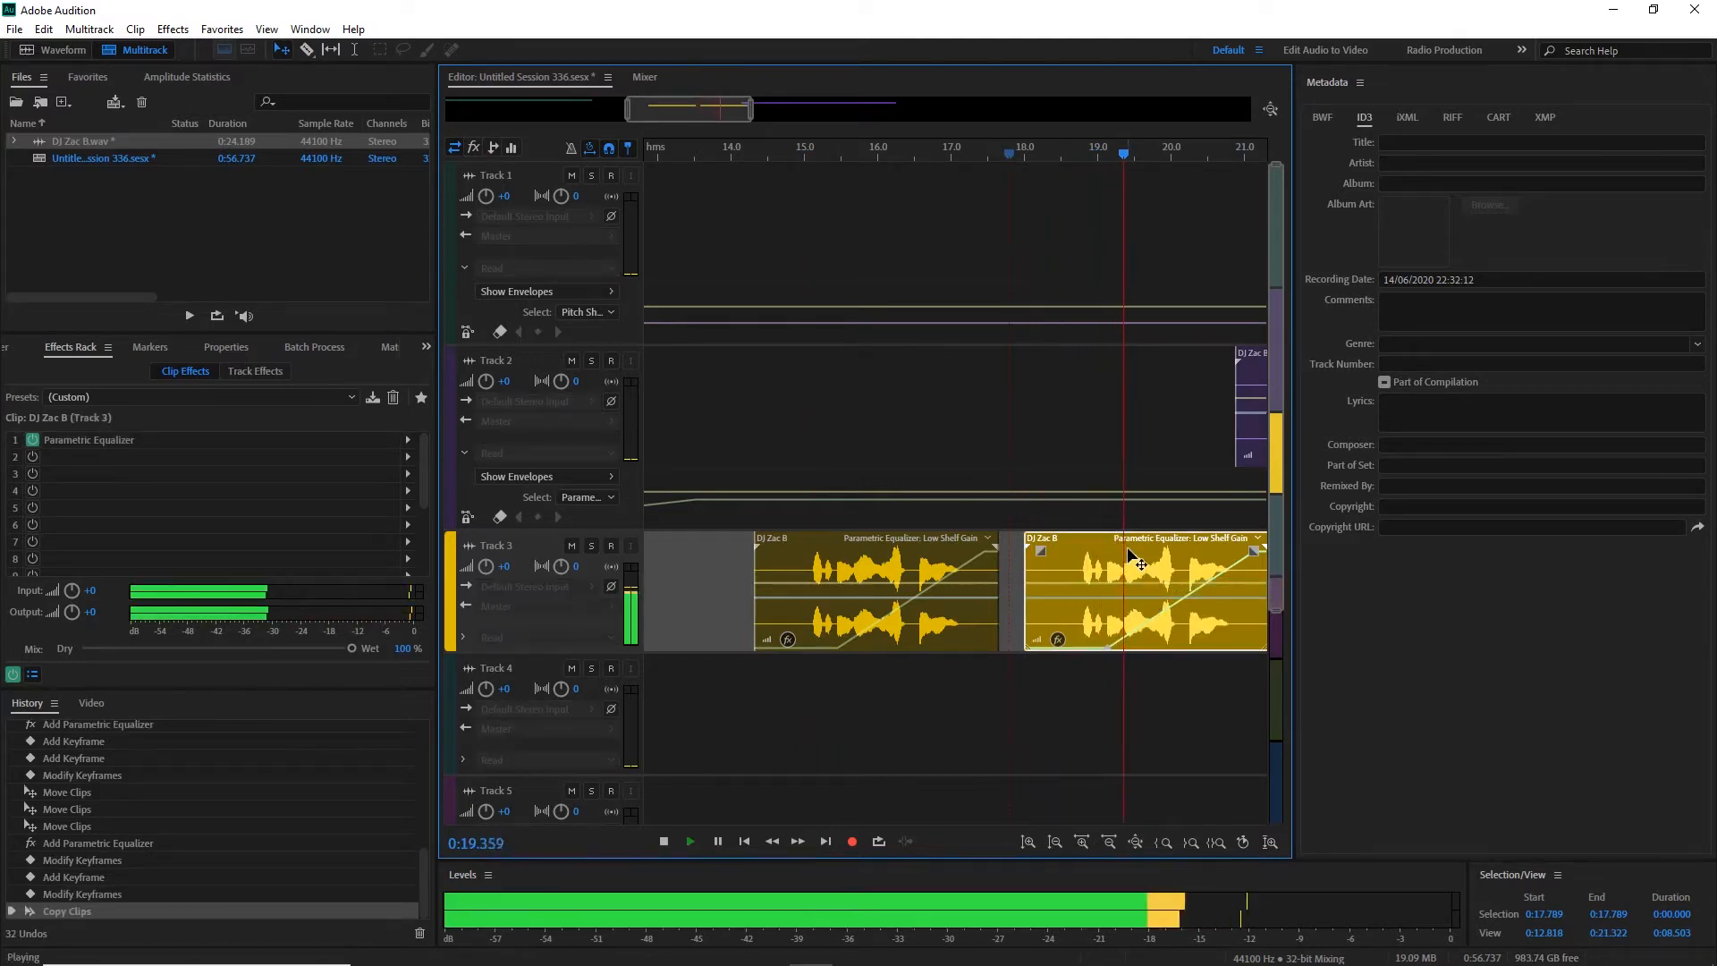
{"action": "key", "text": "space"}
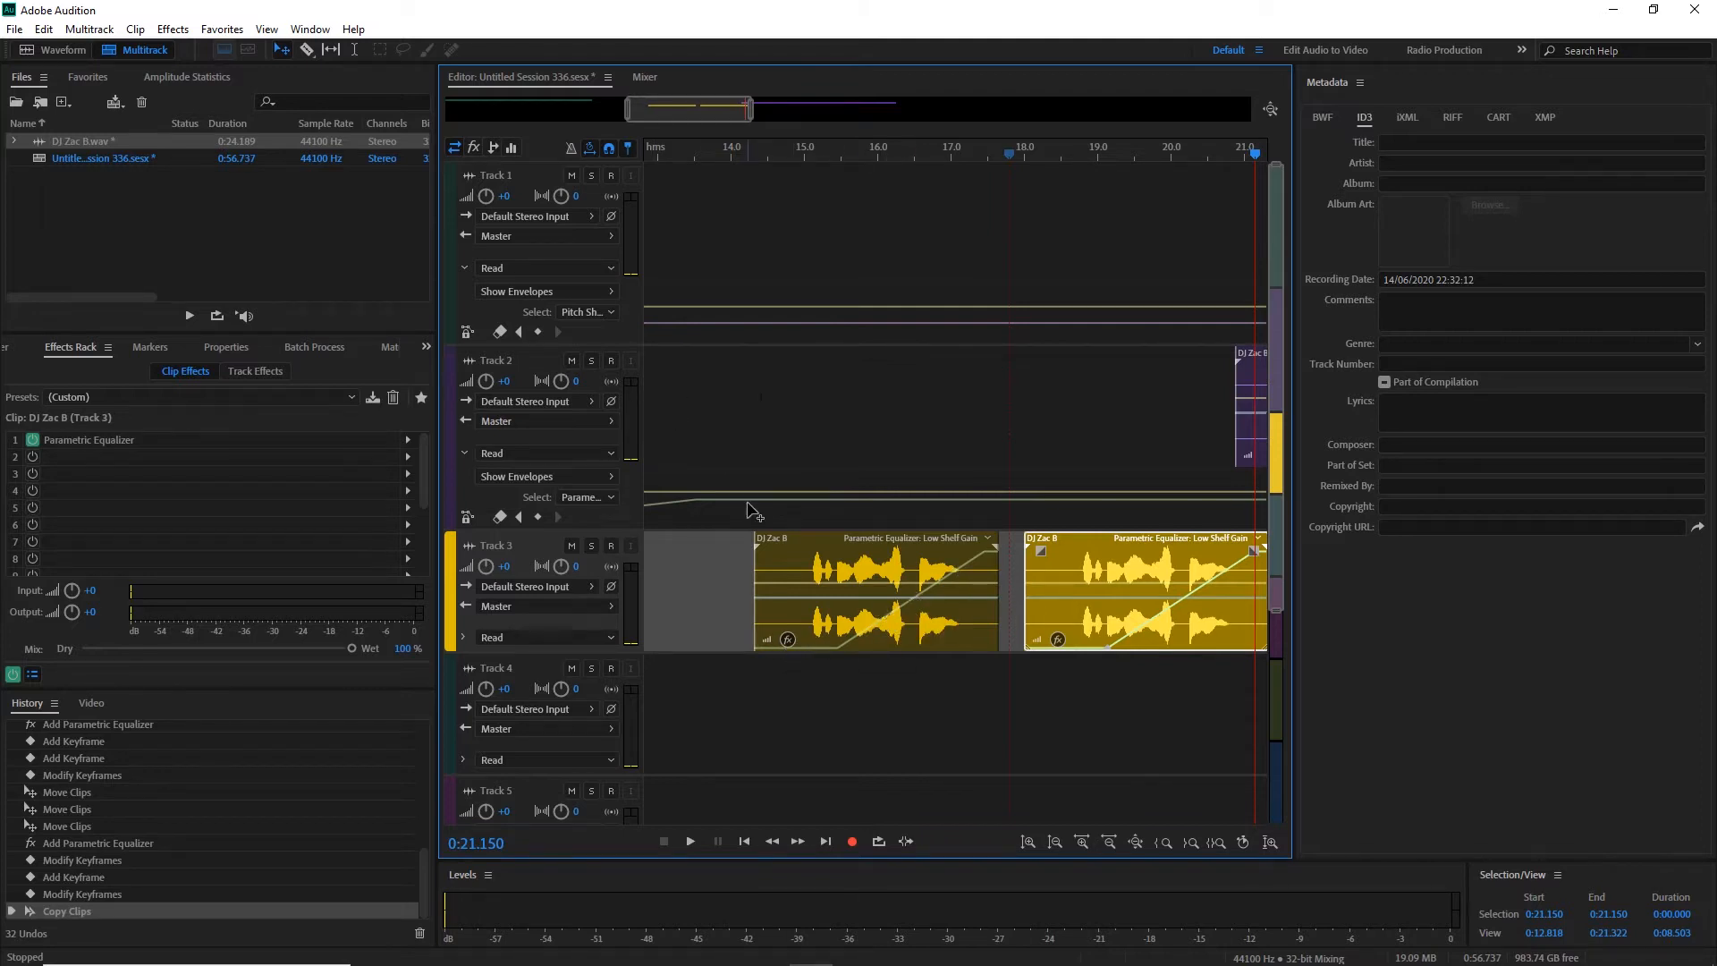
Move the Track 2 clip to Track 4 so it starts at about 0:22.4, and play it from 0:23.459.
{"action": "scroll", "coordinate": [970, 262], "scroll_direction": "down", "scroll_amount": 4}
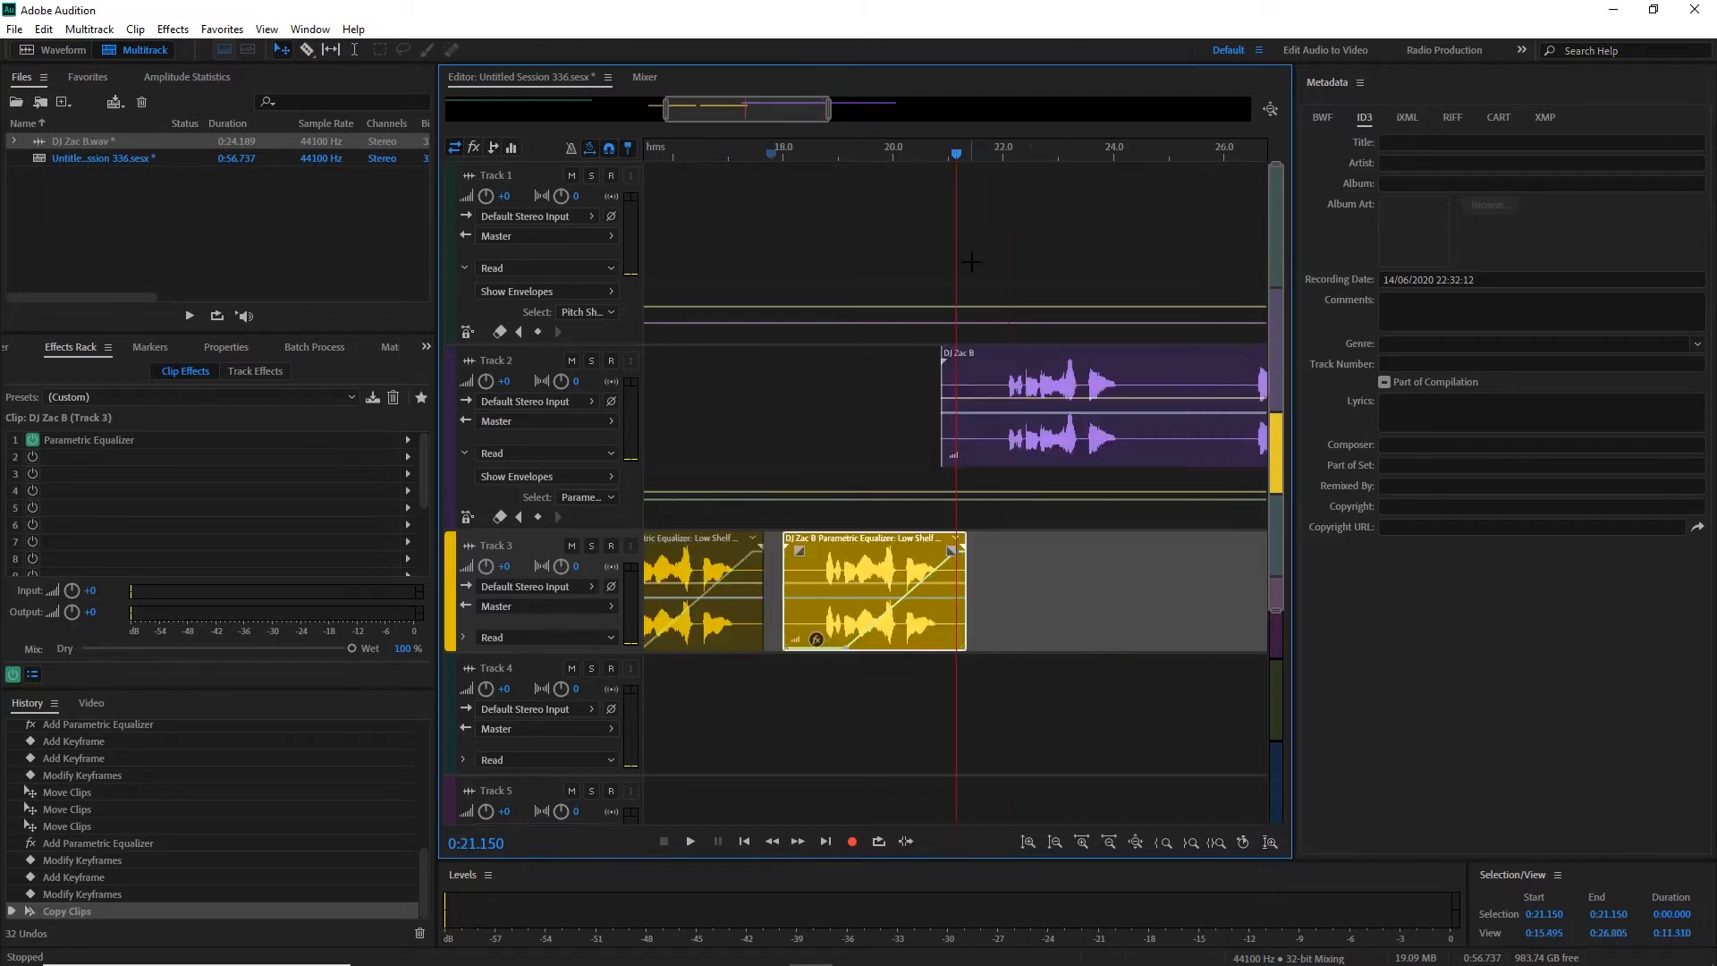
{"action": "left_click_drag", "start_coordinate": [1091, 394], "coordinate": [1066, 692]}
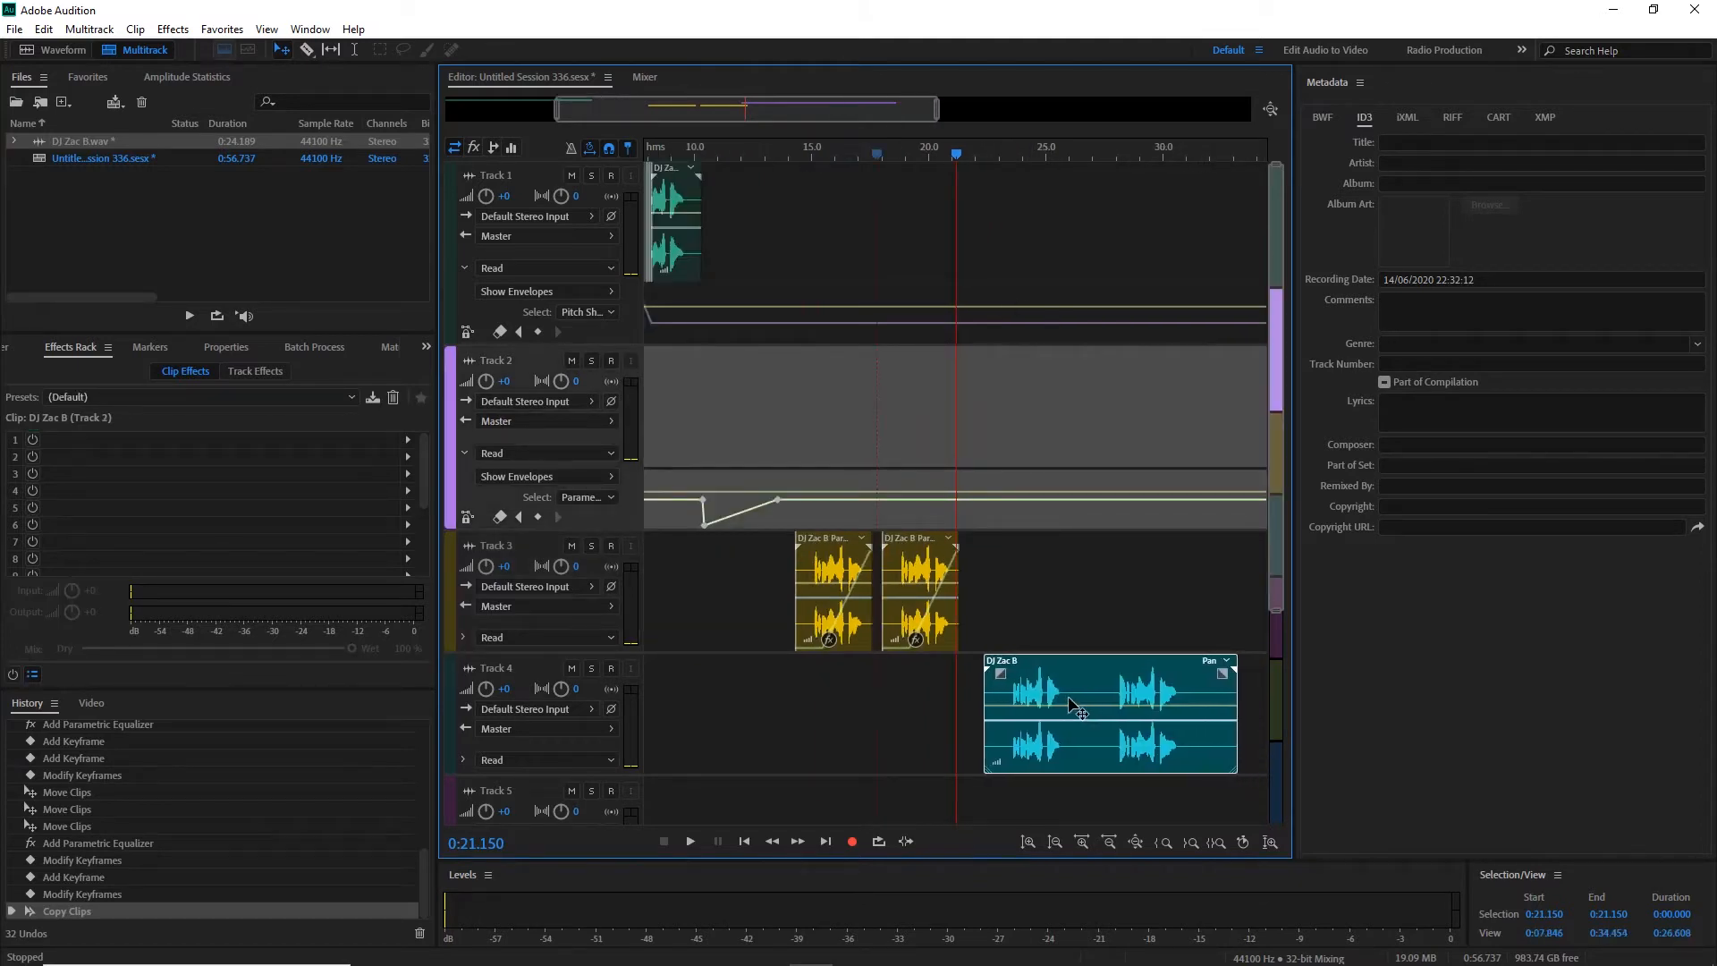
{"action": "left_click", "coordinate": [1009, 159]}
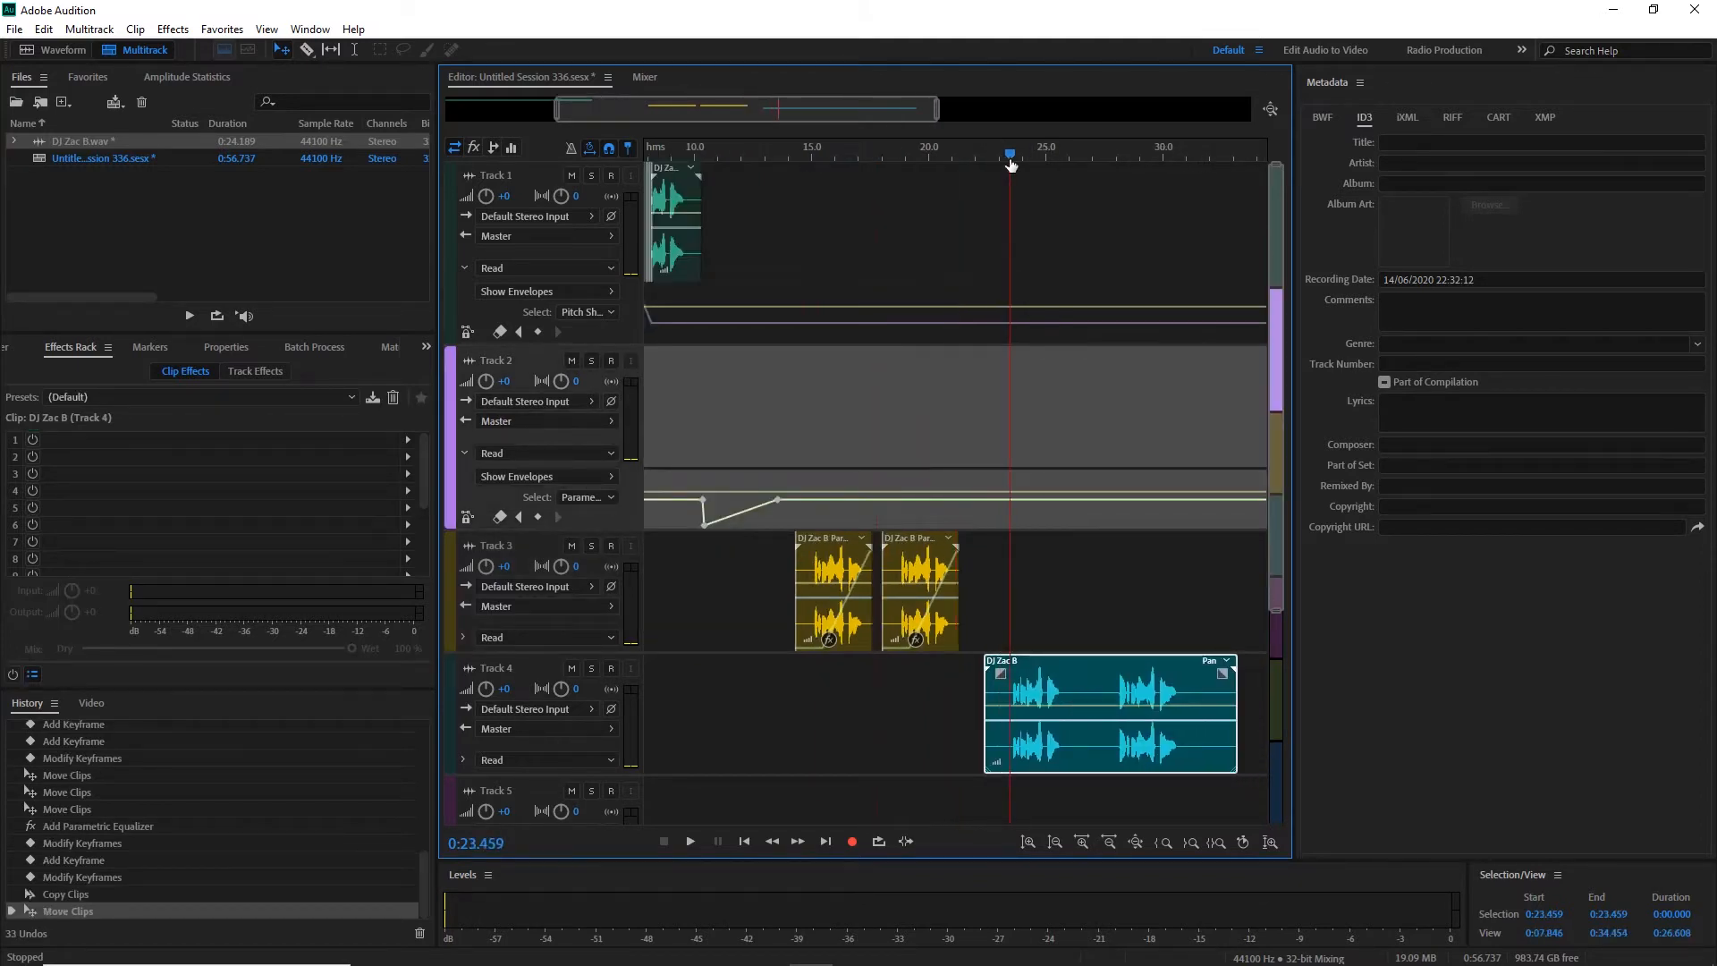
{"action": "scroll", "coordinate": [1032, 180], "scroll_direction": "up", "scroll_amount": 5}
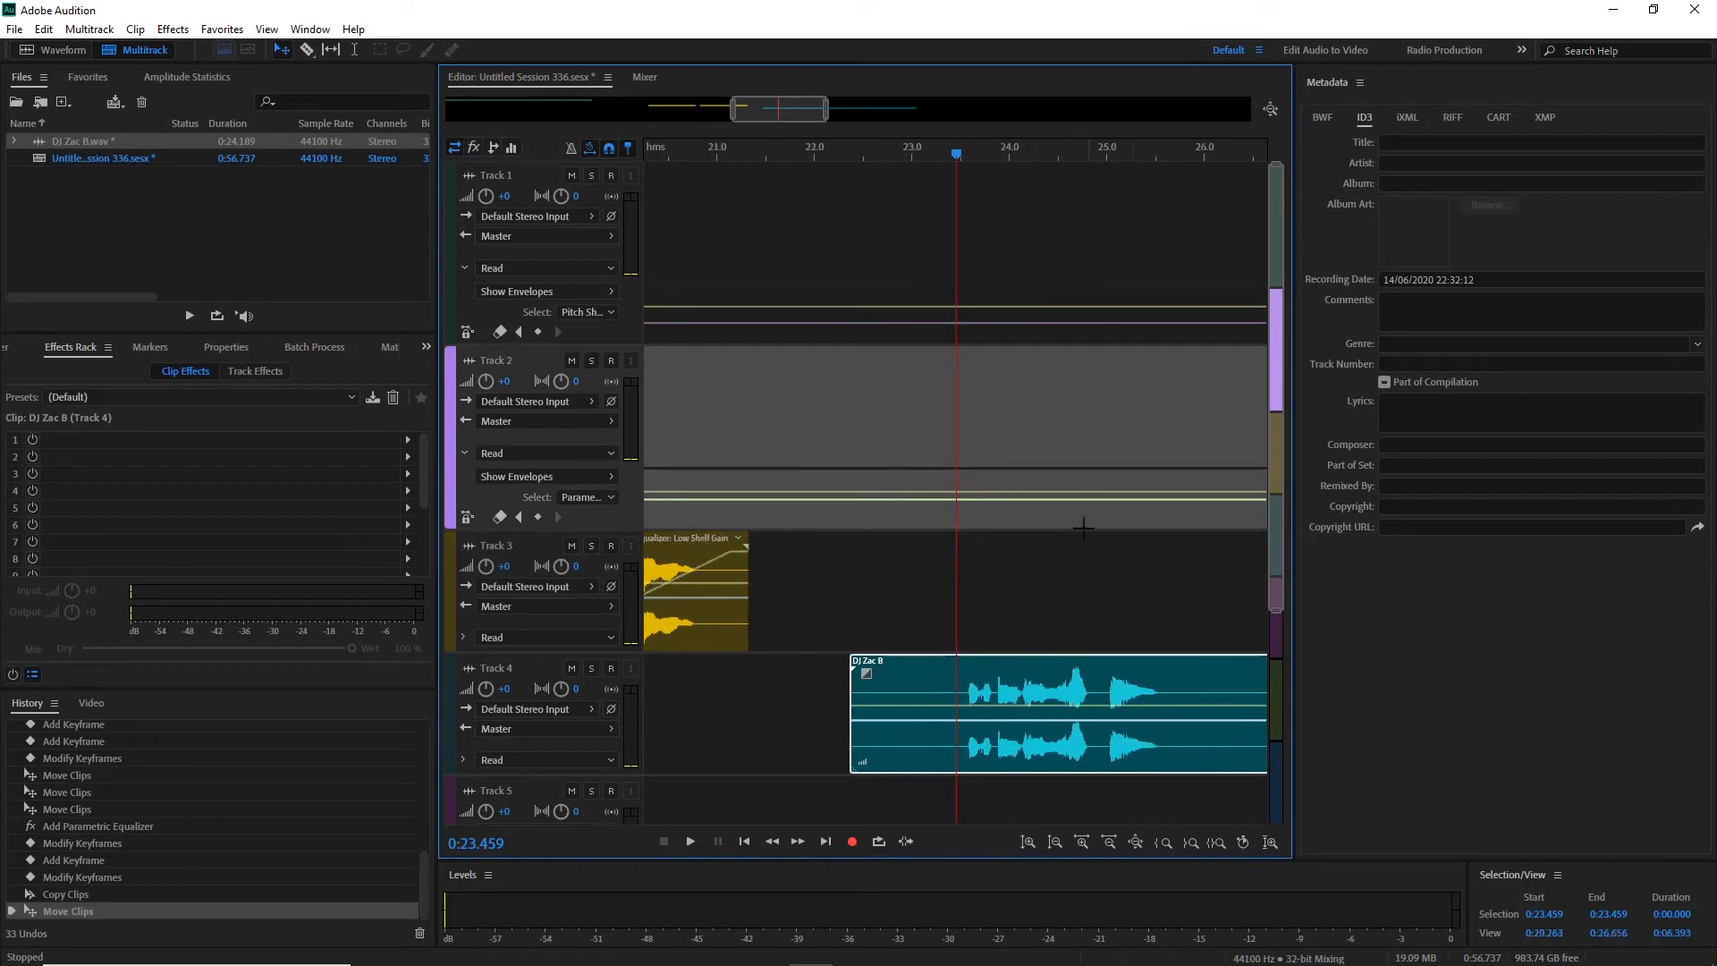
{"action": "key", "text": "space"}
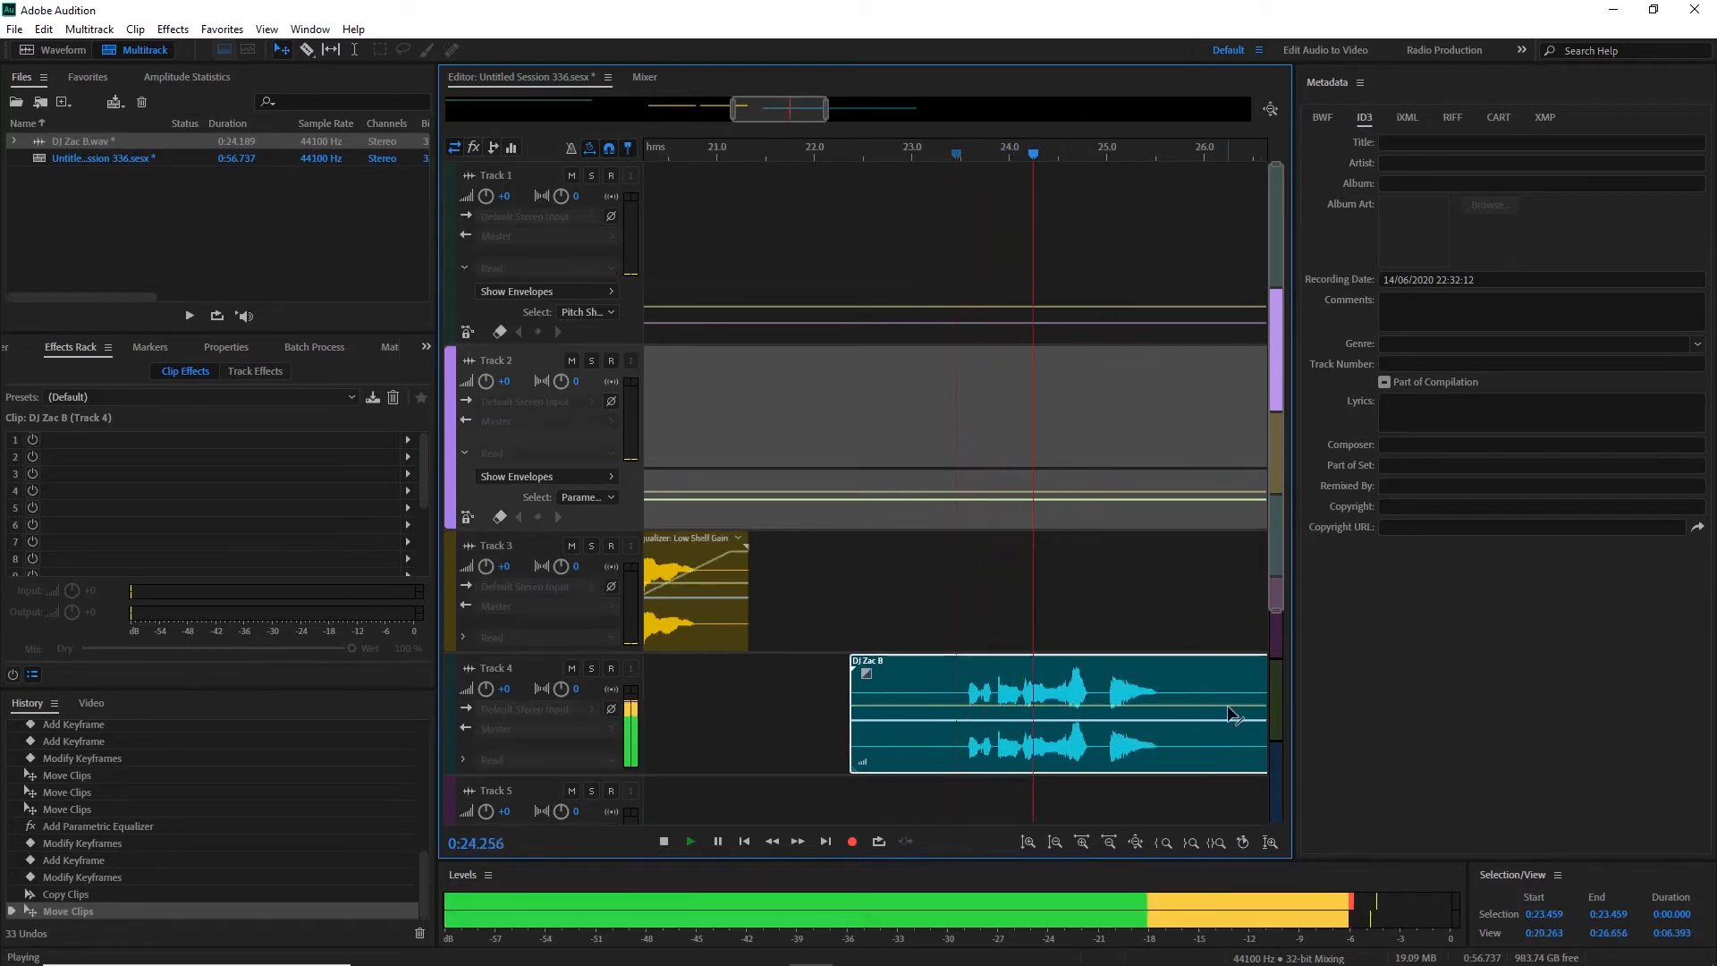
{"action": "key", "text": "space"}
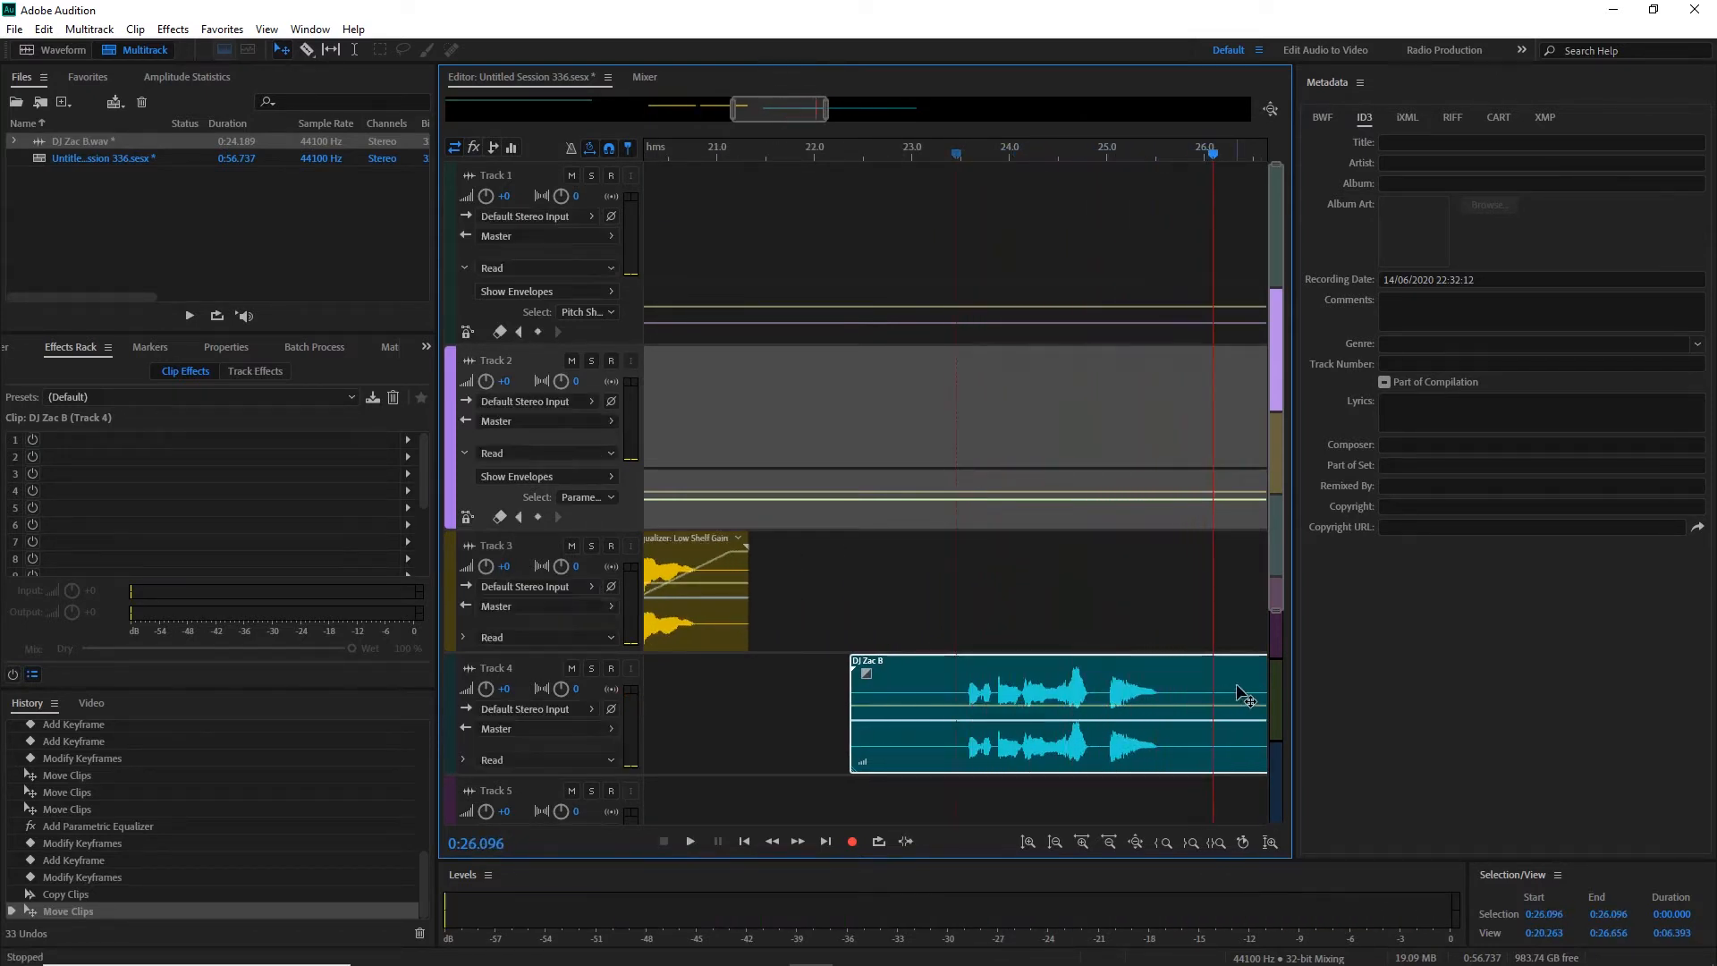
Split the Track 4 clip at 0:26.096 and move the second part to Track 5, starting at about 0:29.8.
{"action": "left_click", "coordinate": [1236, 685]}
{"action": "key", "text": "ctrl+k"}
{"action": "left_click", "coordinate": [1238, 686]}
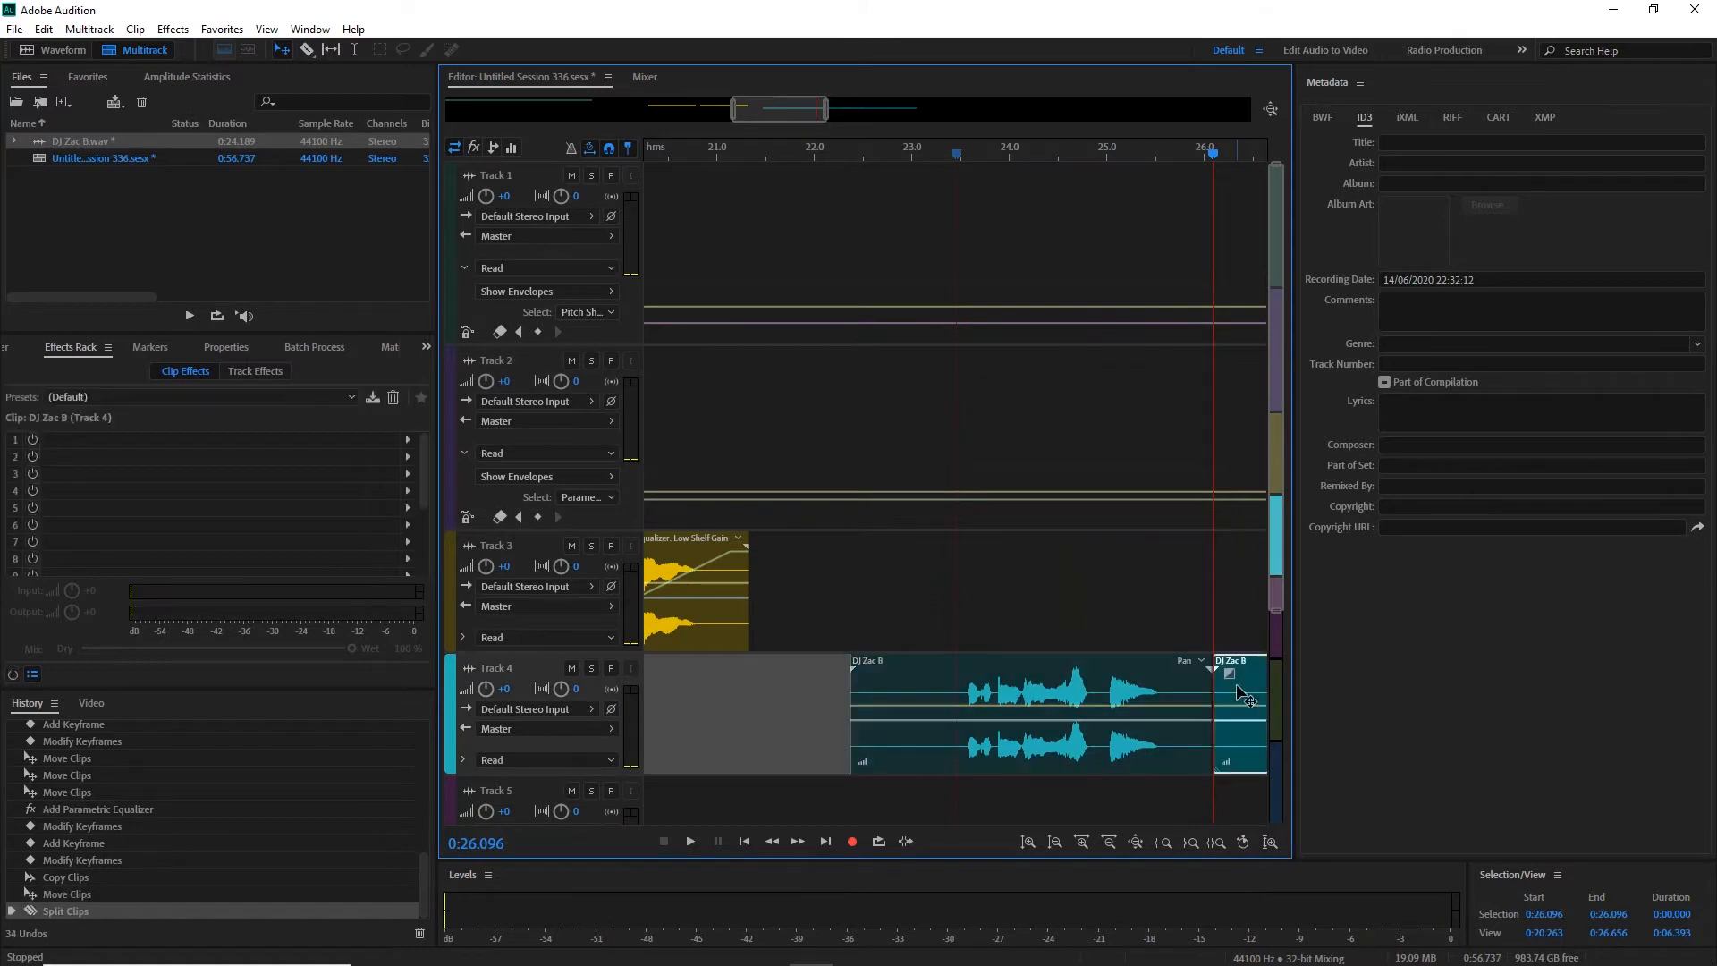
{"action": "left_click_drag", "start_coordinate": [1247, 697], "coordinate": [1285, 807]}
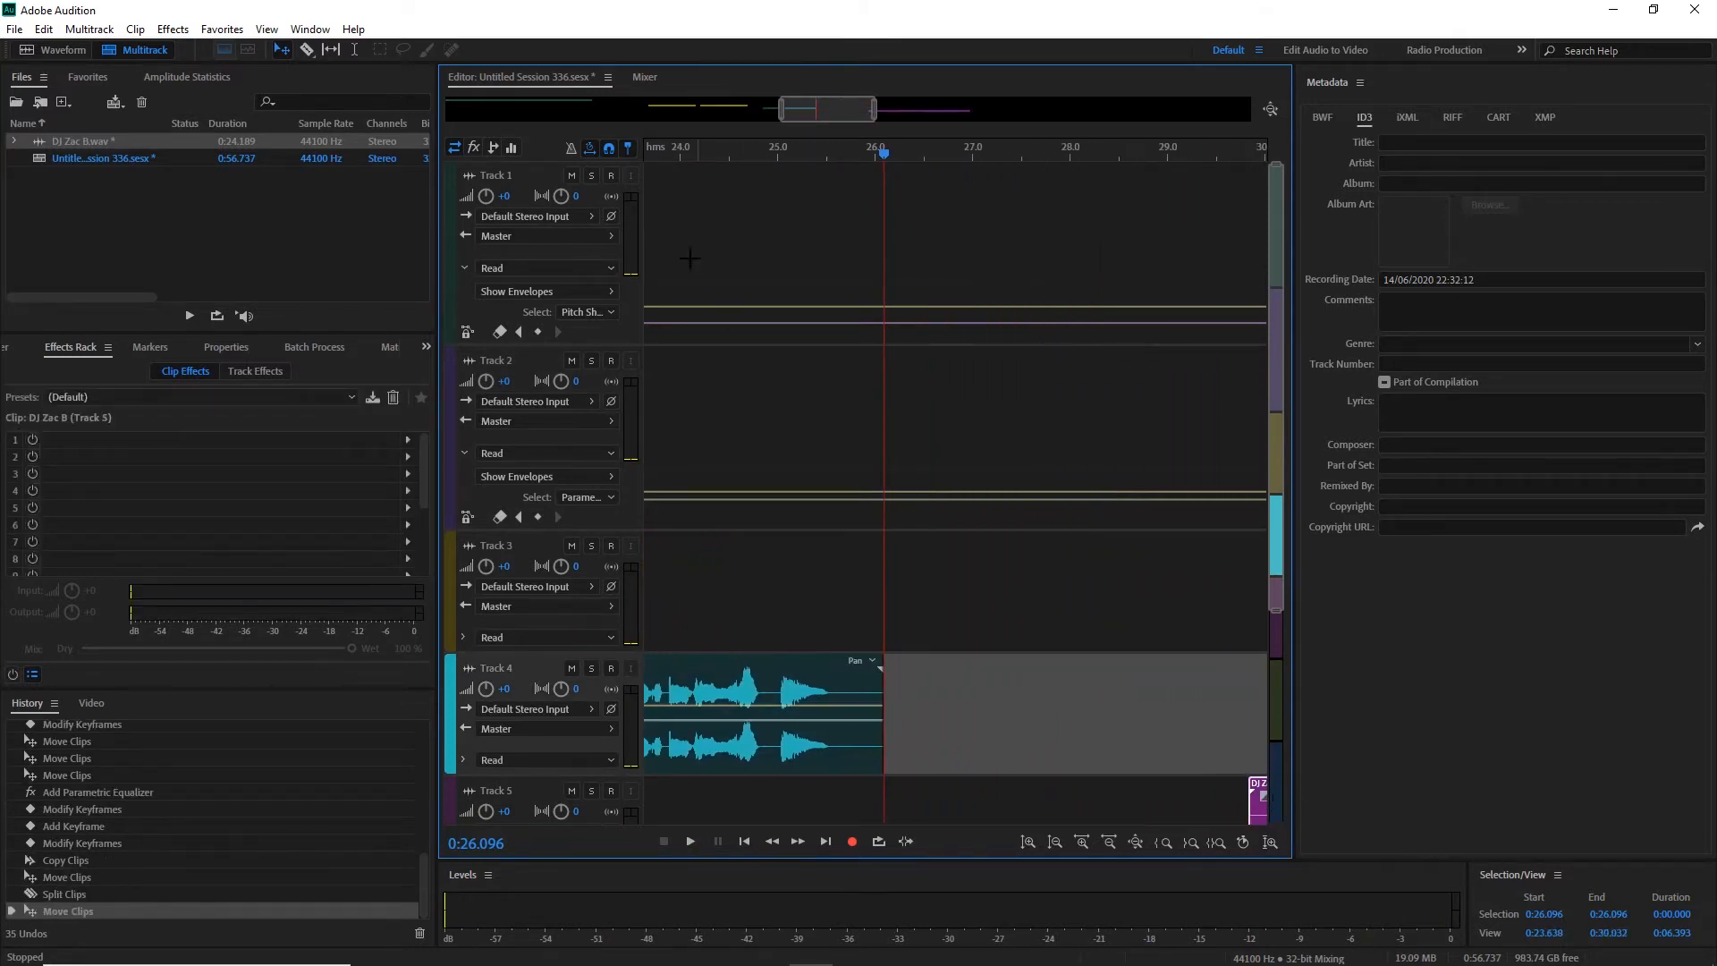
Add an Echo with the Analog Delay preset to Track 4 as a track effect.
{"action": "left_click_drag", "start_coordinate": [666, 150], "coordinate": [806, 176]}
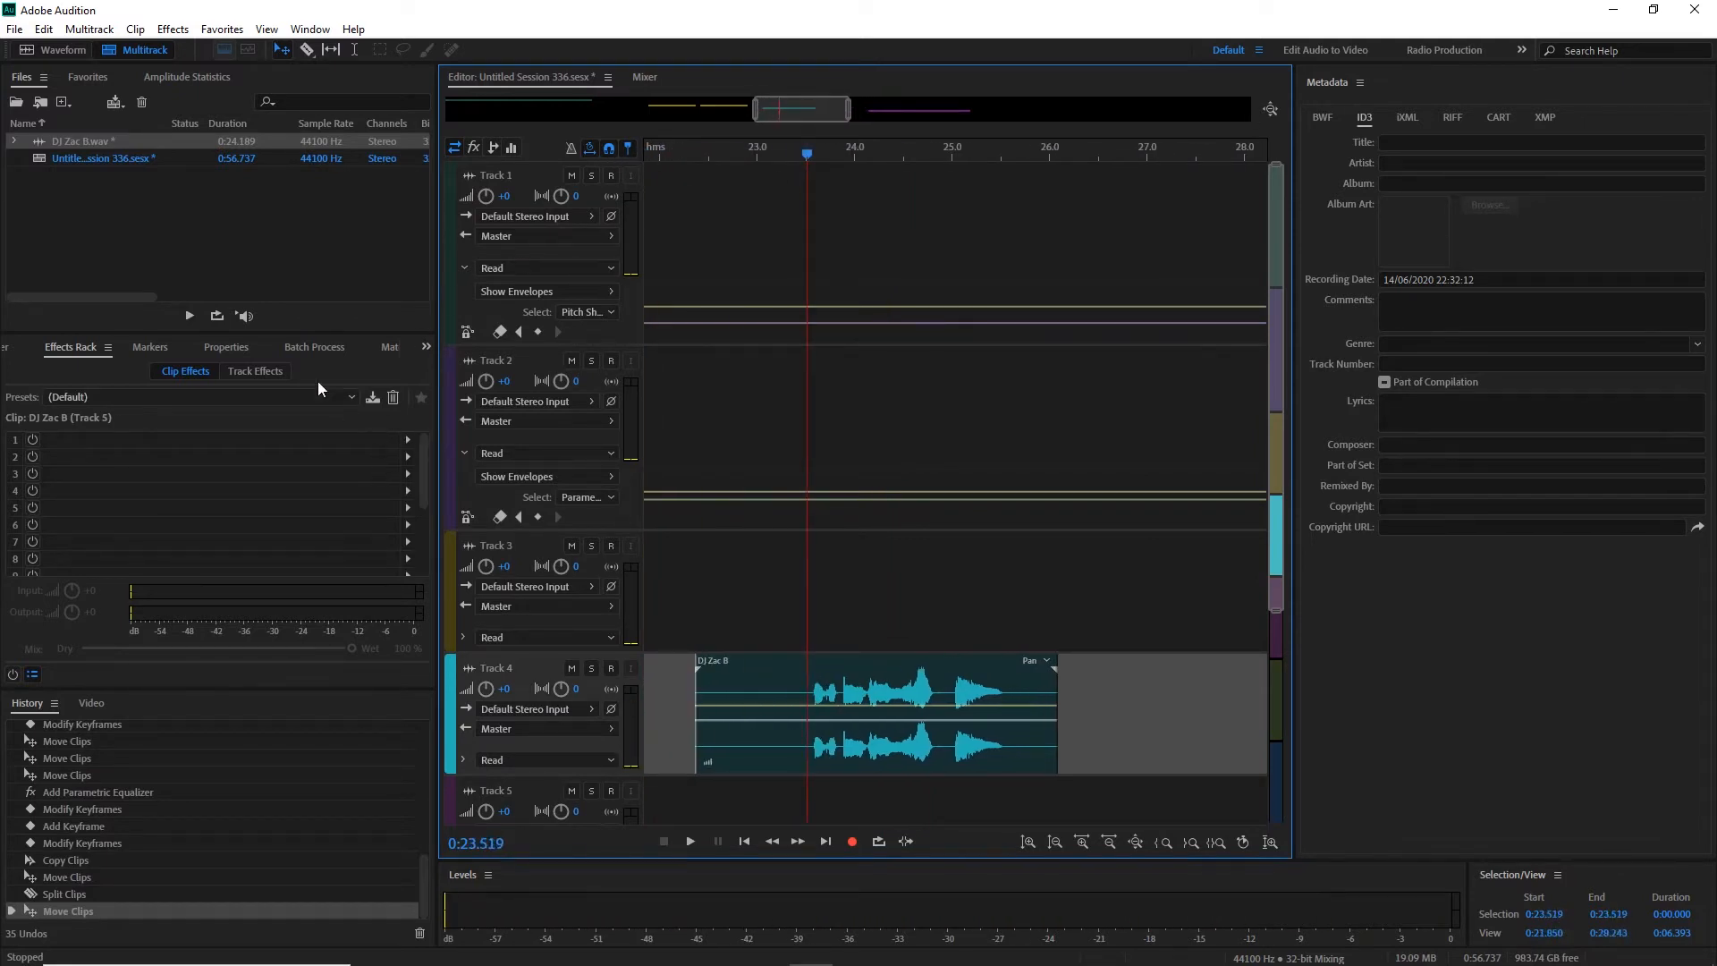
{"action": "left_click", "coordinate": [257, 371]}
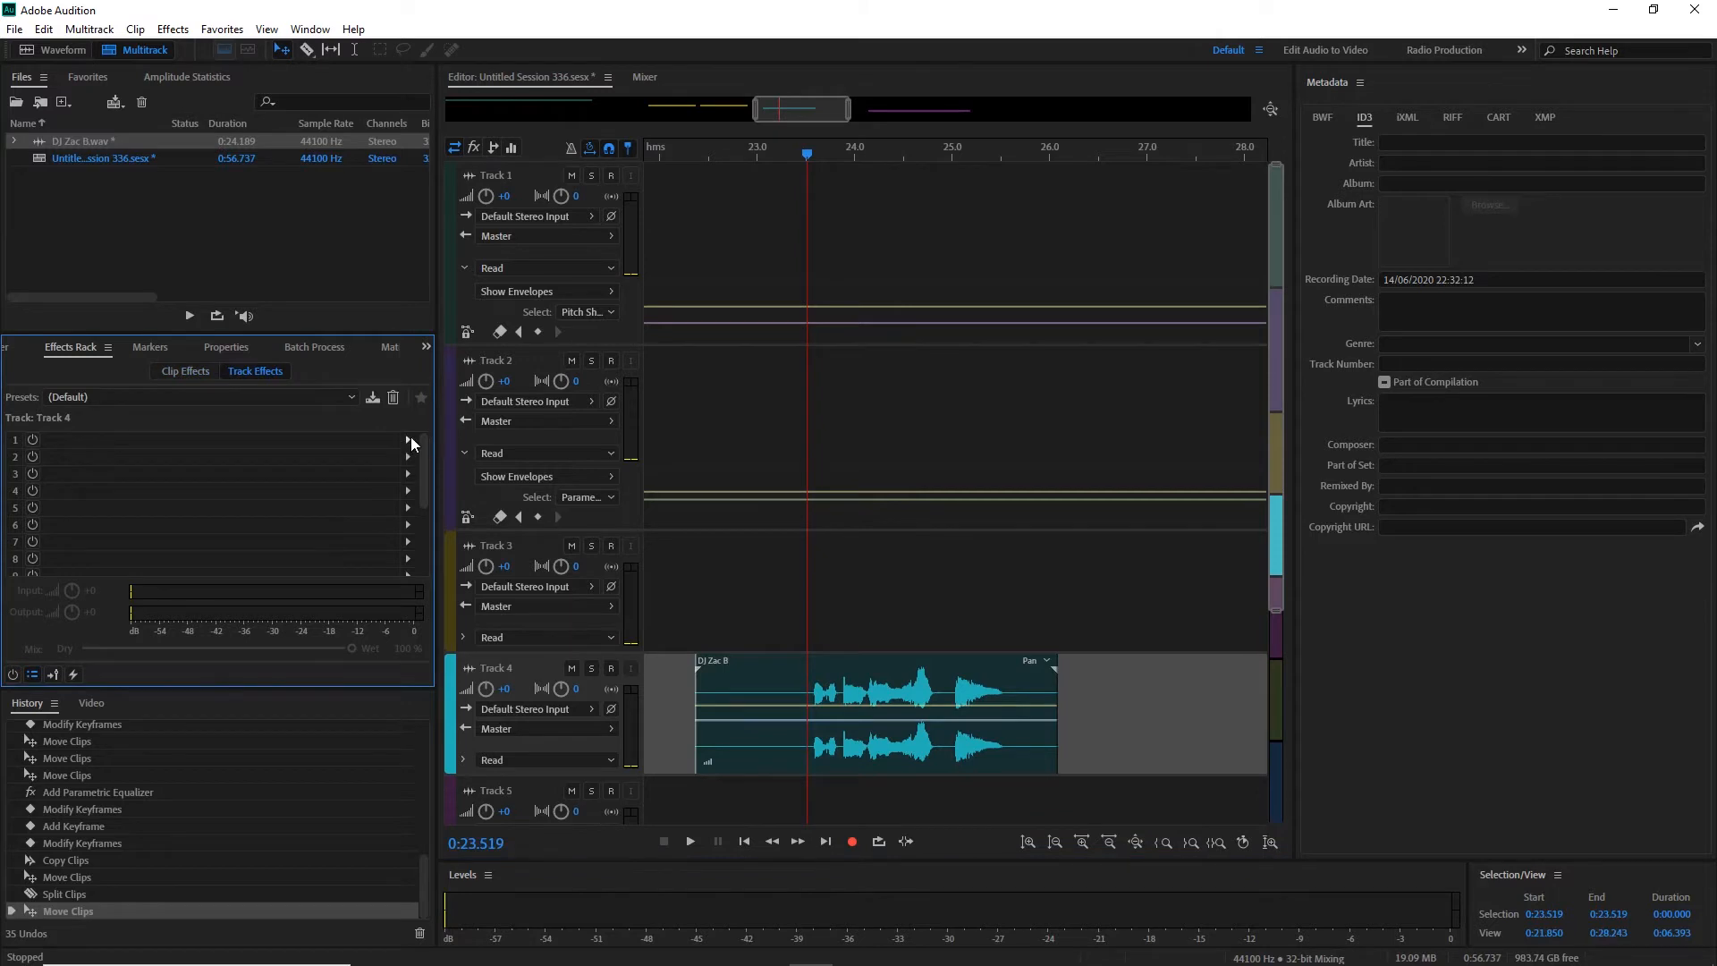
{"action": "left_click", "coordinate": [409, 441]}
{"action": "mouse_move", "coordinate": [526, 507]}
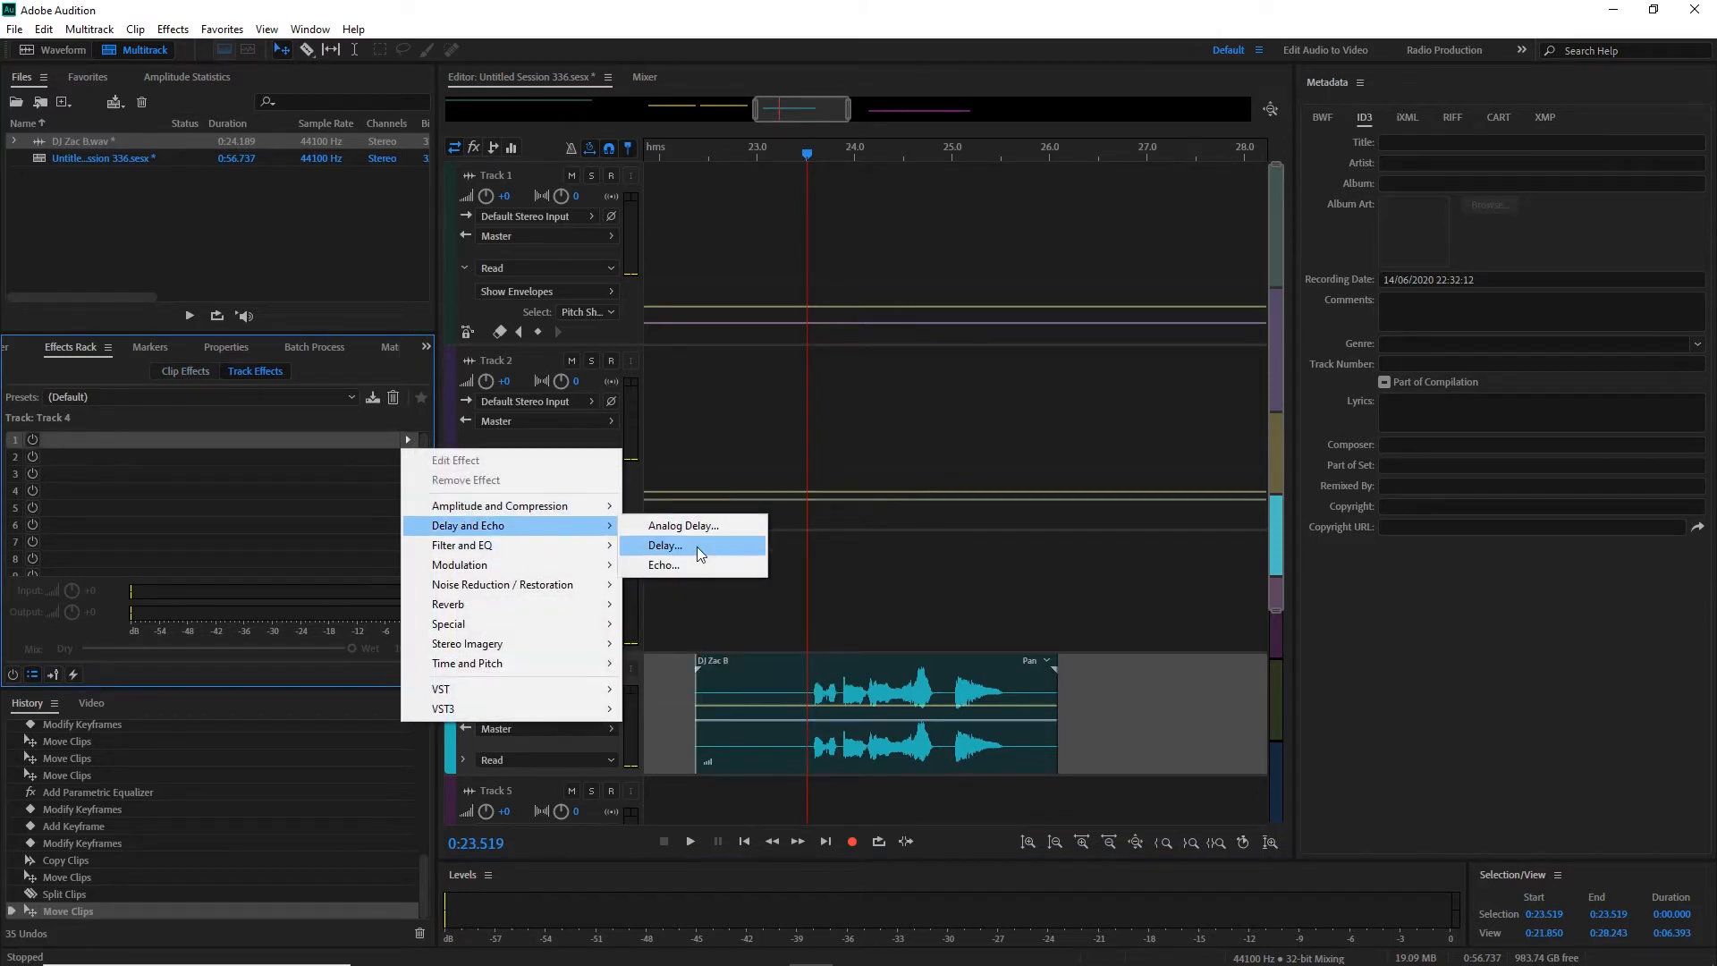
{"action": "left_click", "coordinate": [677, 563]}
{"action": "left_click", "coordinate": [652, 310]}
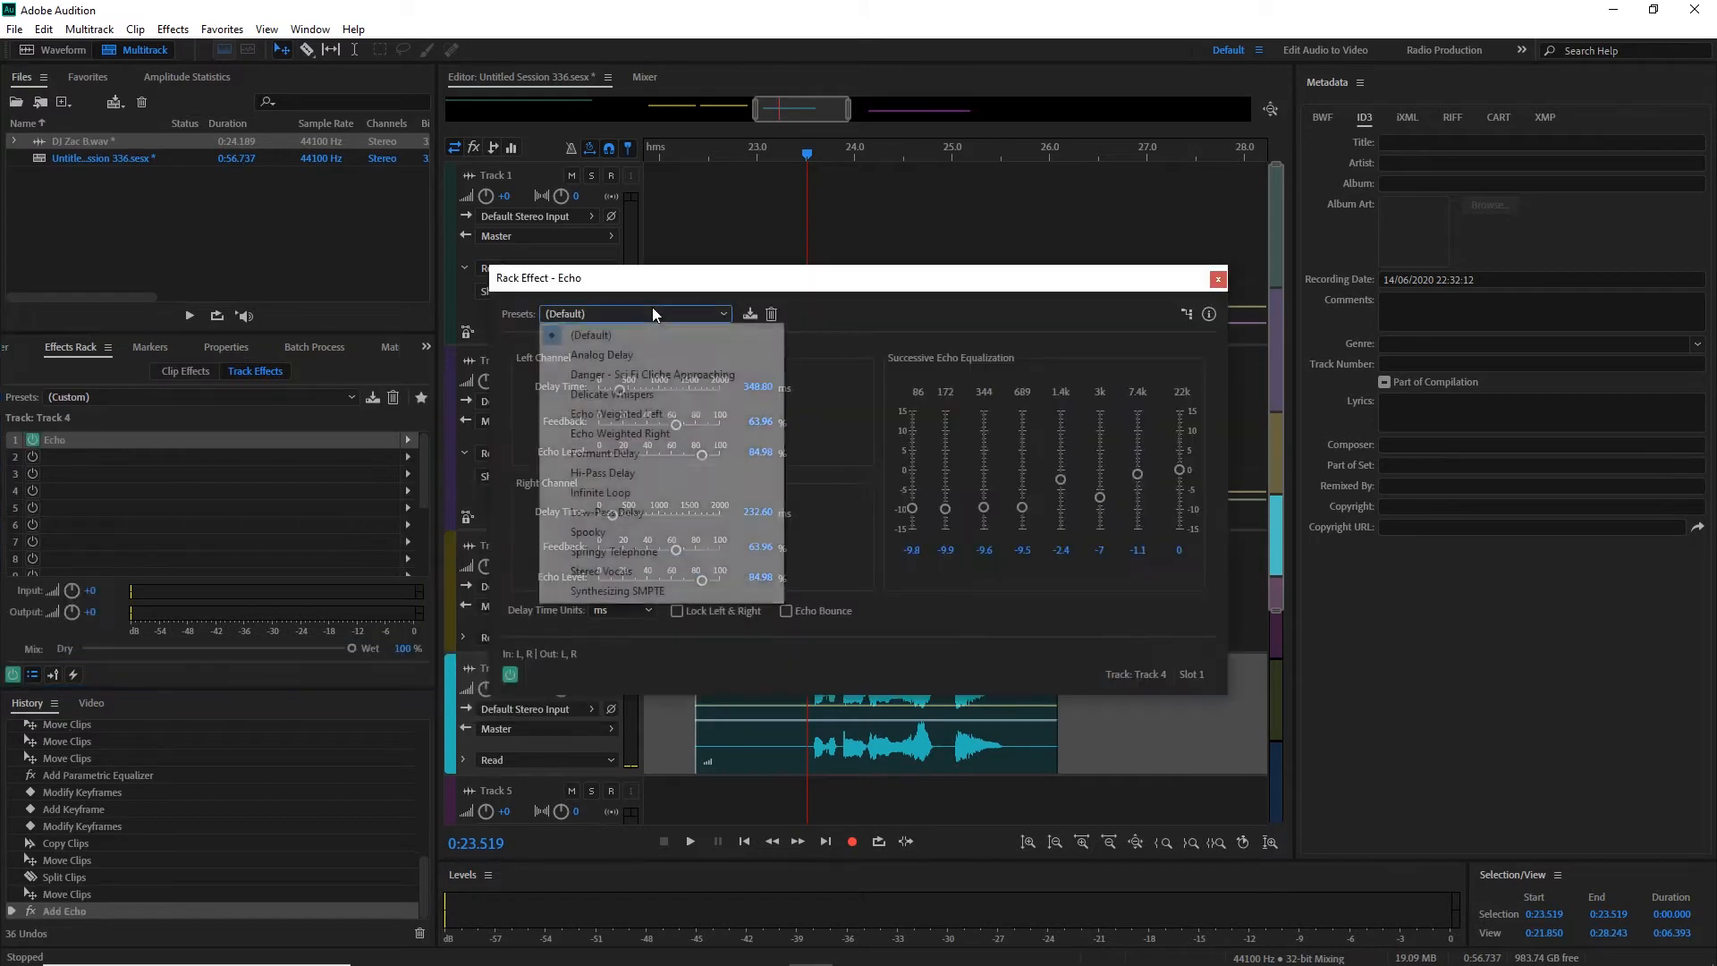
{"action": "left_click", "coordinate": [642, 355]}
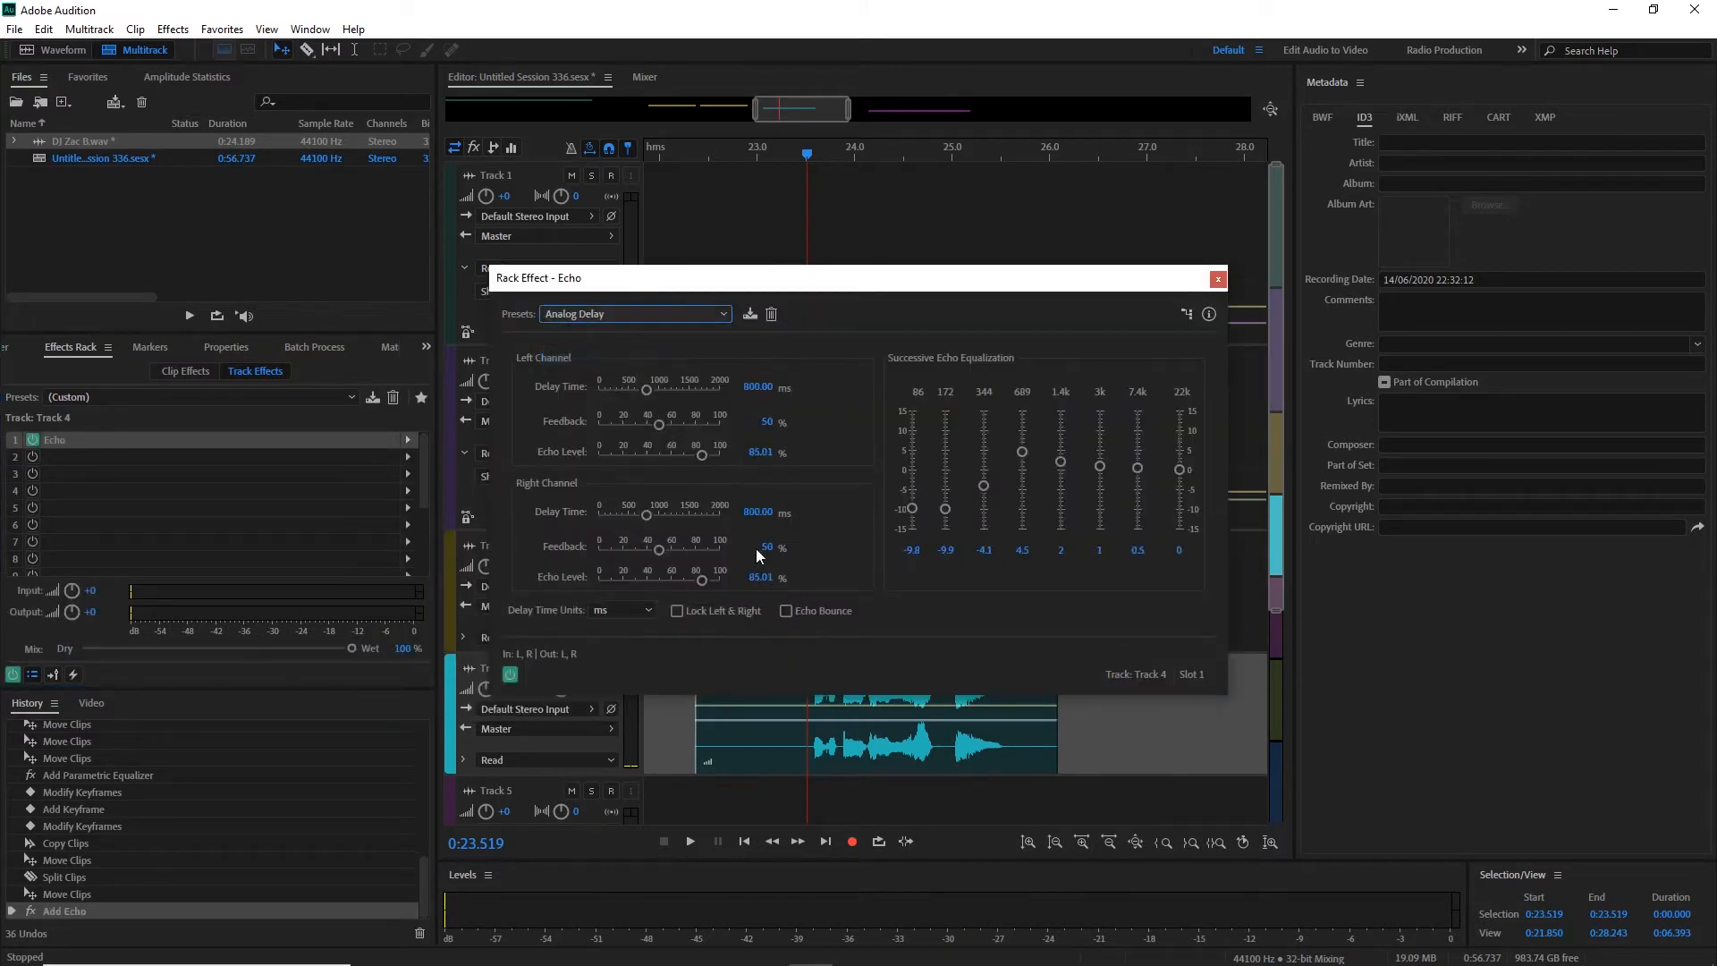
Set the Echo's right channel delay time to 400 ms and close the effect settings.
{"action": "left_click", "coordinate": [758, 513]}
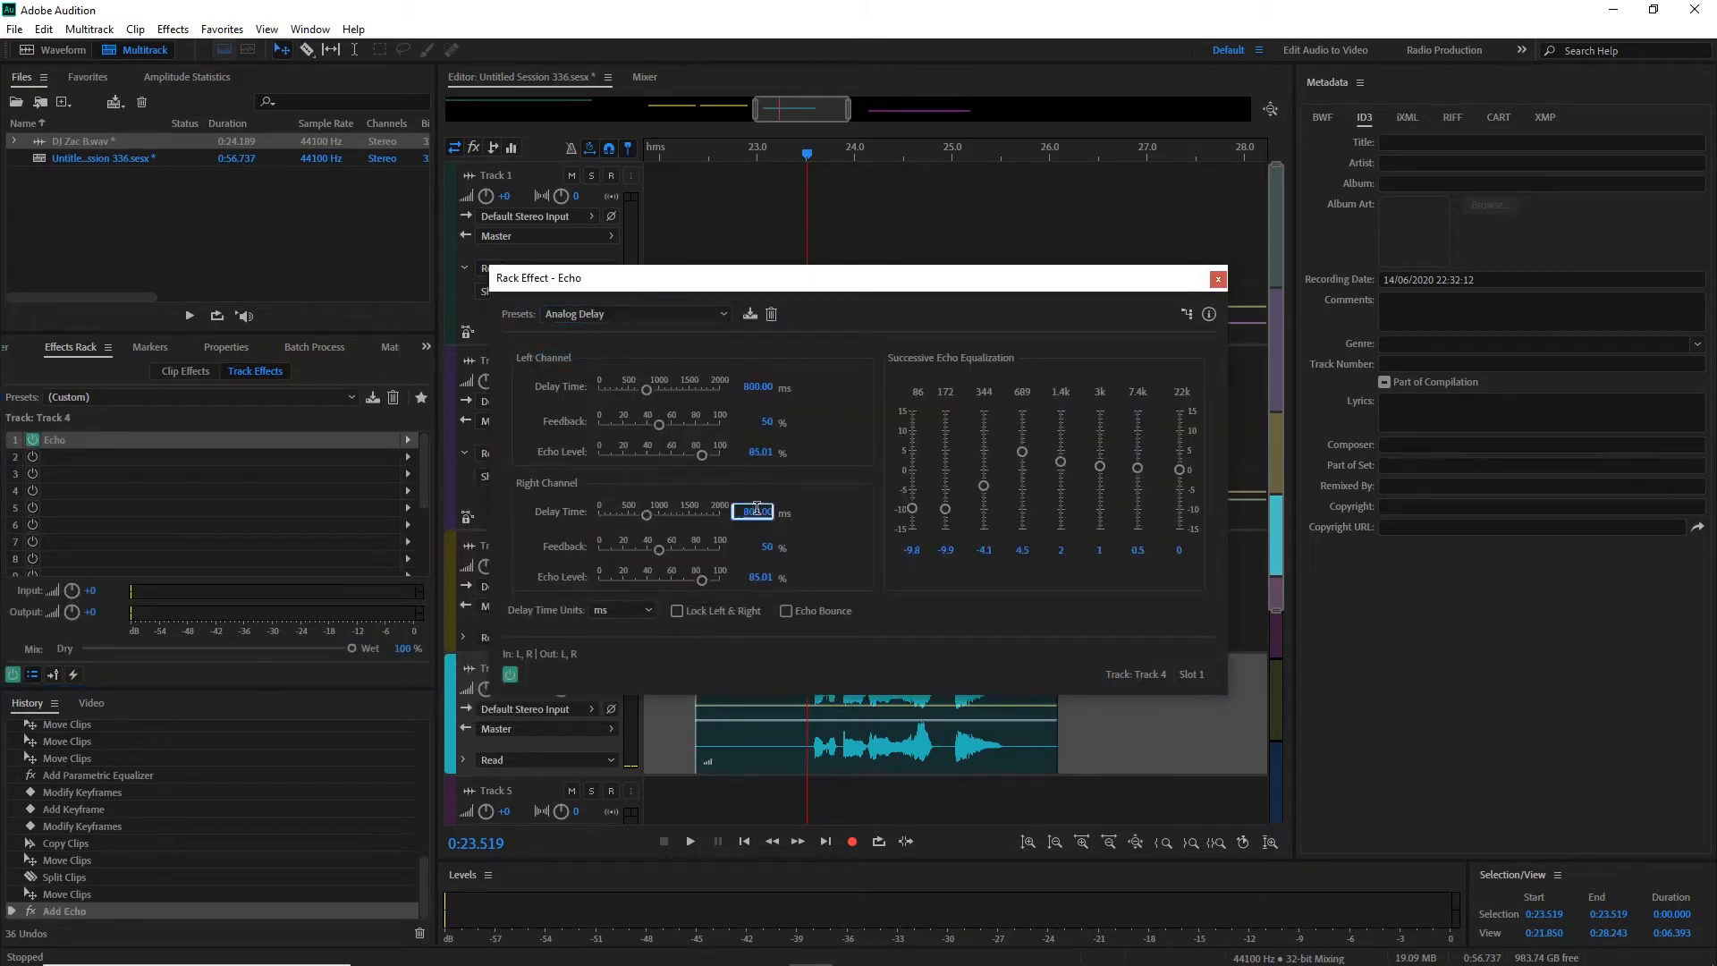
{"action": "type", "text": "400"}
{"action": "key", "text": "Return"}
{"action": "left_click", "coordinate": [1219, 278]}
Play back Track 4 with the echo from 0:22.877 and listen to the tail after the clip.
{"action": "left_click", "coordinate": [748, 156]}
{"action": "key", "text": "space"}
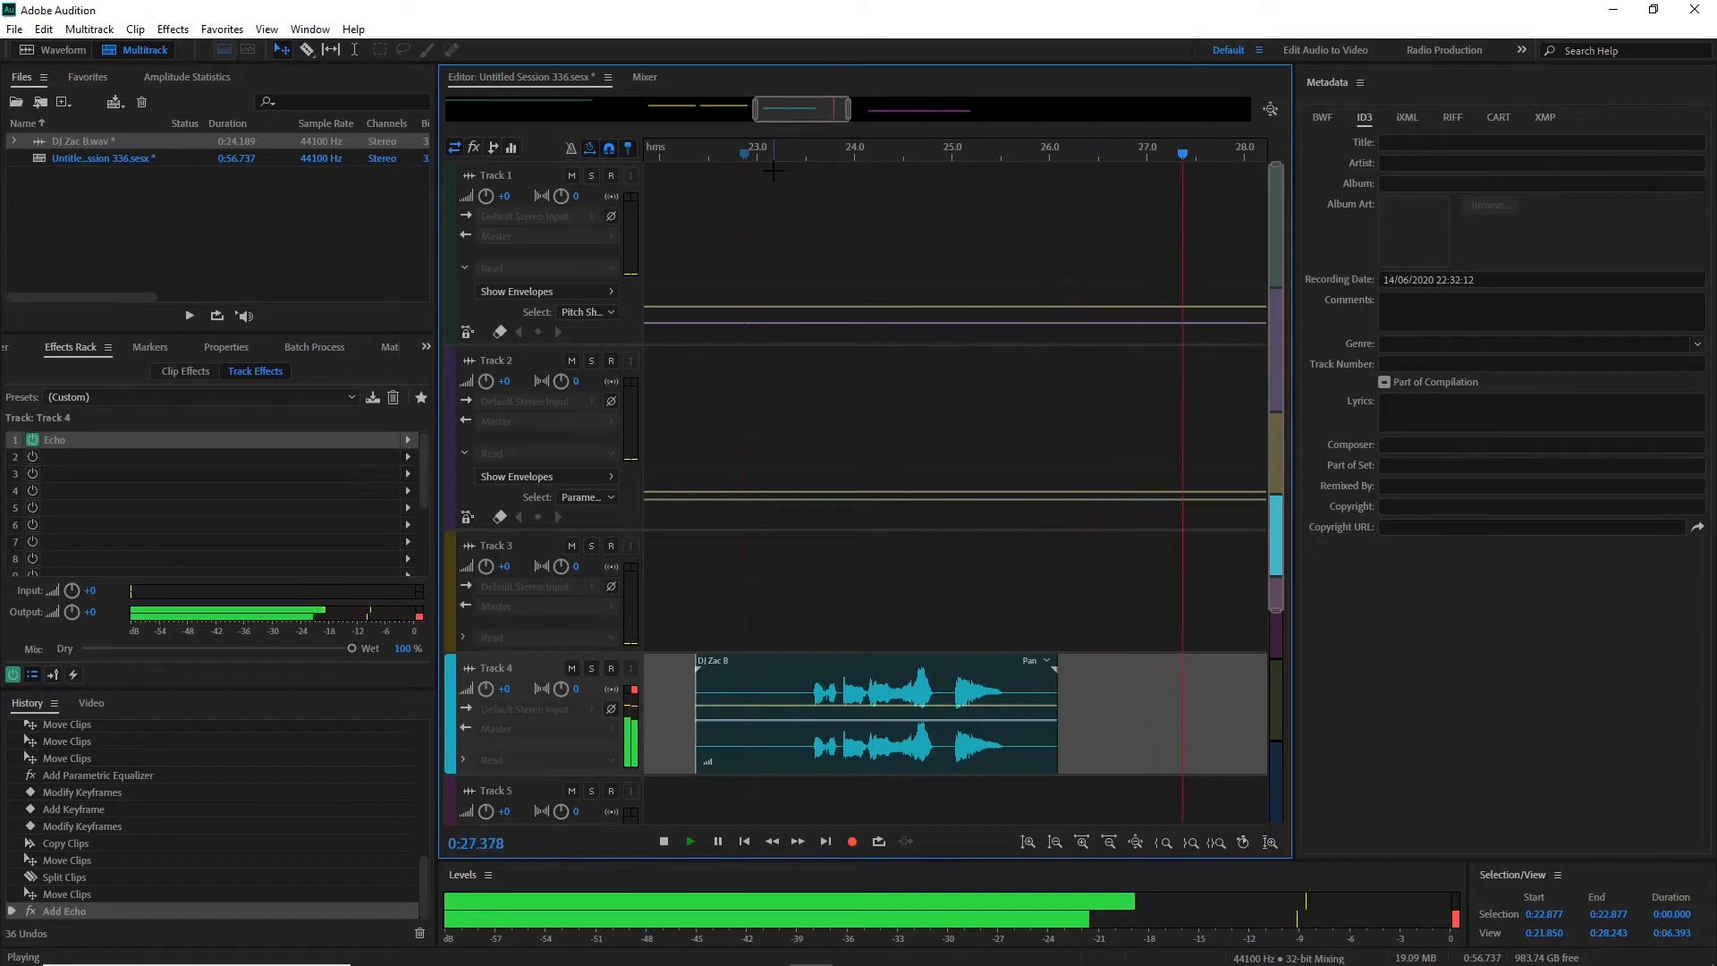
{"action": "scroll", "coordinate": [774, 169], "scroll_direction": "down", "scroll_amount": 4}
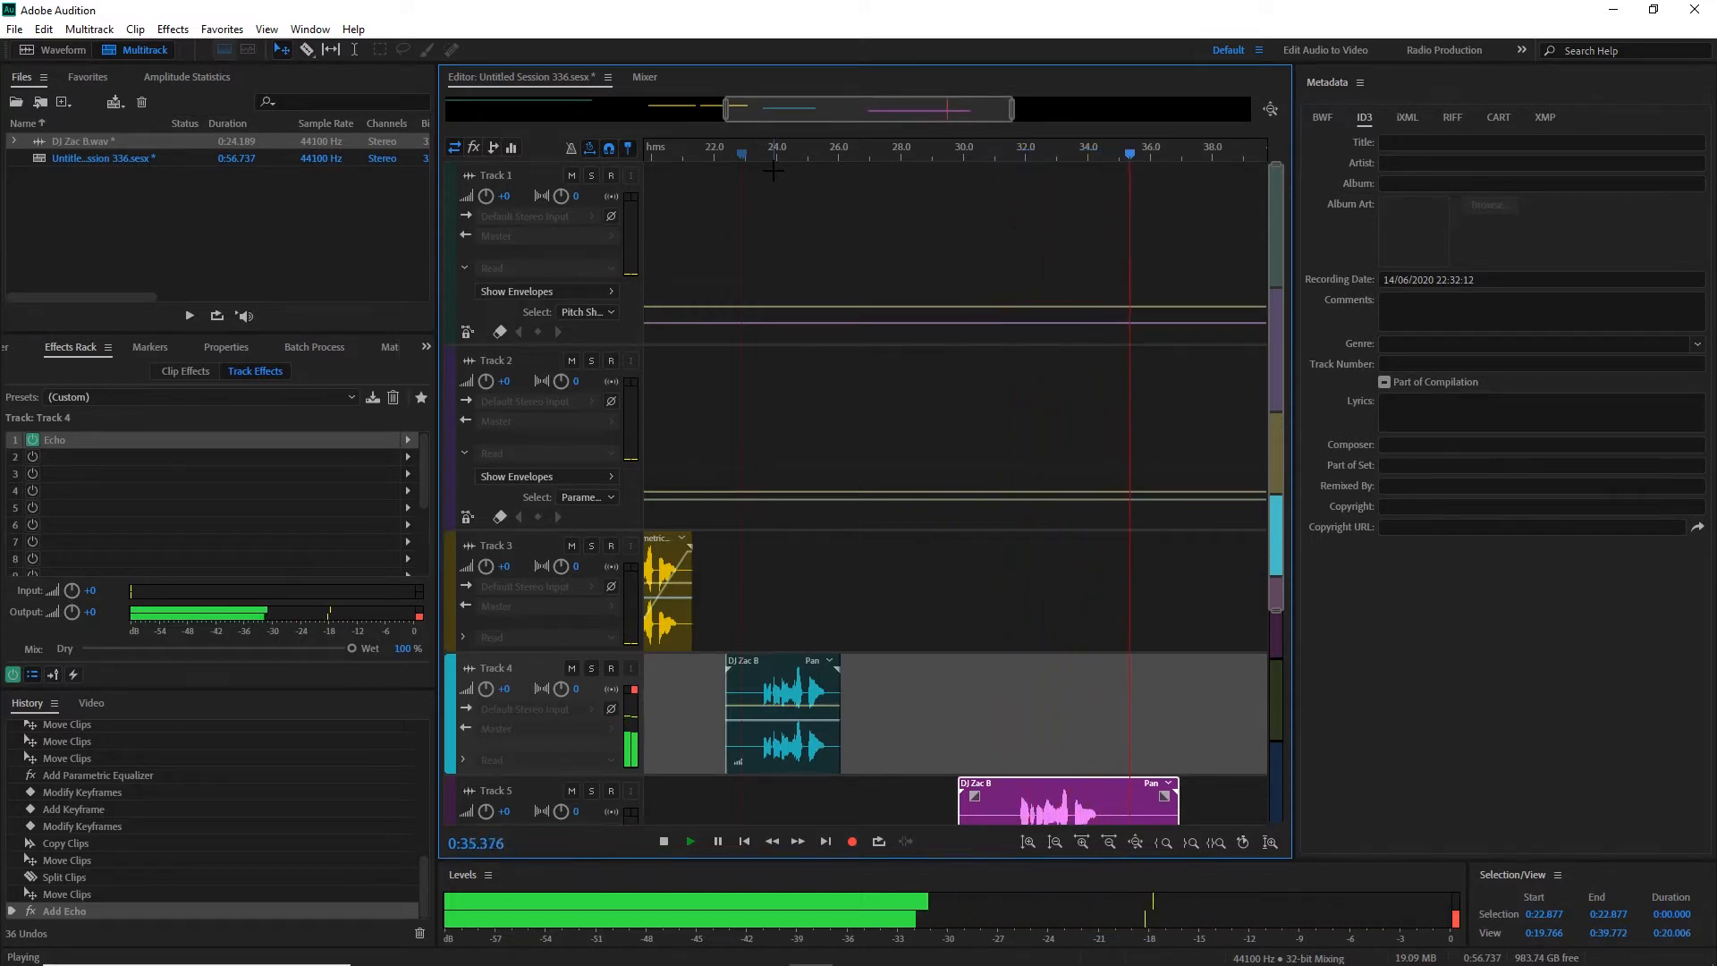
{"action": "key", "text": "space"}
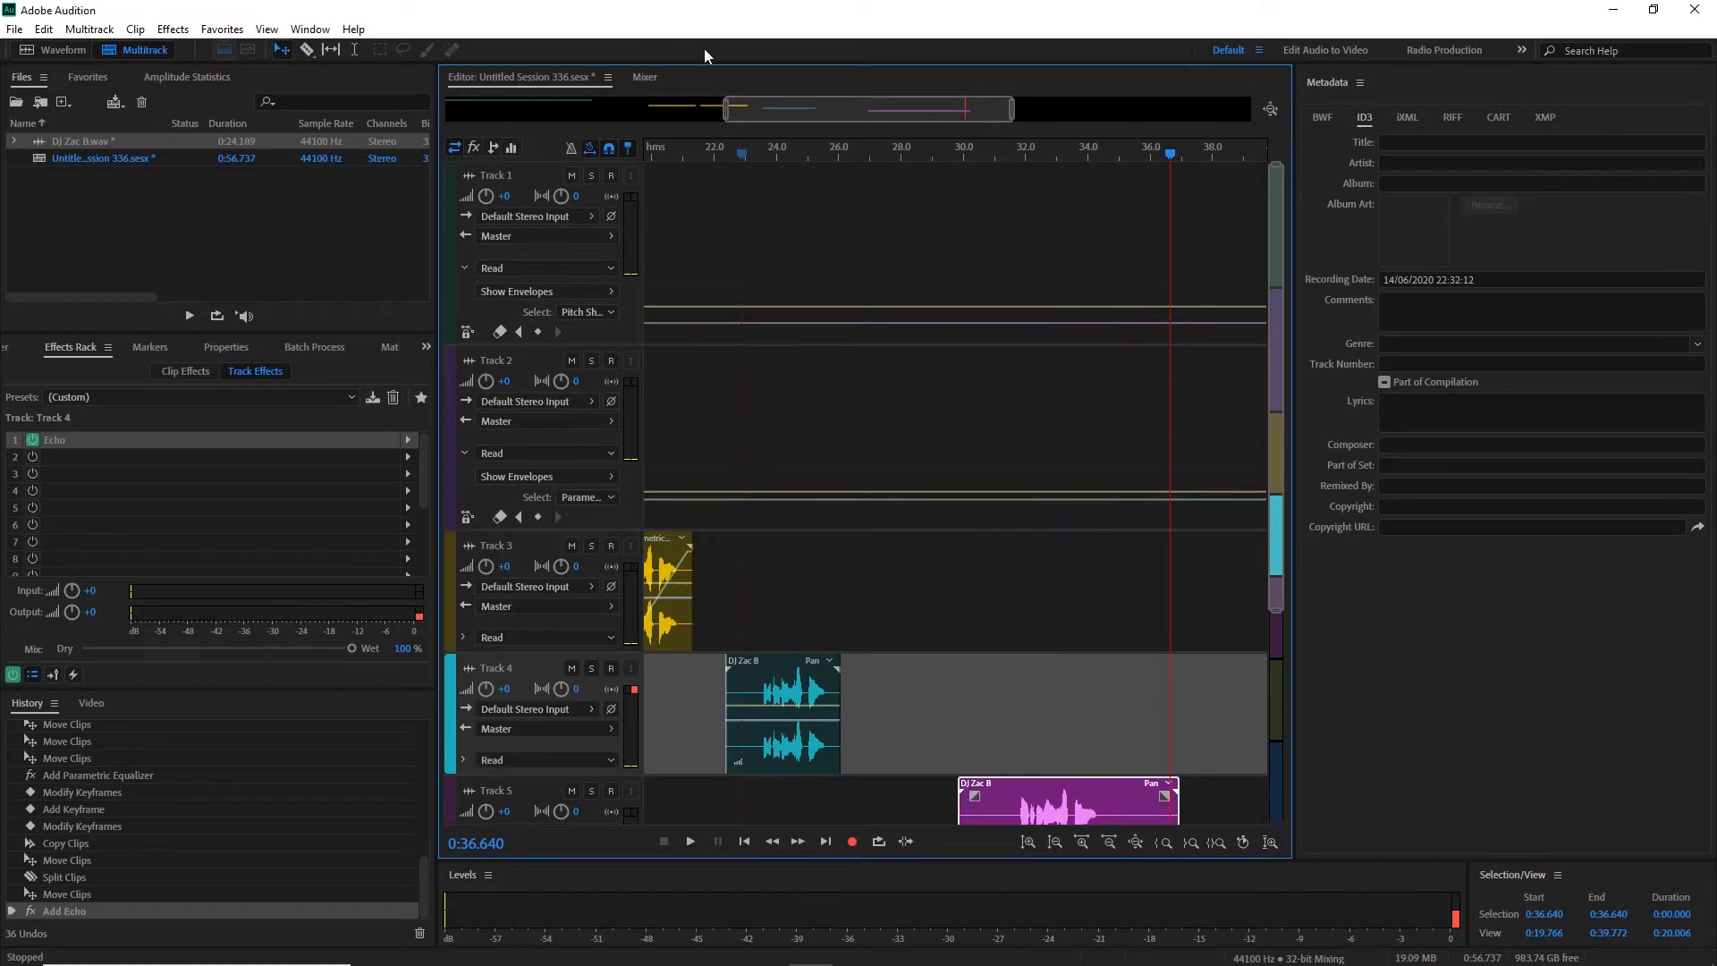
Automate Track 4's volume to fall from about 0:25.9 to the lowest level at about 0:29.6, and play from 0:22.464.
{"action": "left_click", "coordinate": [728, 151]}
{"action": "scroll", "coordinate": [942, 655], "scroll_direction": "down", "scroll_amount": 2}
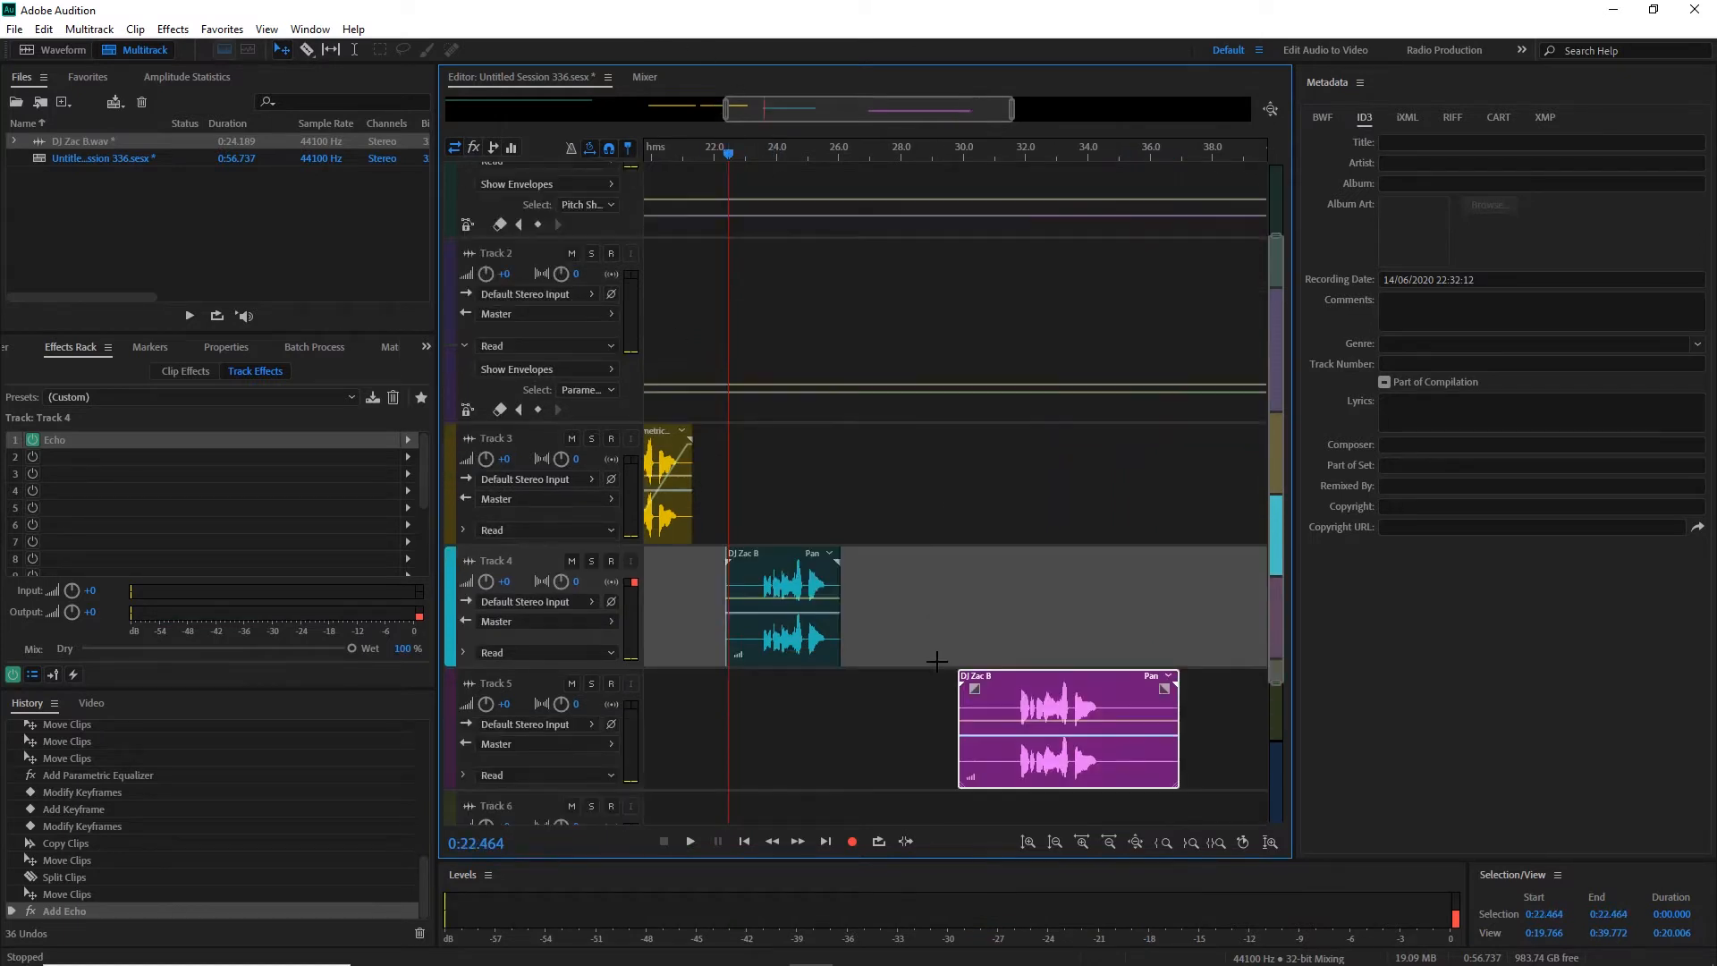
{"action": "left_click", "coordinate": [463, 652]}
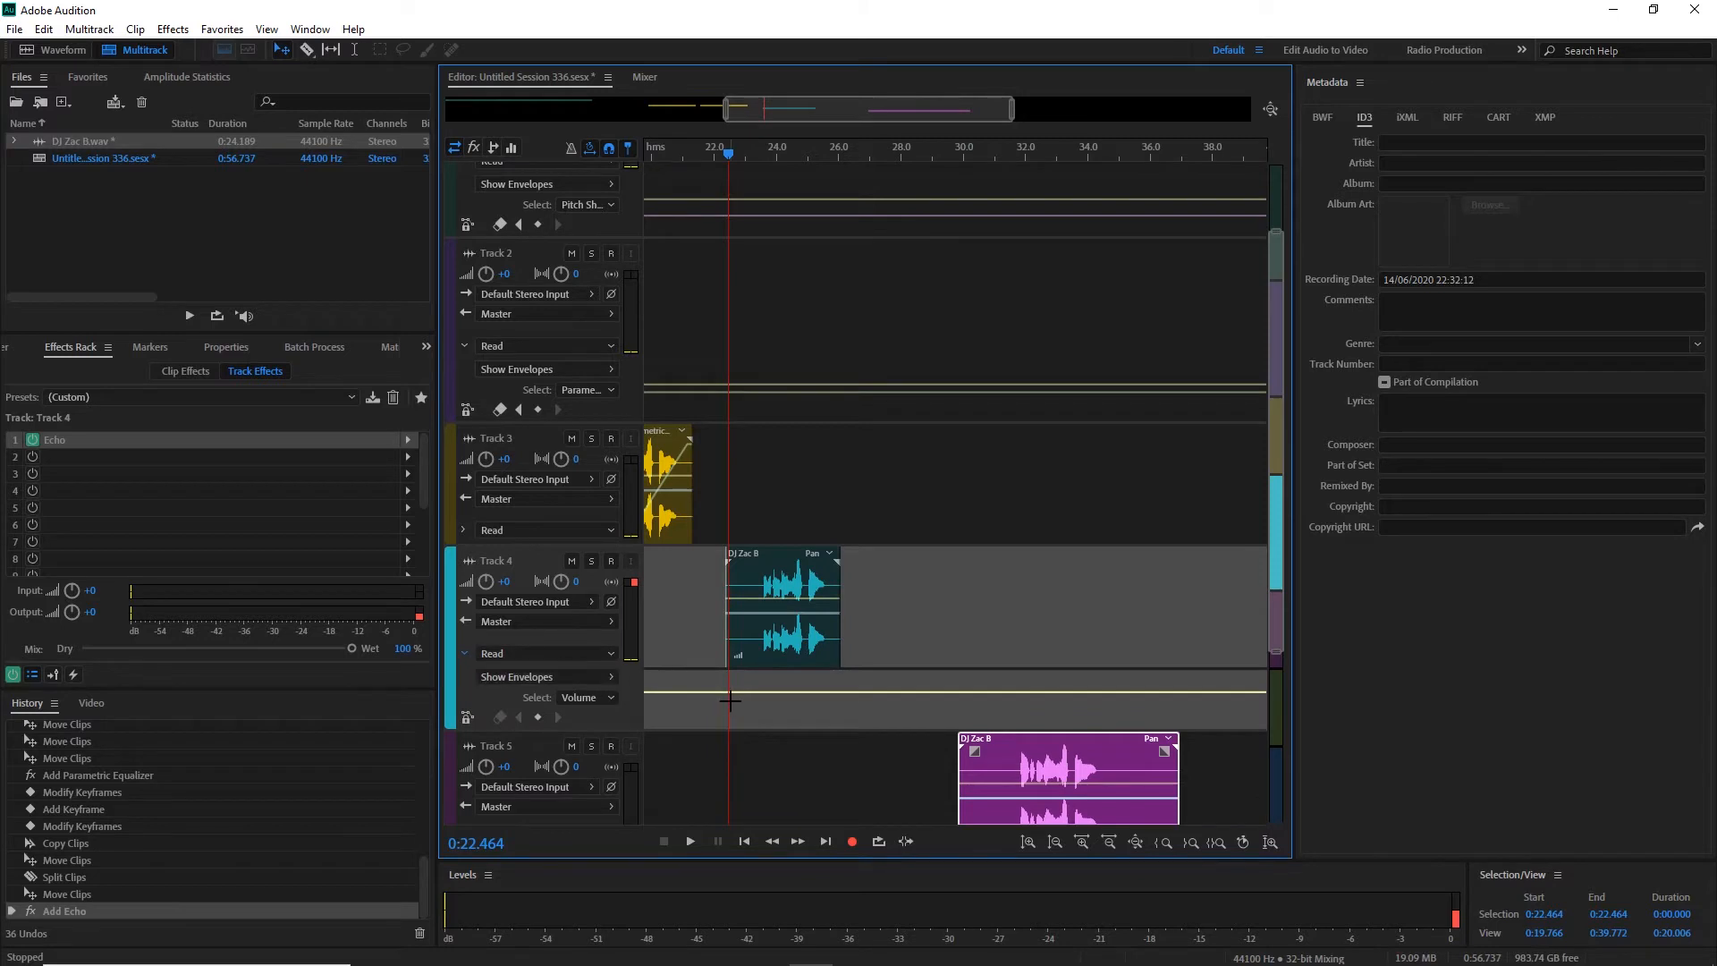
{"action": "left_click", "coordinate": [835, 692]}
{"action": "left_click_drag", "start_coordinate": [917, 691], "coordinate": [953, 725]}
{"action": "key", "text": "space"}
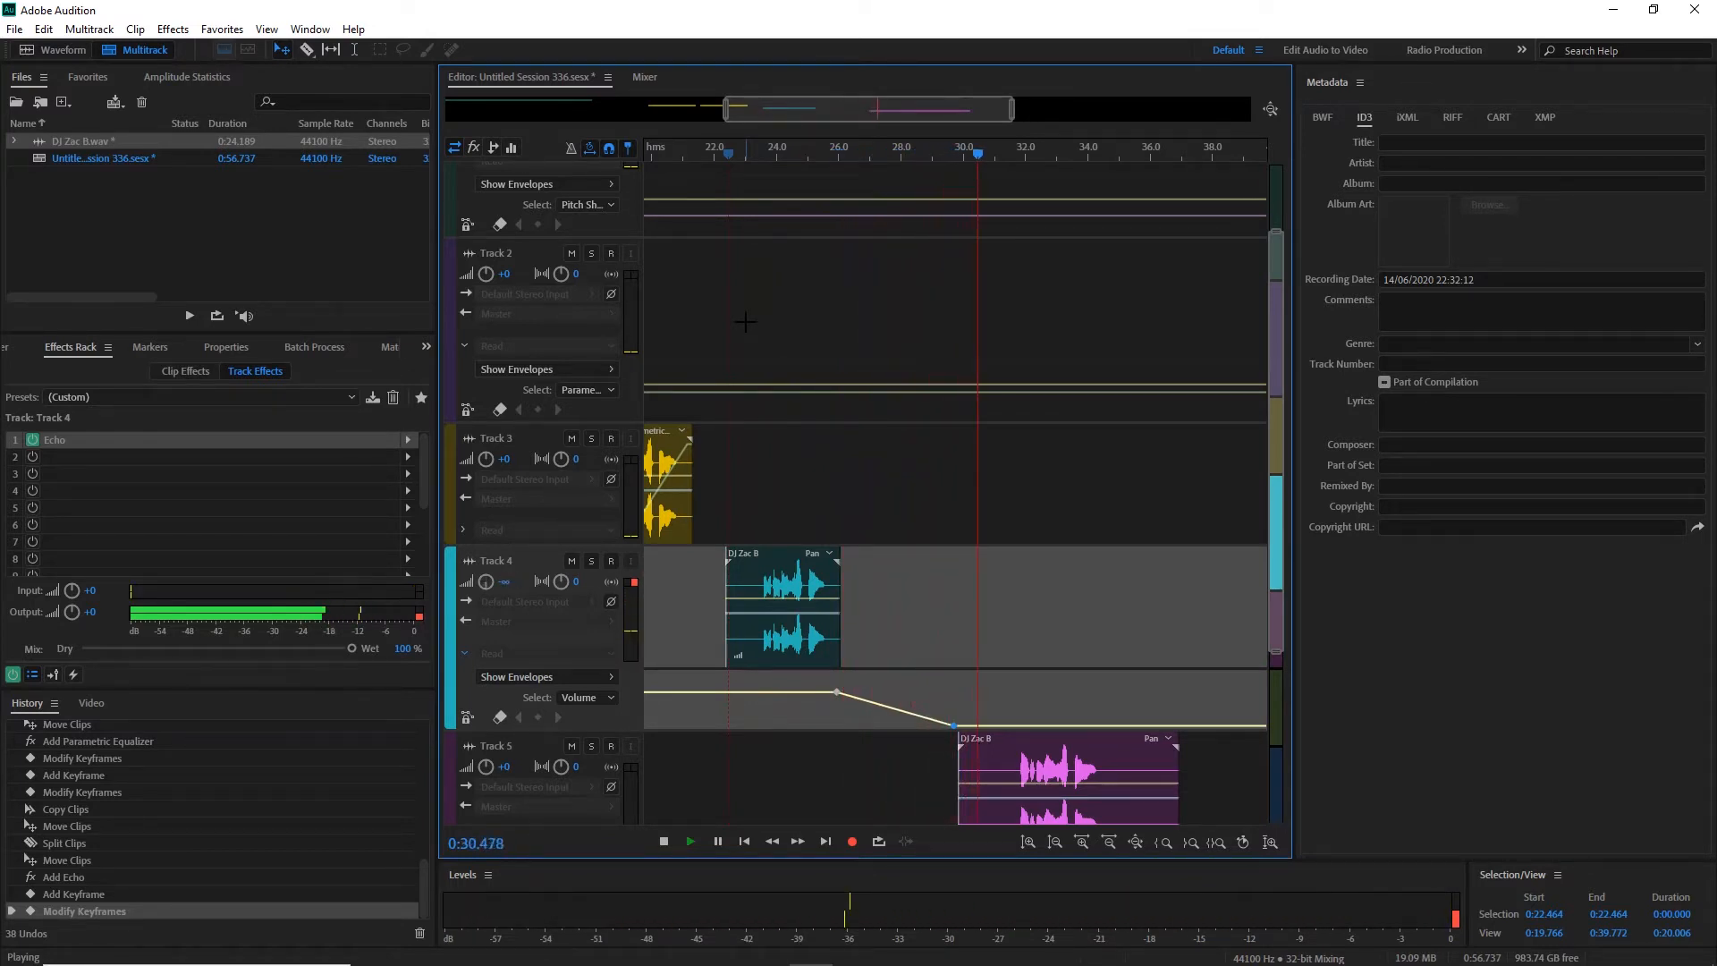
{"action": "key", "text": "space"}
Test the faded track volume with a temporary copy of the Track 4 clip at about 0:27, and remove the copy.
{"action": "left_click_drag", "start_coordinate": [775, 565], "coordinate": [921, 581]}
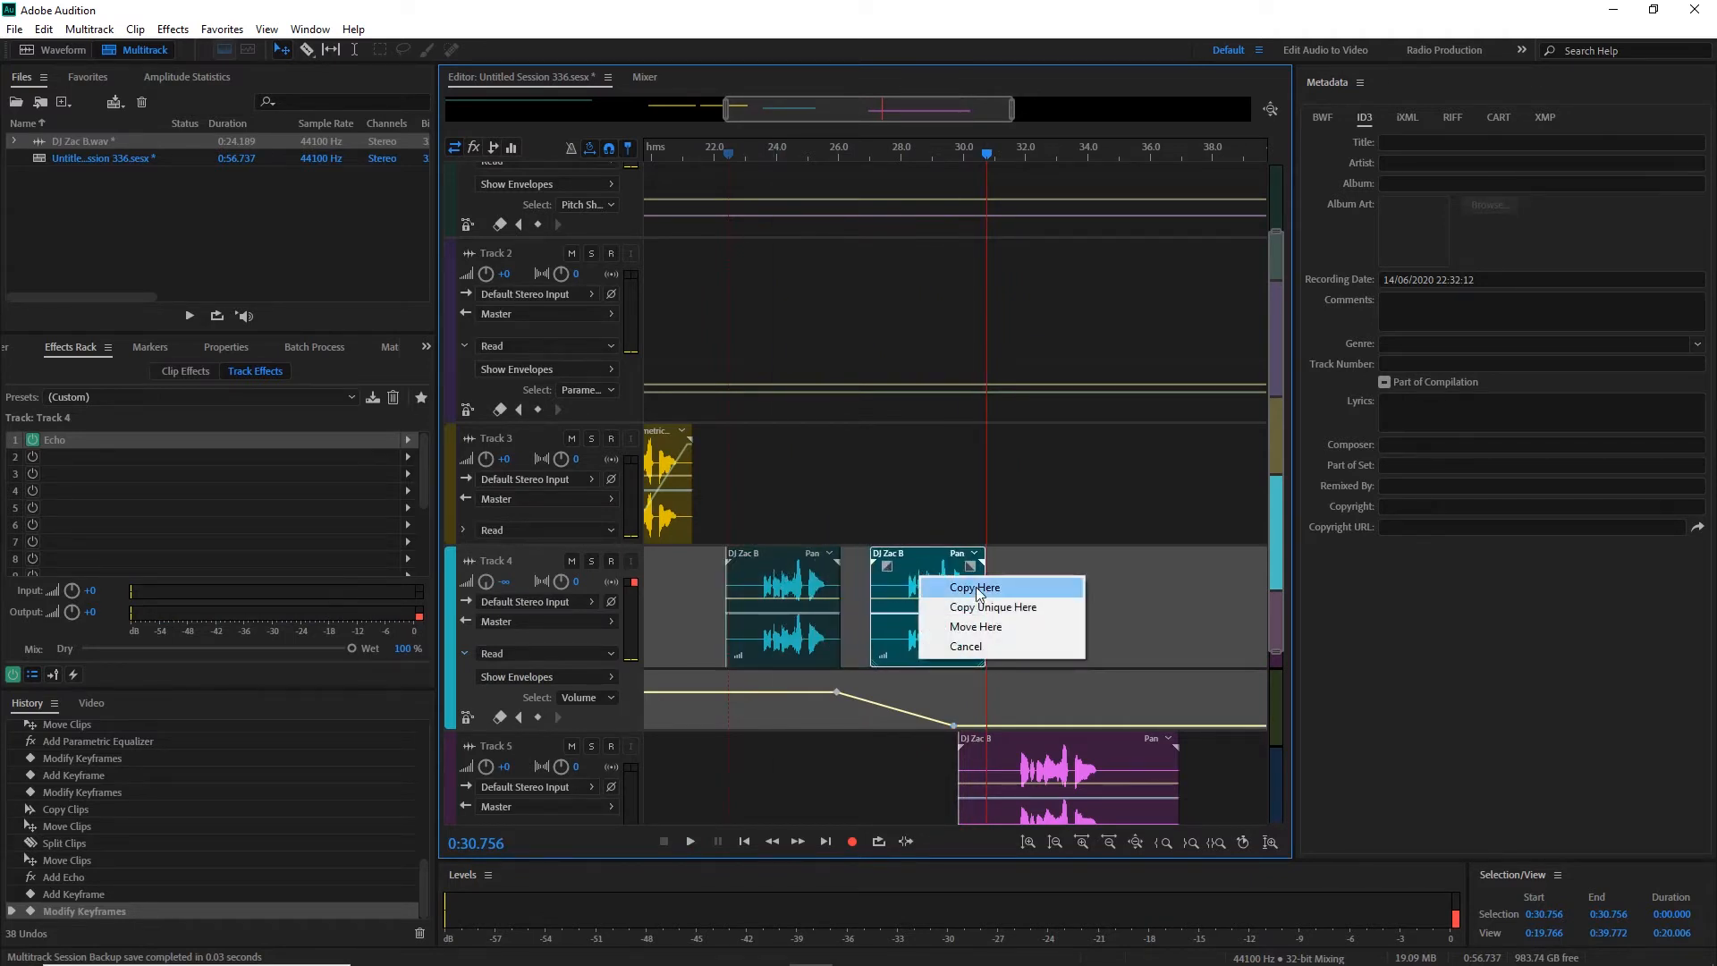
{"action": "left_click", "coordinate": [974, 588]}
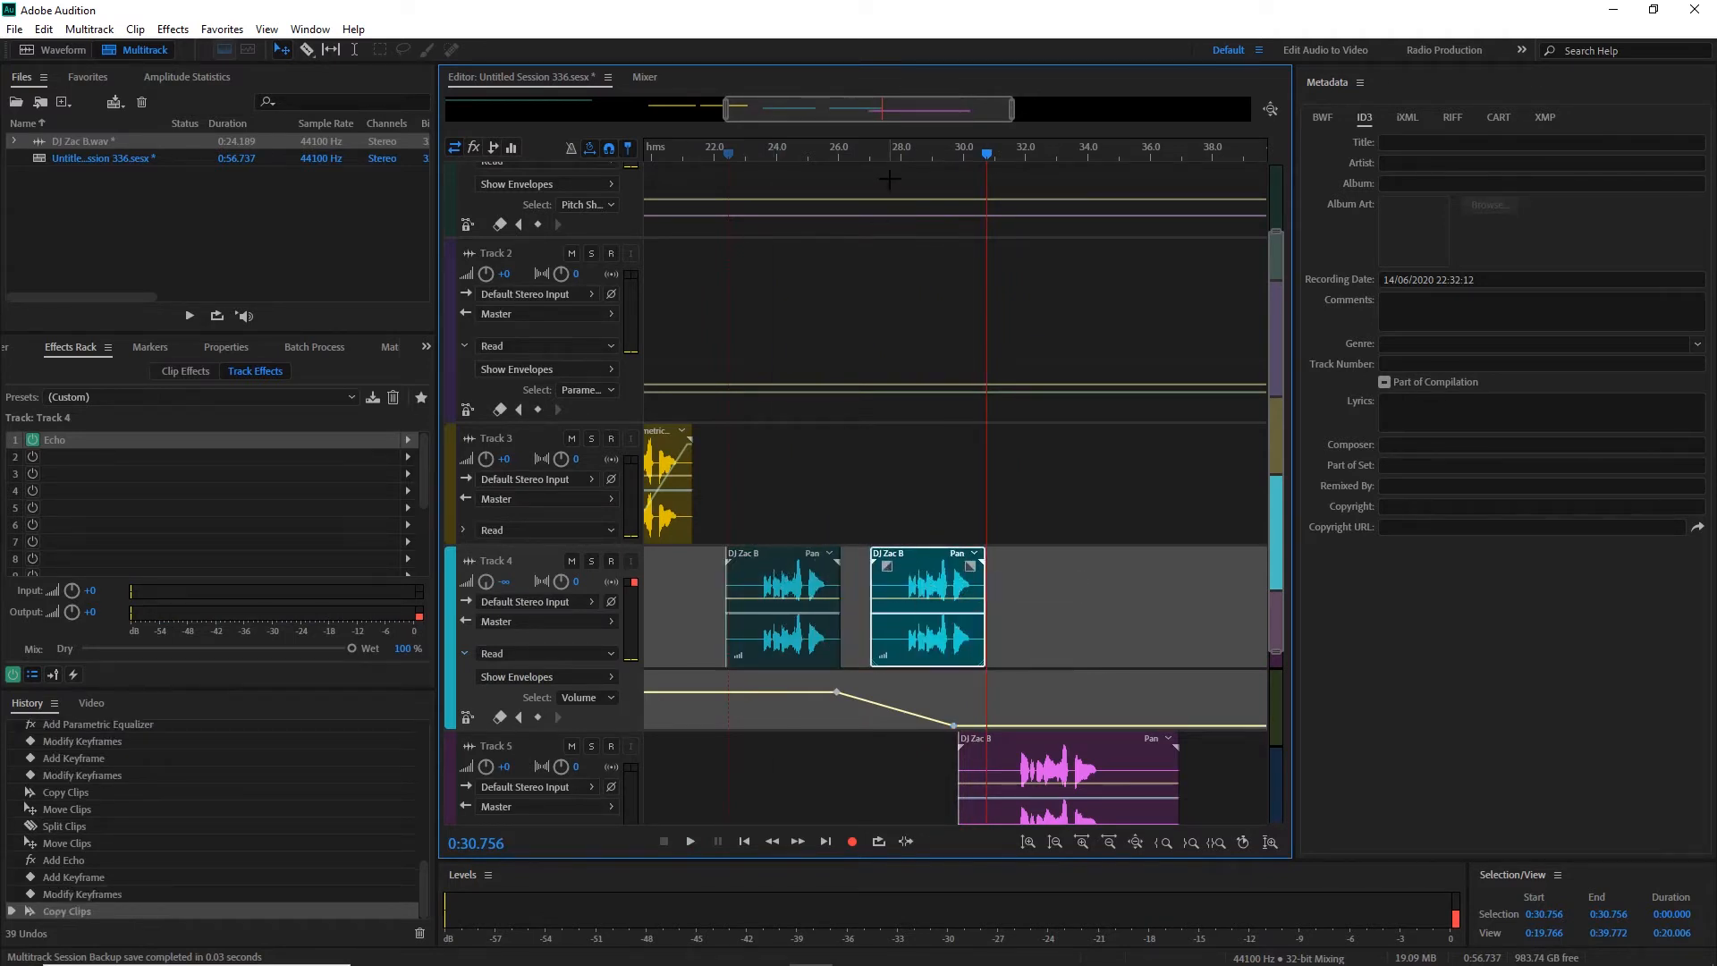
{"action": "left_click", "coordinate": [889, 179]}
{"action": "left_click", "coordinate": [895, 155]}
{"action": "key", "text": "space"}
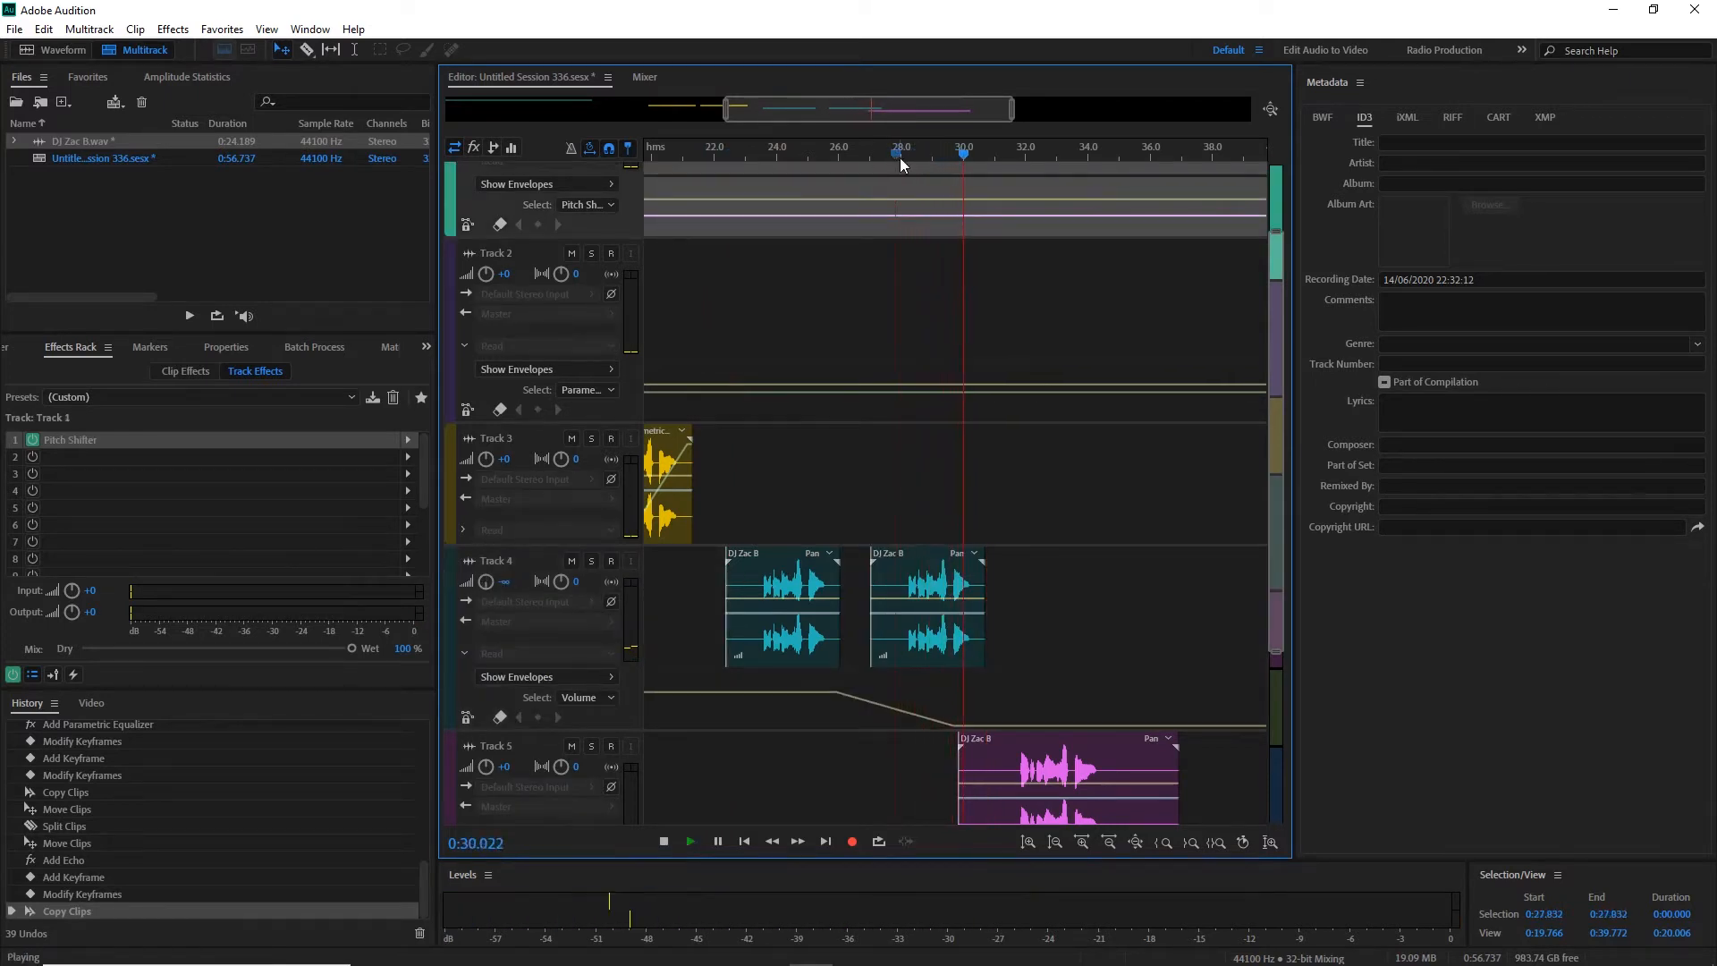
{"action": "key", "text": "space"}
{"action": "left_click", "coordinate": [923, 556]}
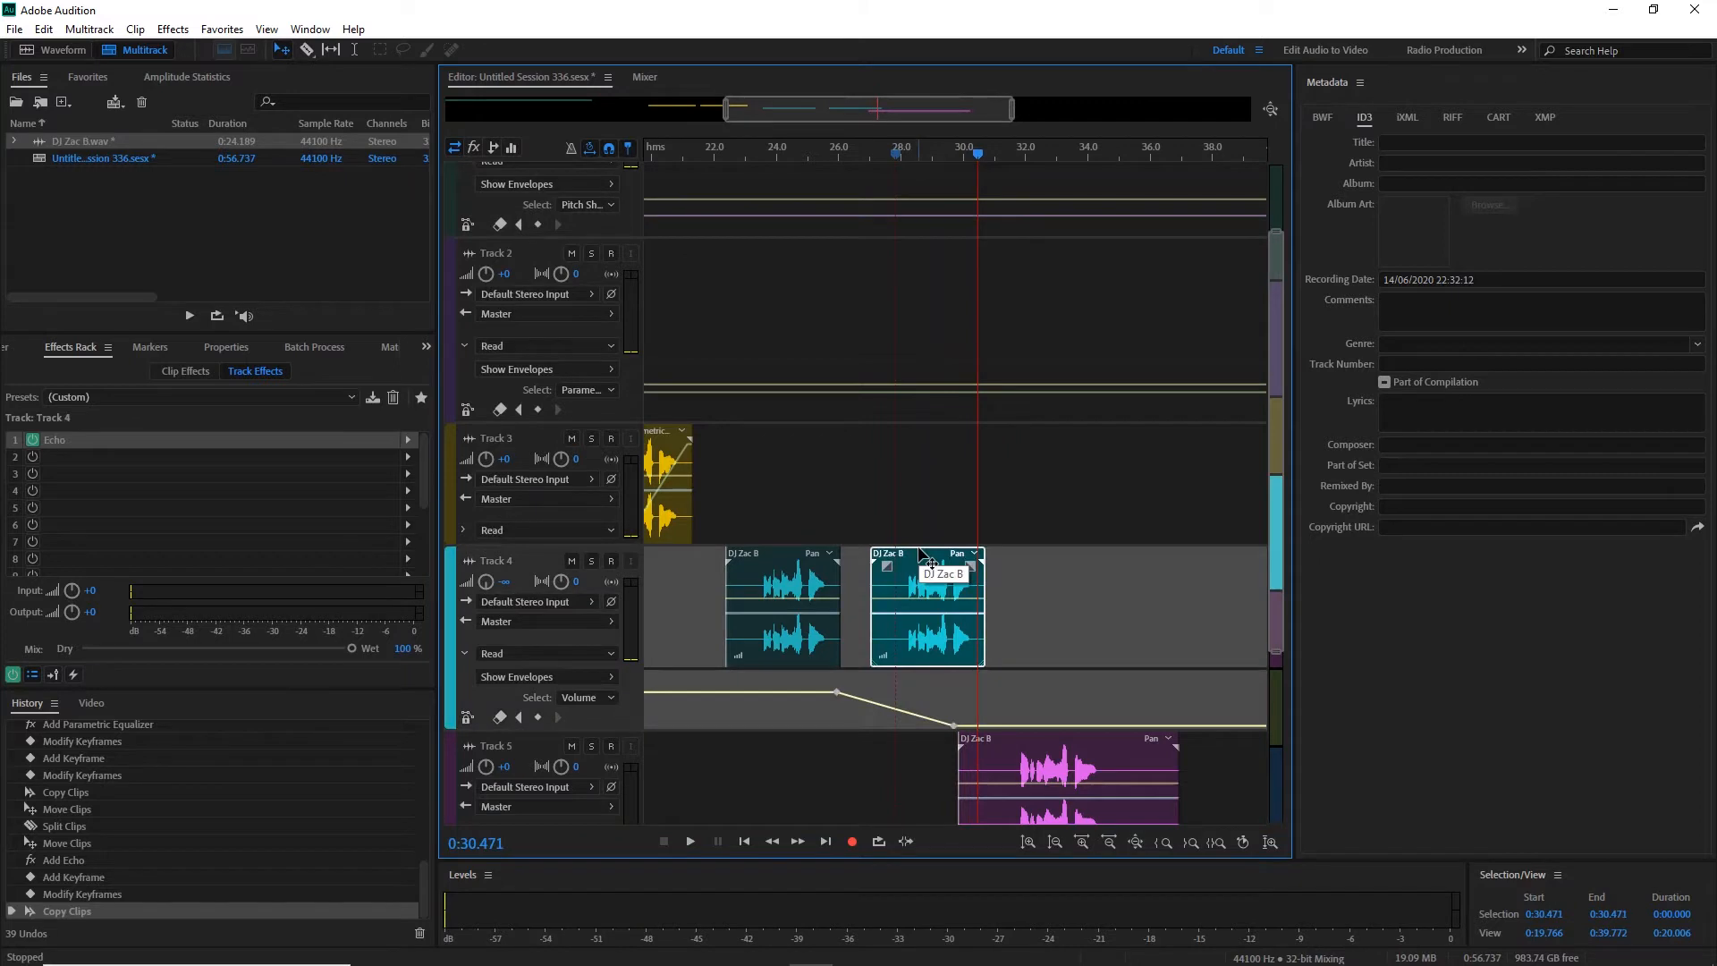
{"action": "key", "text": "Delete"}
Show Track 4's Echo Level (Left Channel) envelope, make it jump up from the bottom at about 0:24.9, and place the playhead at 0:23.383.
{"action": "left_click", "coordinate": [608, 679]}
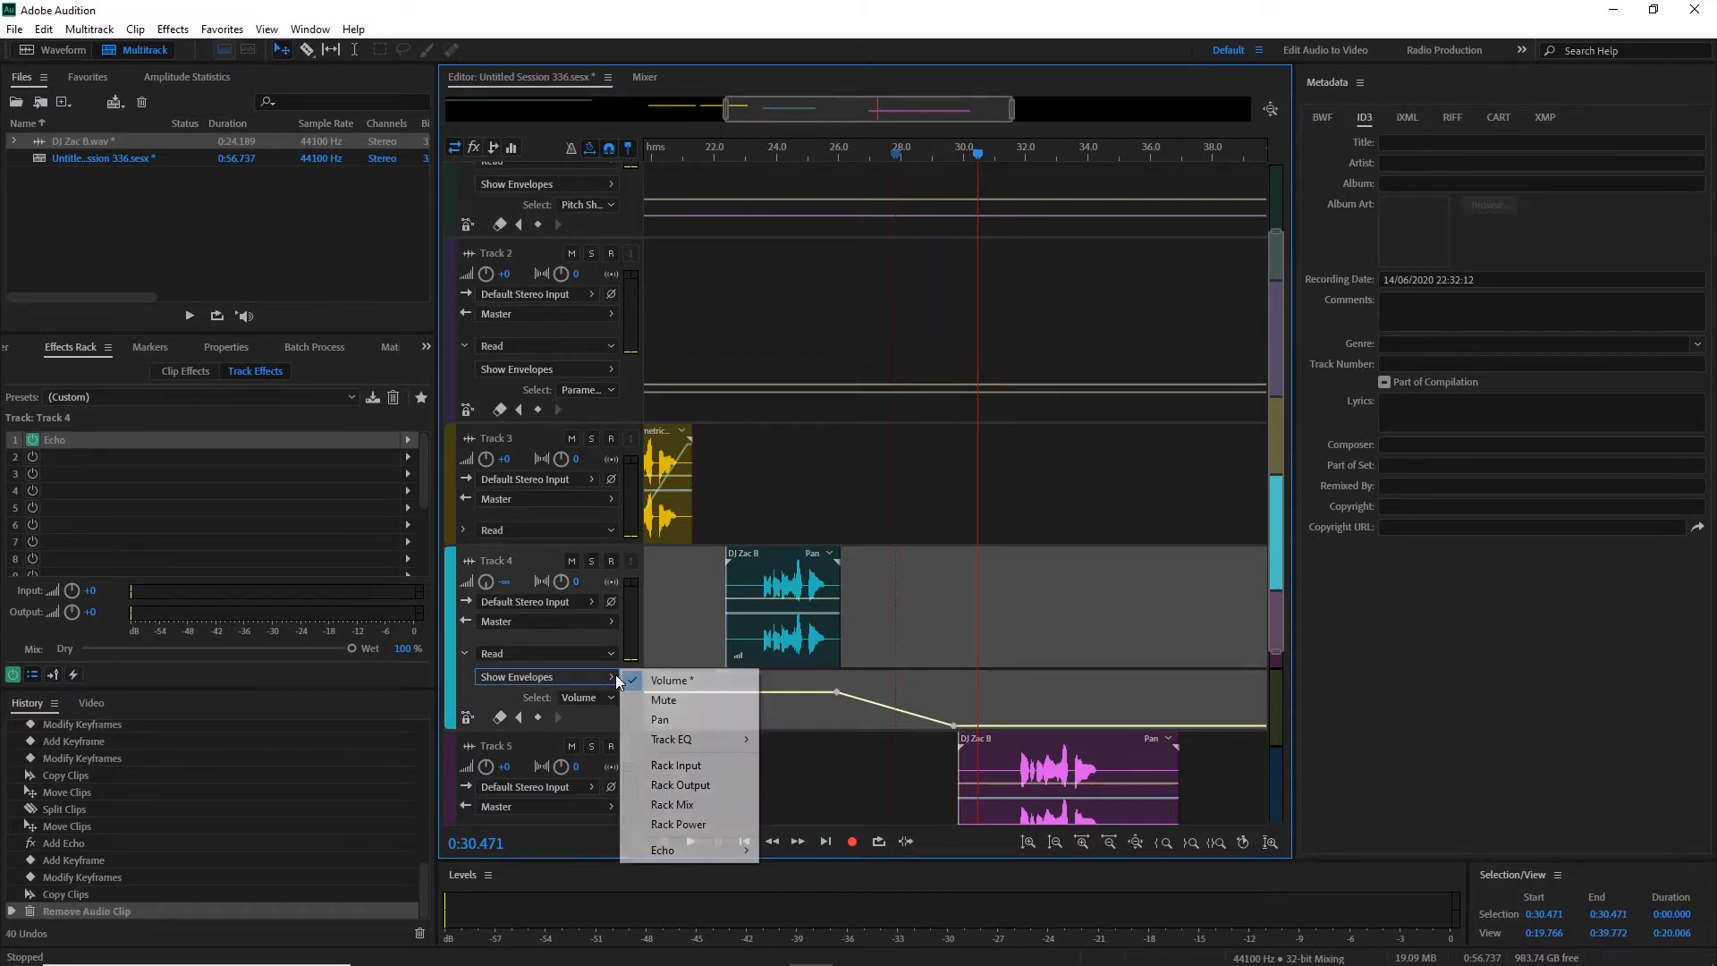
{"action": "mouse_move", "coordinate": [664, 858]}
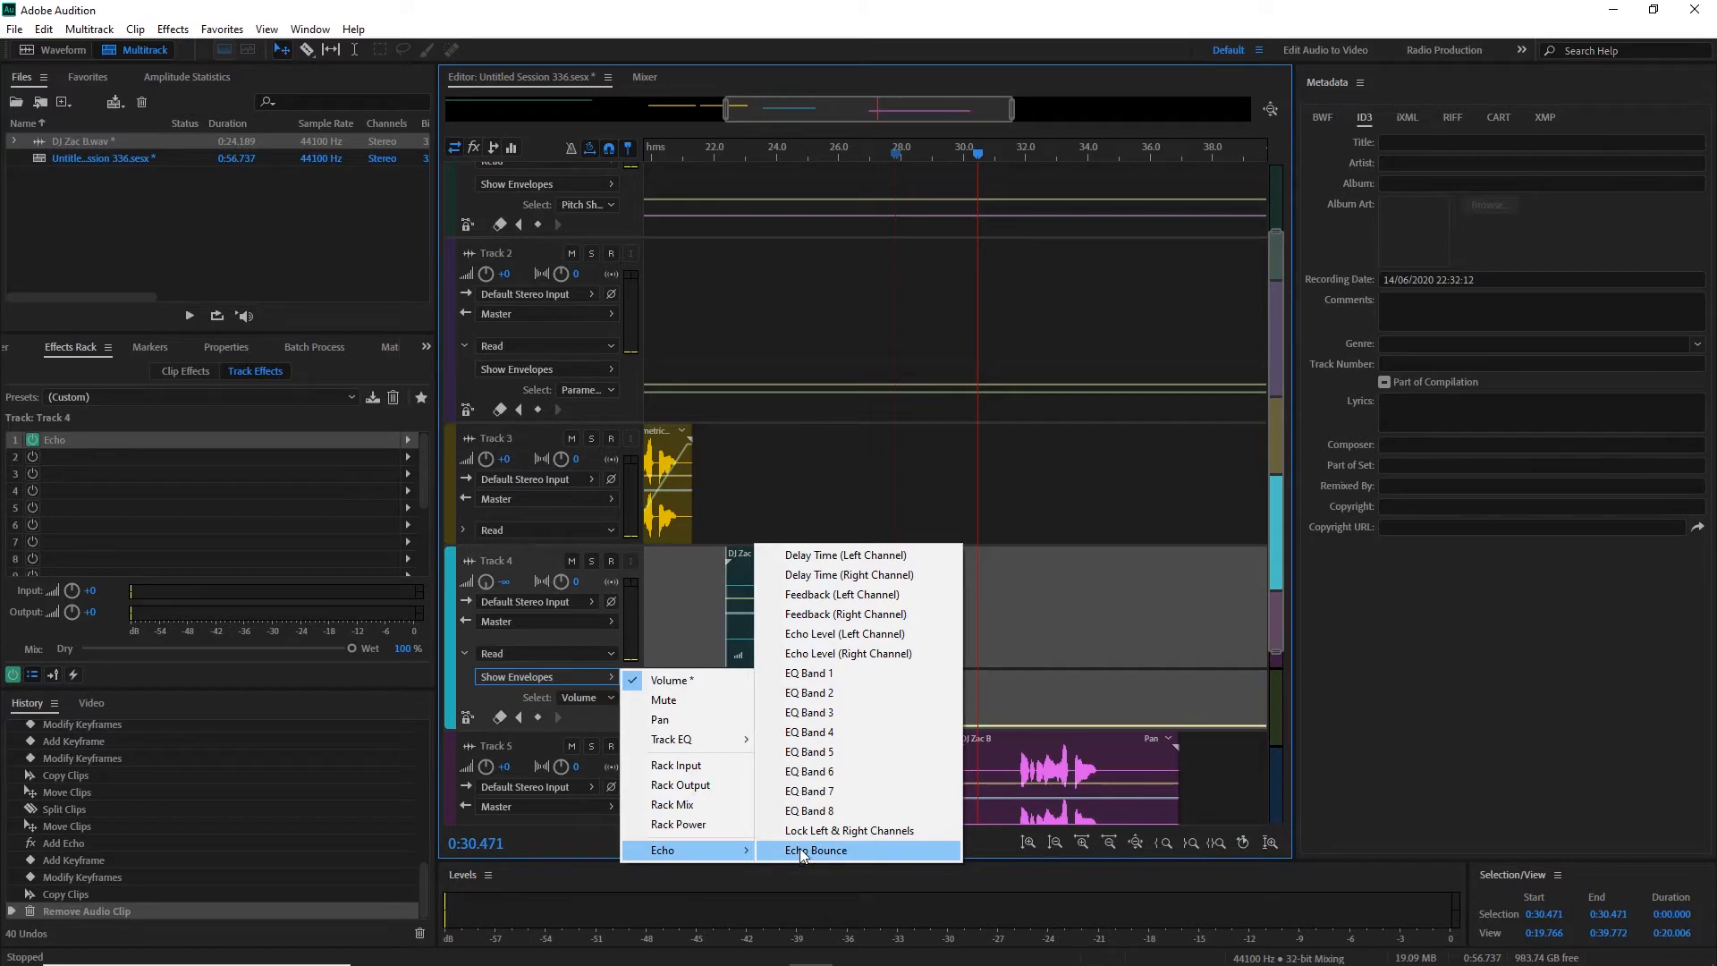
{"action": "left_click", "coordinate": [837, 642]}
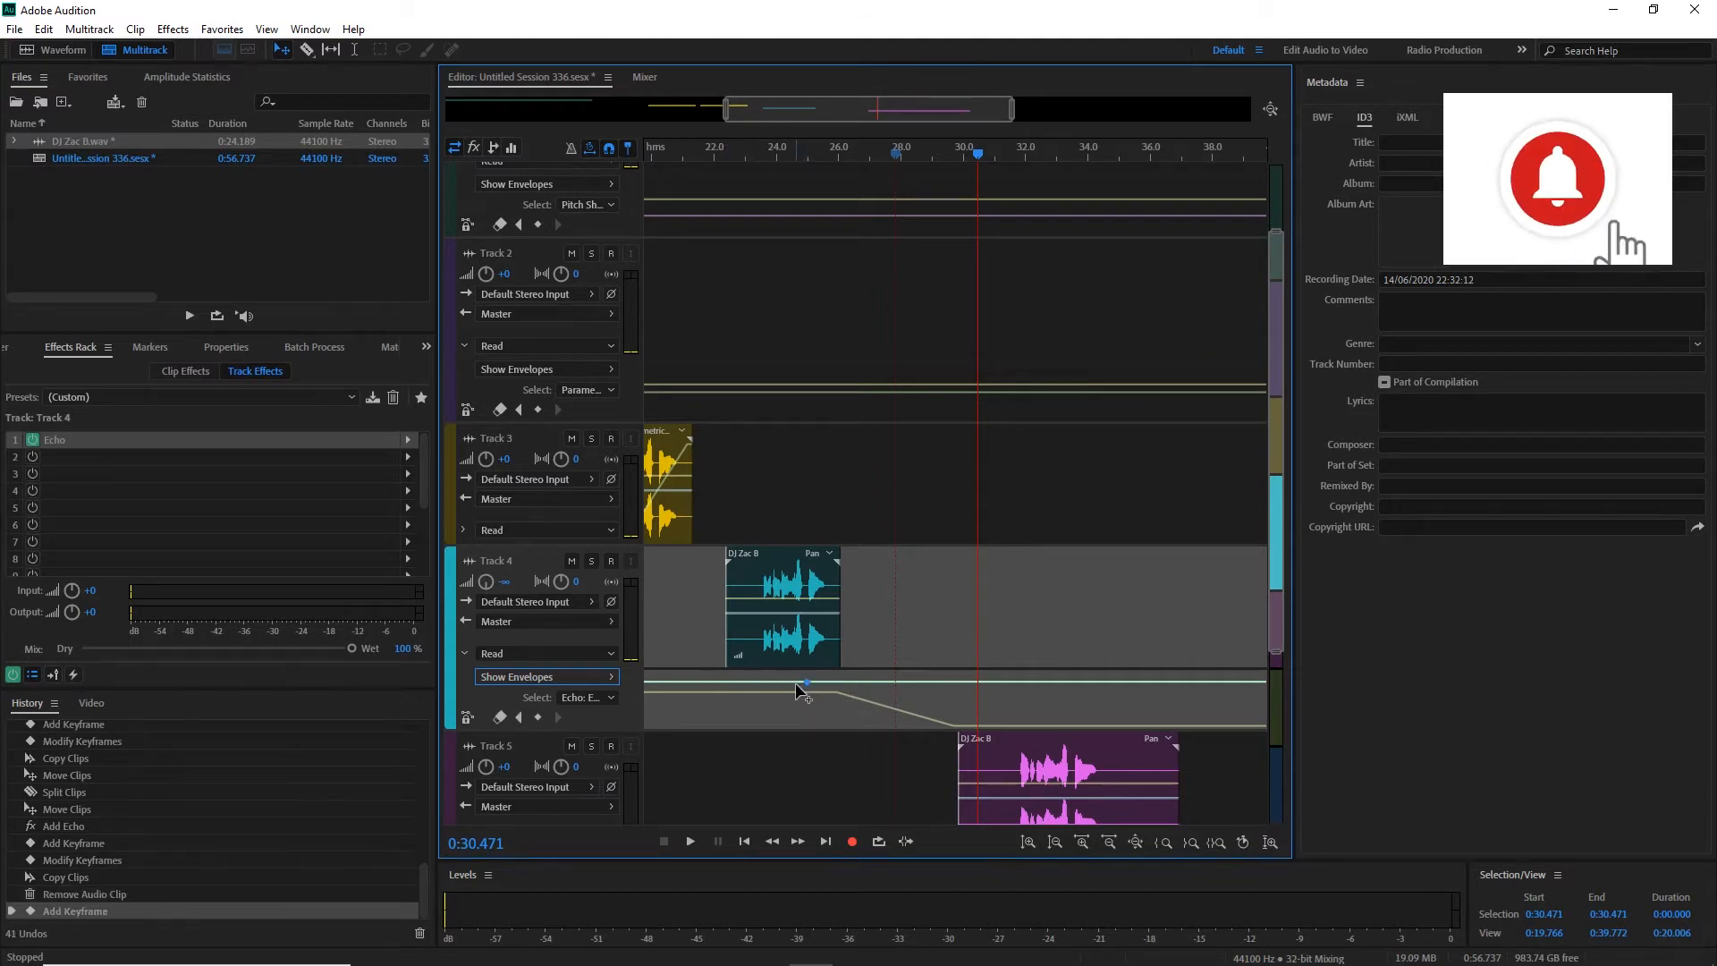
{"action": "left_click_drag", "start_coordinate": [805, 681], "coordinate": [803, 747]}
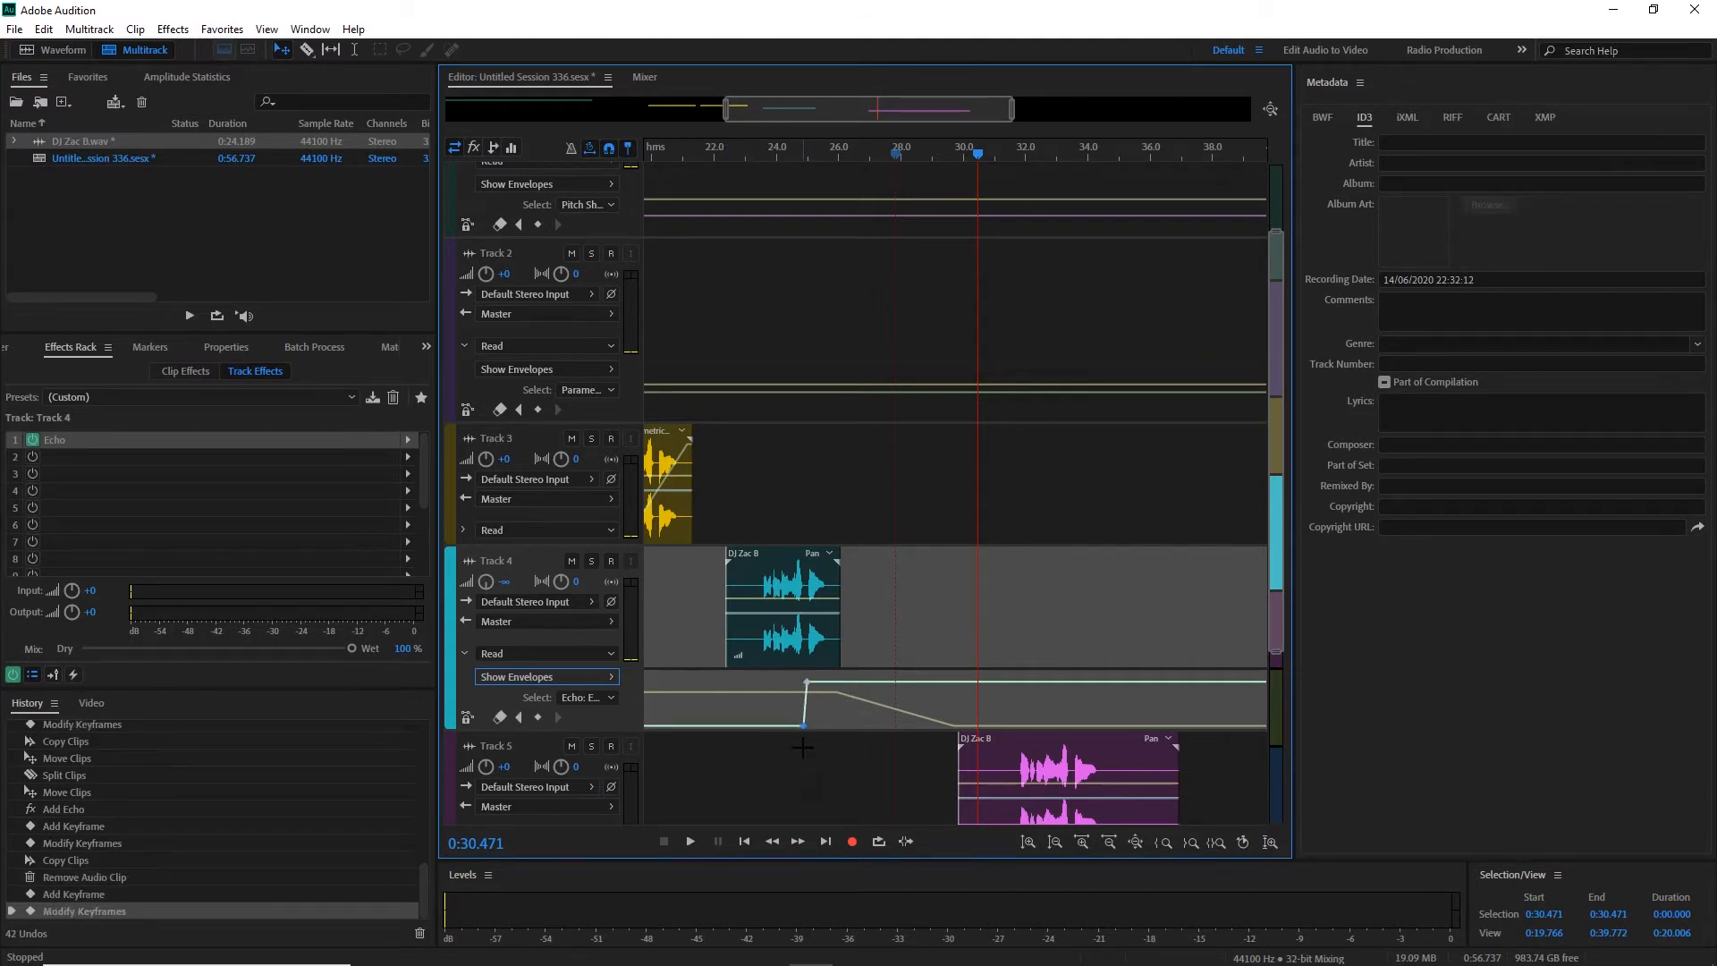
{"action": "left_click", "coordinate": [757, 154]}
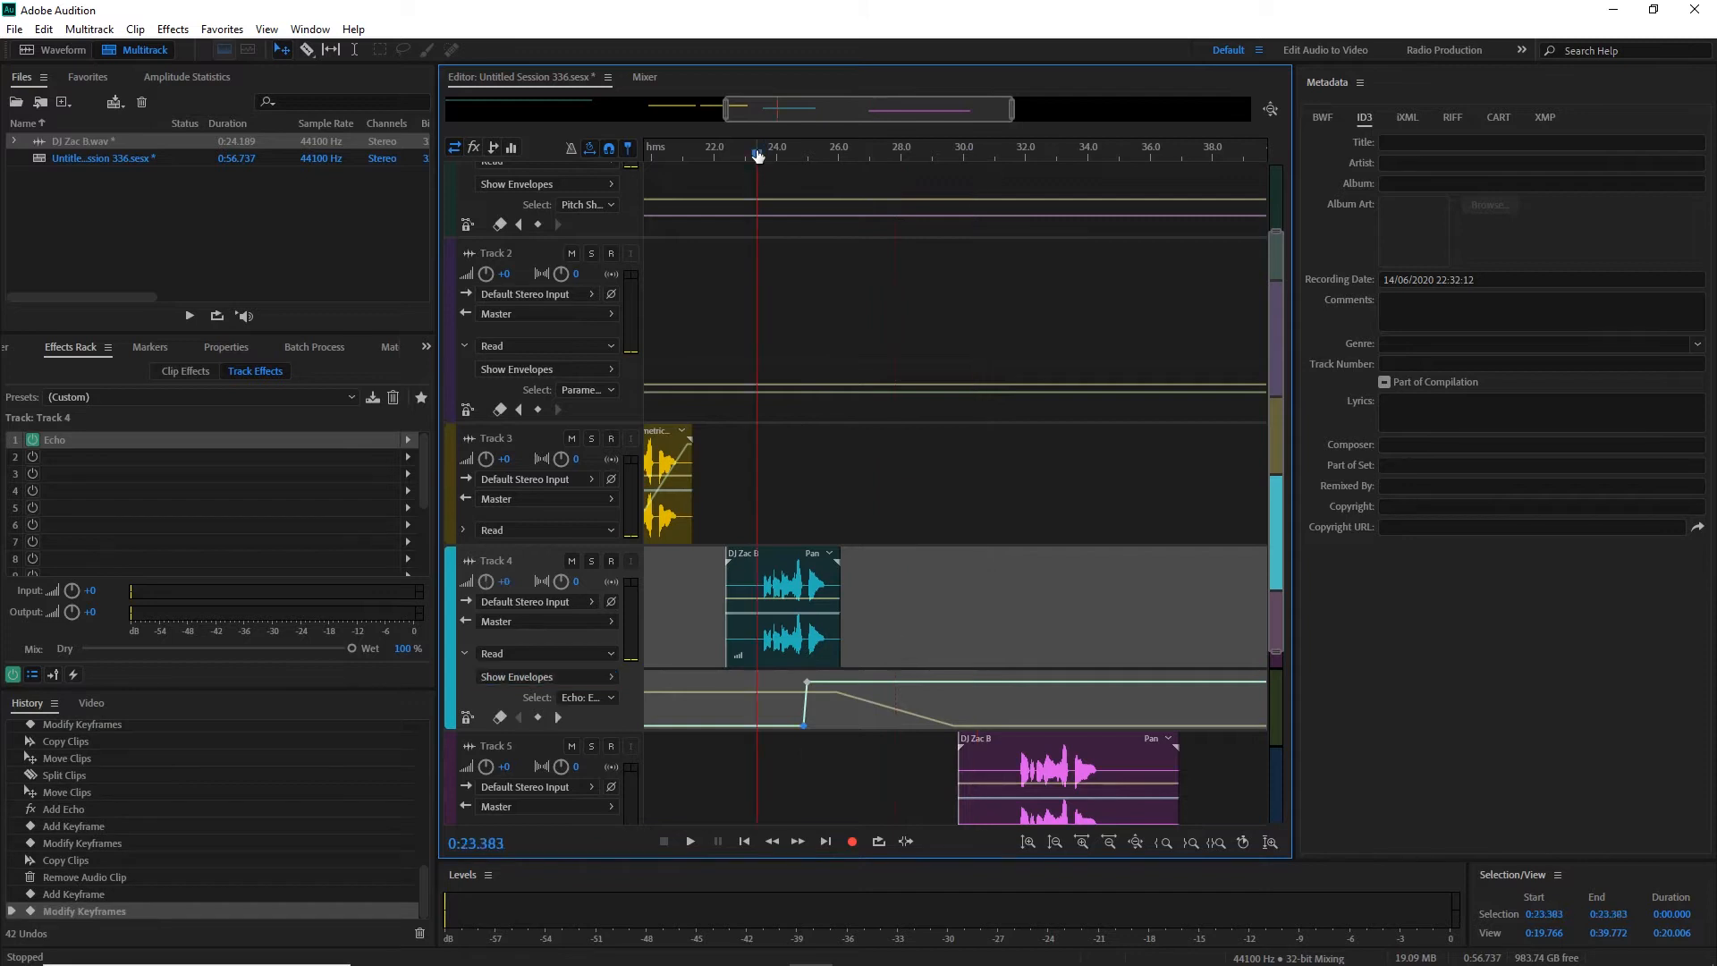
Play Track 4 from 0:23.383, and make its Echo Level (Right Channel) envelope jump up from the bottom at about 0:24.9.
{"action": "key", "text": "space"}
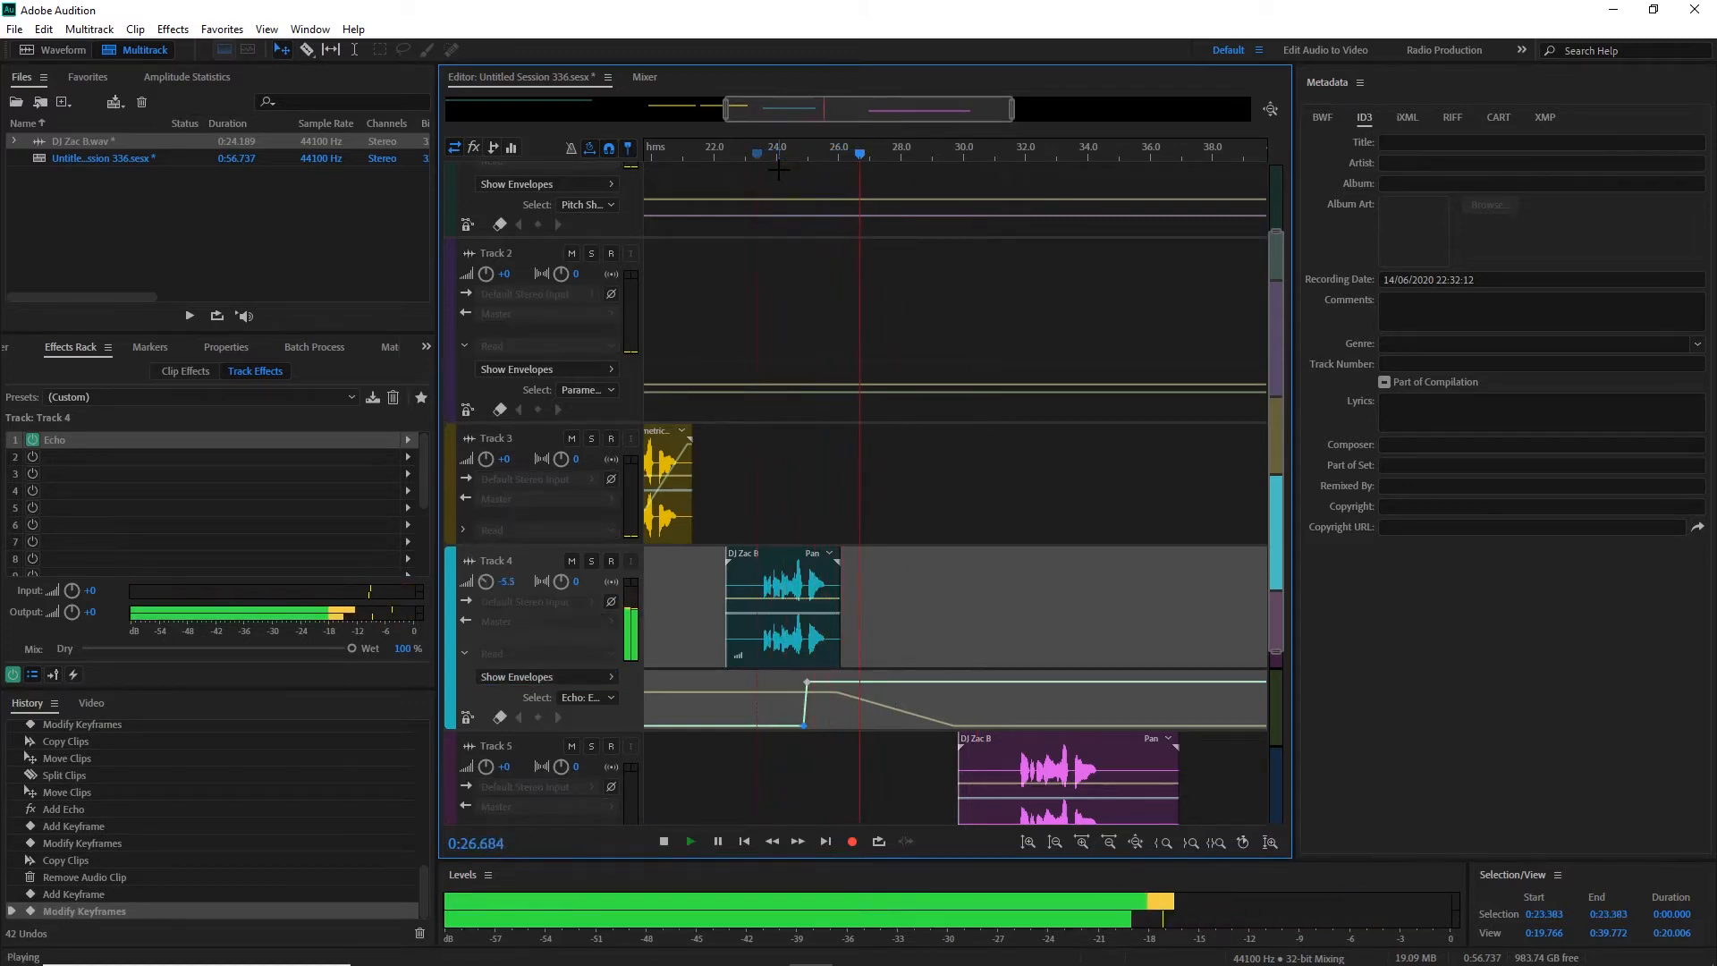
{"action": "key", "text": "space"}
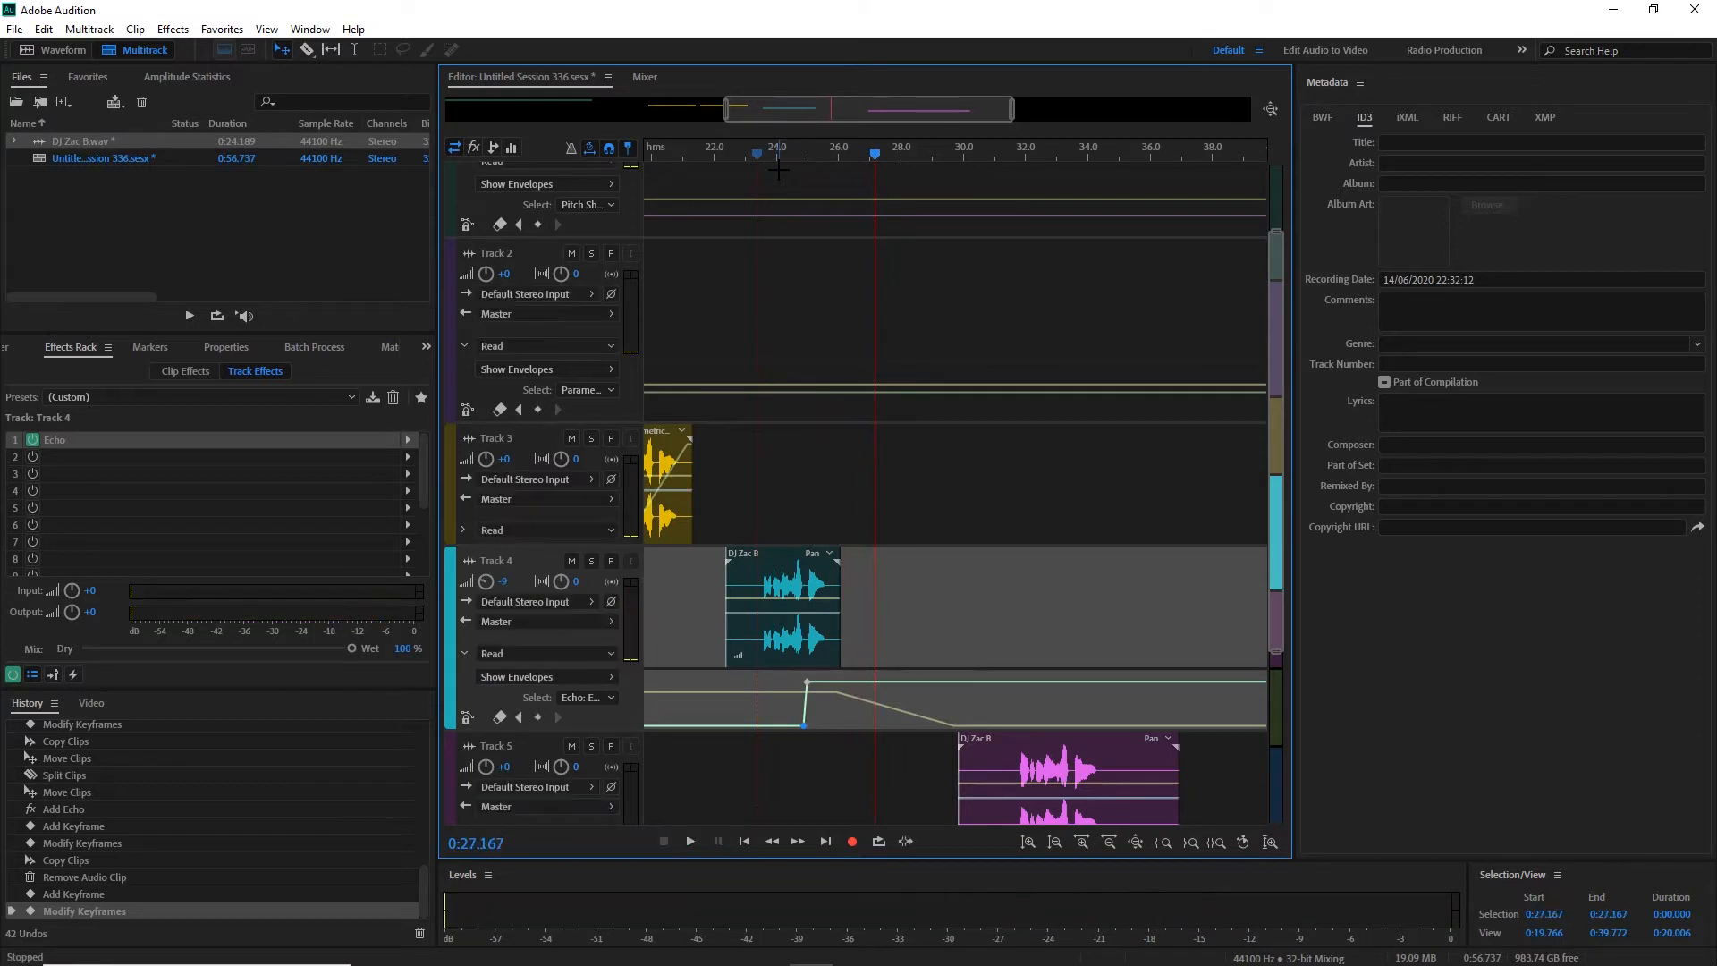
{"action": "left_click", "coordinate": [608, 684]}
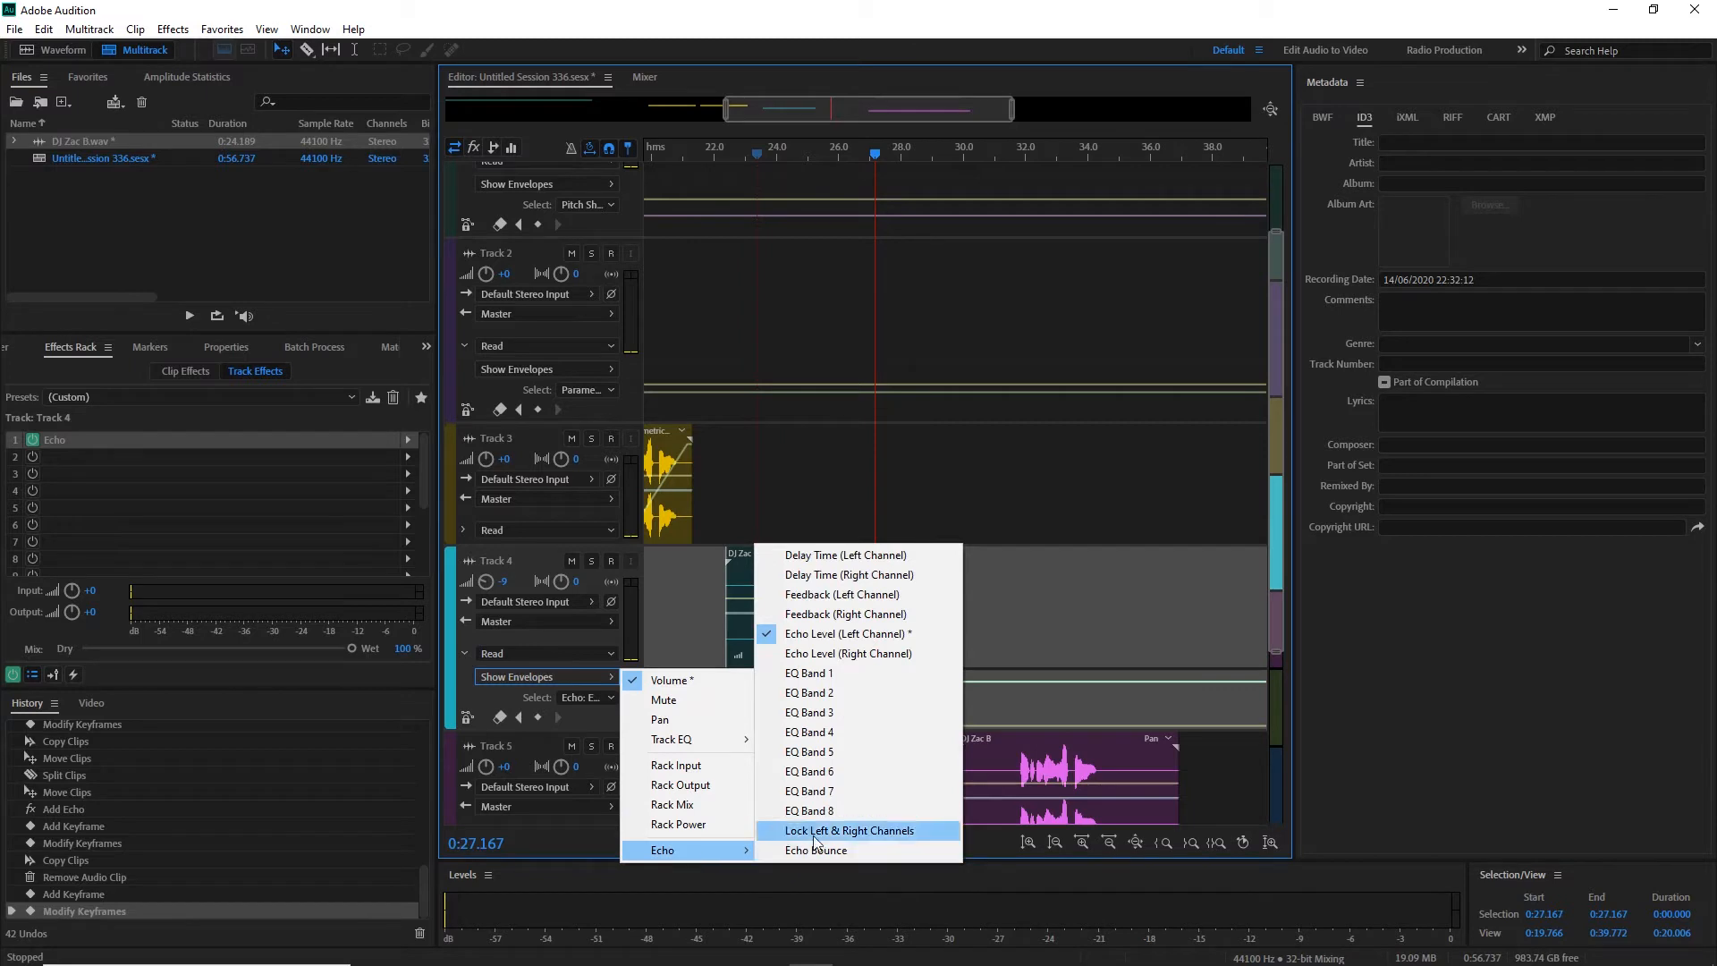
{"action": "left_click", "coordinate": [839, 653]}
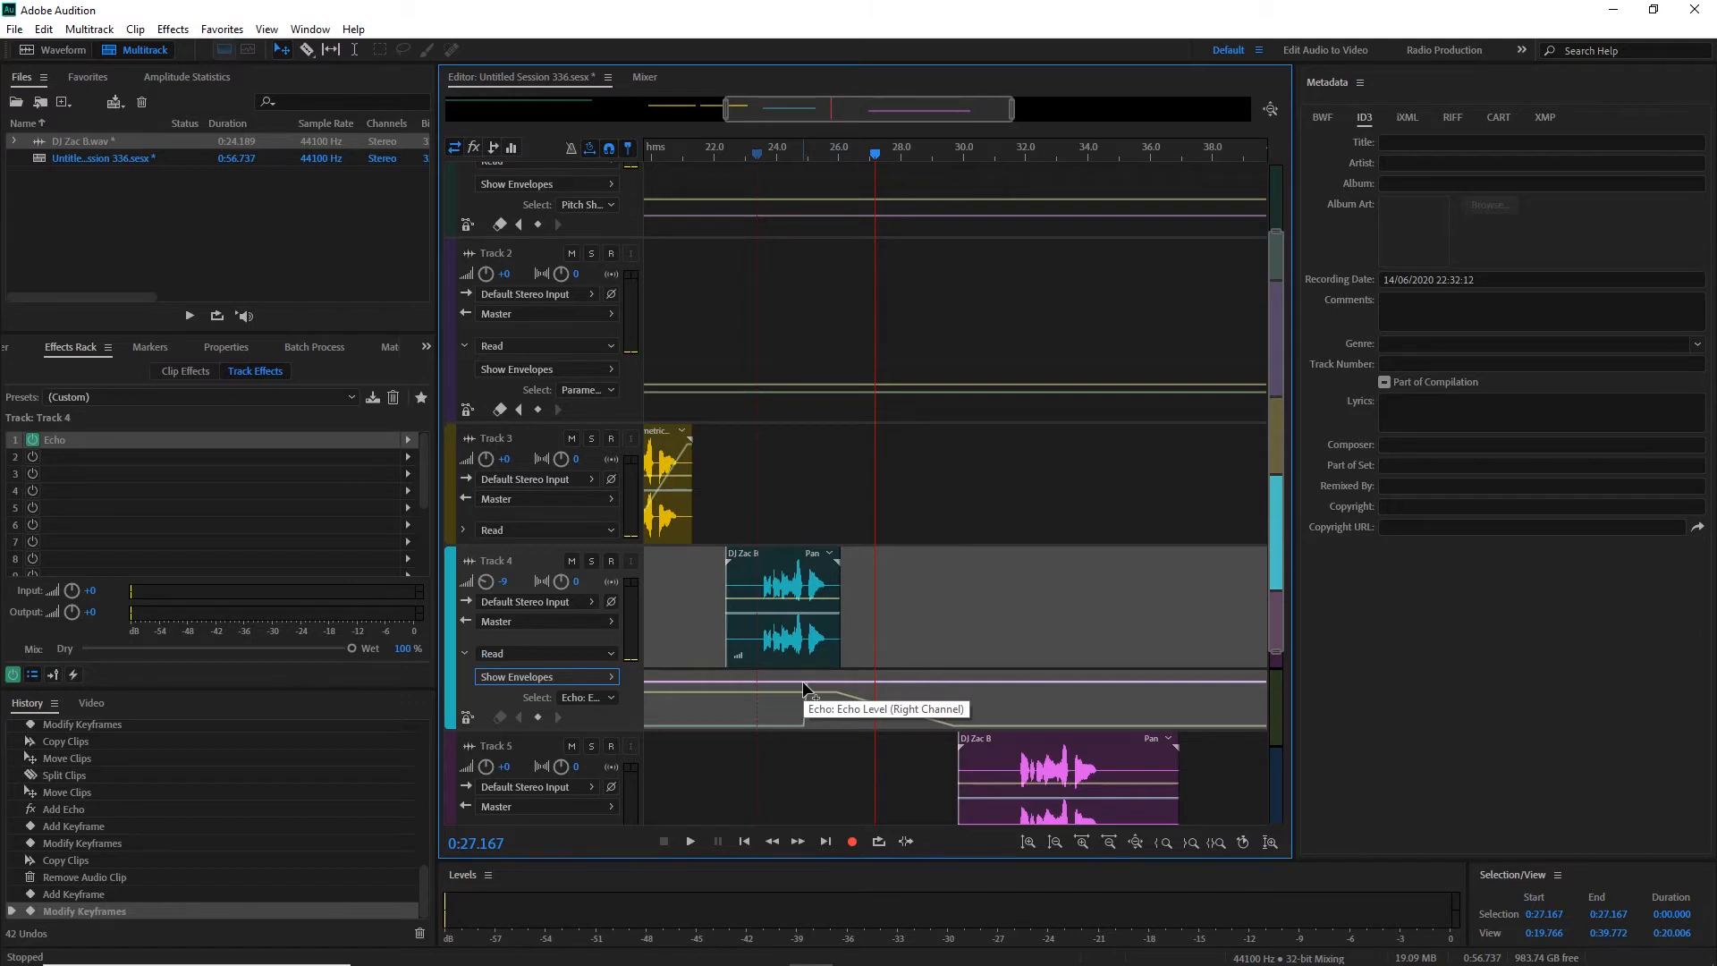
{"action": "left_click", "coordinate": [805, 680]}
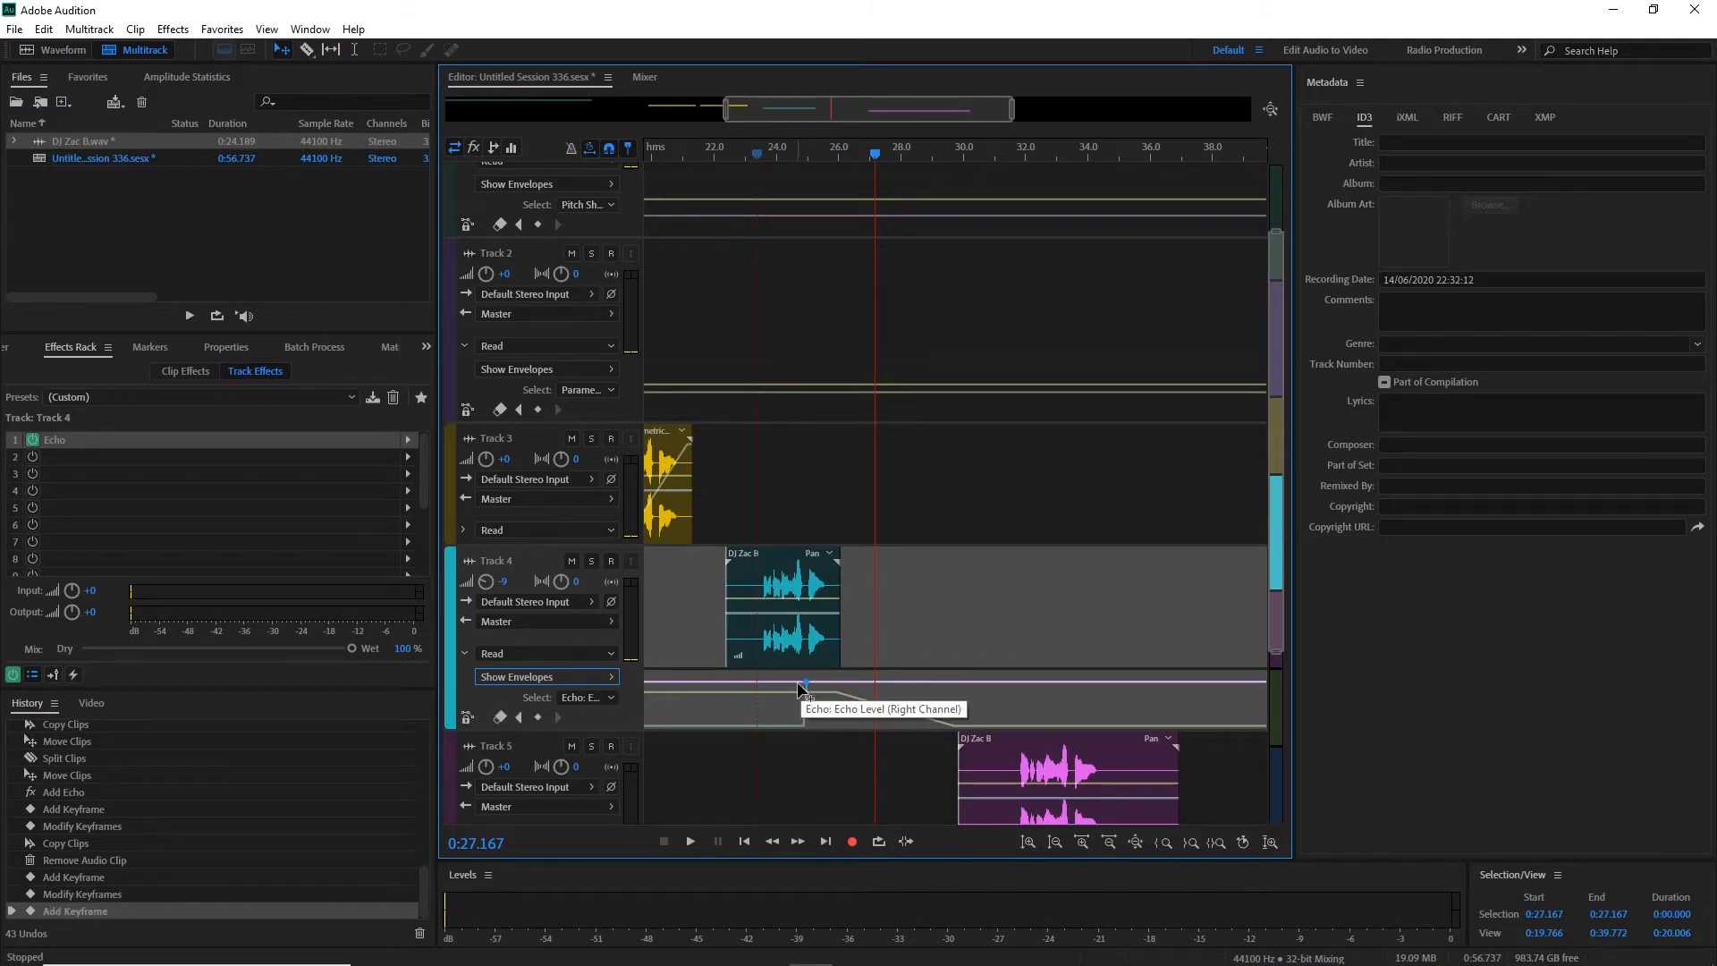
{"action": "left_click_drag", "start_coordinate": [796, 682], "coordinate": [802, 754]}
Play back Track 4 from 0:22.464 until the echo has faded, and stop at about 0:29.8.
{"action": "left_click", "coordinate": [728, 157]}
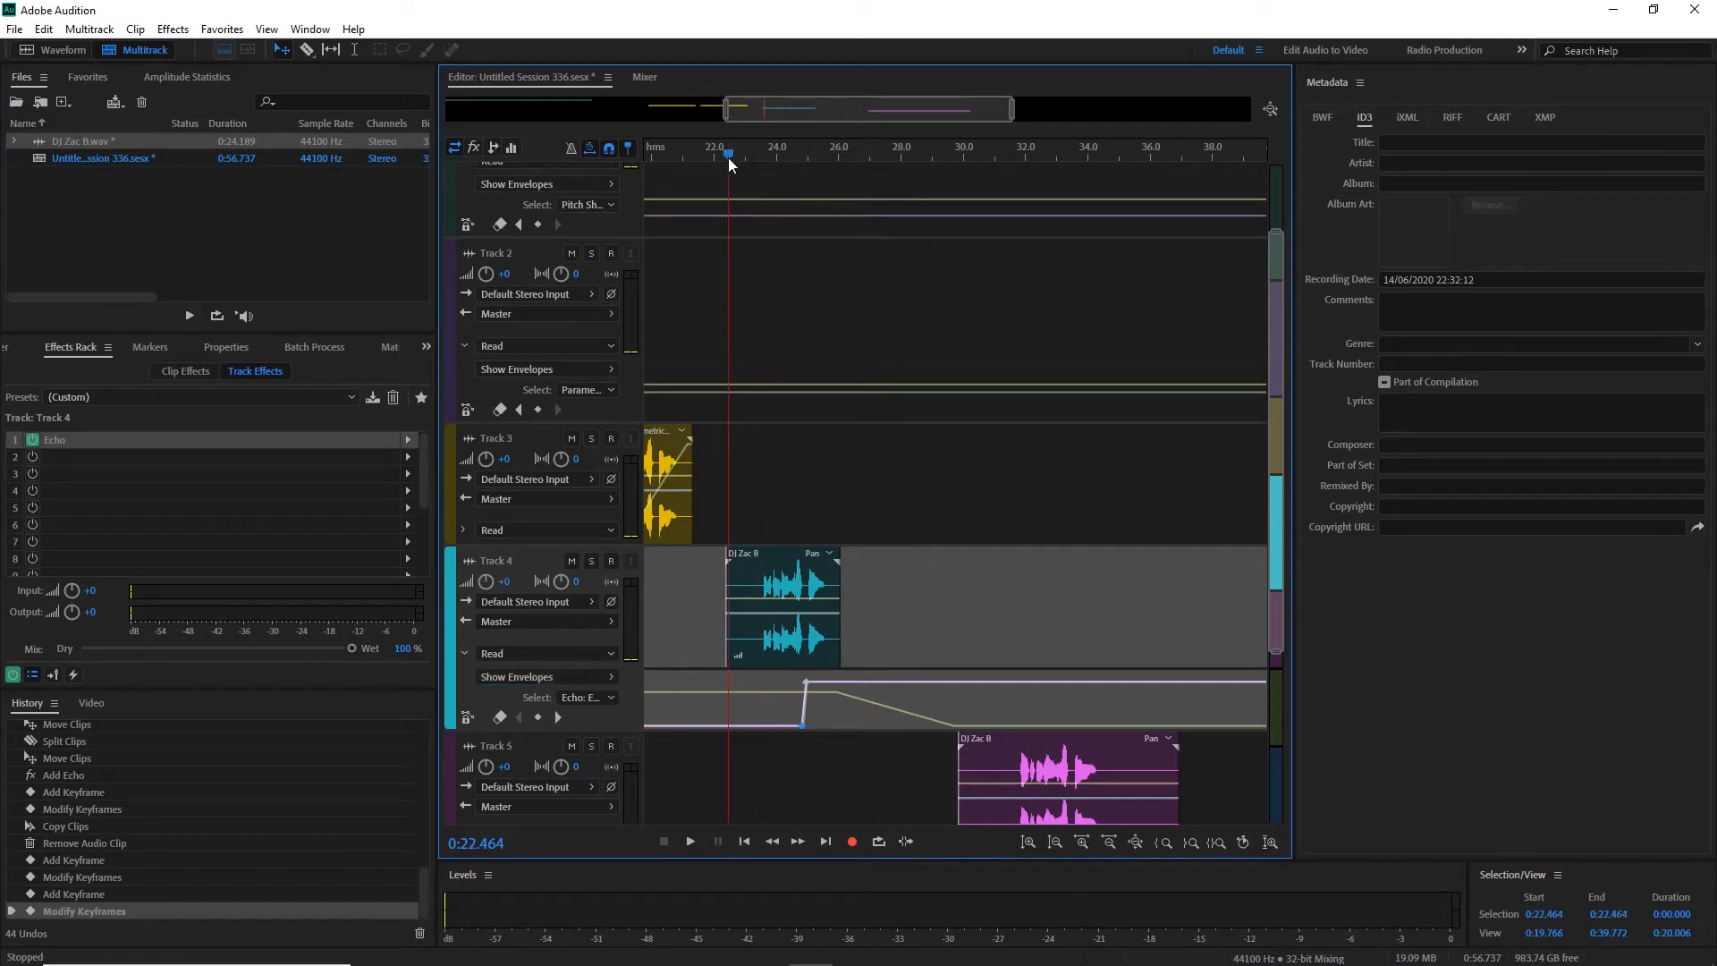
{"action": "key", "text": "space"}
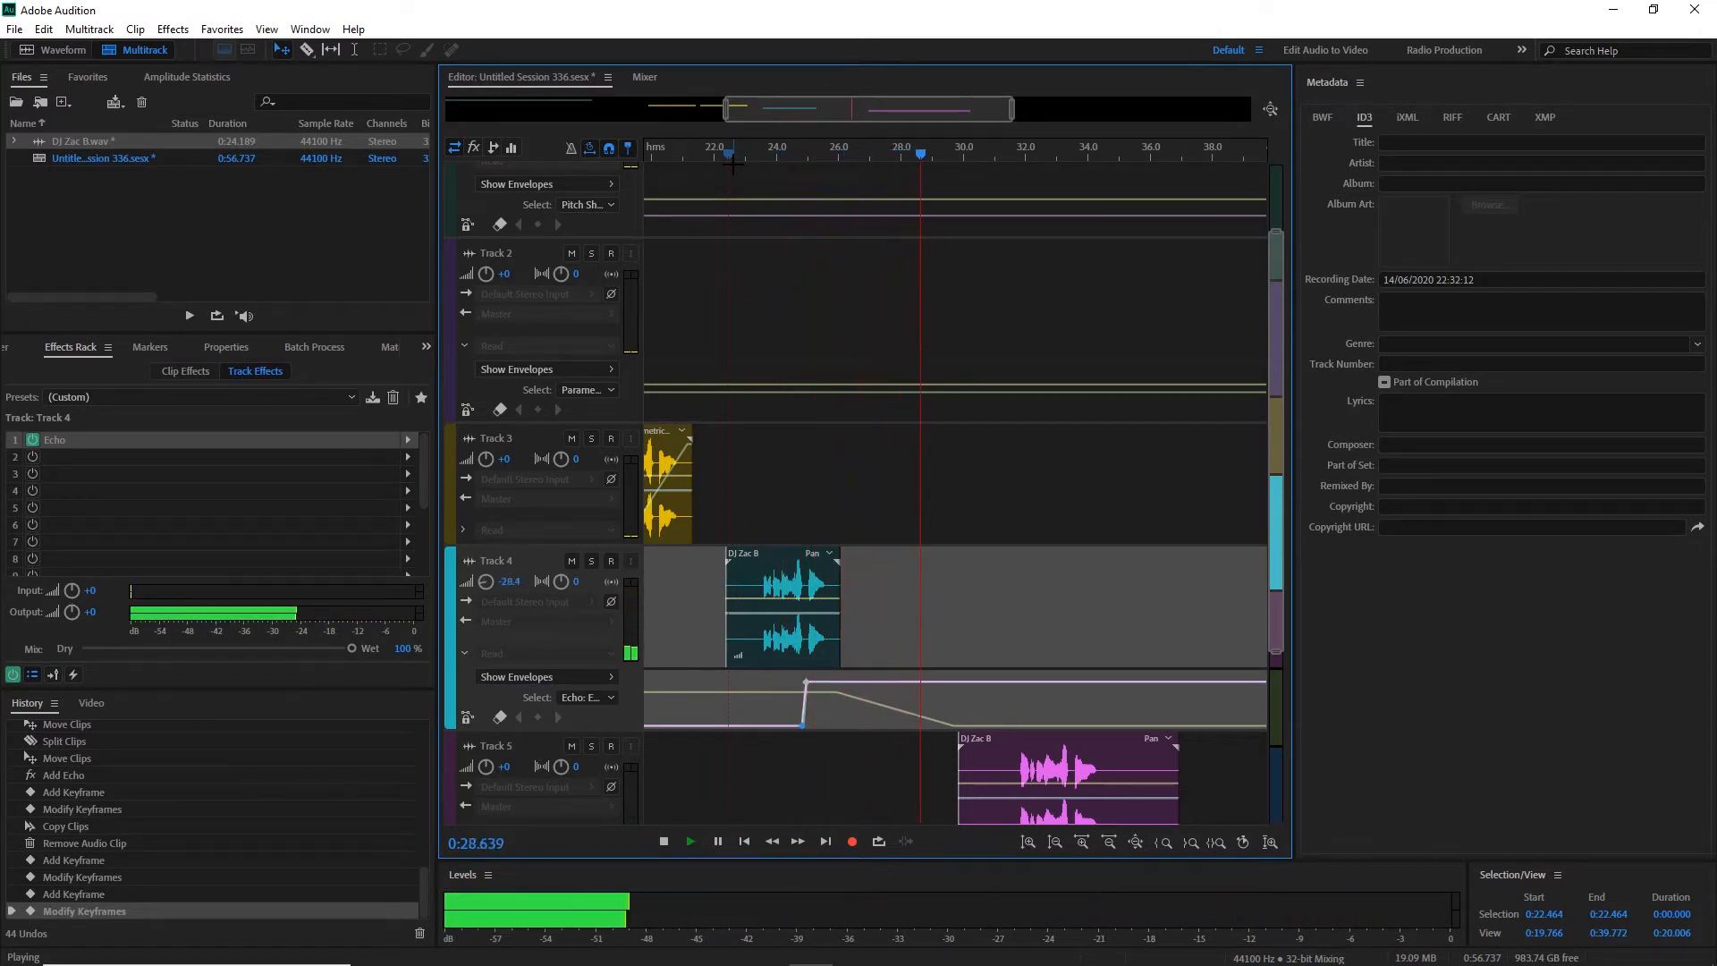
{"action": "key", "text": "space"}
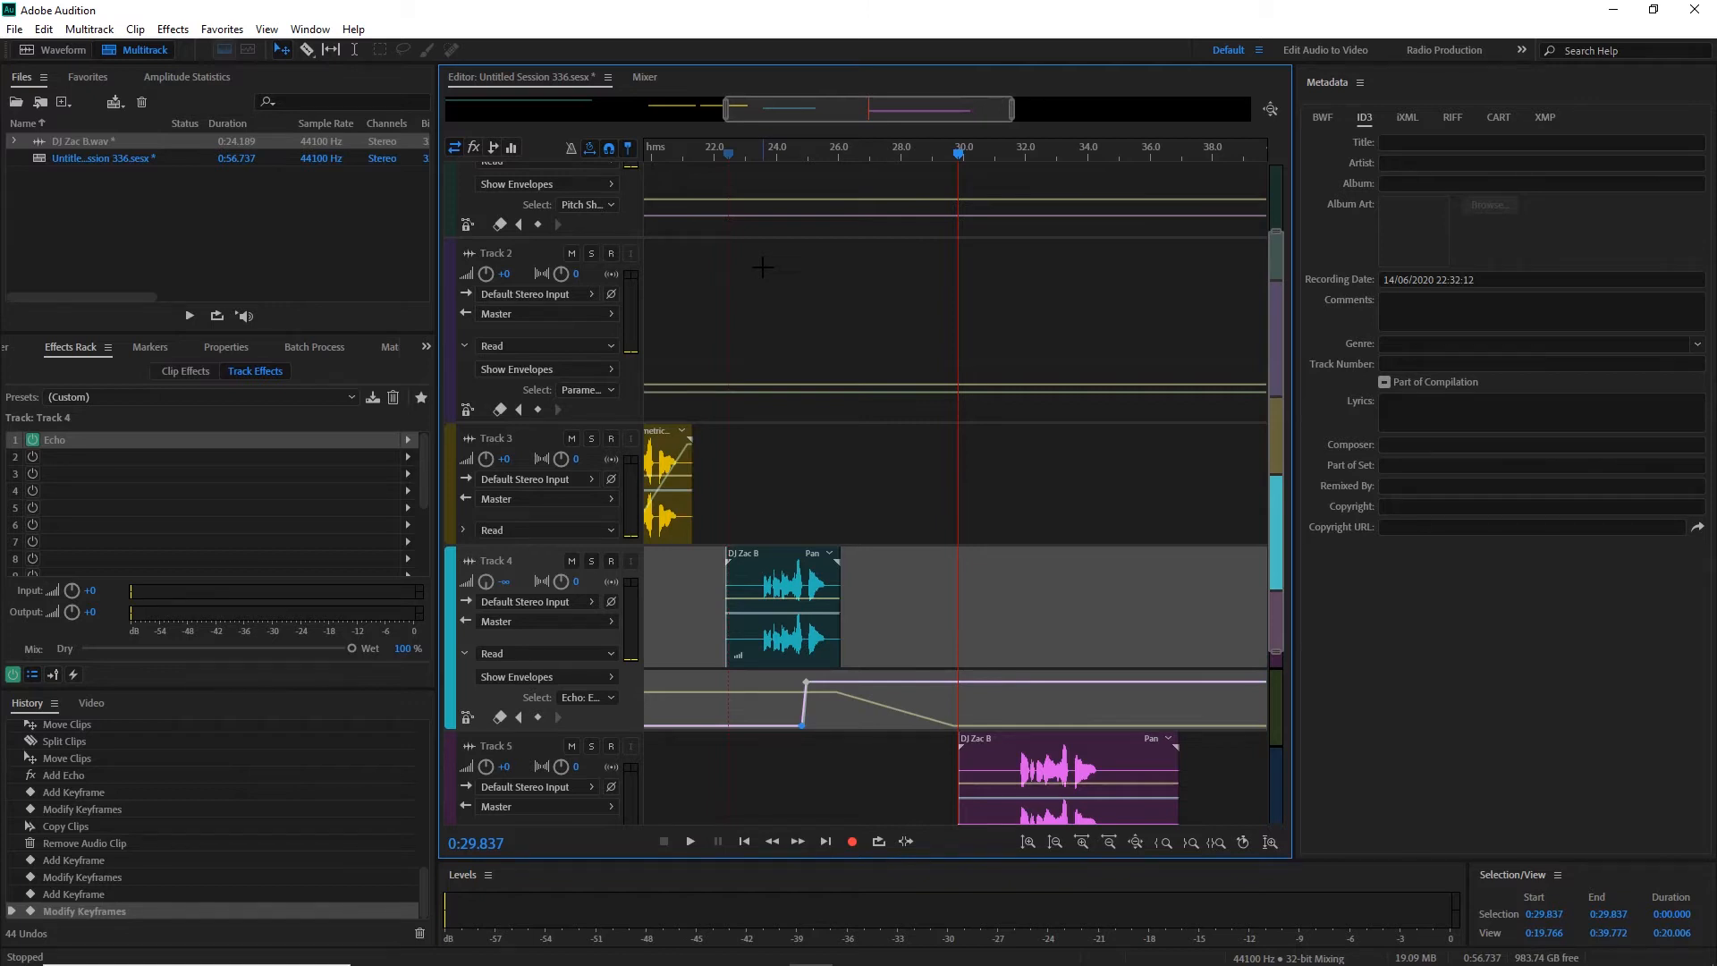
Place the playhead at 0:31.707 and add an Echo clip effect to the Track 5 clip.
{"action": "left_click", "coordinate": [1017, 157]}
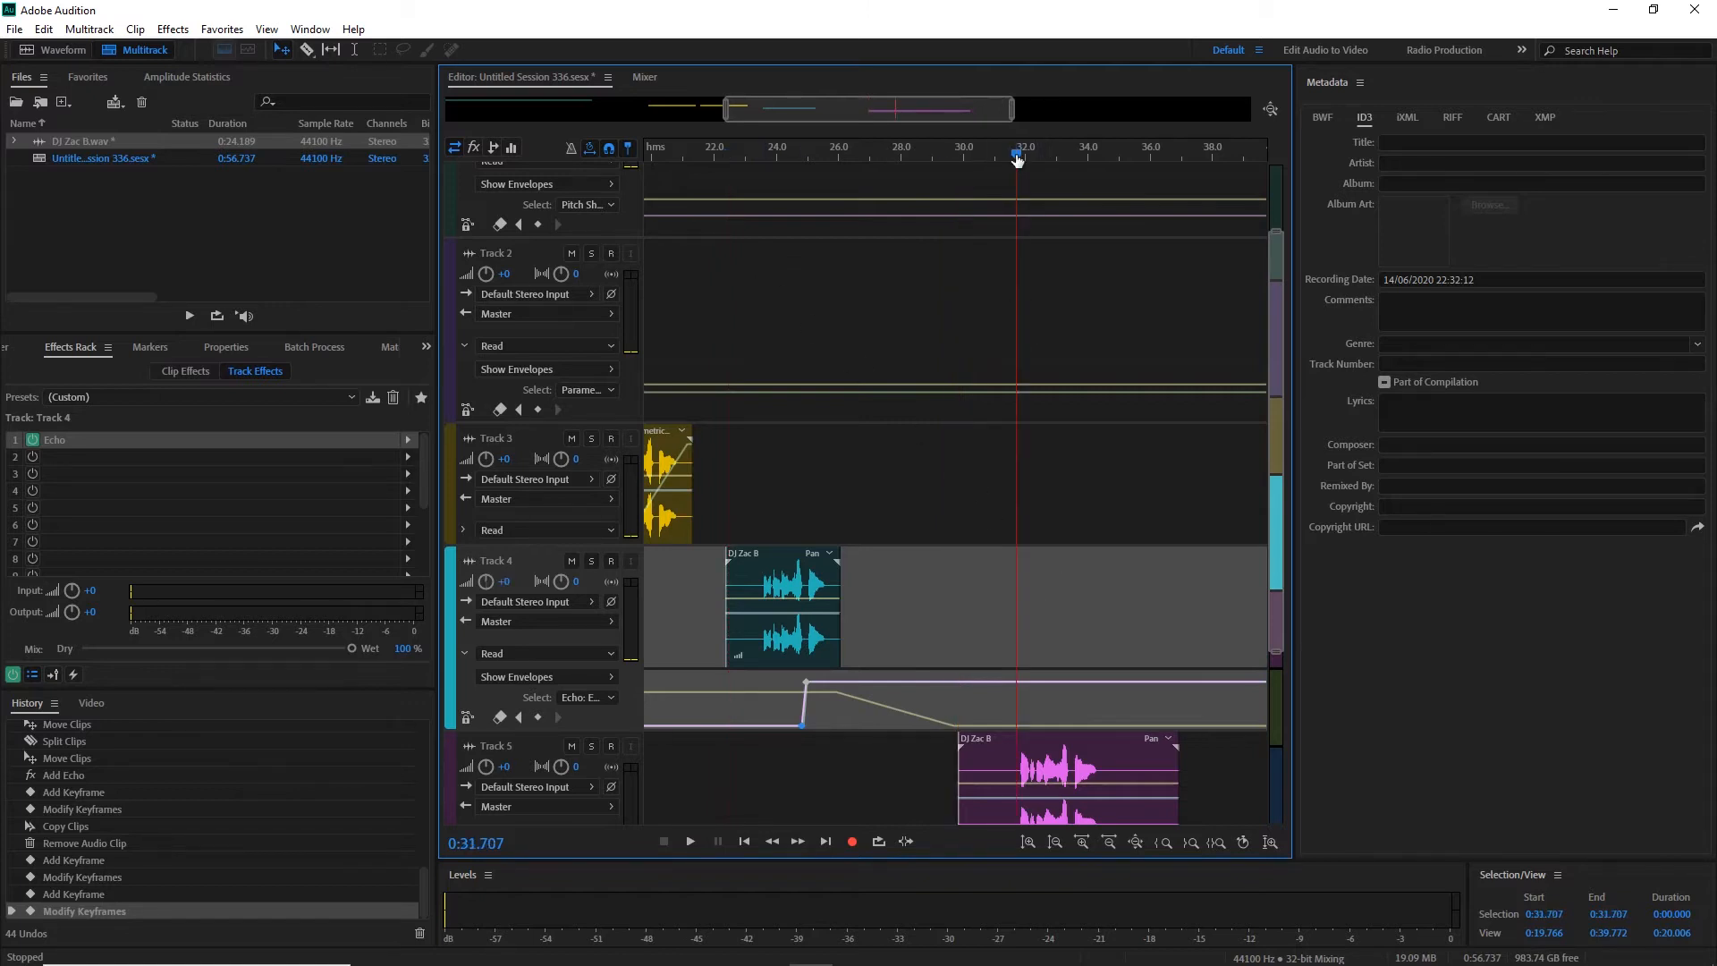
{"action": "key", "text": "="}
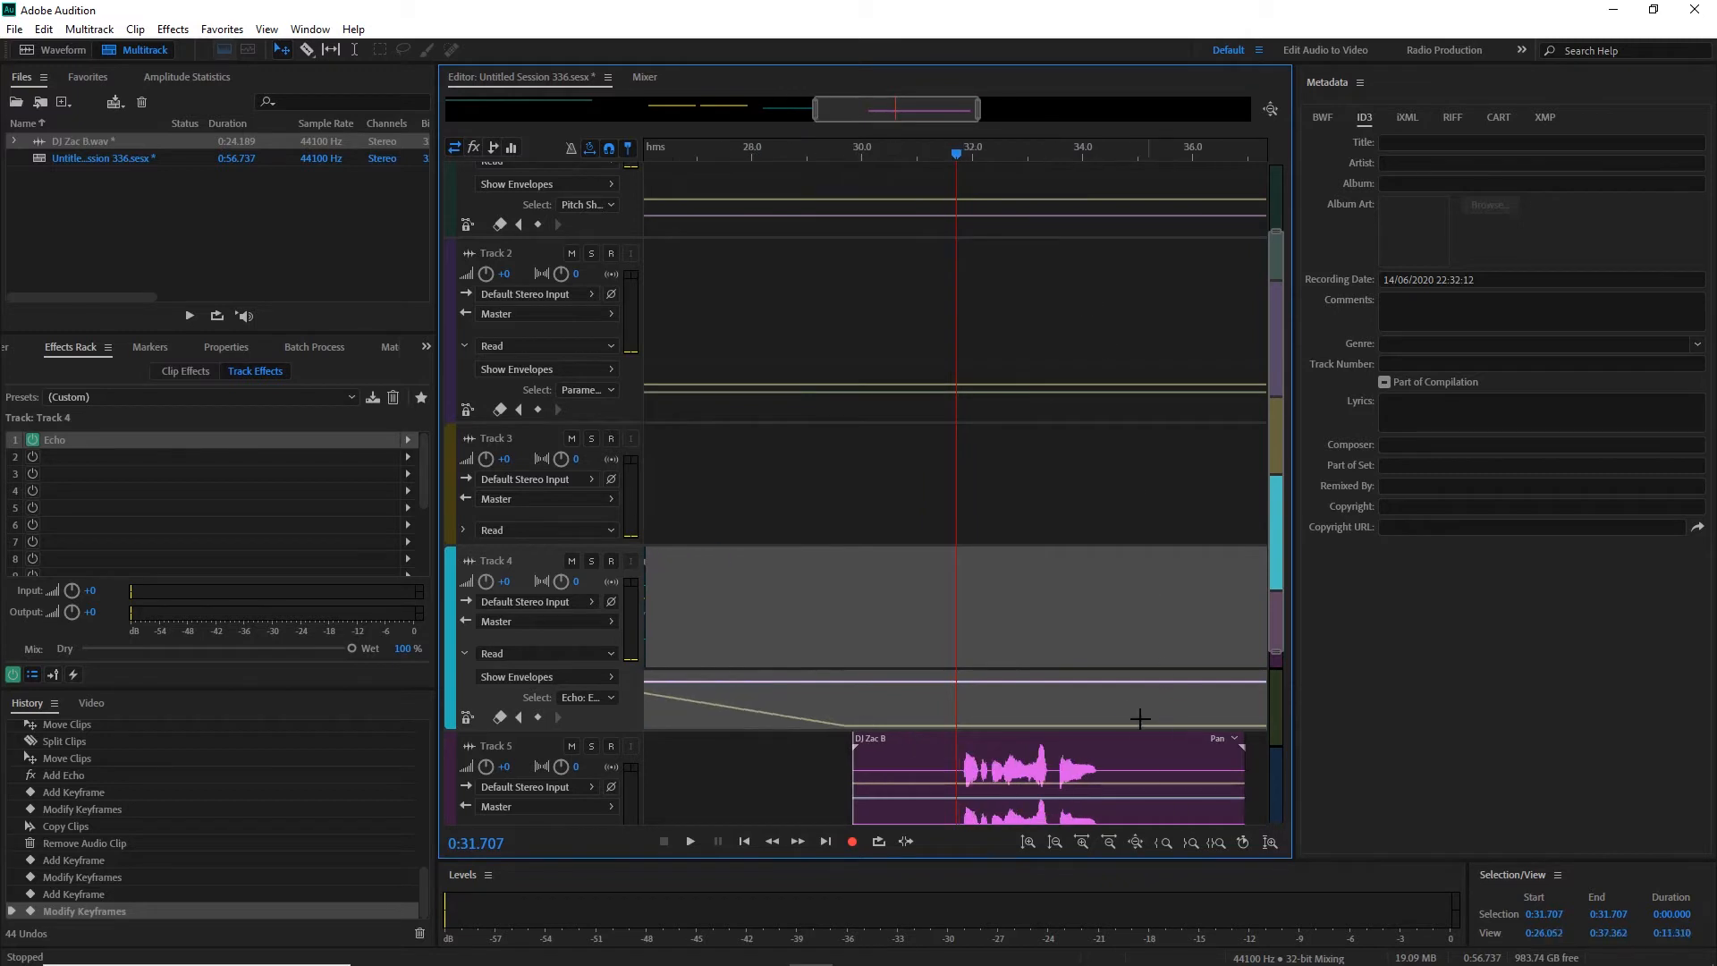
{"action": "left_click", "coordinate": [1040, 762]}
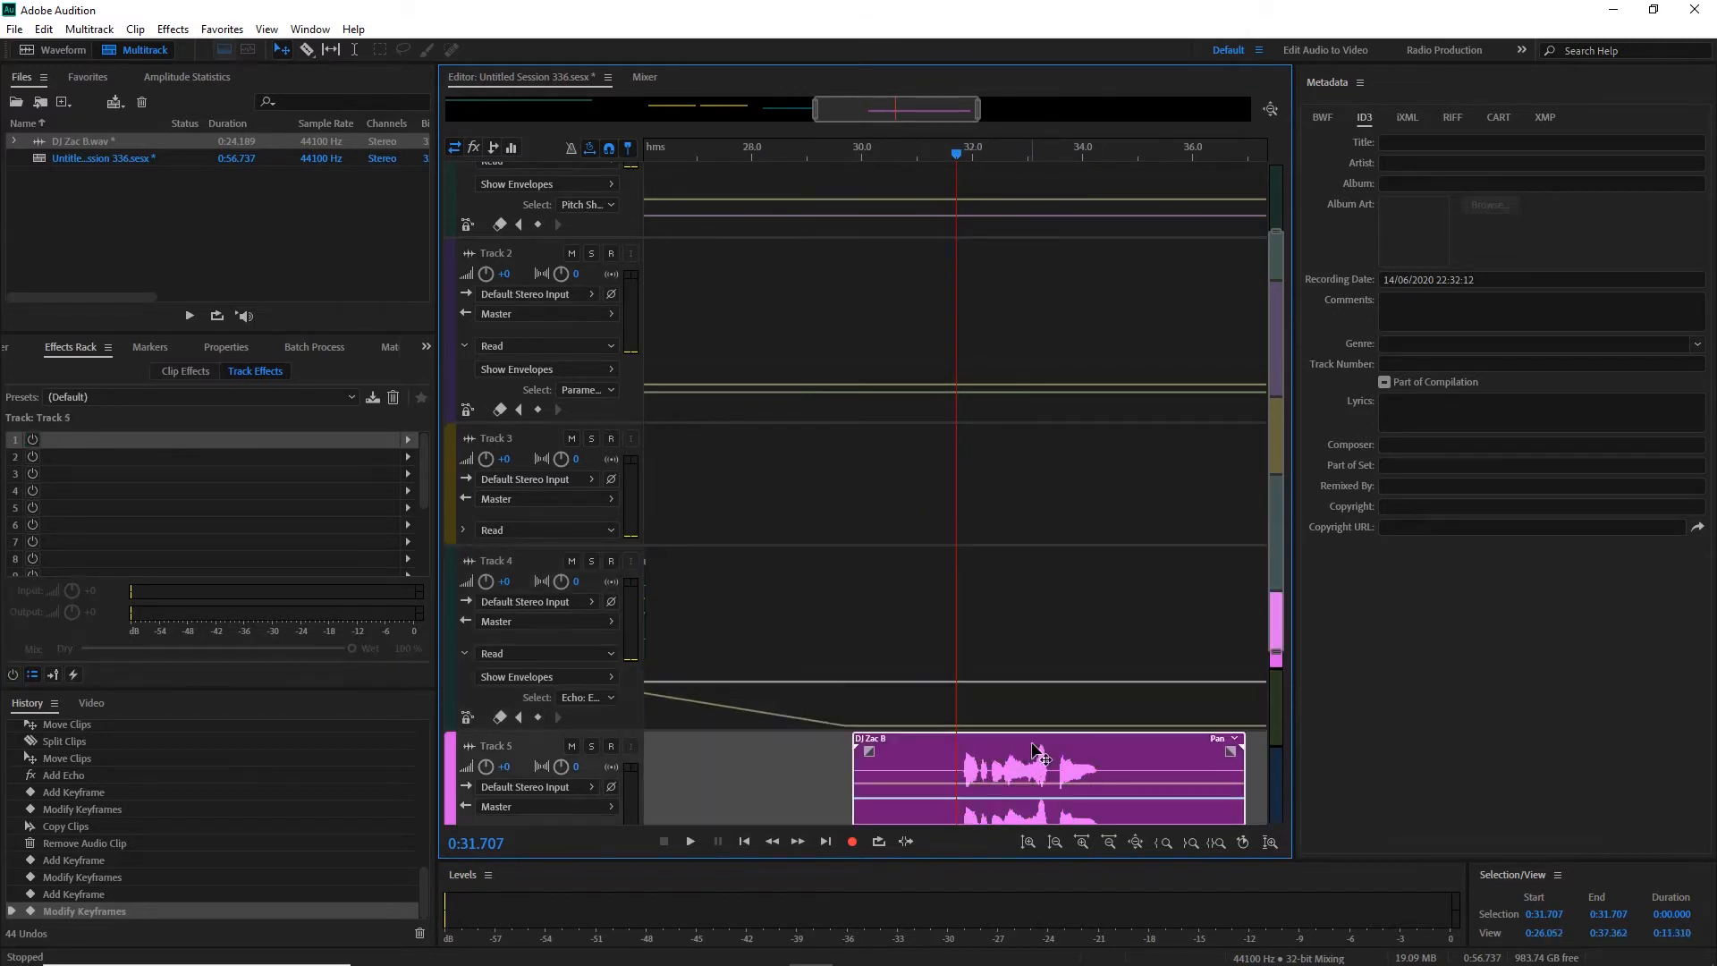
{"action": "left_click", "coordinate": [186, 372]}
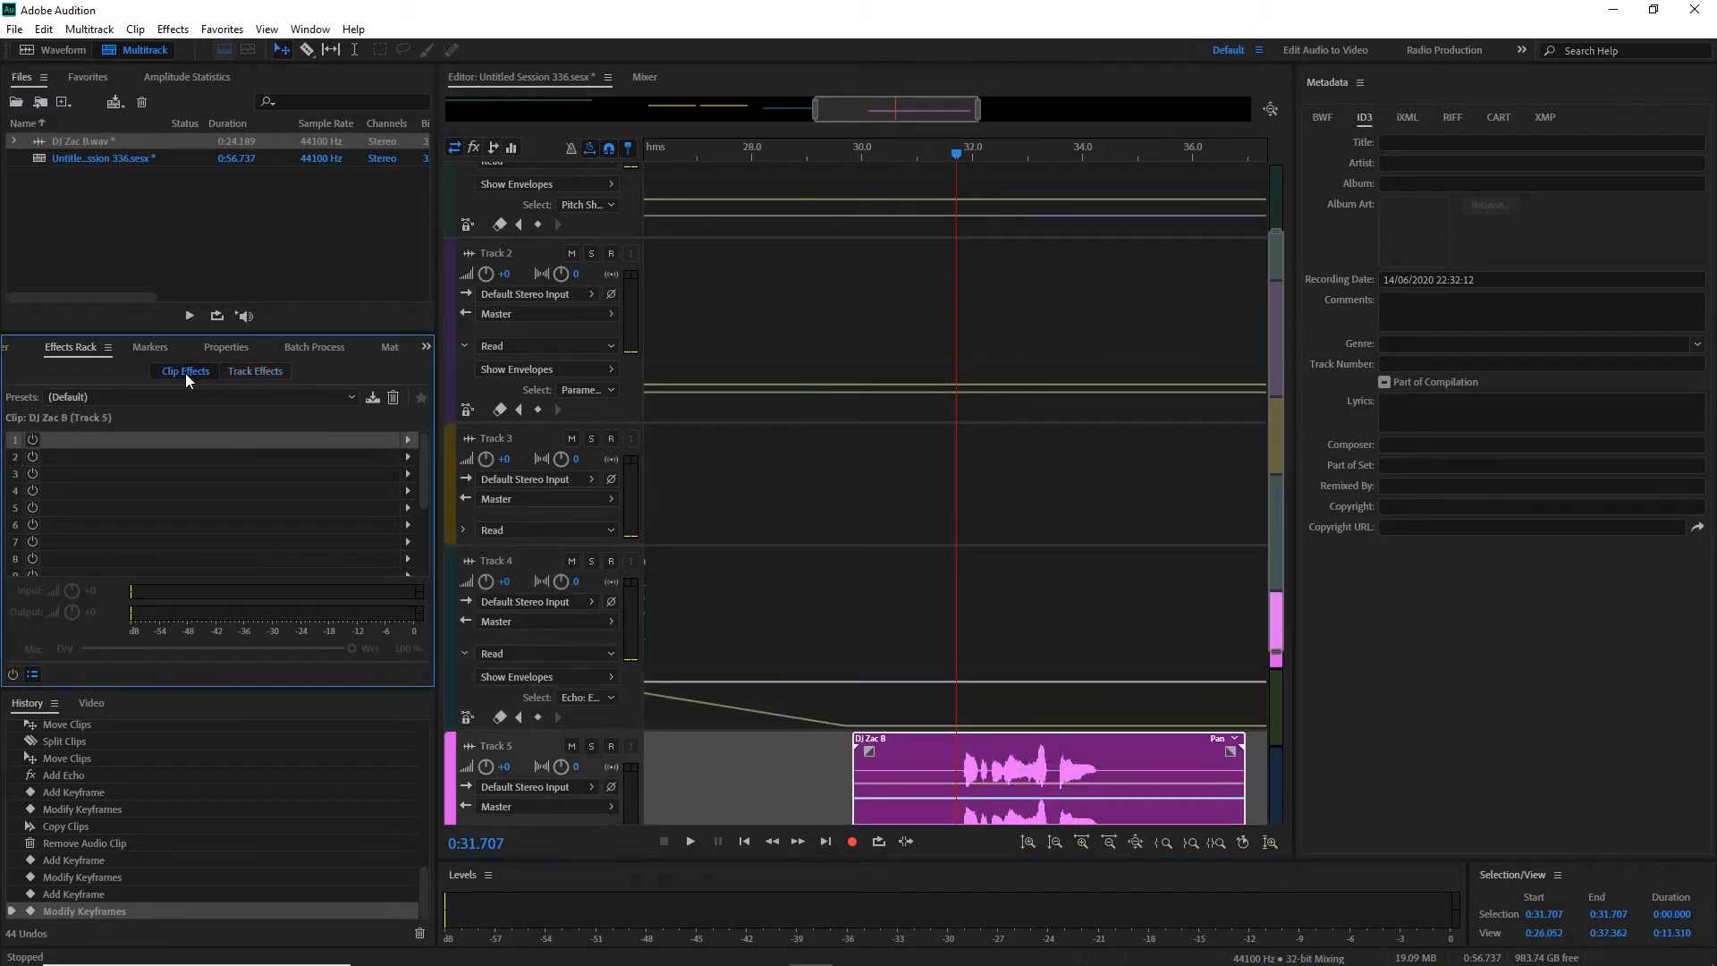
{"action": "left_click", "coordinate": [408, 441]}
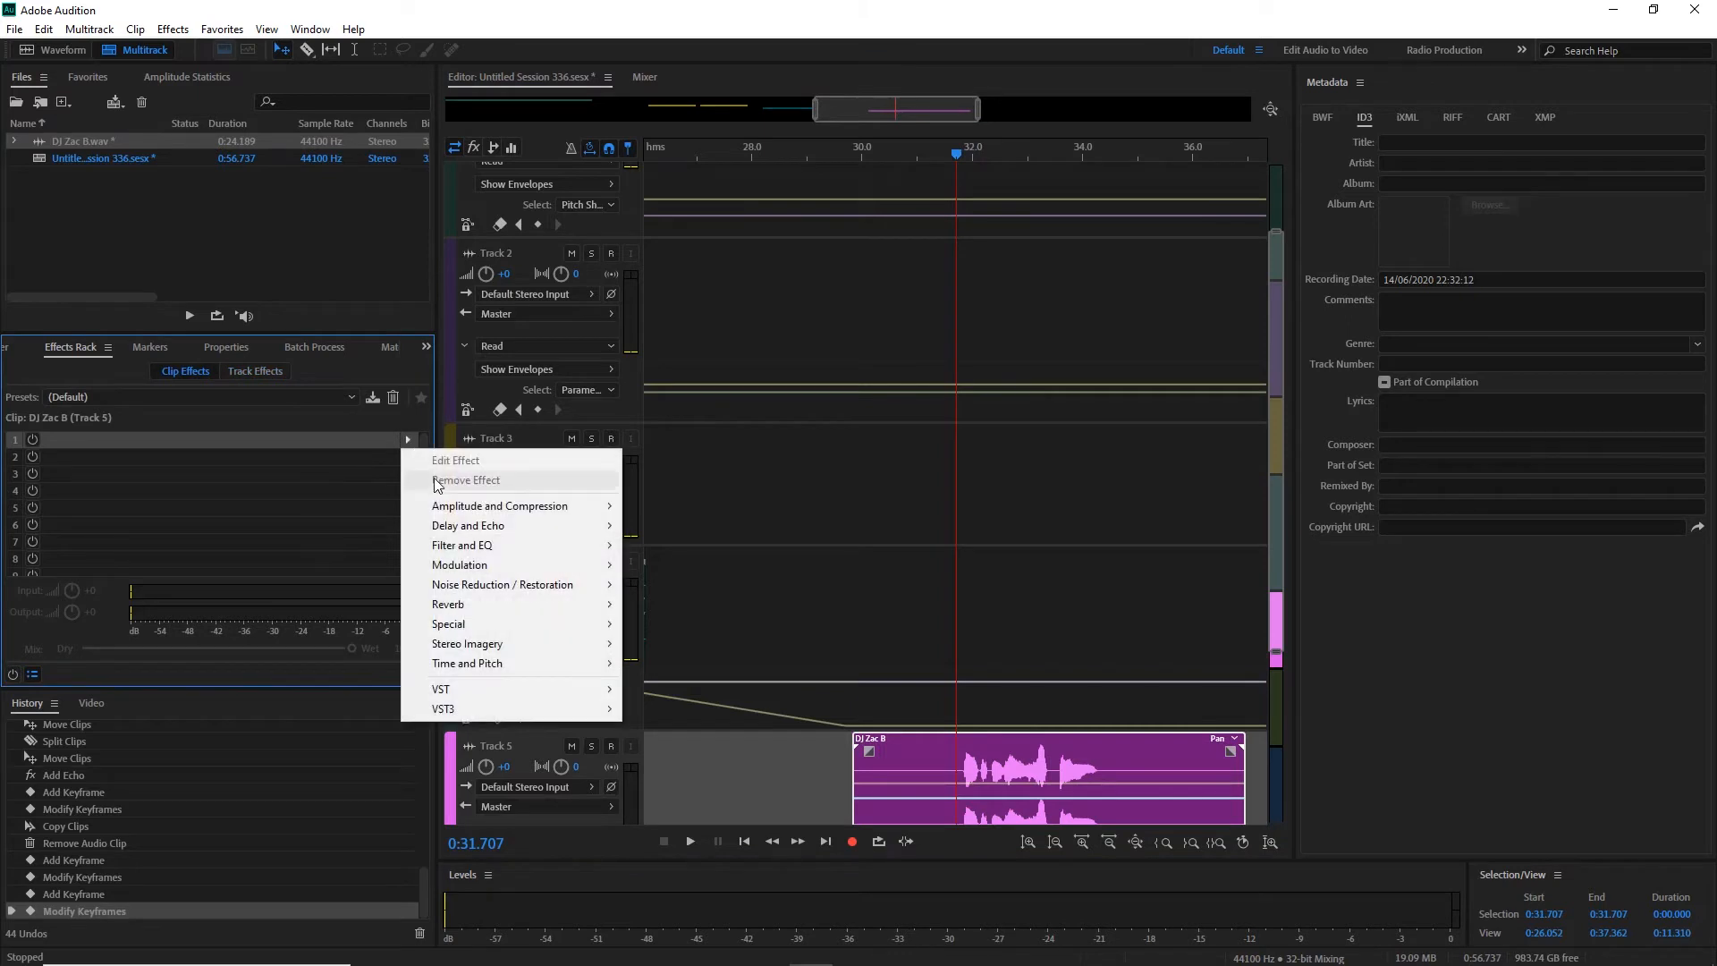
{"action": "mouse_move", "coordinate": [499, 546]}
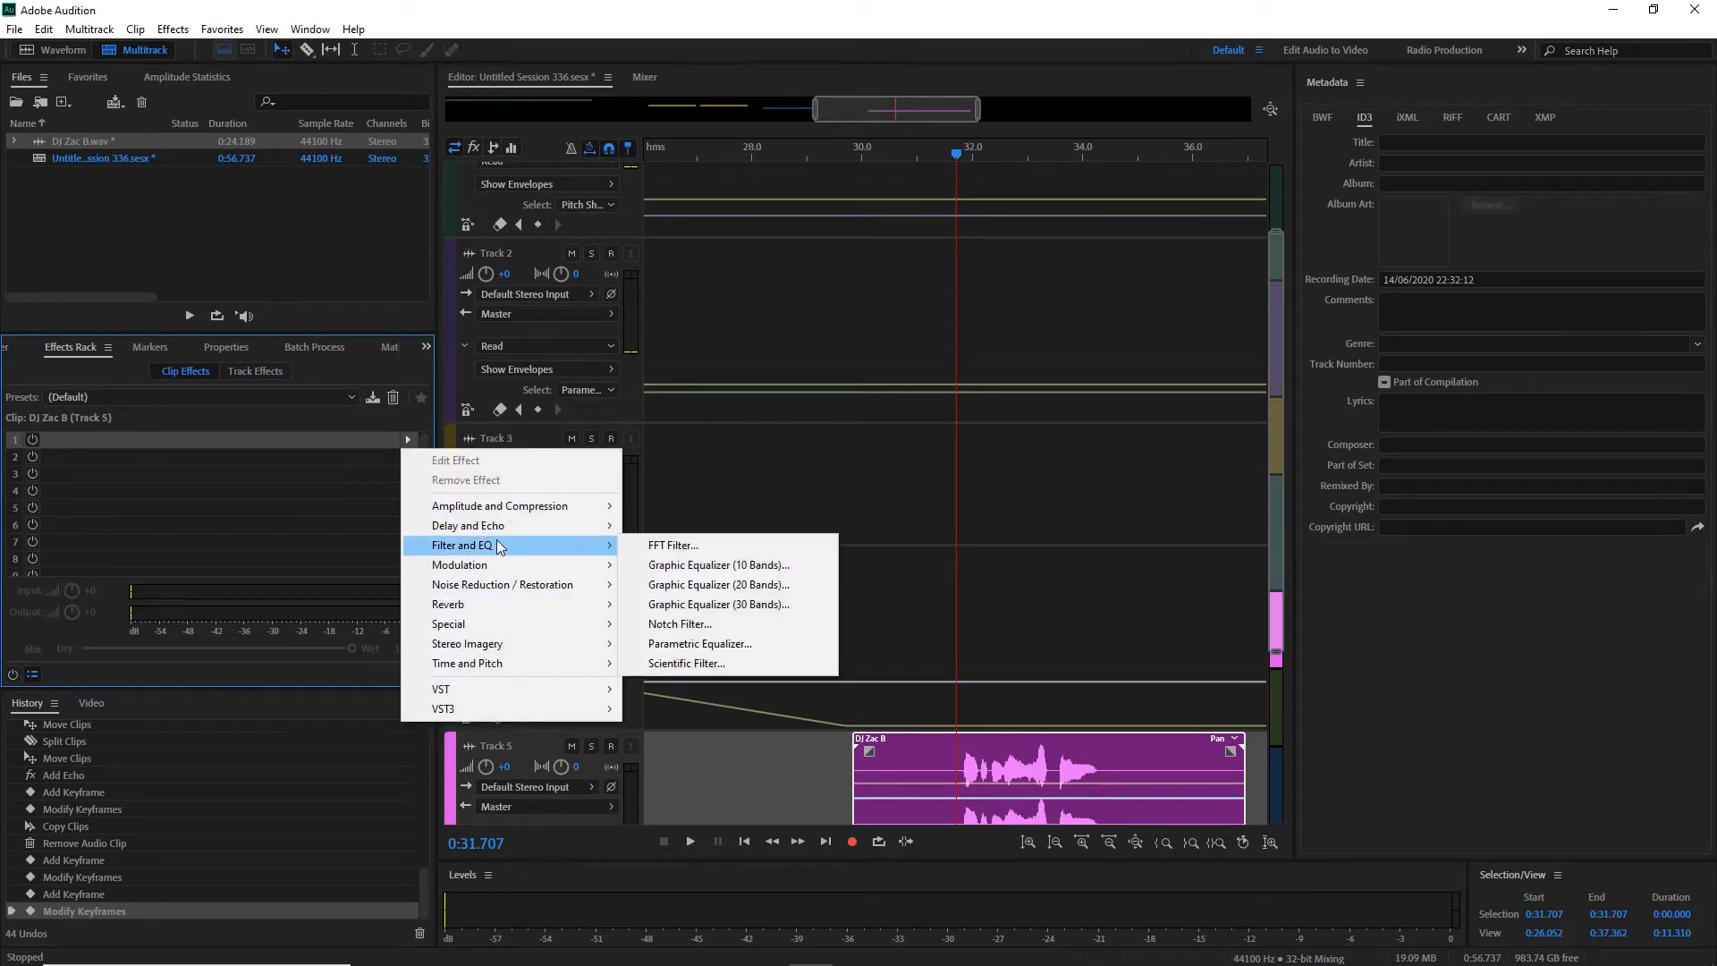
{"action": "mouse_move", "coordinate": [536, 526]}
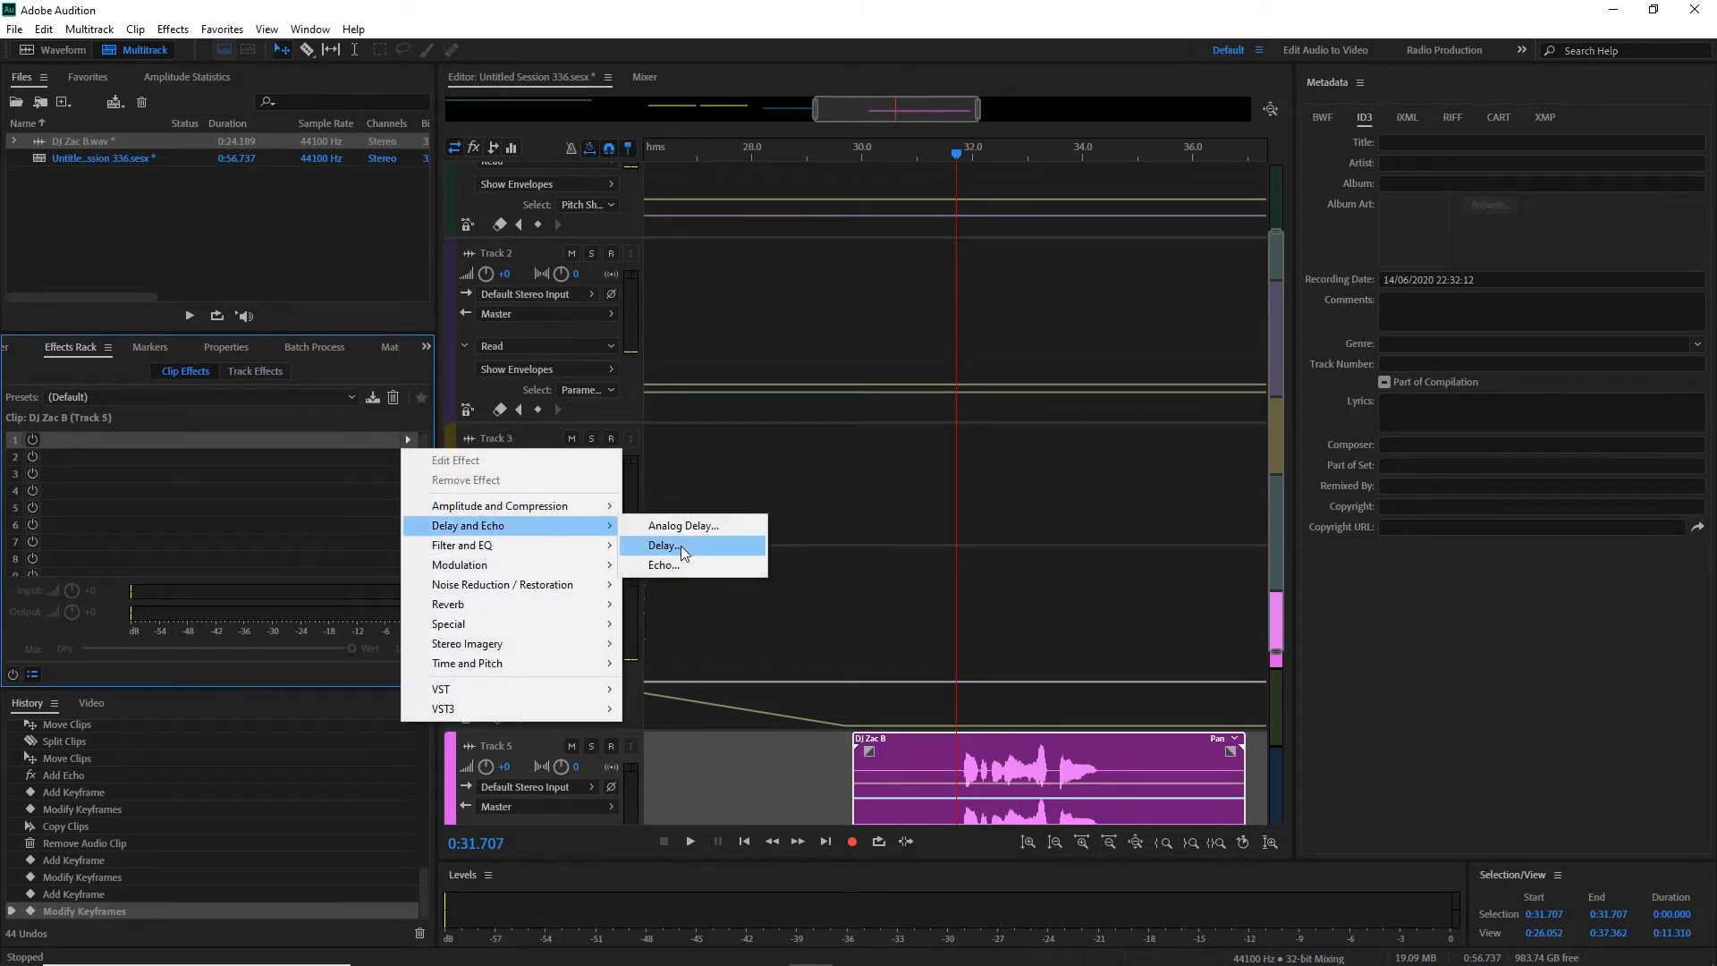
{"action": "left_click", "coordinate": [674, 568]}
Apply the Analog Delay preset to the Track 5 clip's Echo, with Echo Bounce enabled, and close the effect window.
{"action": "left_click", "coordinate": [629, 308]}
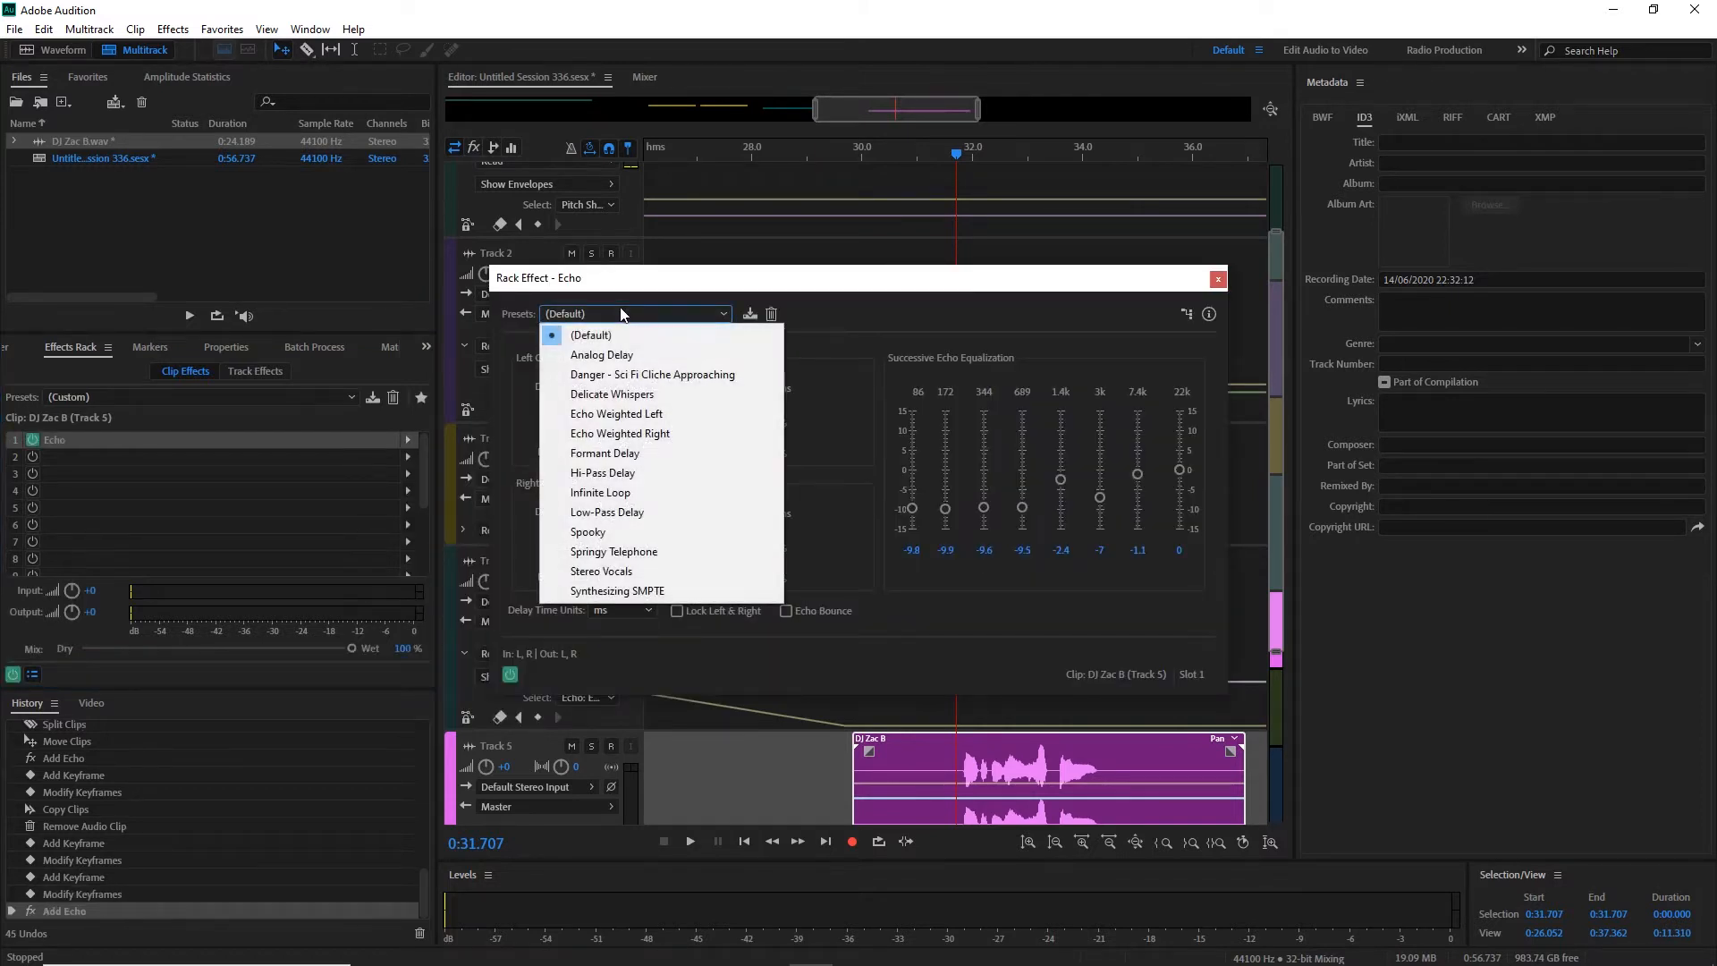
{"action": "left_click", "coordinate": [626, 358]}
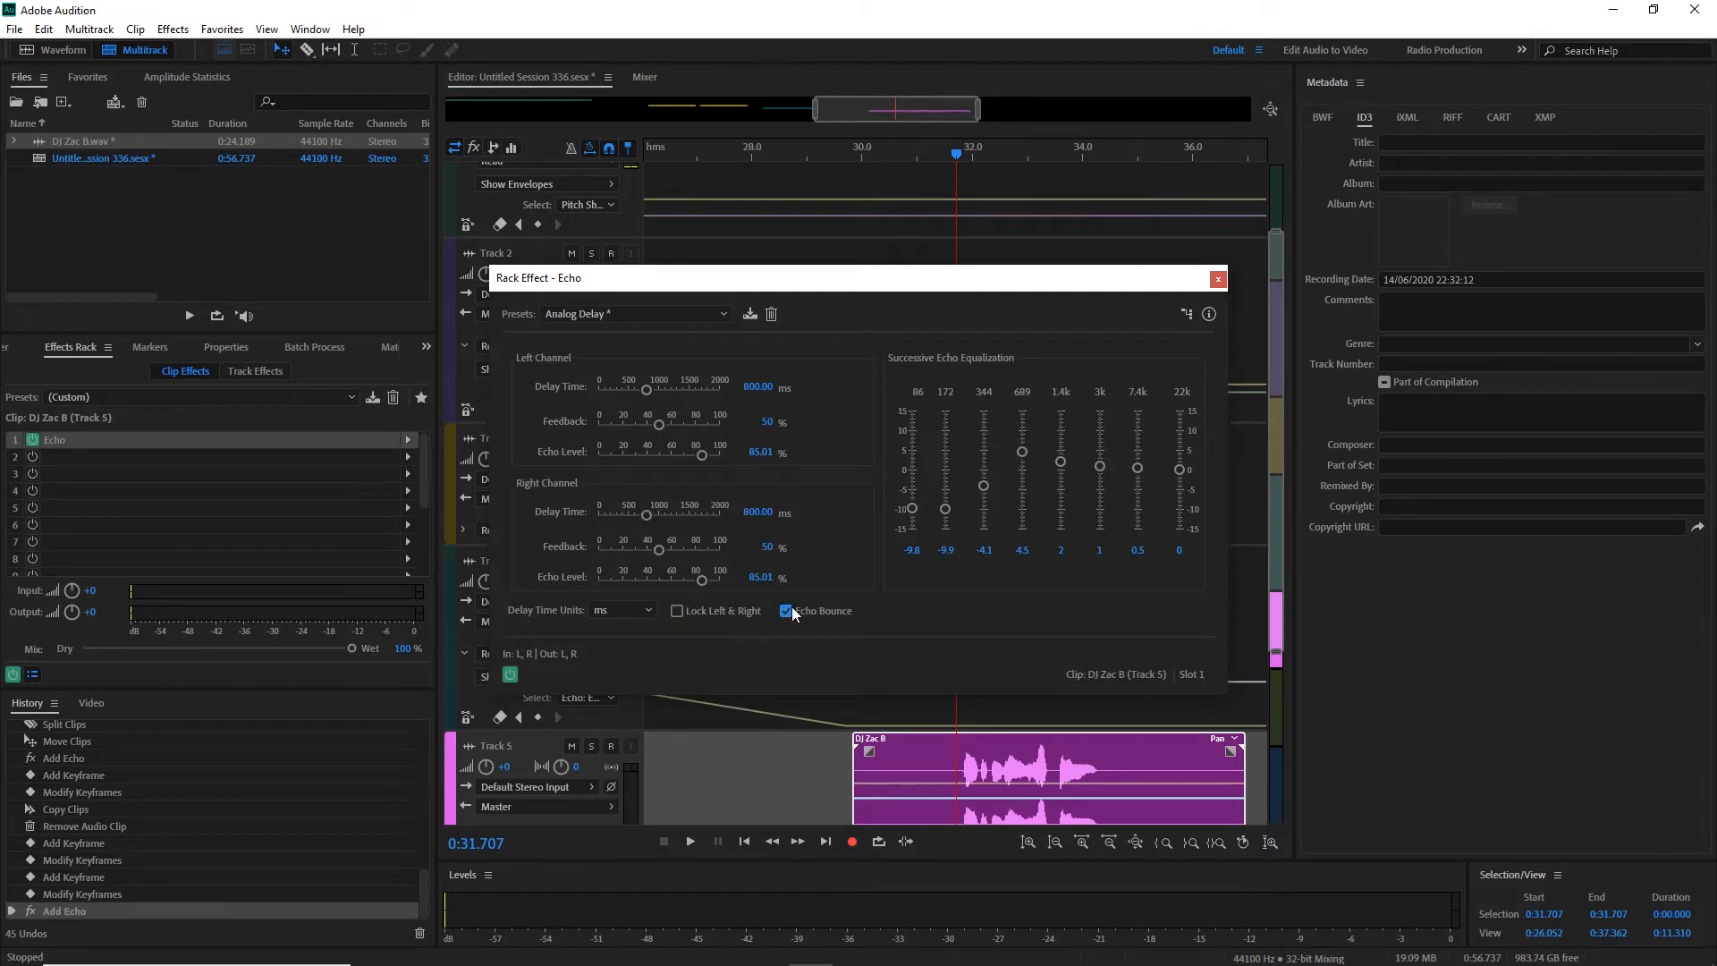
{"action": "left_click", "coordinate": [744, 510]}
{"action": "left_click", "coordinate": [1217, 280]}
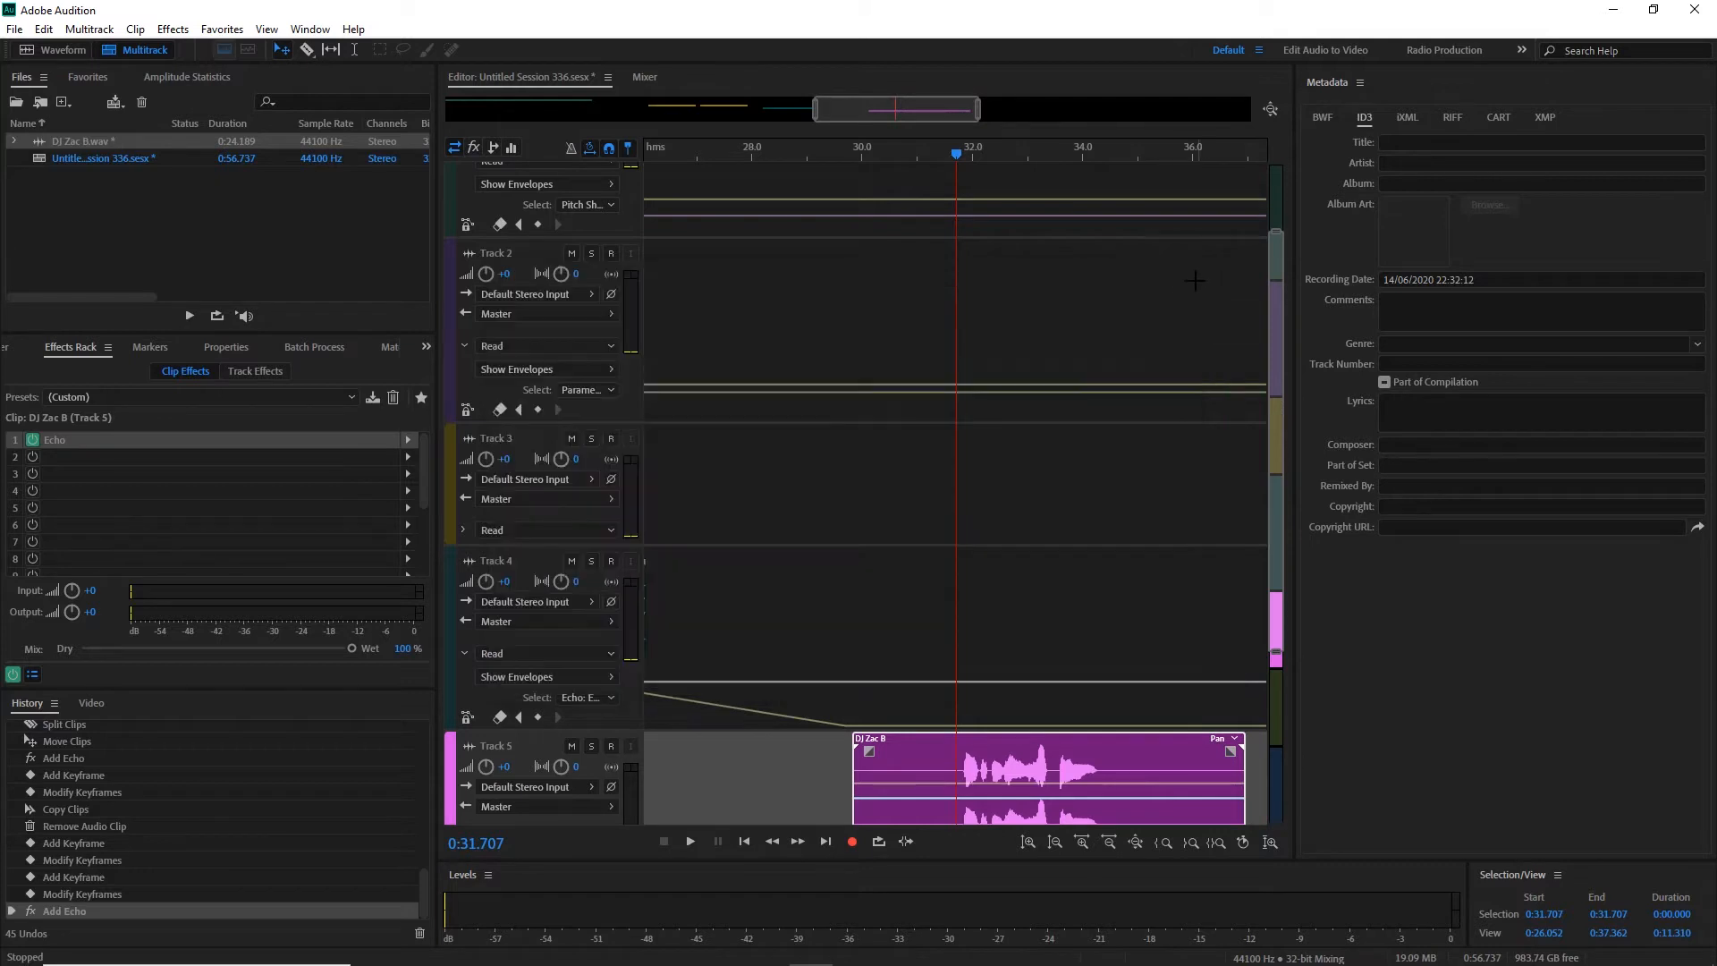
Play back the Track 5 clip with its echo from 0:31.707 past the clip's end, and return the playhead to 0:31.704.
{"action": "key", "text": "space"}
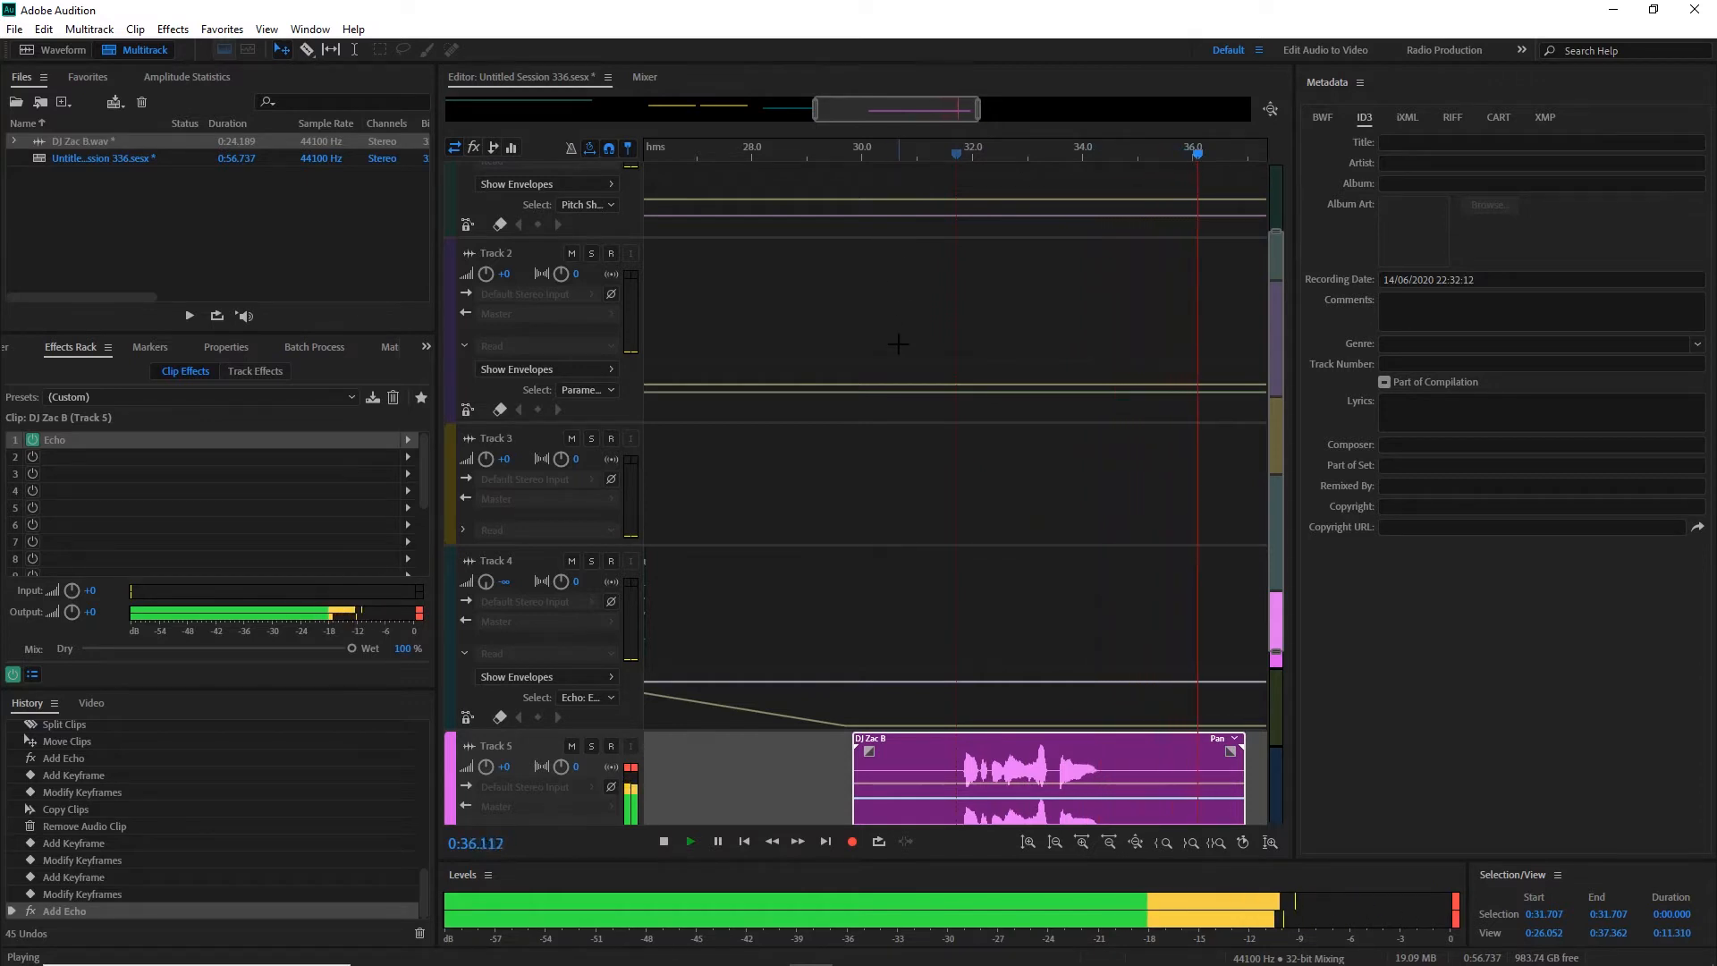
{"action": "key", "text": "space"}
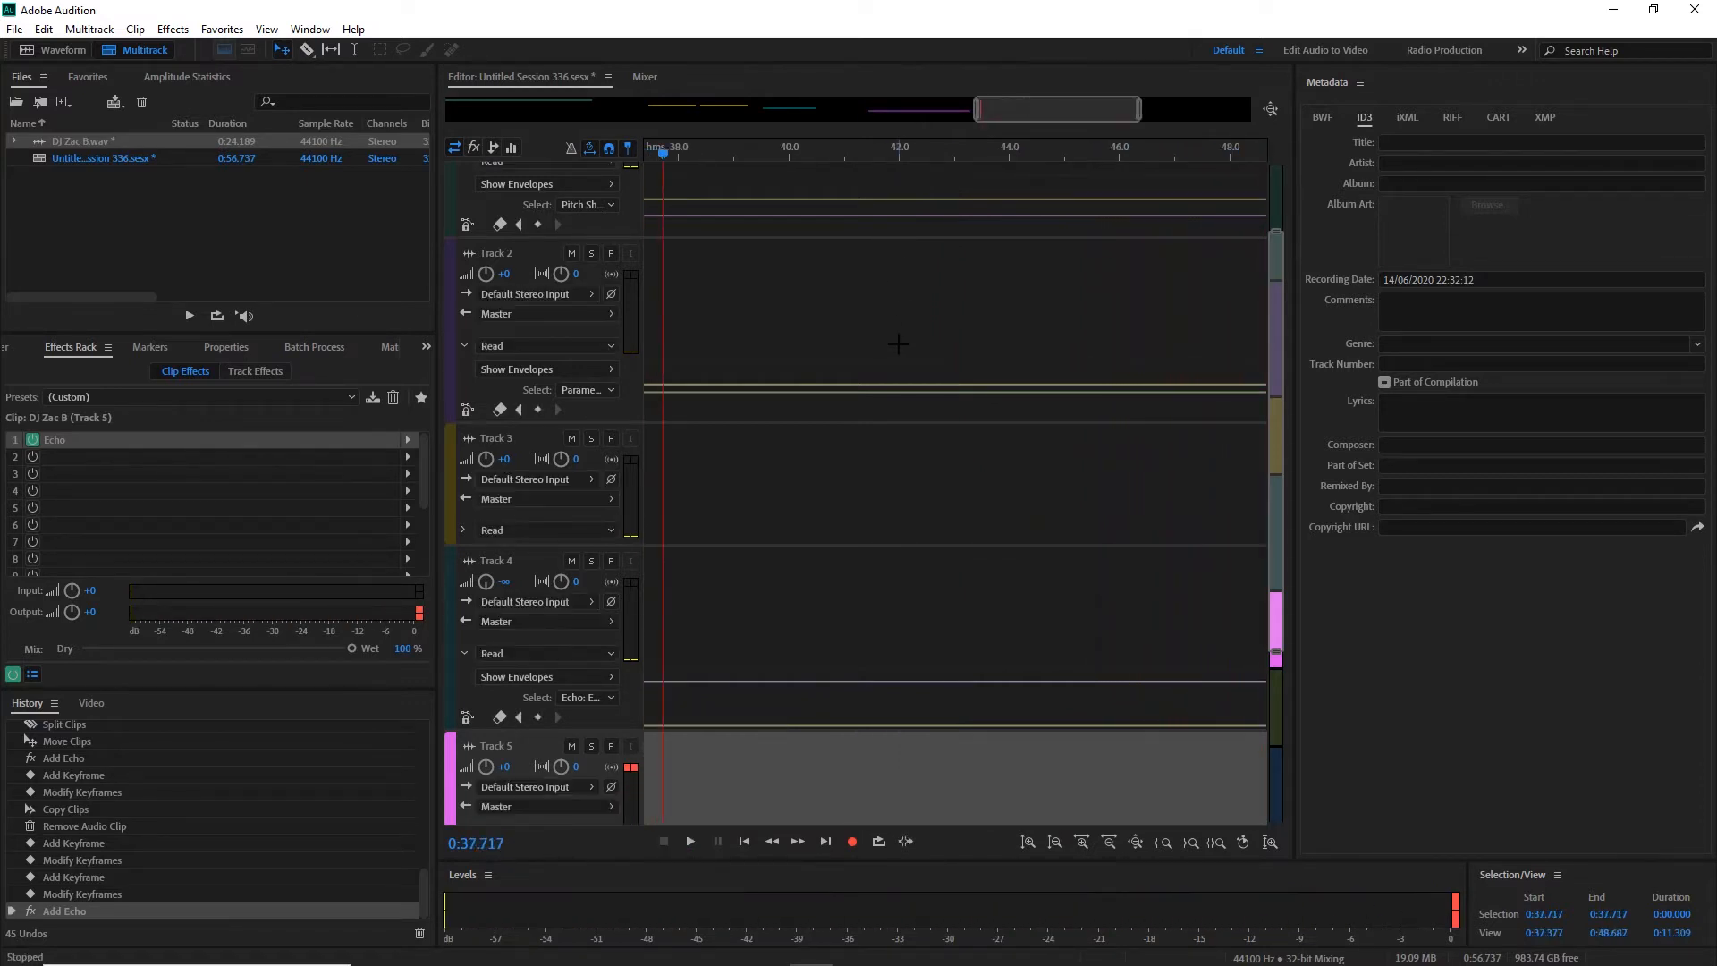
{"action": "key", "text": "minus"}
{"action": "key", "text": "minus"}
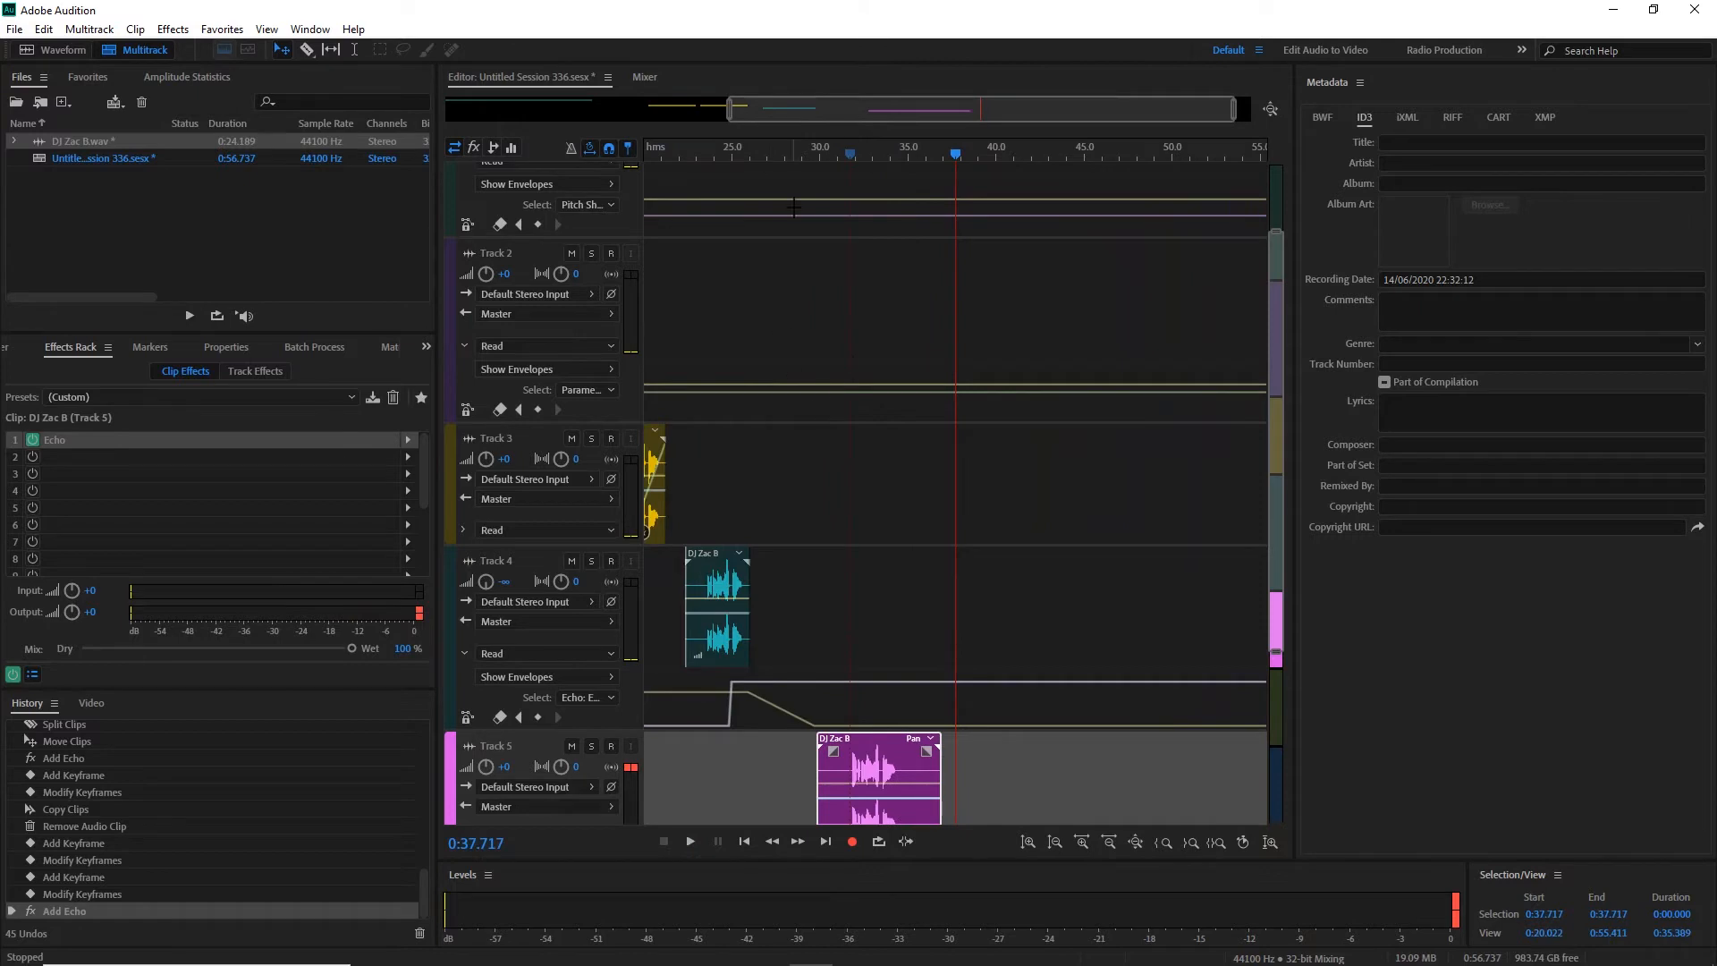
{"action": "left_click", "coordinate": [828, 154]}
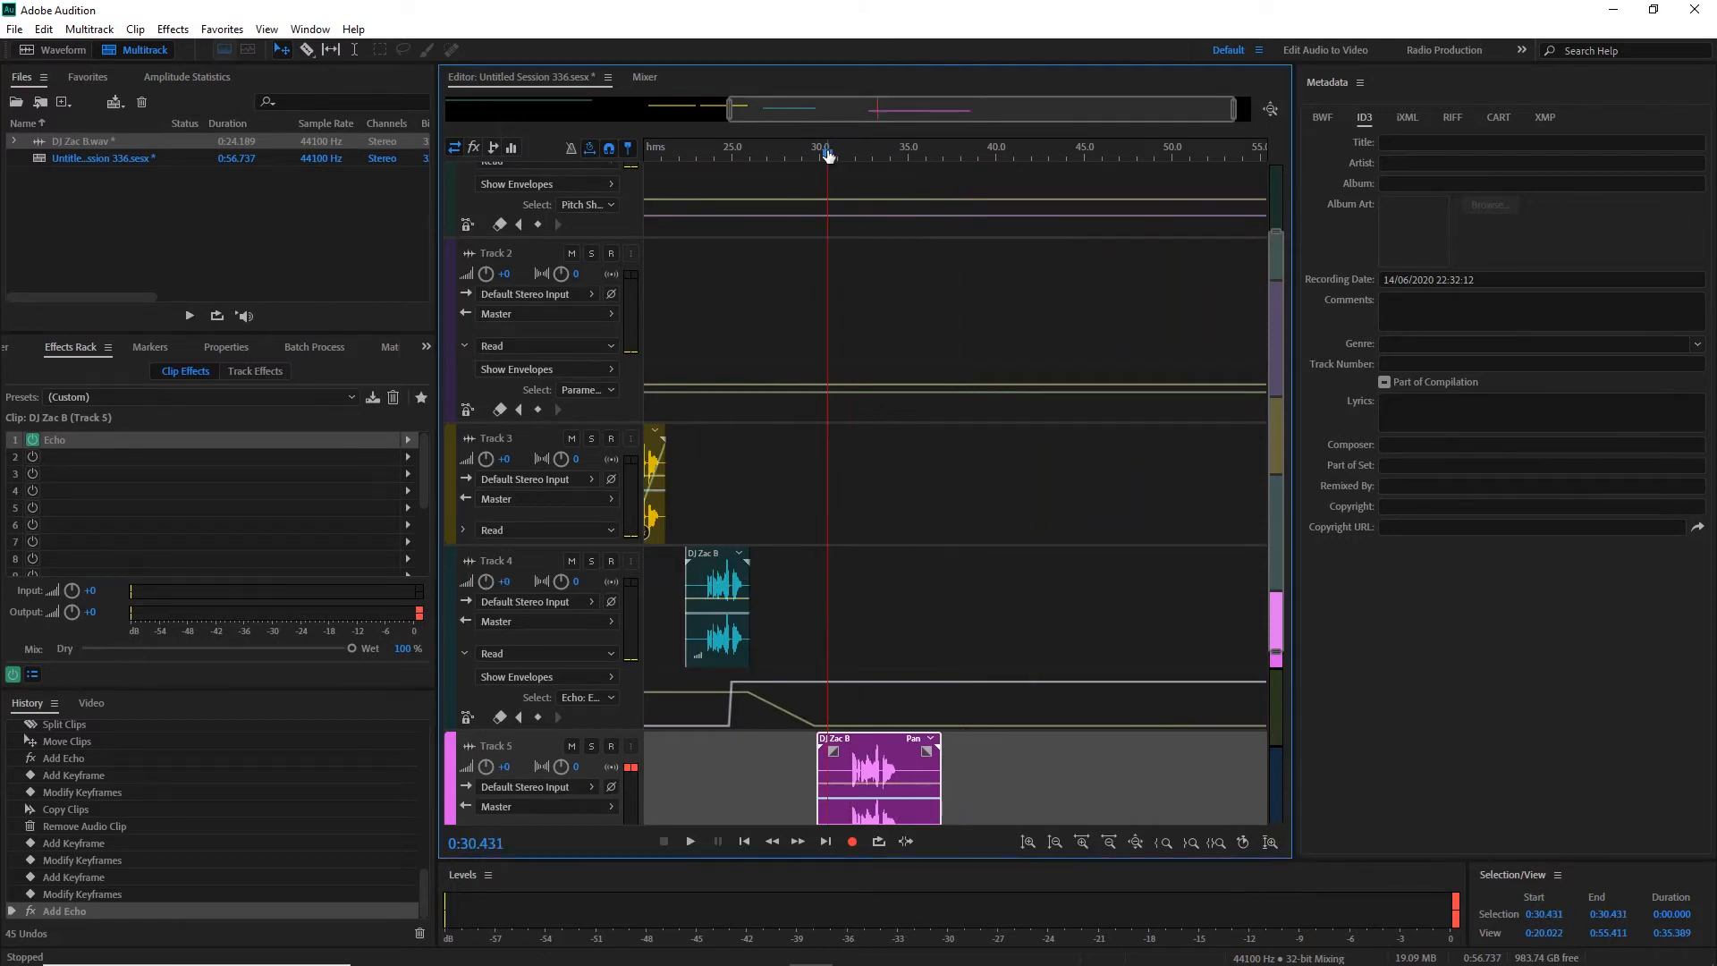
{"action": "key", "text": "equal"}
{"action": "key", "text": "equal"}
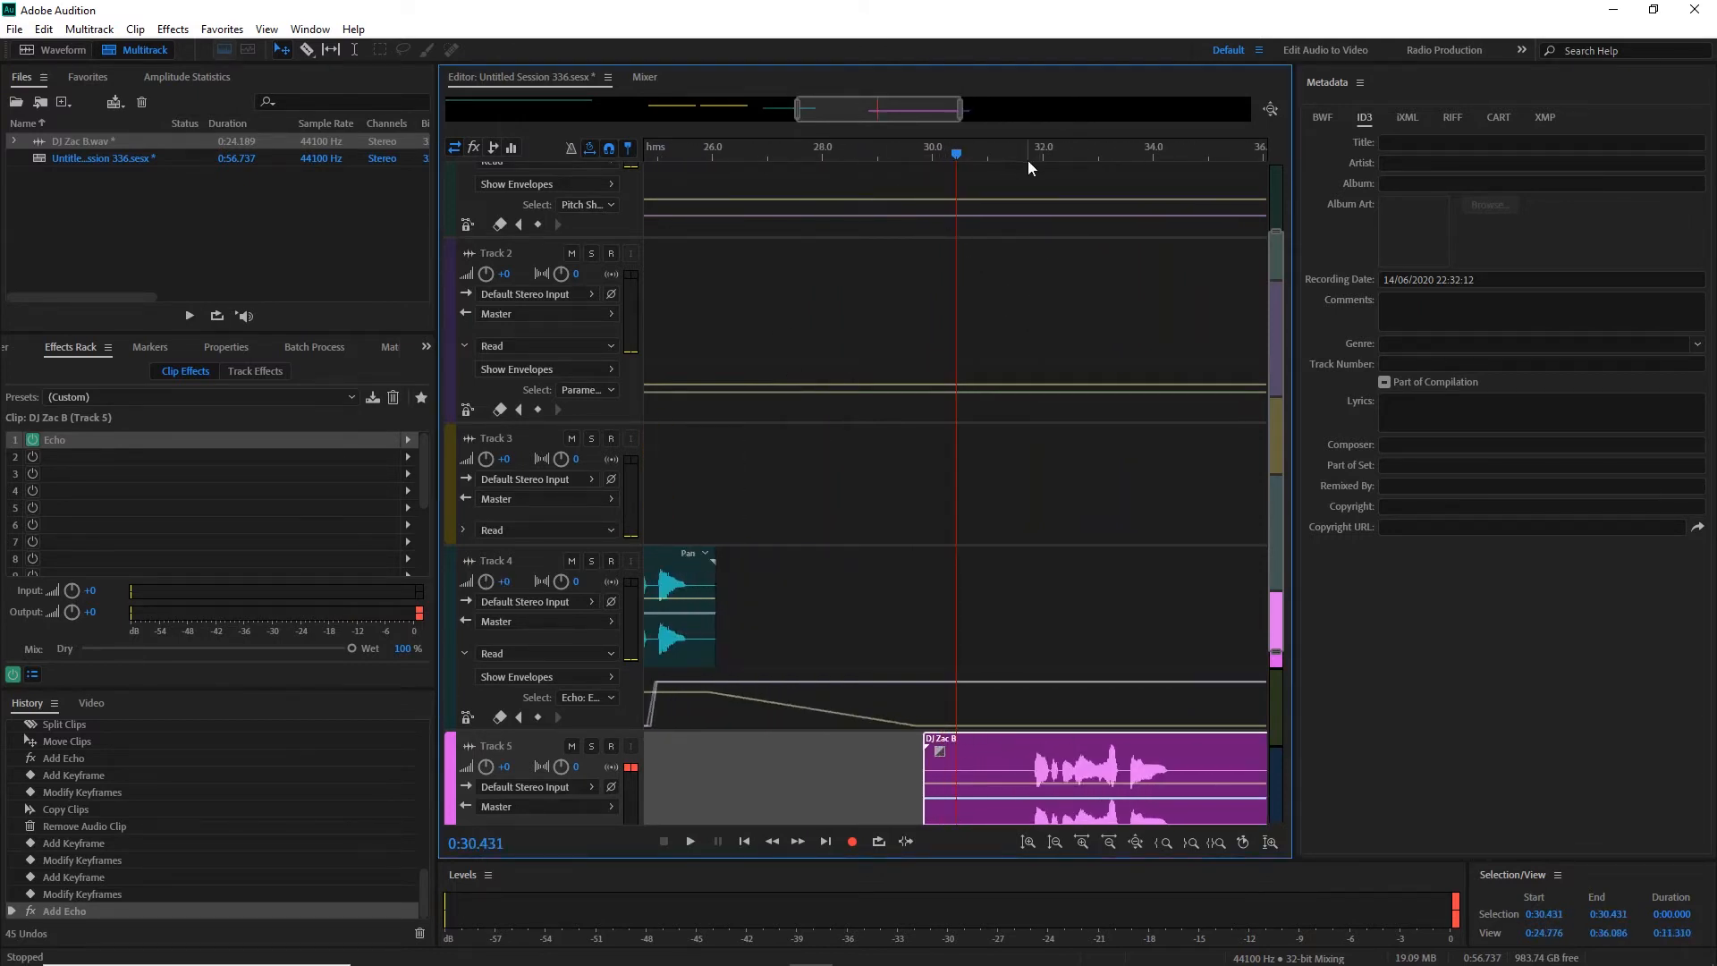
{"action": "left_click", "coordinate": [1046, 156]}
{"action": "left_click_drag", "start_coordinate": [1046, 158], "coordinate": [1026, 157]}
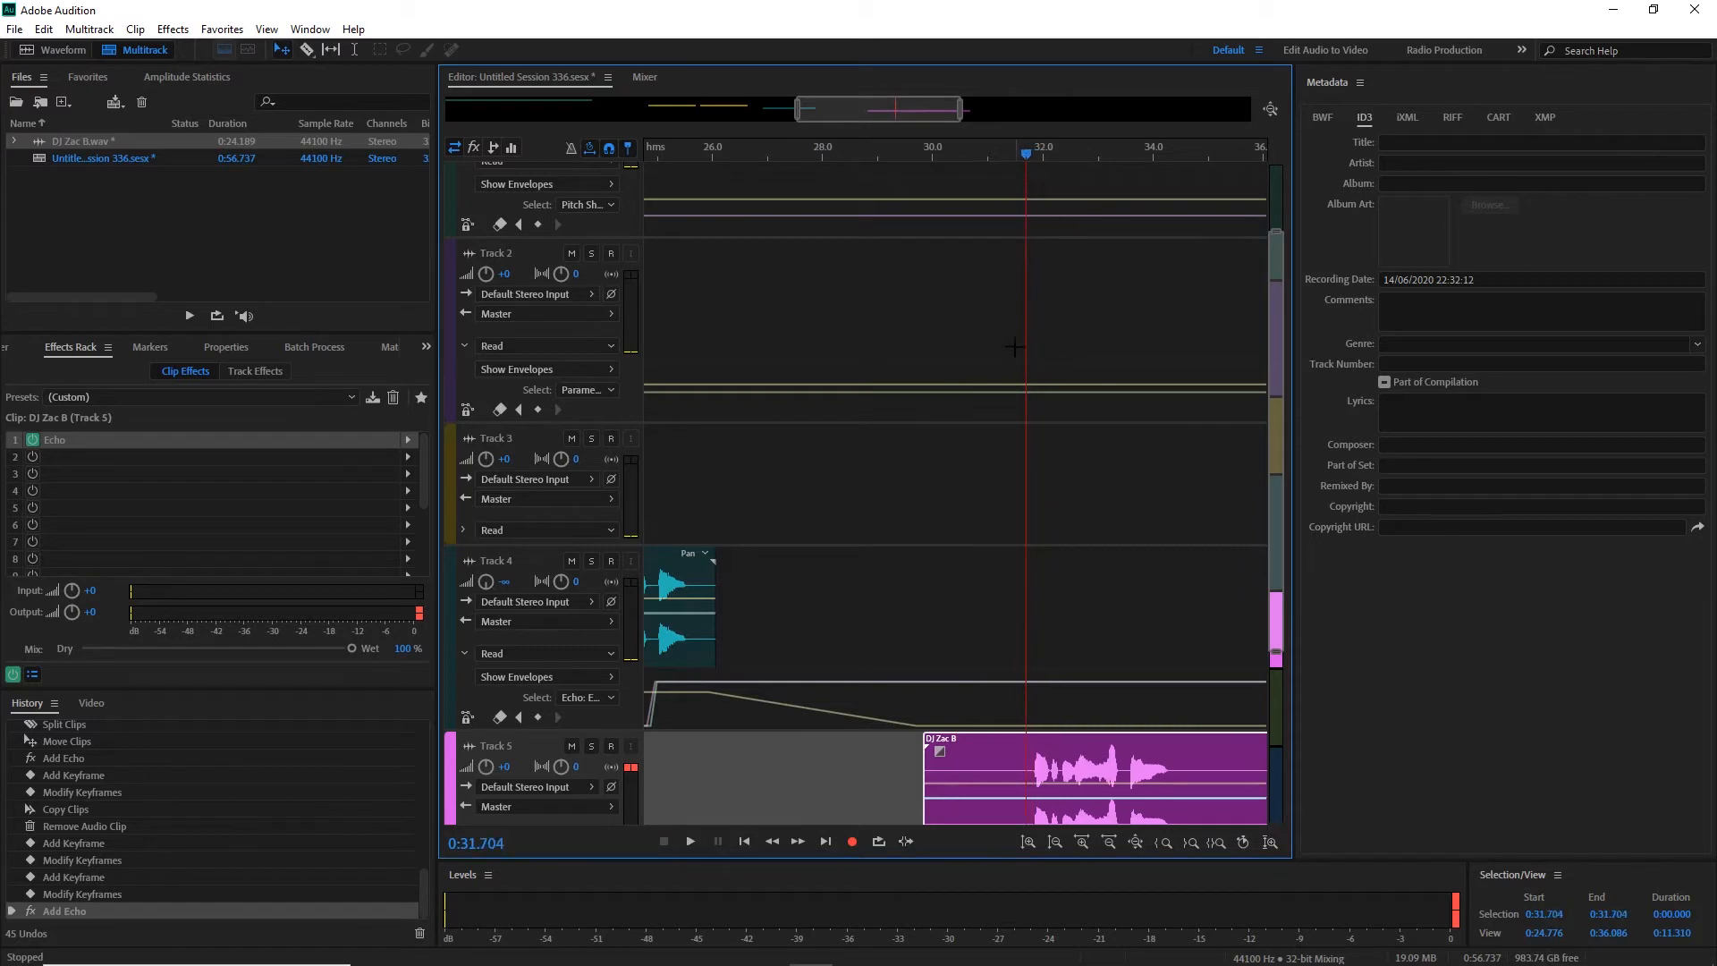
{"action": "key", "text": "minus"}
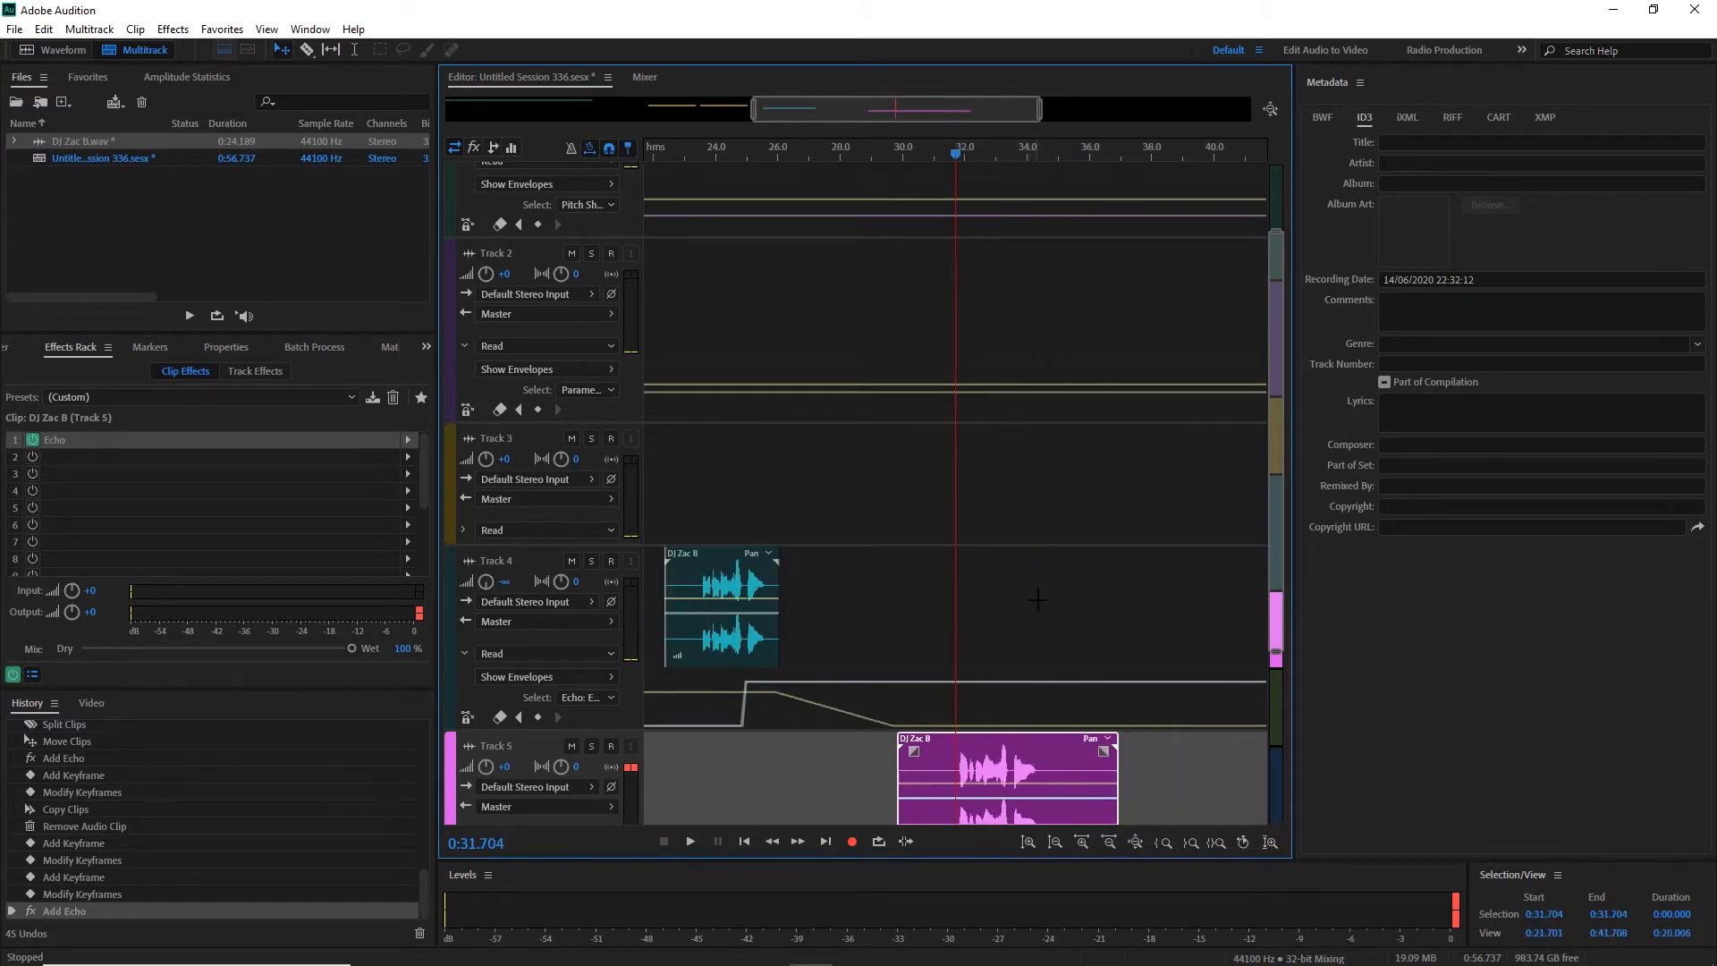
Show the Track 5 clip's Echo Level (Left Channel) envelope and make it jump up from the bottom at about 0:33.5.
{"action": "left_click", "coordinate": [1107, 741]}
{"action": "mouse_move", "coordinate": [1158, 866]}
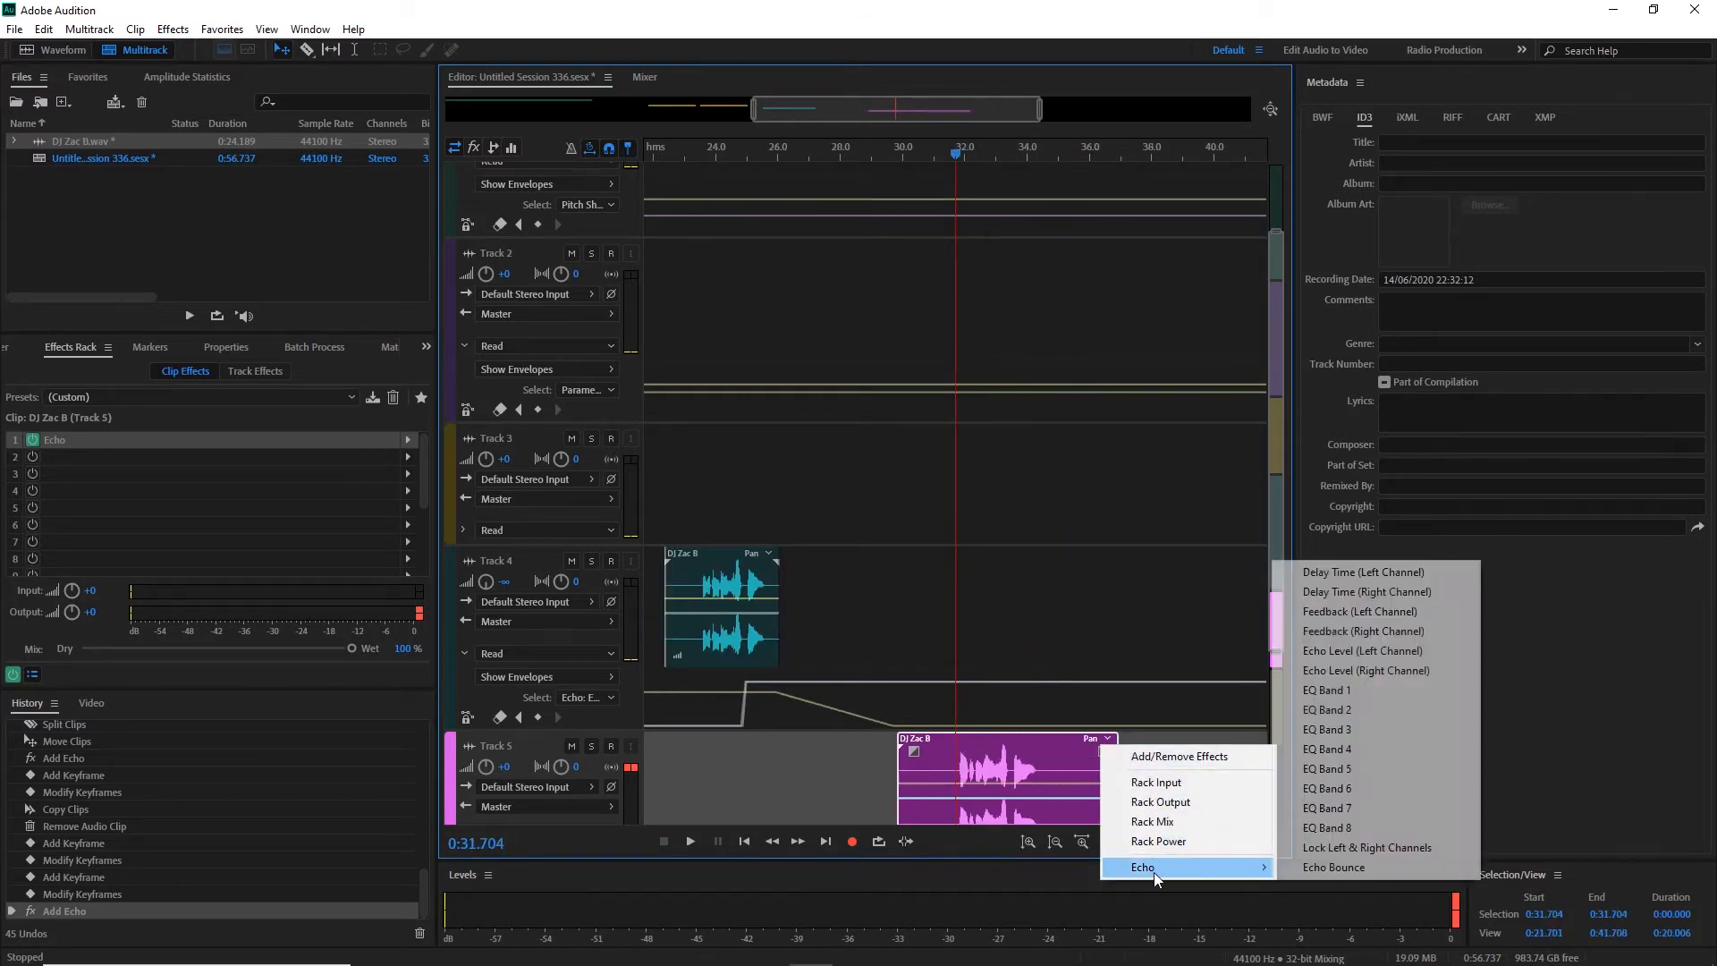
{"action": "left_click", "coordinate": [1326, 657]}
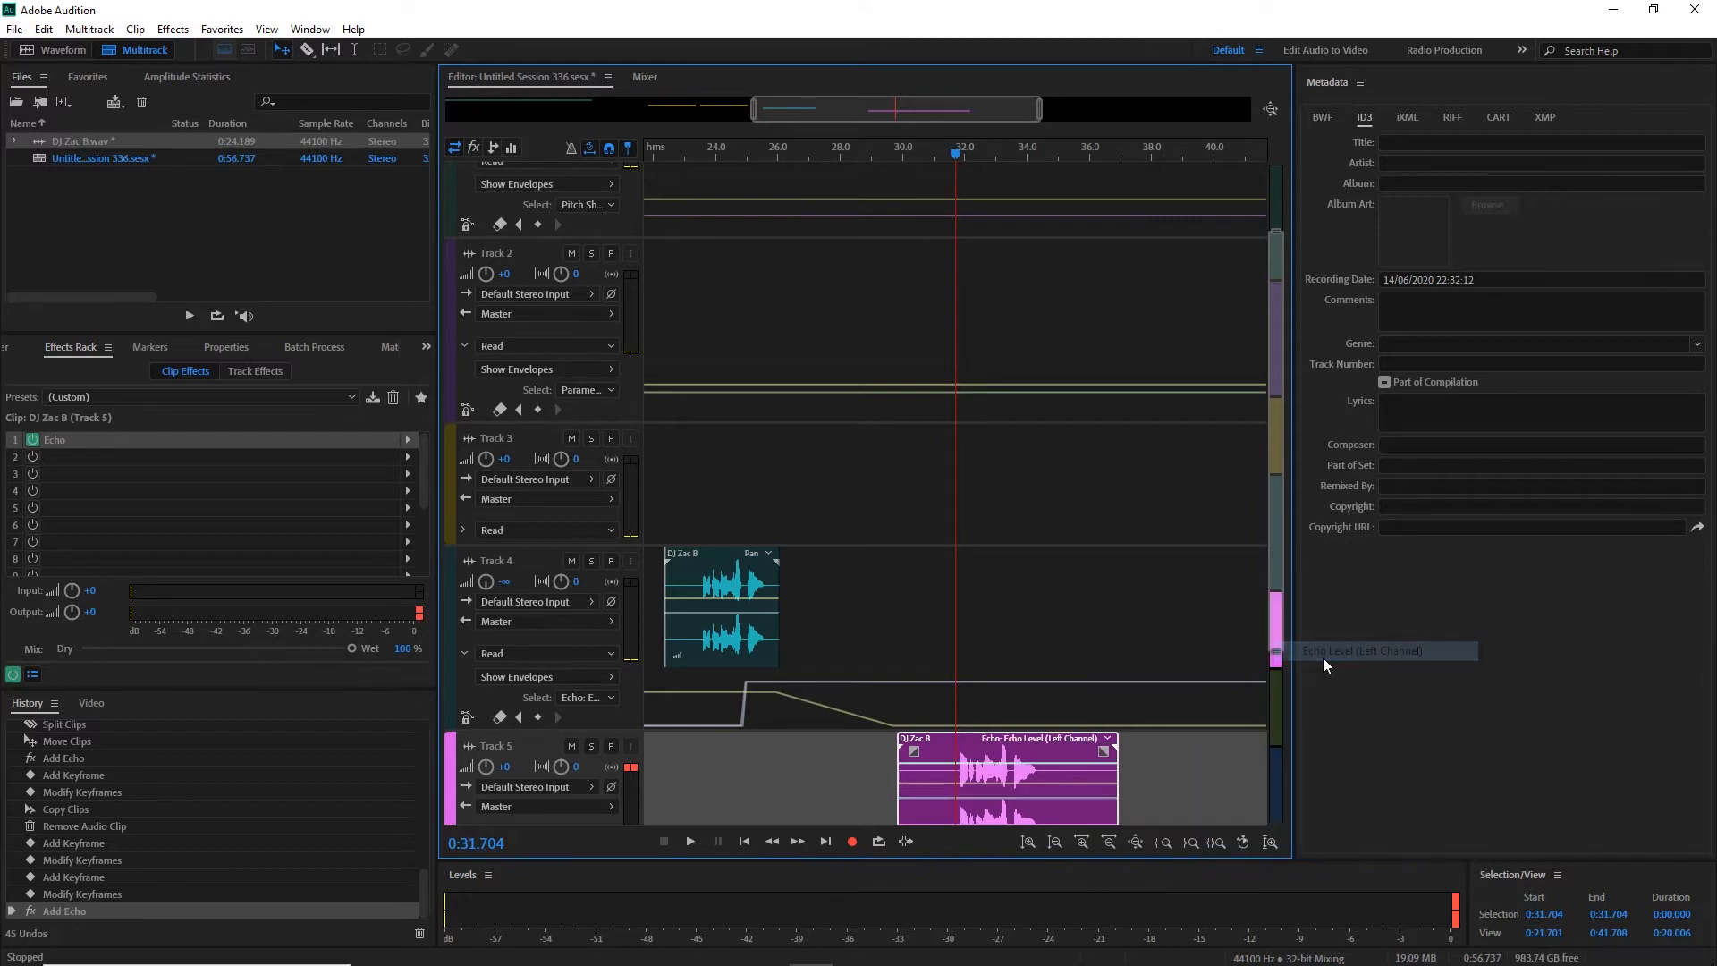
{"action": "left_click", "coordinate": [1011, 763]}
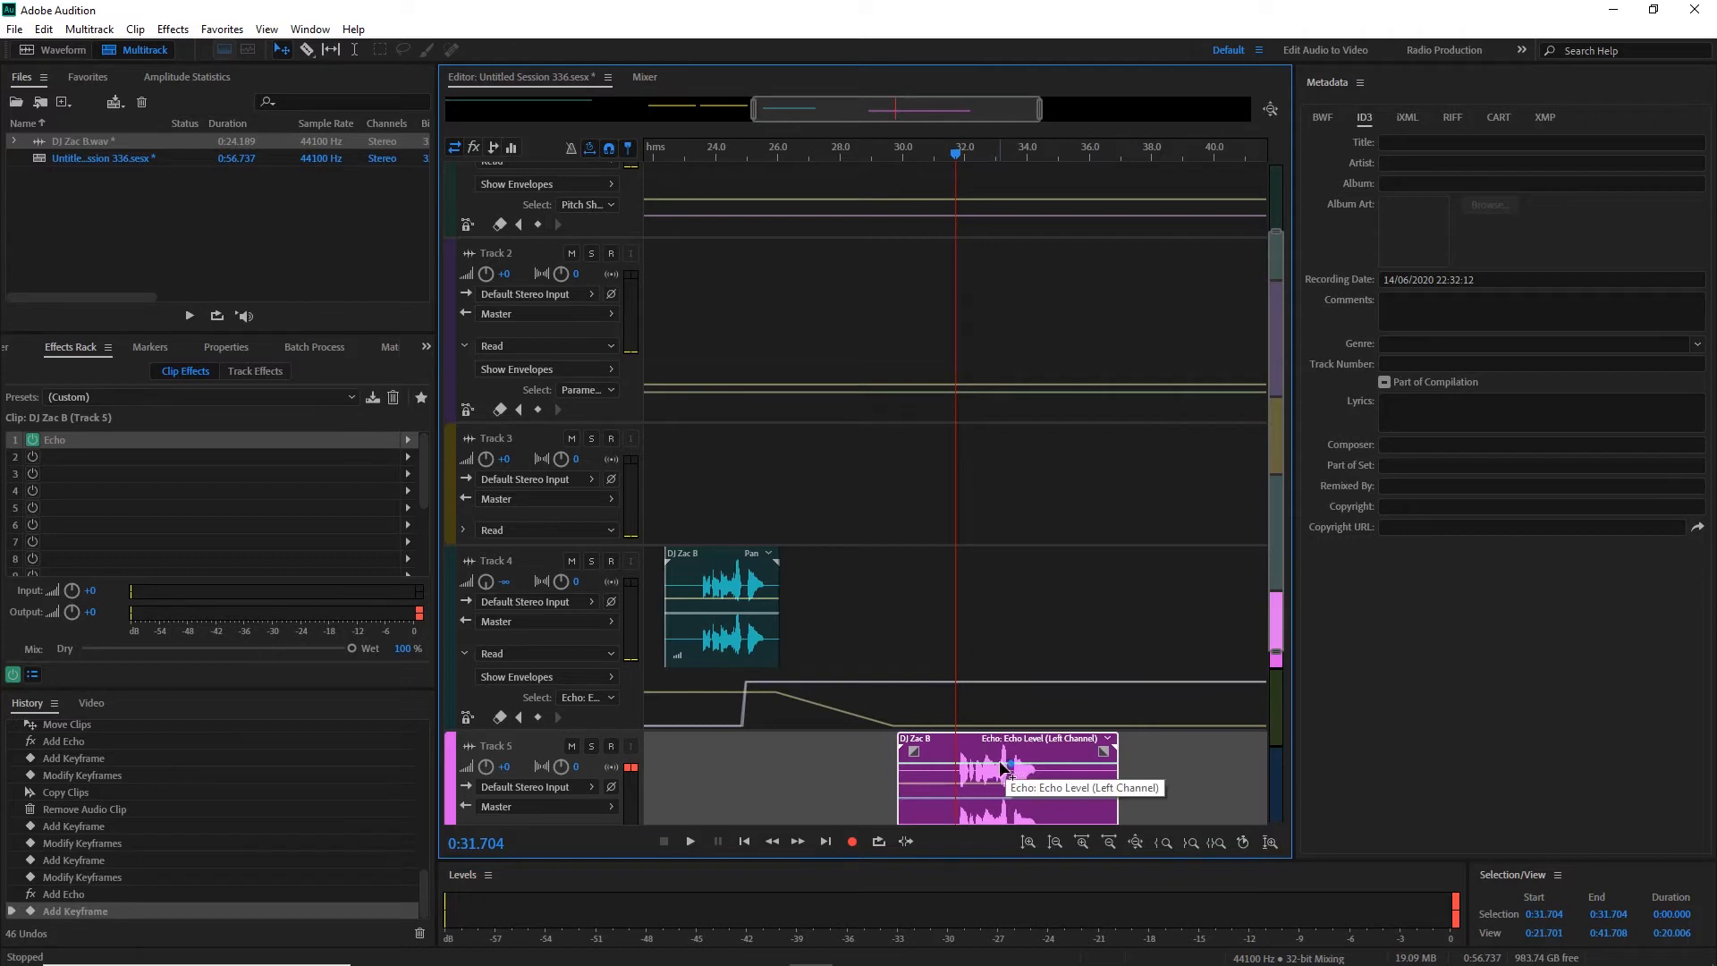
{"action": "left_click_drag", "start_coordinate": [1012, 768], "coordinate": [1011, 861]}
Show the Track 5 clip's Echo Level (Right Channel) envelope and make it jump up from the bottom at about 0:33.5.
{"action": "left_click", "coordinate": [1108, 740]}
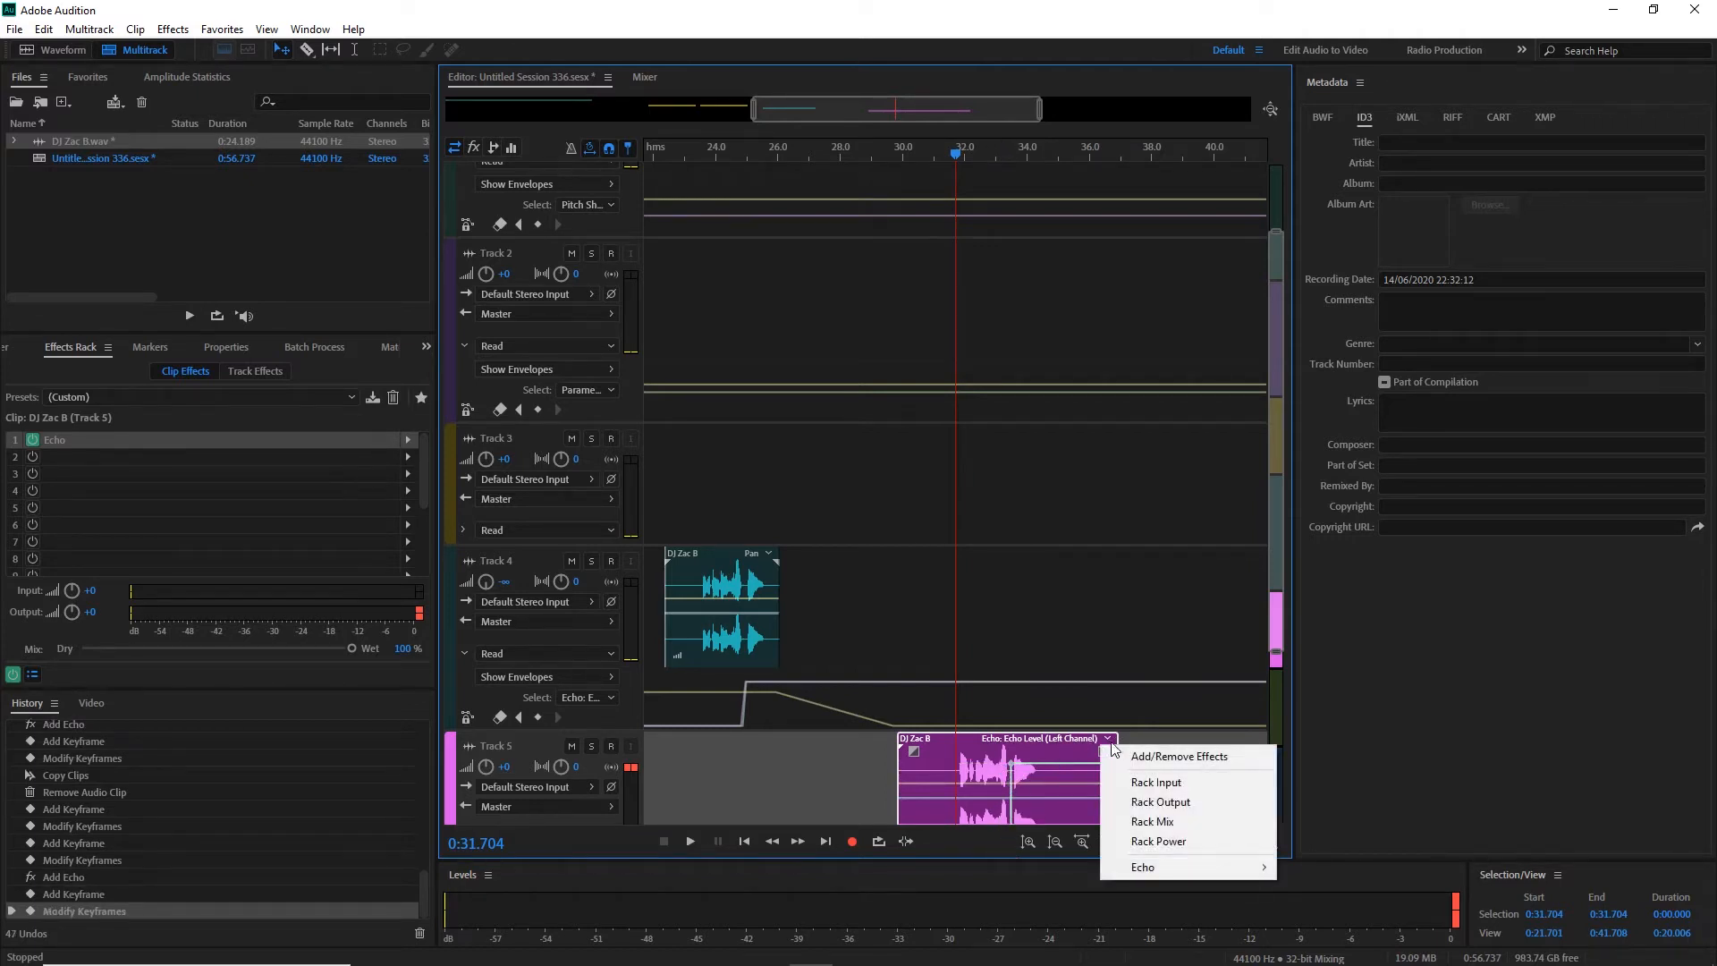
{"action": "mouse_move", "coordinate": [1158, 867]}
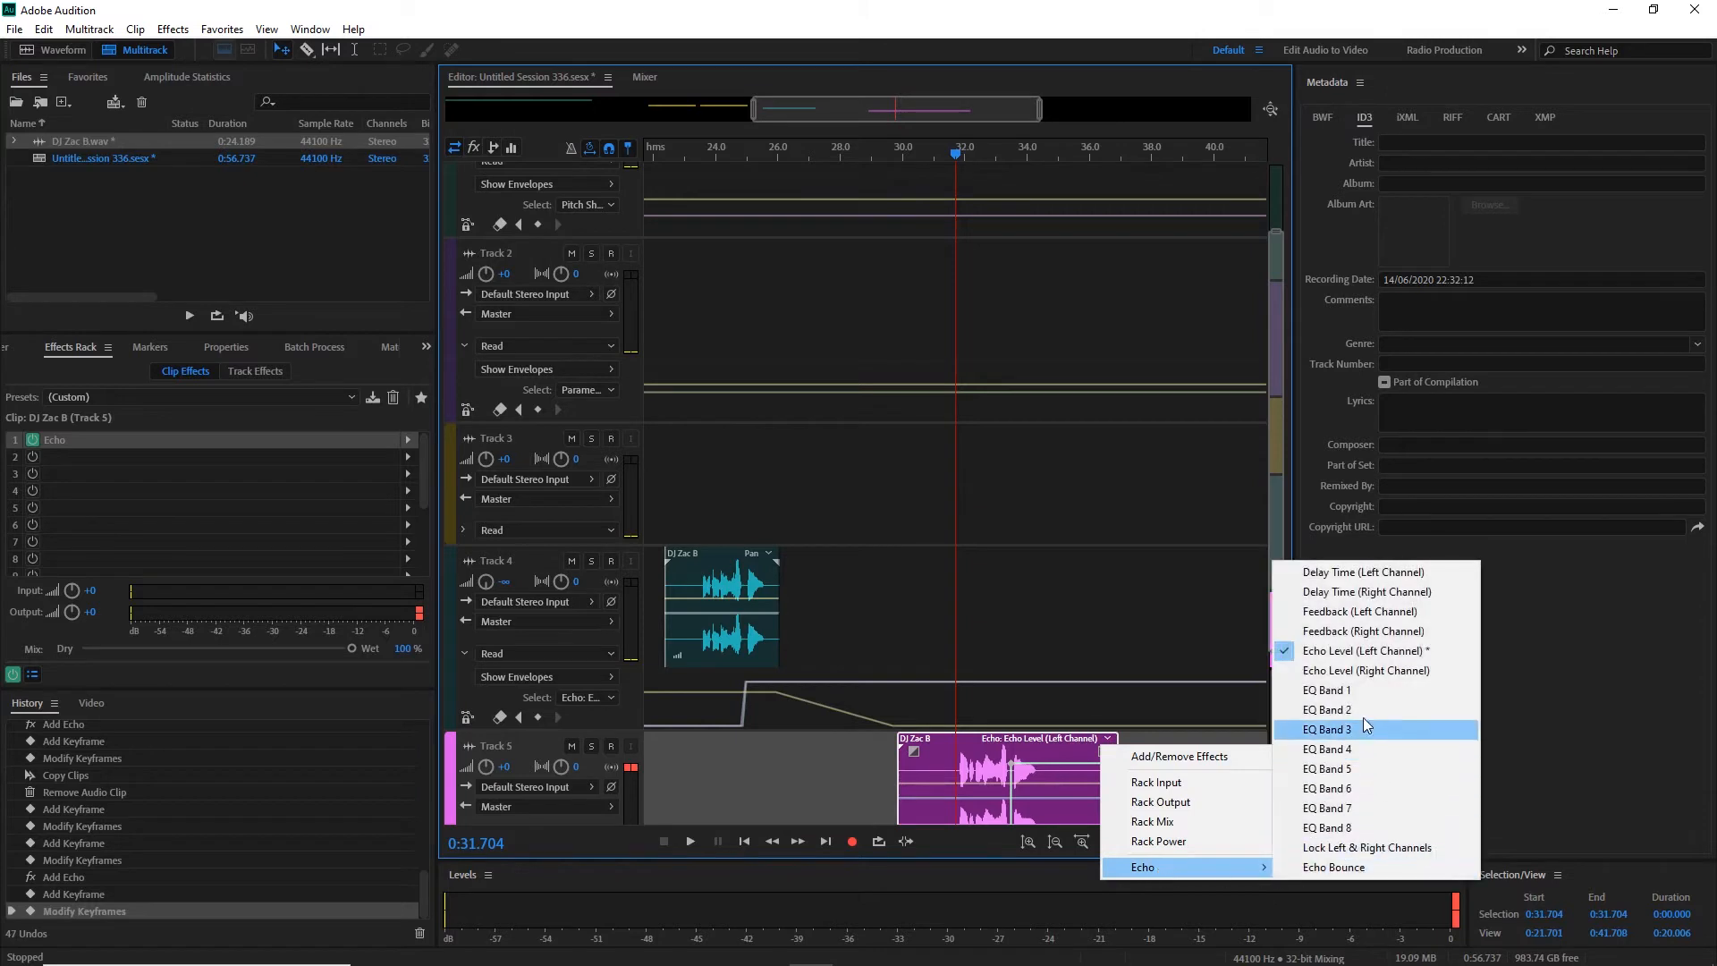
{"action": "left_click", "coordinate": [1374, 673]}
{"action": "left_click", "coordinate": [1013, 766]}
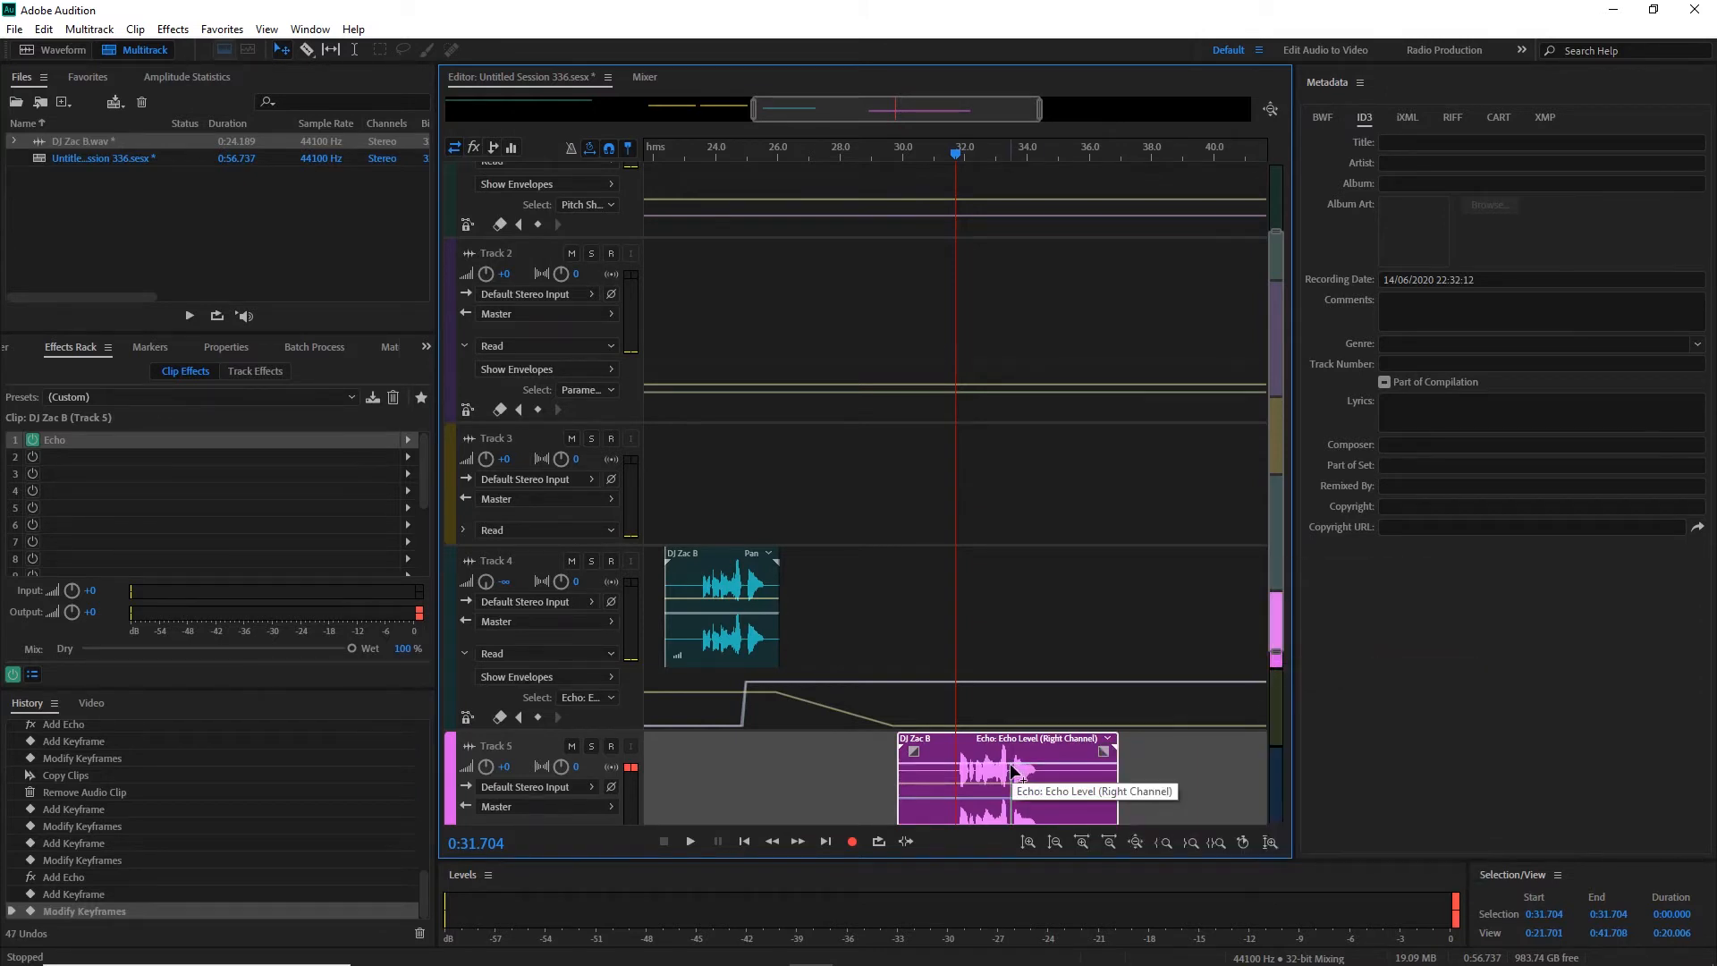
{"action": "left_click_drag", "start_coordinate": [1013, 767], "coordinate": [1014, 855]}
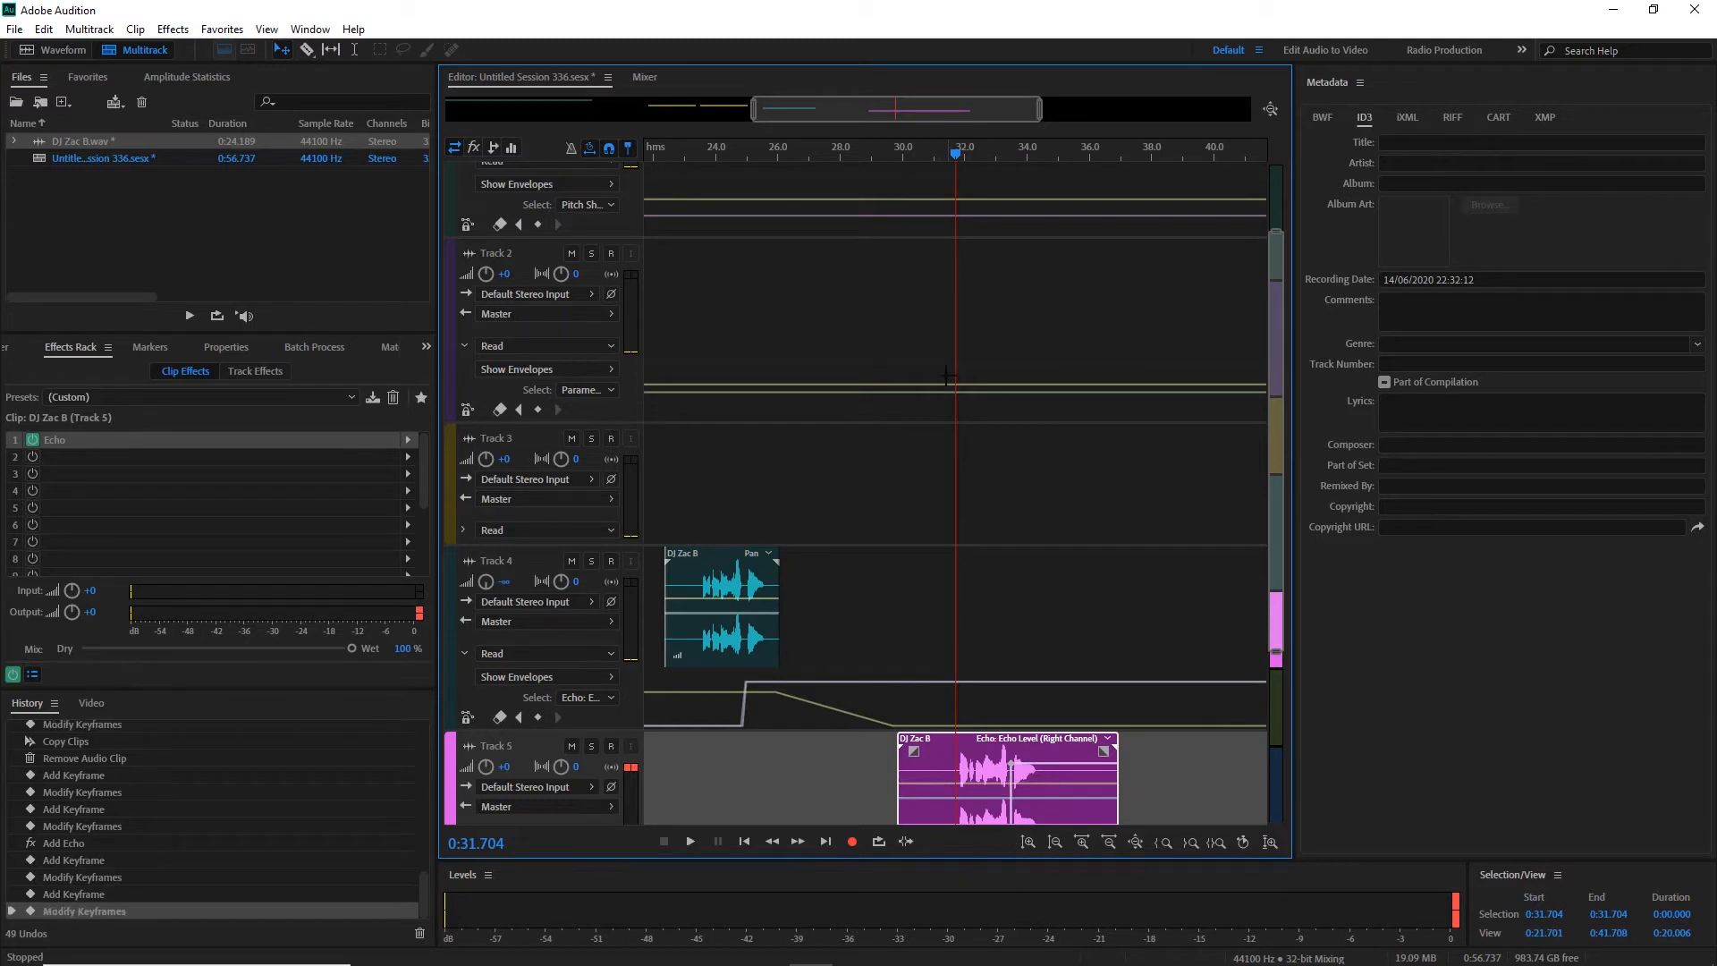
Play back the Track 5 clip with its automated echo from 0:30.226 past the clip's end.
{"action": "left_click", "coordinate": [909, 149]}
{"action": "key", "text": "space"}
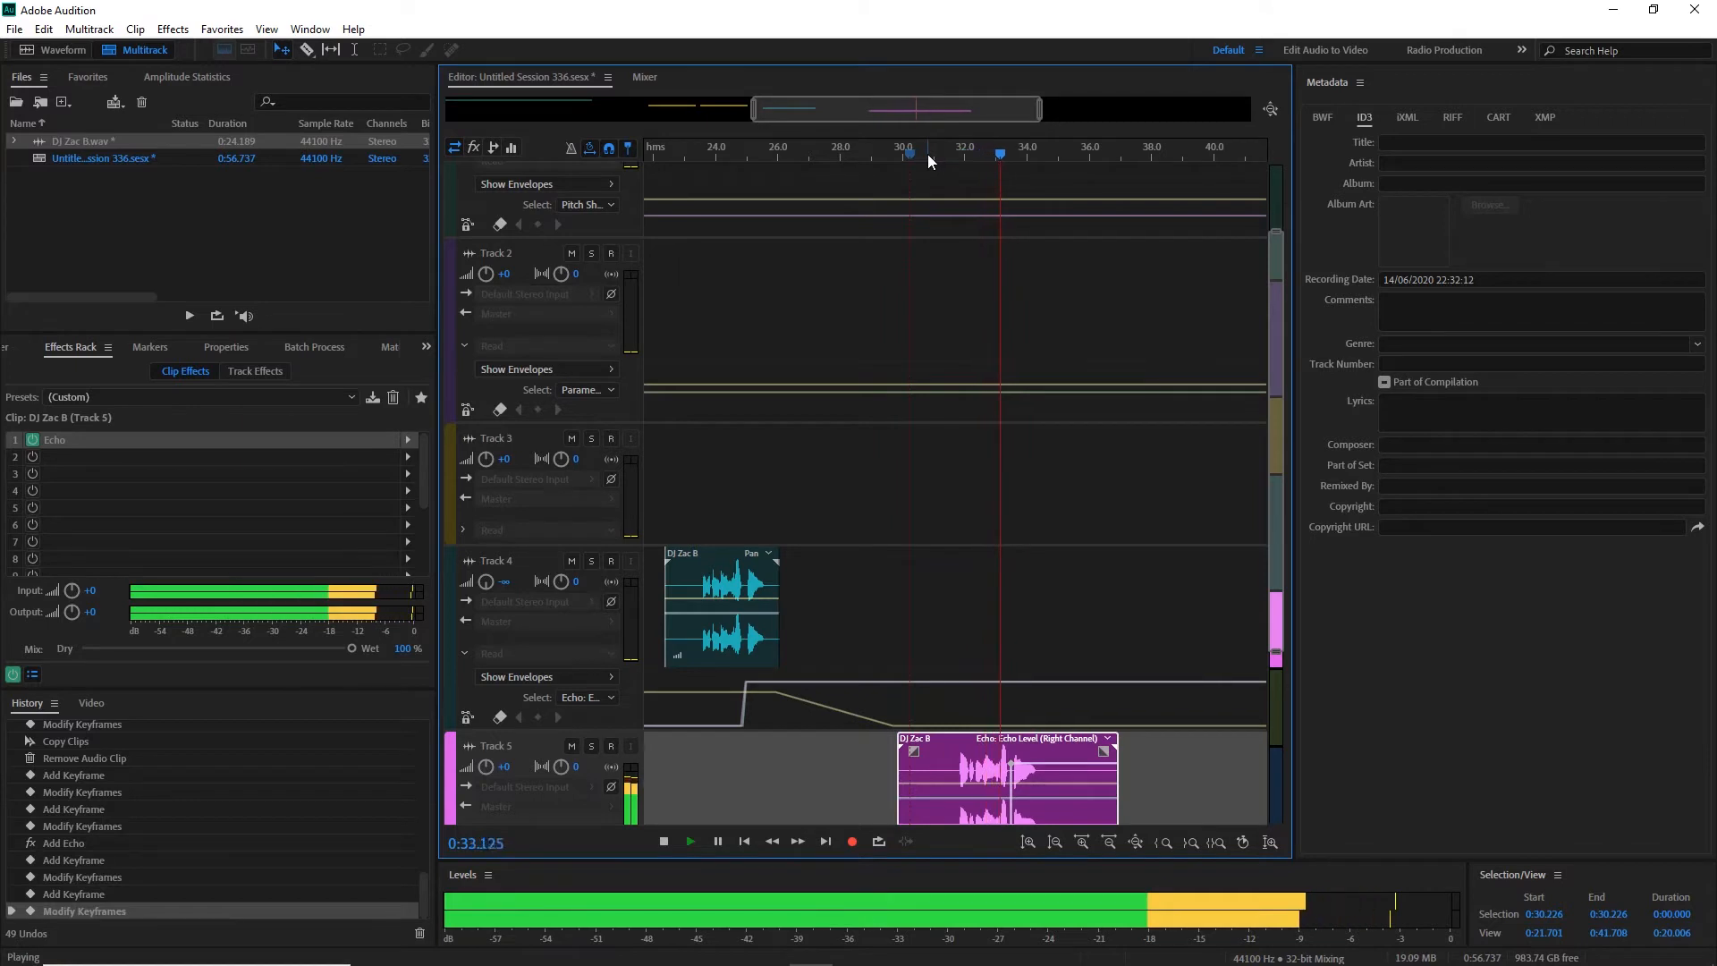
{"action": "scroll", "coordinate": [927, 156], "scroll_direction": "up", "scroll_amount": 3}
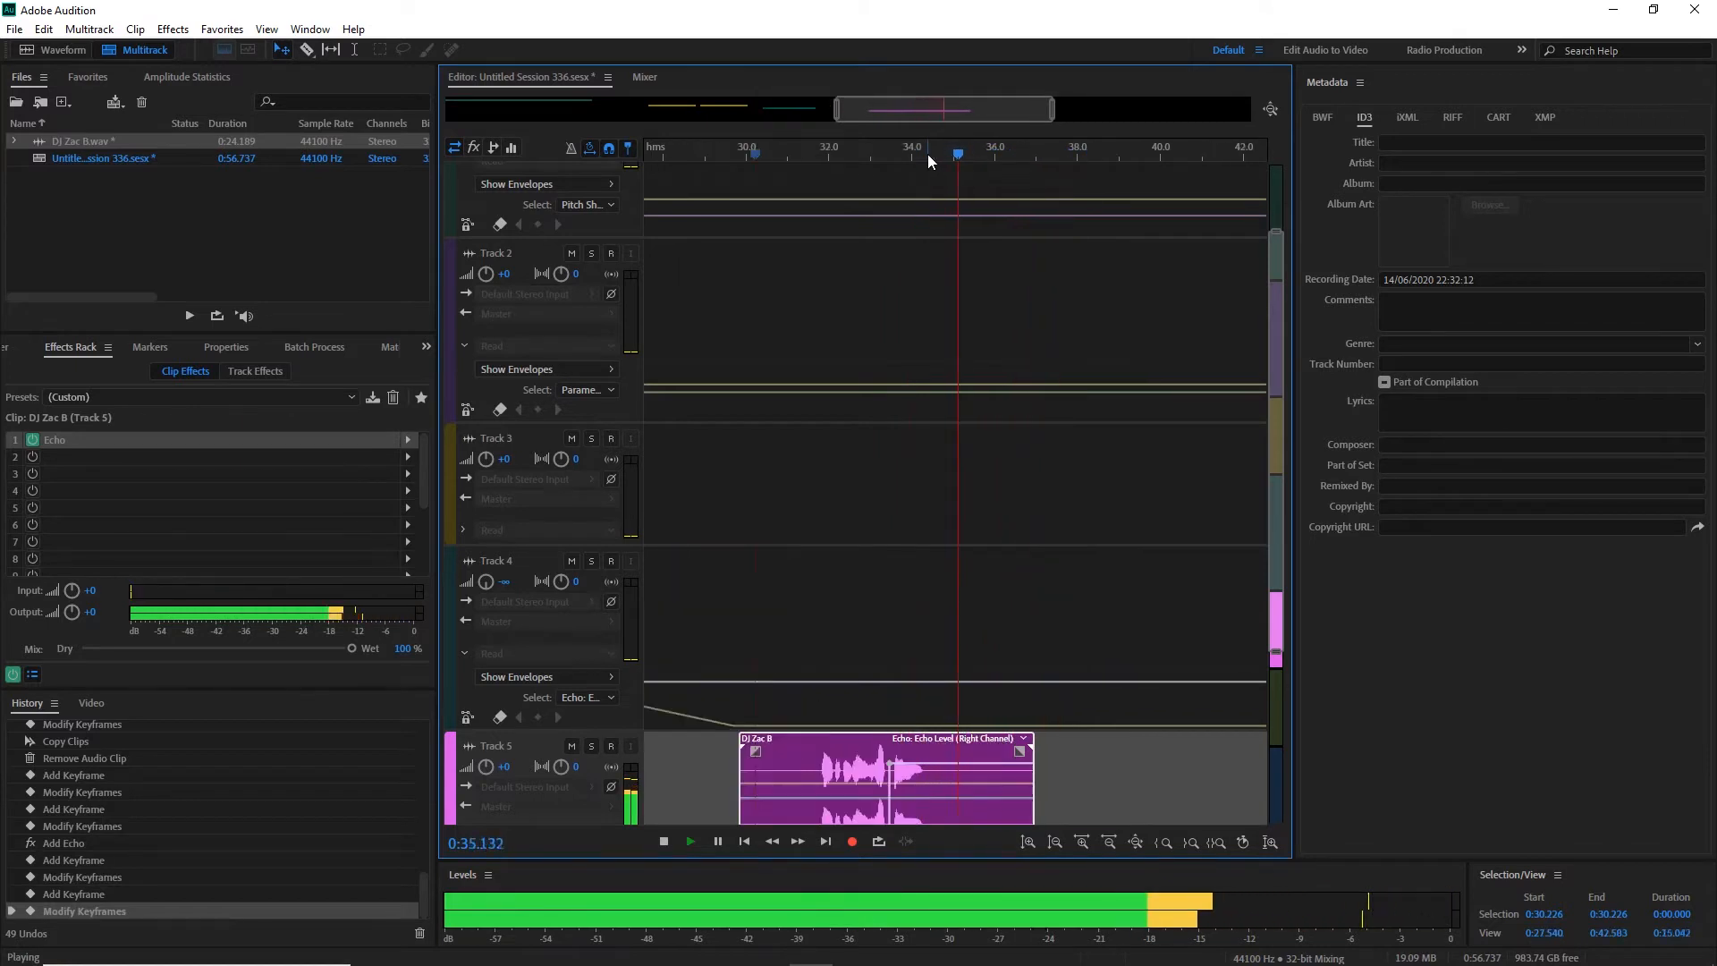
{"action": "scroll", "coordinate": [927, 154], "scroll_direction": "up", "scroll_amount": 1}
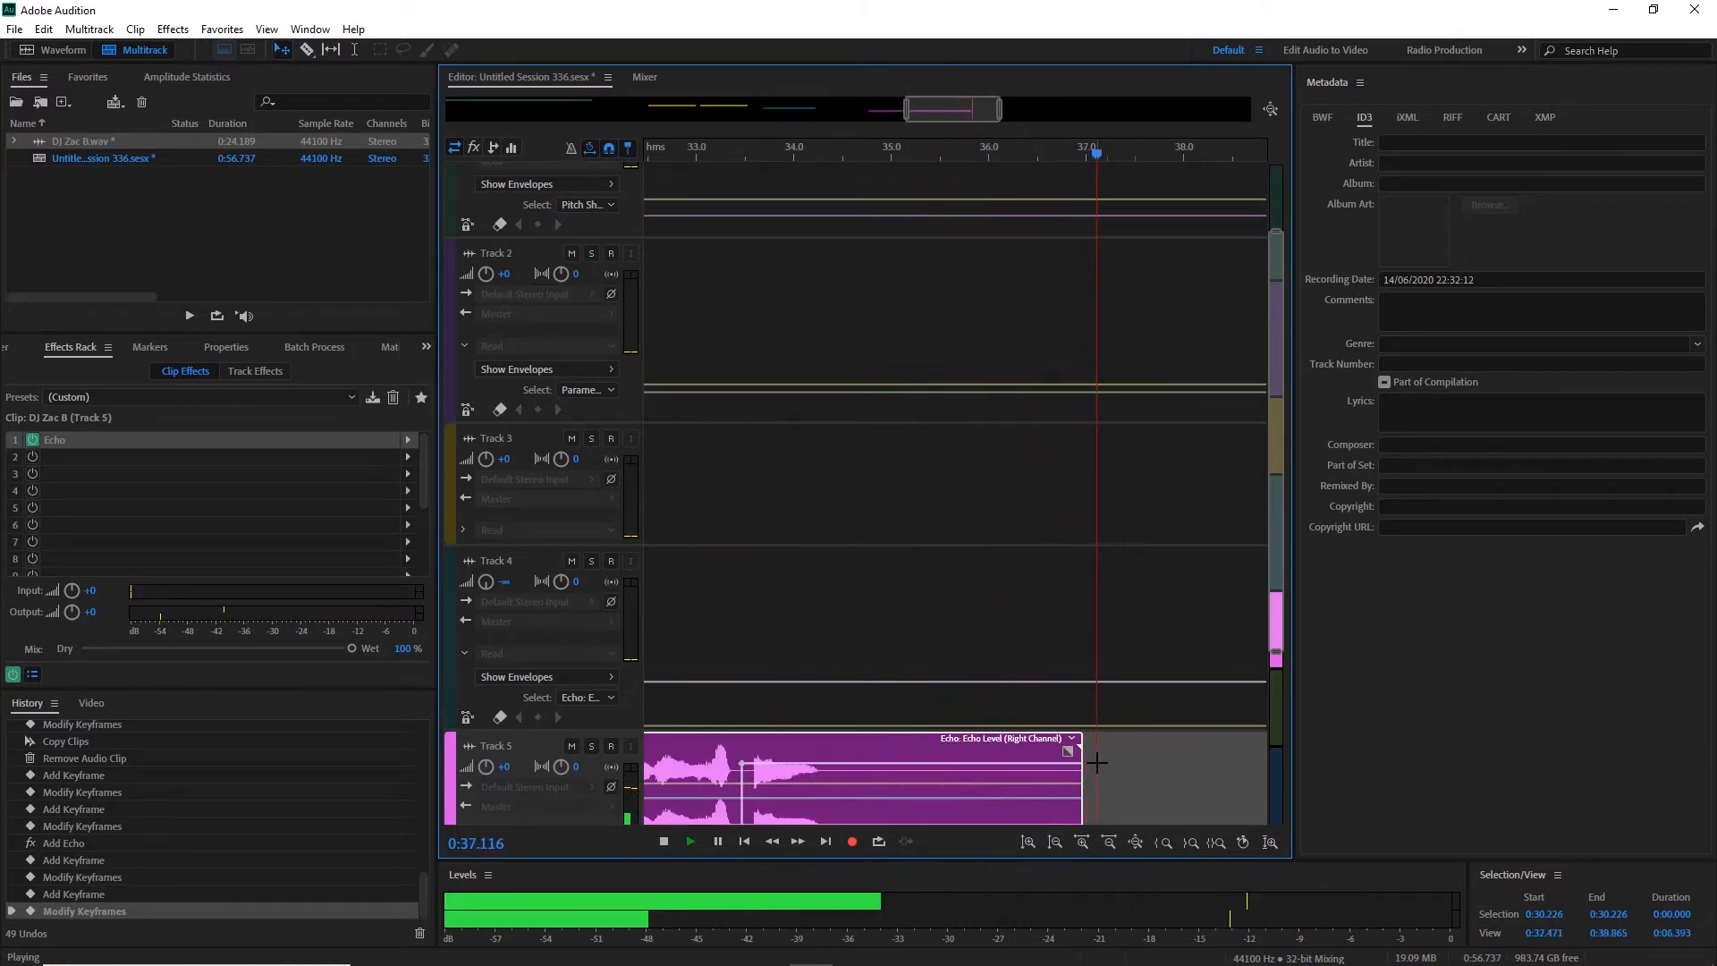
{"action": "key", "text": "space"}
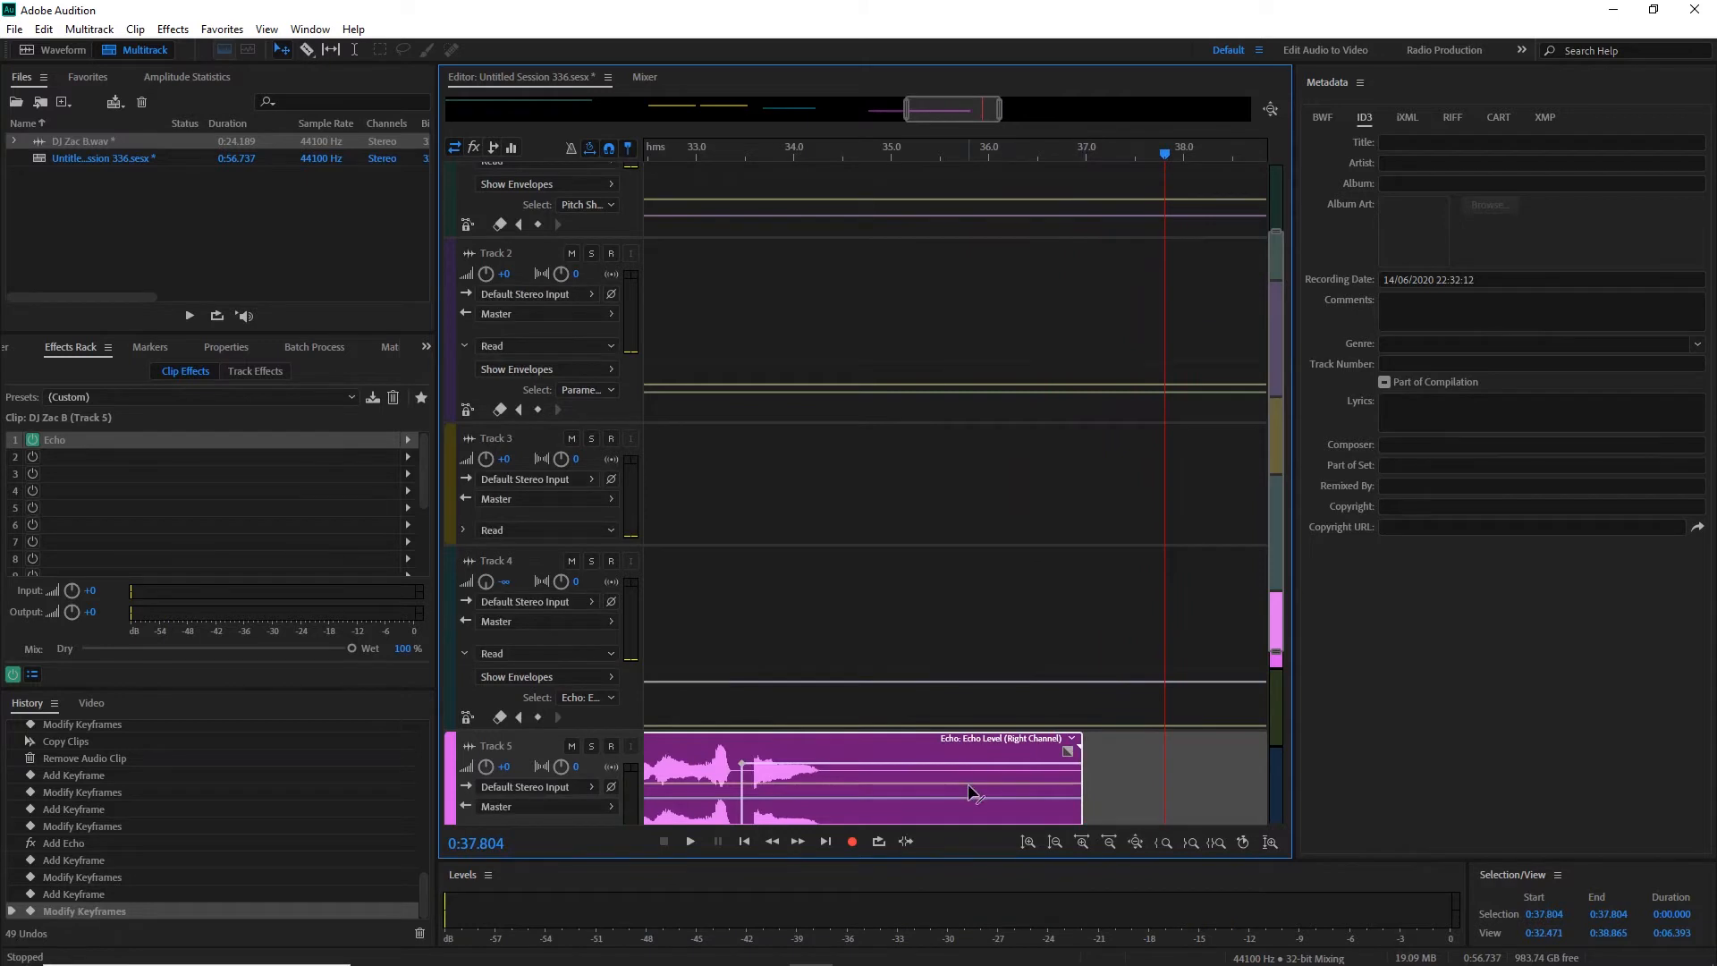
Add a volume keyframe to the Track 5 clip at about 0:34.4 and ramp the volume down to the bottom at the clip's end.
{"action": "left_click", "coordinate": [834, 782]}
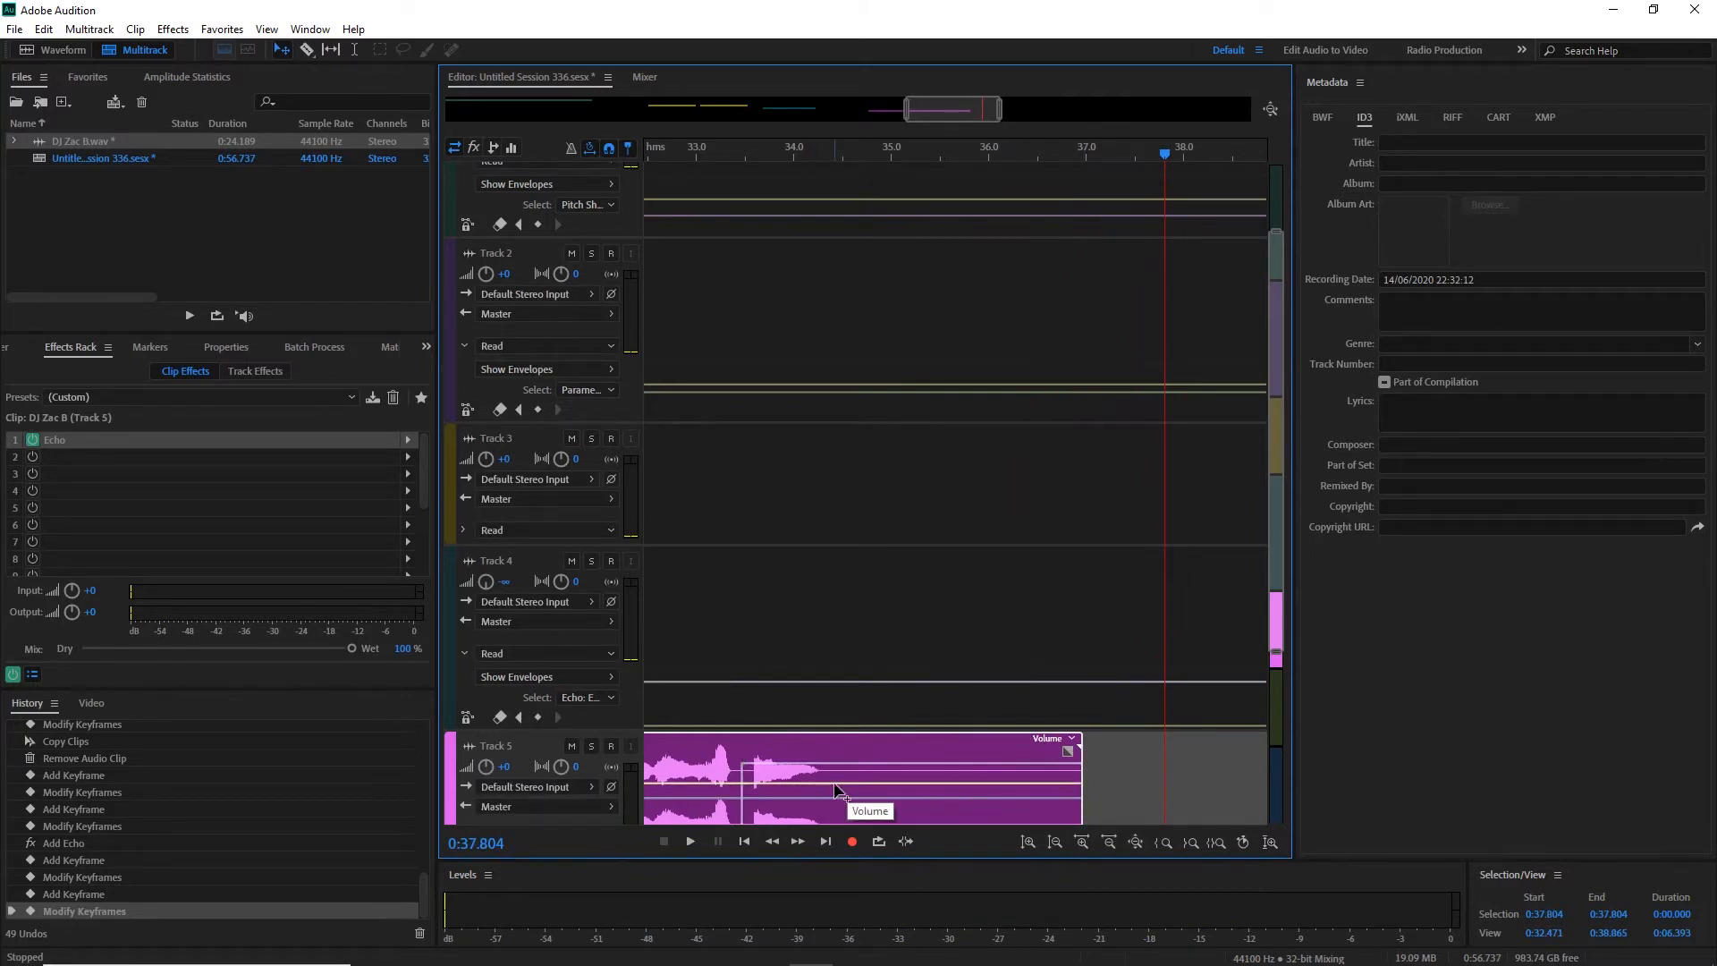
{"action": "left_click", "coordinate": [834, 783]}
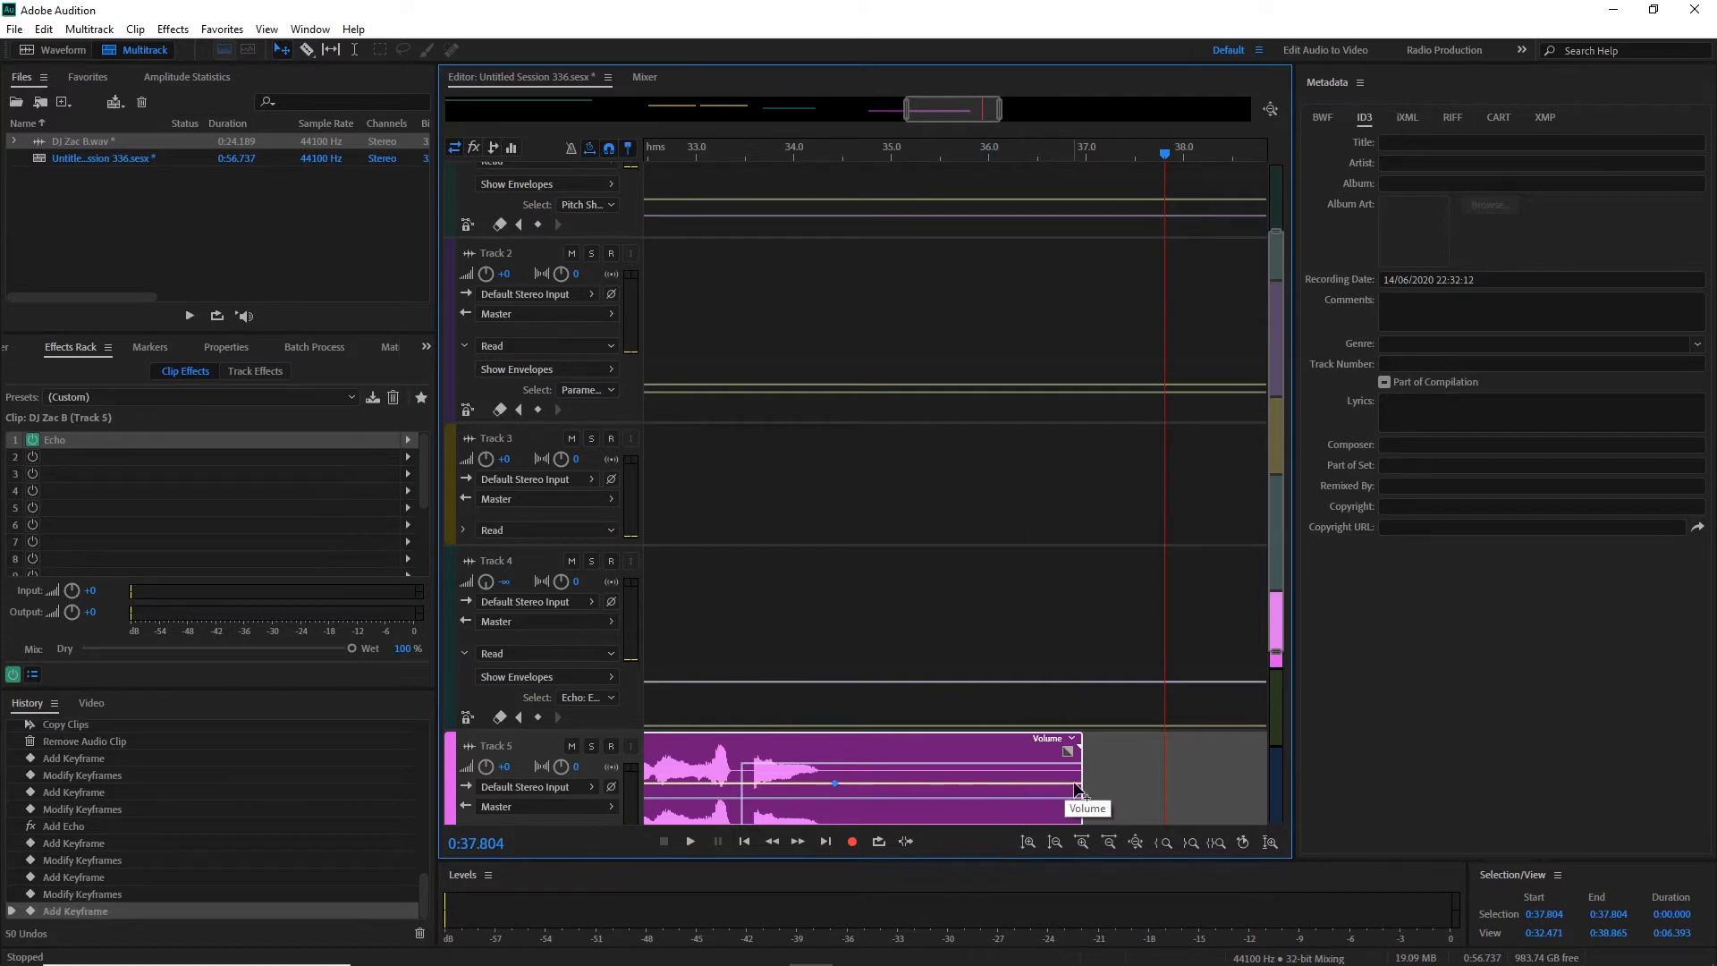
{"action": "left_click_drag", "start_coordinate": [1078, 787], "coordinate": [1082, 854]}
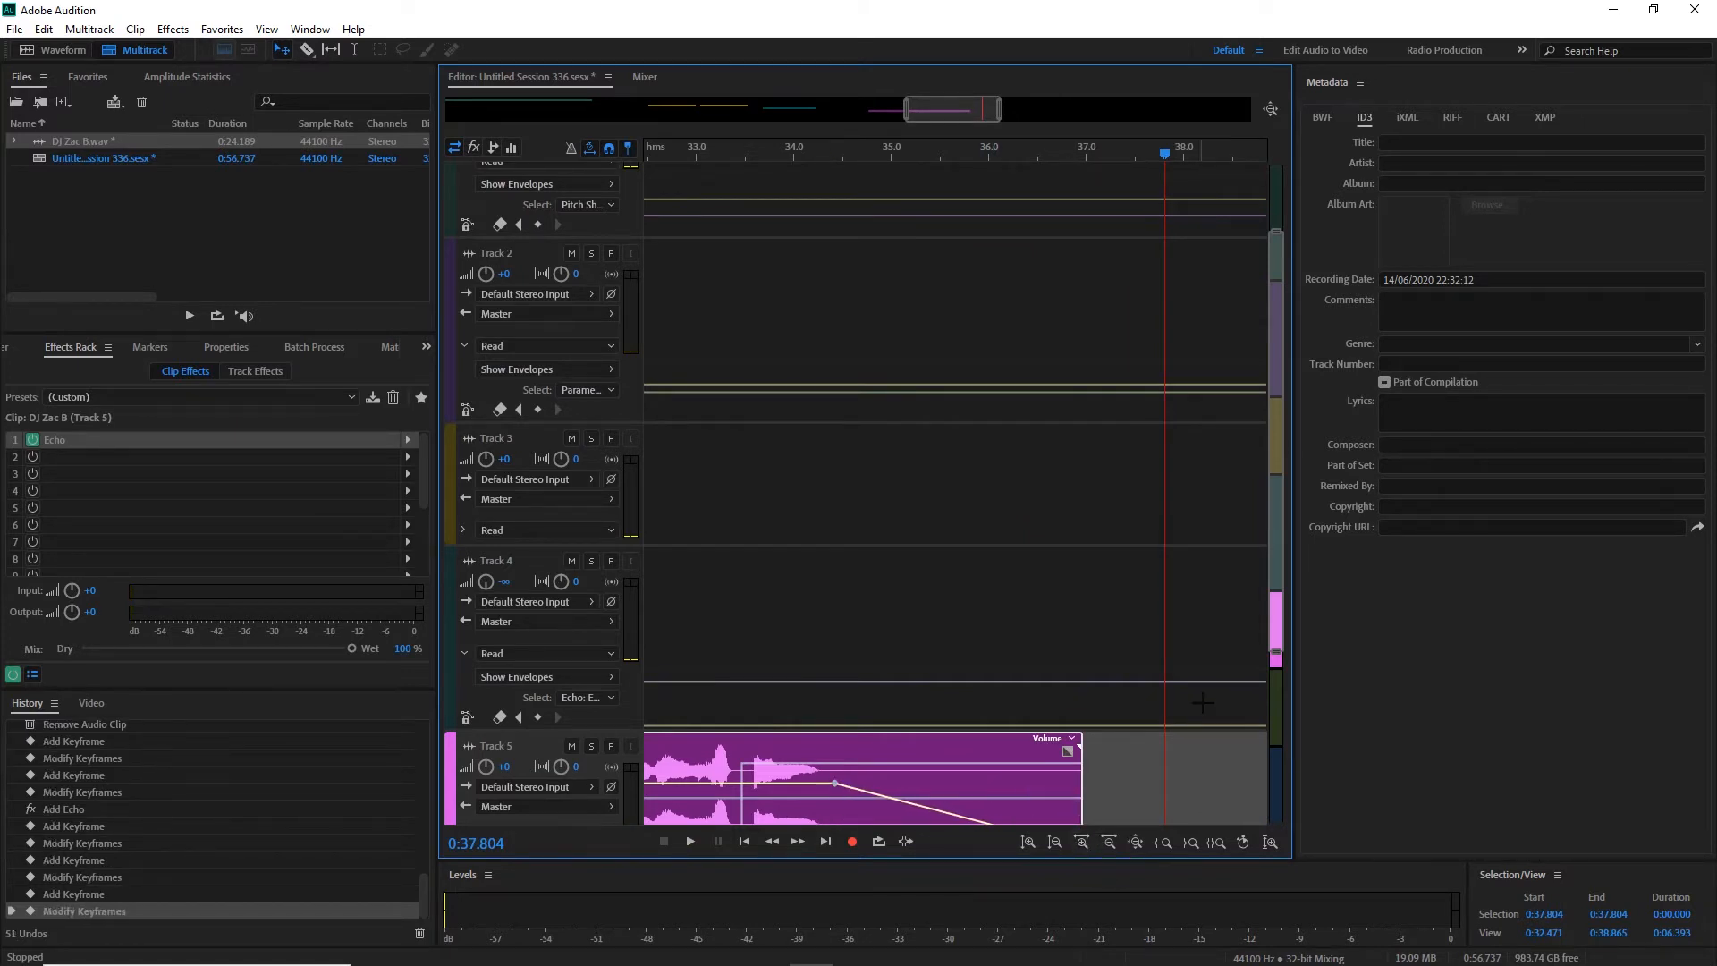
{"action": "left_click_drag", "start_coordinate": [1272, 615], "coordinate": [1273, 667]}
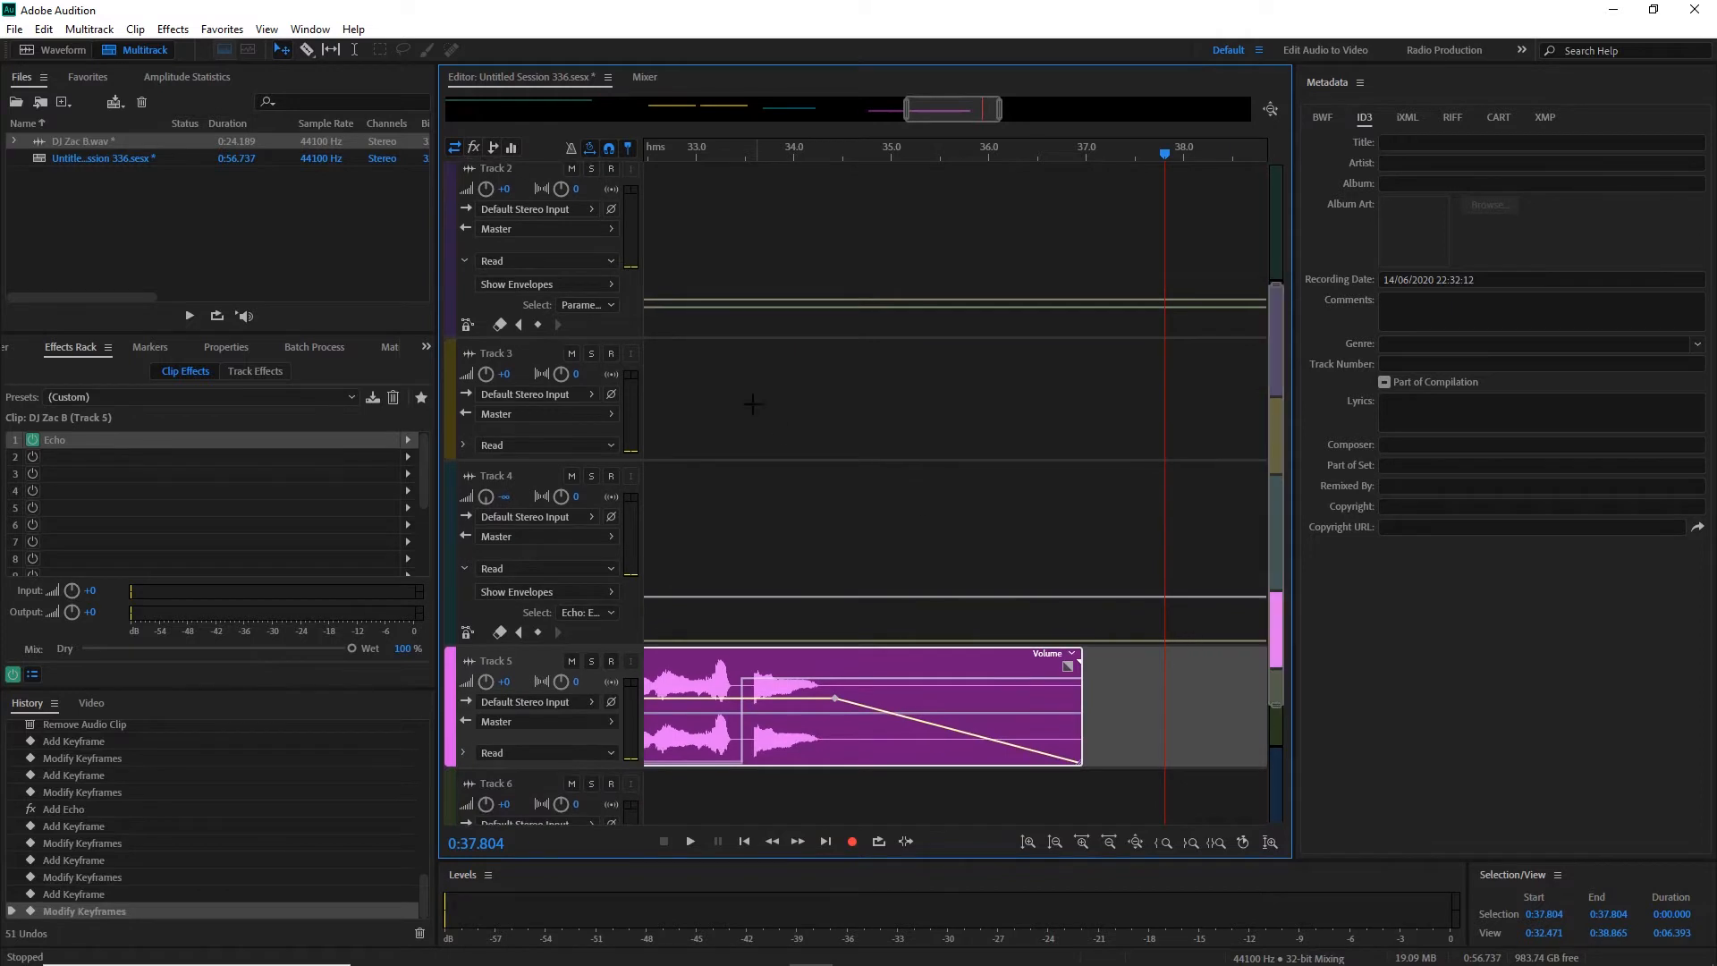
Play back the Track 5 clip with its volume ramp from 0:31.508 past its end.
{"action": "left_click_drag", "start_coordinate": [654, 154], "coordinate": [726, 178]}
{"action": "key", "text": "space"}
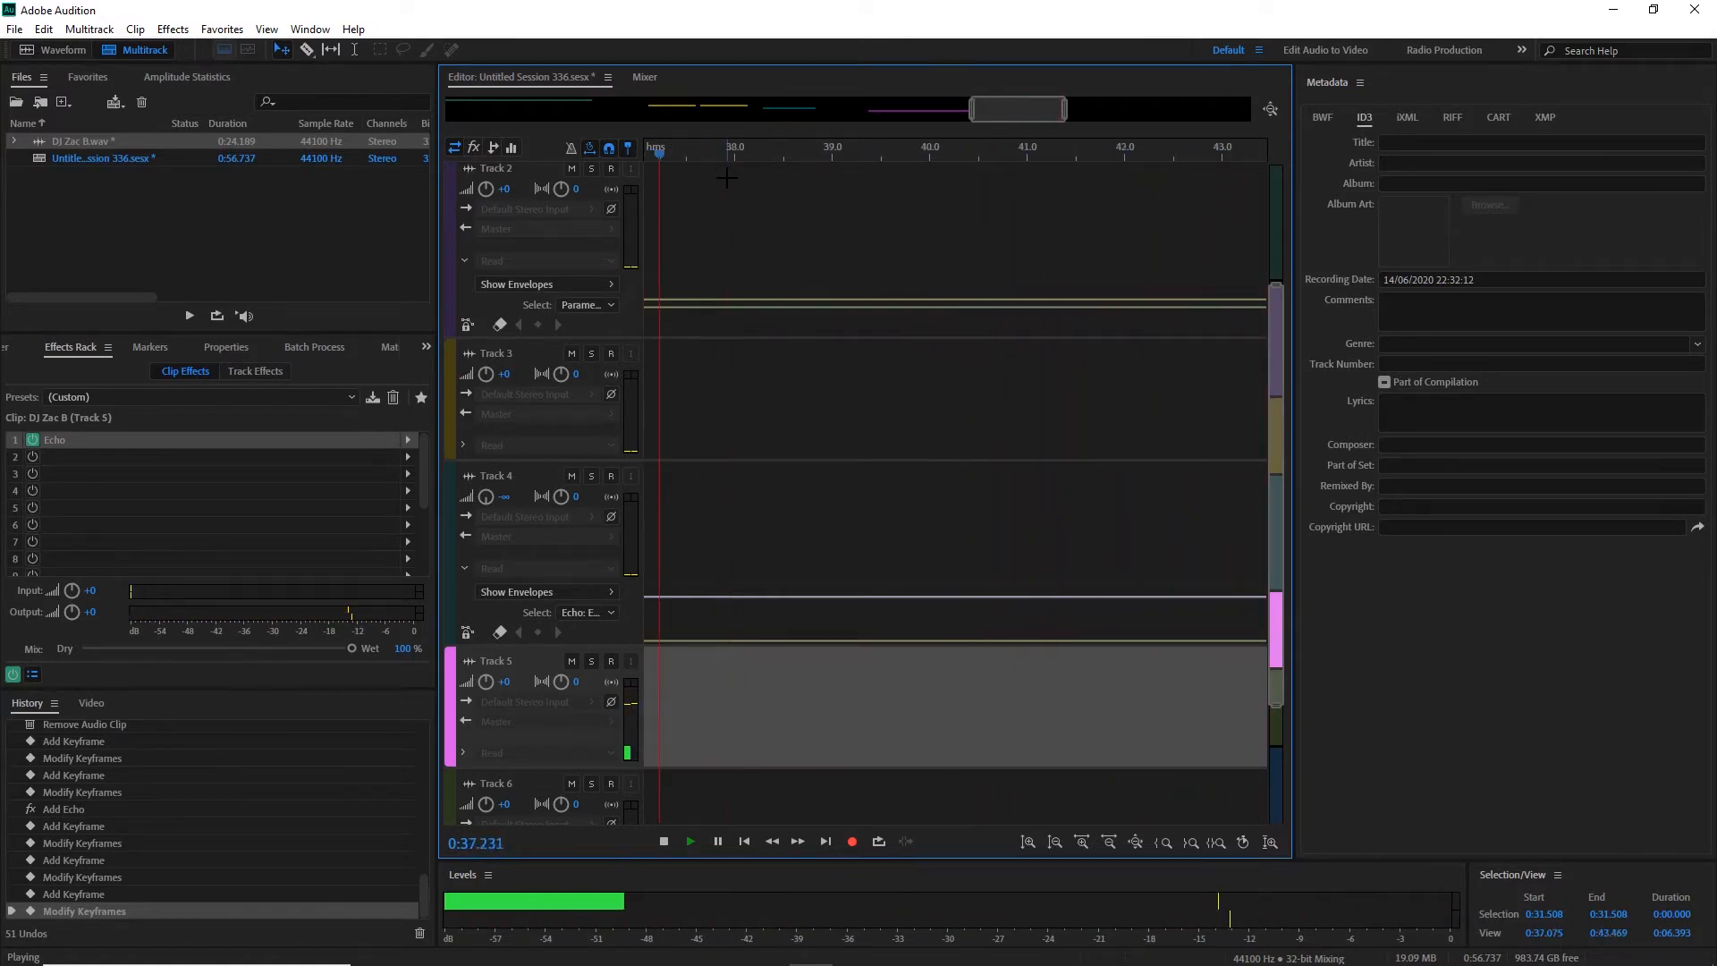
{"action": "key", "text": "space"}
{"action": "scroll", "coordinate": [727, 178], "scroll_direction": "down", "scroll_amount": 4}
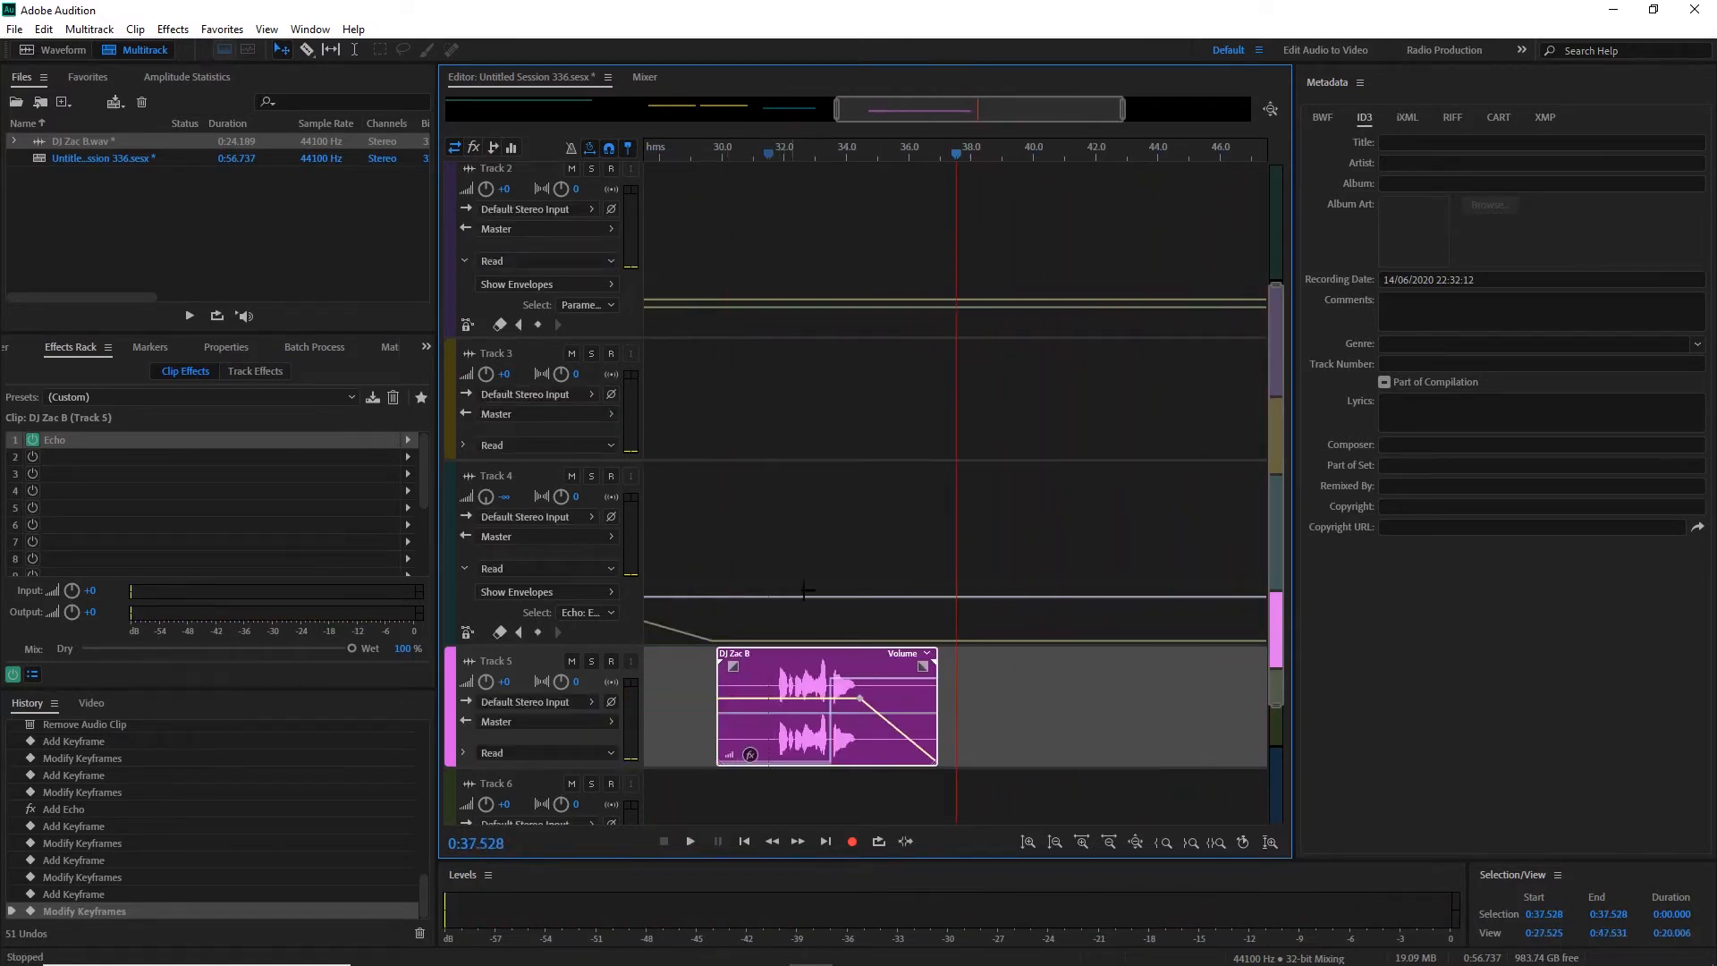
Try a fade-out on the Track 5 clip, and undo it along with the clip's volume keyframes.
{"action": "left_click_drag", "start_coordinate": [924, 666], "coordinate": [890, 716]}
{"action": "key", "text": "ctrl+z"}
{"action": "key", "text": "ctrl+z"}
{"action": "key", "text": "ctrl+z"}
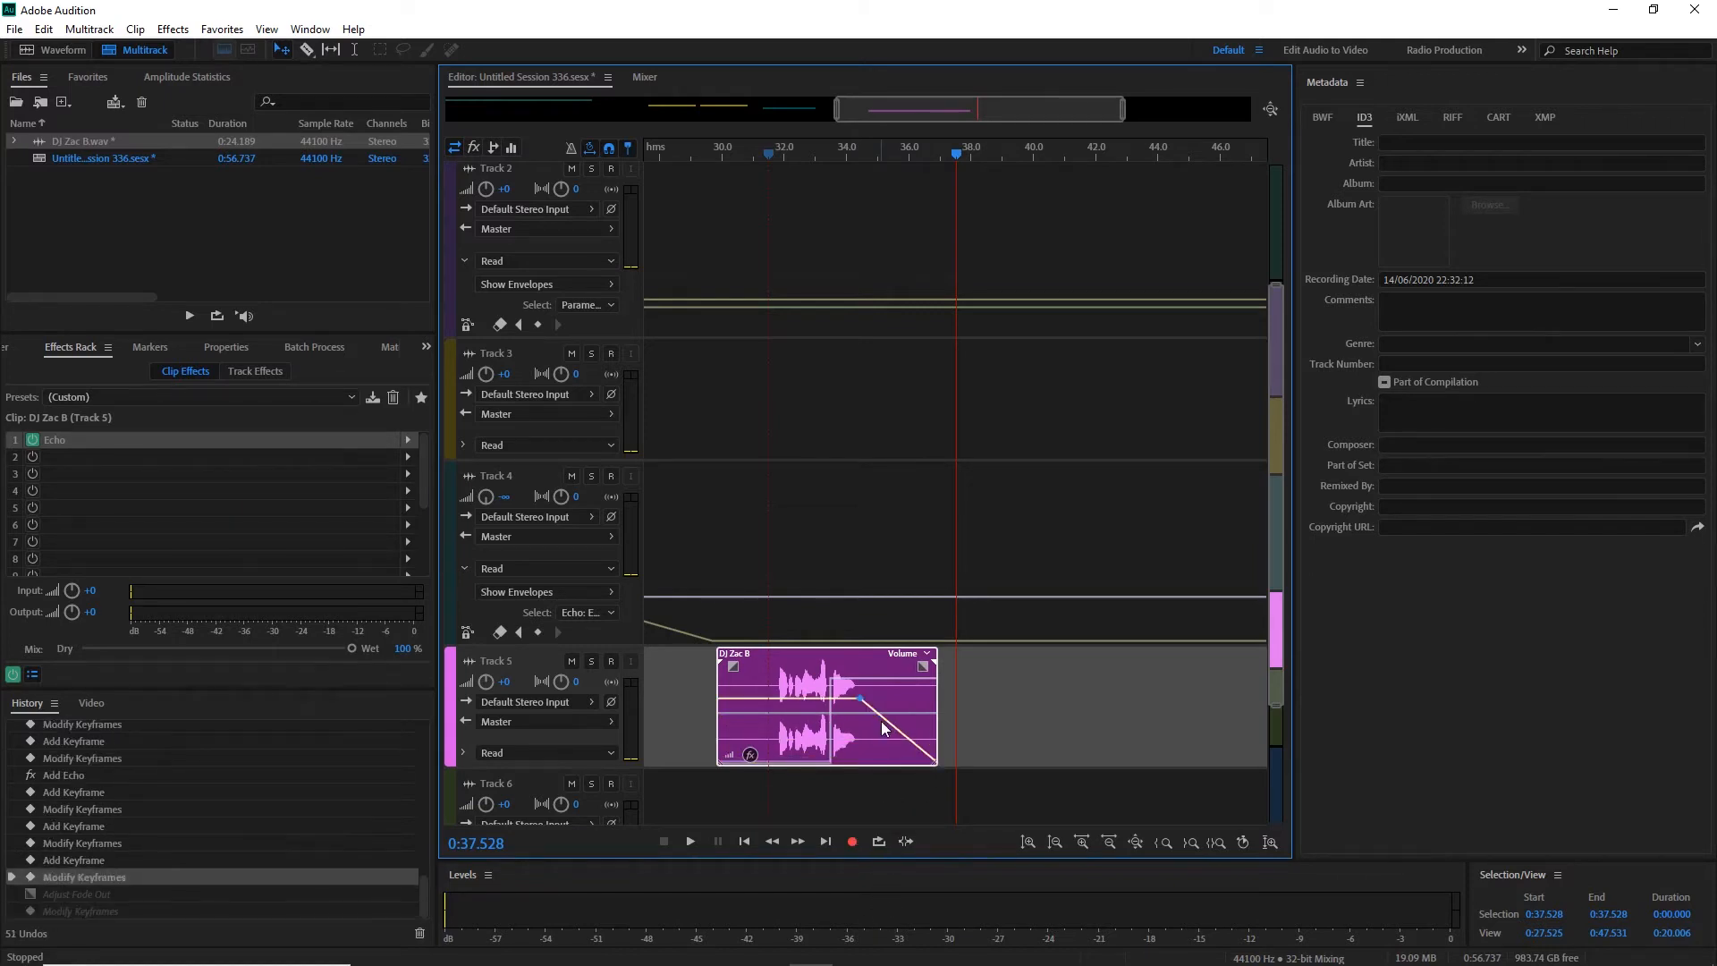
{"action": "key", "text": "ctrl+z"}
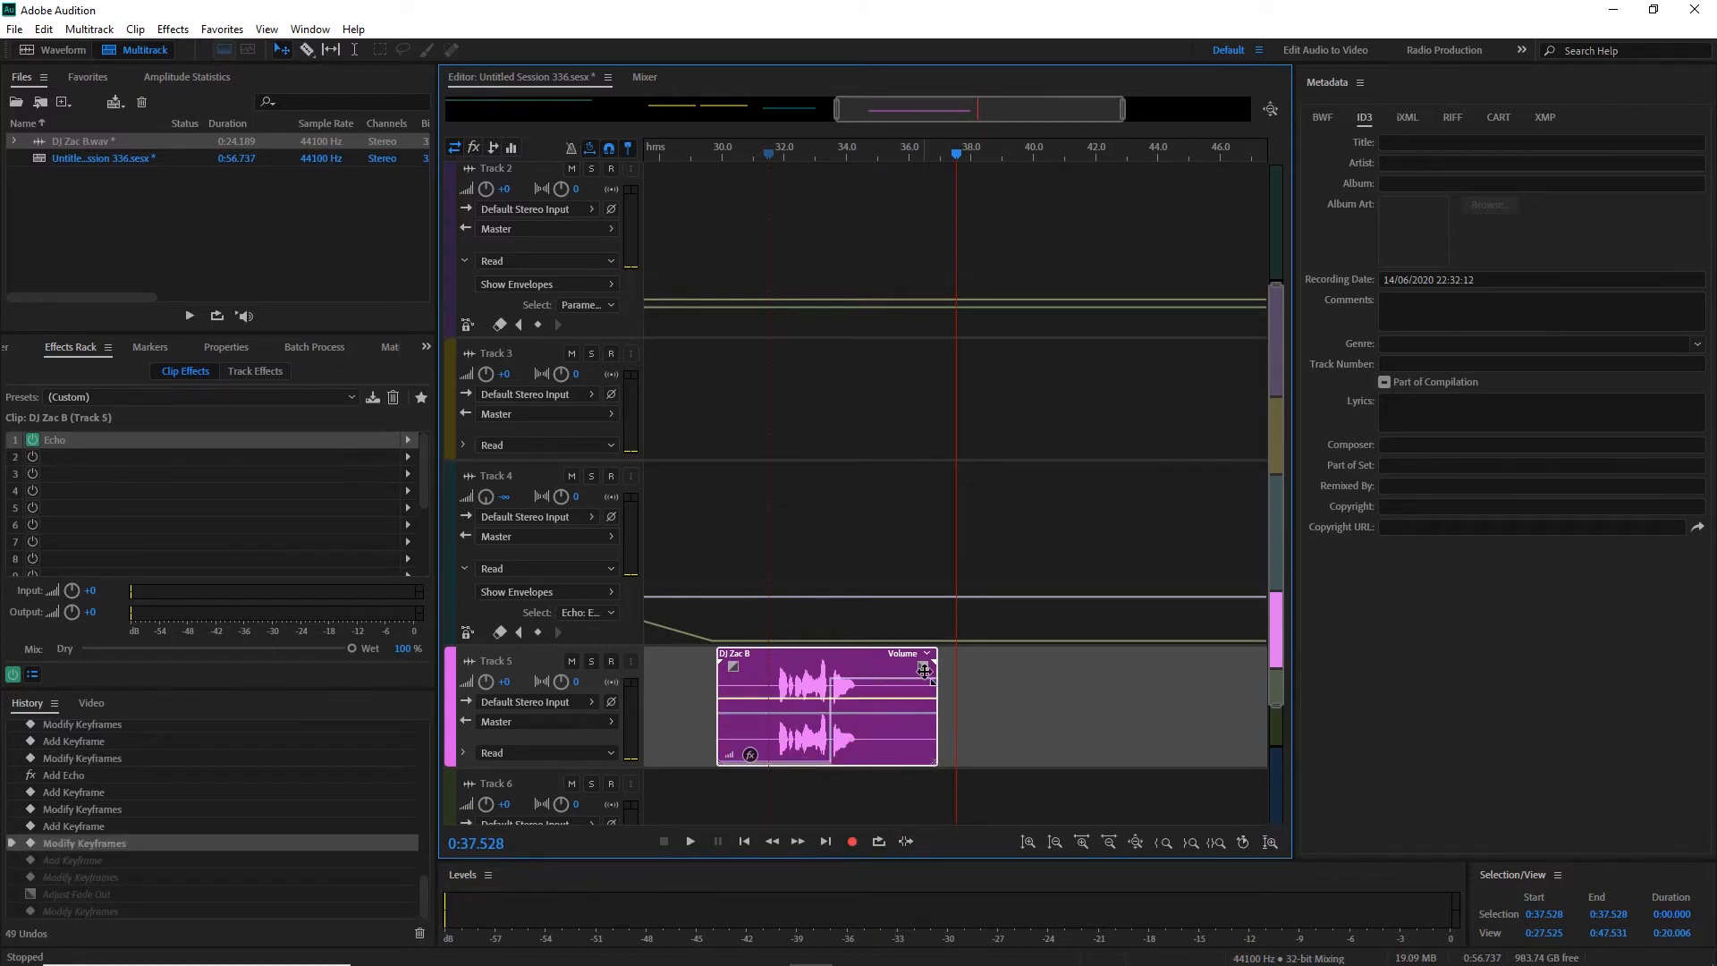
Give the Track 5 clip a symmetric fade-in and fade-out about 2.4 s long and play it back from 0:30.453.
{"action": "mouse_move", "coordinate": [923, 668]}
{"action": "left_mouse_down"}
{"action": "mouse_move", "coordinate": [826, 687]}
{"action": "mouse_move", "coordinate": [838, 707]}
{"action": "mouse_move", "coordinate": [947, 679]}
{"action": "left_mouse_up"}
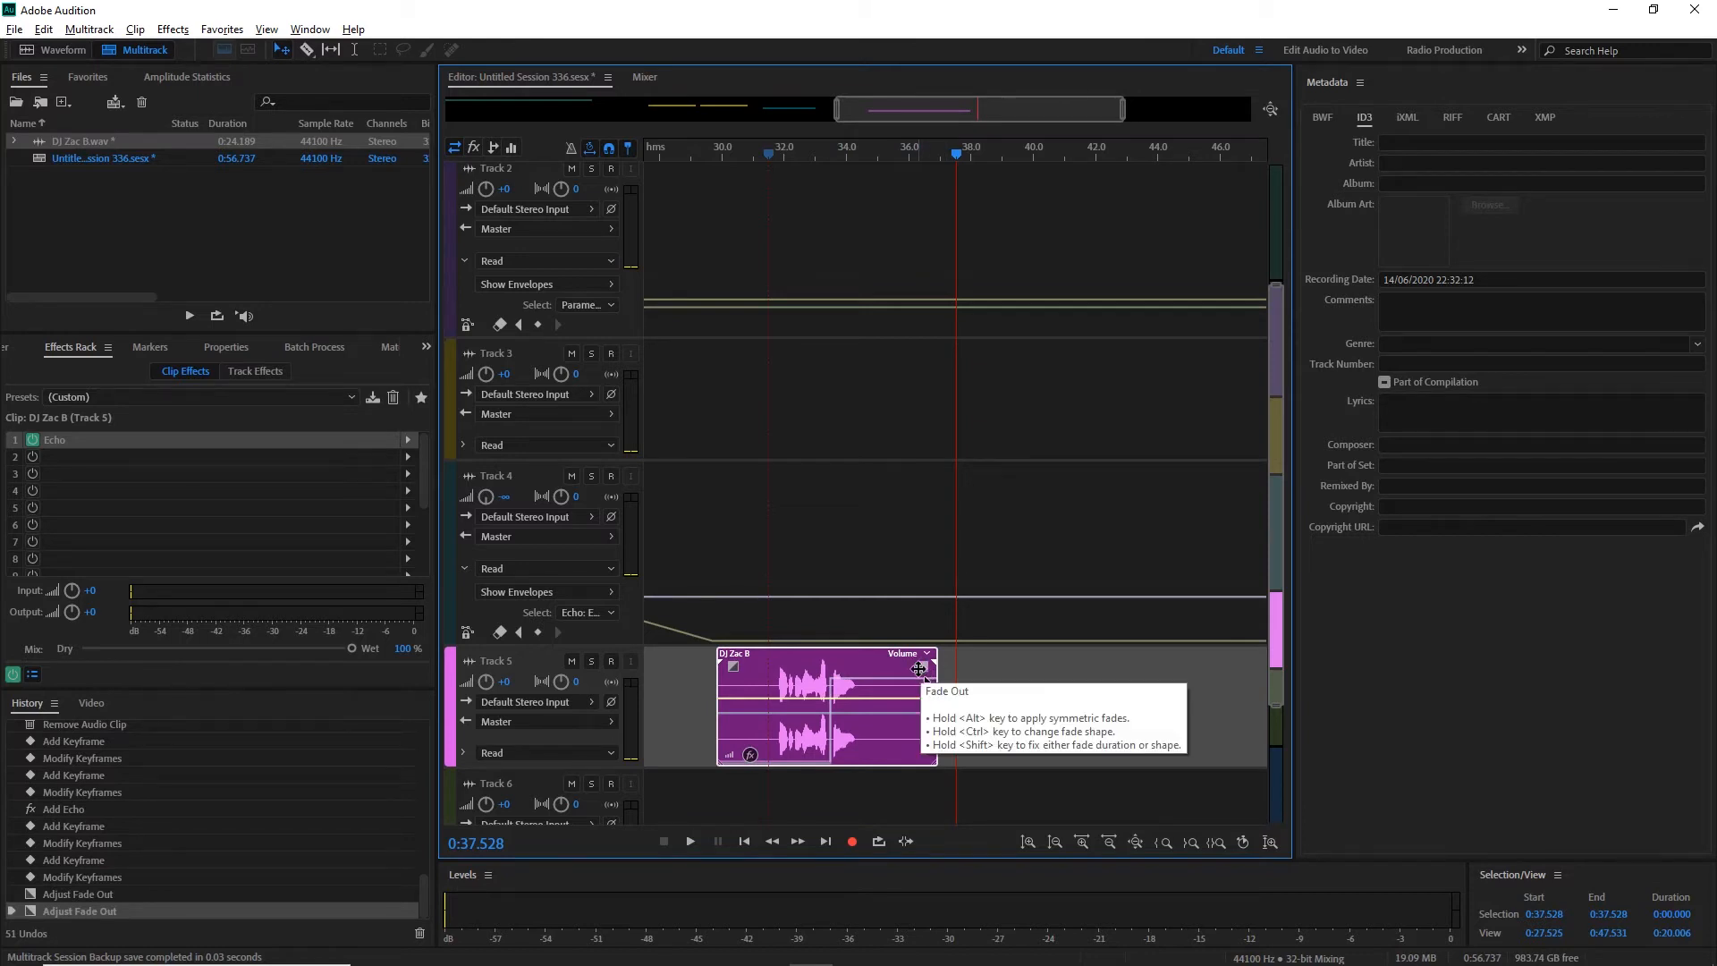
{"action": "left_click_drag", "start_coordinate": [922, 666], "coordinate": [846, 677]}
{"action": "key", "text": "space"}
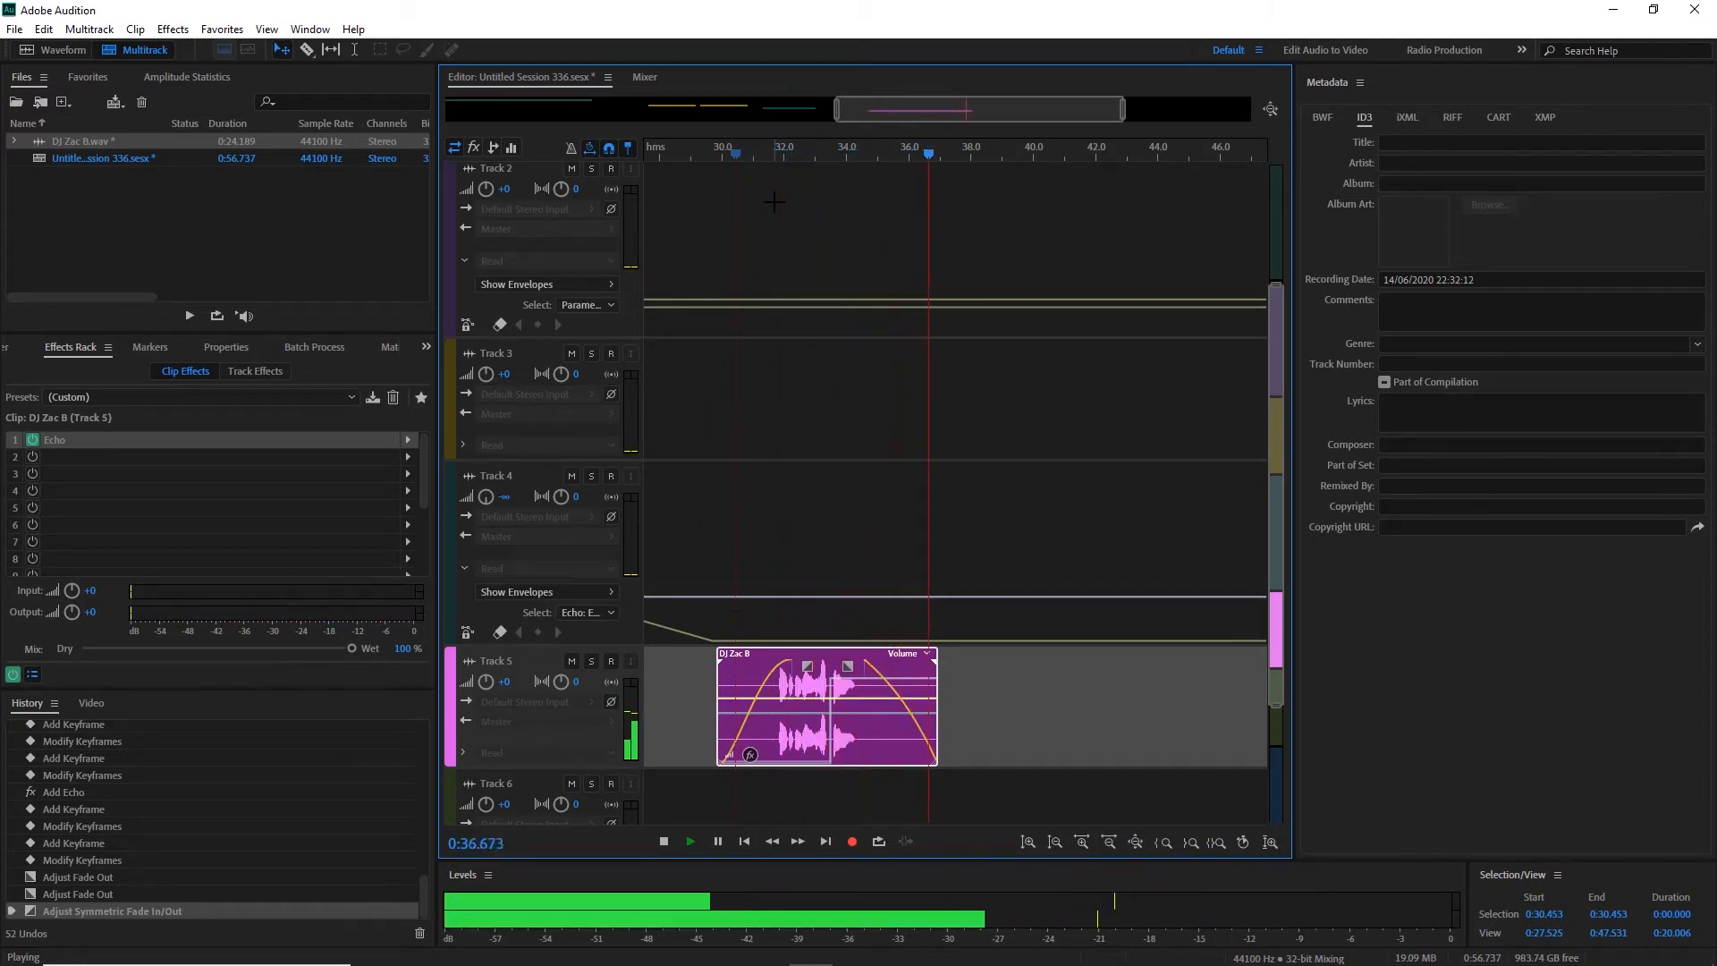
{"action": "key", "text": "space"}
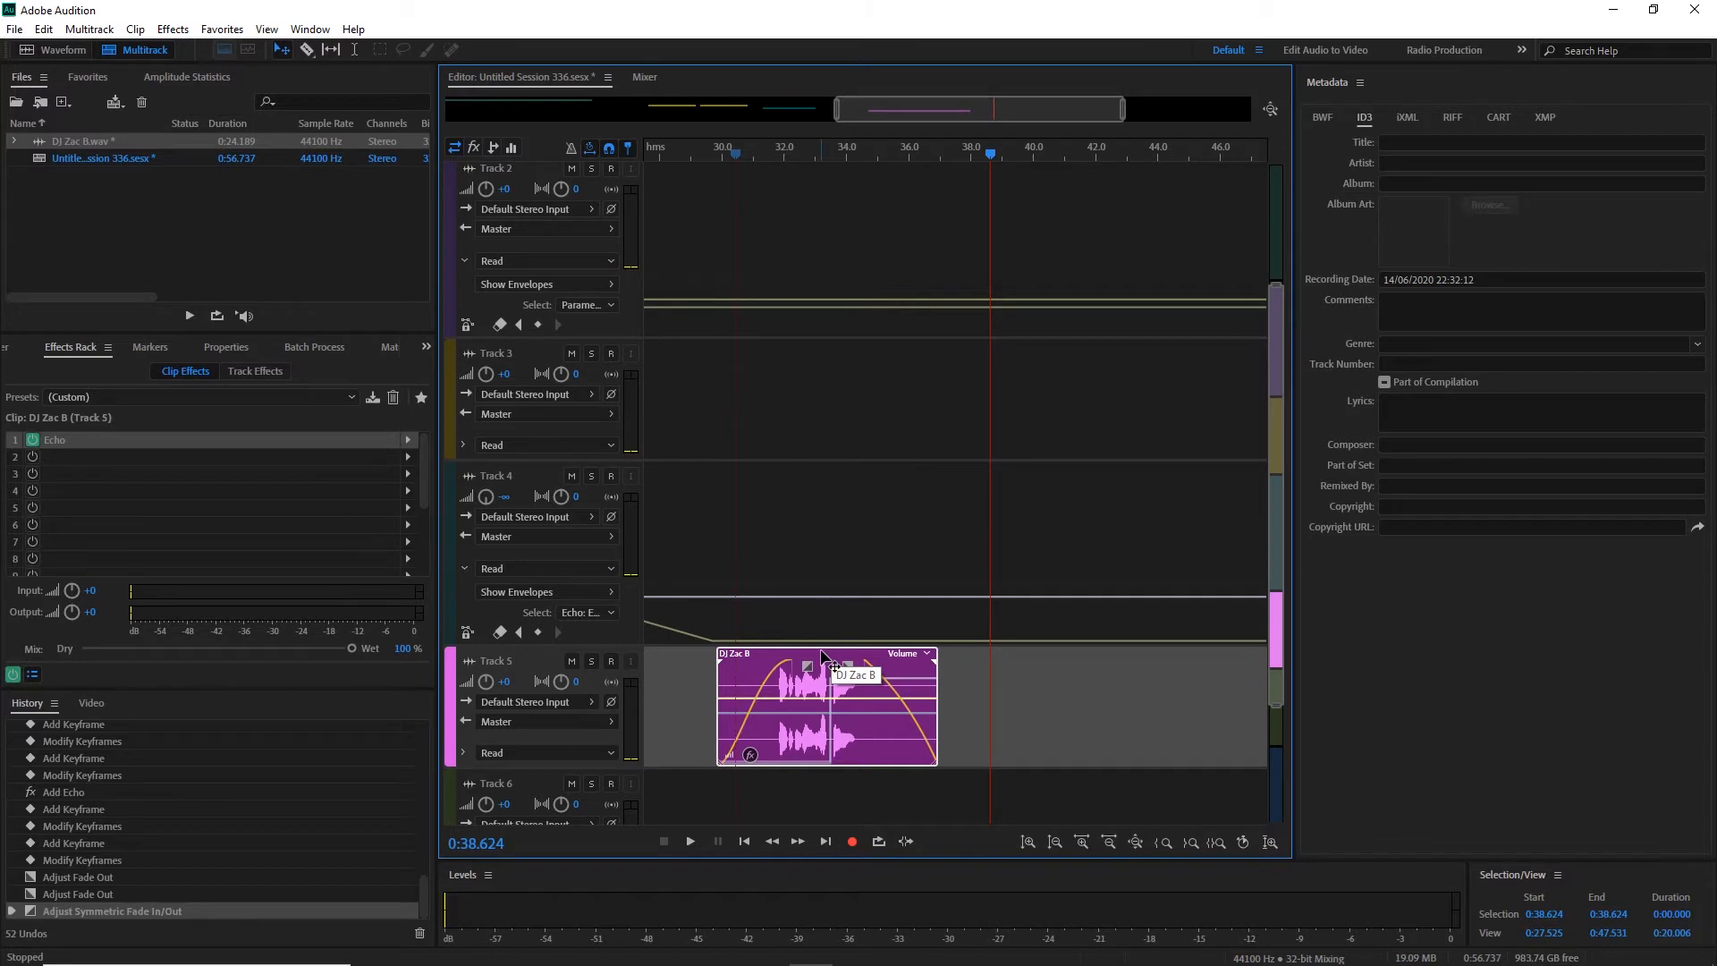
Show the full session and play back the Track 4 clip with its track echo from 0:23.606.
{"action": "key", "text": "backslash"}
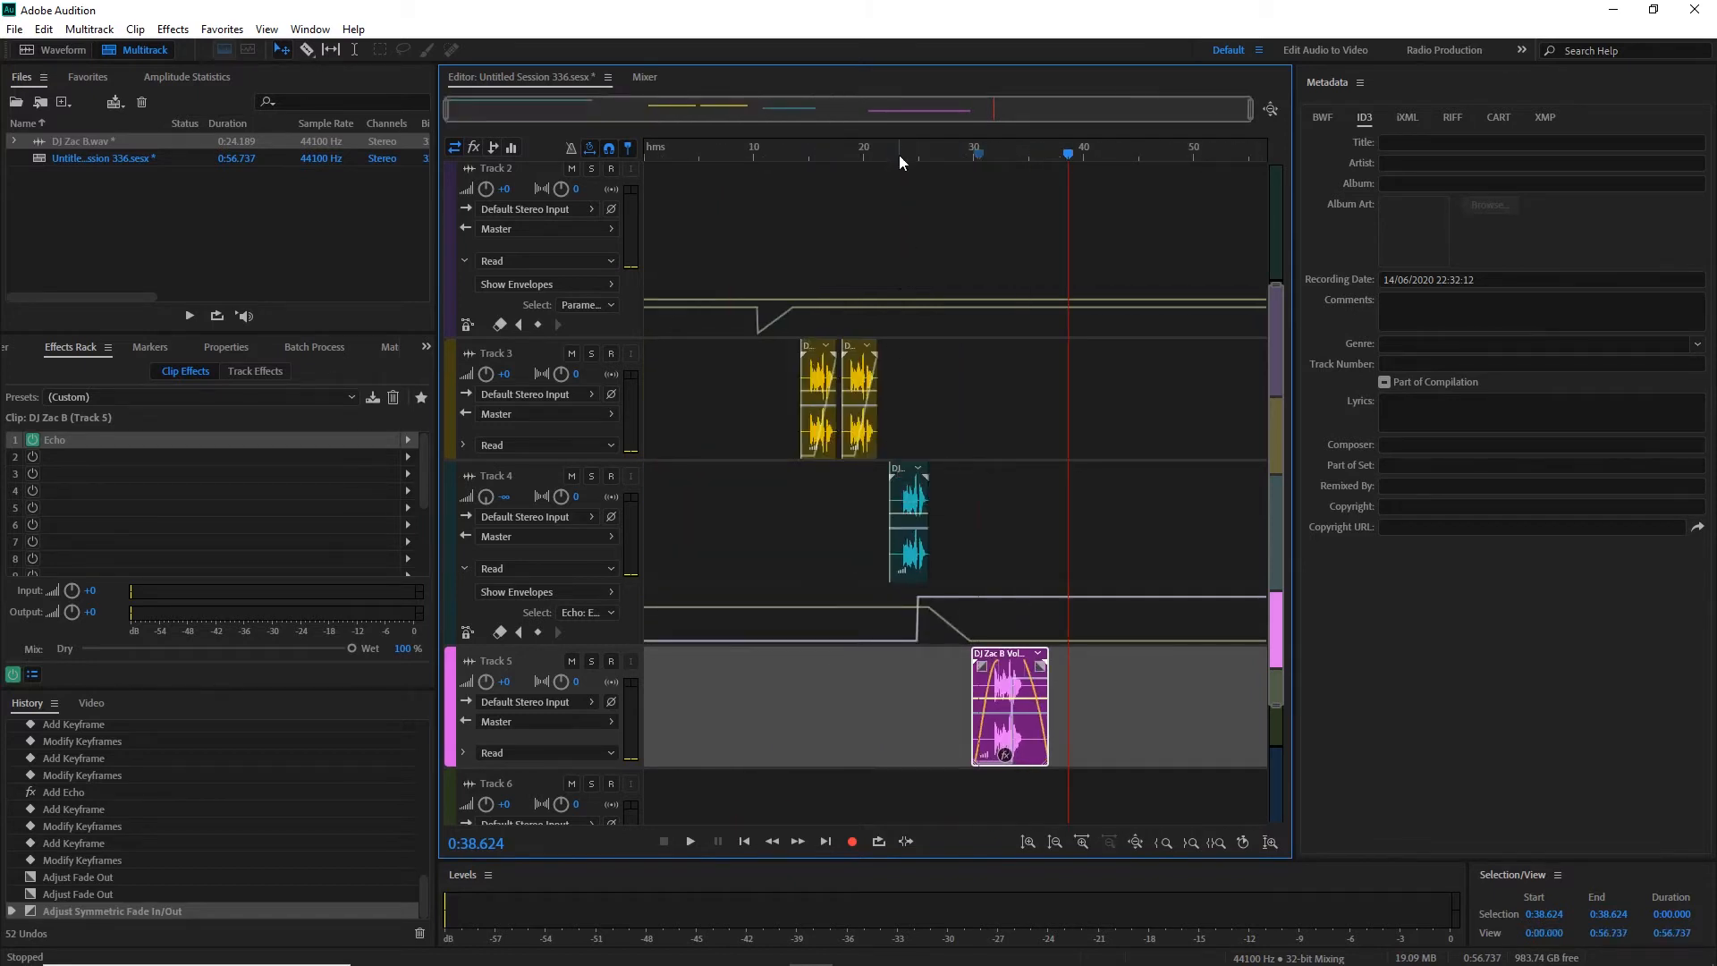
{"action": "left_click_drag", "start_coordinate": [907, 158], "coordinate": [896, 158]}
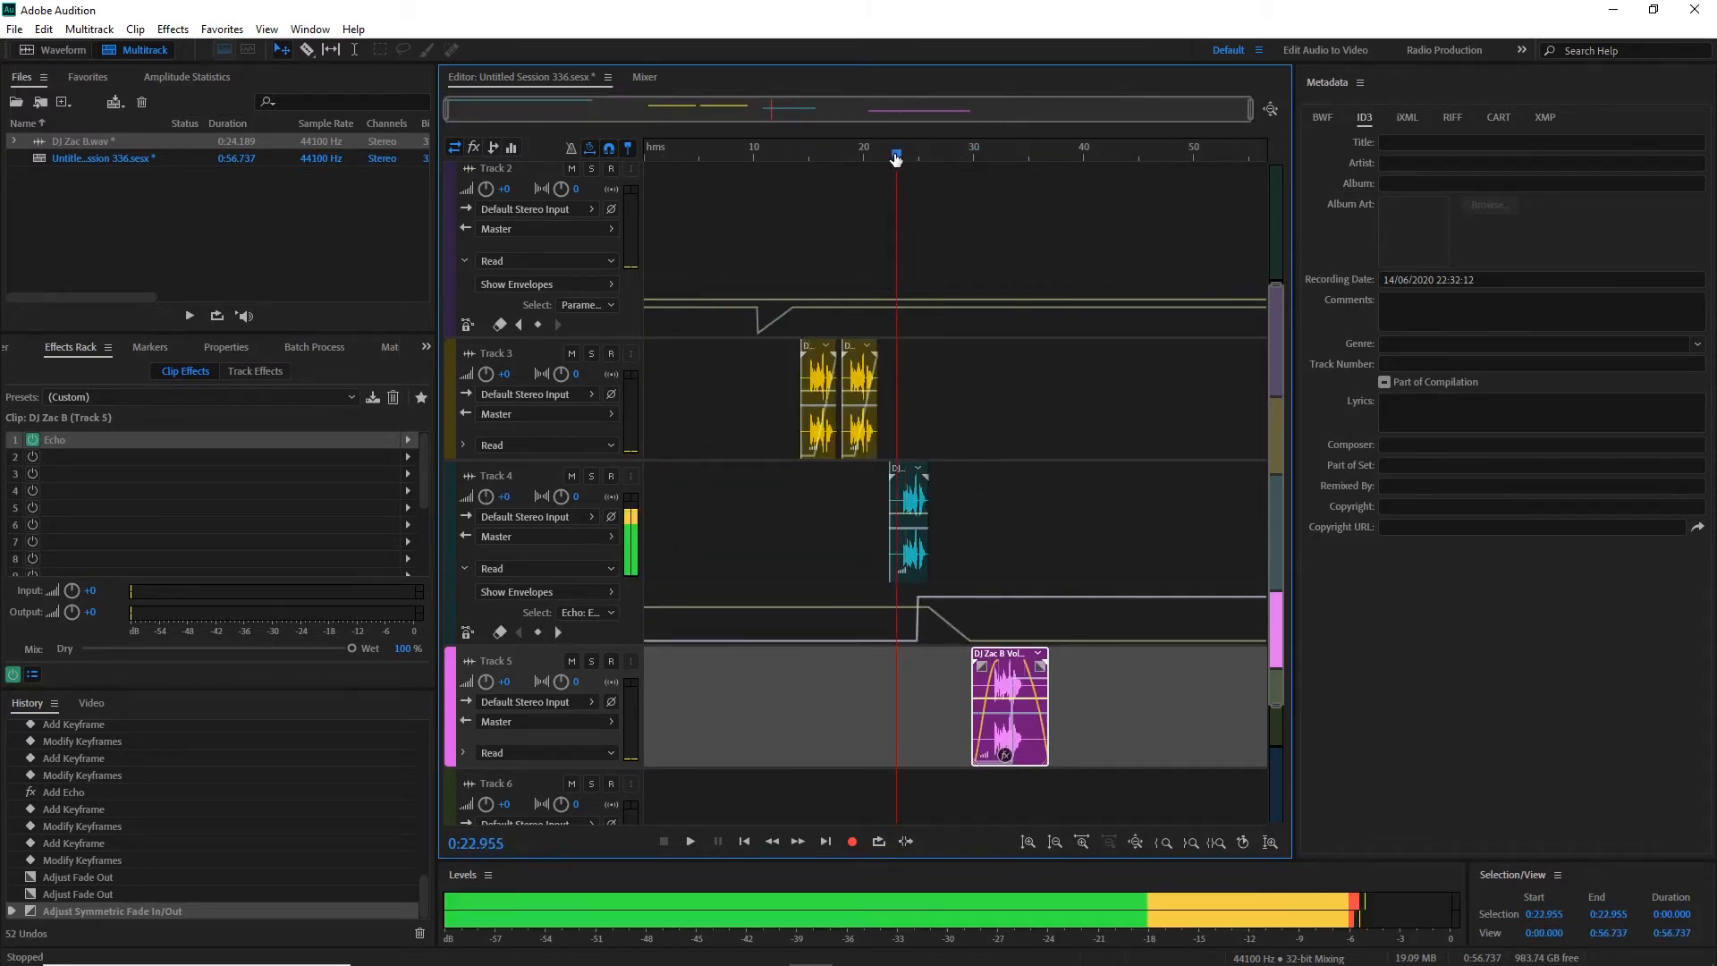
{"action": "key", "text": "space"}
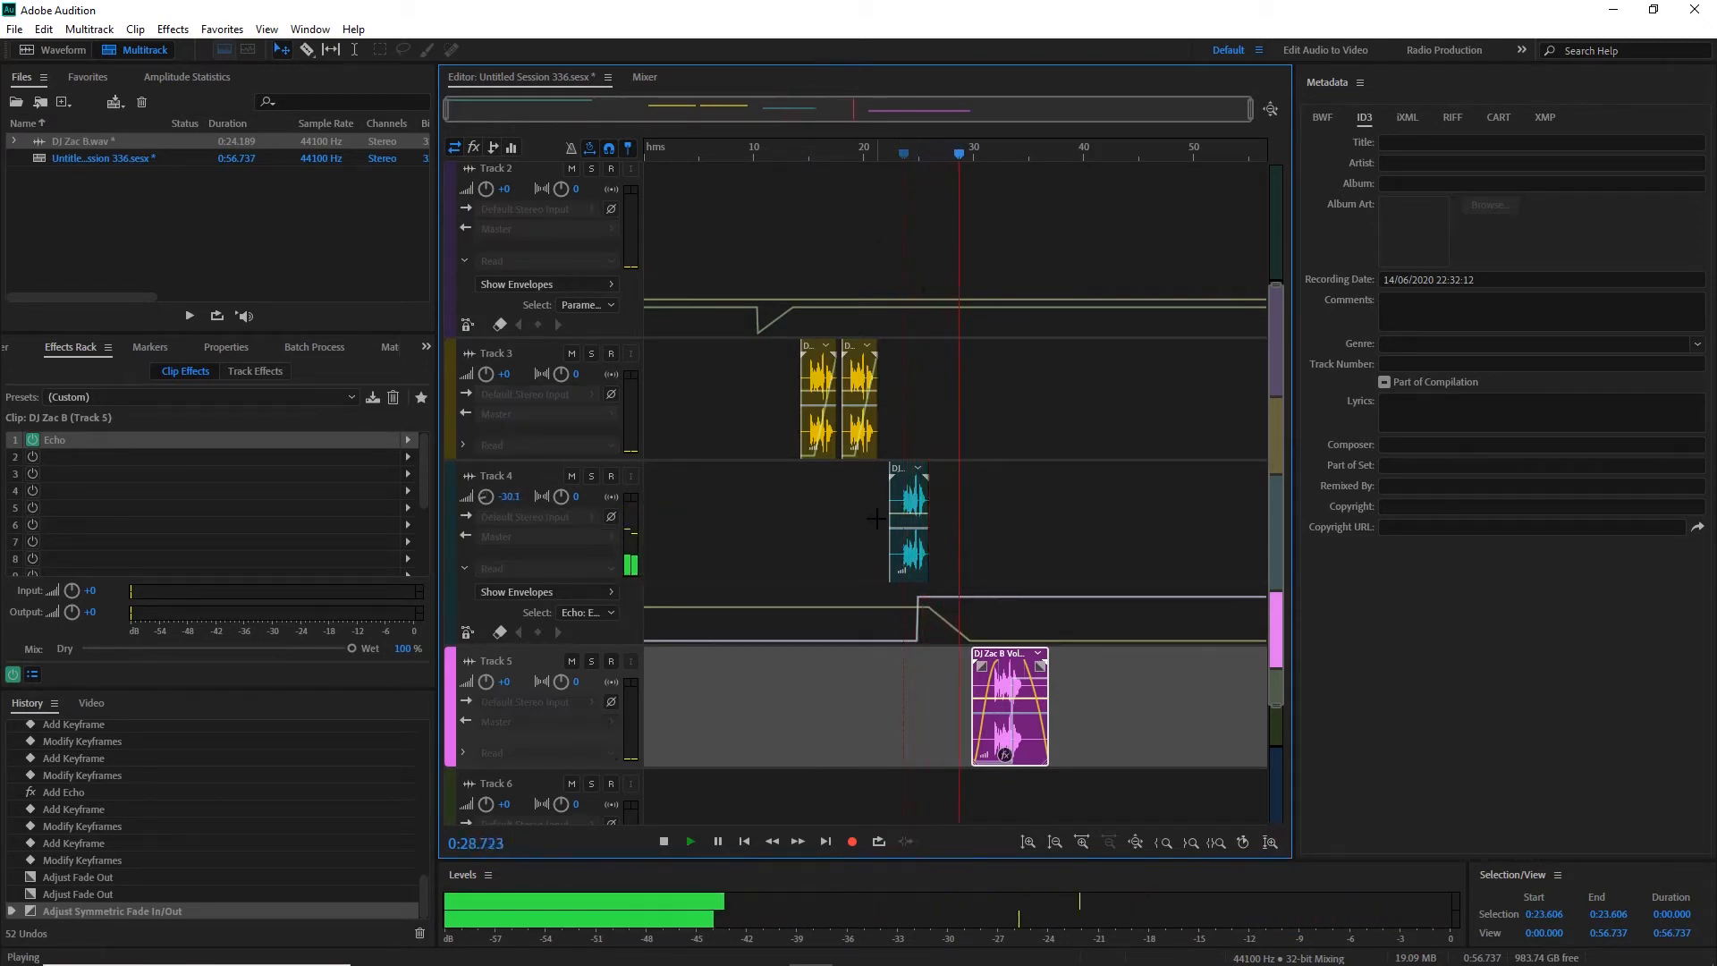
{"action": "key", "text": "space"}
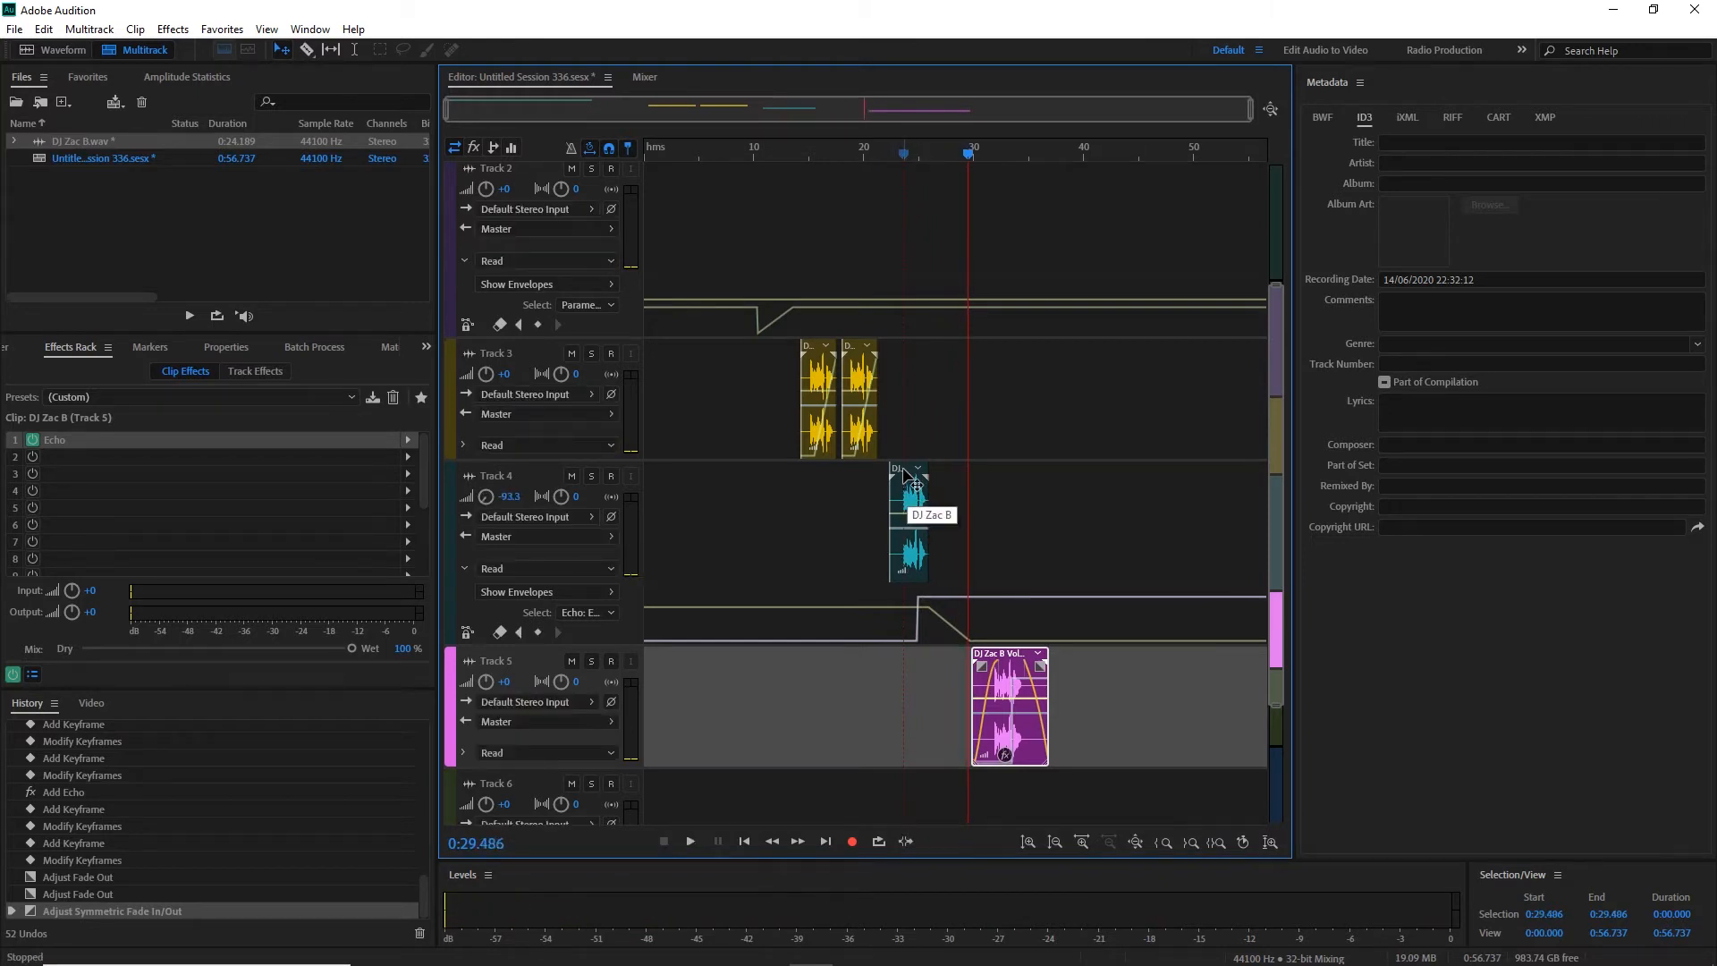
Move the Track 4 clip to start at about 0:40 and play it back from 0:39.887.
{"action": "left_click_drag", "start_coordinate": [903, 471], "coordinate": [1103, 490]}
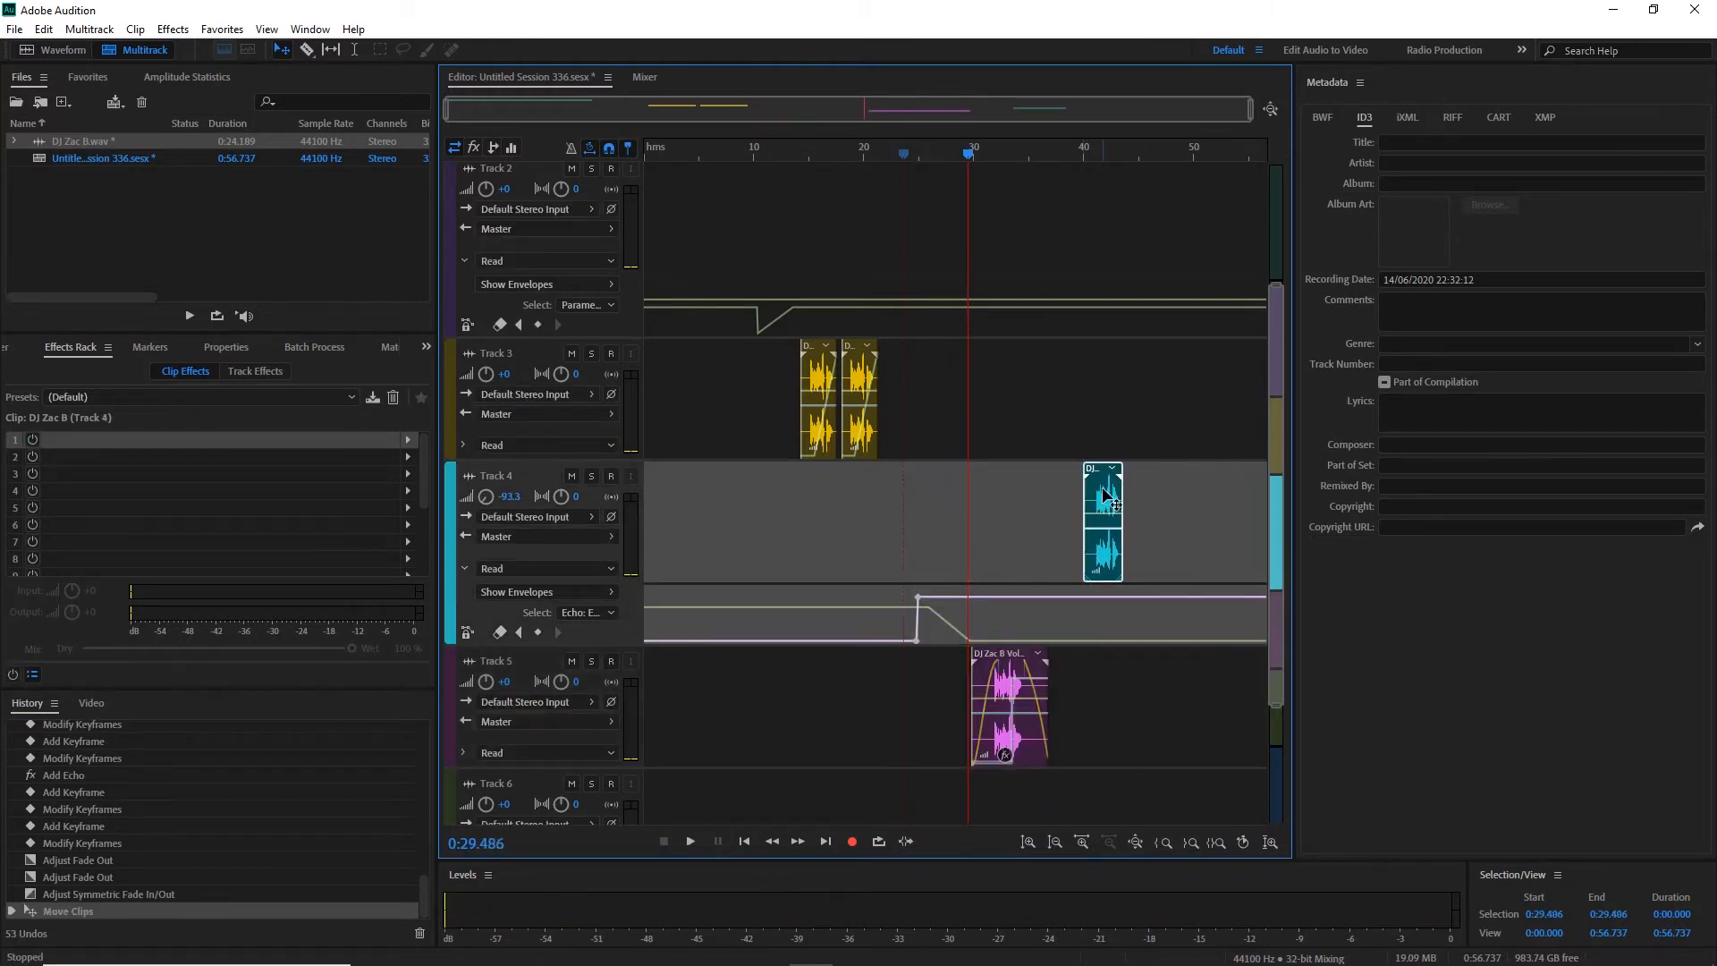
{"action": "left_click", "coordinate": [1082, 154]}
{"action": "key", "text": "space"}
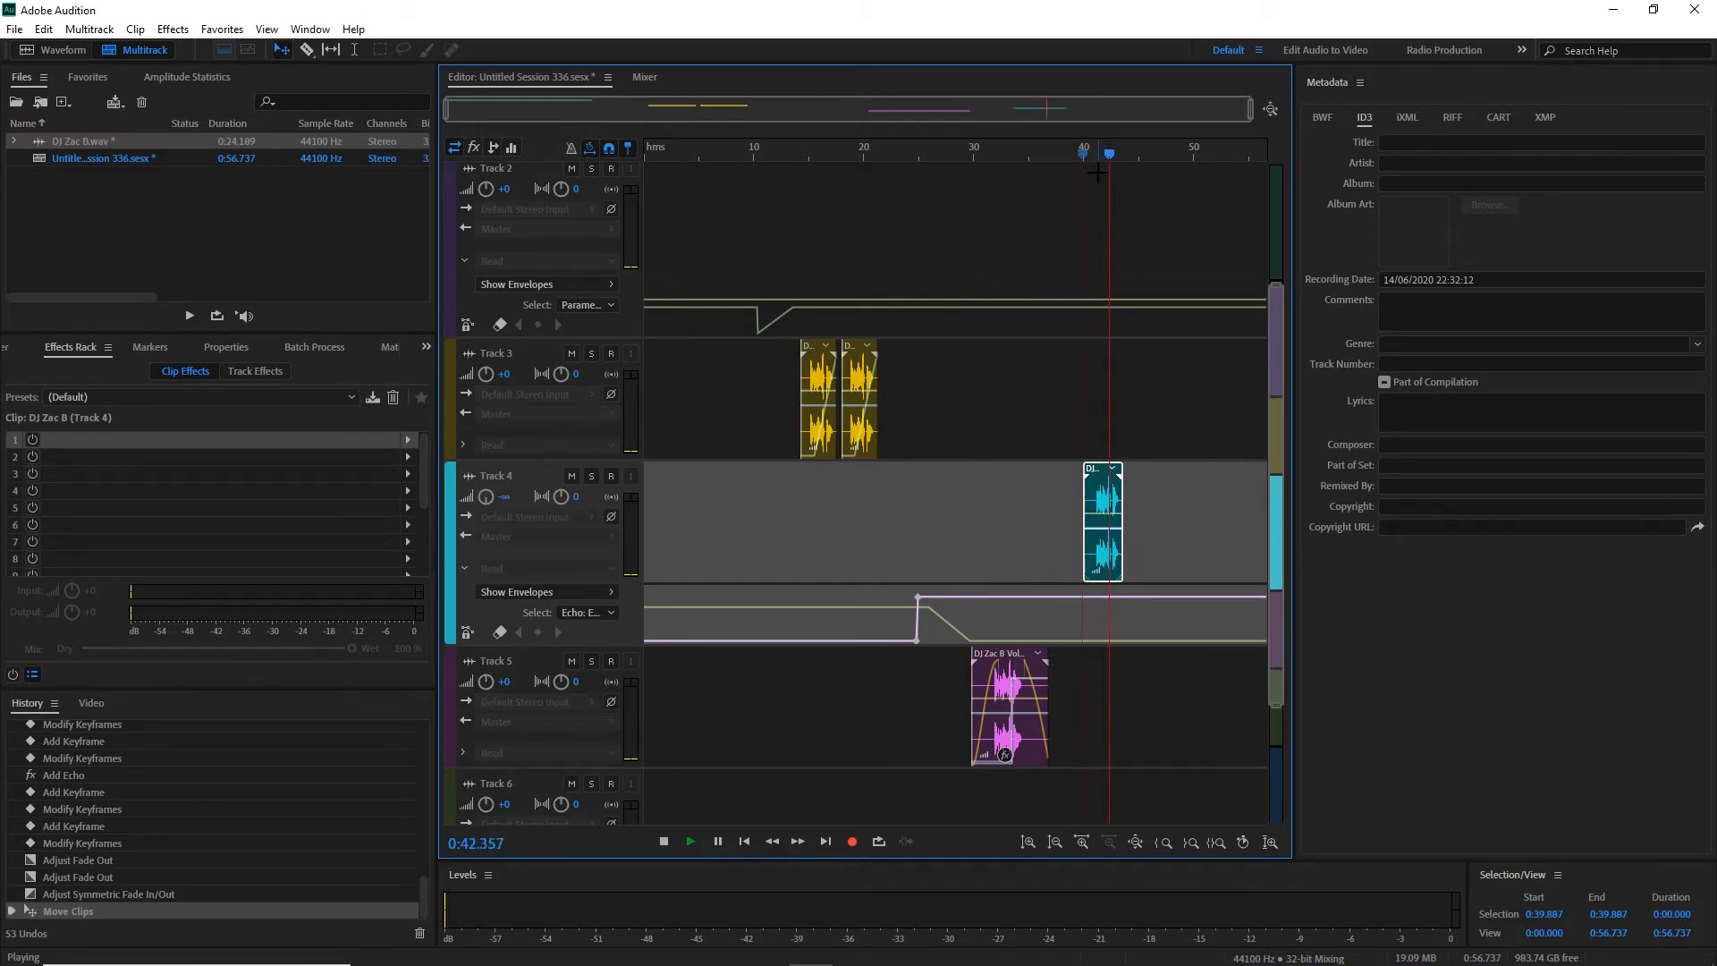
{"action": "key", "text": "space"}
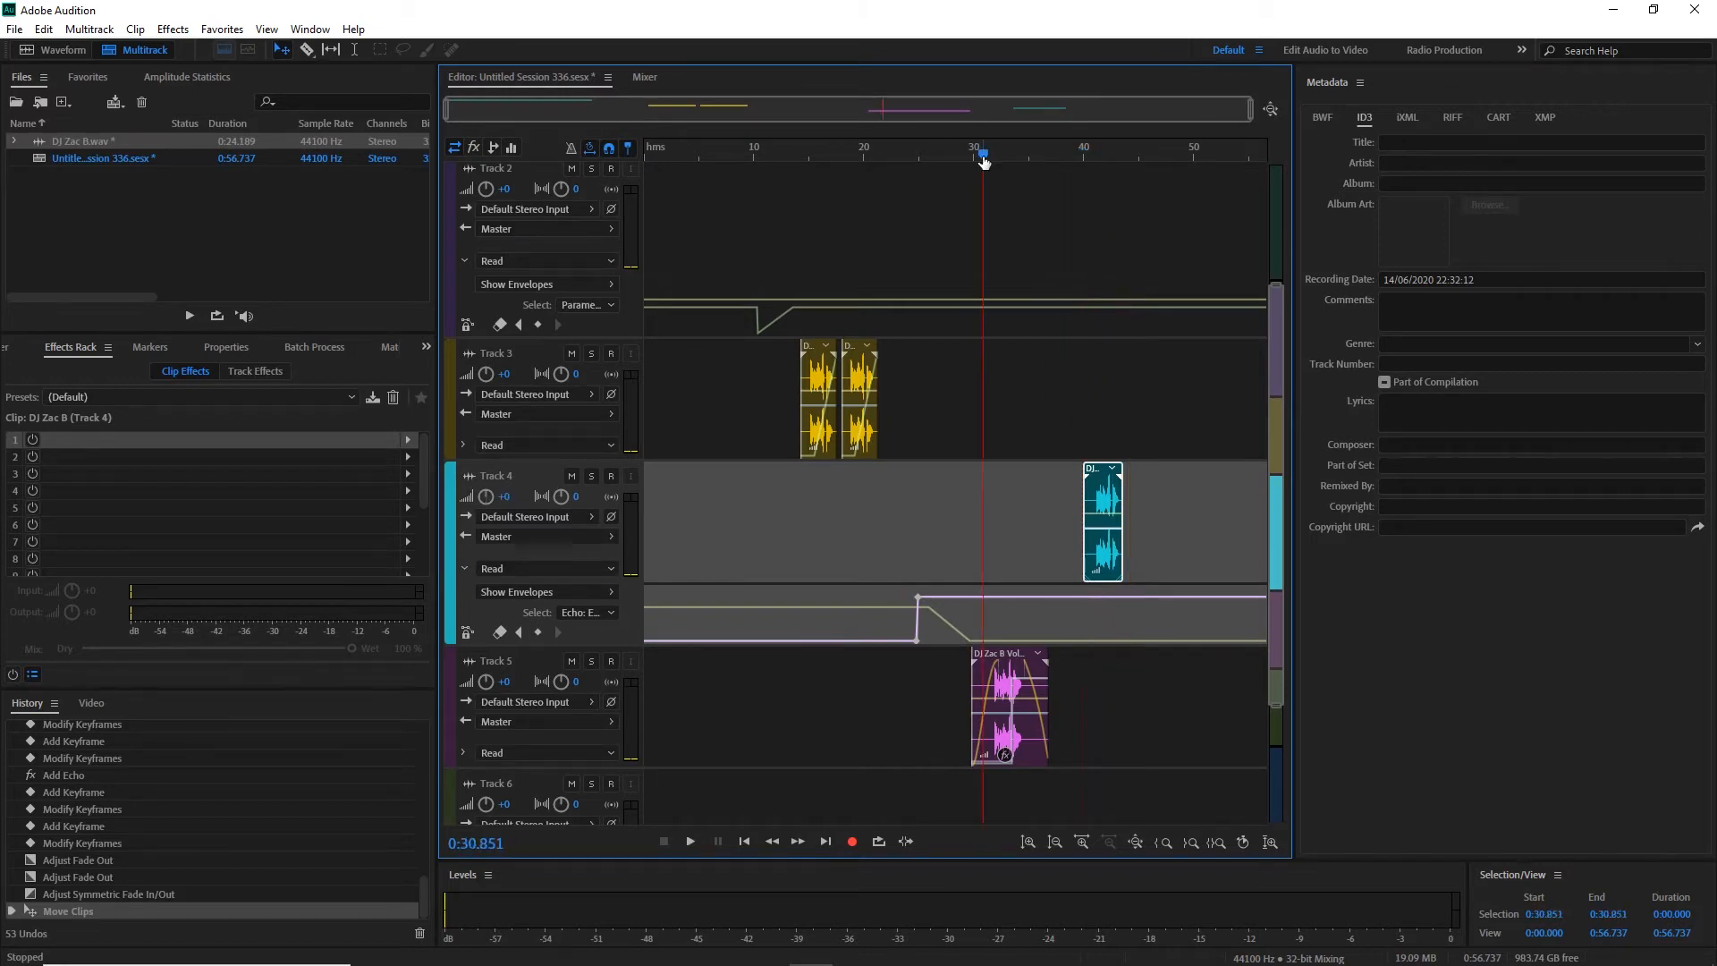
Play back the Track 5 clip from 0:30.851, move it to start at about 0:46 and play it back from there.
{"action": "key", "text": "space"}
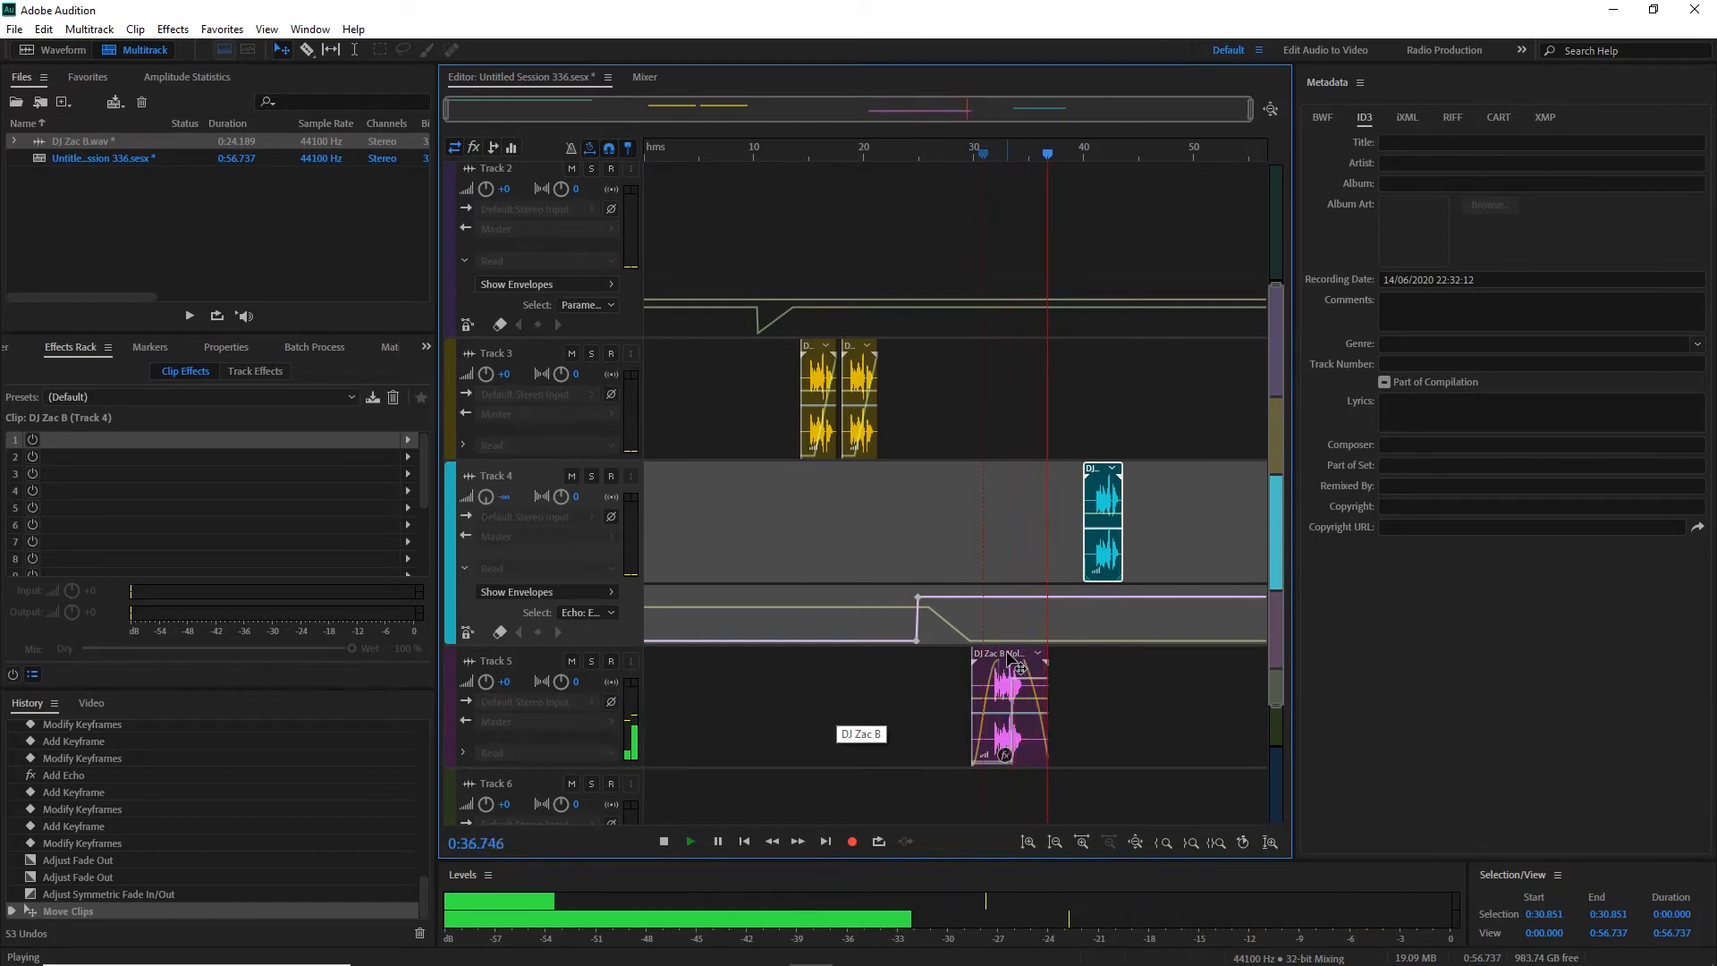
{"action": "key", "text": "space"}
{"action": "left_click_drag", "start_coordinate": [1011, 662], "coordinate": [1188, 662]}
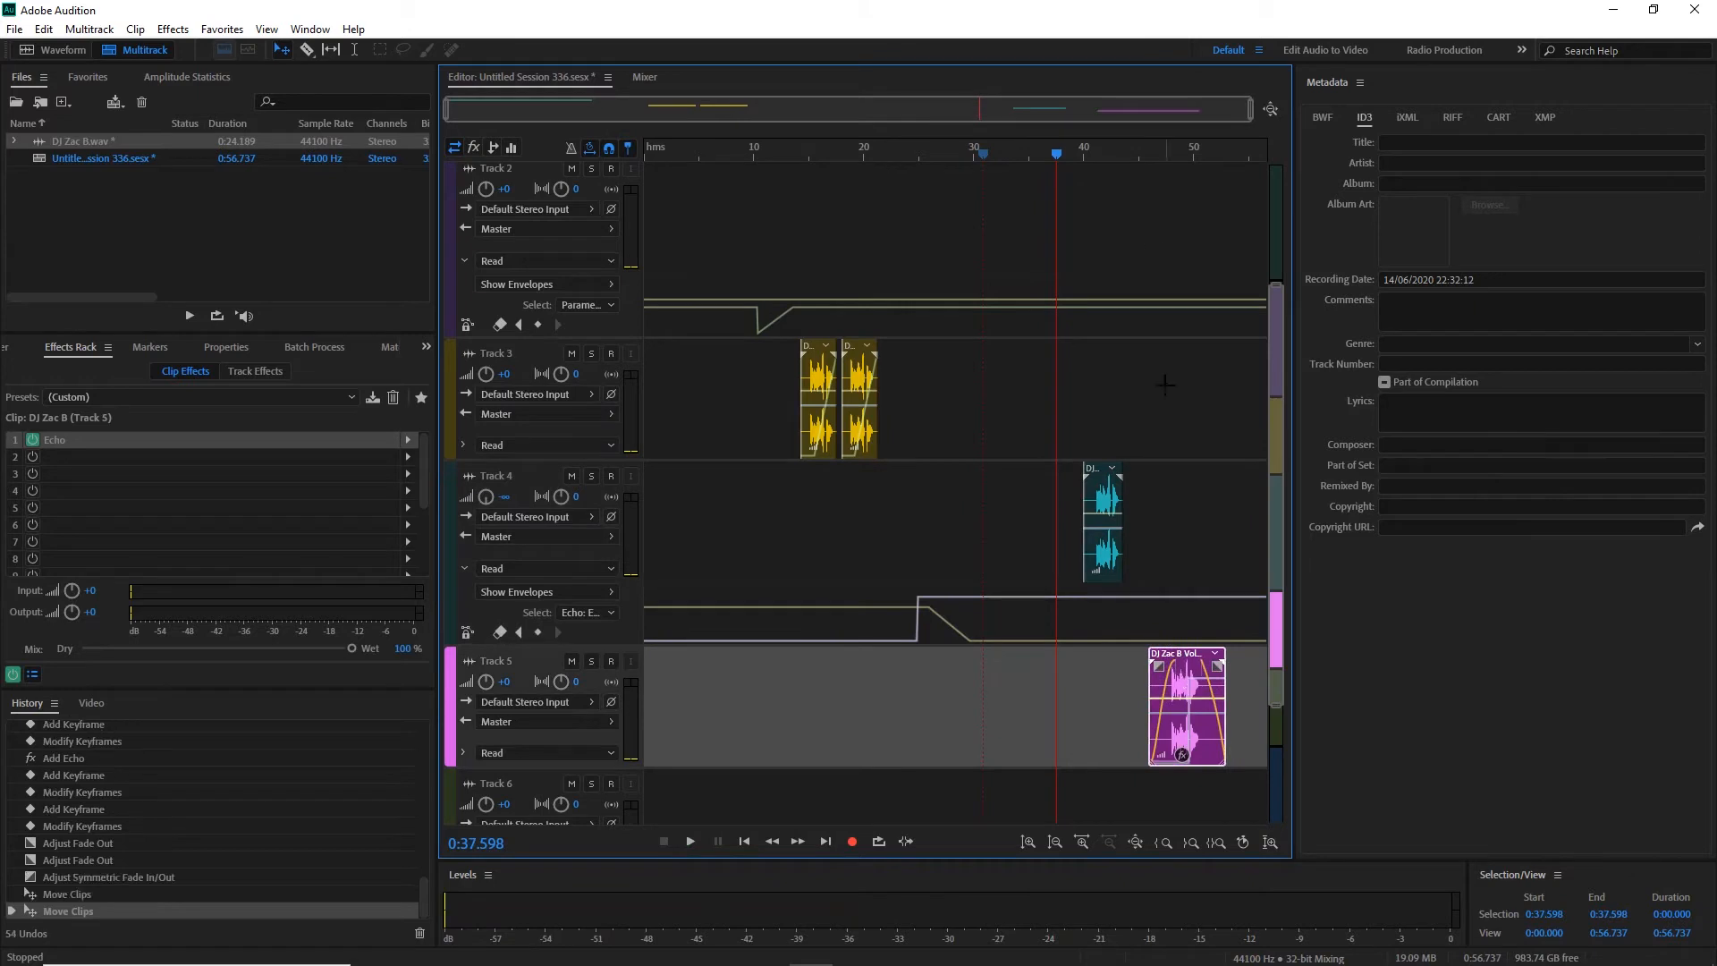
{"action": "left_click_drag", "start_coordinate": [1164, 163], "coordinate": [1152, 162]}
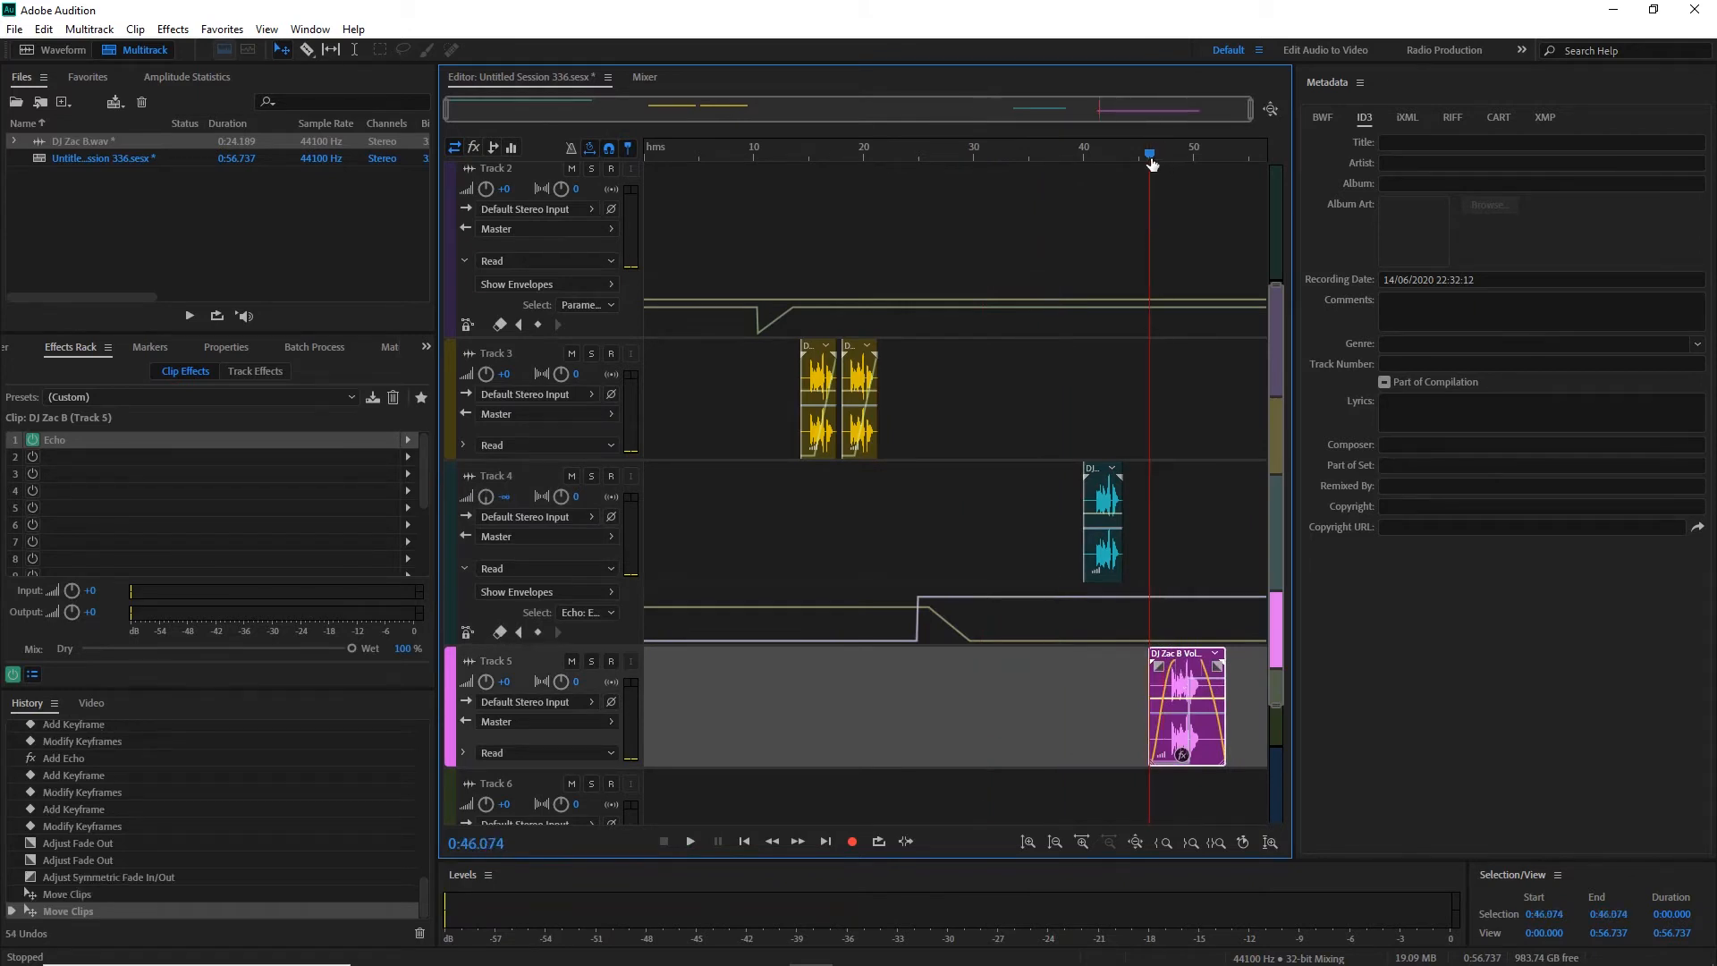
{"action": "key", "text": "space"}
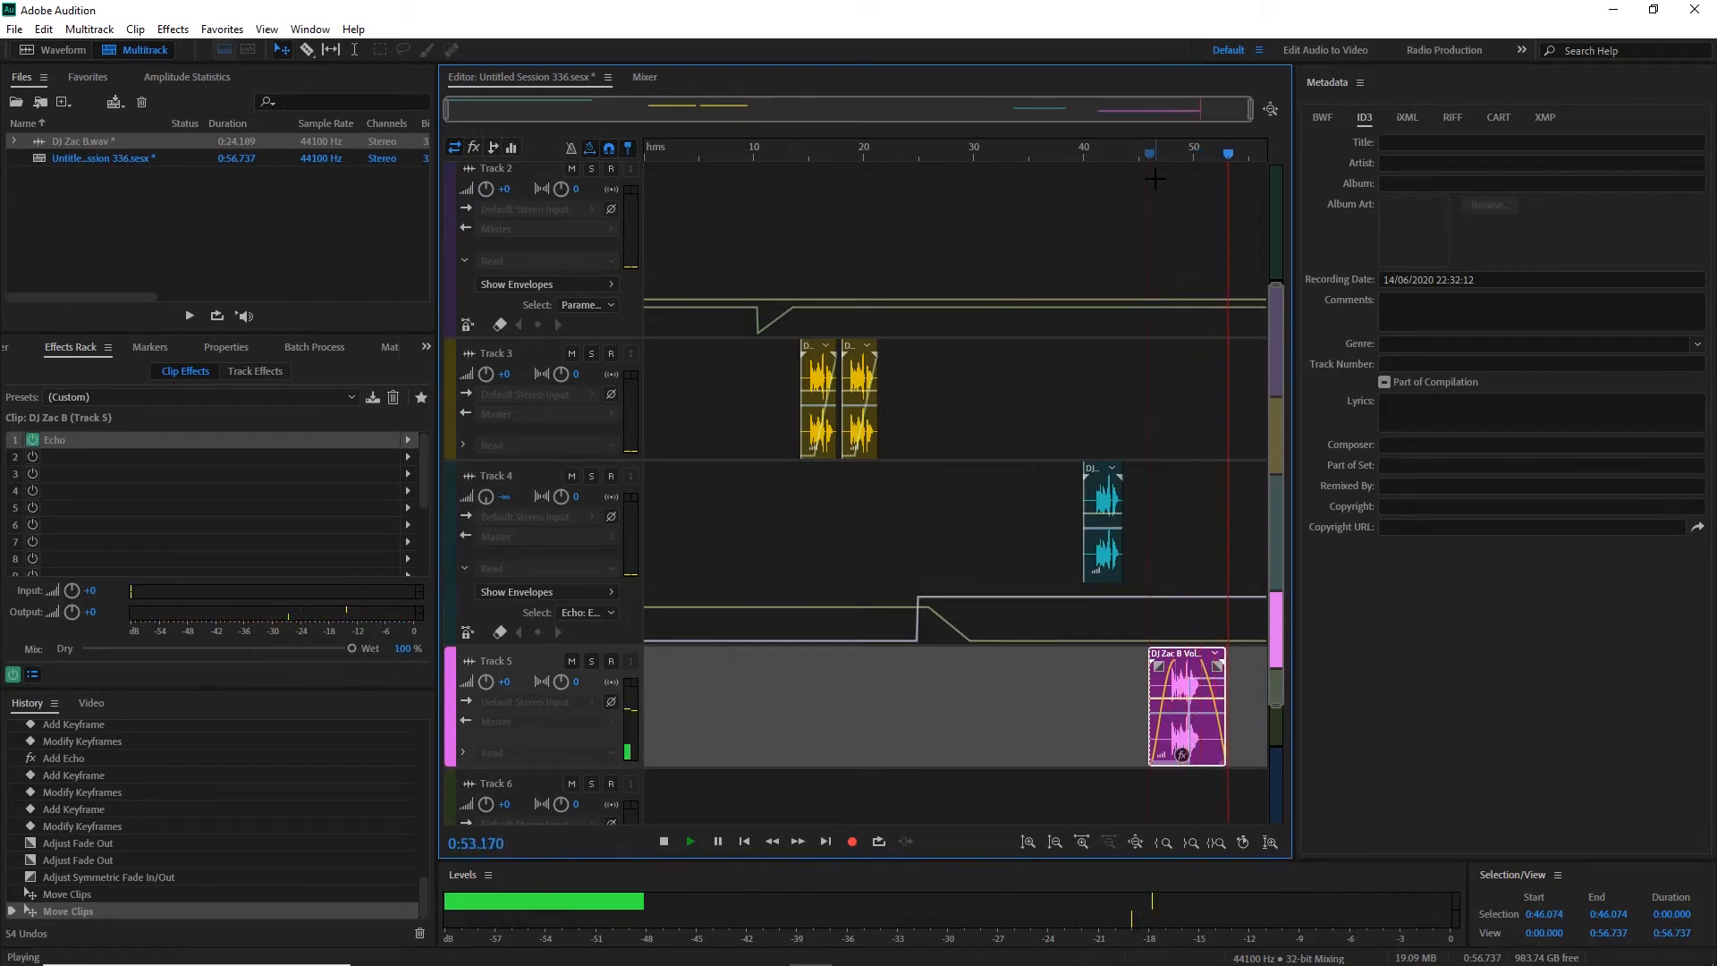
{"action": "key", "text": "space"}
Create the multitrack session Untitled Session 337, place the vocal file at the start of Track 1 and show that track's effects rack.
{"action": "left_click", "coordinate": [1027, 226]}
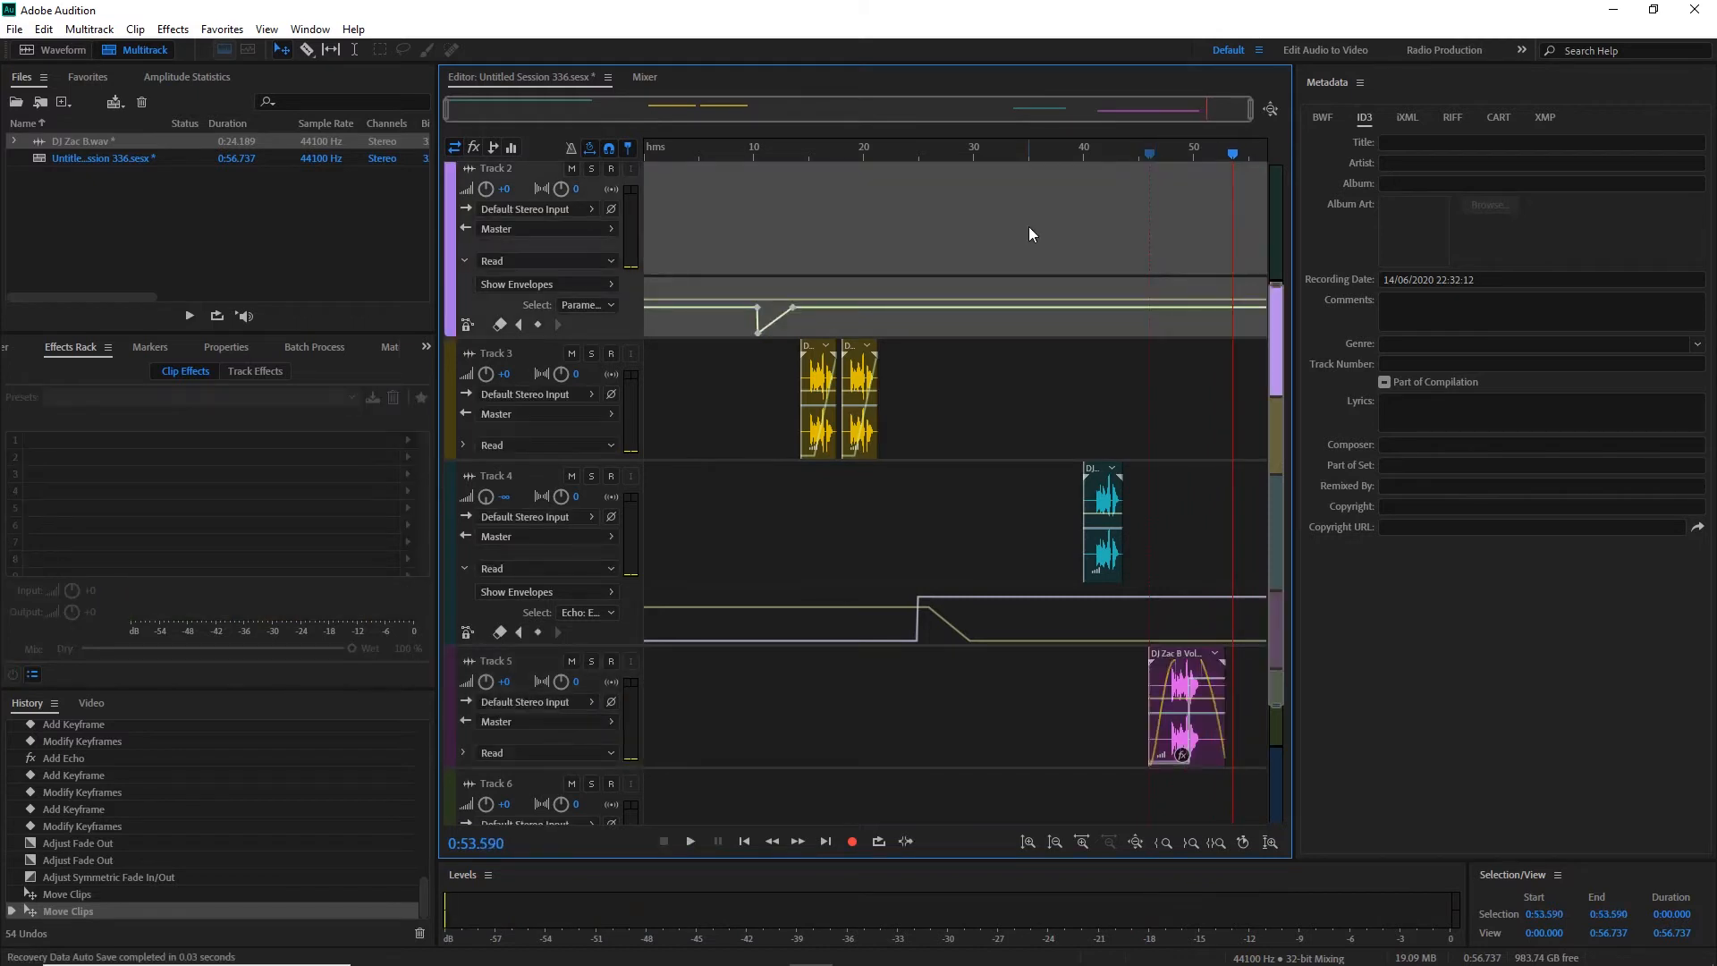
{"action": "key", "text": "ctrl+n"}
{"action": "left_click", "coordinate": [948, 576]}
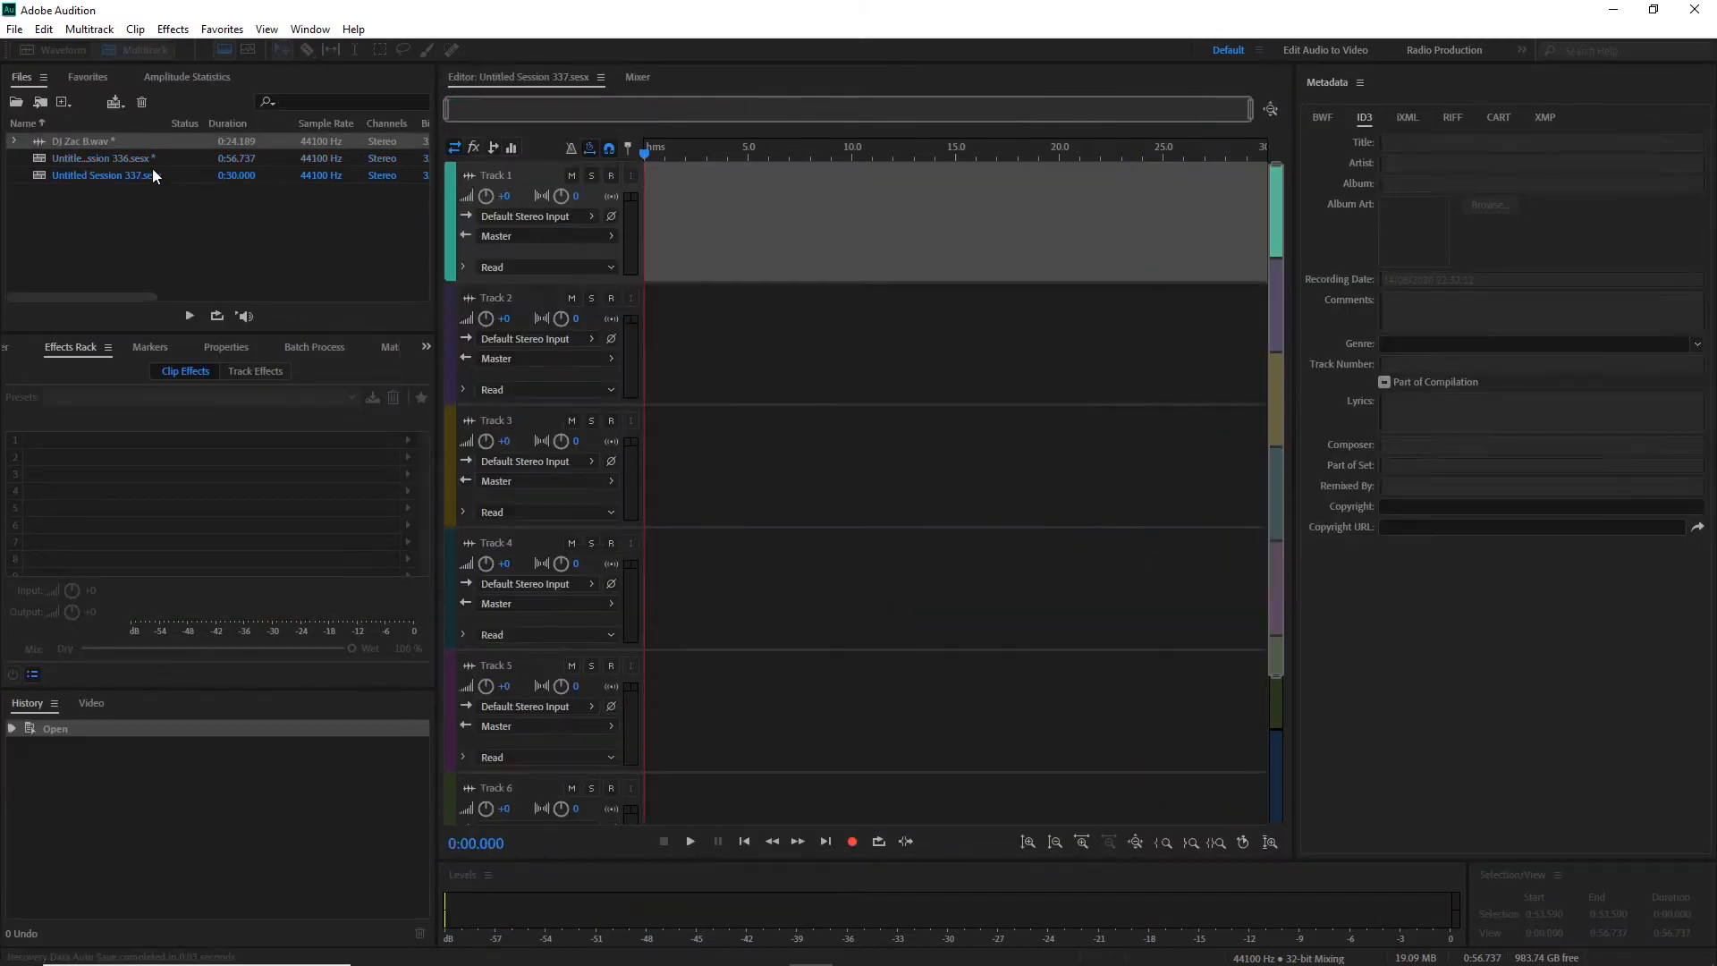
{"action": "left_click_drag", "start_coordinate": [90, 141], "coordinate": [620, 226]}
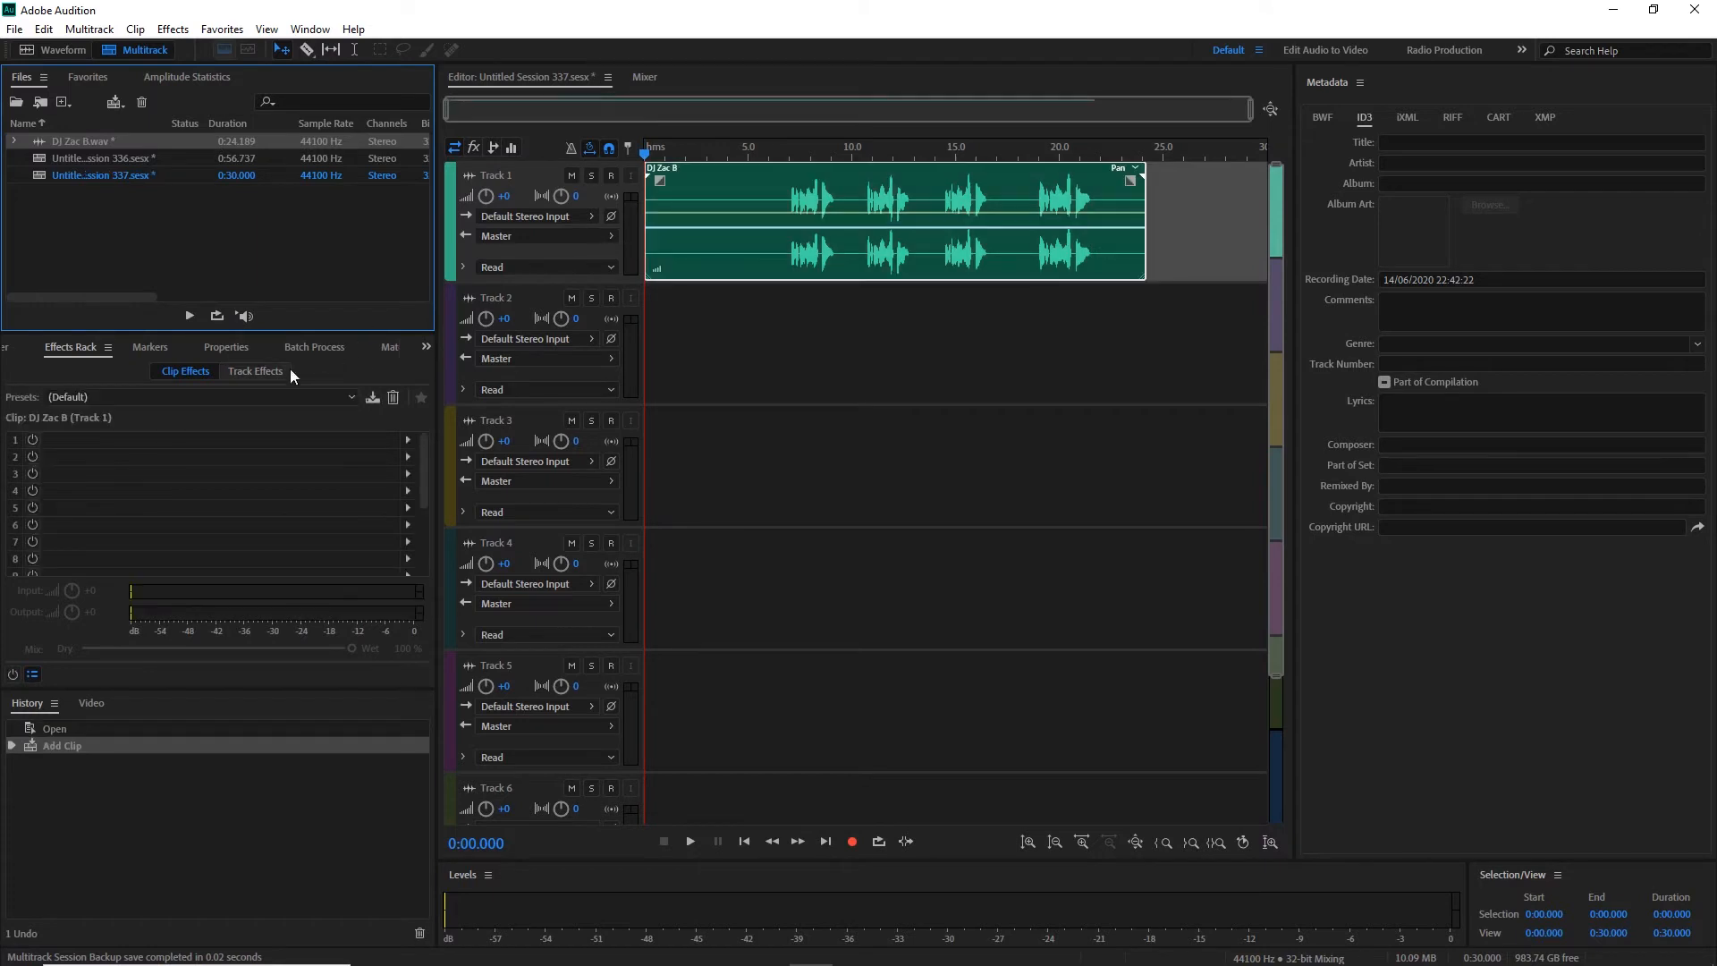
{"action": "left_click", "coordinate": [256, 370]}
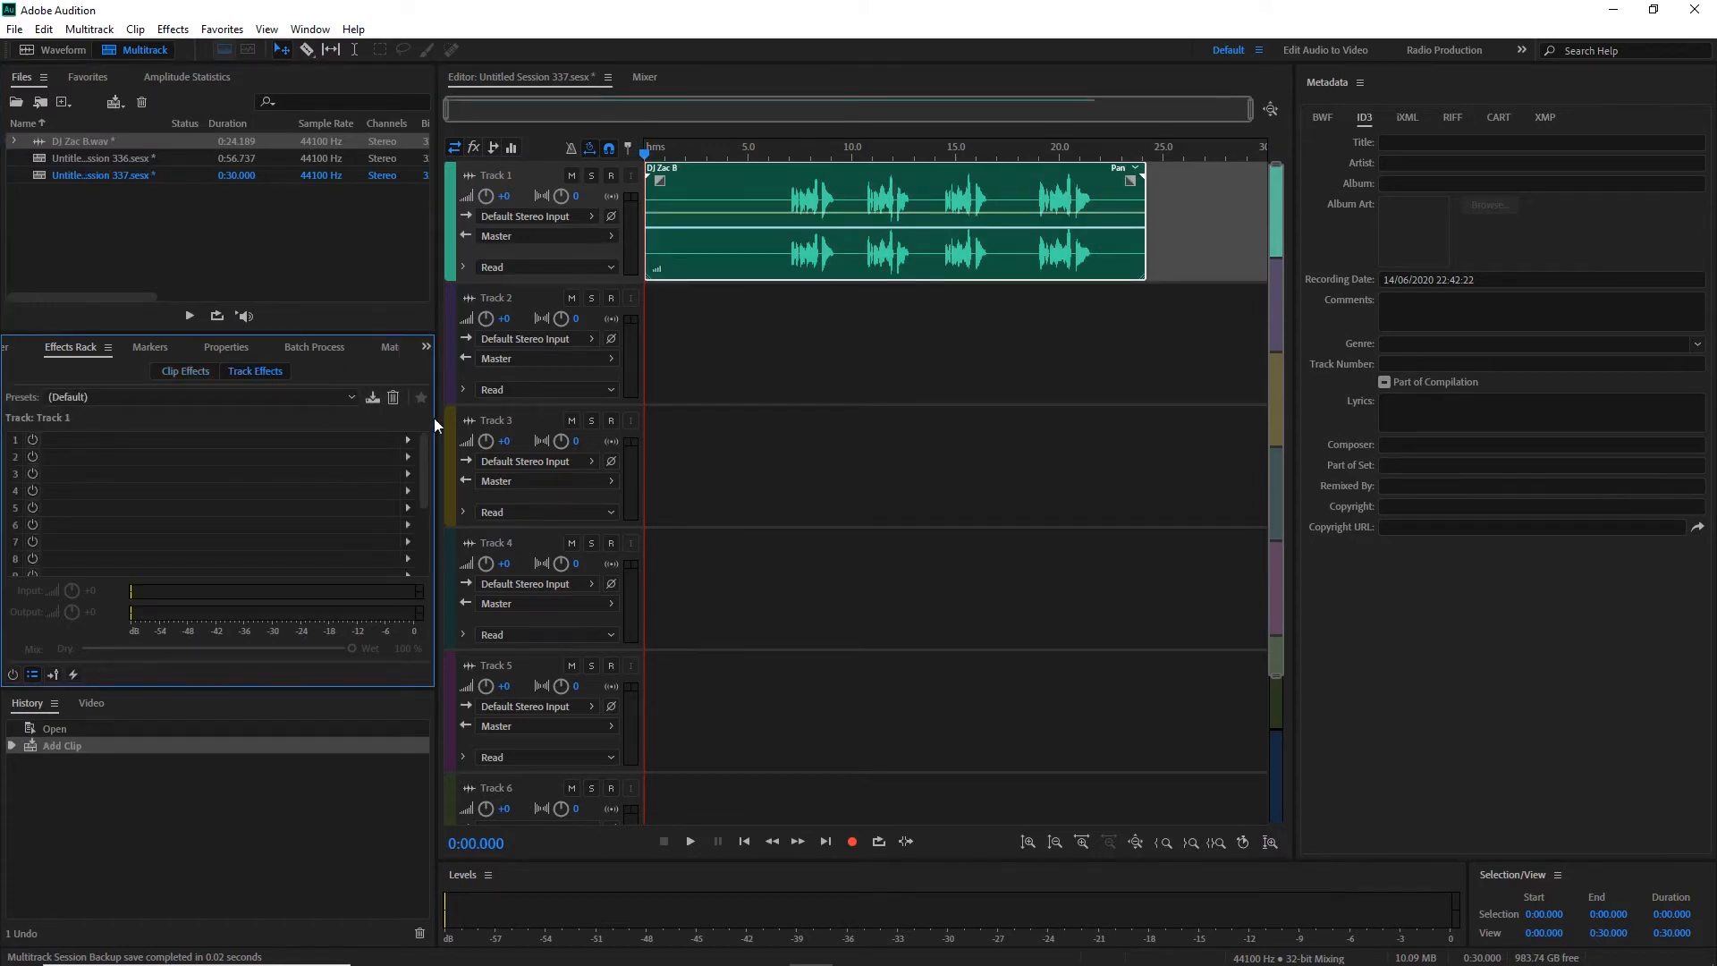
Split the Track 1 clip at 0:07.058 and 0:10.028 around the first vocal phrase.
{"action": "left_click_drag", "start_coordinate": [780, 151], "coordinate": [790, 158]}
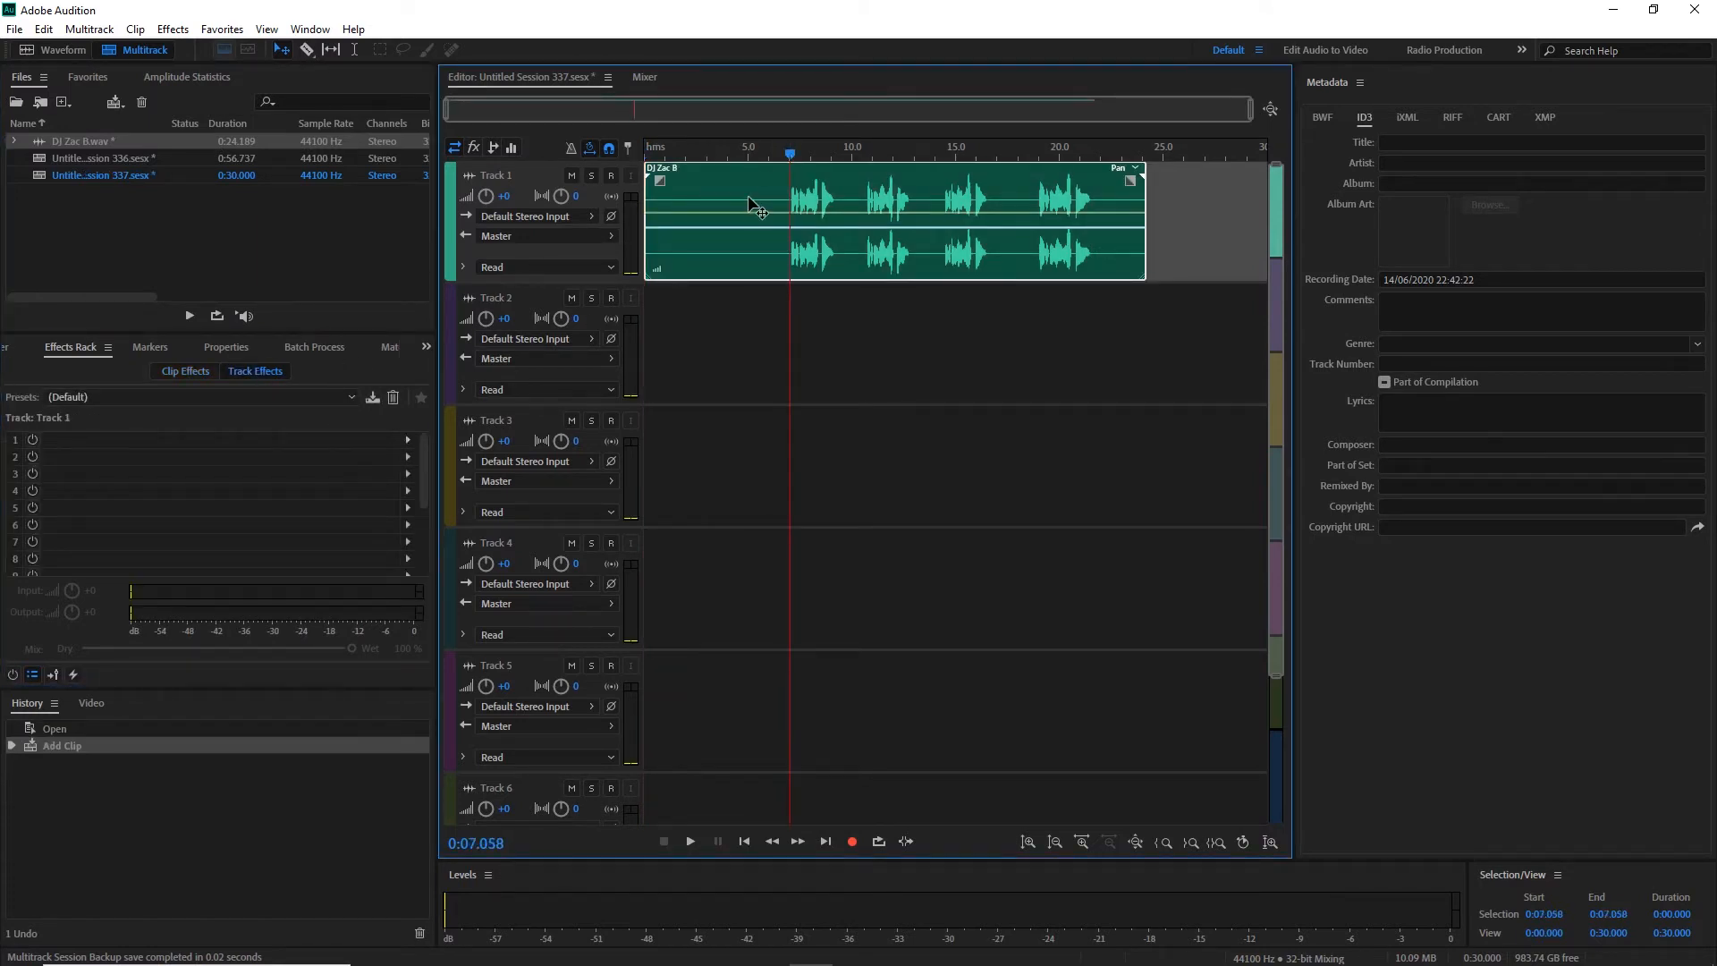
{"action": "key", "text": "ctrl+k"}
{"action": "left_click", "coordinate": [851, 147]}
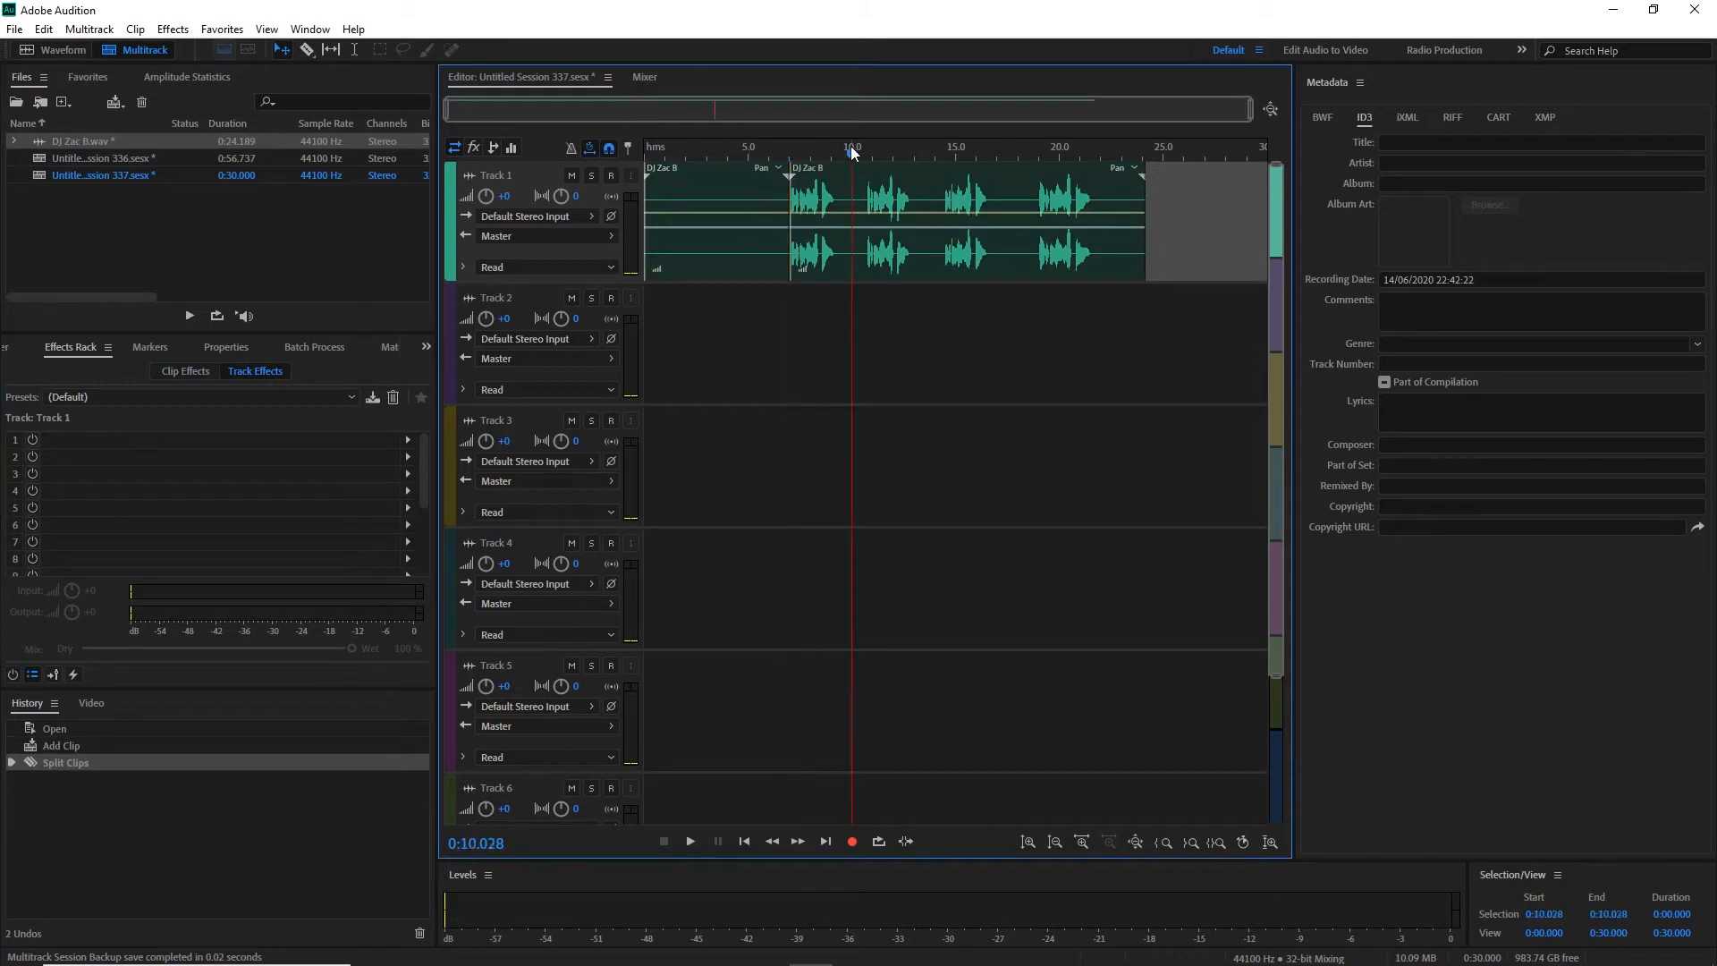
{"action": "left_click", "coordinate": [893, 184]}
{"action": "key", "text": "ctrl+k"}
Move the remaining phrases on Track 1 to start at about 0:19 and delete the silent clip before the first phrase.
{"action": "left_click_drag", "start_coordinate": [892, 184], "coordinate": [1083, 183]}
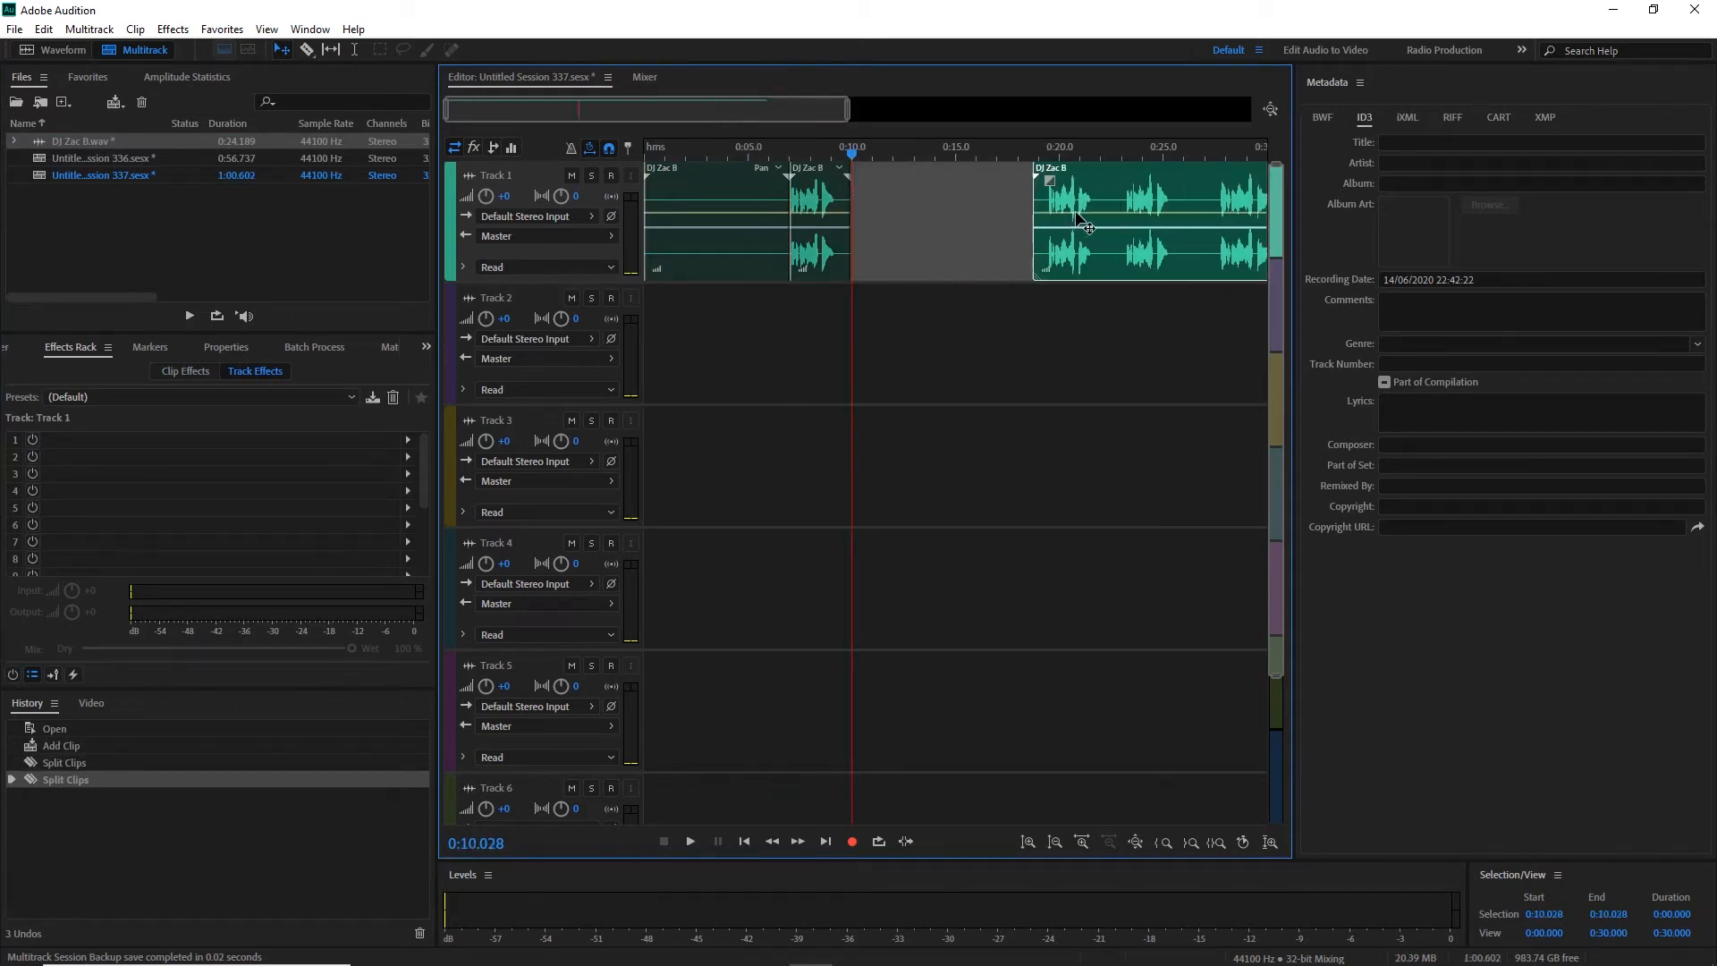
{"action": "left_click", "coordinate": [696, 196]}
{"action": "key", "text": "Delete"}
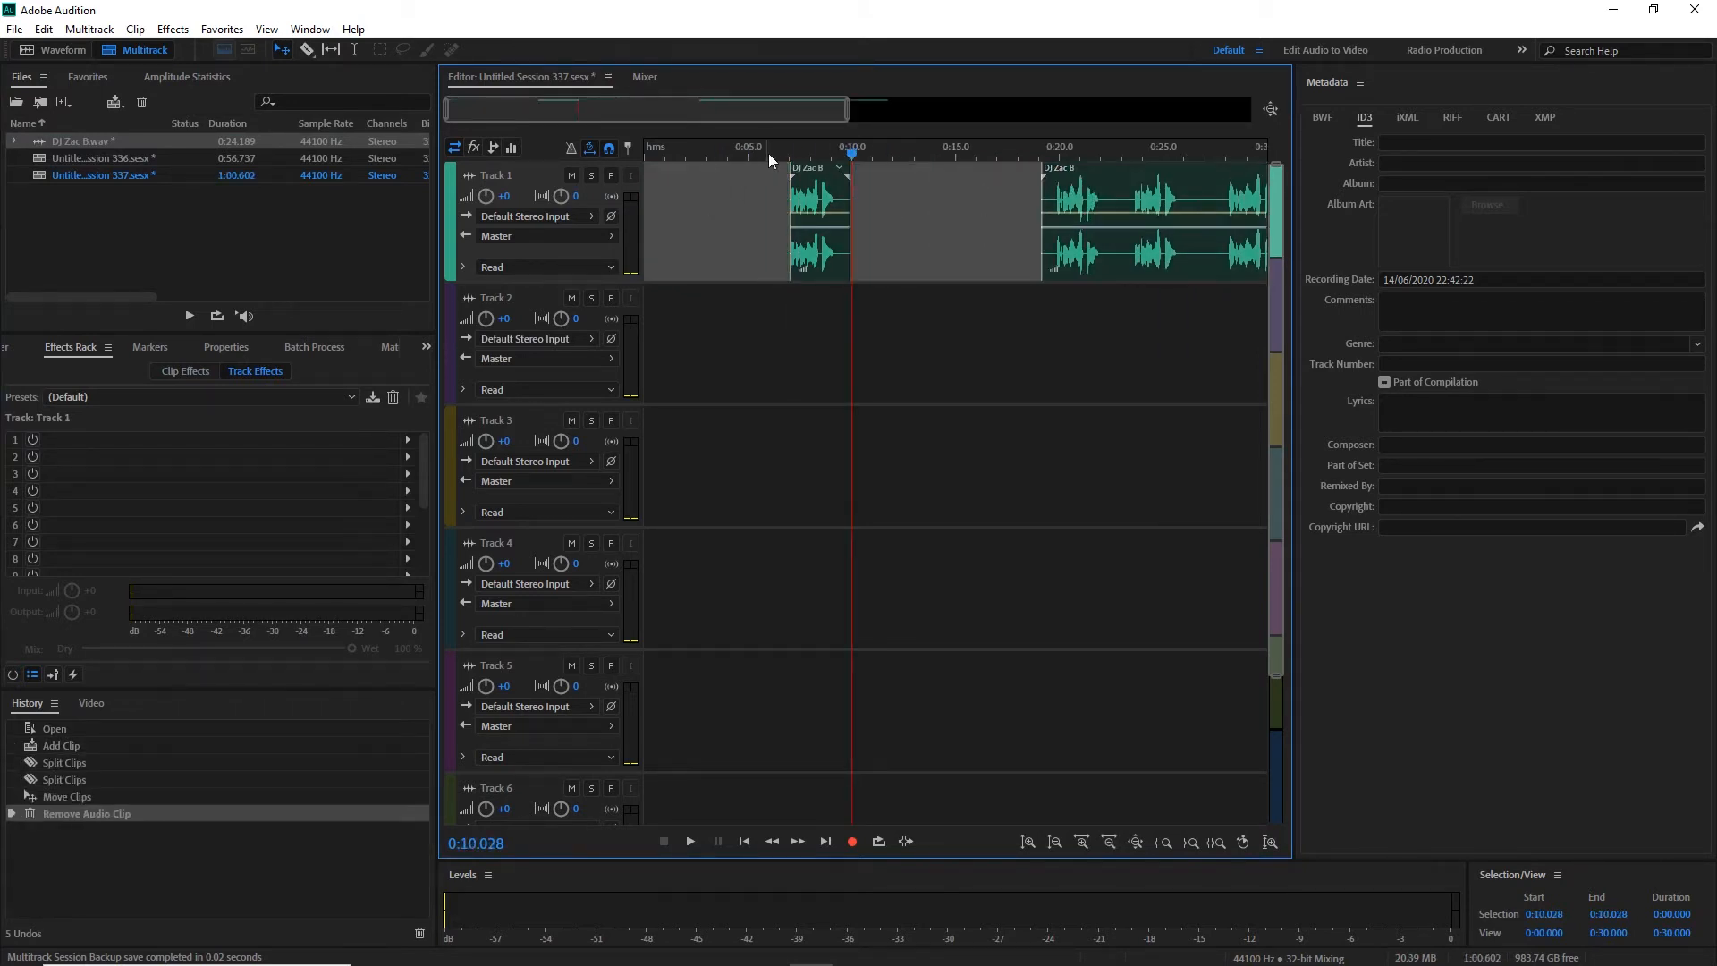
Play back the first vocal phrase on Track 1 from its start at 0:07.058.
{"action": "left_click", "coordinate": [790, 148]}
{"action": "key", "text": "space"}
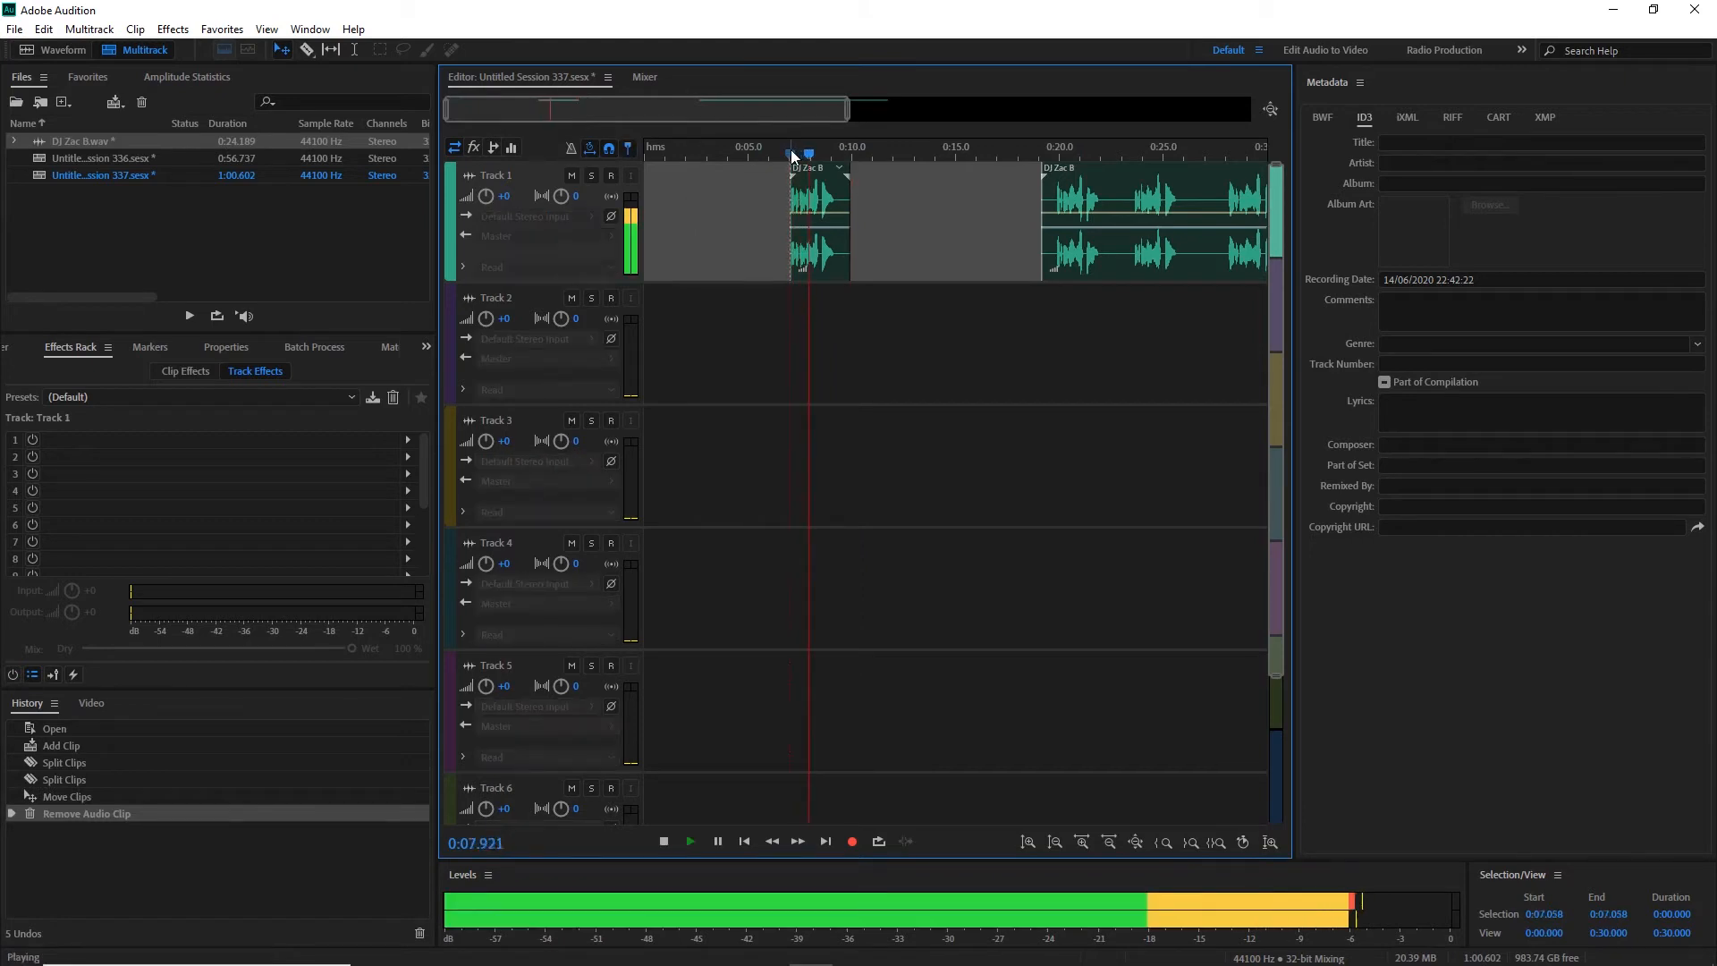
{"action": "key", "text": "space"}
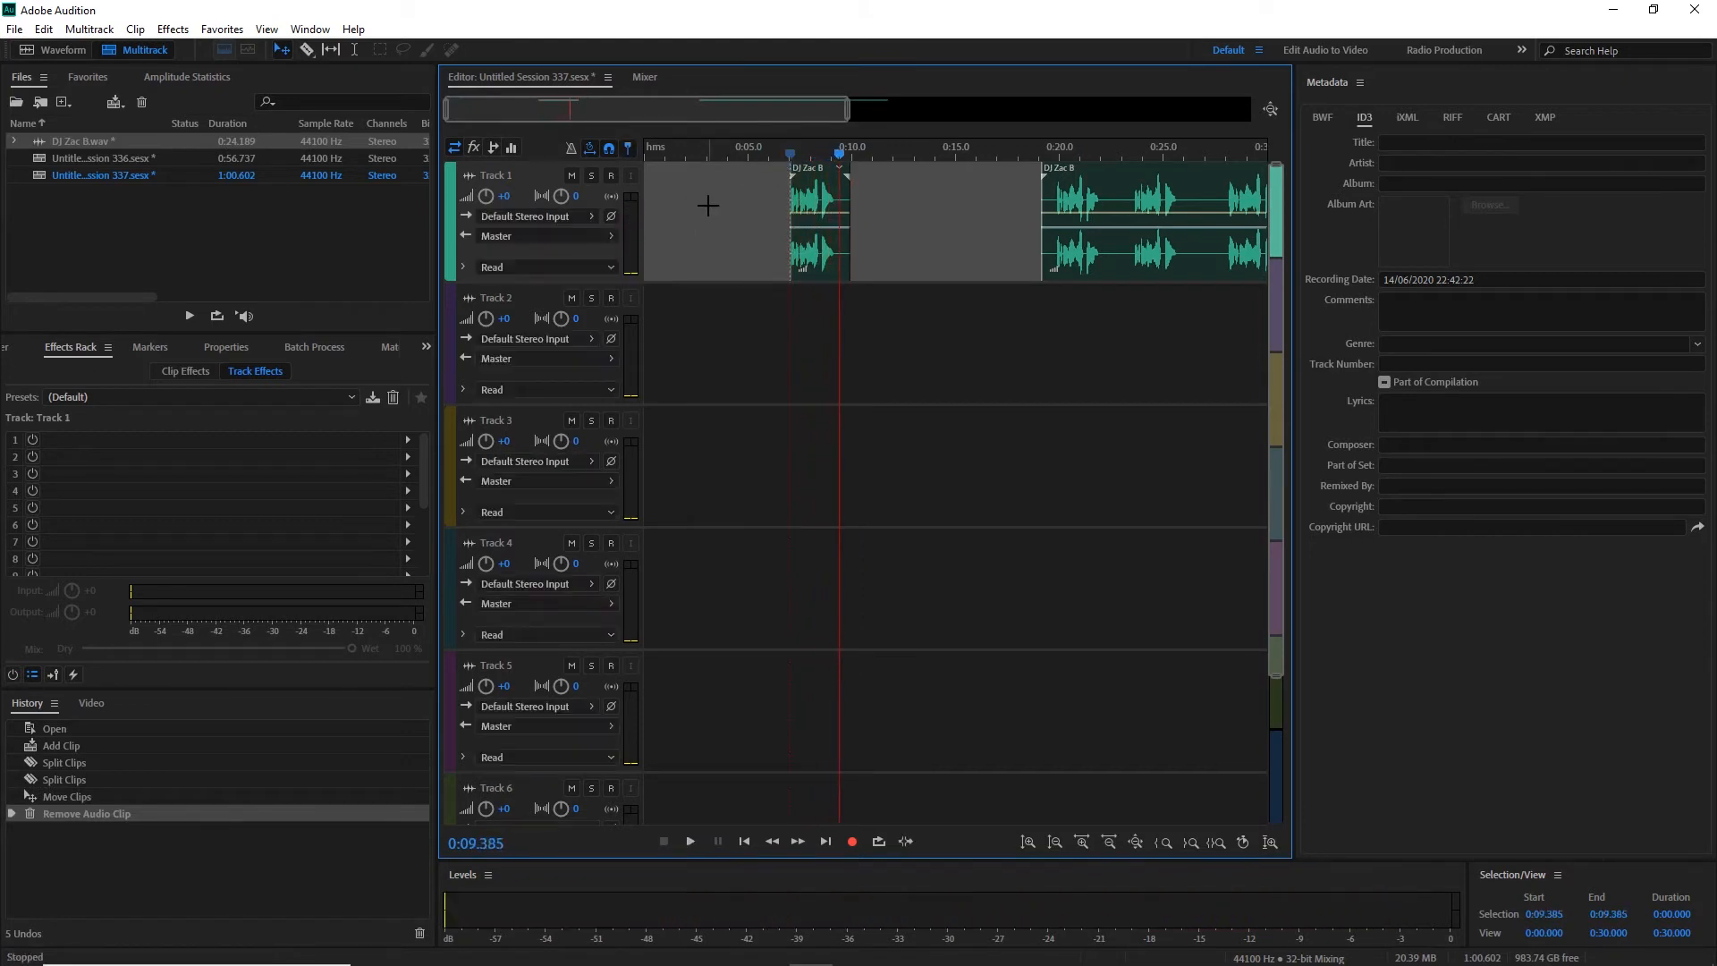
Add a Flanger with the (Default) preset to the first slot of Track 1's effects rack.
{"action": "left_click", "coordinate": [409, 439]}
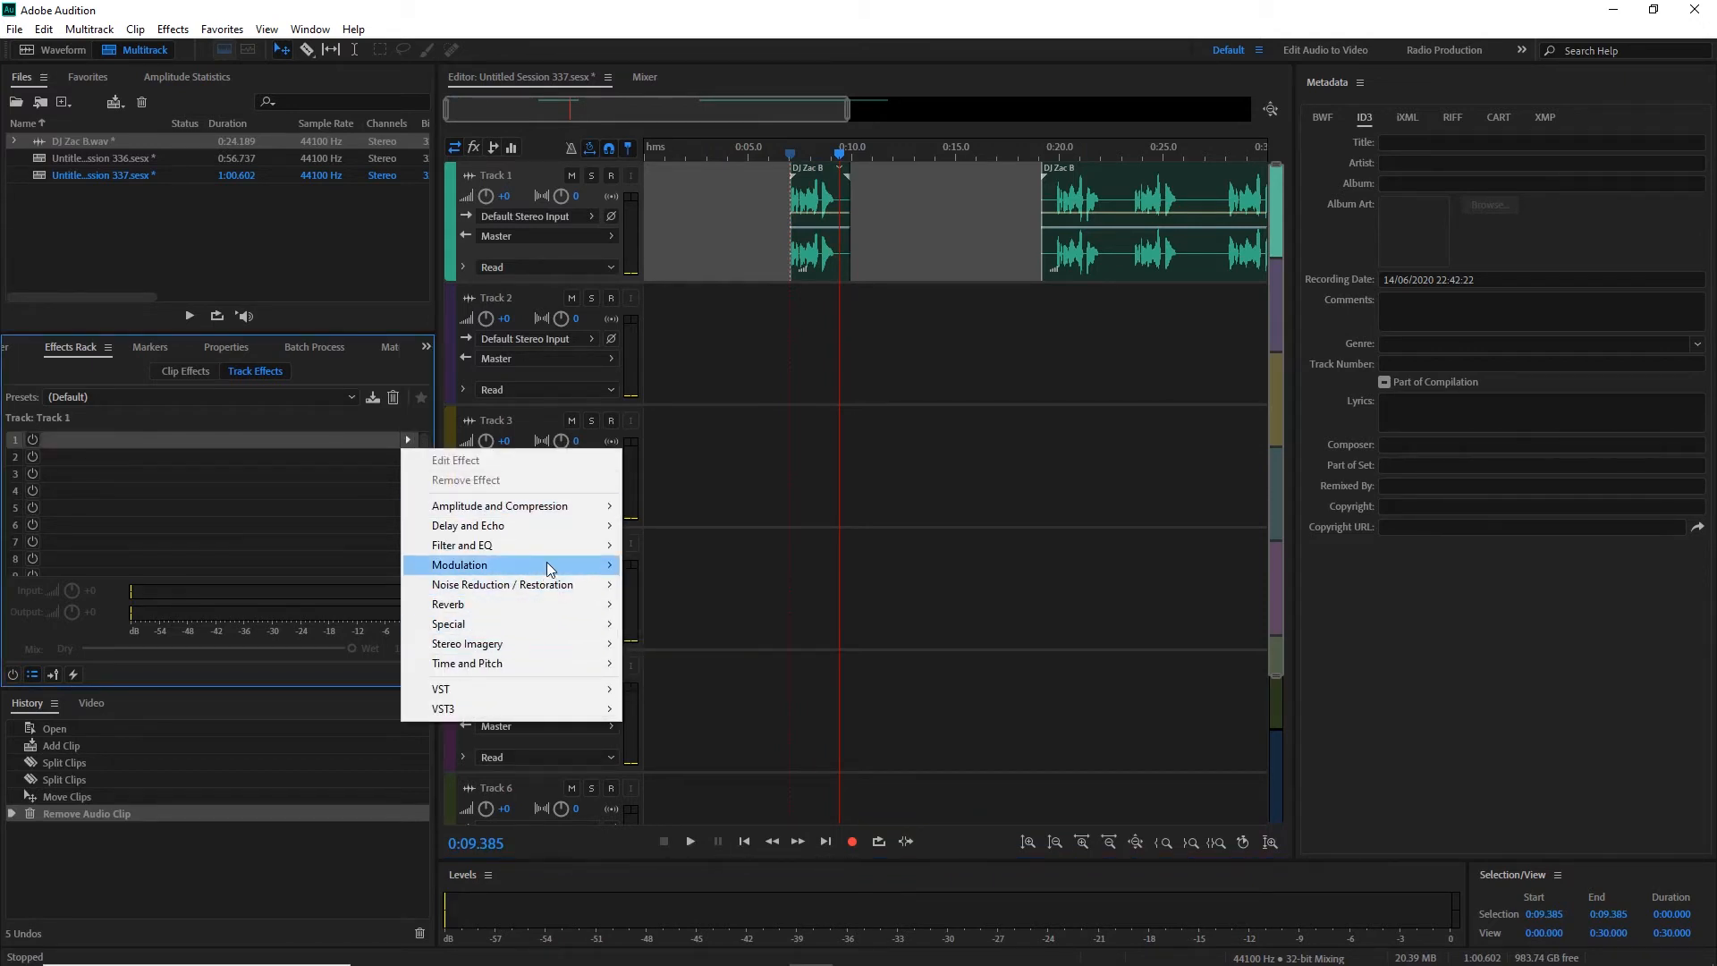
{"action": "mouse_move", "coordinate": [545, 564]}
{"action": "left_click", "coordinate": [671, 605]}
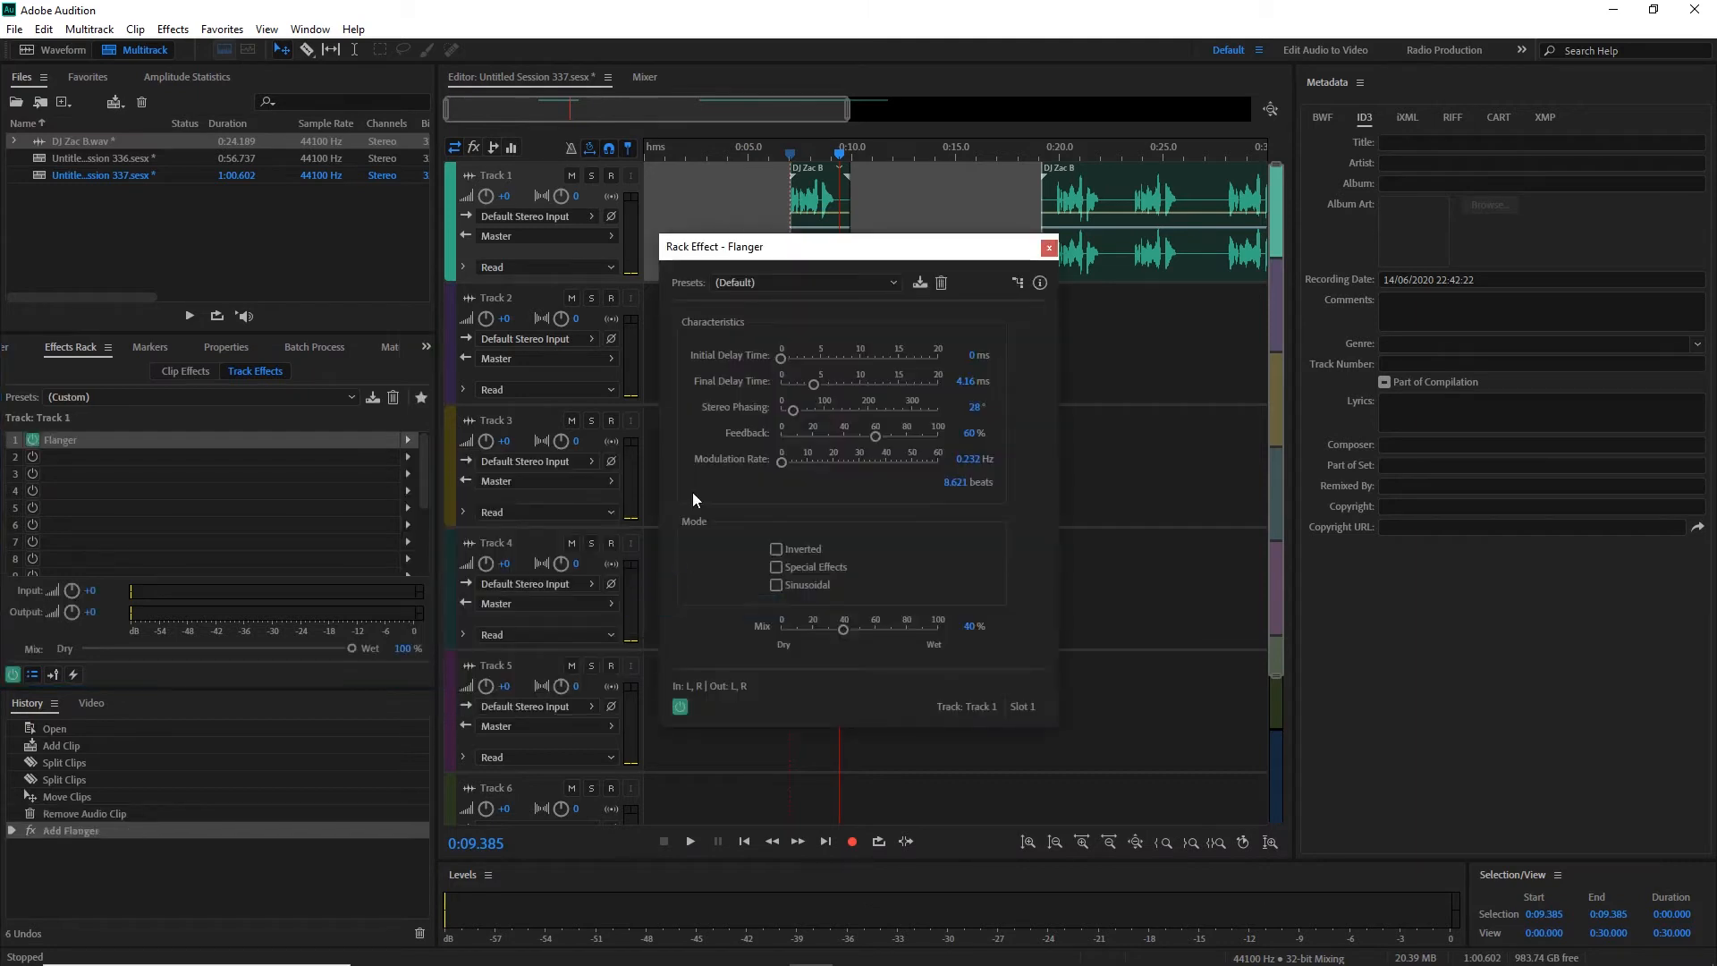
{"action": "left_click", "coordinate": [776, 283]}
{"action": "left_click", "coordinate": [775, 304]}
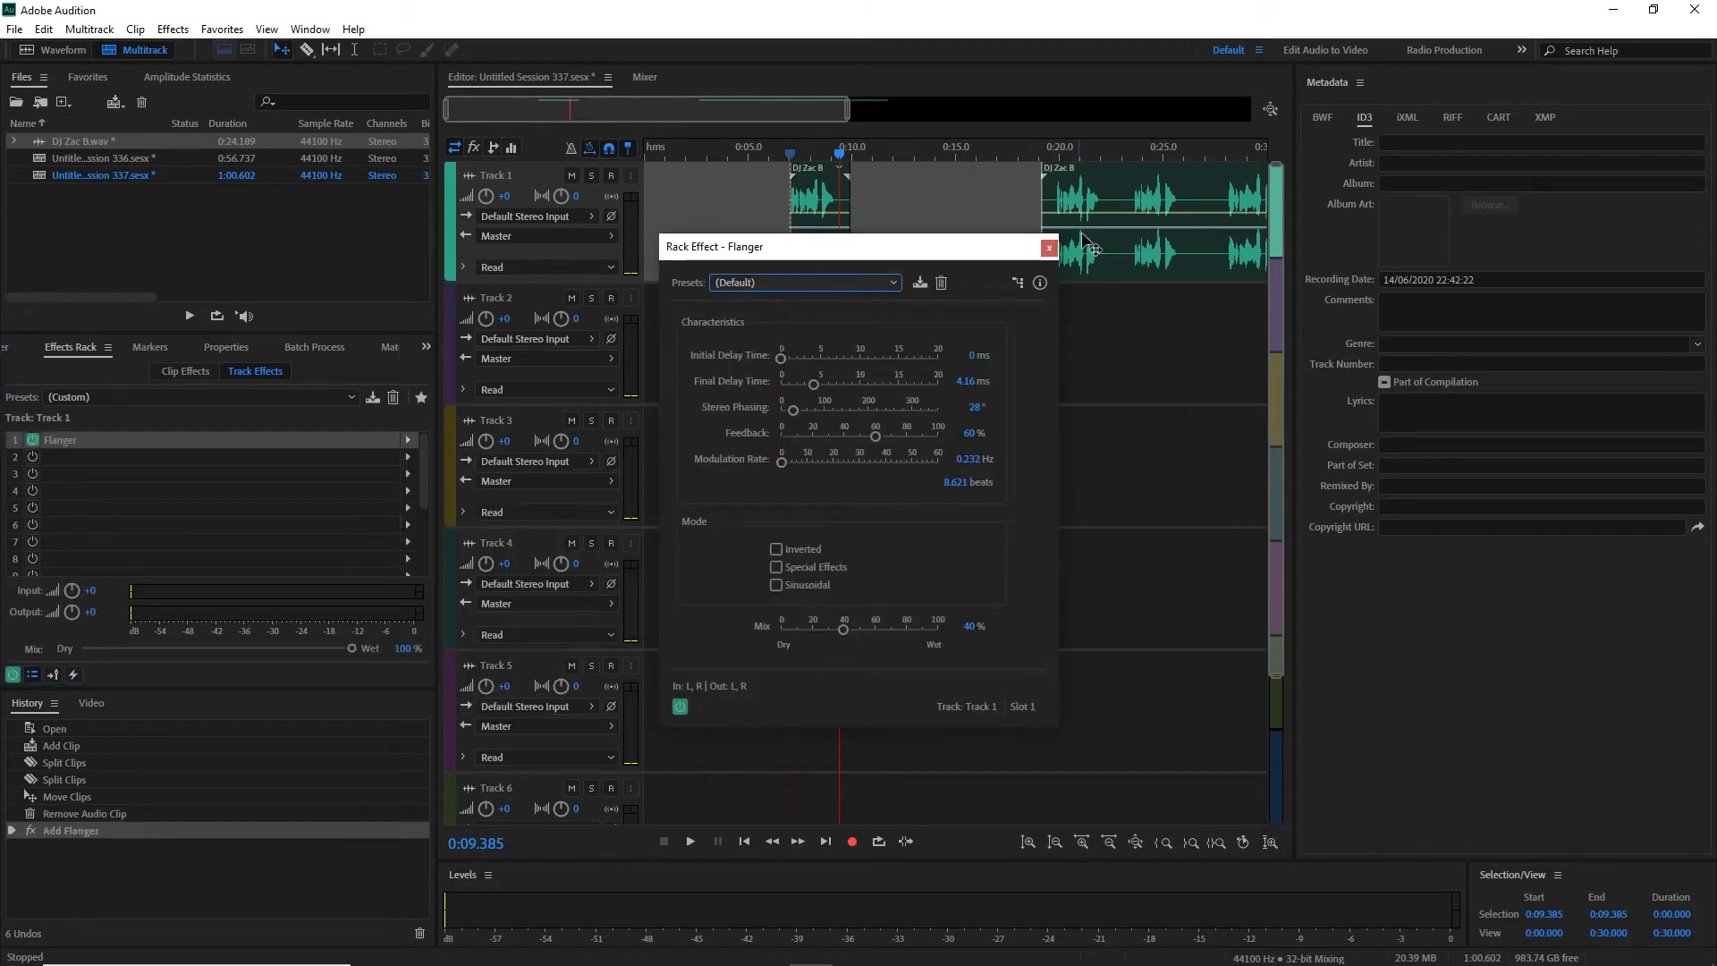
{"action": "left_click", "coordinate": [1049, 248]}
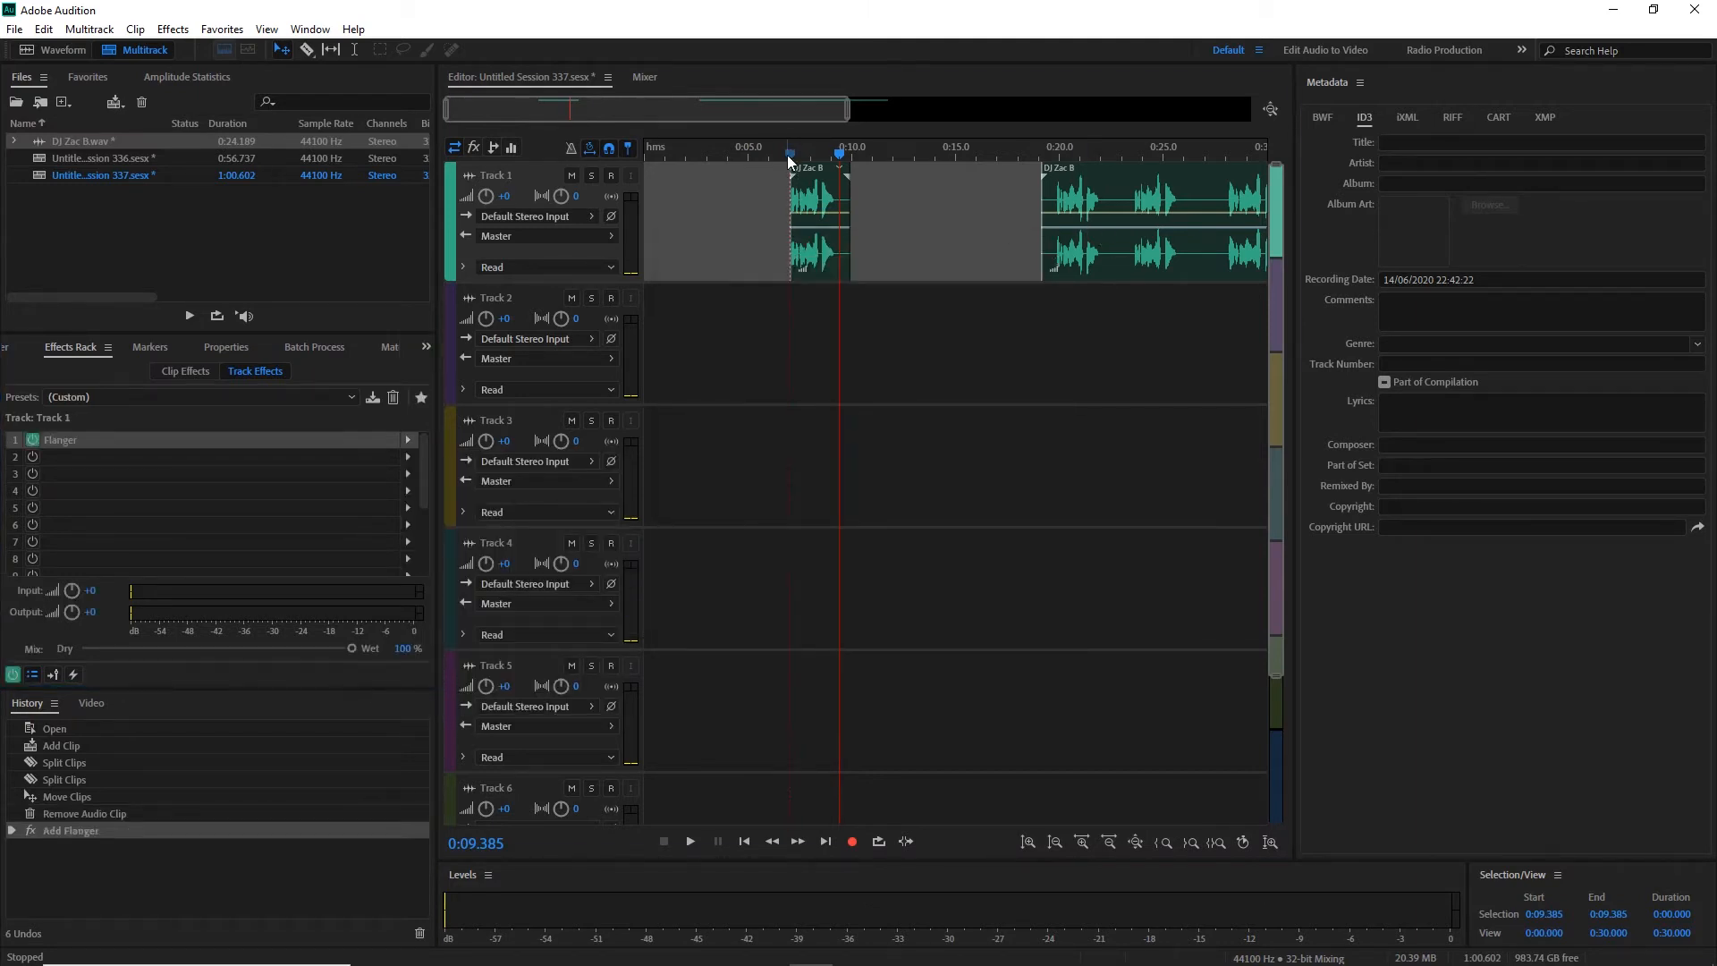
Play back the flanged first phrase on Track 1 from 0:06.886.
{"action": "left_click", "coordinate": [788, 154]}
{"action": "key", "text": "space"}
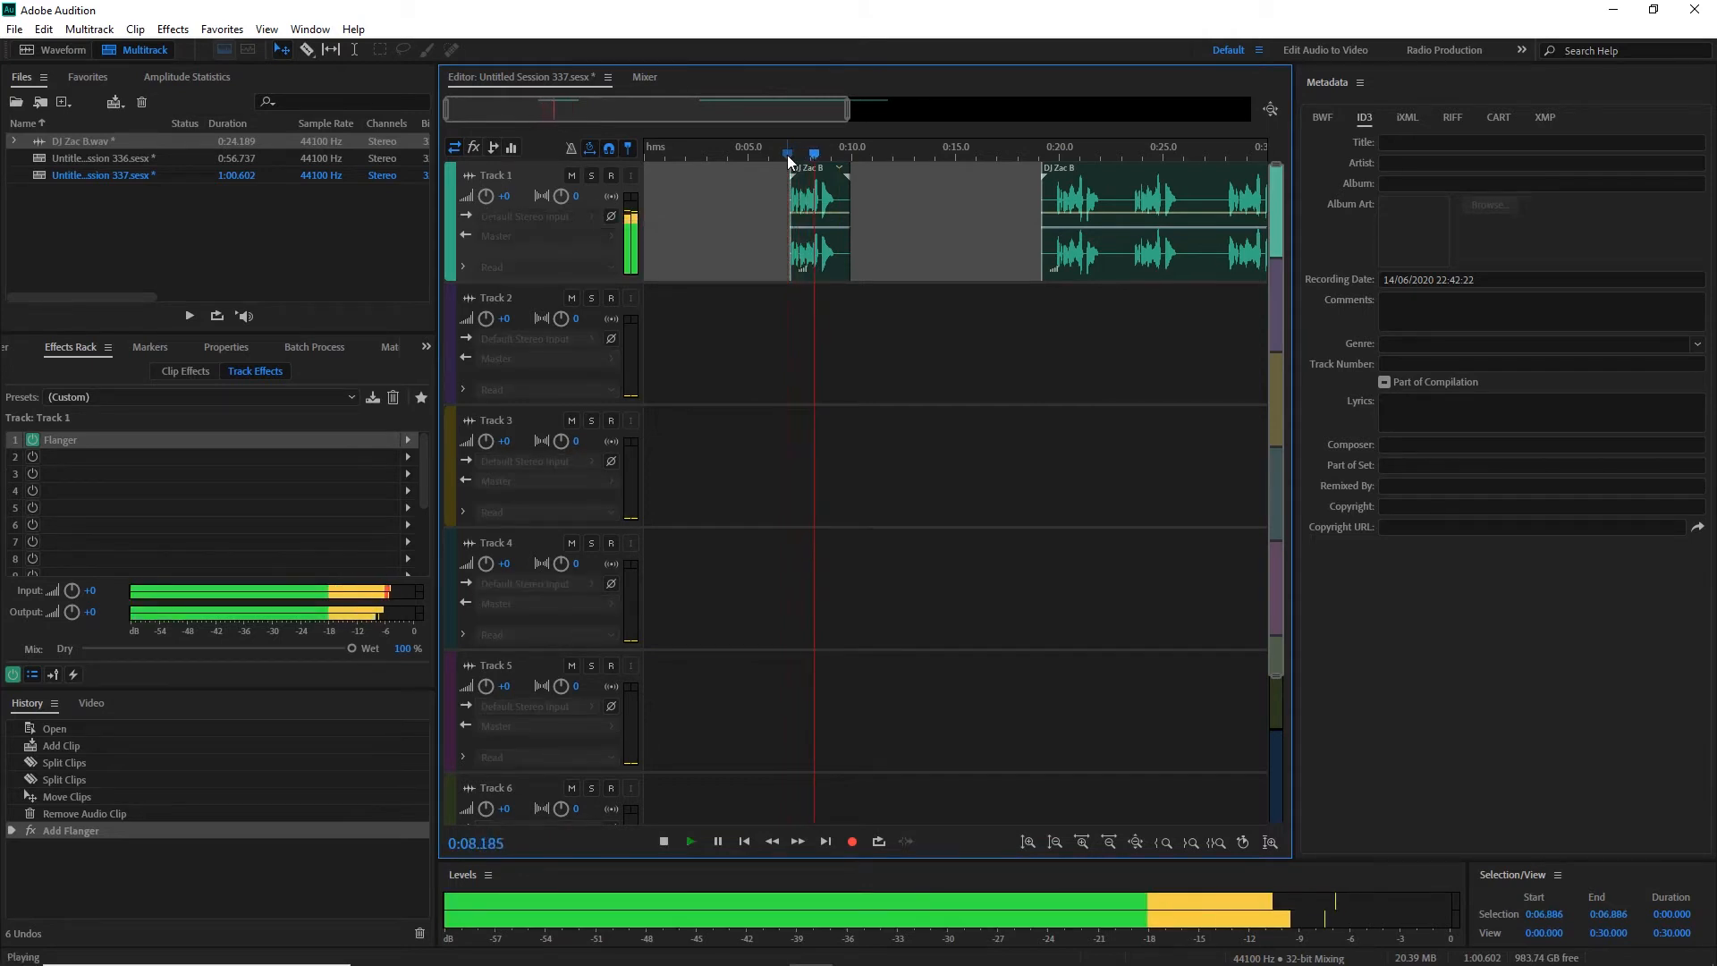
{"action": "scroll", "coordinate": [787, 154], "scroll_direction": "up", "scroll_amount": 5}
{"action": "key", "text": "space"}
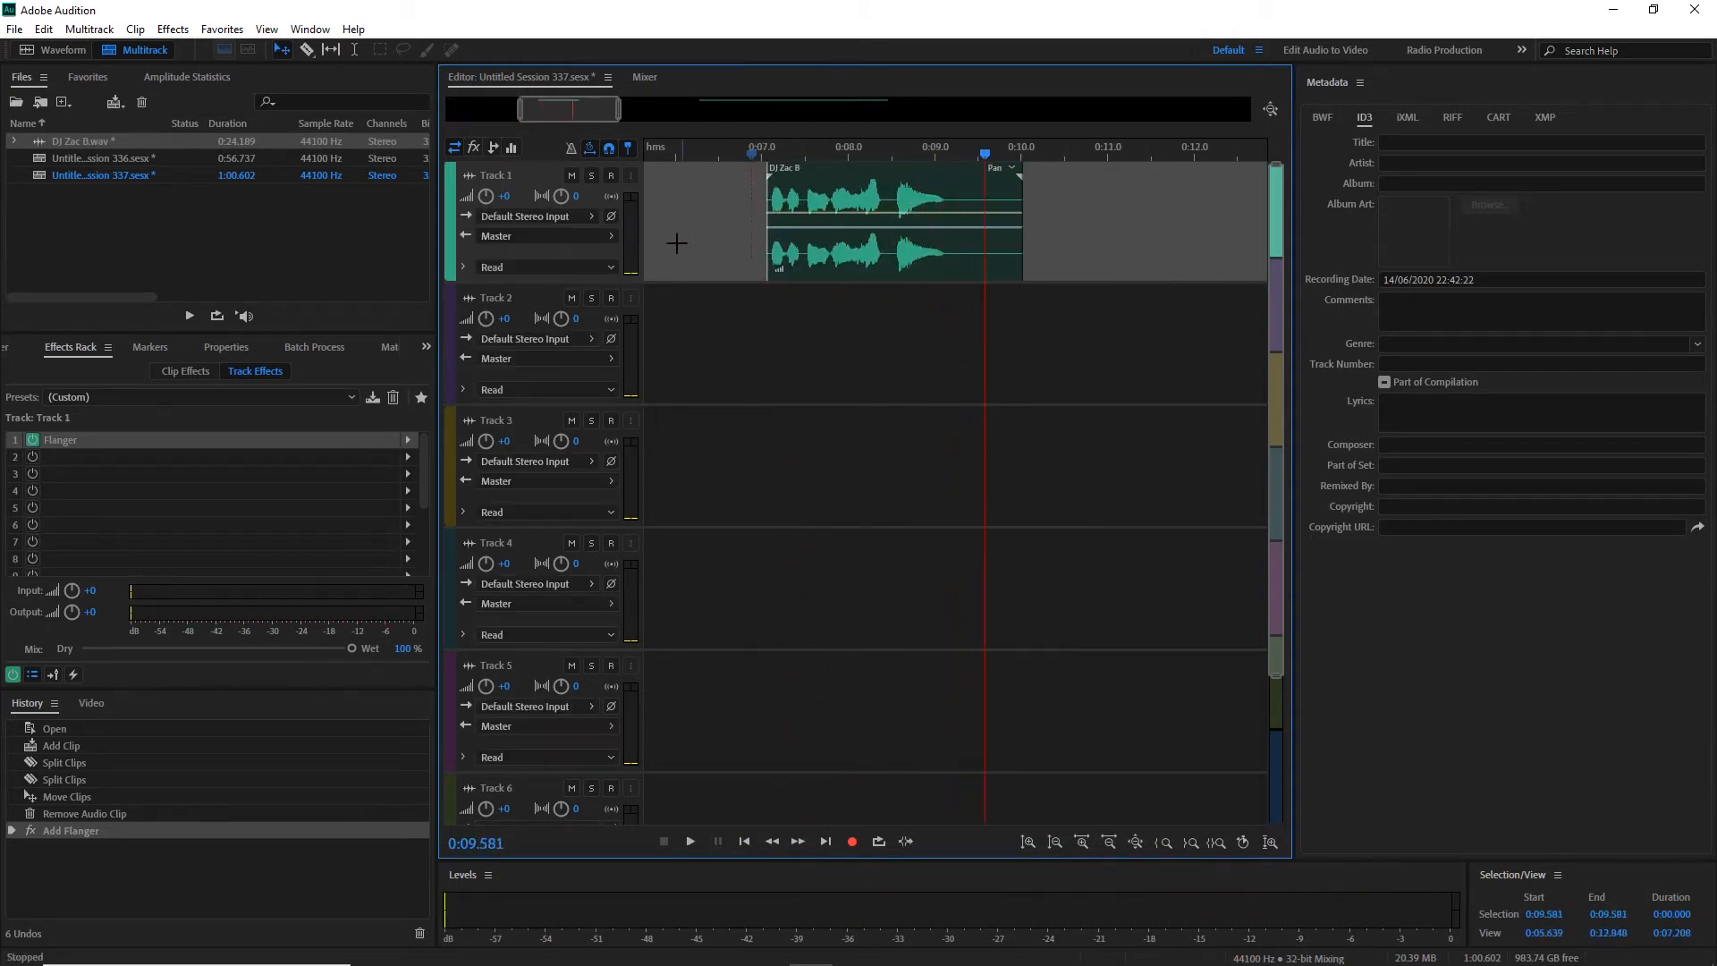
Show Track 1's Flanger Stereo Phasing envelope and keyframe it at the clip's start and end, with a 360° peak at about 0:09.
{"action": "left_click", "coordinate": [463, 266]}
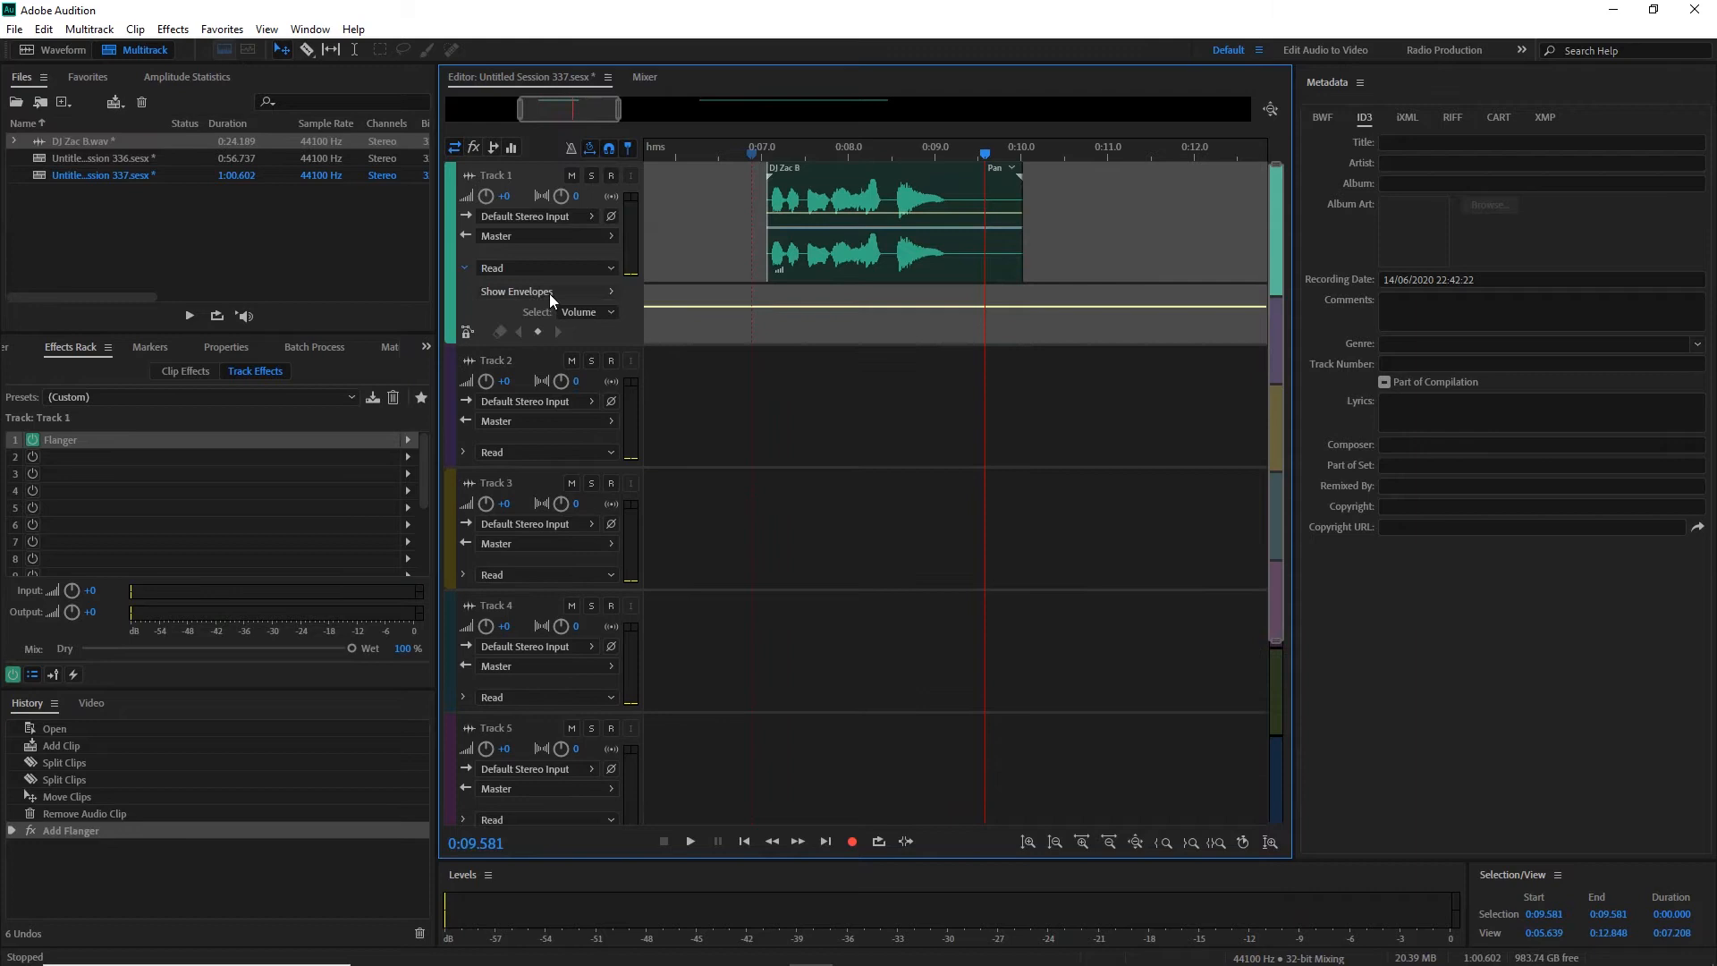
{"action": "left_click", "coordinate": [611, 293]}
{"action": "mouse_move", "coordinate": [684, 471]}
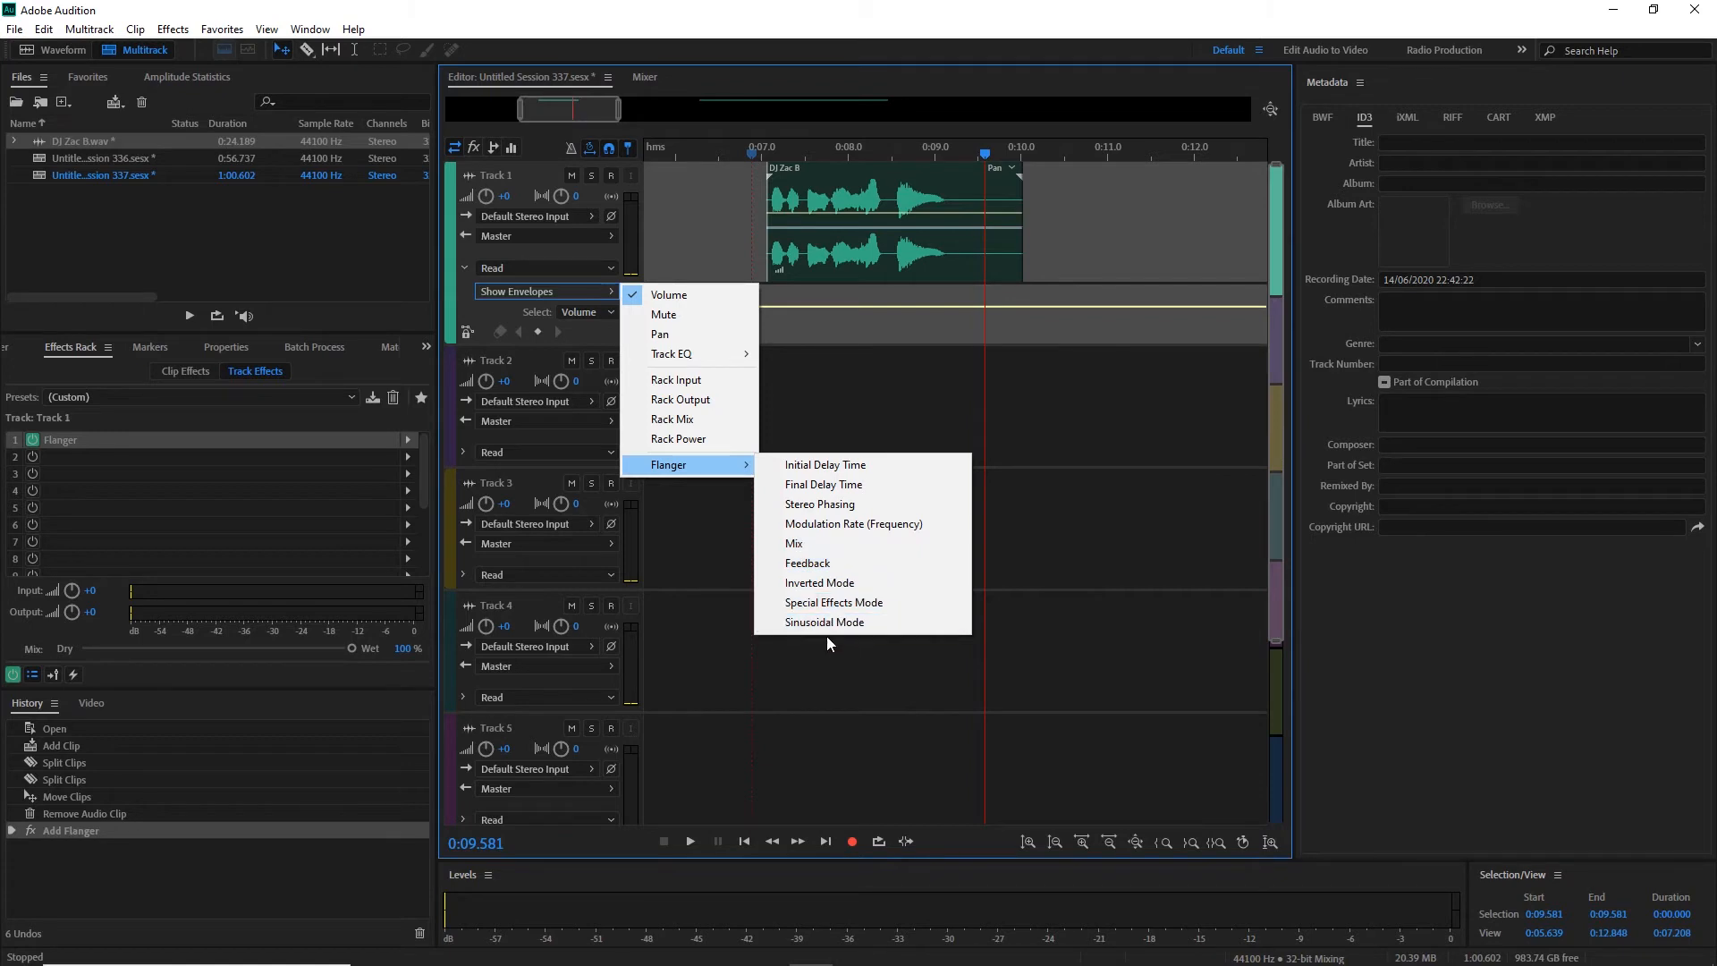
{"action": "left_click", "coordinate": [823, 506]}
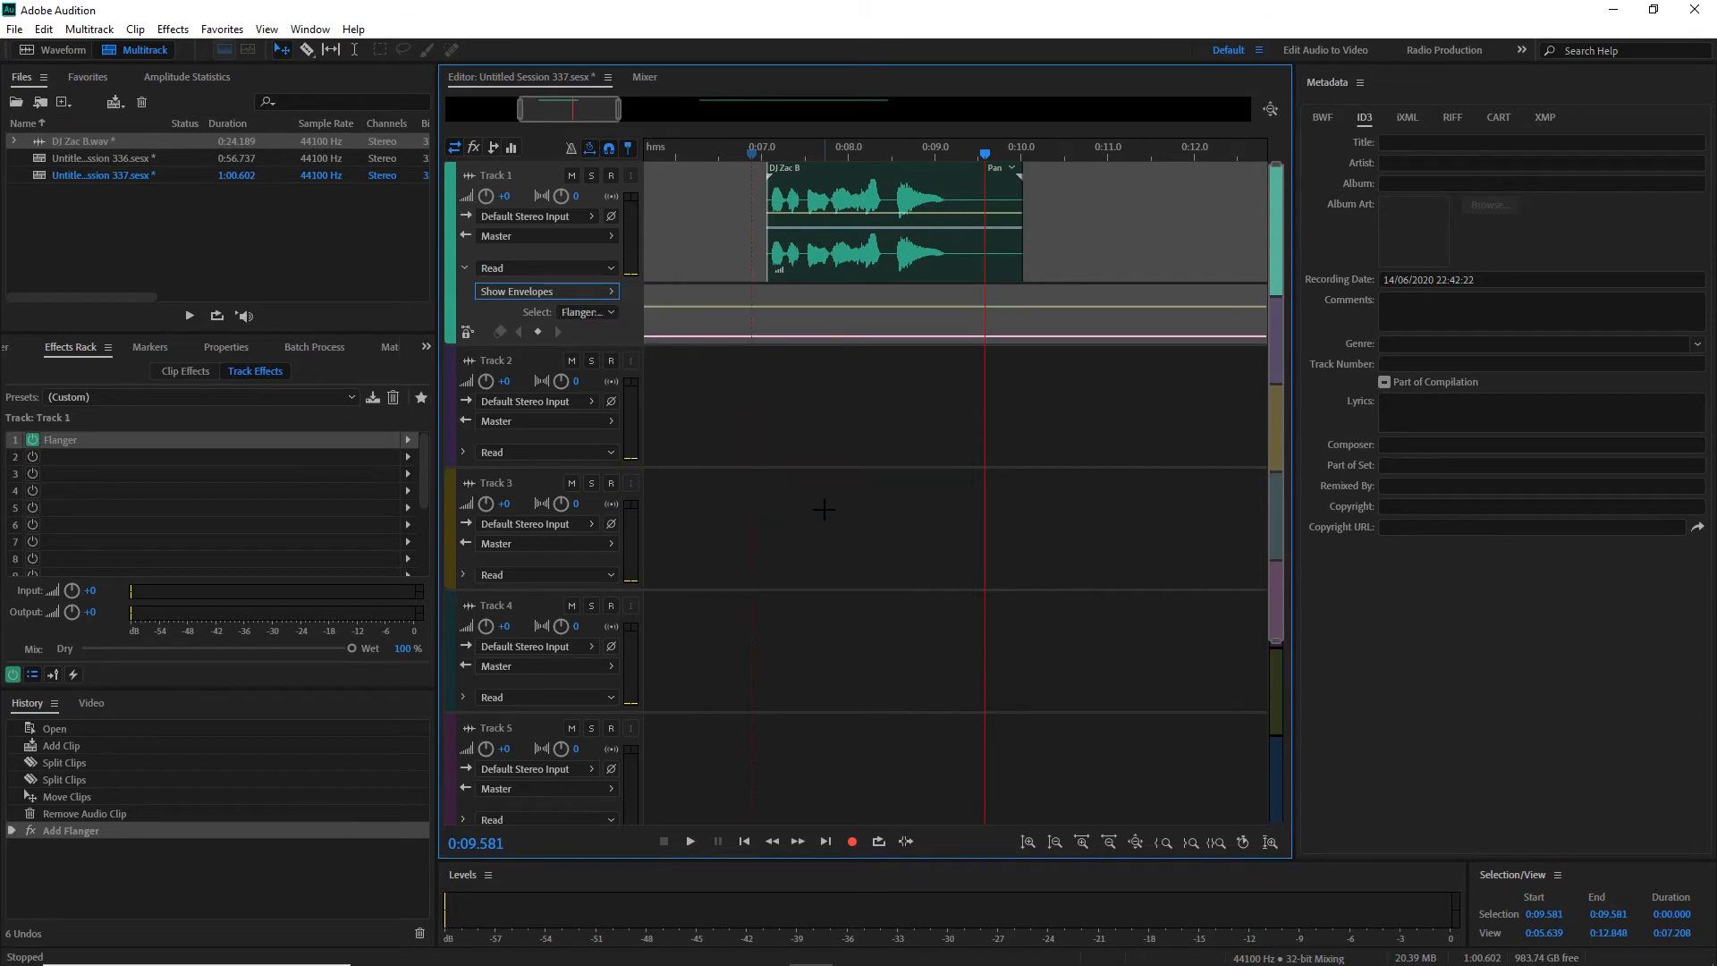
{"action": "left_click", "coordinate": [769, 336]}
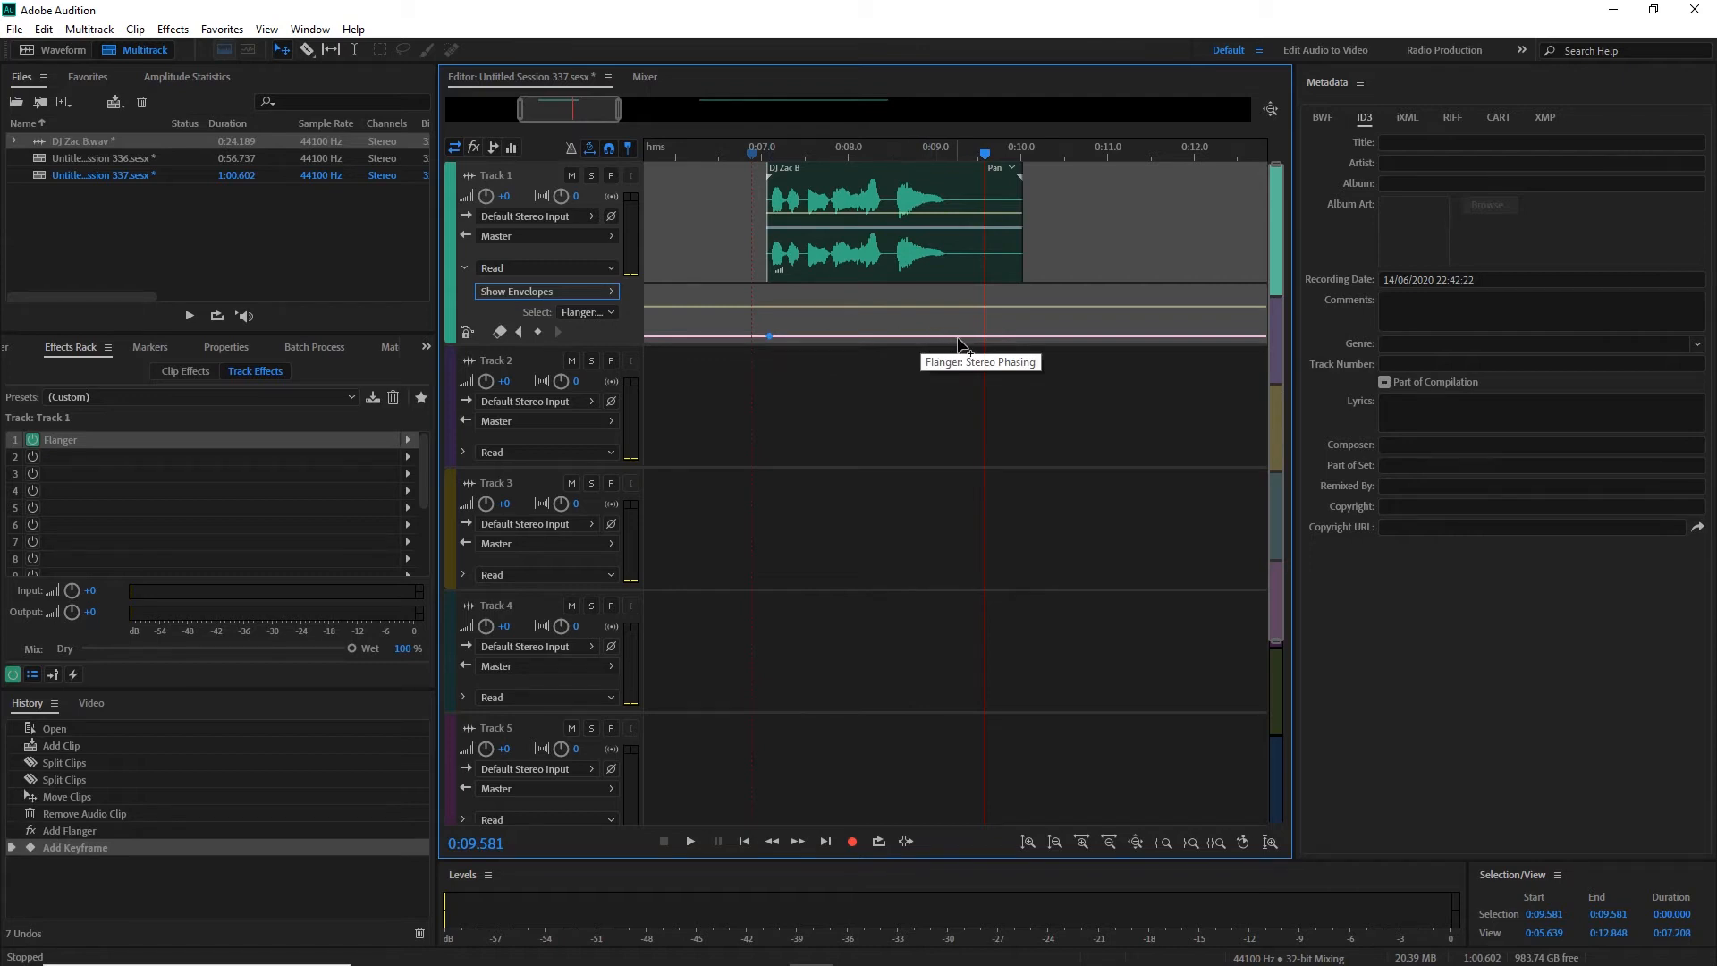
{"action": "left_click", "coordinate": [1024, 336]}
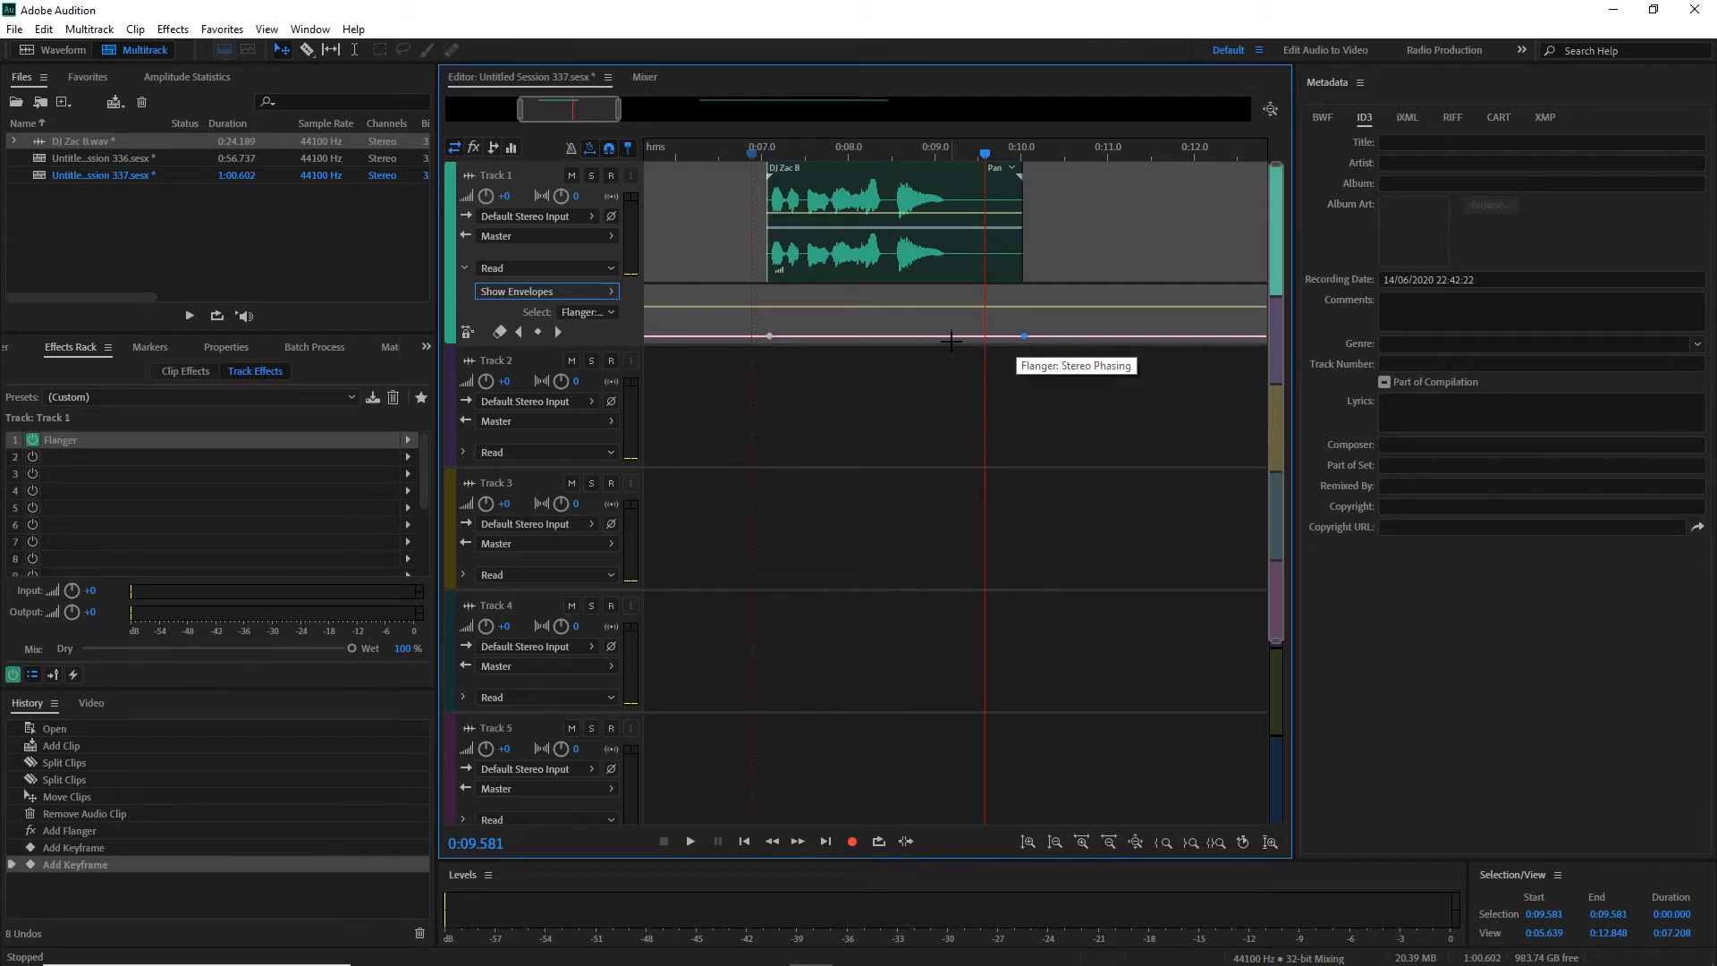
{"action": "left_click_drag", "start_coordinate": [937, 337], "coordinate": [942, 289]}
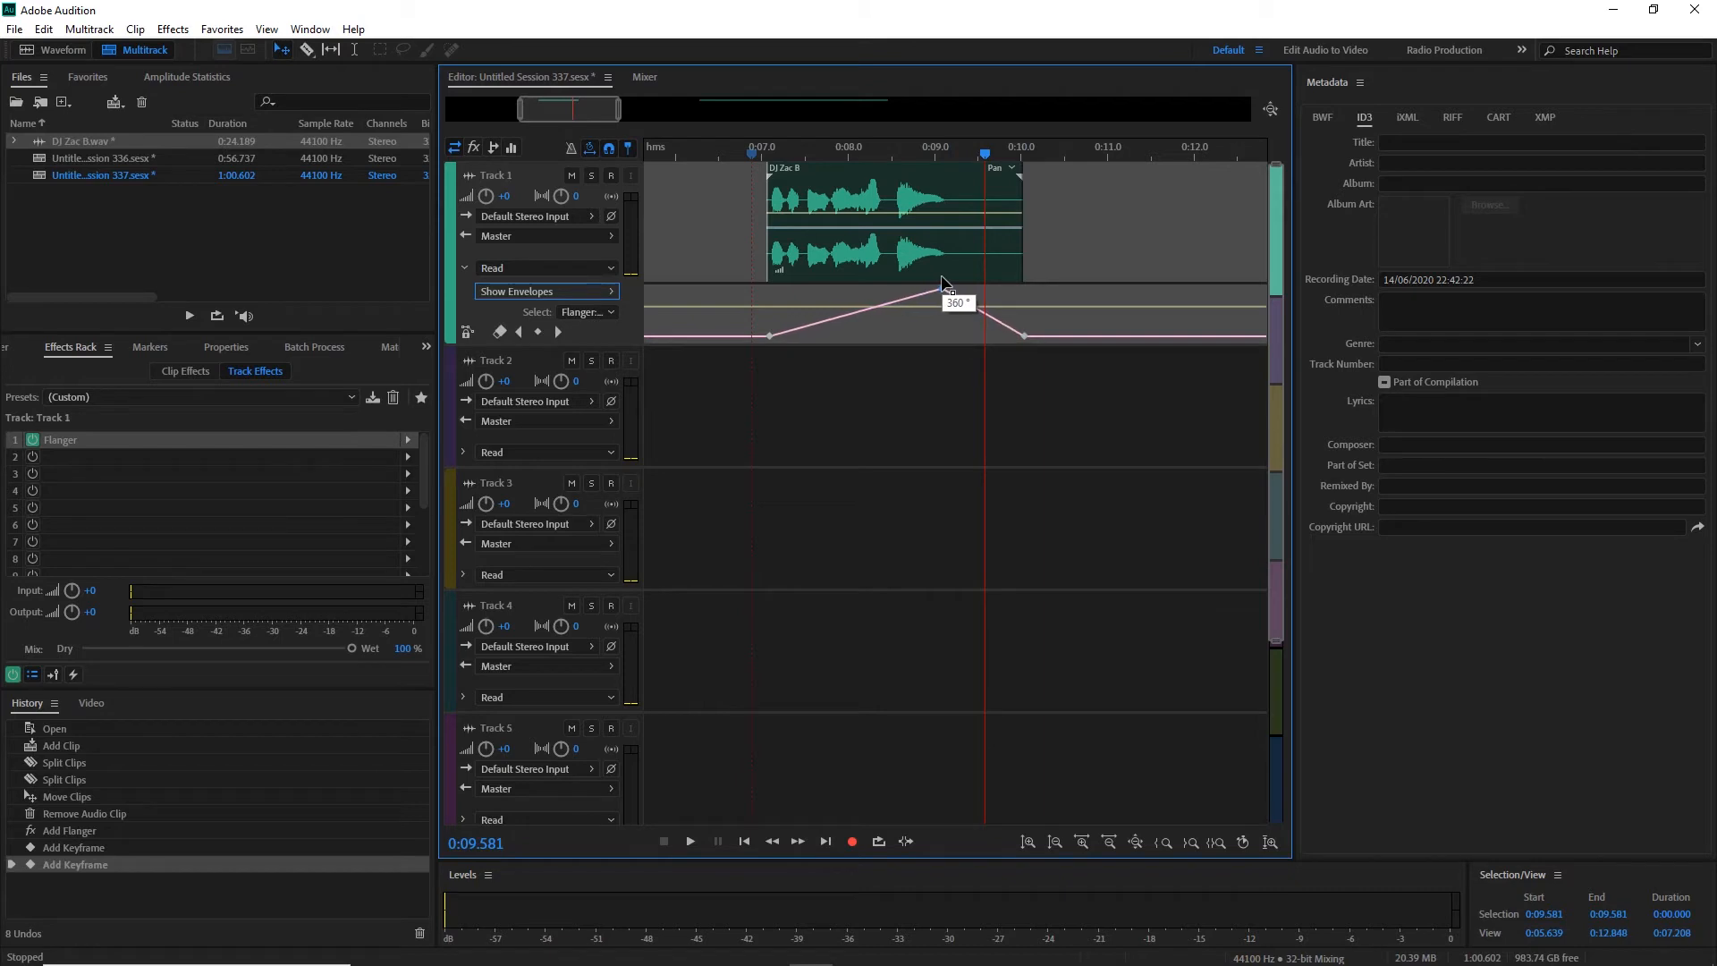
Play back the phrase with the Stereo Phasing automation from 0:06.922.
{"action": "left_click", "coordinate": [755, 148]}
{"action": "key", "text": "space"}
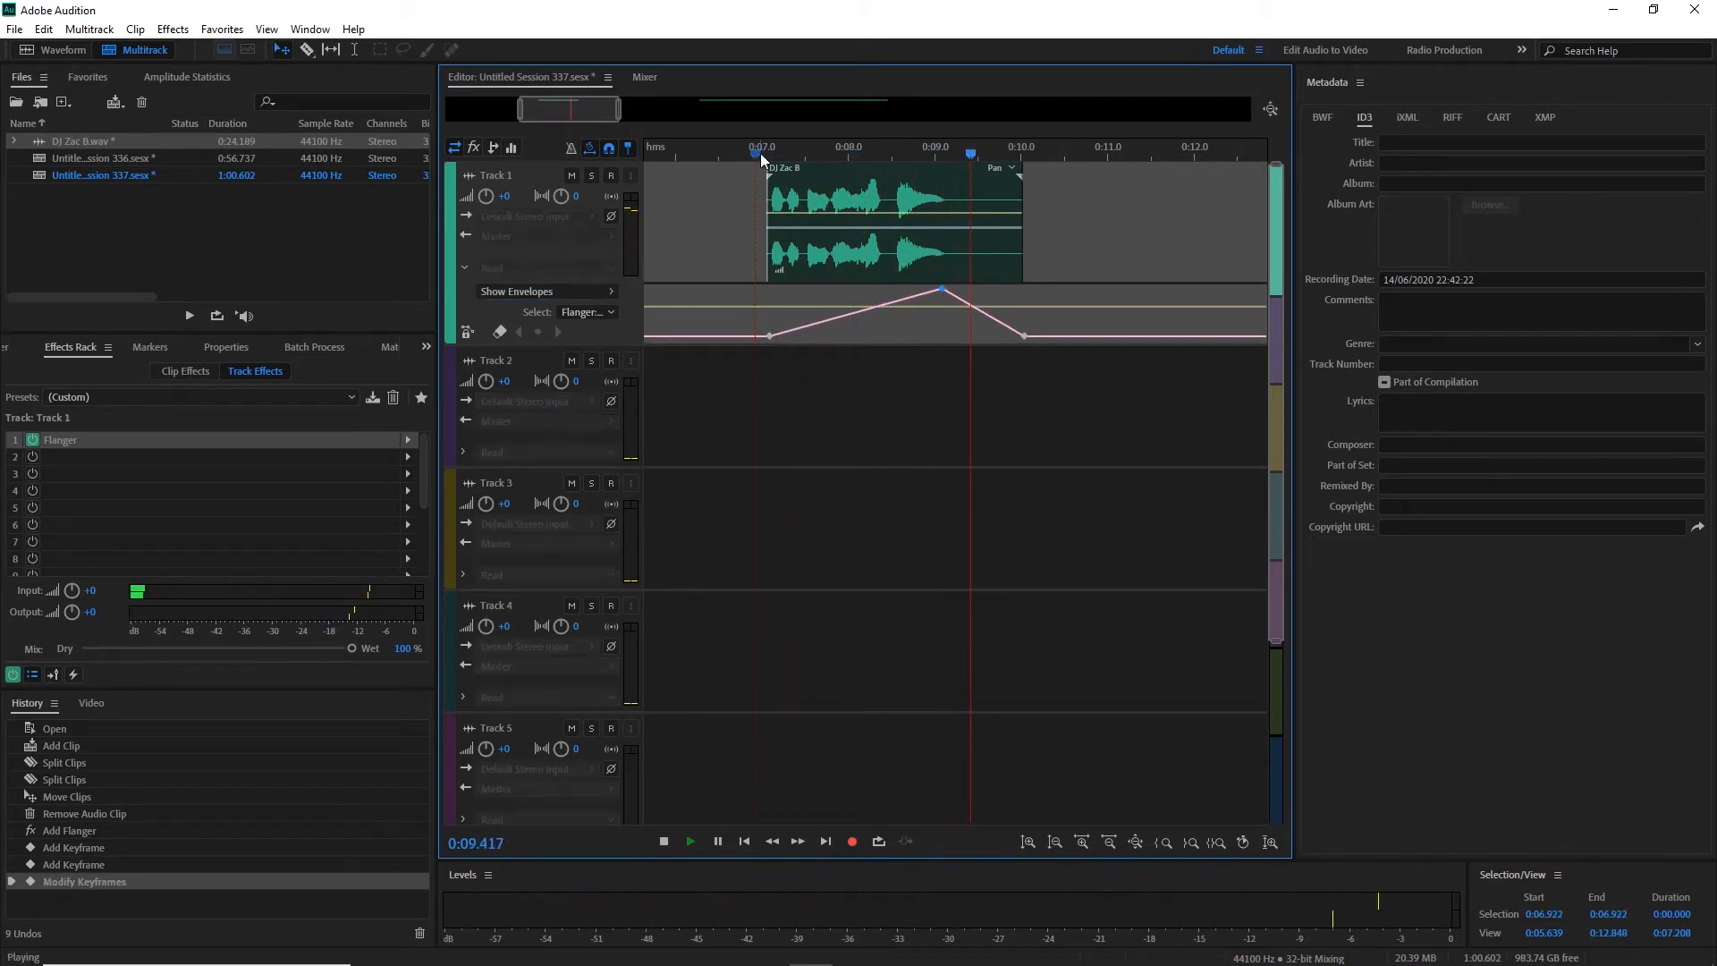
{"action": "key", "text": "space"}
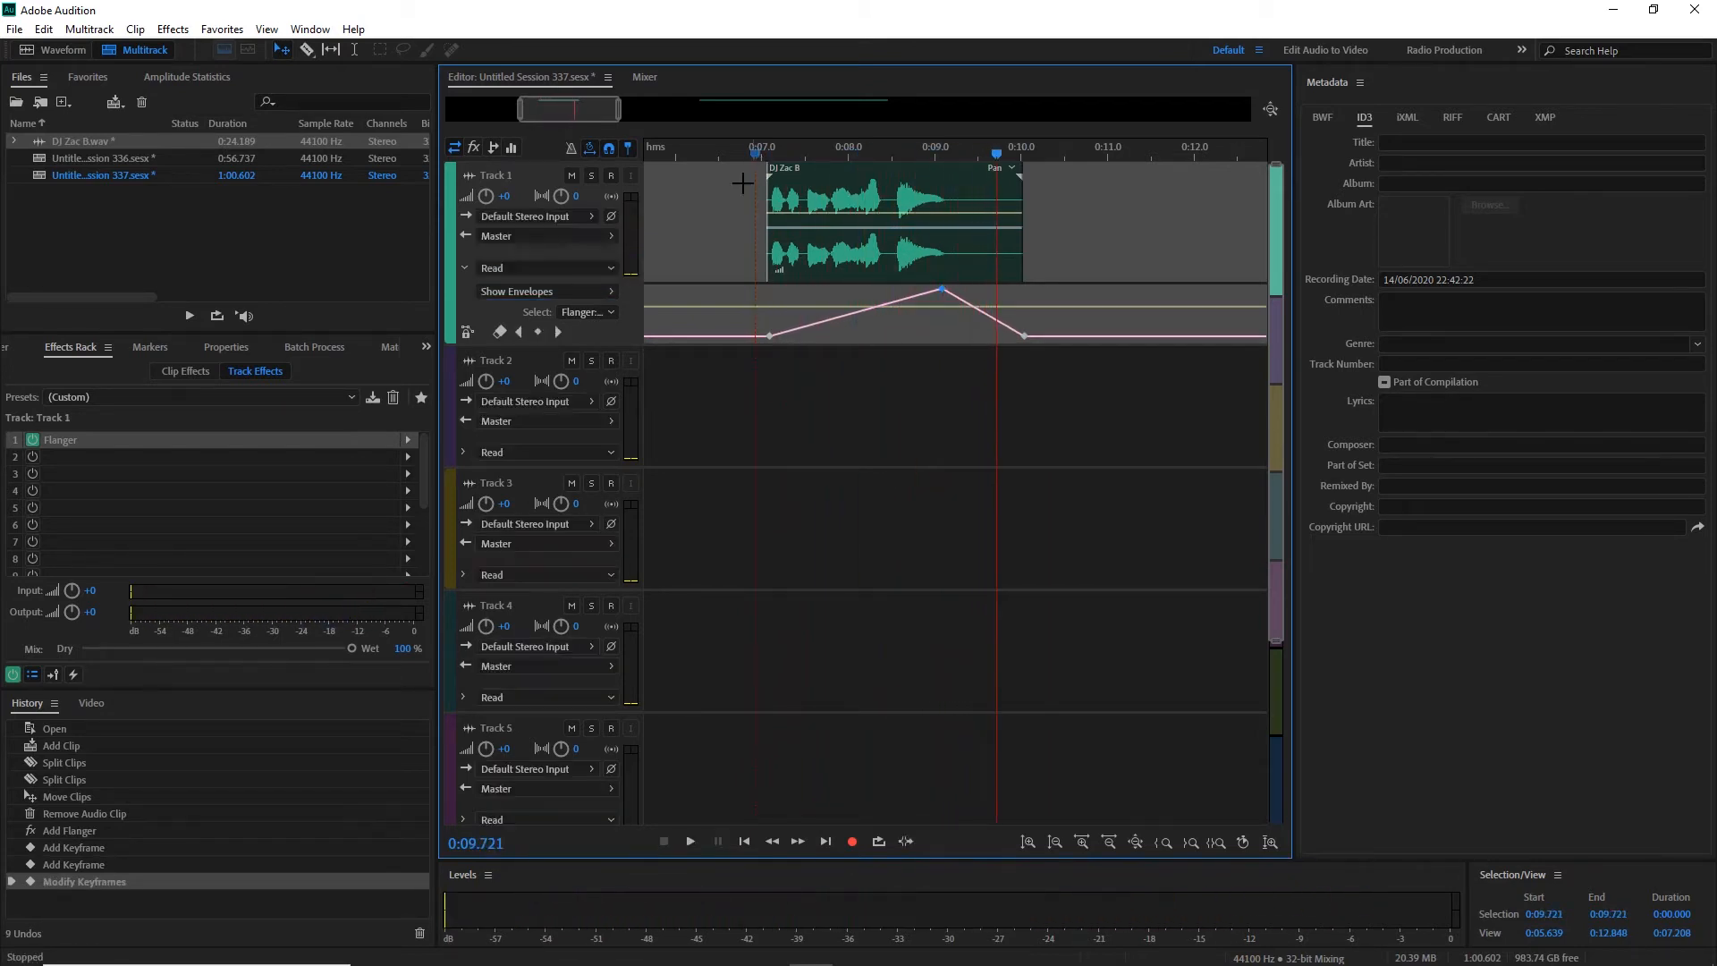
Add a Parametric Equalizer with the (Default) preset to the second slot of Track 1's effects rack.
{"action": "left_click", "coordinate": [408, 459]}
{"action": "mouse_move", "coordinate": [525, 524]}
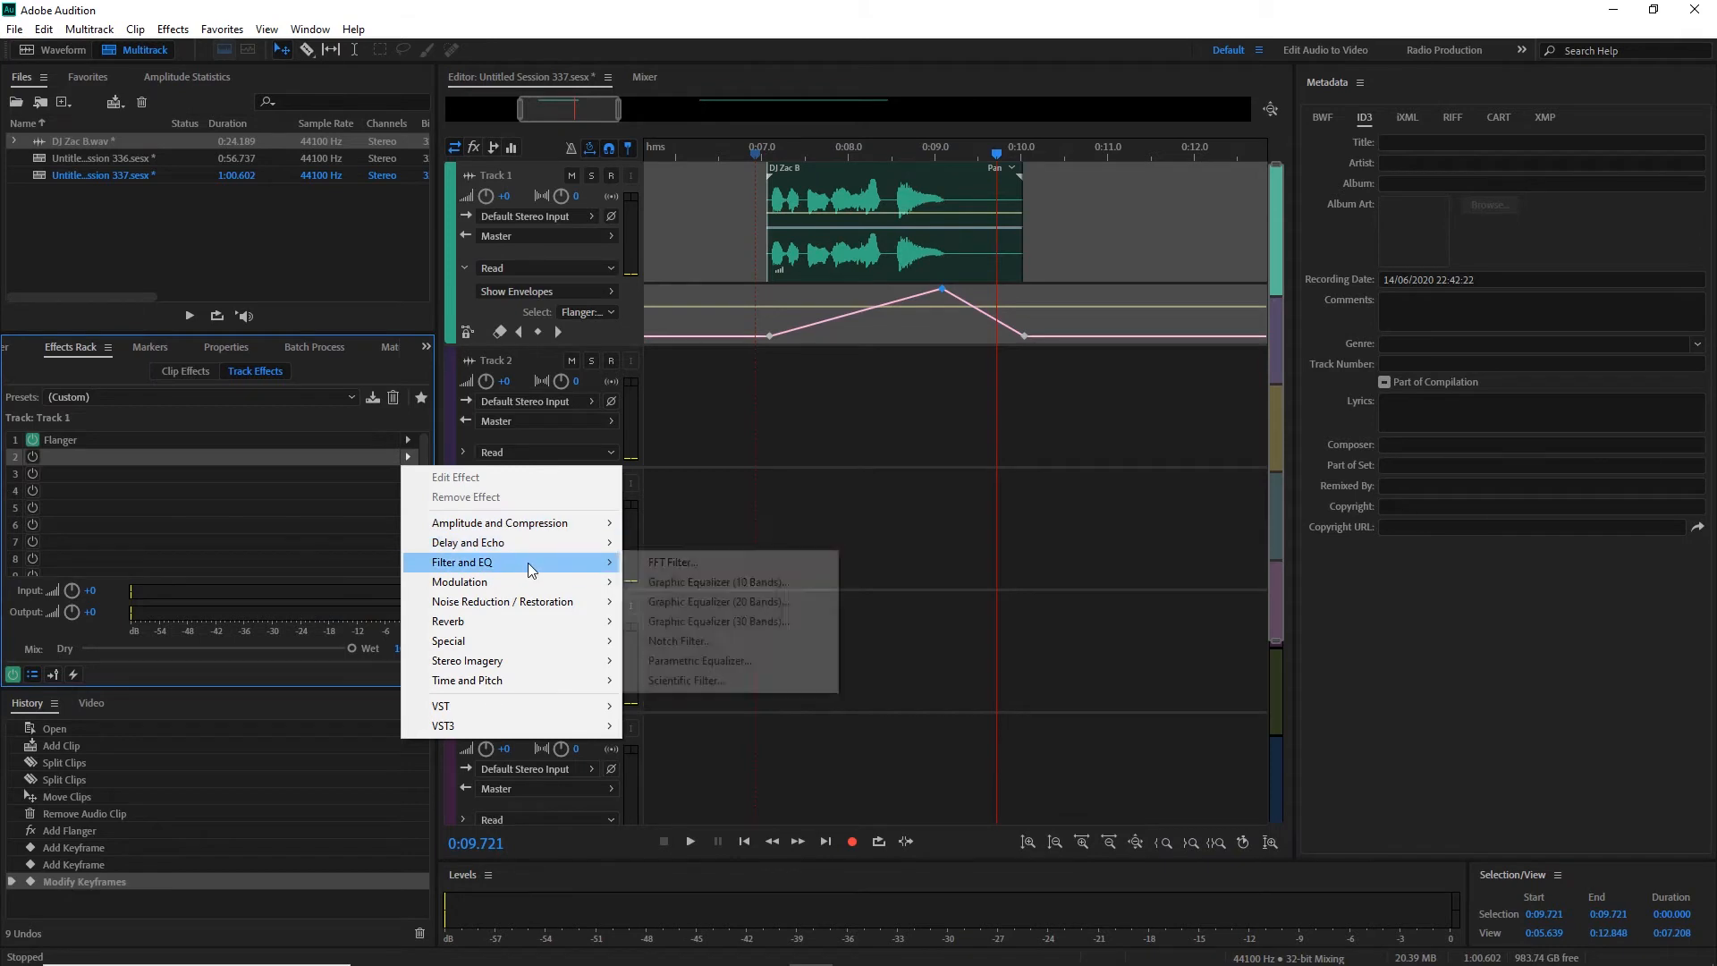
{"action": "left_click", "coordinate": [690, 660]}
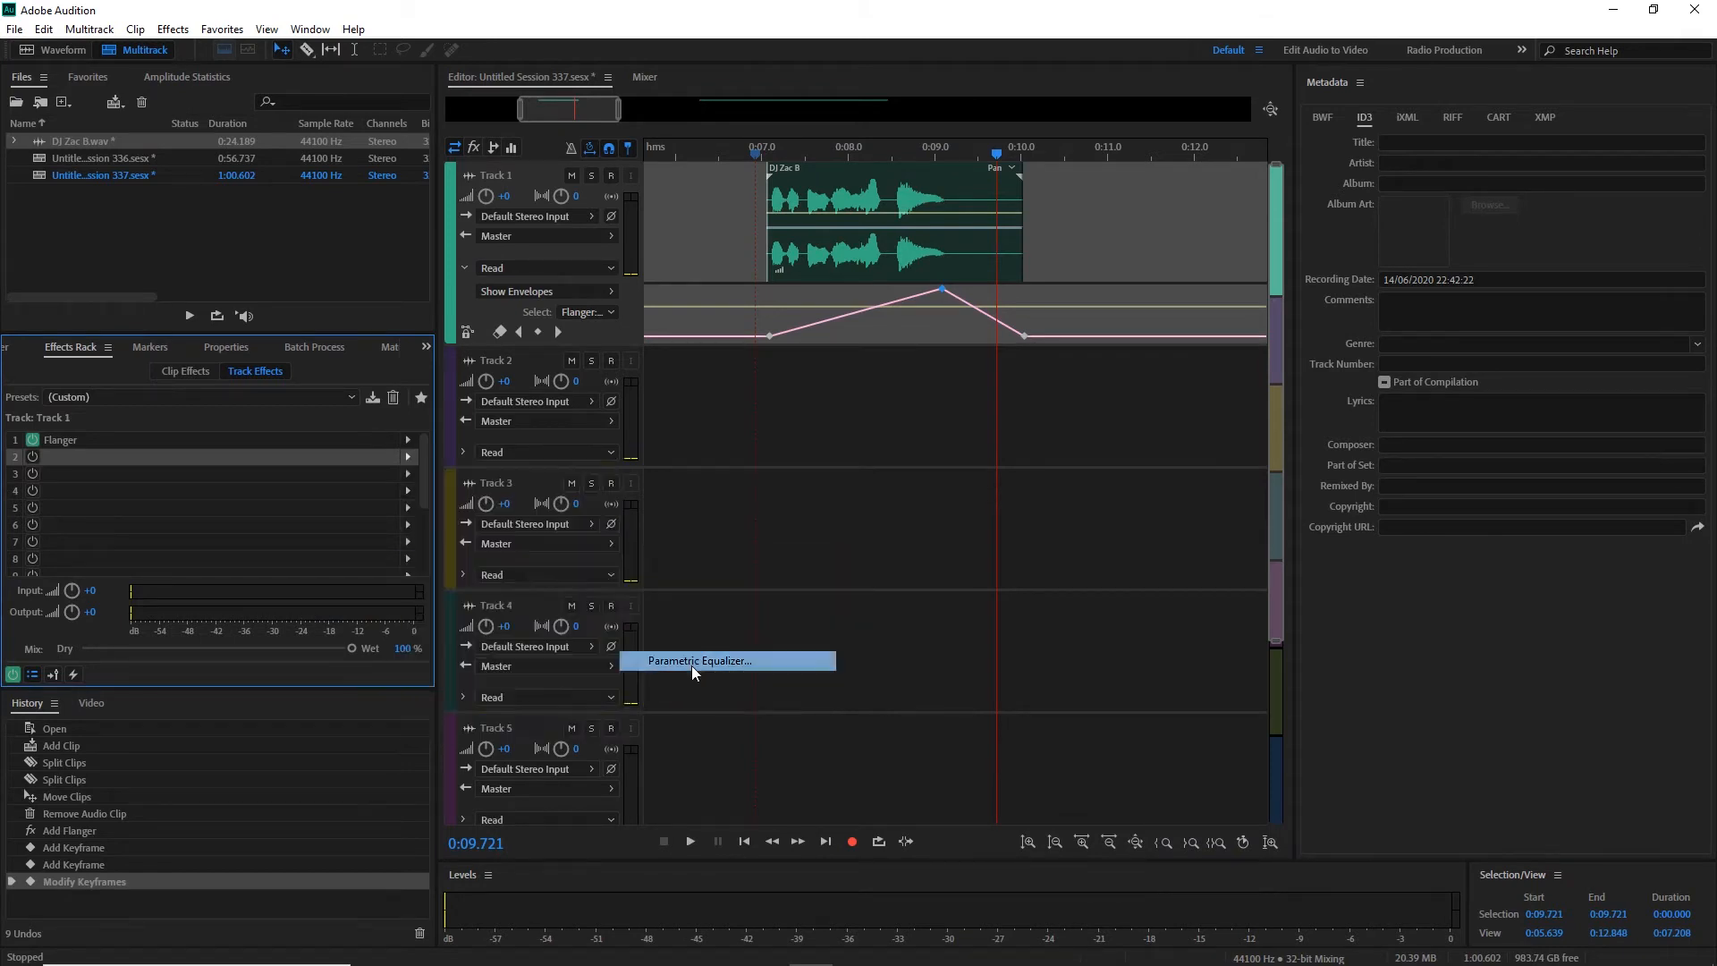
{"action": "left_click", "coordinate": [714, 283]}
{"action": "left_click", "coordinate": [695, 303]}
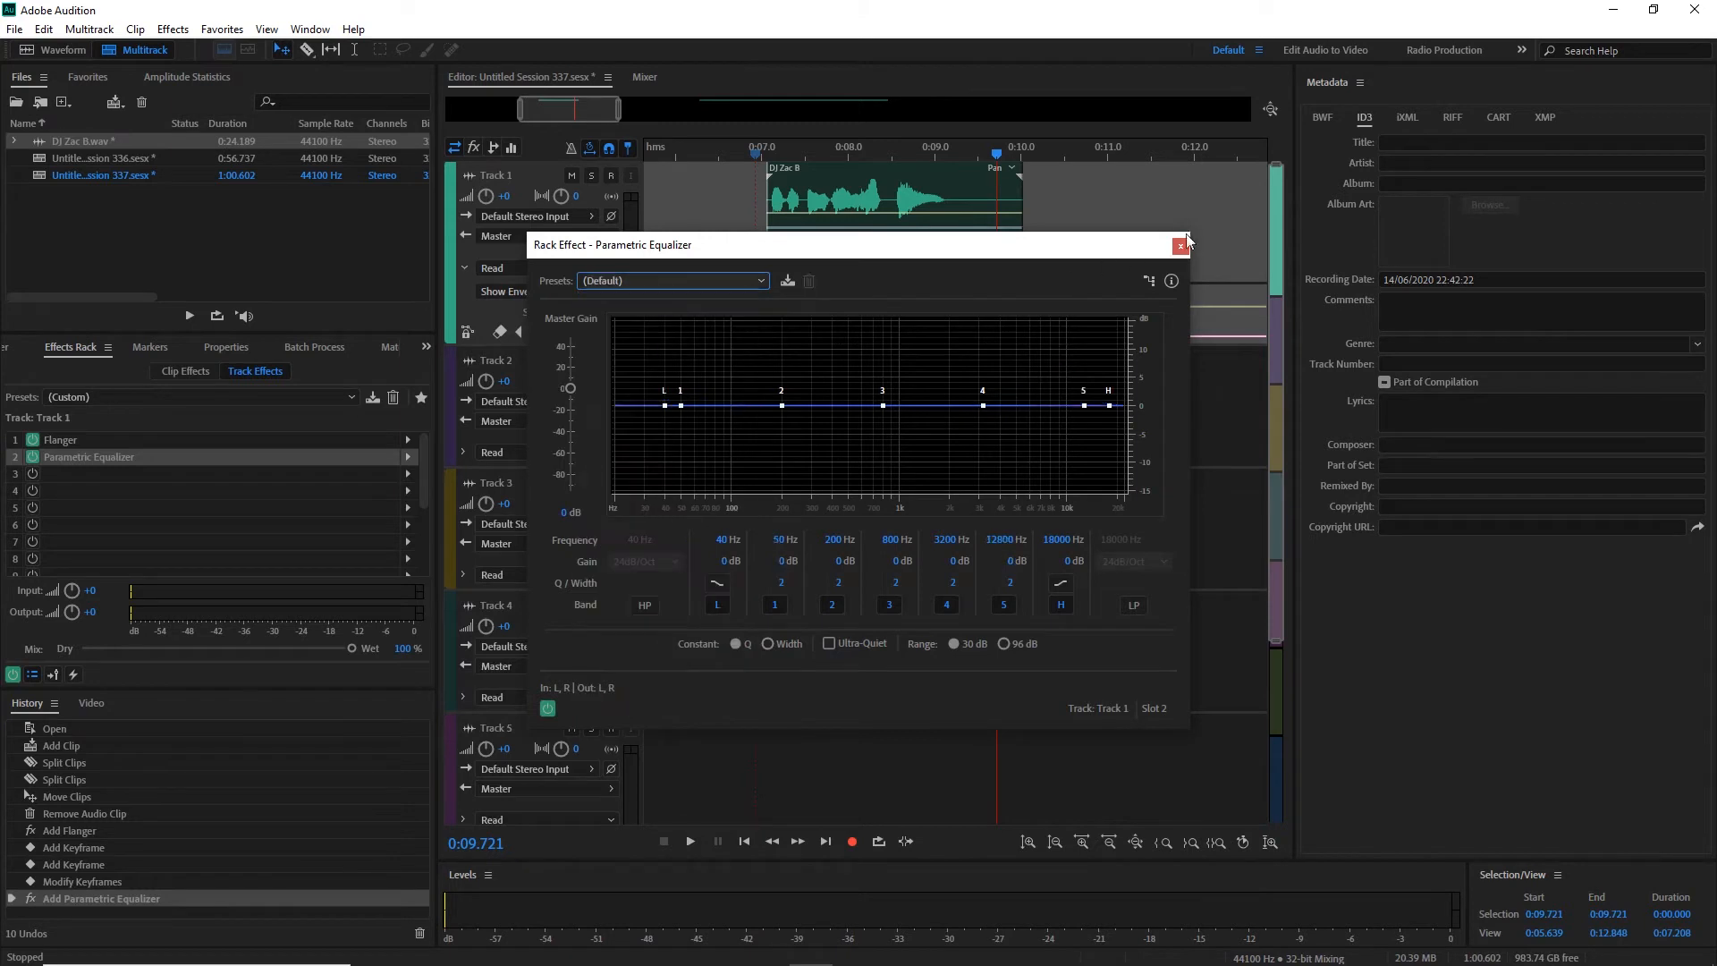
{"action": "left_click", "coordinate": [1181, 245]}
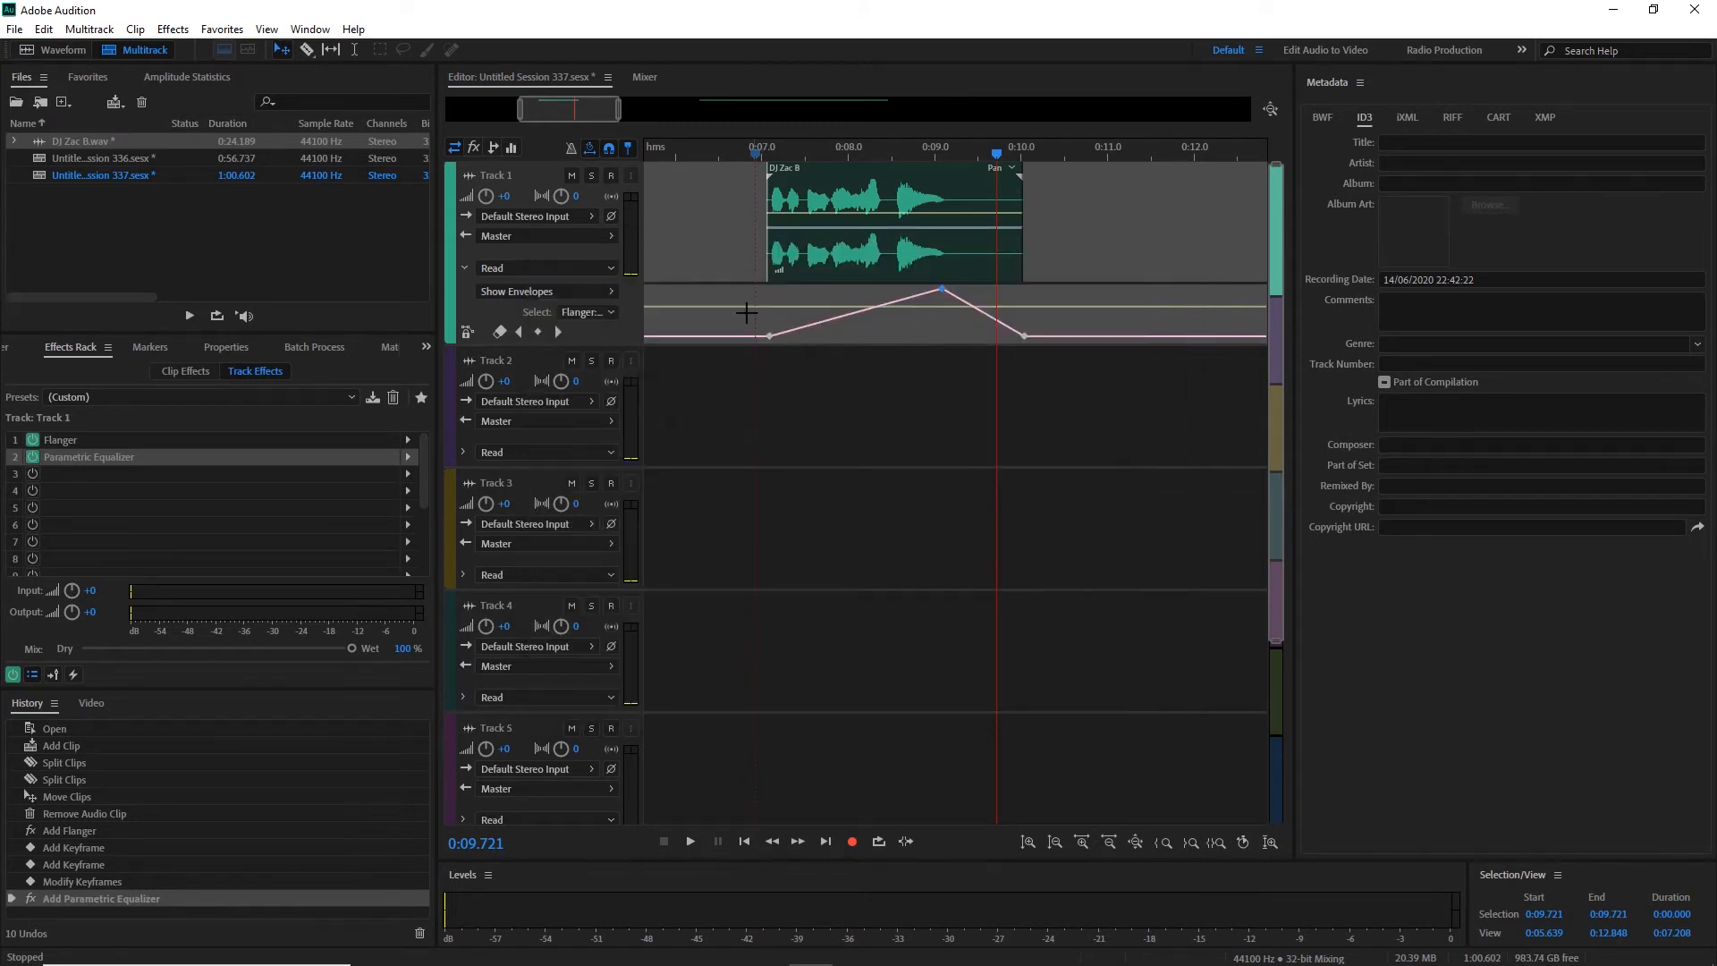
Show the Parametric Equalizer's High Shelf Gain envelope and keyframe a sharp drop at the clip's start that rises back by about 0:08.5.
{"action": "left_click", "coordinate": [608, 291]}
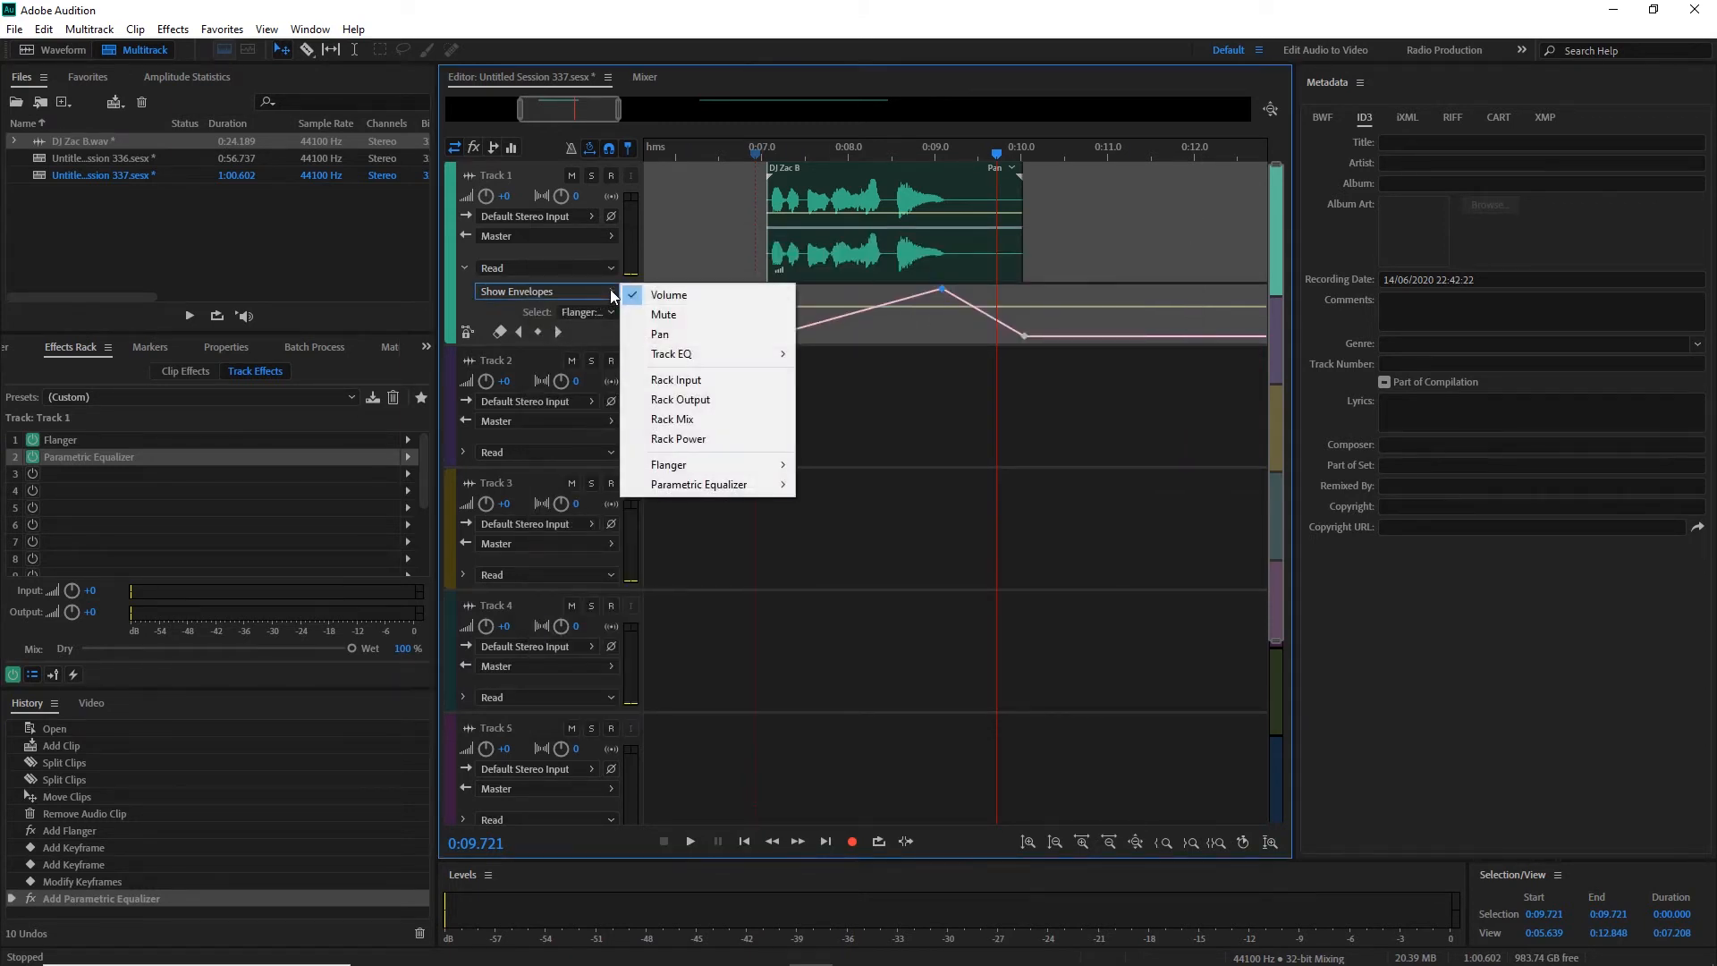
{"action": "mouse_move", "coordinate": [756, 484]}
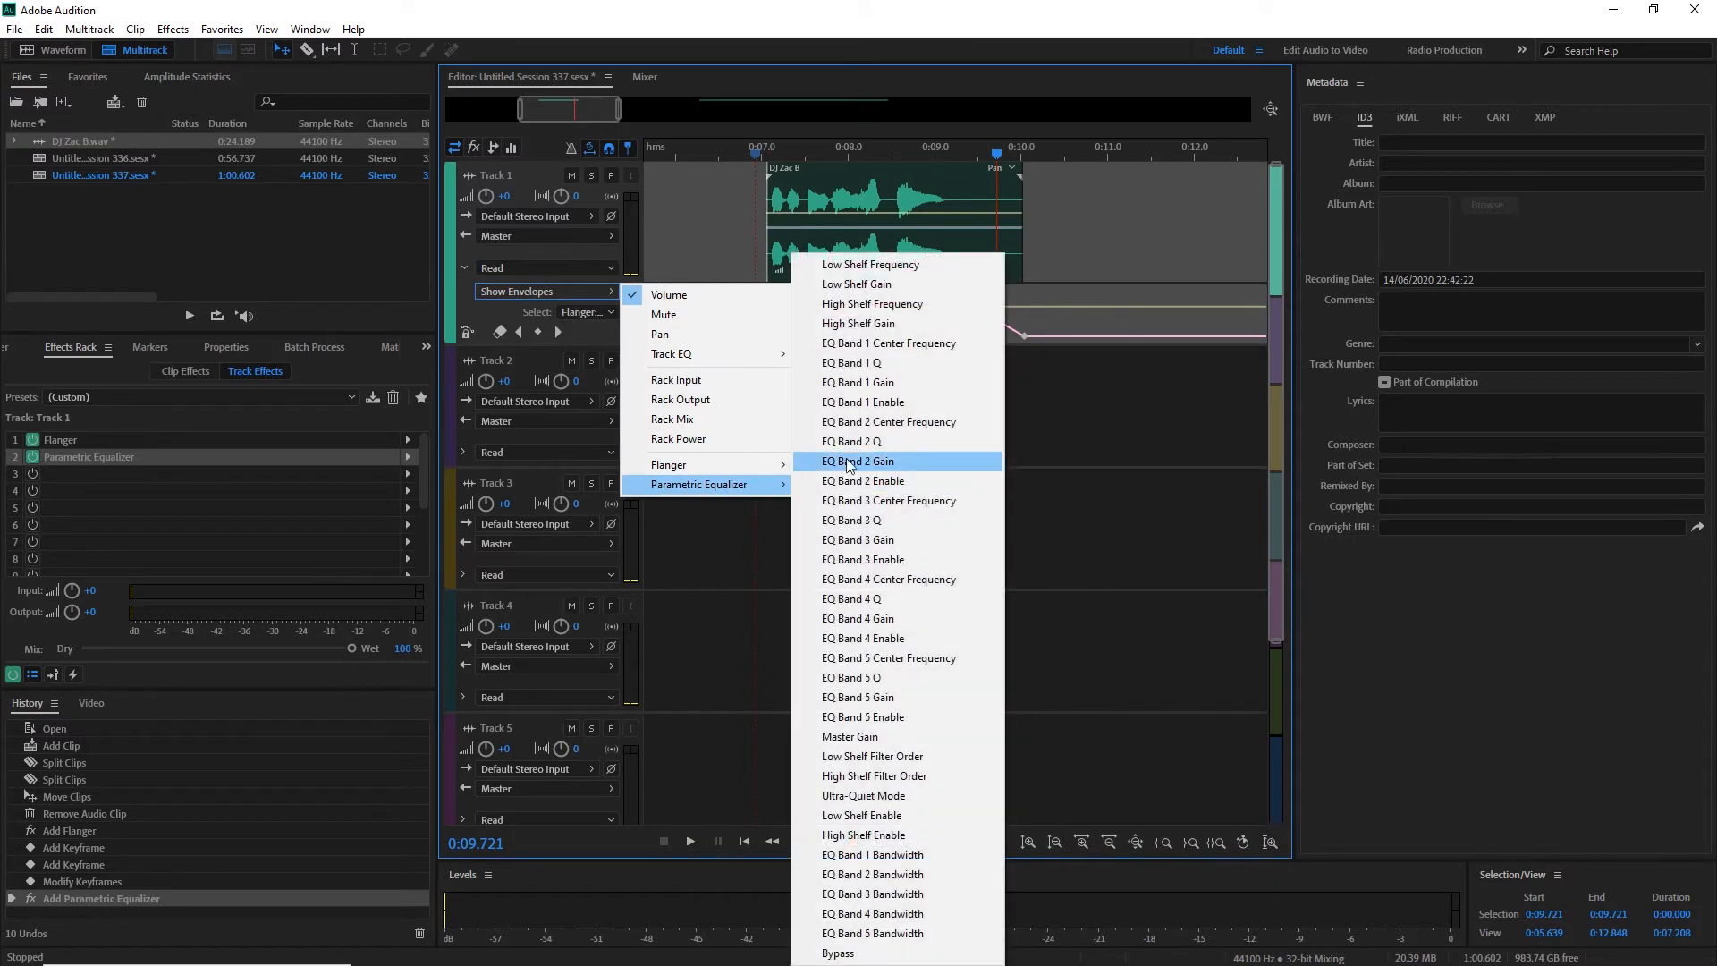
{"action": "left_click", "coordinate": [893, 324]}
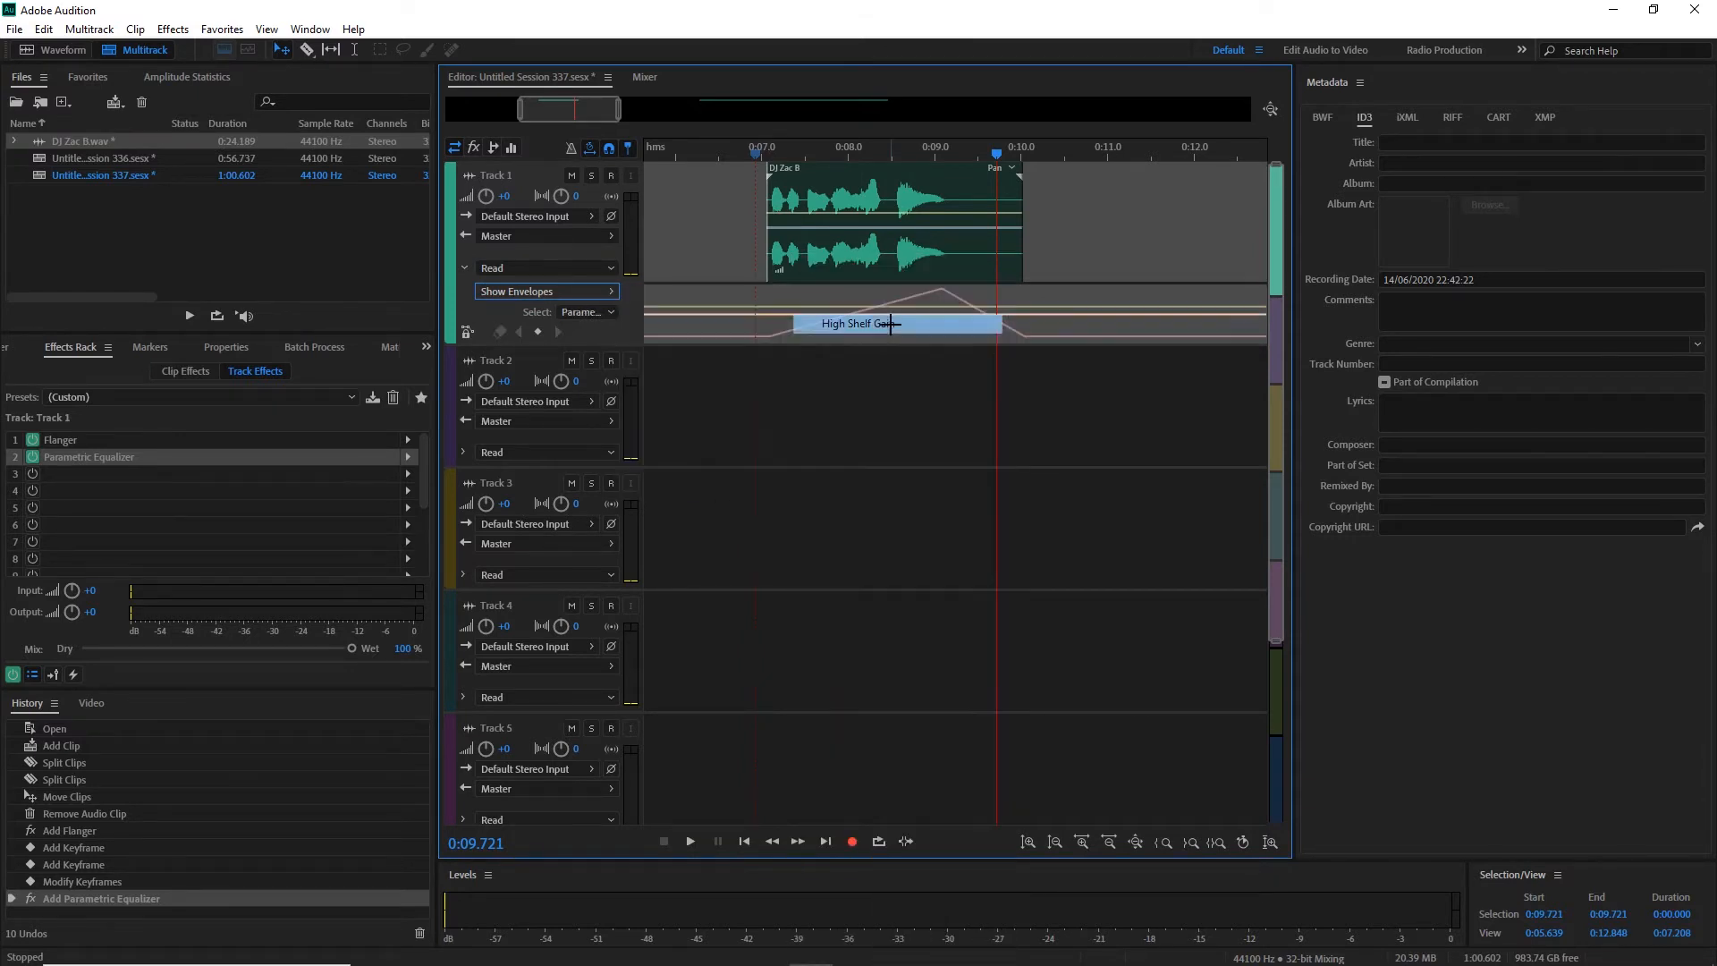
{"action": "left_click", "coordinate": [765, 313]}
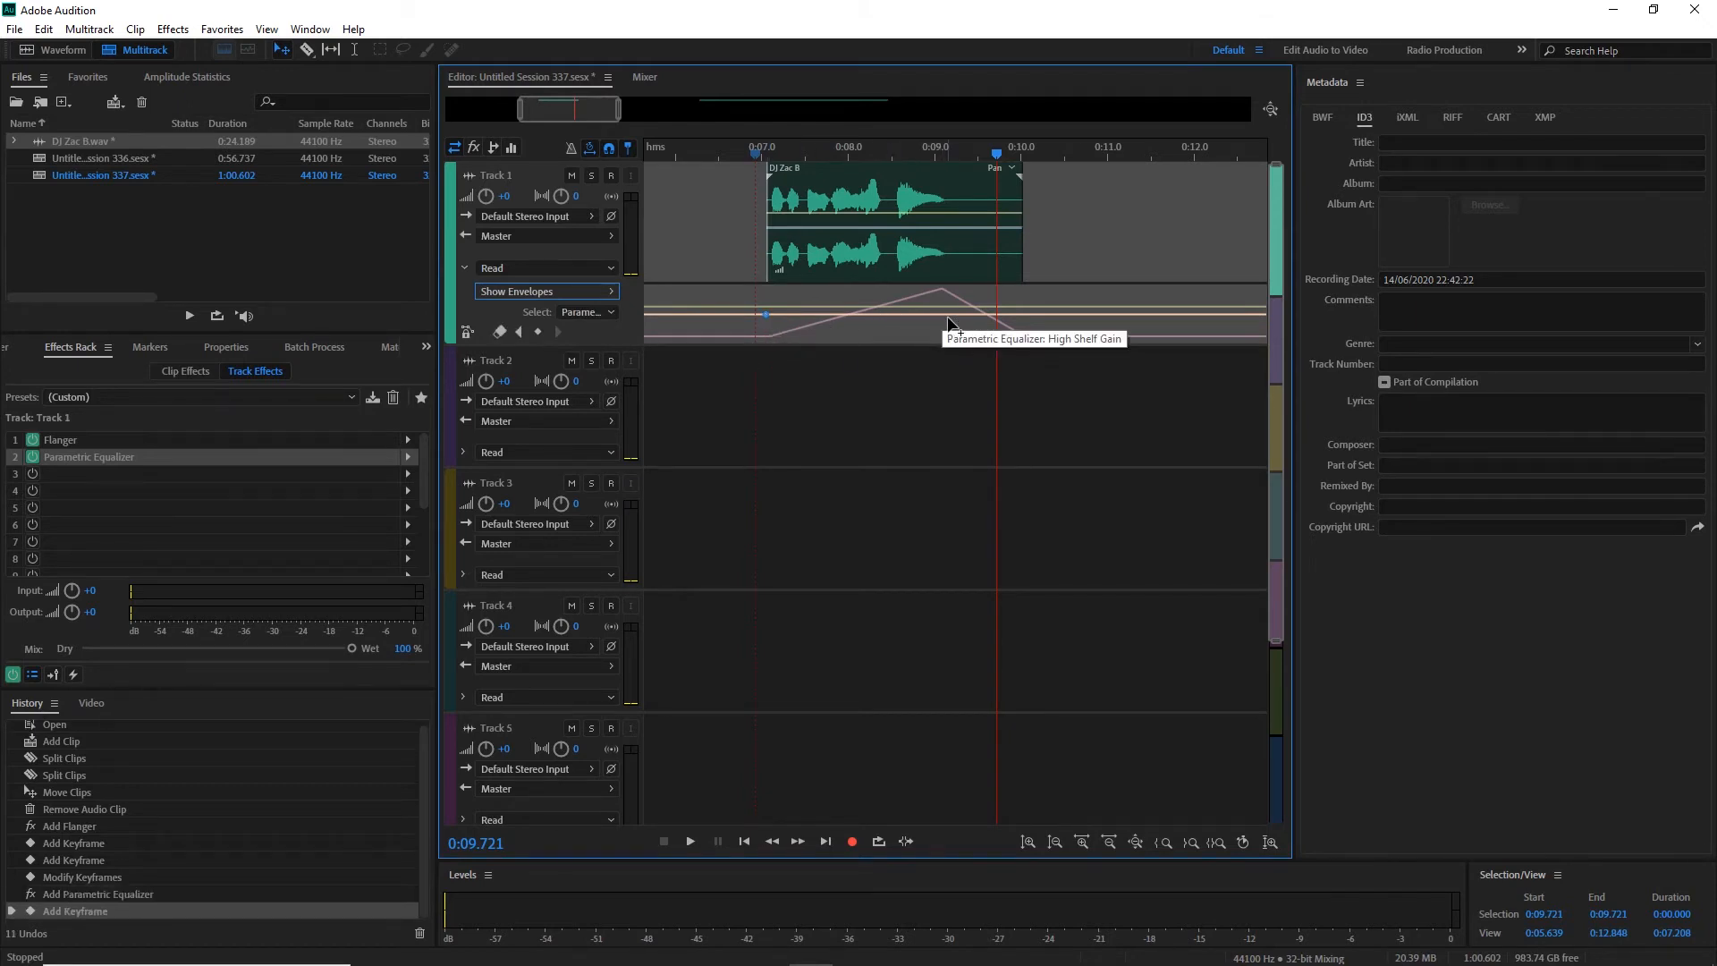
{"action": "left_click", "coordinate": [895, 314]}
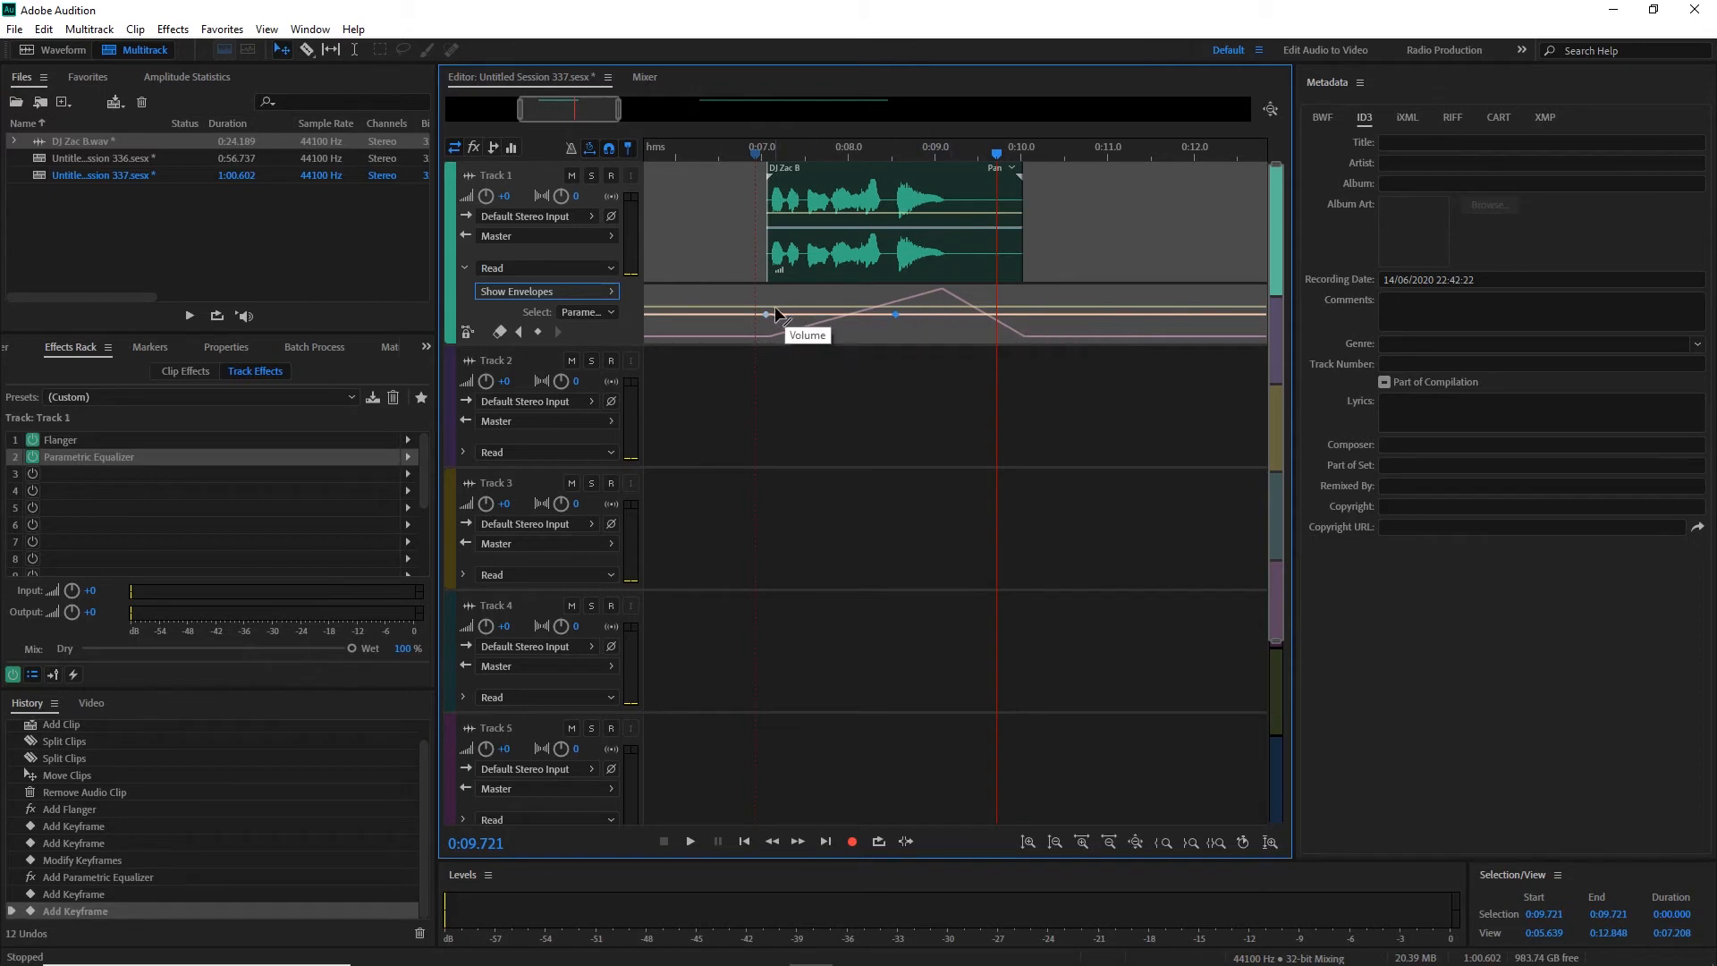
{"action": "left_click_drag", "start_coordinate": [768, 314], "coordinate": [768, 337]}
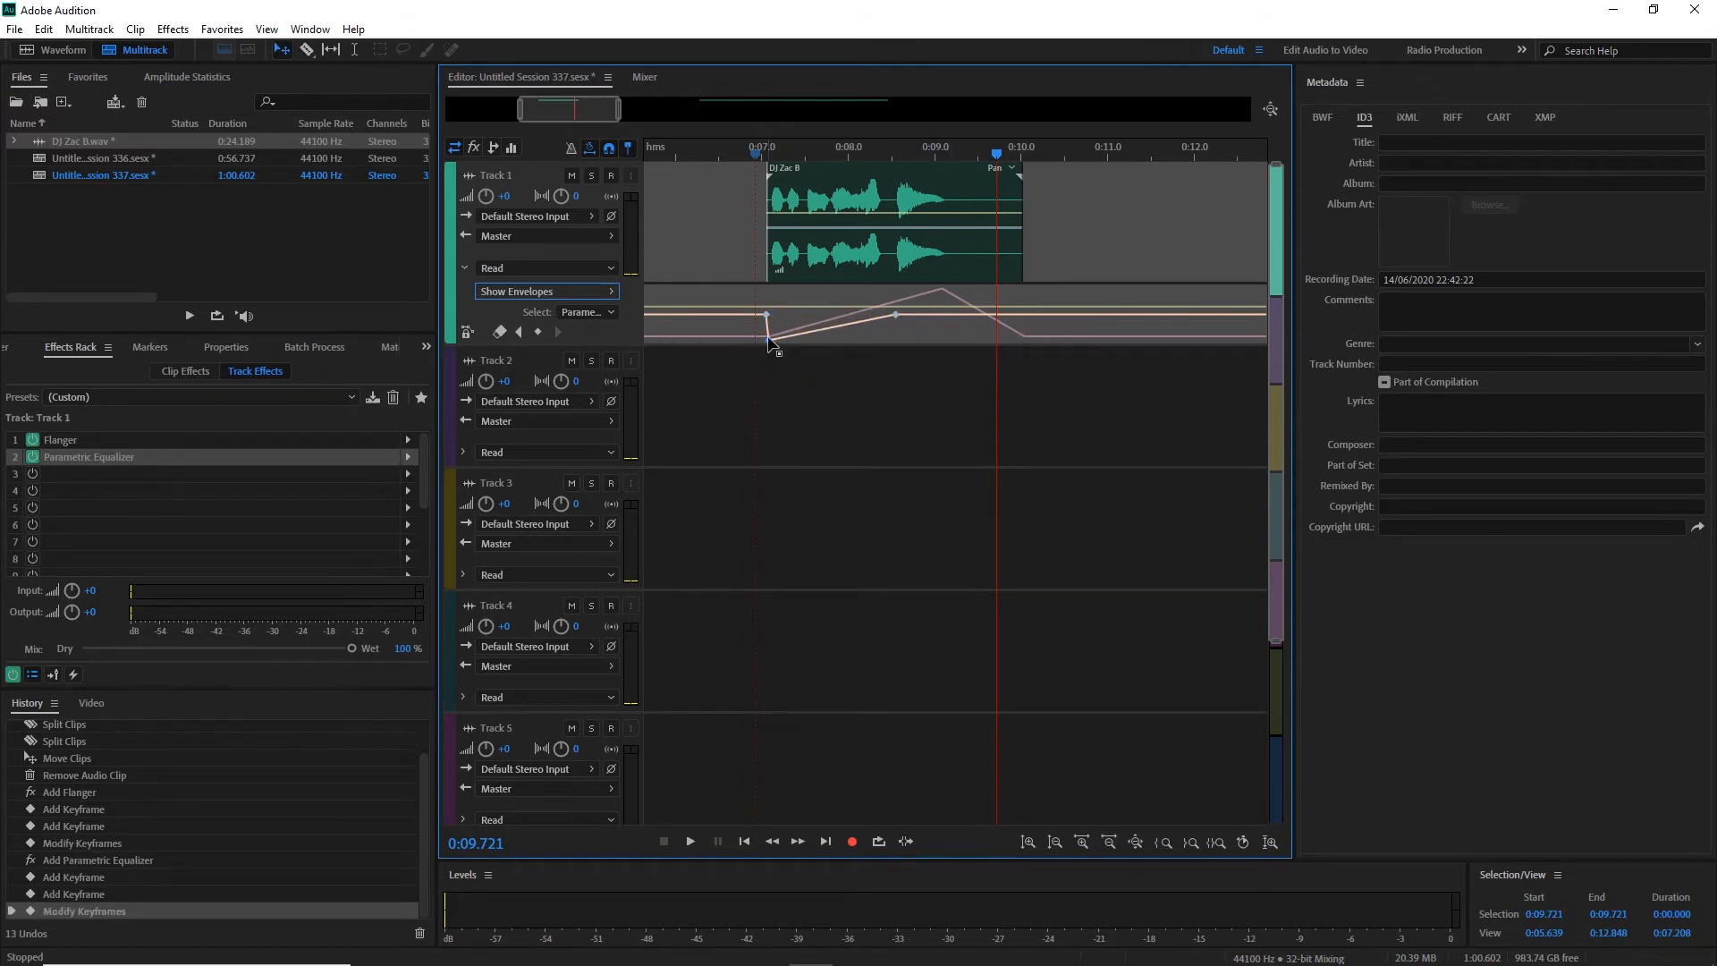
Play back the phrase on Track 1 several times from about 0:06.8 to check the combined flanger and EQ automation.
{"action": "left_click", "coordinate": [749, 158]}
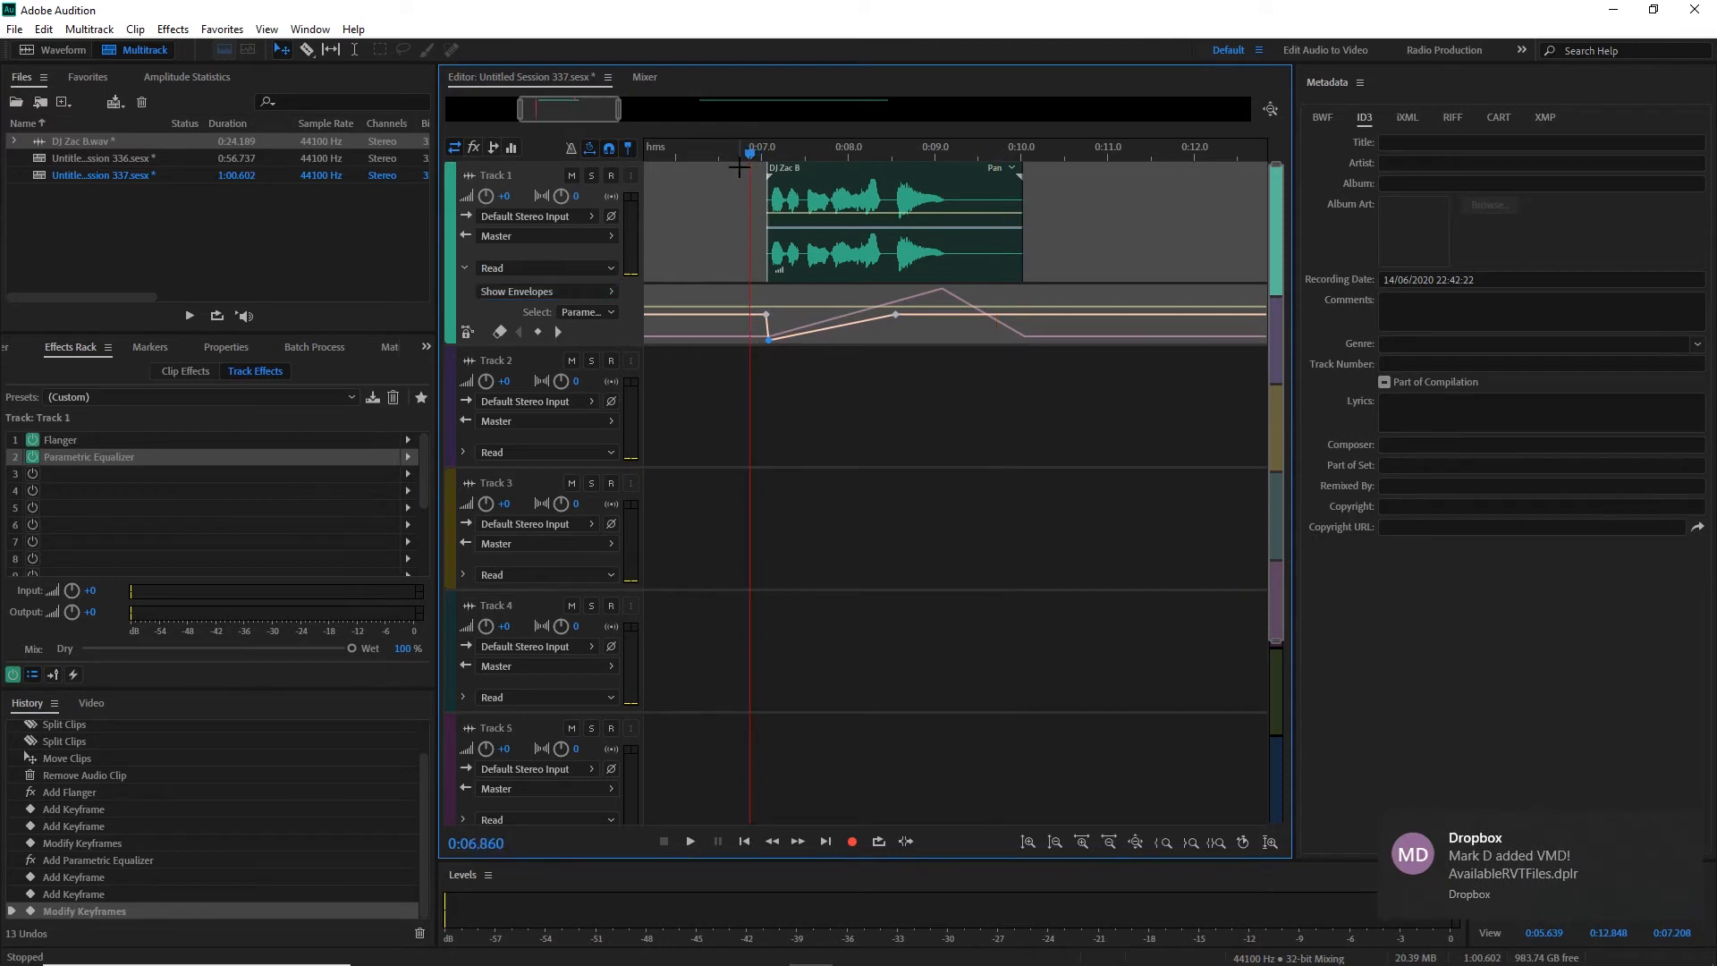
{"action": "key", "text": "space"}
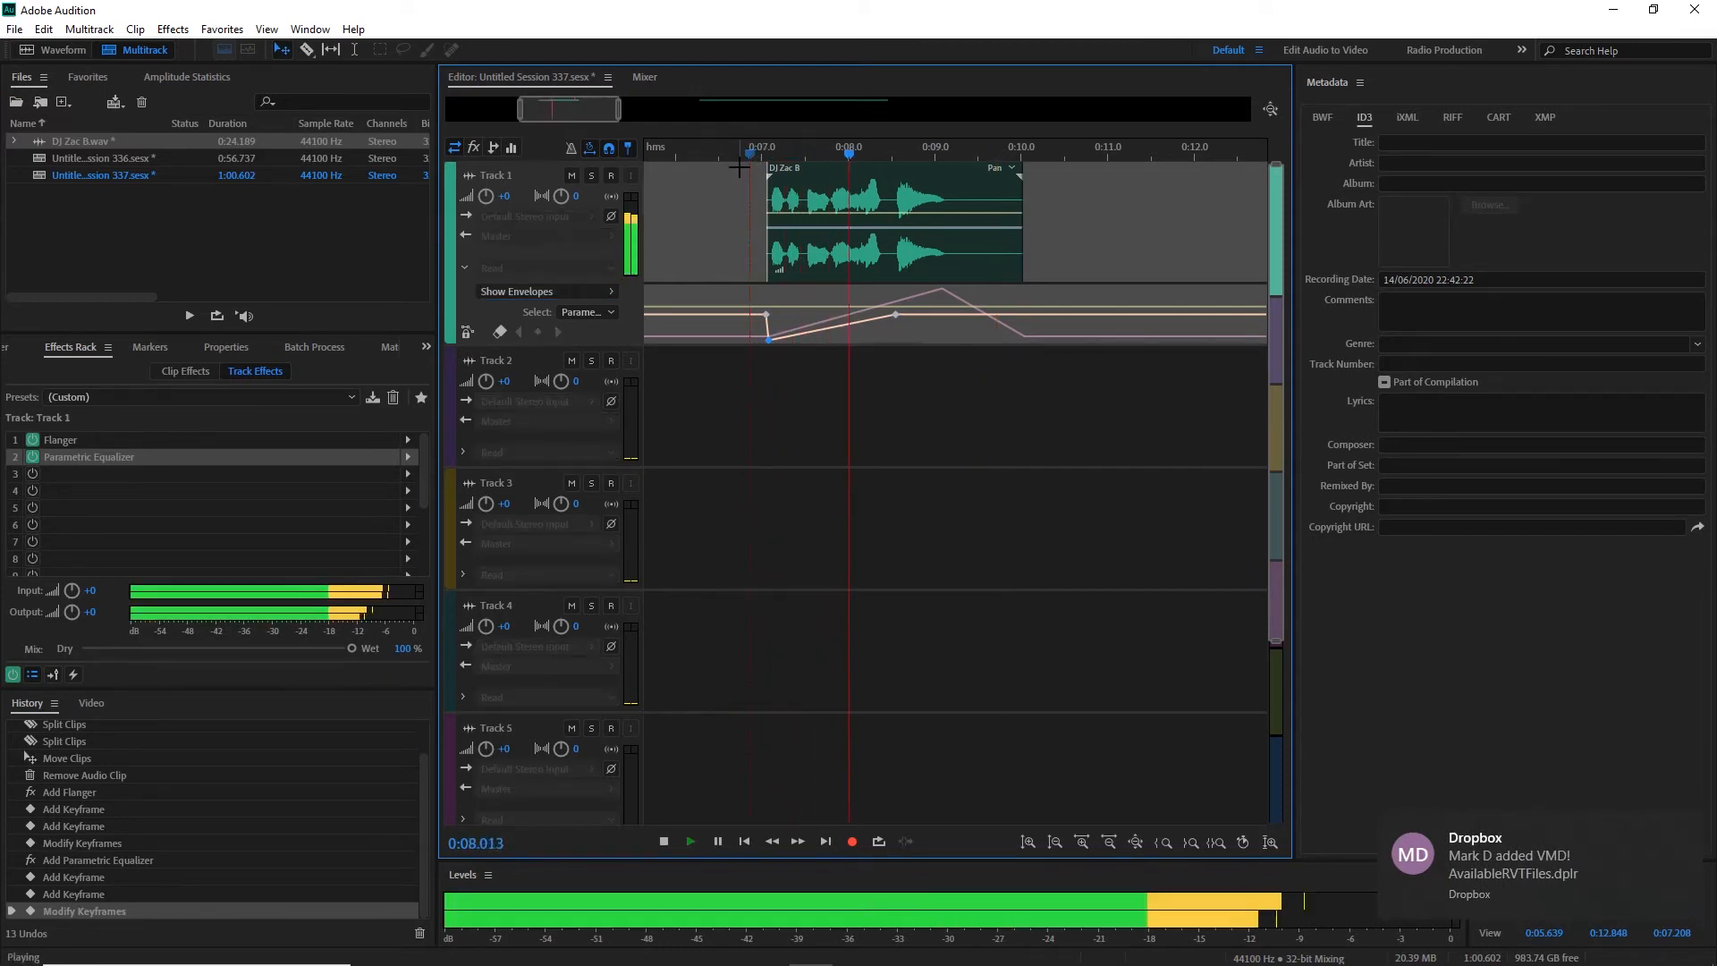
{"action": "key", "text": "space"}
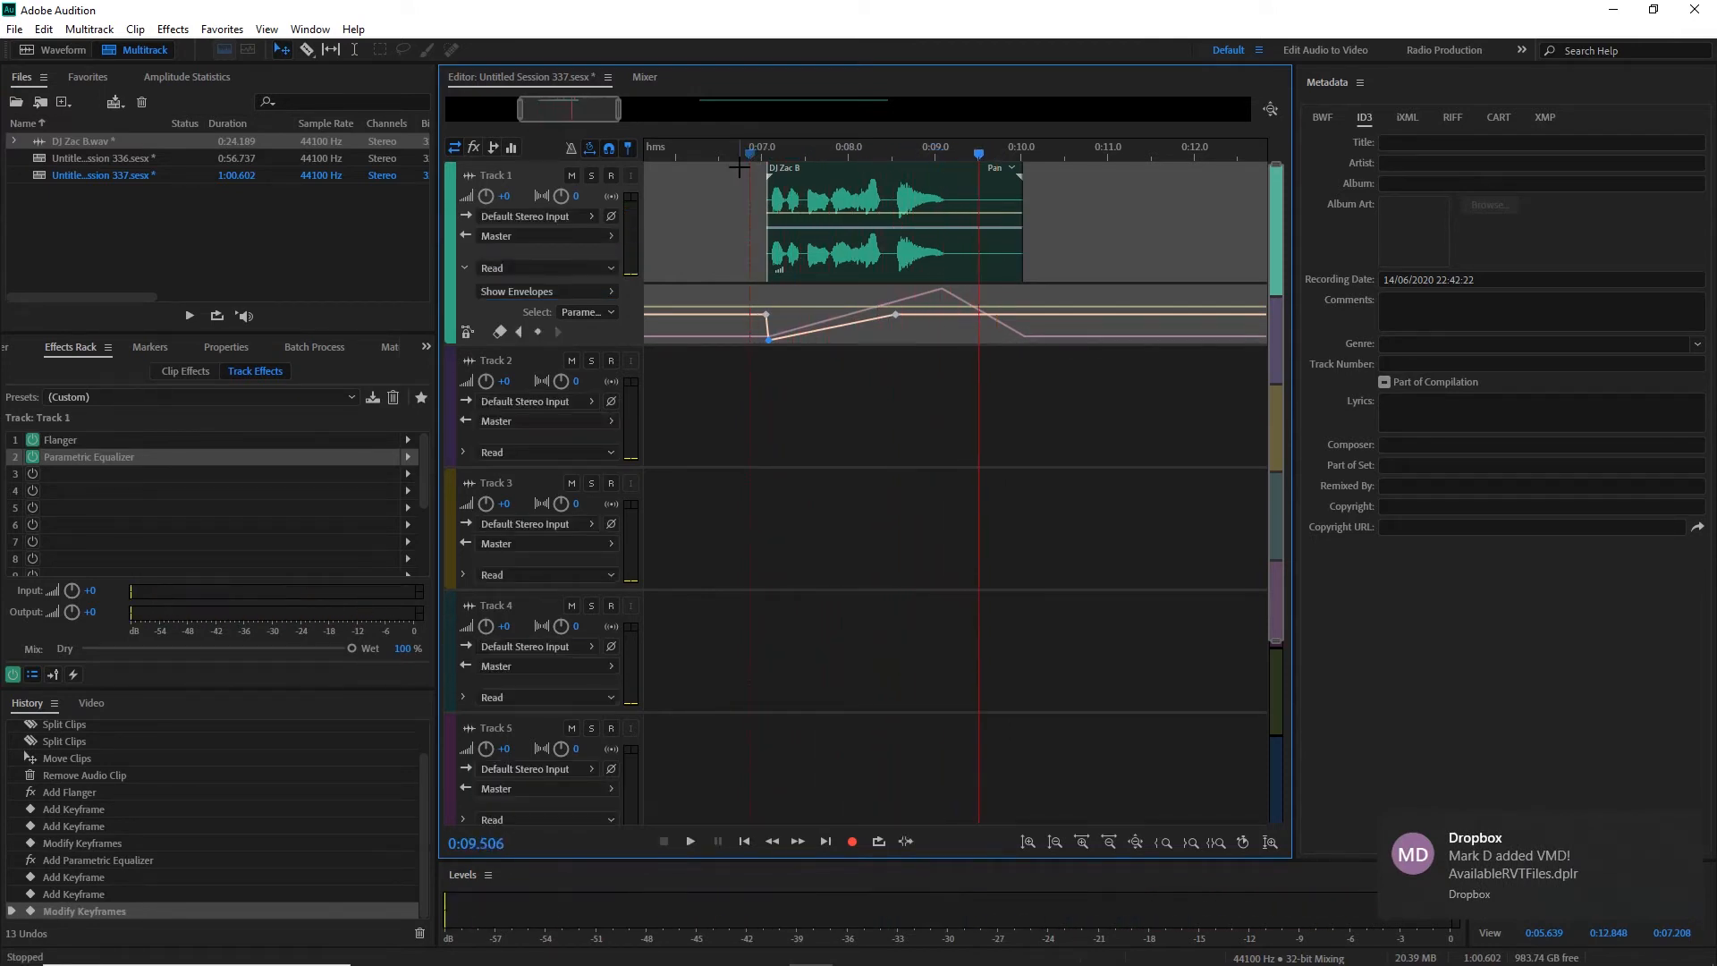
{"action": "left_click", "coordinate": [742, 154]}
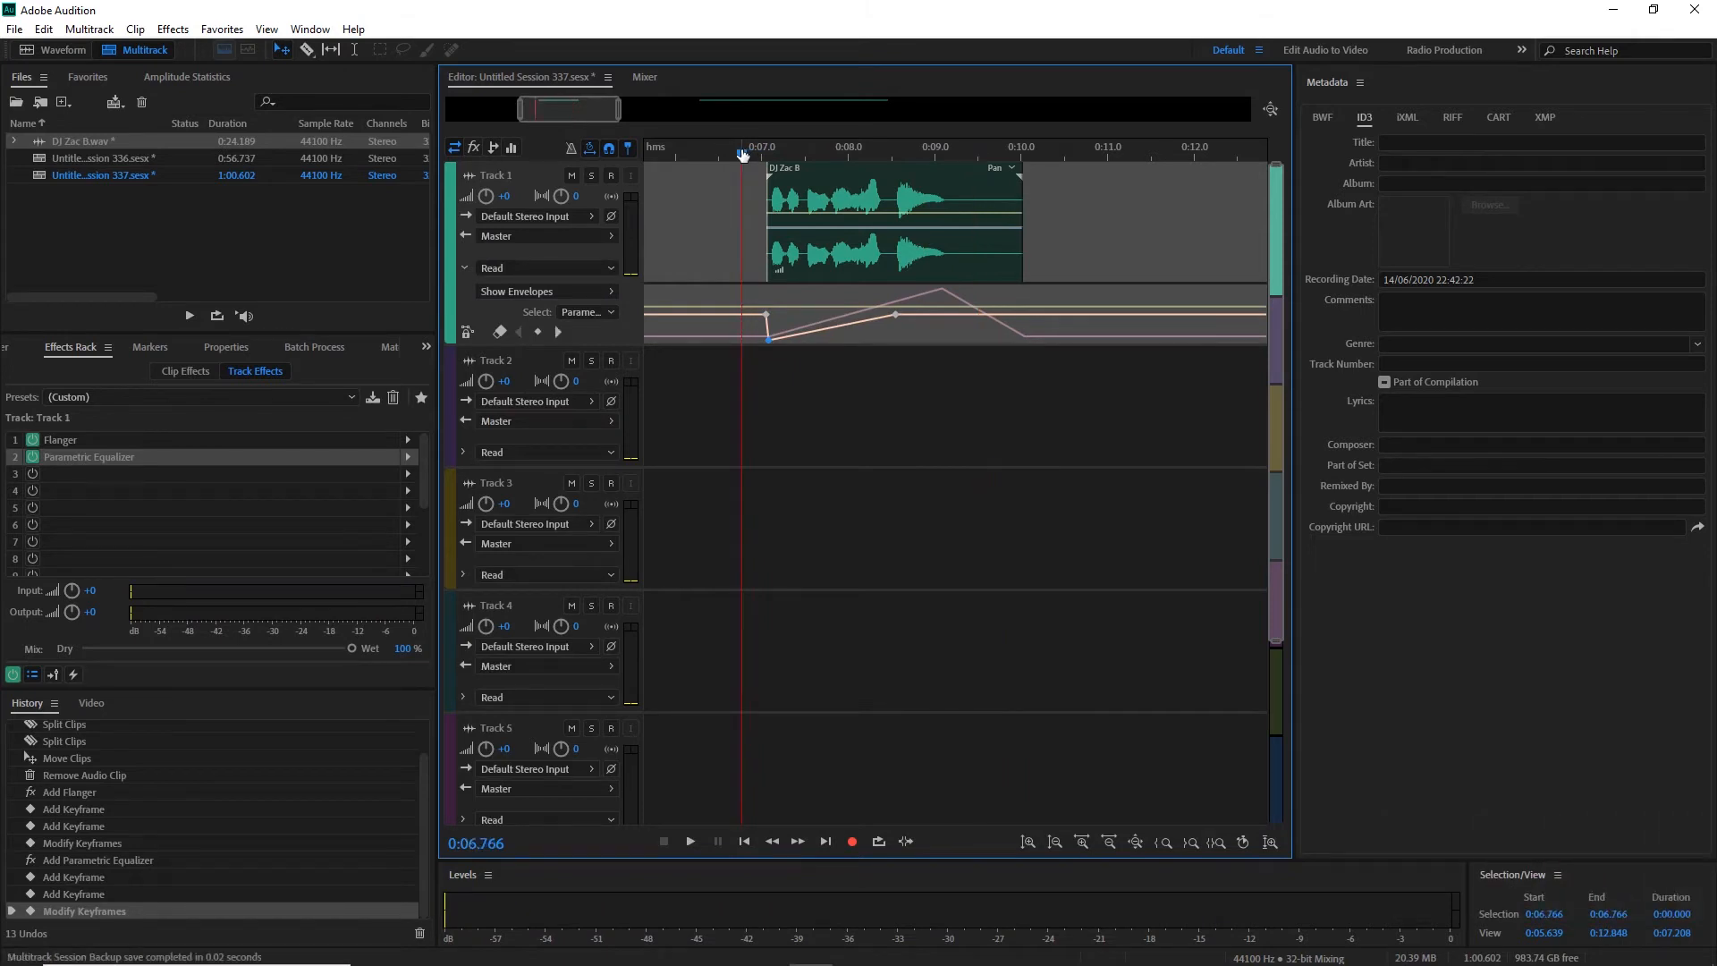
{"action": "key", "text": "space"}
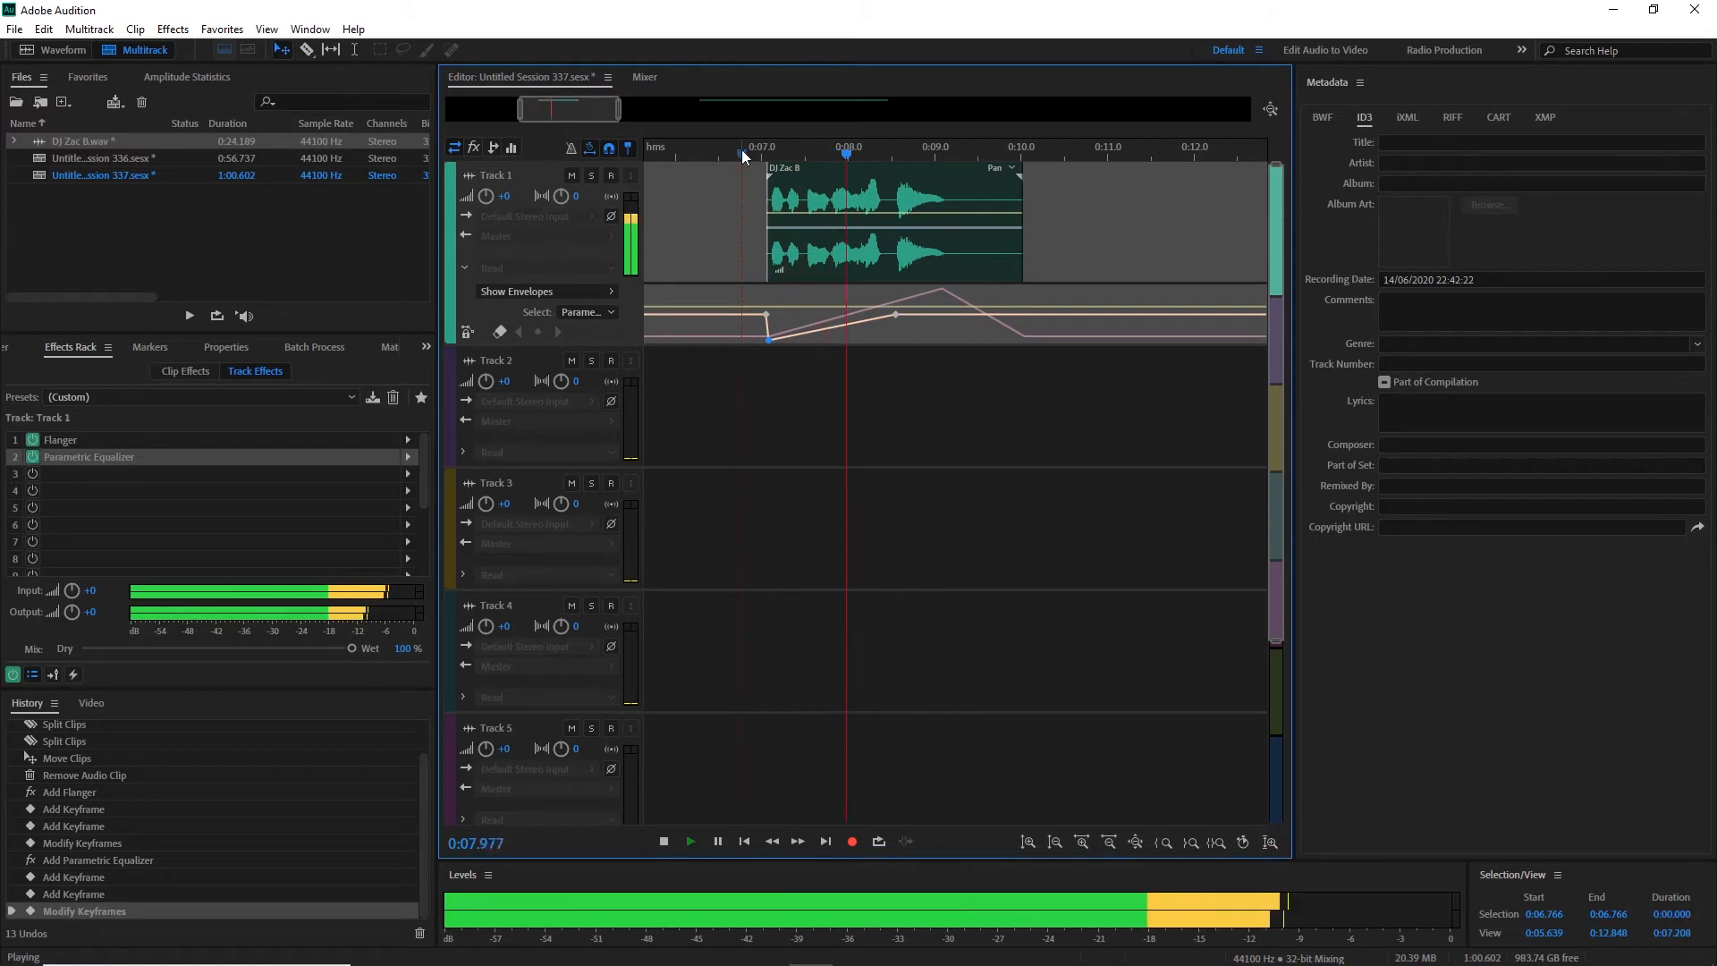
{"action": "key", "text": "space"}
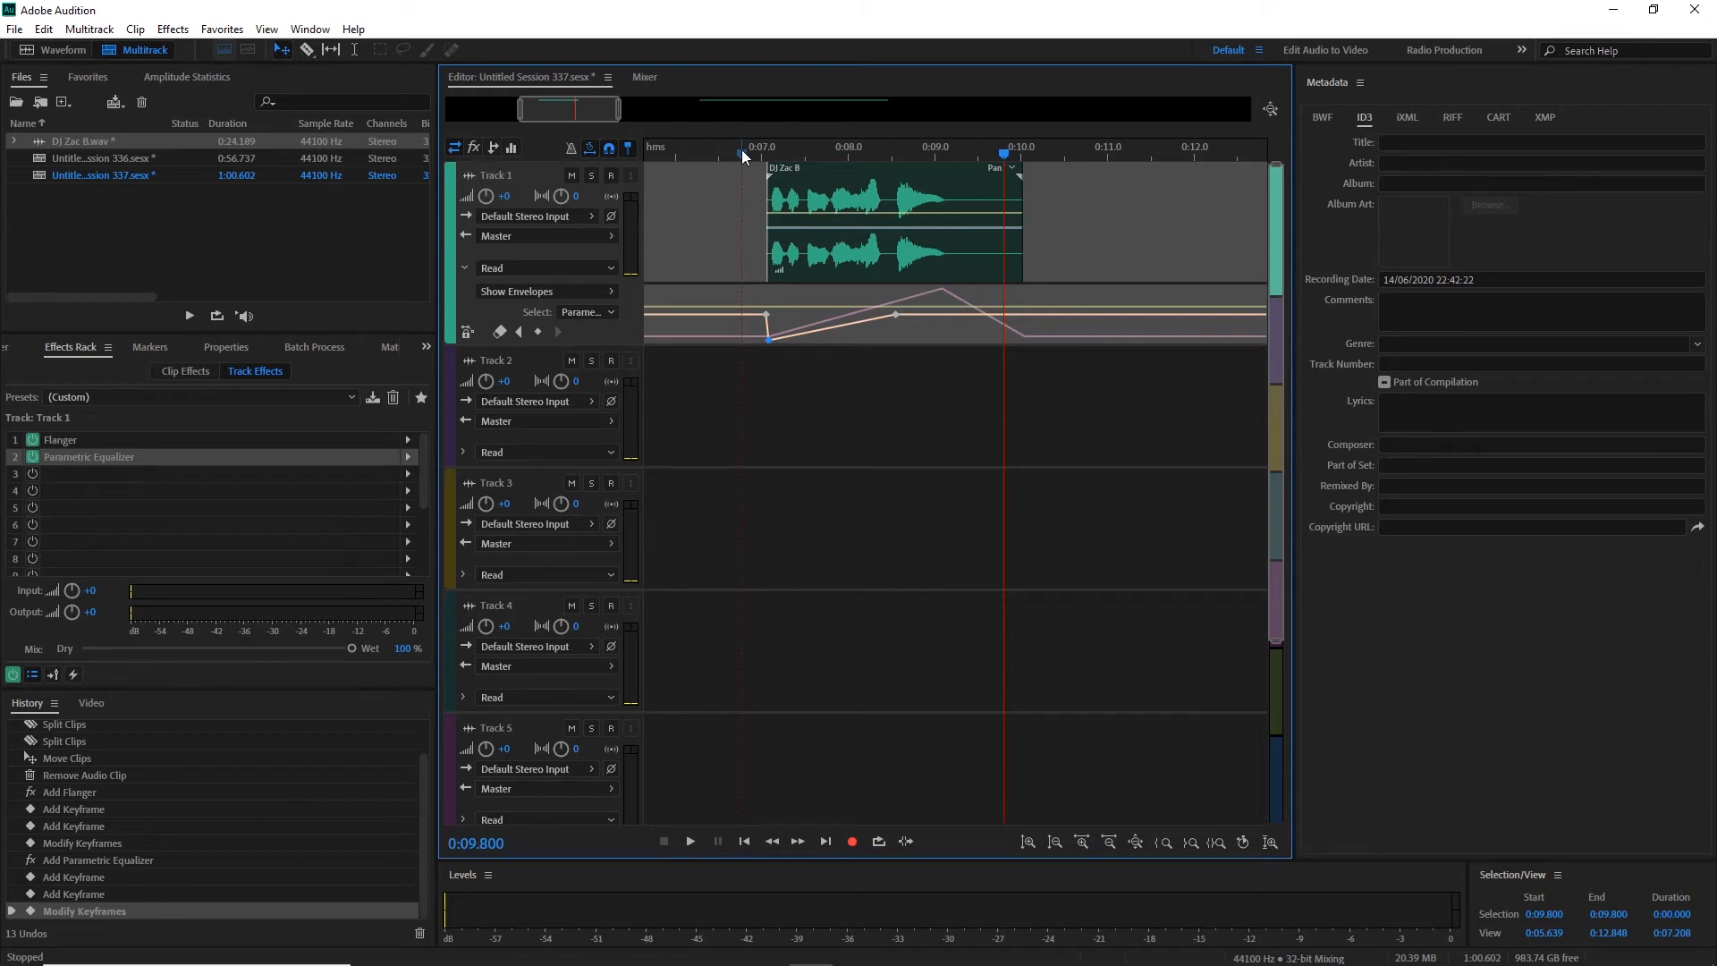
{"action": "left_click", "coordinate": [742, 152]}
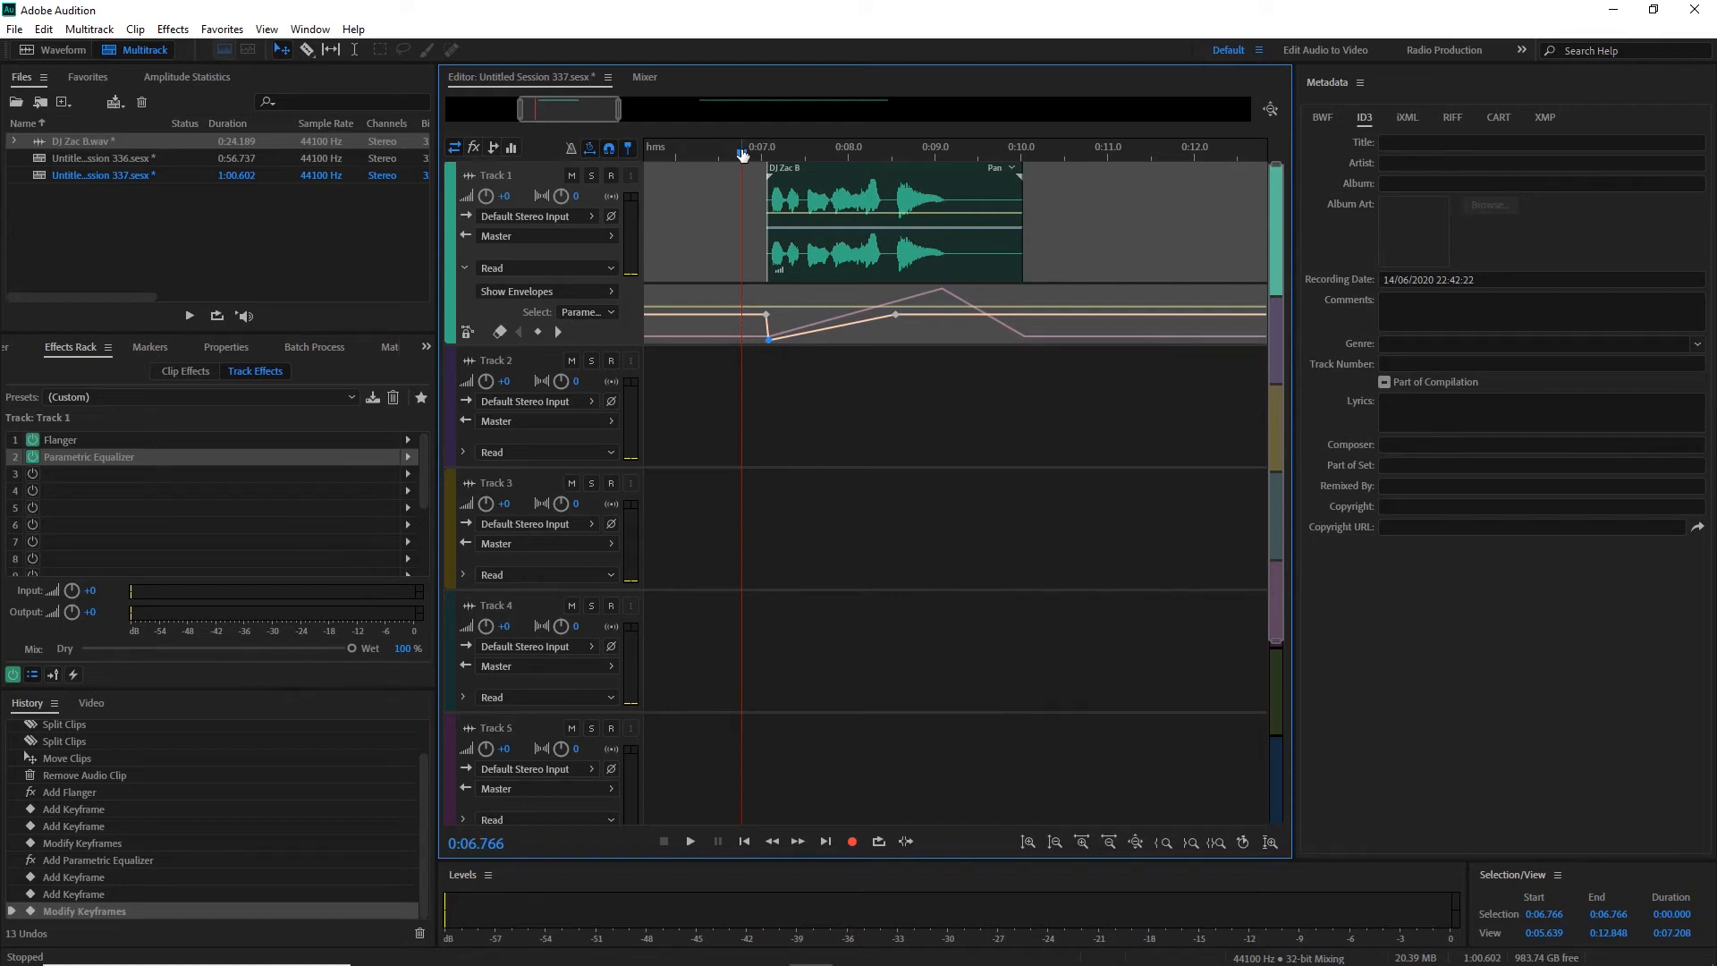
{"action": "key", "text": "space"}
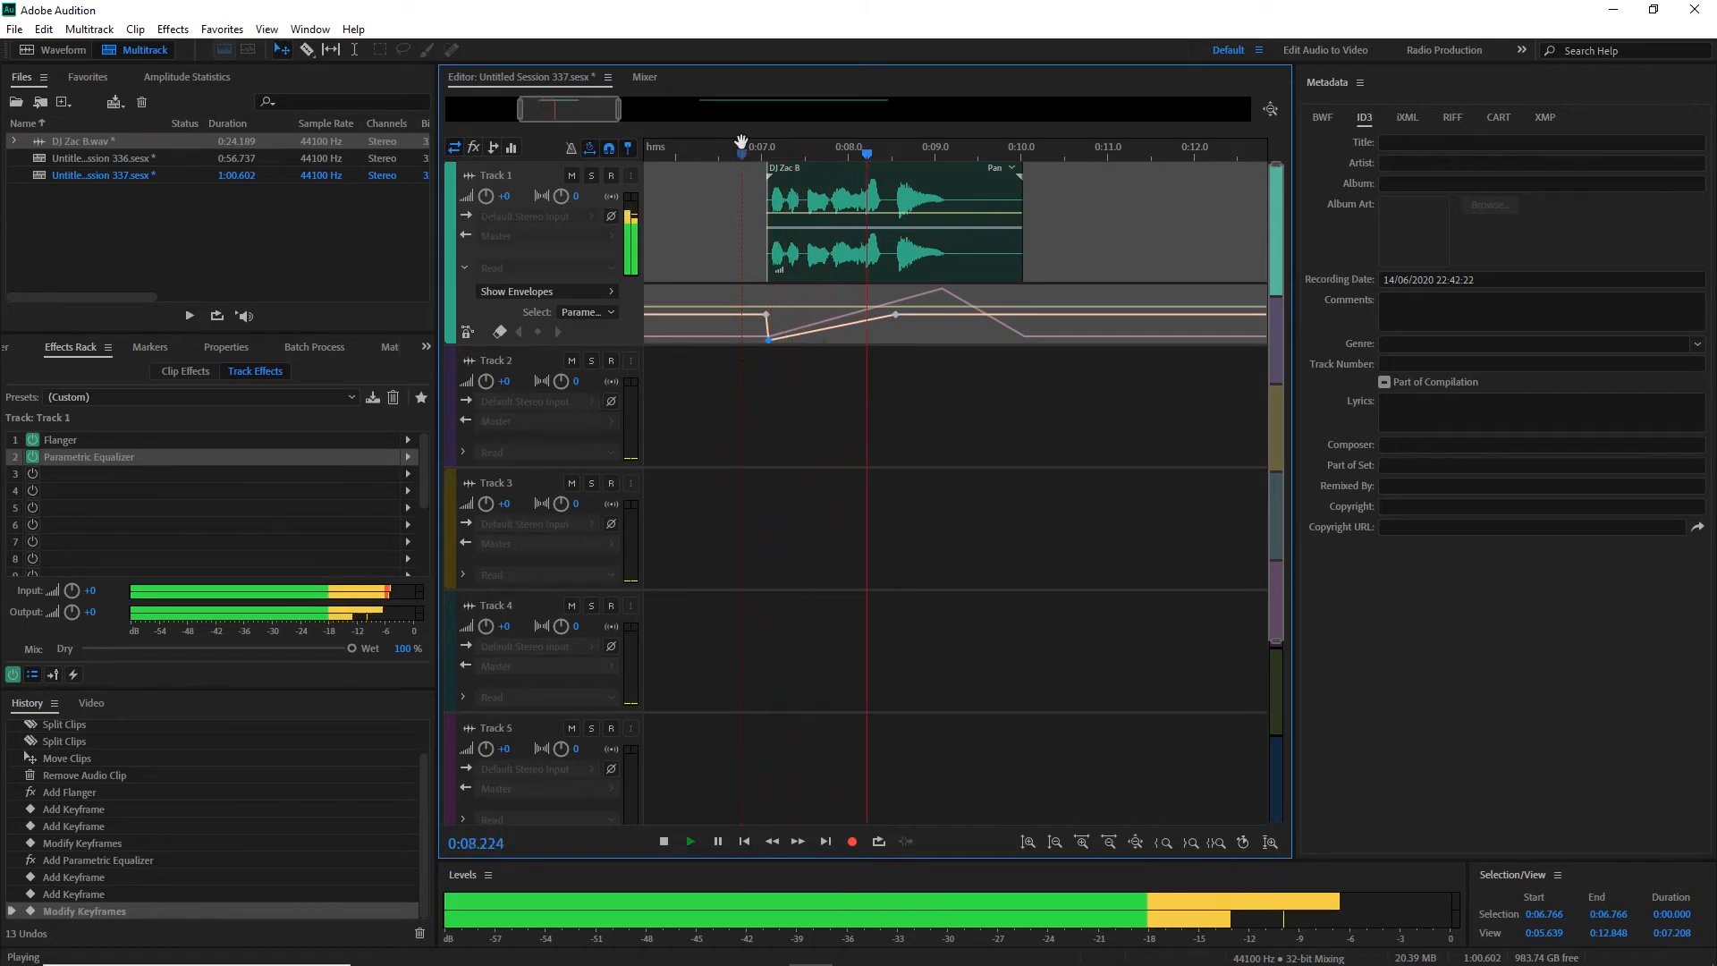
{"action": "key", "text": "space"}
{"action": "left_click", "coordinate": [738, 154]}
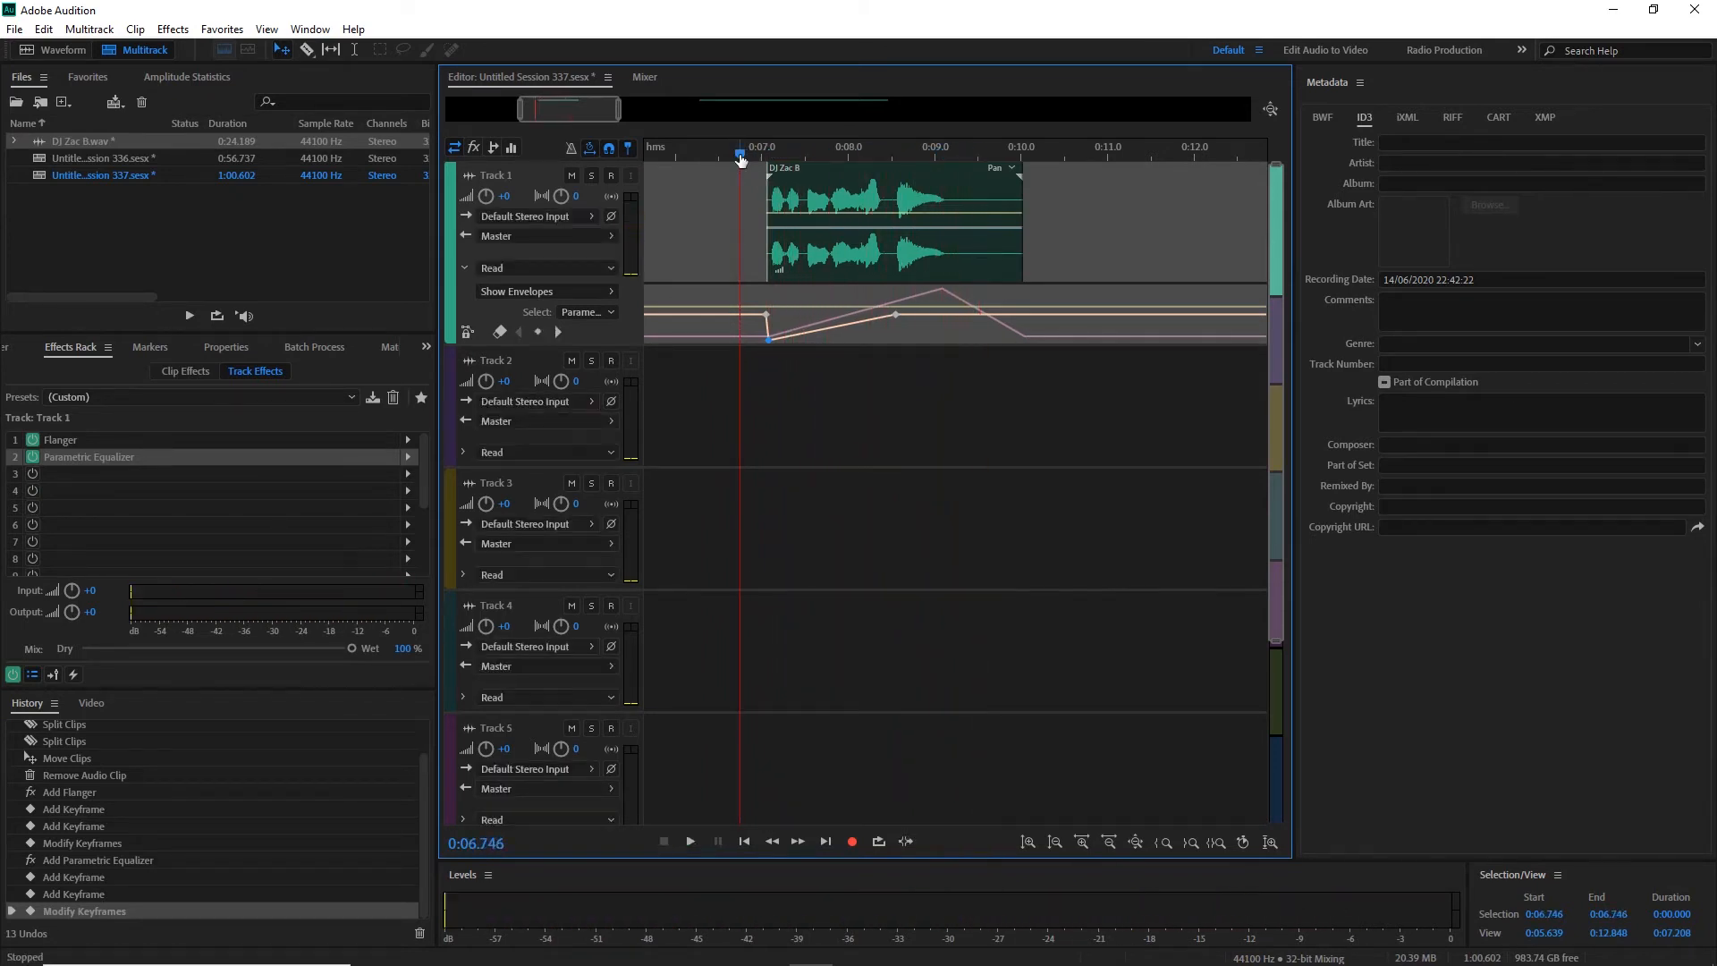
Add an Echo effect to the third slot of Track 1's effects rack.
{"action": "left_click", "coordinate": [407, 473]}
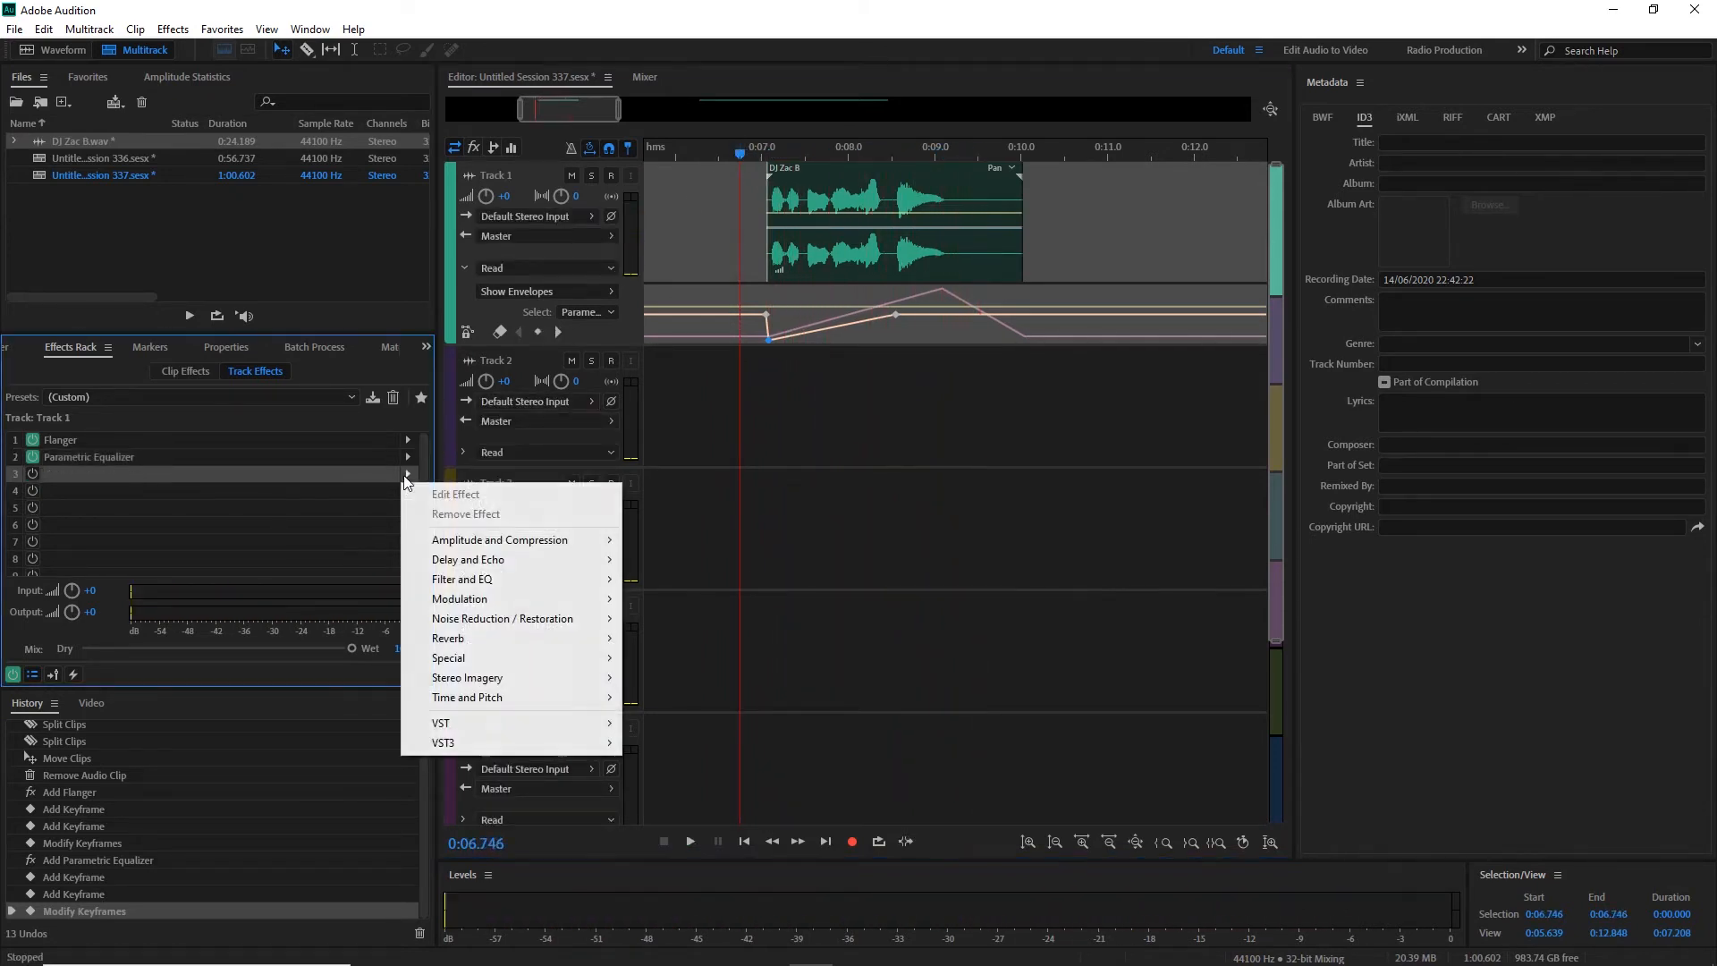
{"action": "mouse_move", "coordinate": [472, 545]}
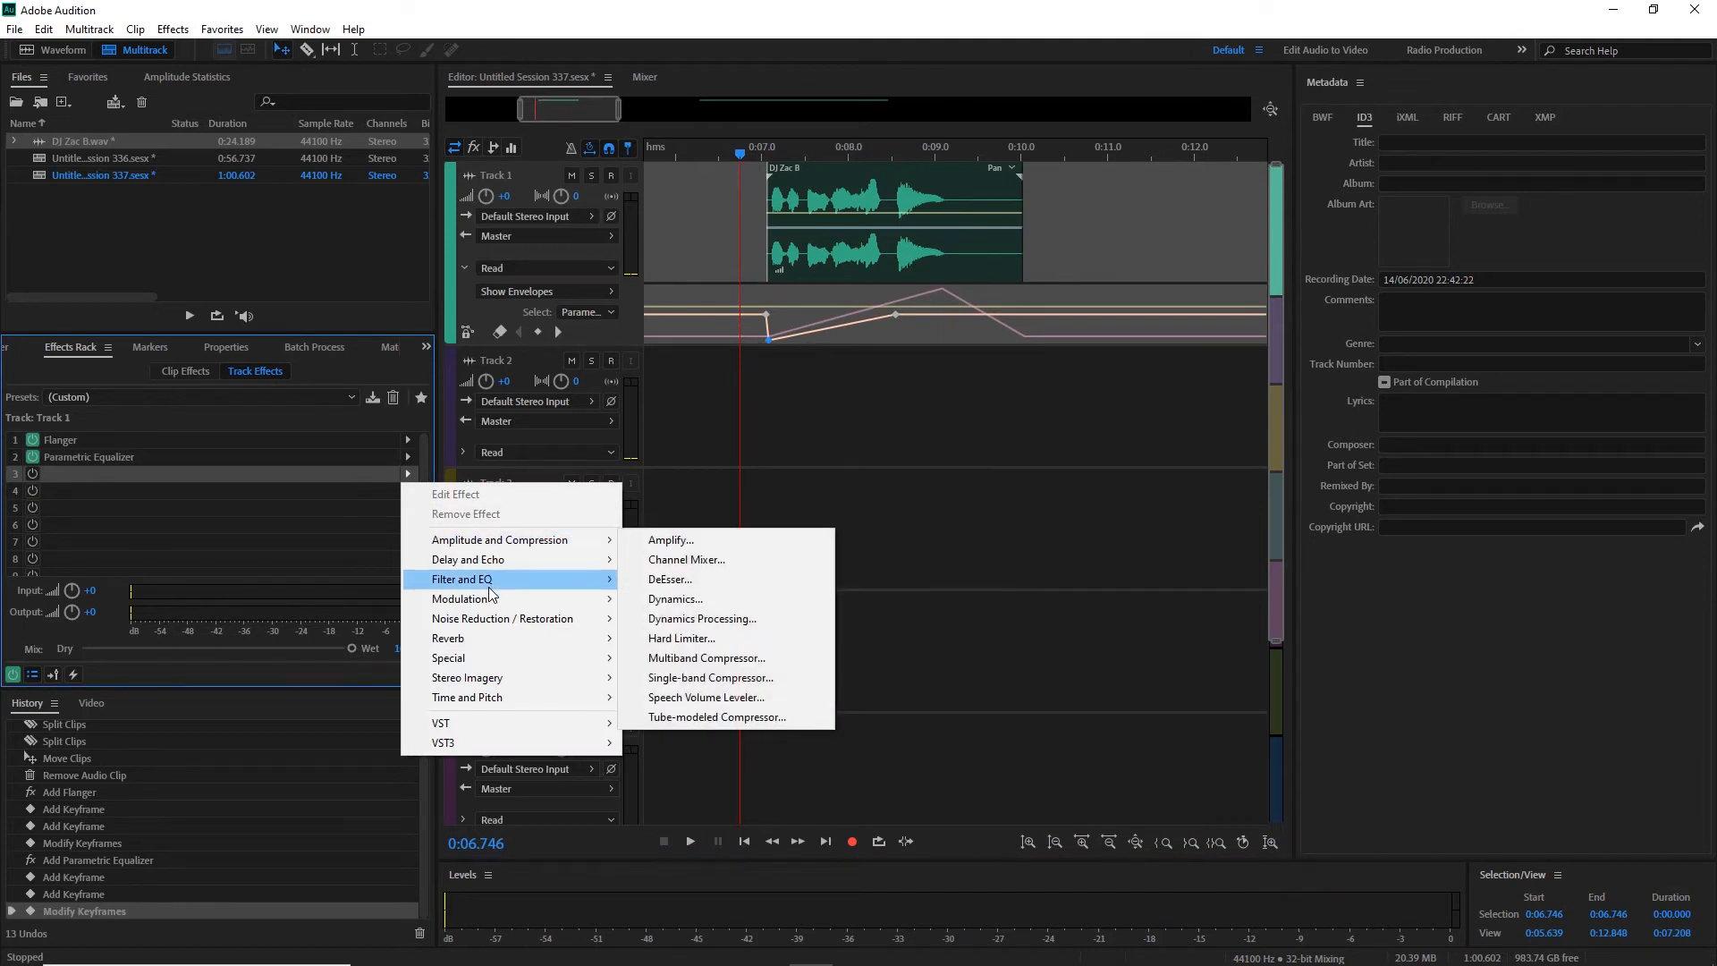
{"action": "mouse_move", "coordinate": [490, 581]}
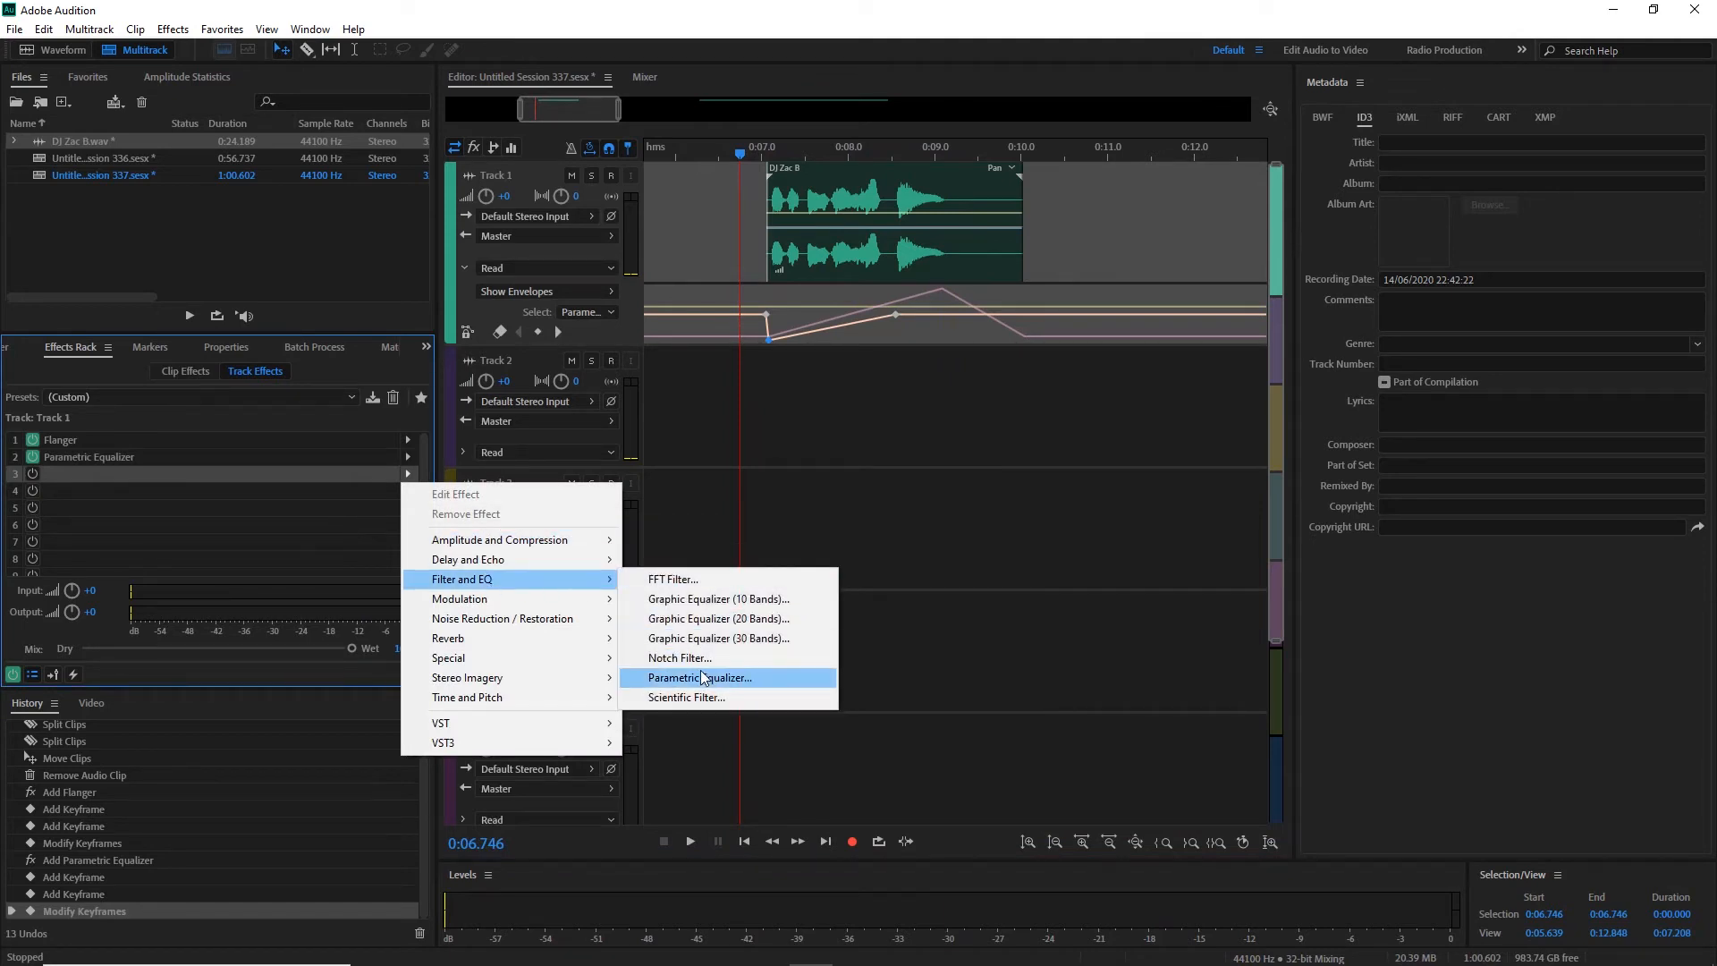
{"action": "mouse_move", "coordinate": [554, 562]}
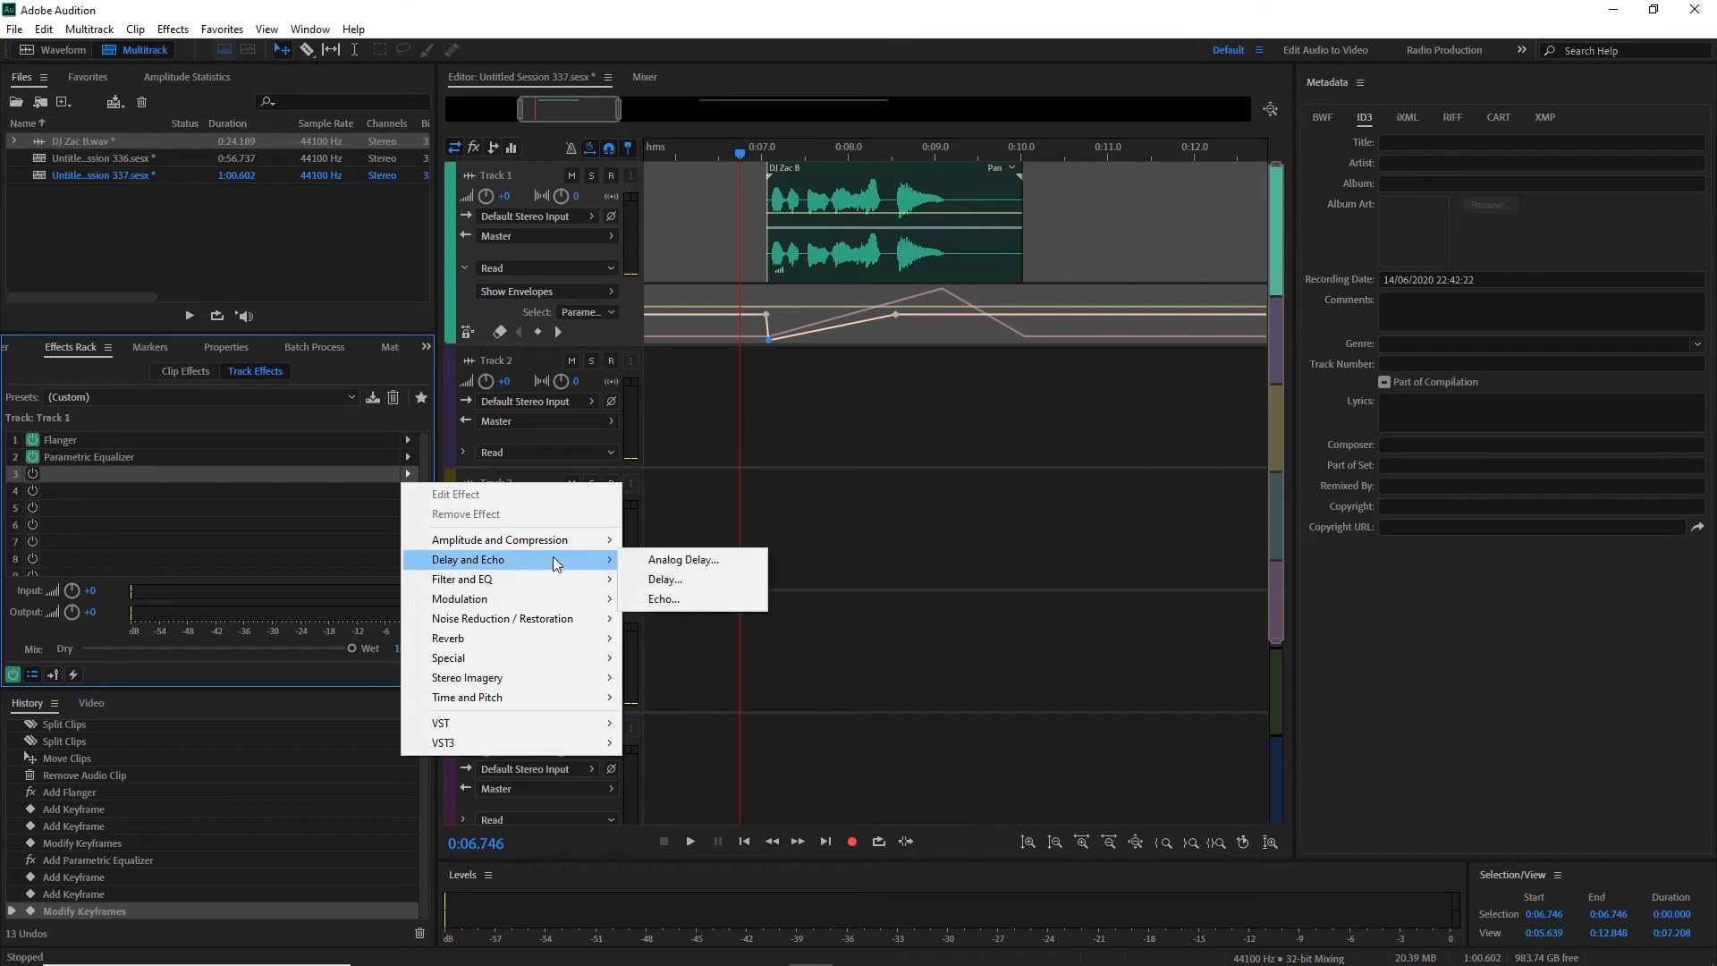
{"action": "left_click", "coordinate": [687, 598]}
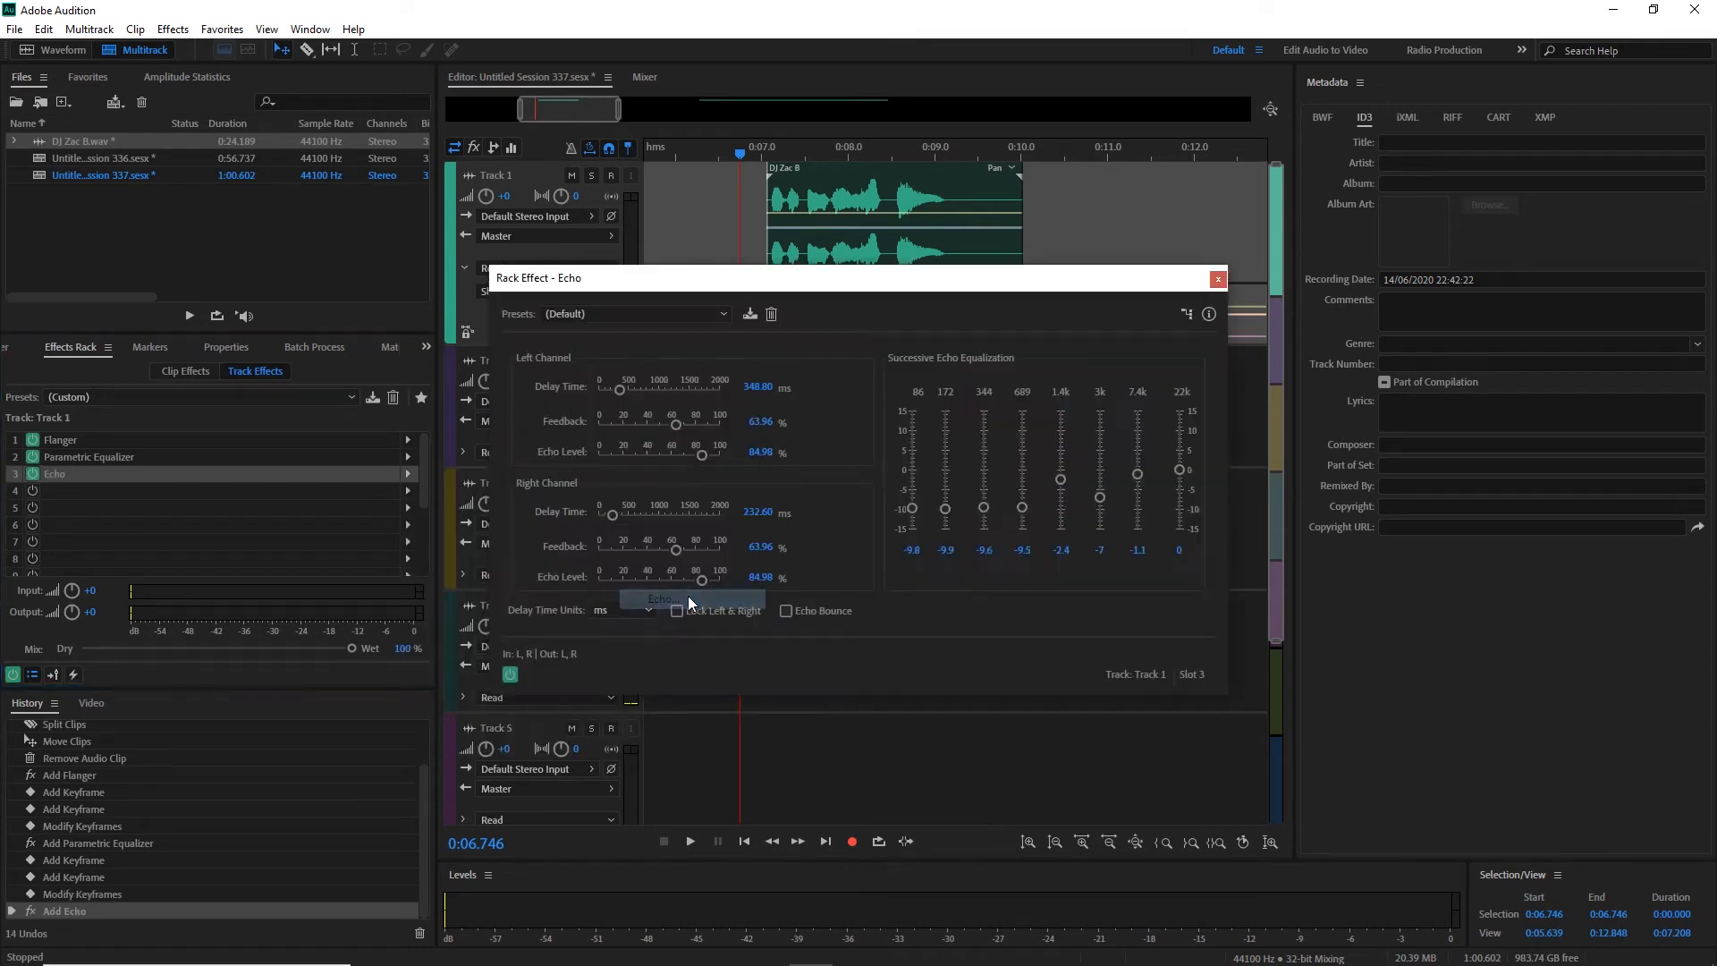
Apply the Analog Delay preset to the Echo, set the right channel's delay time to 400 ms and enable Echo Bounce.
{"action": "left_click", "coordinate": [647, 317]}
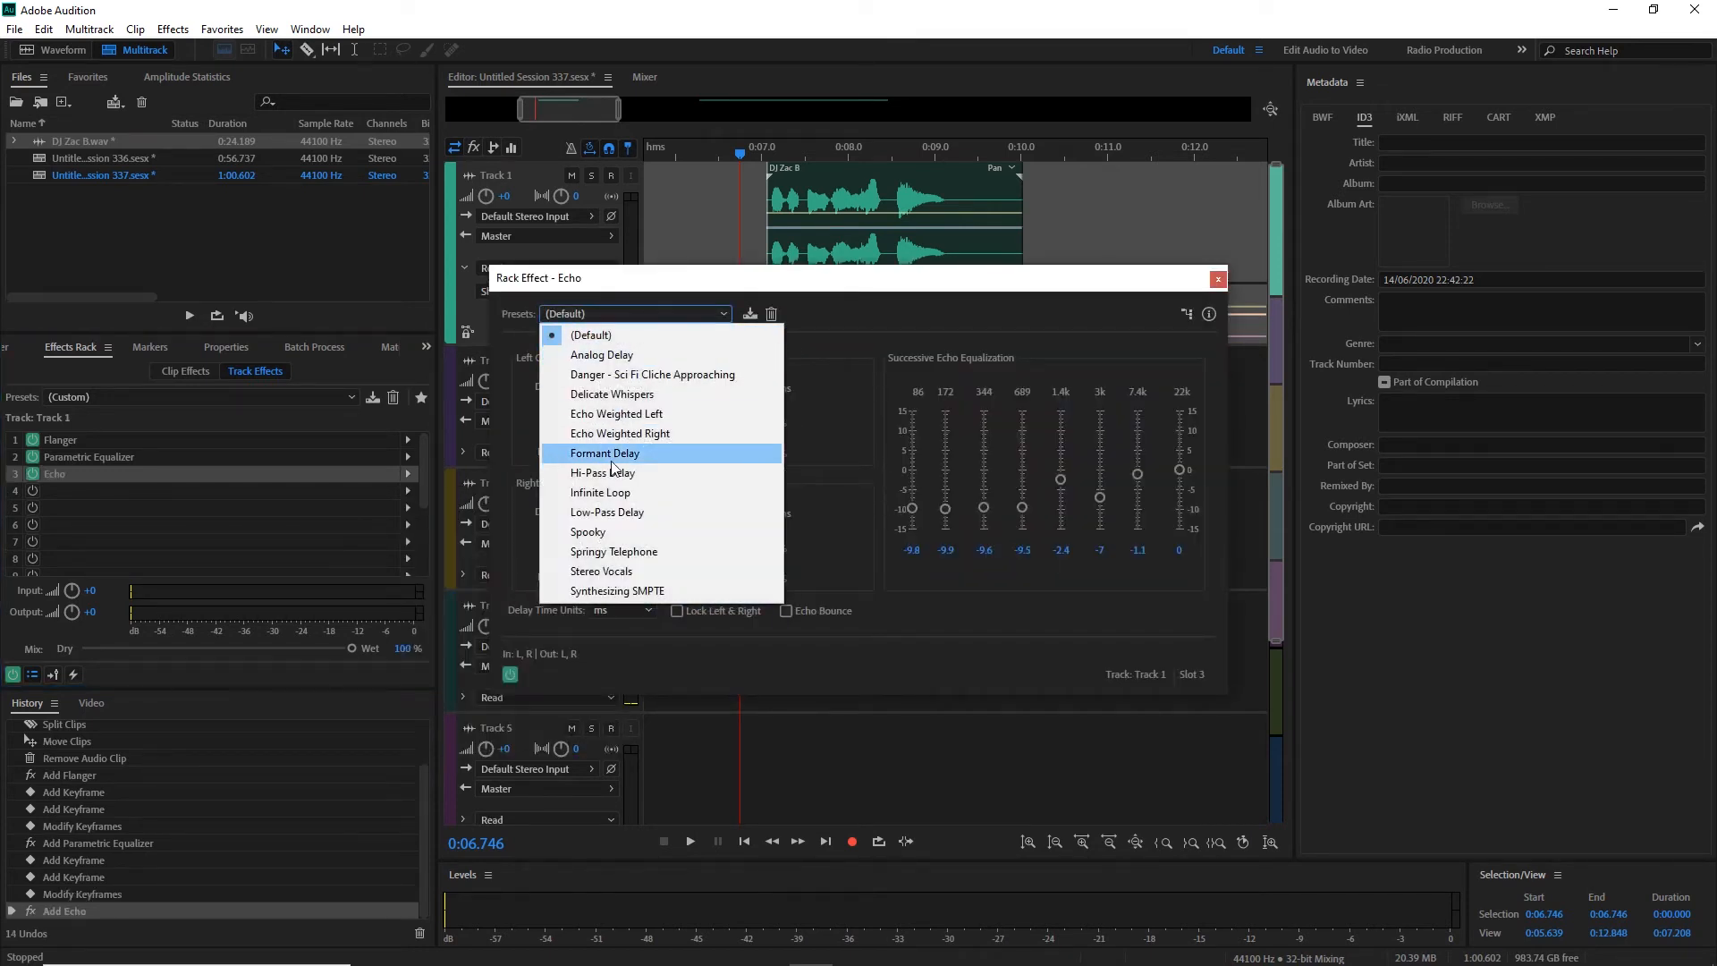
{"action": "left_click", "coordinate": [601, 354]}
{"action": "left_click", "coordinate": [758, 510]}
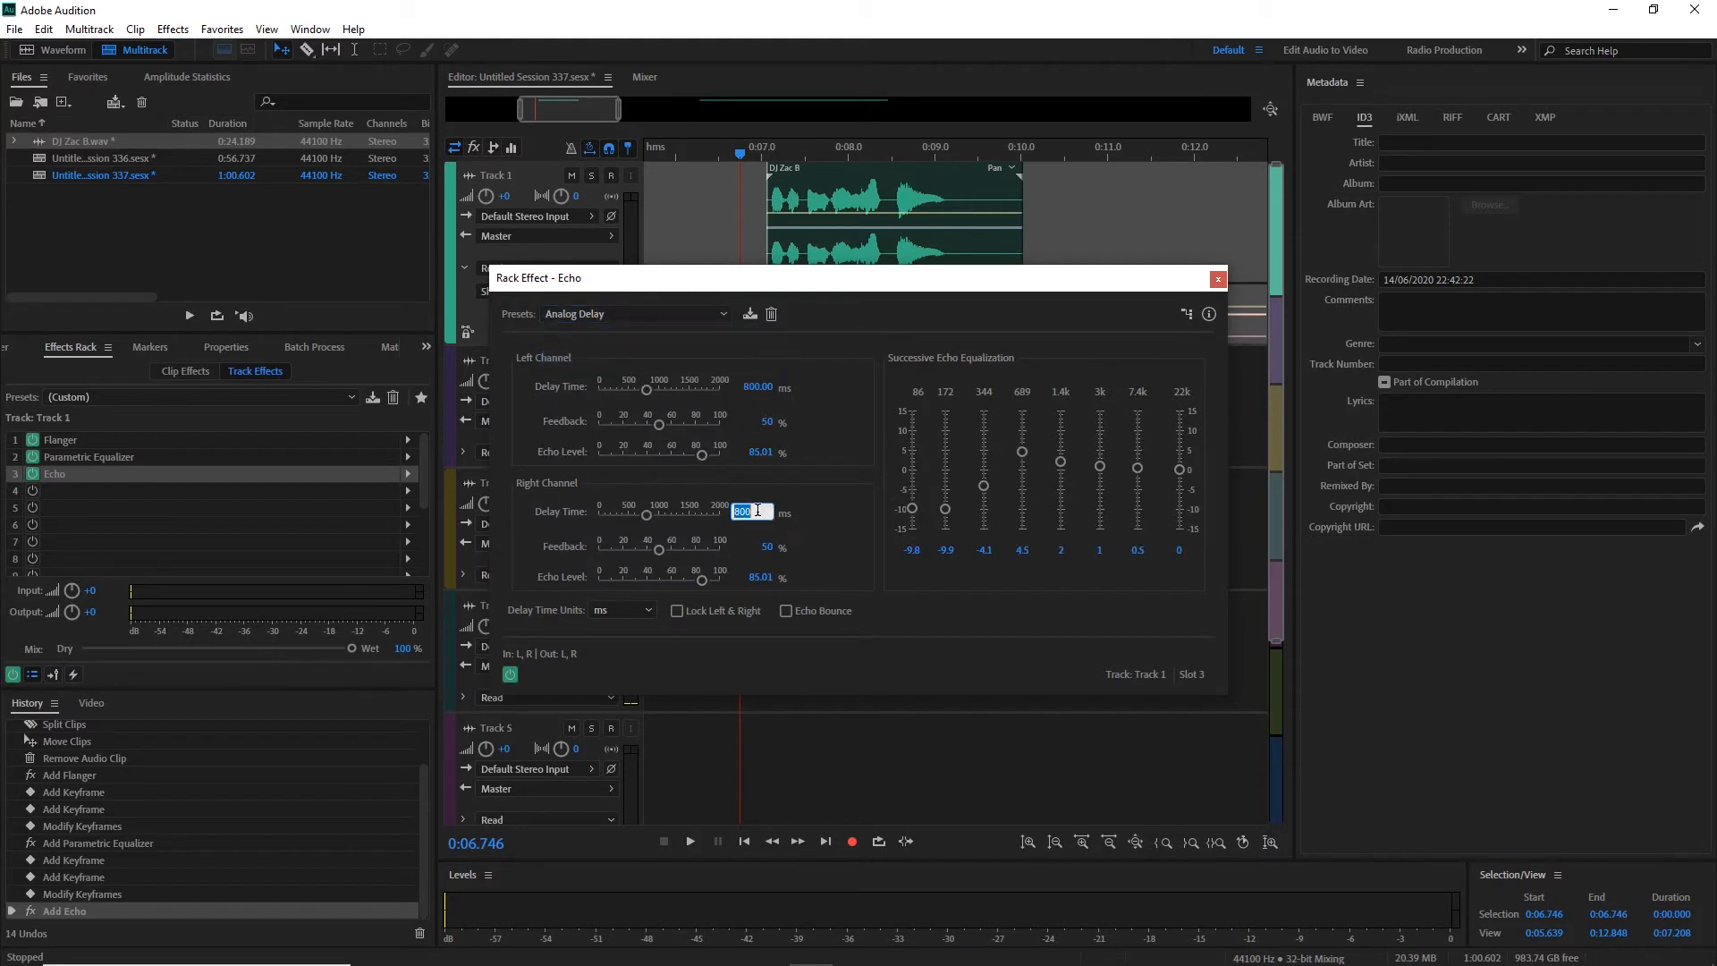
{"action": "type", "text": "40"}
{"action": "left_click", "coordinate": [787, 613]}
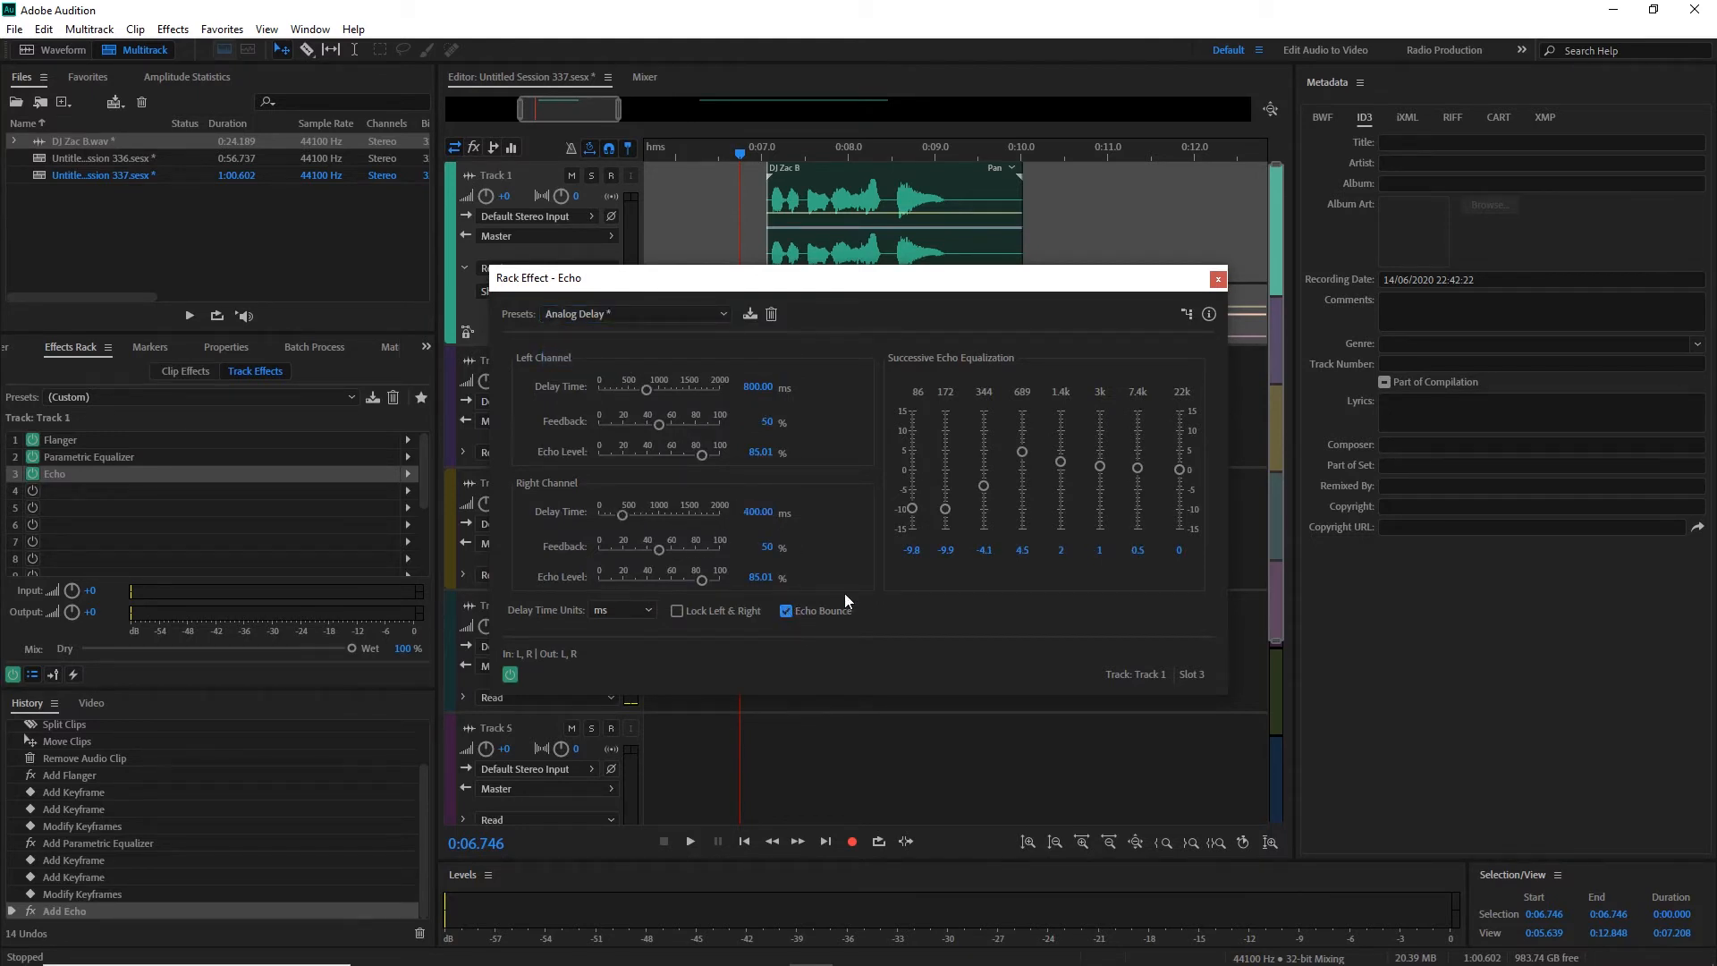
{"action": "left_click", "coordinate": [1218, 279]}
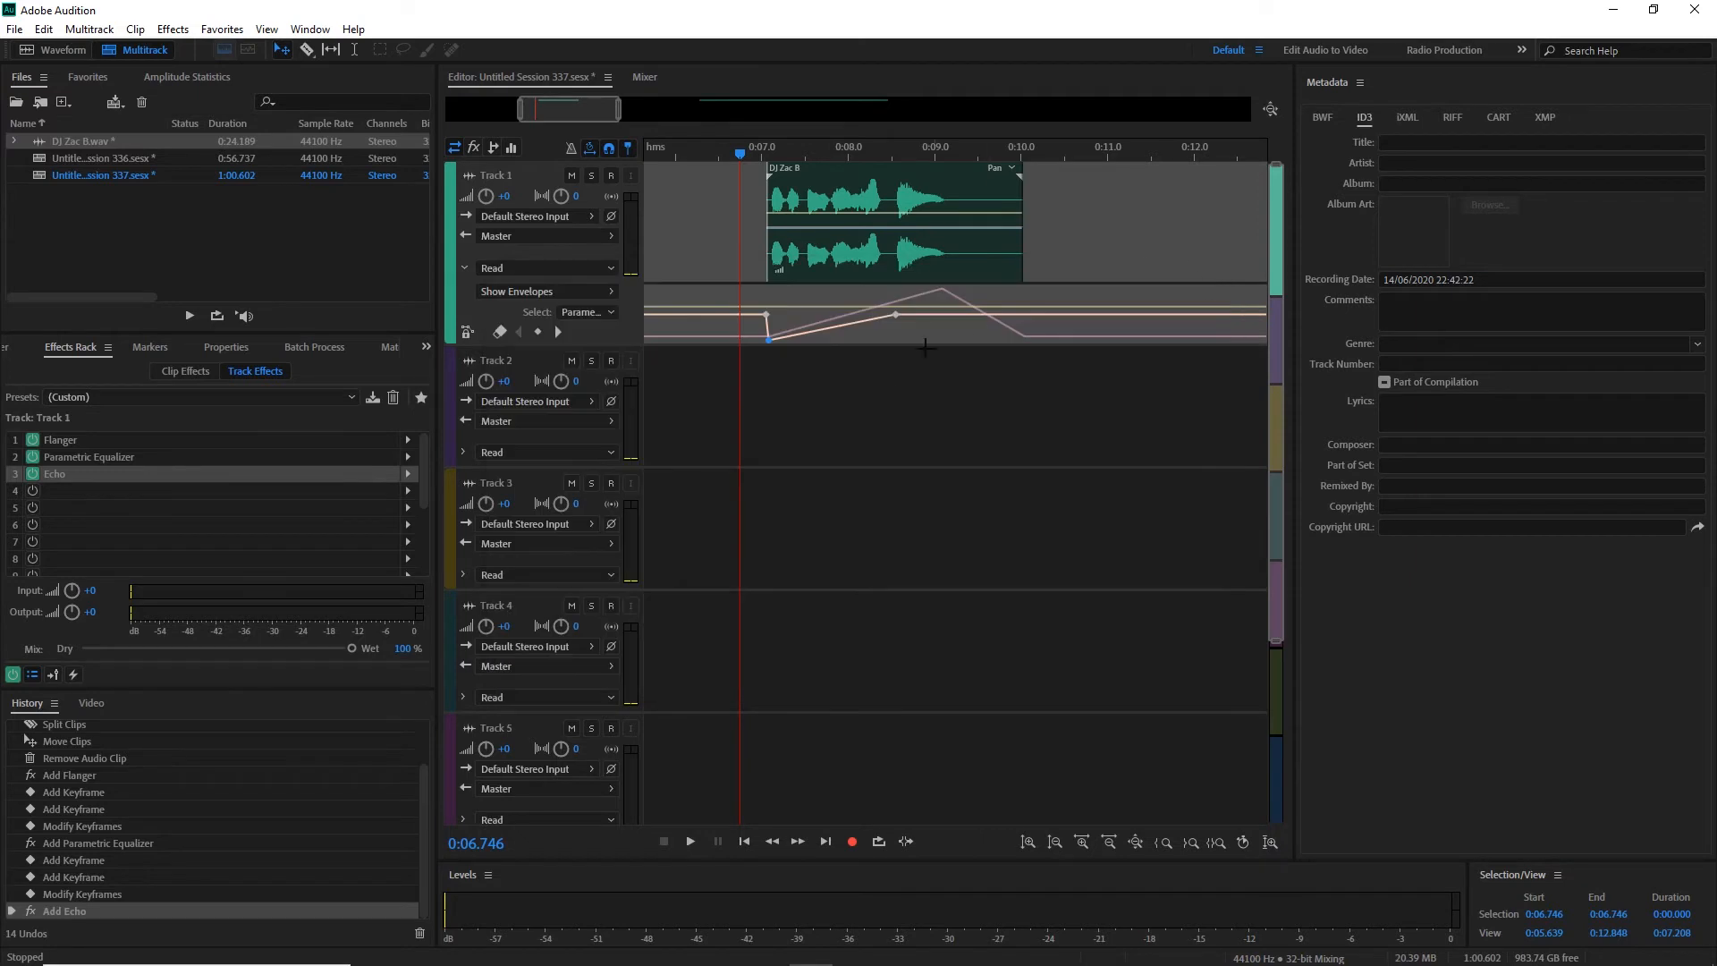
Show Track 1's Echo Lock Left & Right Channels envelope and keyframe a rise from the clip's start to maximum at about 0:08.9.
{"action": "left_click", "coordinate": [611, 296]}
{"action": "mouse_move", "coordinate": [769, 503]}
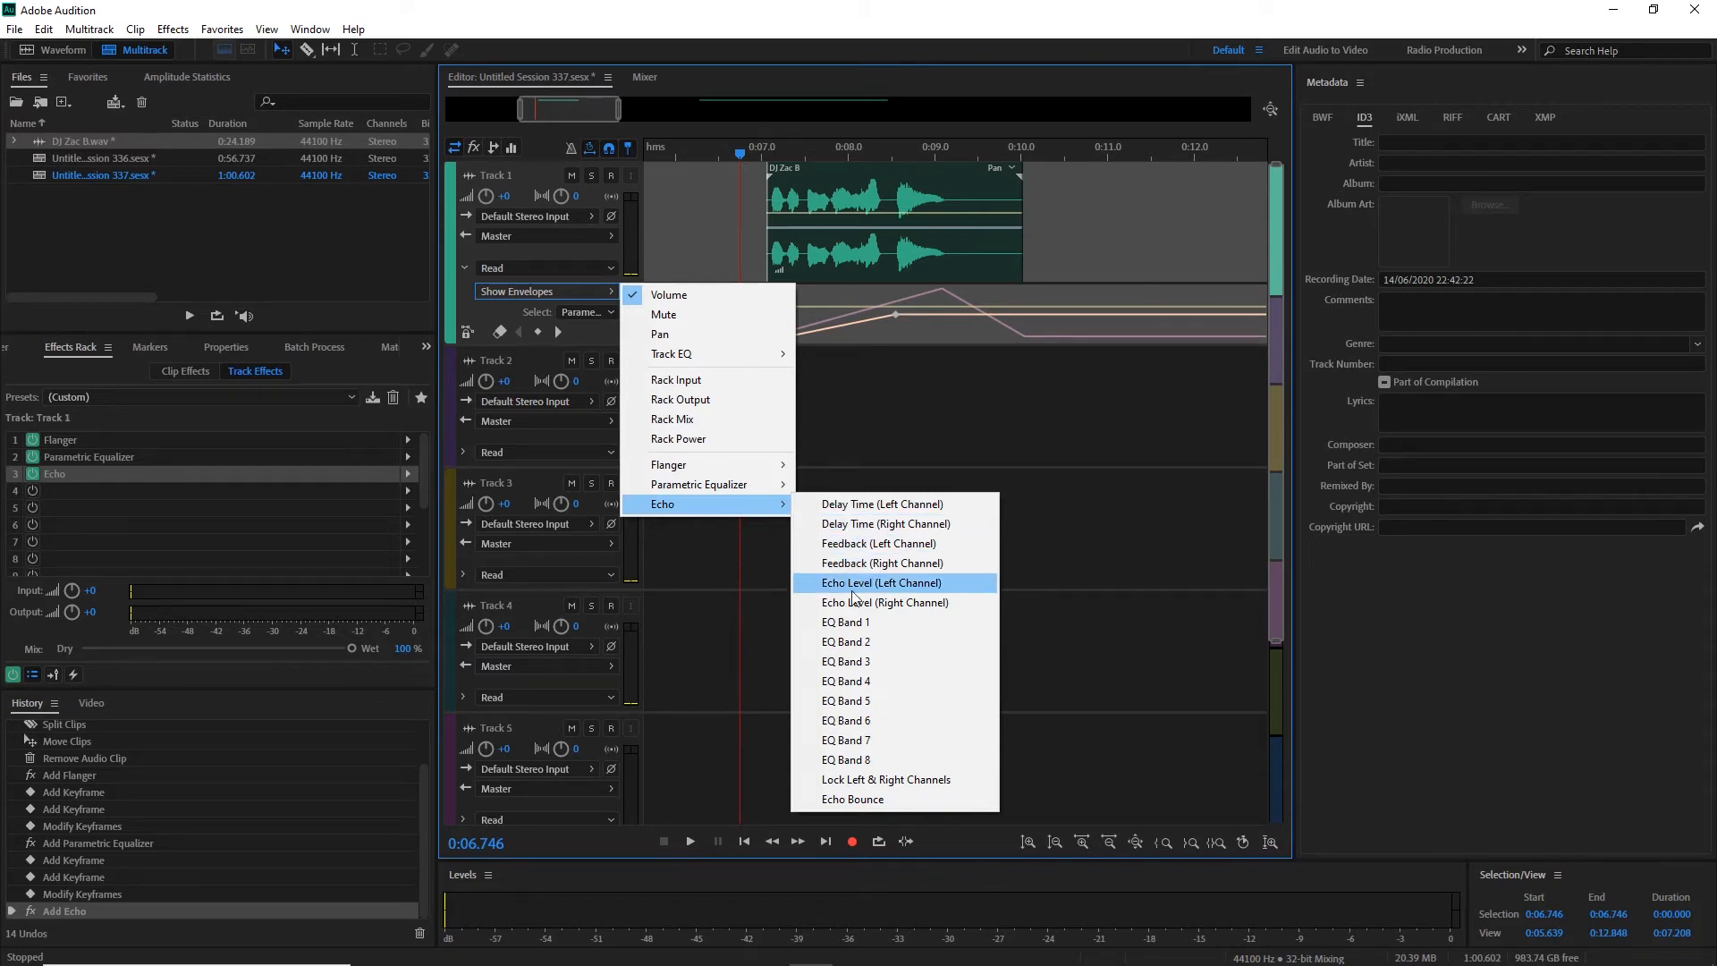
{"action": "left_click", "coordinate": [877, 783]}
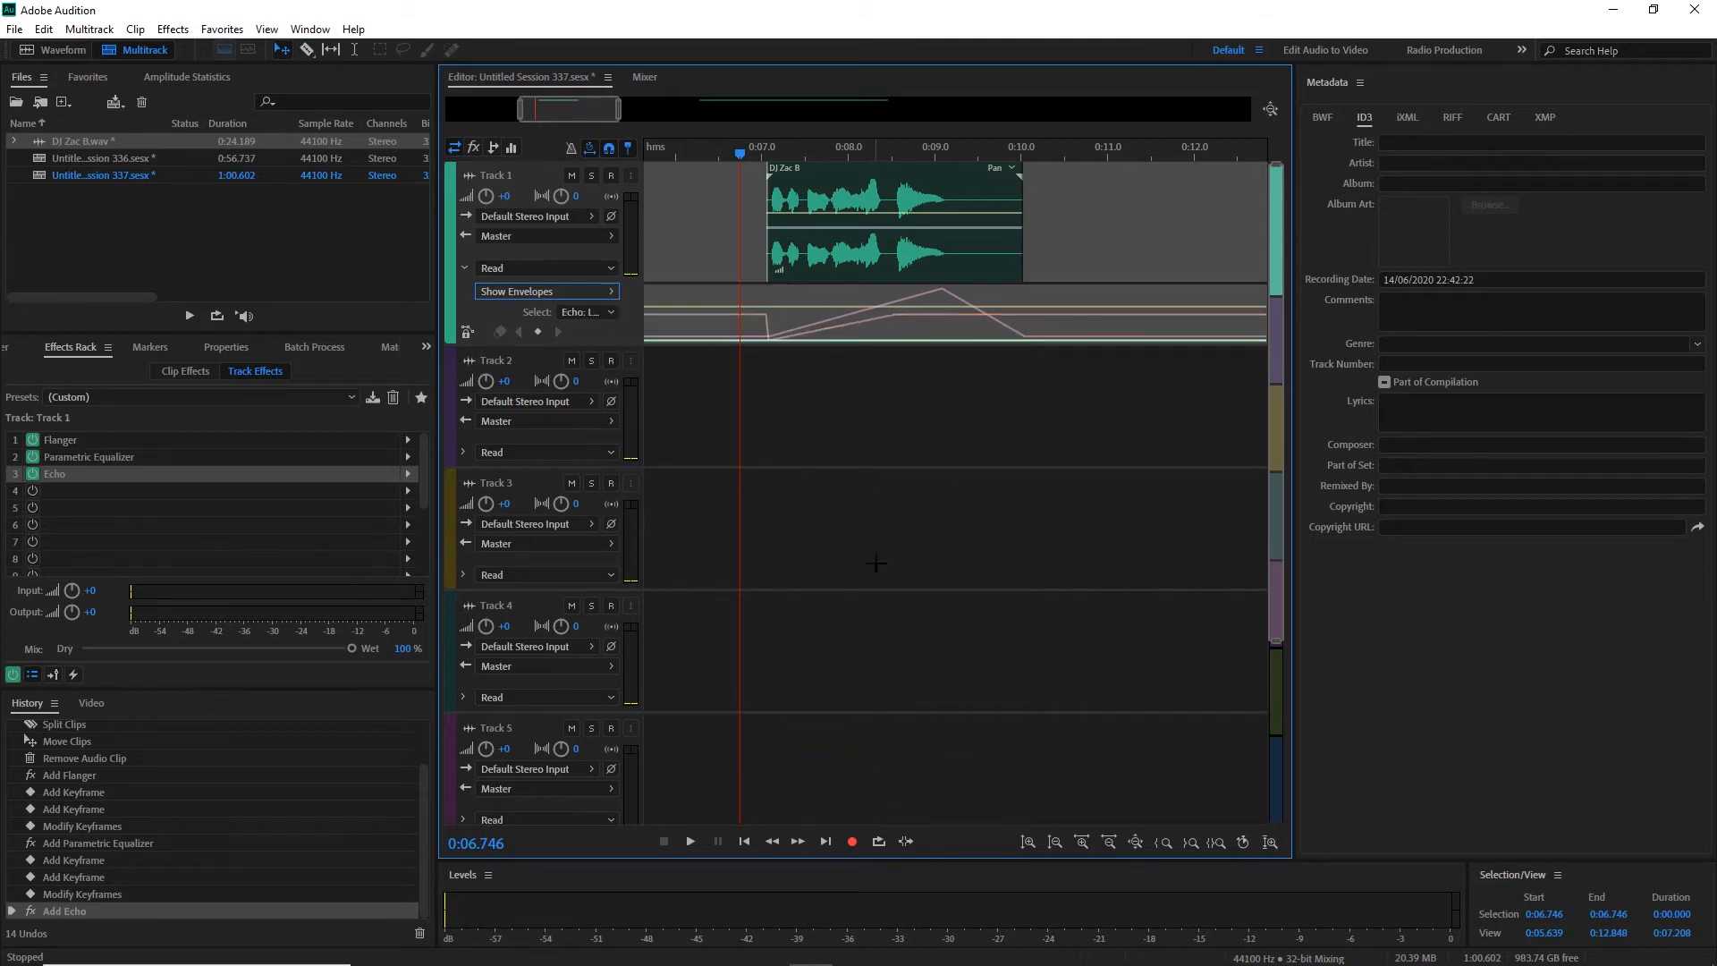
{"action": "left_click", "coordinate": [768, 341]}
{"action": "left_click_drag", "start_coordinate": [889, 343], "coordinate": [926, 281]}
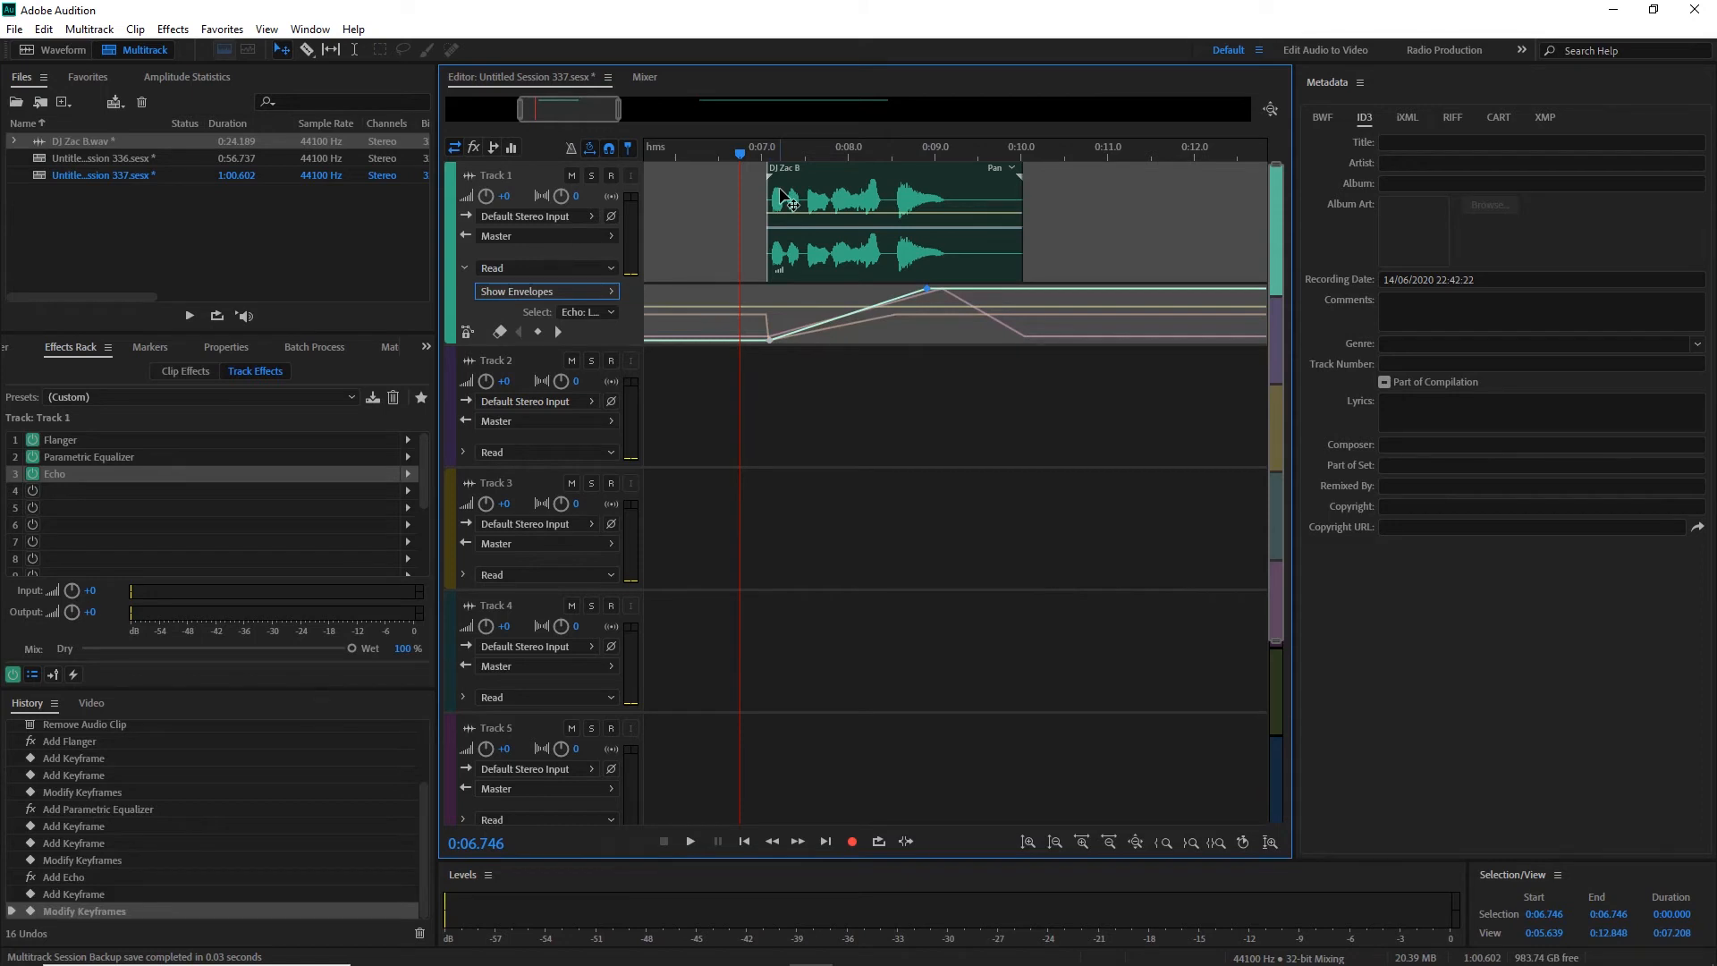
Play back the phrase with the added echo from 0:06.746.
{"action": "key", "text": "space"}
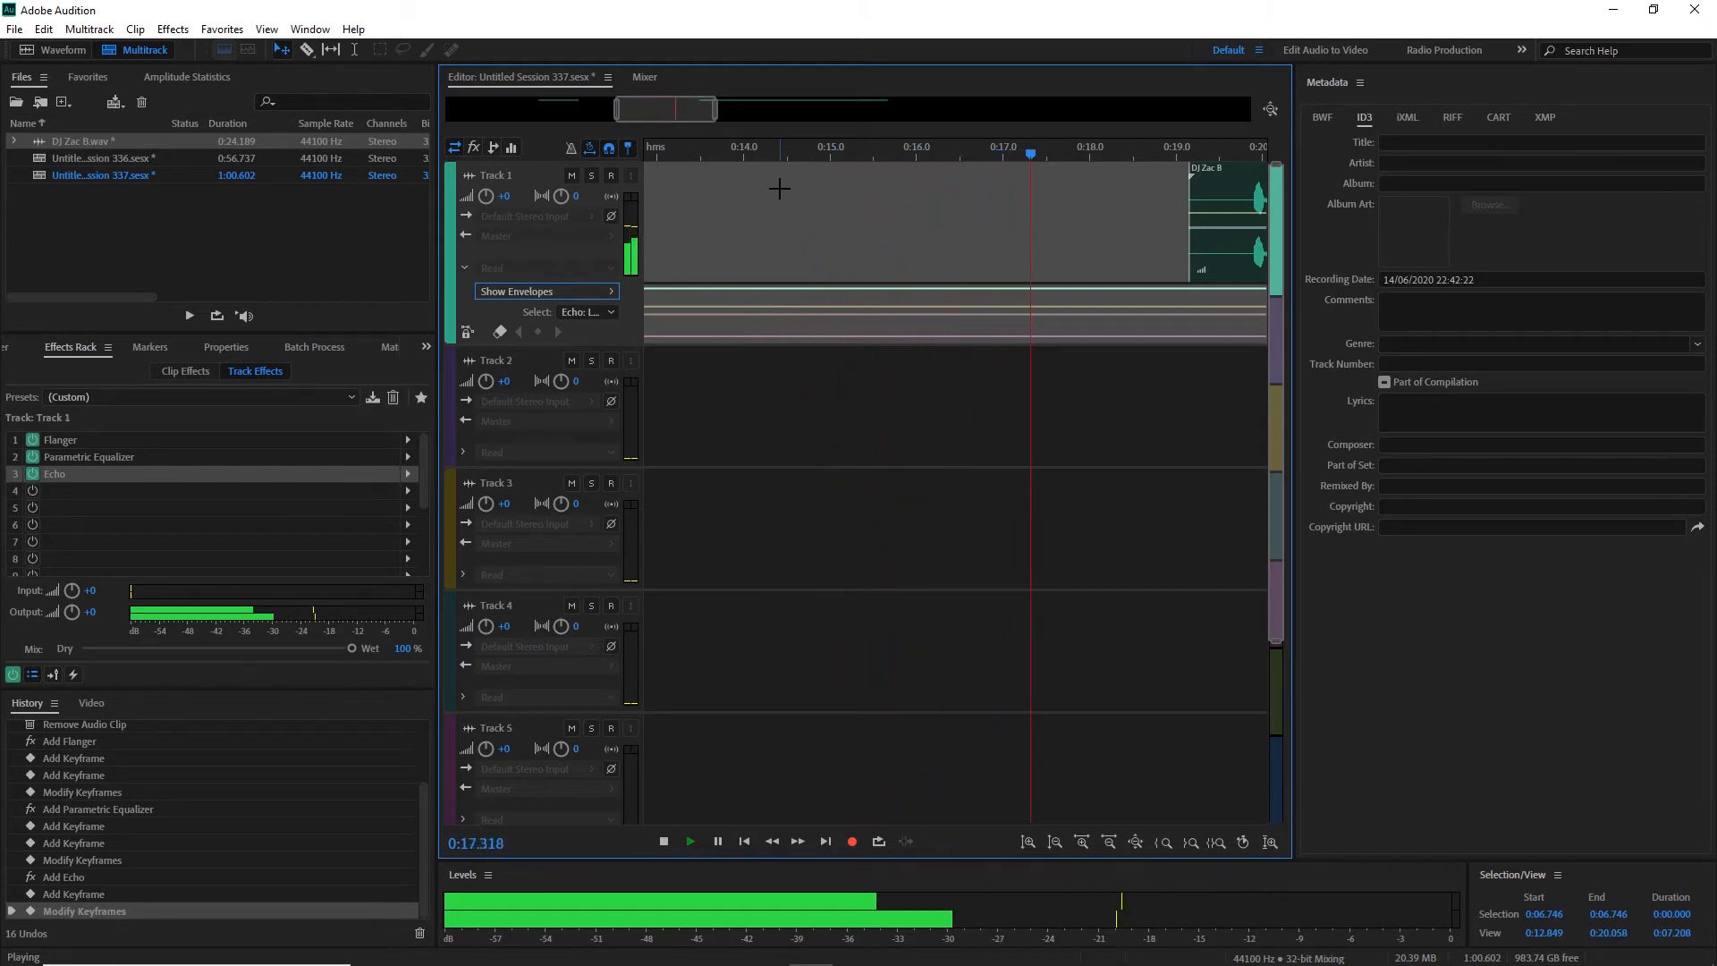
{"action": "key", "text": "space"}
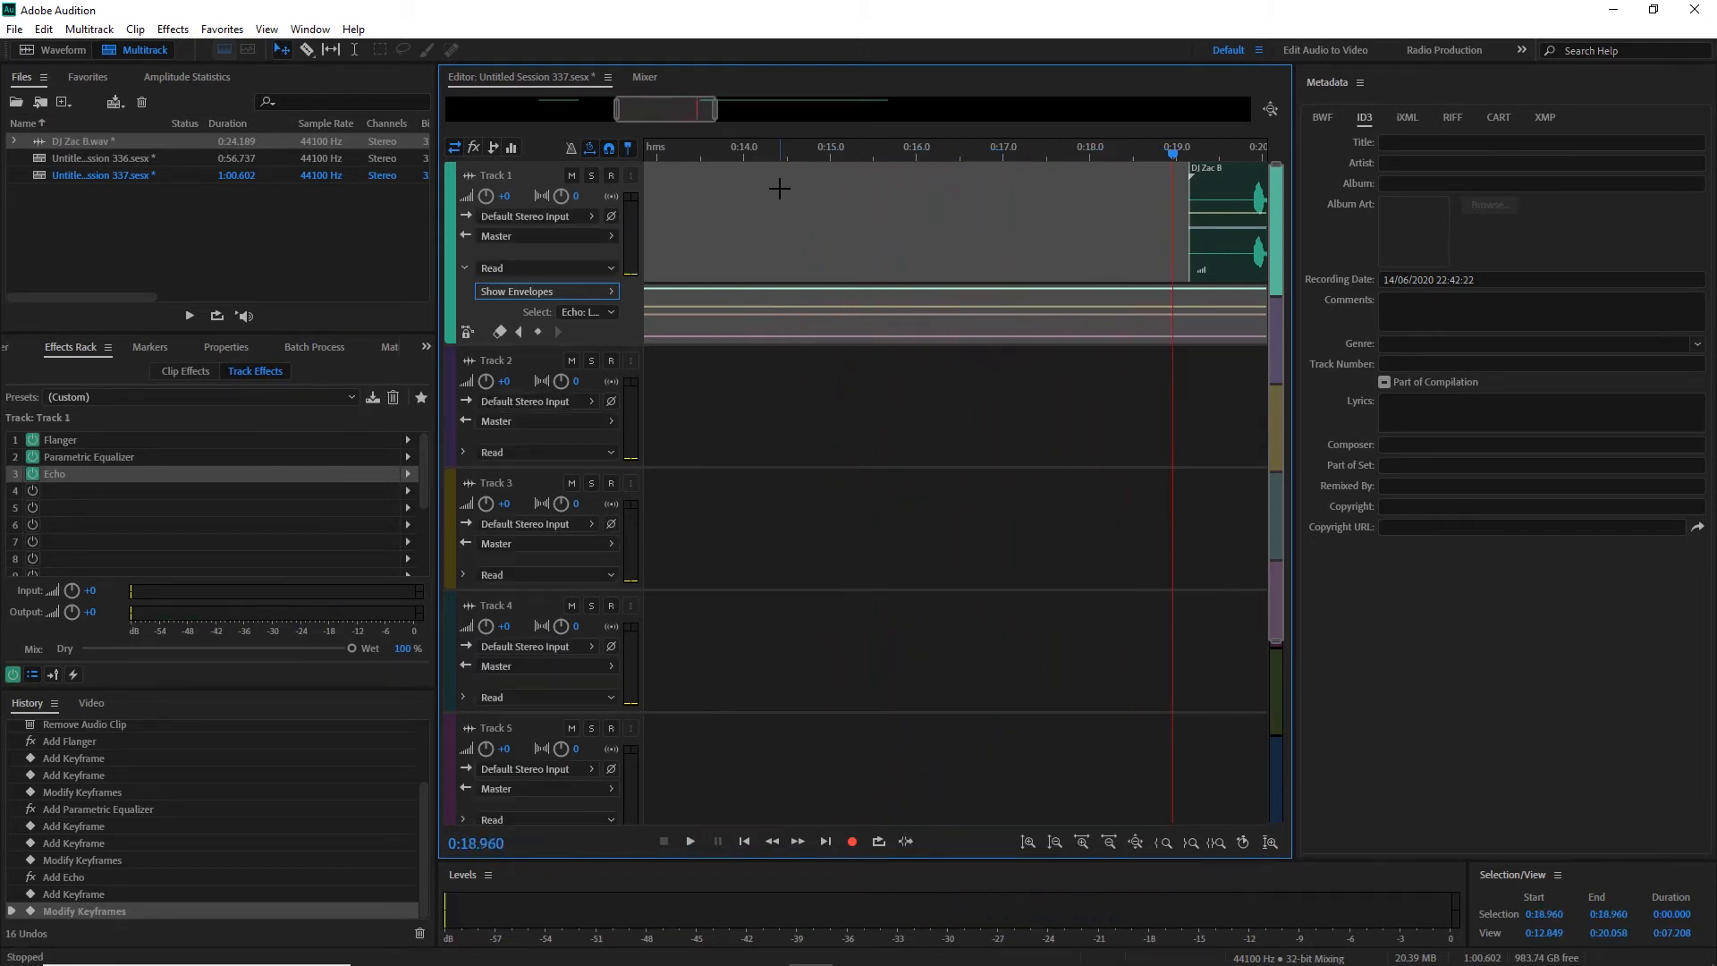
Return the playhead to 0:06.869 just before the first clip and replay the phrase through its echo tail.
{"action": "key", "text": "equal"}
{"action": "key", "text": "equal"}
{"action": "key", "text": "equal"}
{"action": "key", "text": "equal"}
{"action": "key", "text": "equal"}
{"action": "key", "text": "equal"}
{"action": "key", "text": "equal"}
{"action": "key", "text": "equal"}
{"action": "key", "text": "equal"}
{"action": "key", "text": "equal"}
{"action": "key", "text": "equal"}
{"action": "key", "text": "equal"}
{"action": "key", "text": "equal"}
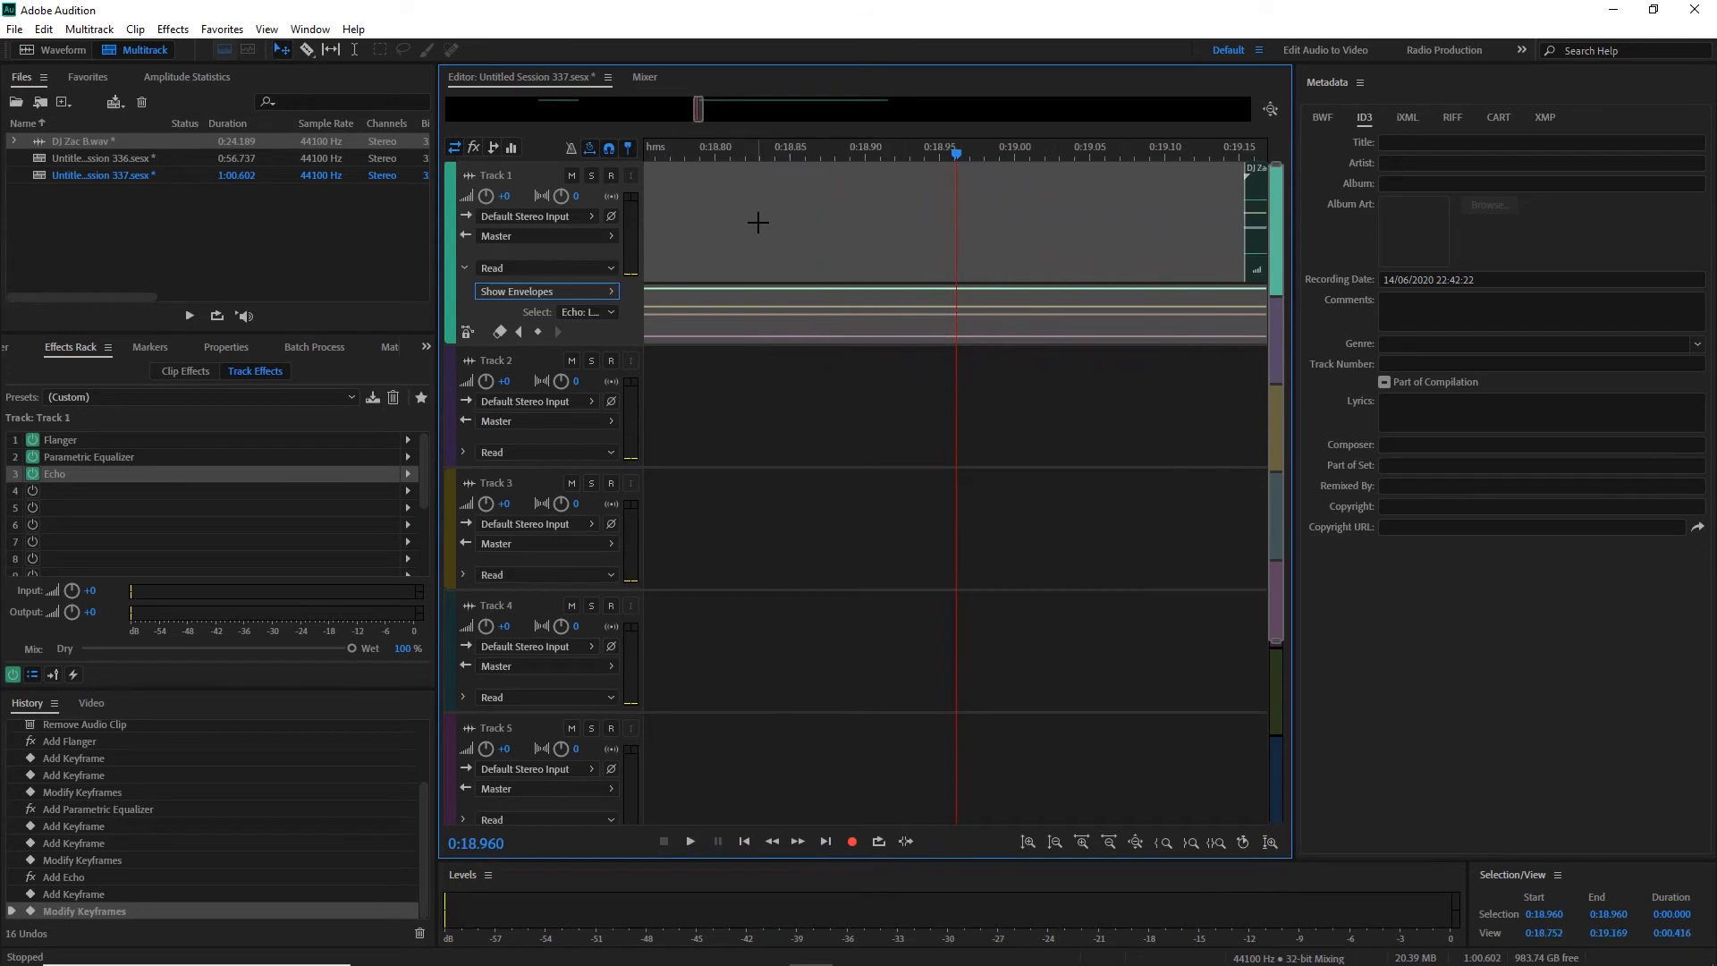
{"action": "key", "text": "minus"}
{"action": "key", "text": "minus"}
{"action": "key", "text": "minus"}
{"action": "key", "text": "minus"}
{"action": "key", "text": "minus"}
{"action": "key", "text": "minus"}
{"action": "key", "text": "minus"}
{"action": "key", "text": "minus"}
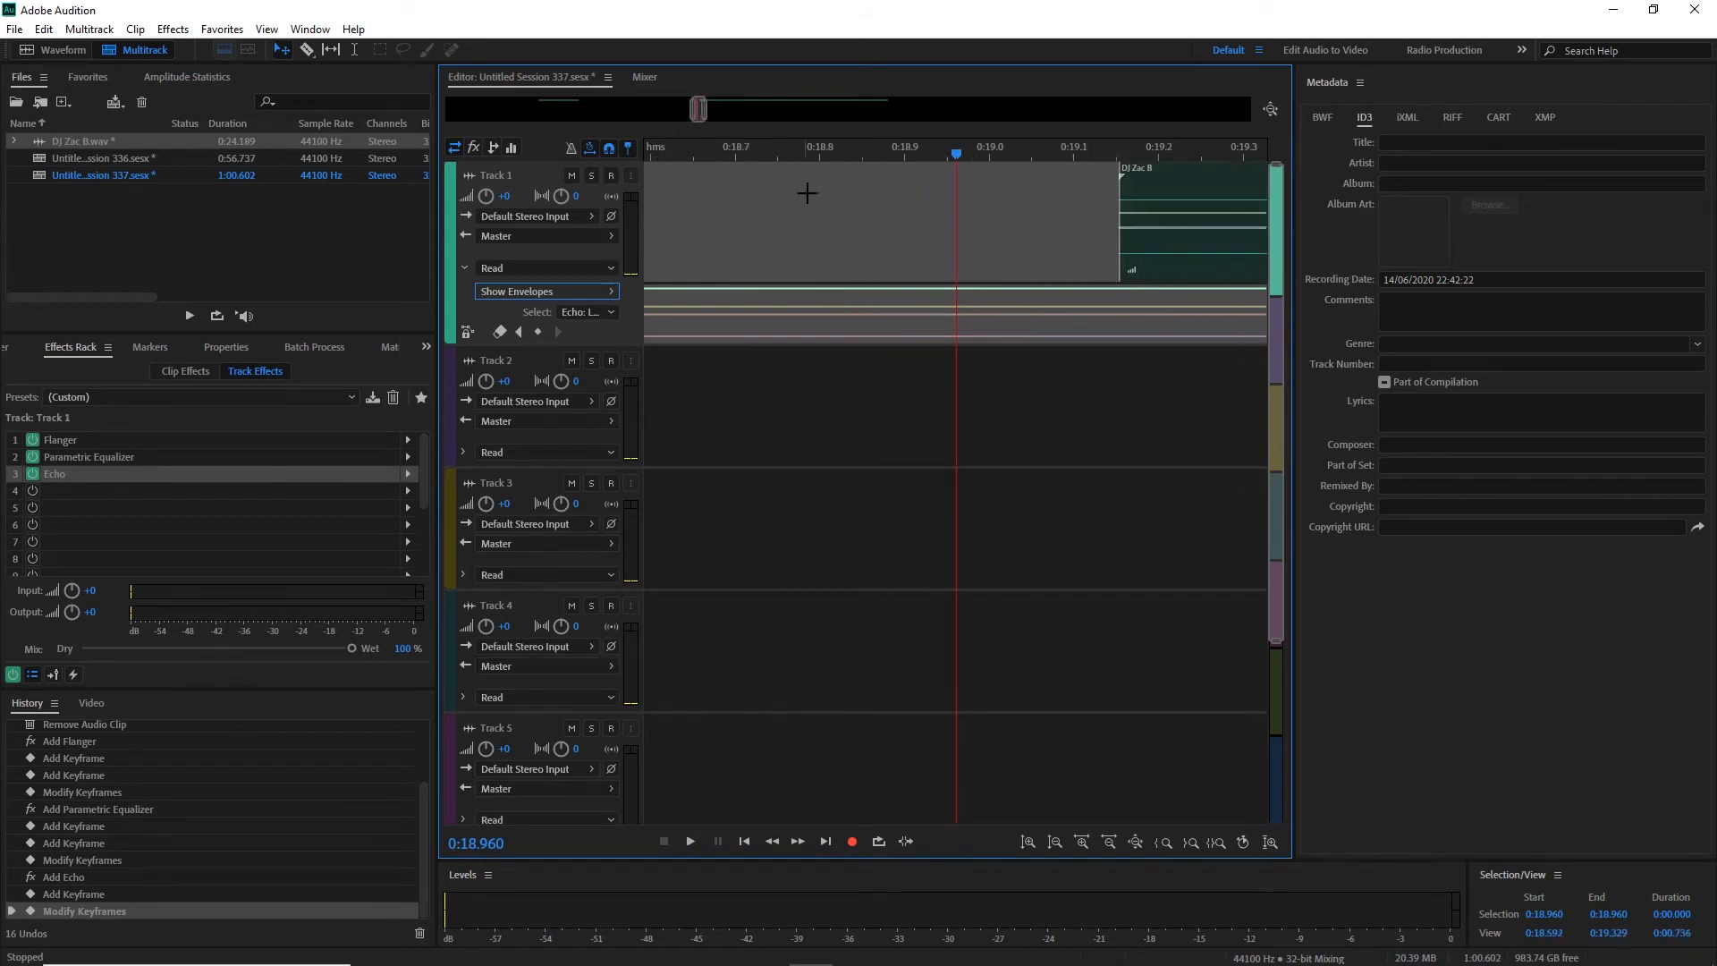
{"action": "key", "text": "minus"}
{"action": "key", "text": "minus"}
{"action": "key", "text": "minus"}
{"action": "key", "text": "minus"}
{"action": "key", "text": "minus"}
{"action": "key", "text": "minus"}
{"action": "key", "text": "minus"}
{"action": "key", "text": "minus"}
{"action": "key", "text": "minus"}
{"action": "key", "text": "minus"}
{"action": "key", "text": "minus"}
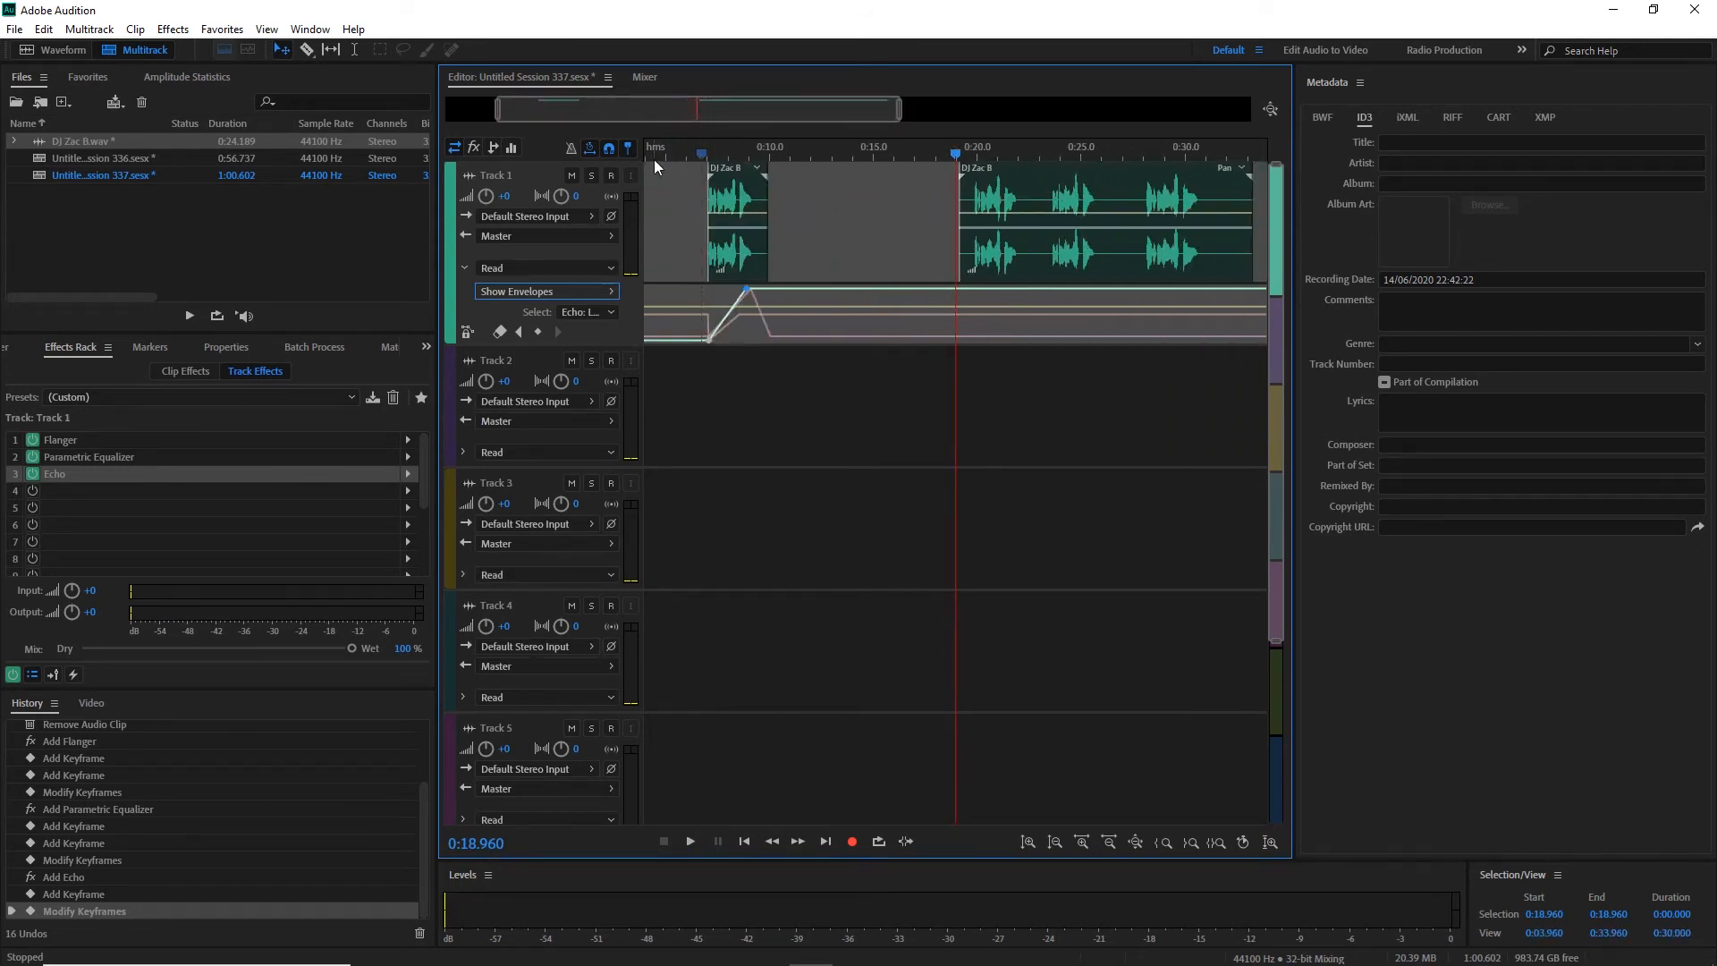
{"action": "left_click", "coordinate": [751, 152]}
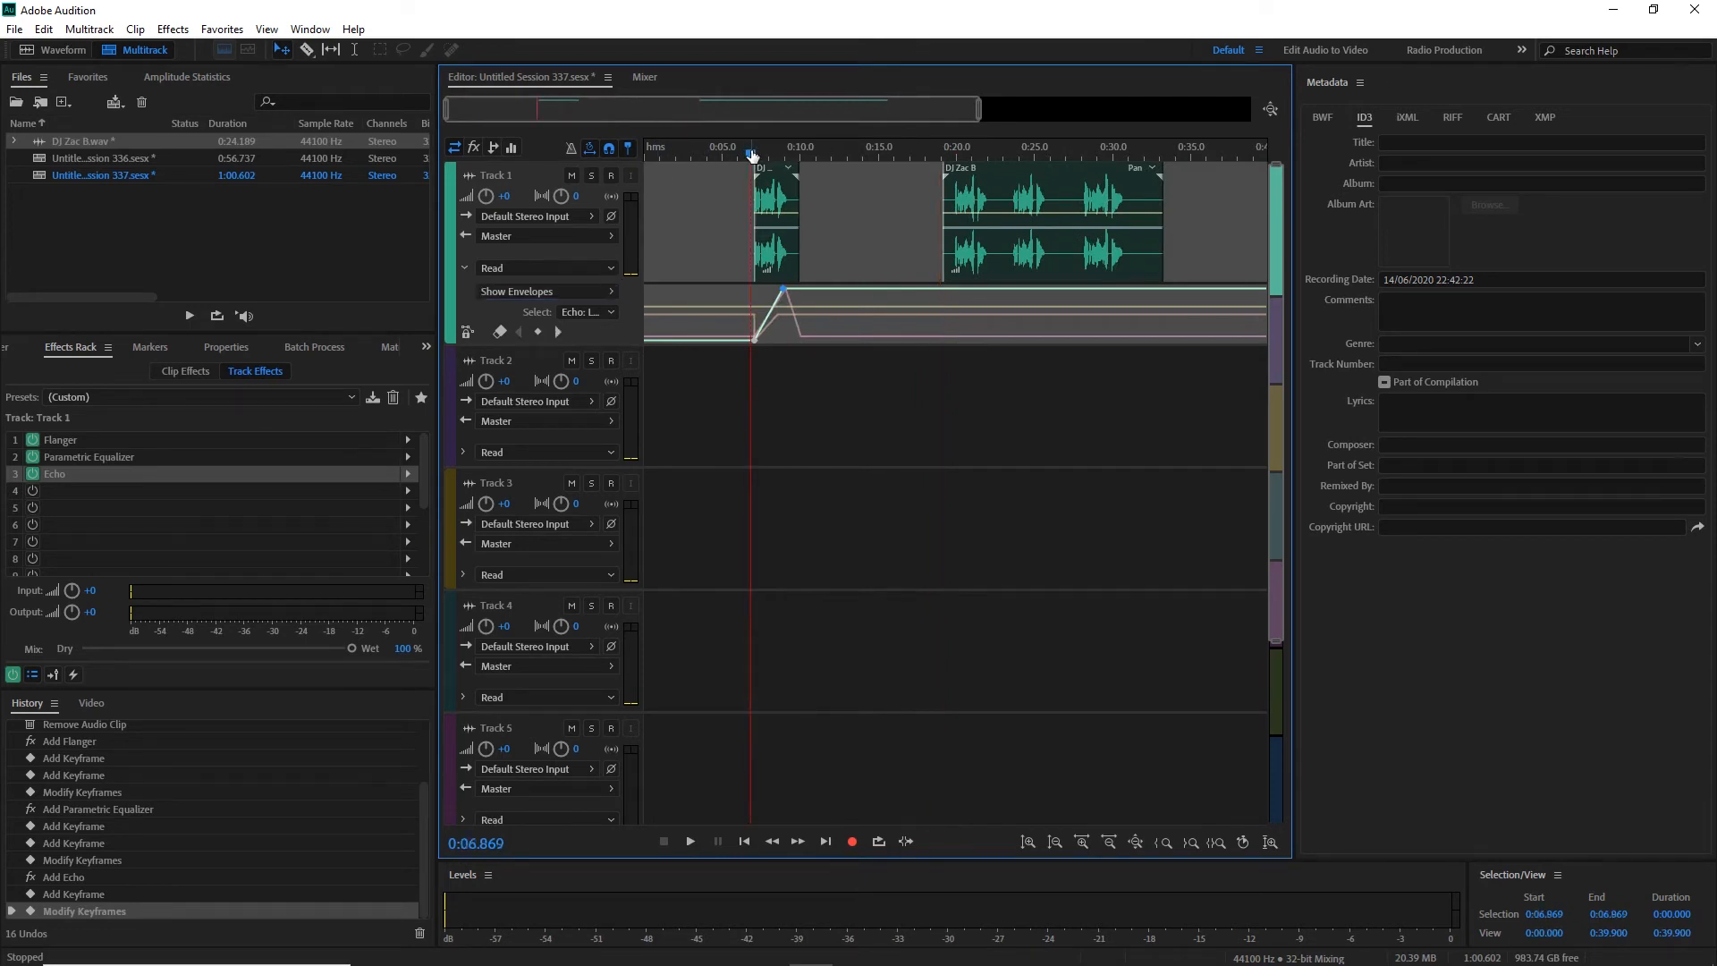
{"action": "key", "text": "equal"}
{"action": "key", "text": "equal"}
{"action": "key", "text": "equal"}
{"action": "key", "text": "equal"}
{"action": "key", "text": "equal"}
{"action": "key", "text": "equal"}
{"action": "key", "text": "equal"}
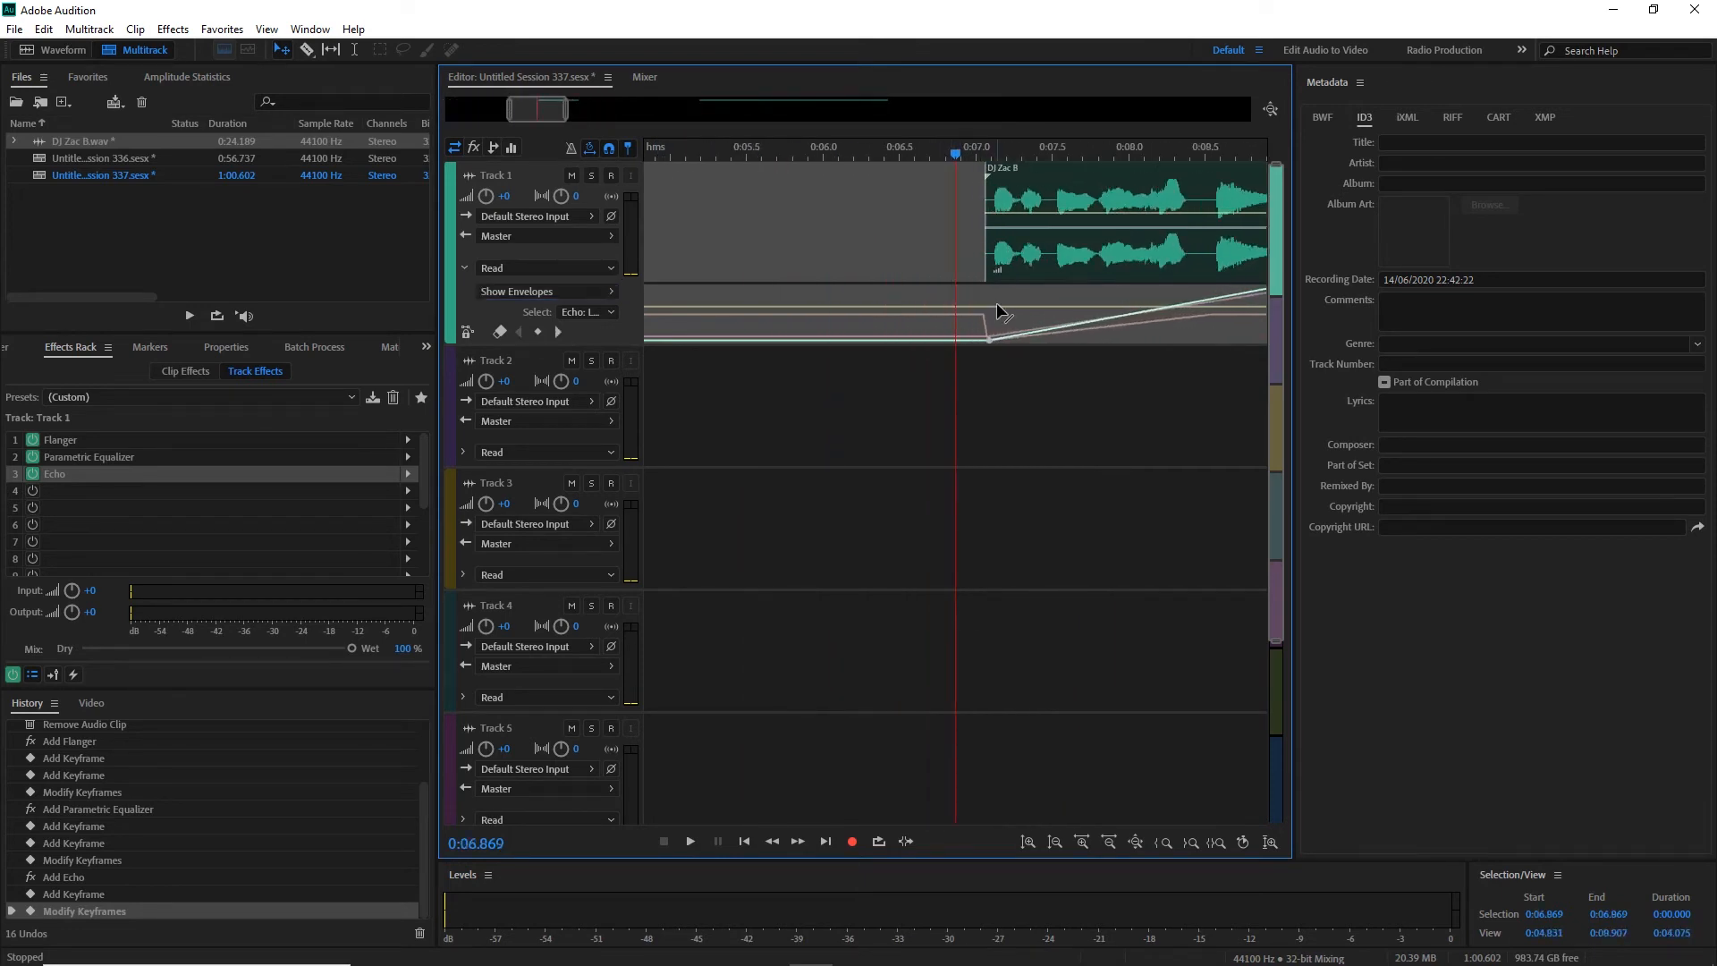
{"action": "key", "text": "space"}
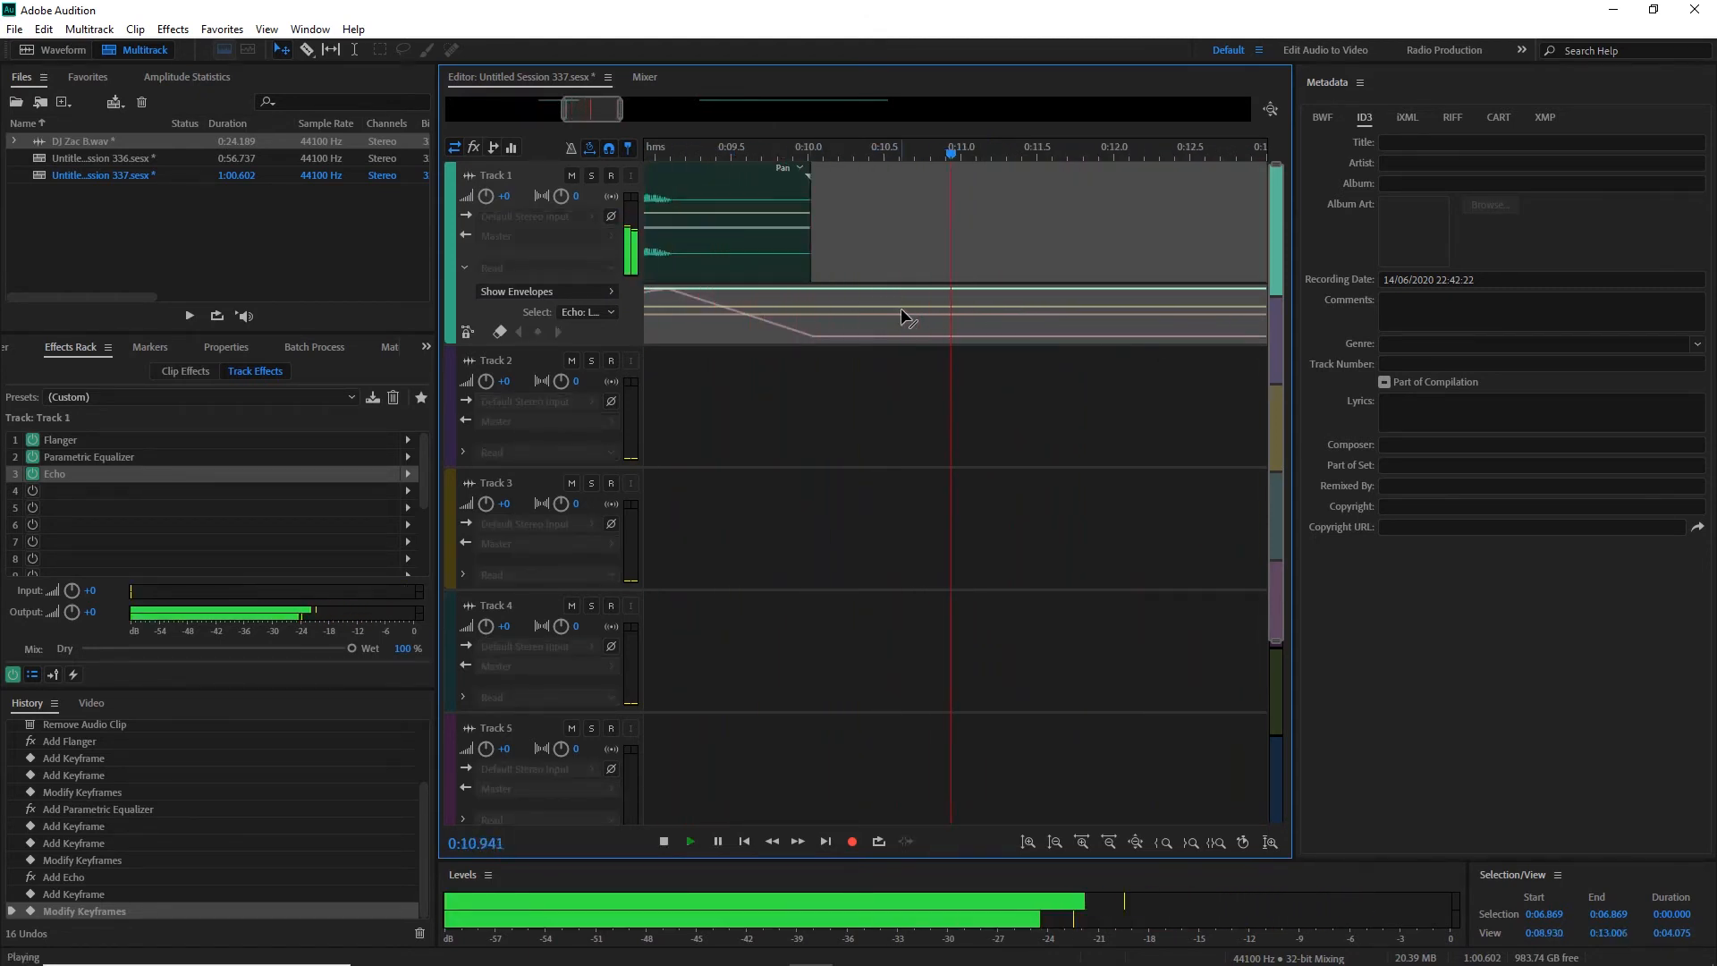
{"action": "key", "text": "space"}
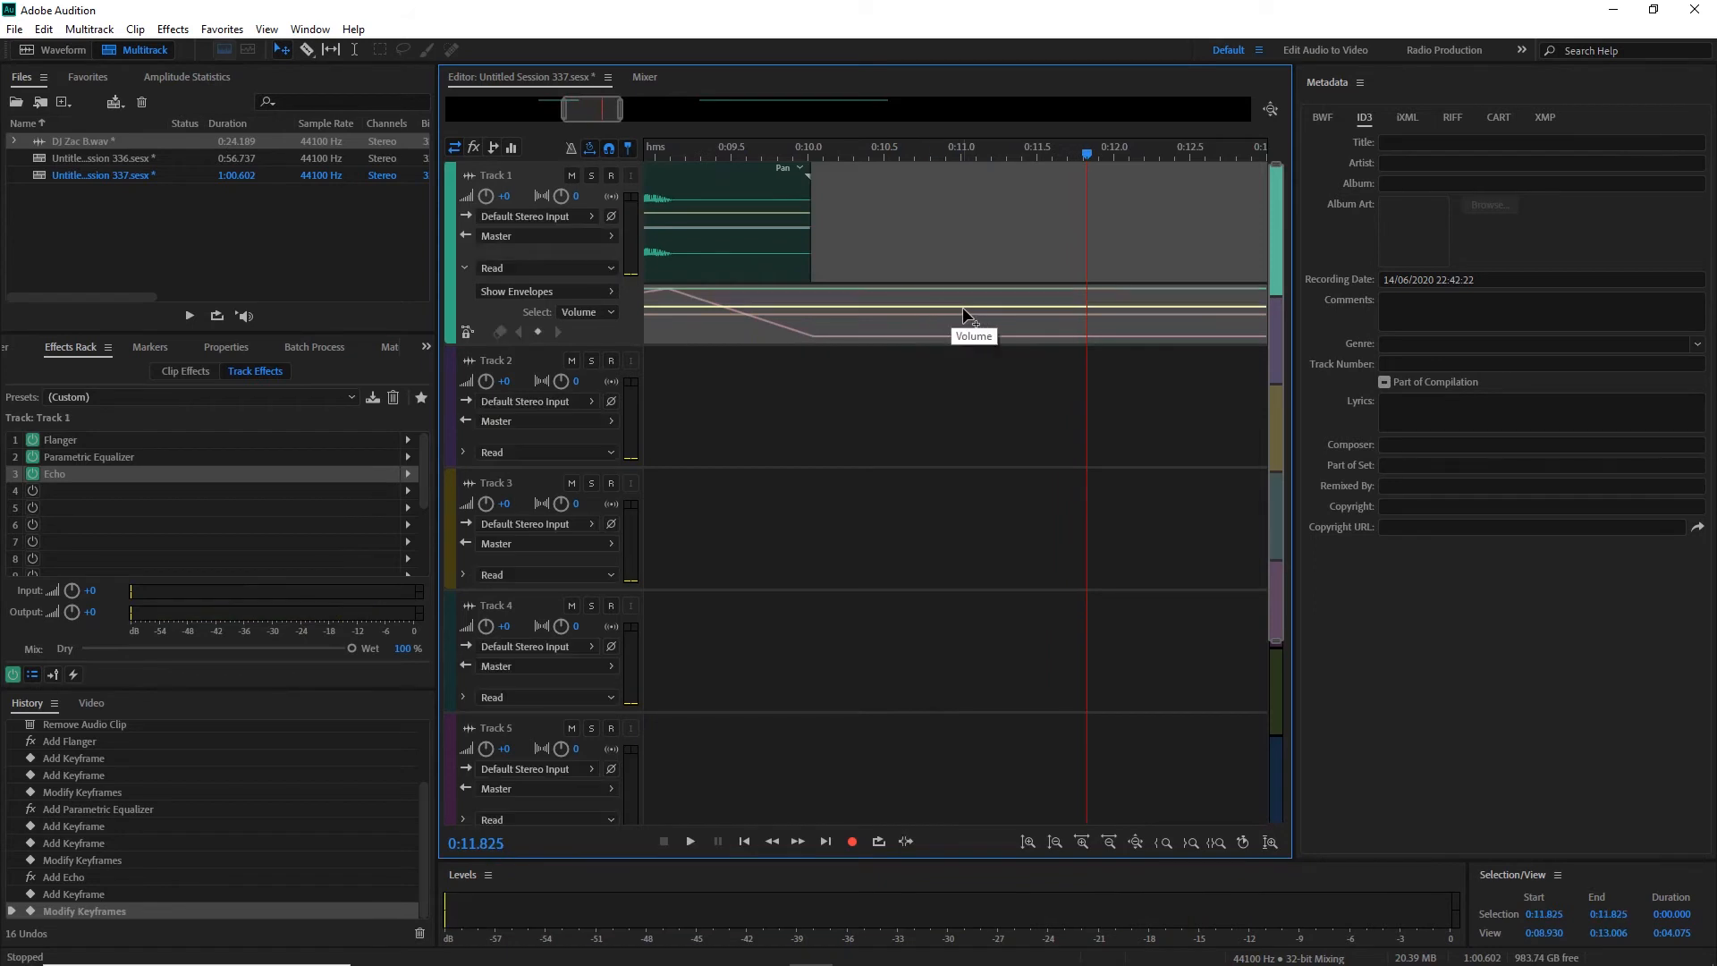
Keyframe Track 1's Volume envelope to fade from about 0:11.0 down to -∞ dB at about 0:13.
{"action": "left_click", "coordinate": [960, 307]}
{"action": "left_click_drag", "start_coordinate": [1150, 309], "coordinate": [1158, 330]}
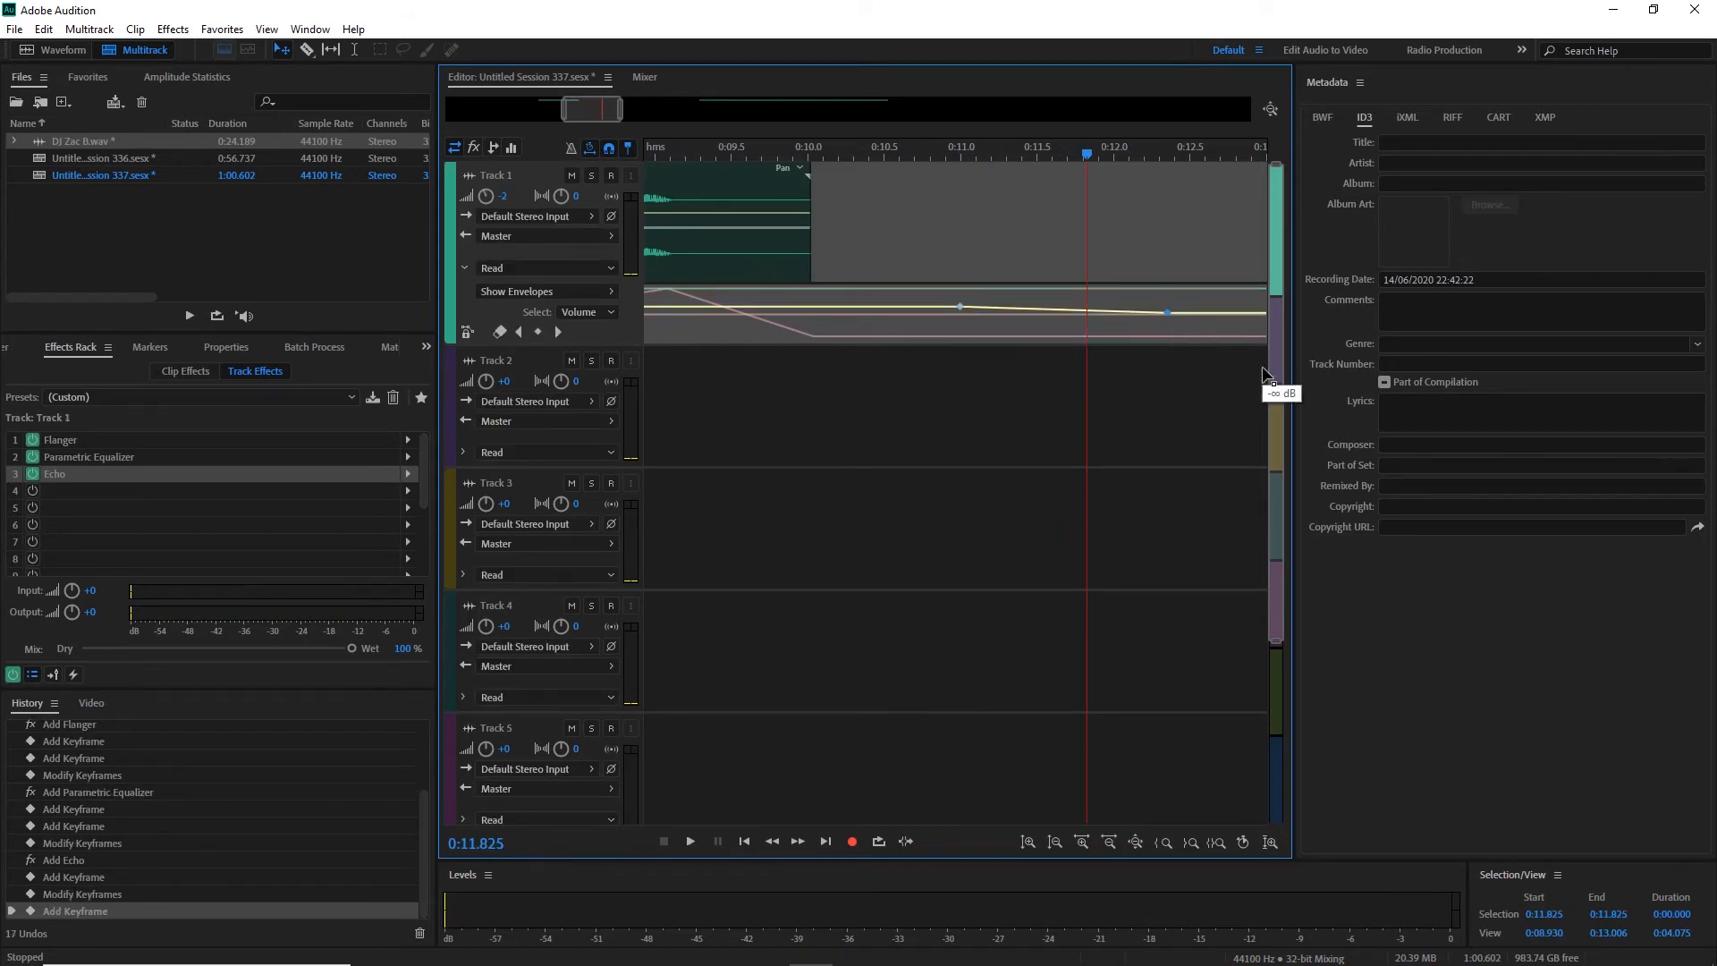
Play back the phrase with the volume fade from 0:07.019, and move the playhead to 0:18.625 before the next clip.
{"action": "scroll", "coordinate": [765, 151], "scroll_direction": "down", "scroll_amount": 5}
{"action": "left_click", "coordinate": [779, 154]}
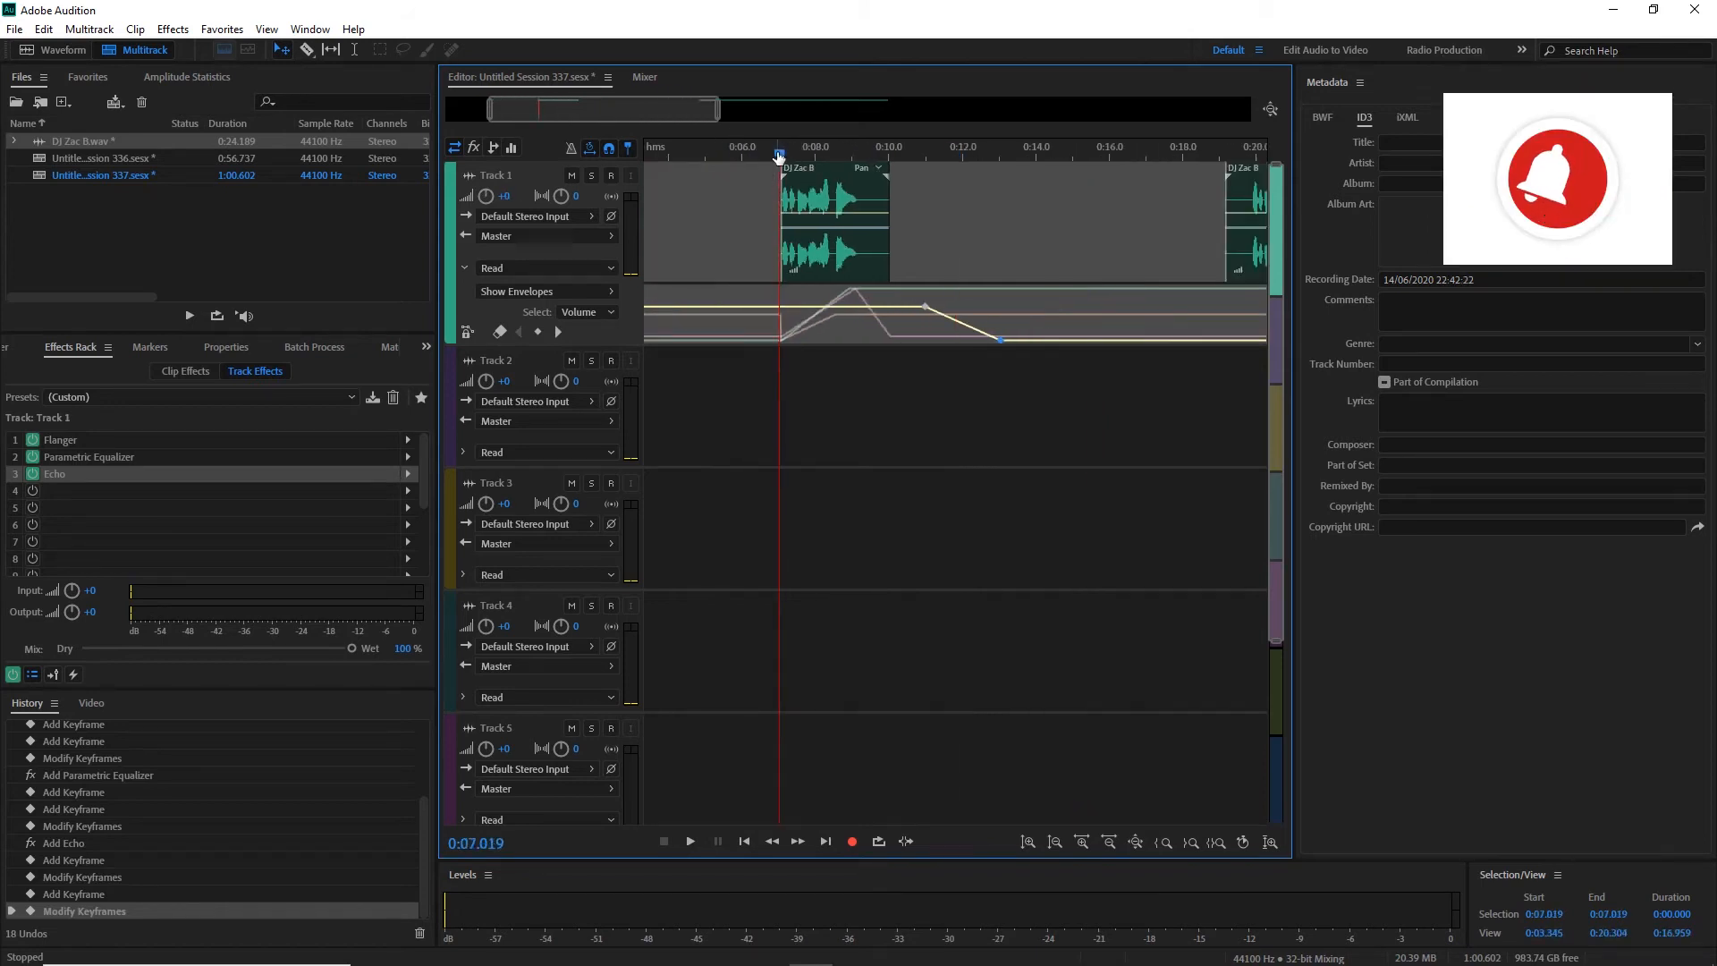
{"action": "key", "text": "space"}
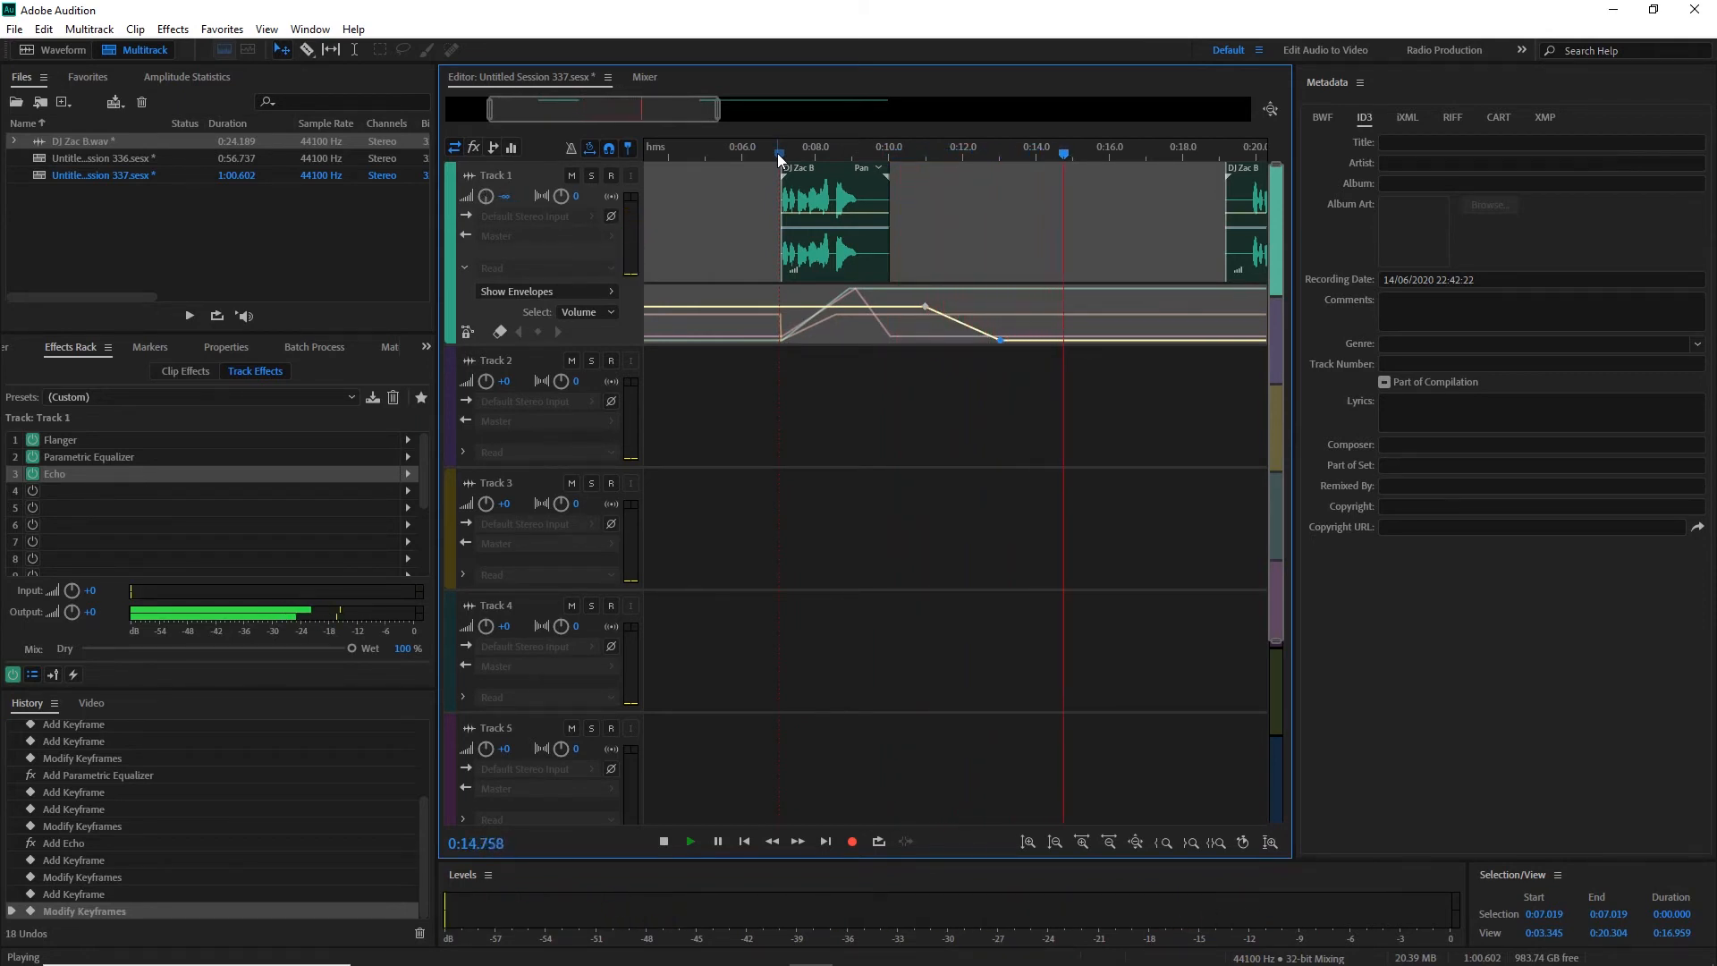
{"action": "key", "text": "space"}
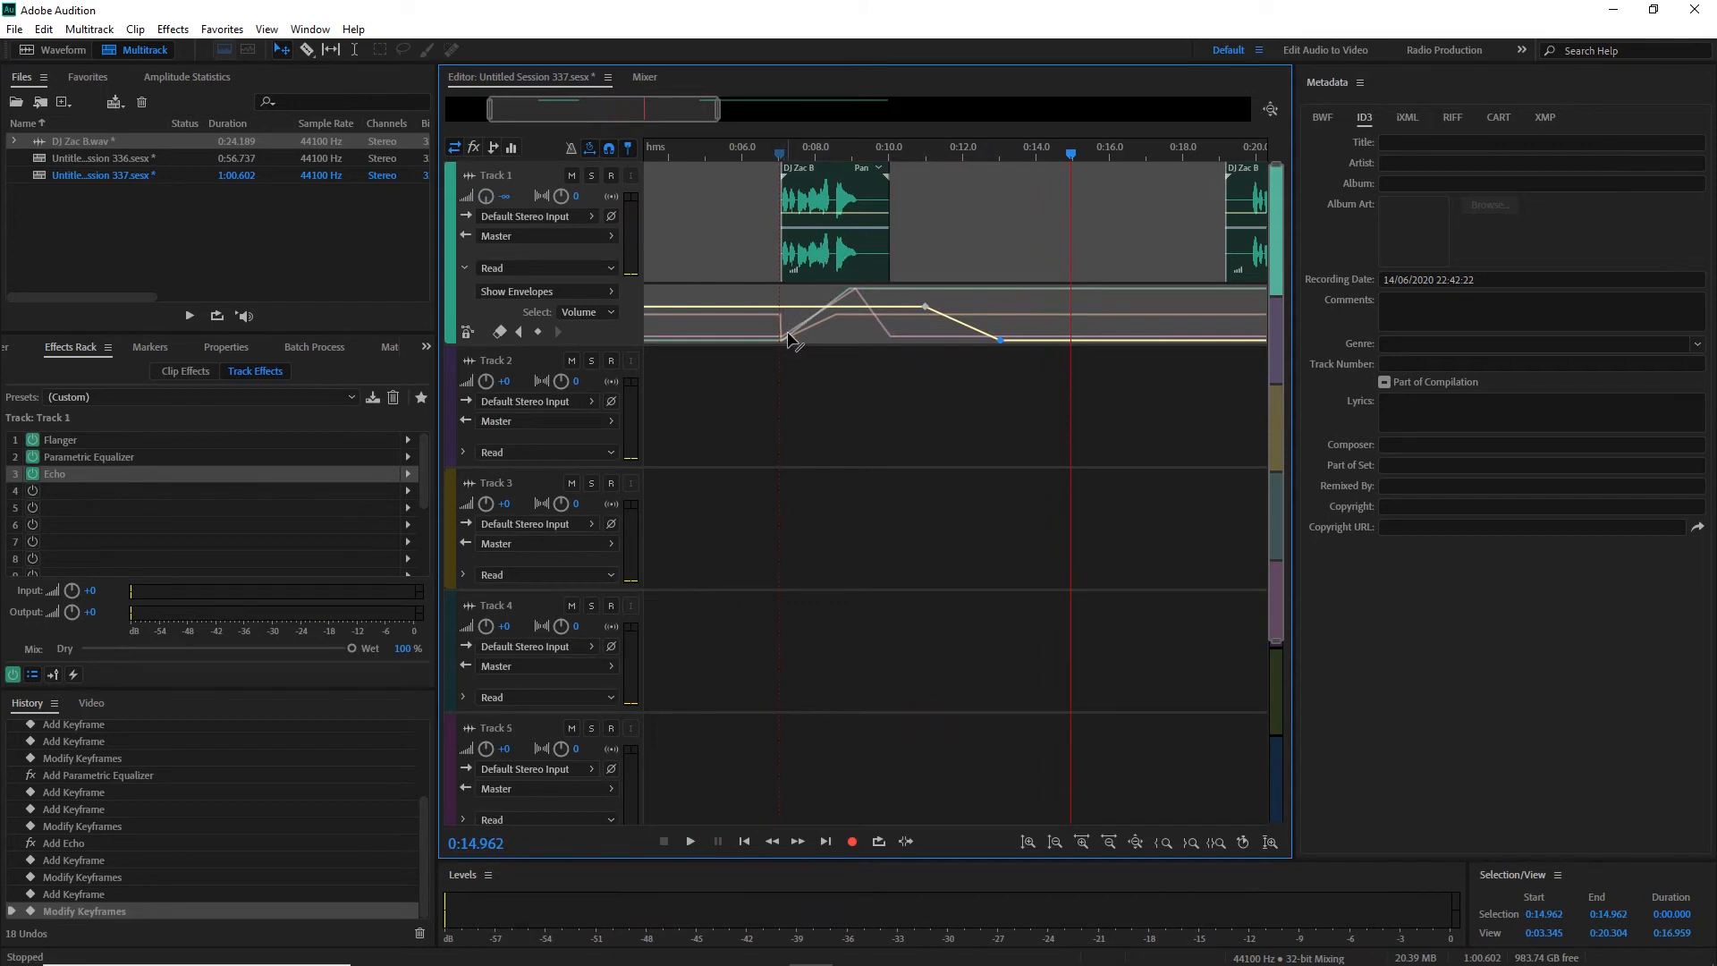
{"action": "left_click", "coordinate": [1206, 153]}
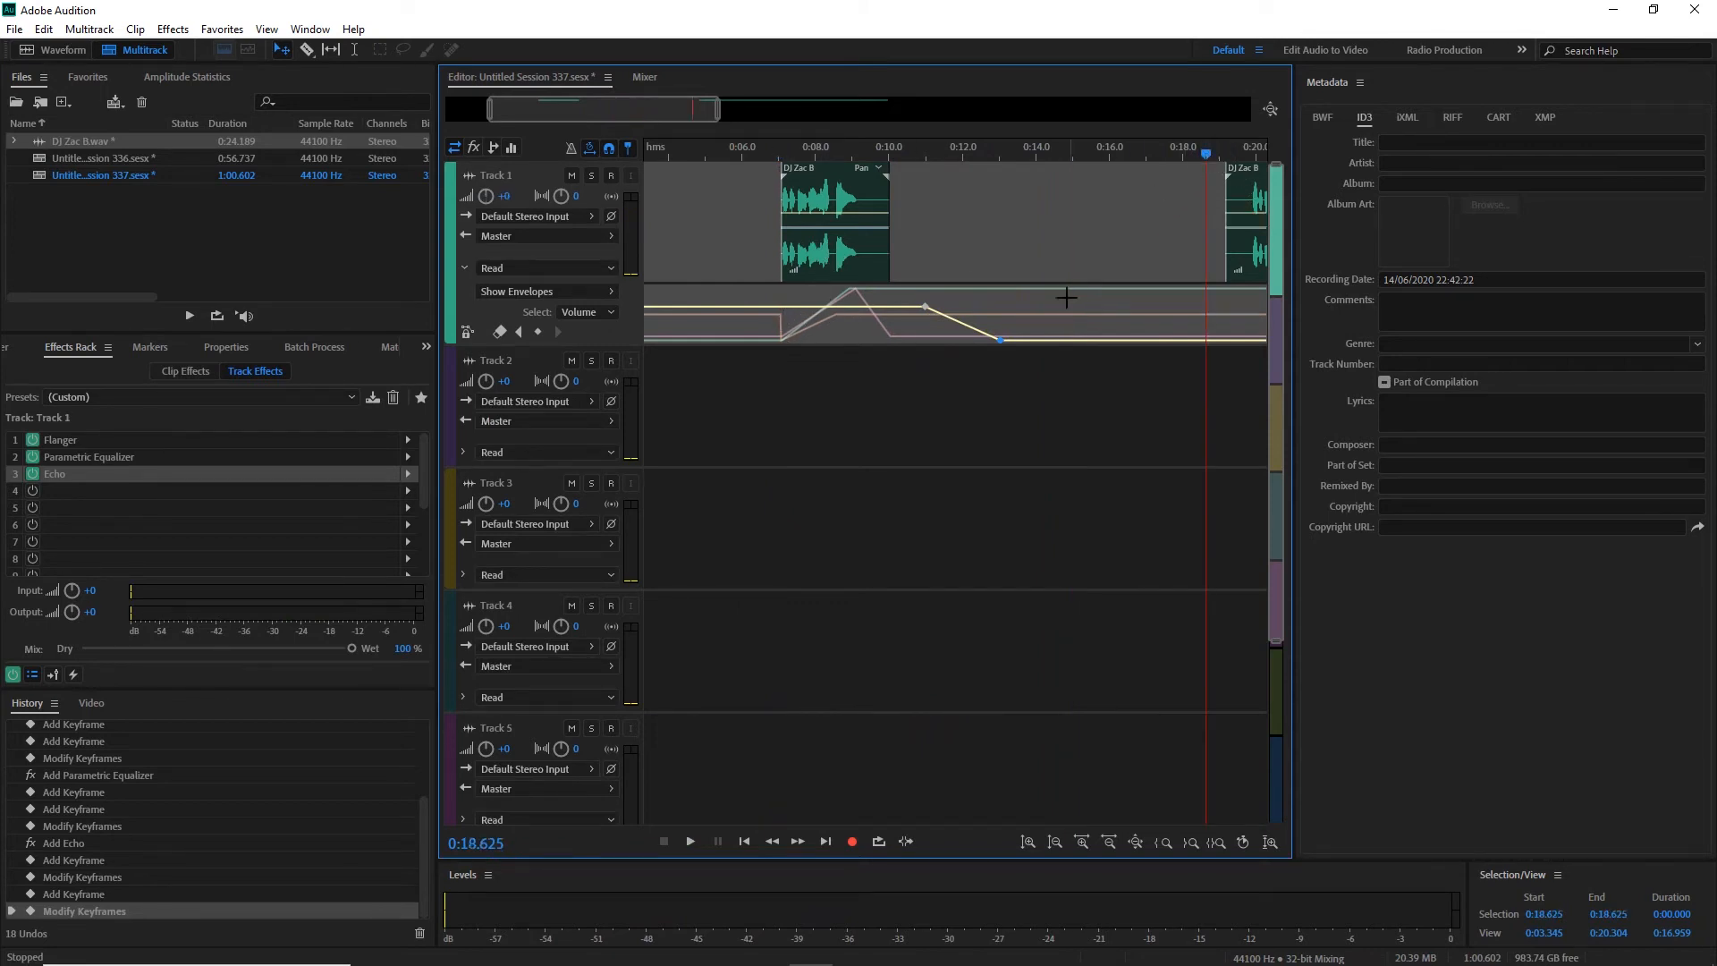
Split Track 1's second clip at 0:22.296, just after its phrase, and move the remainder to start at about 0:26.6.
{"action": "key", "text": "space"}
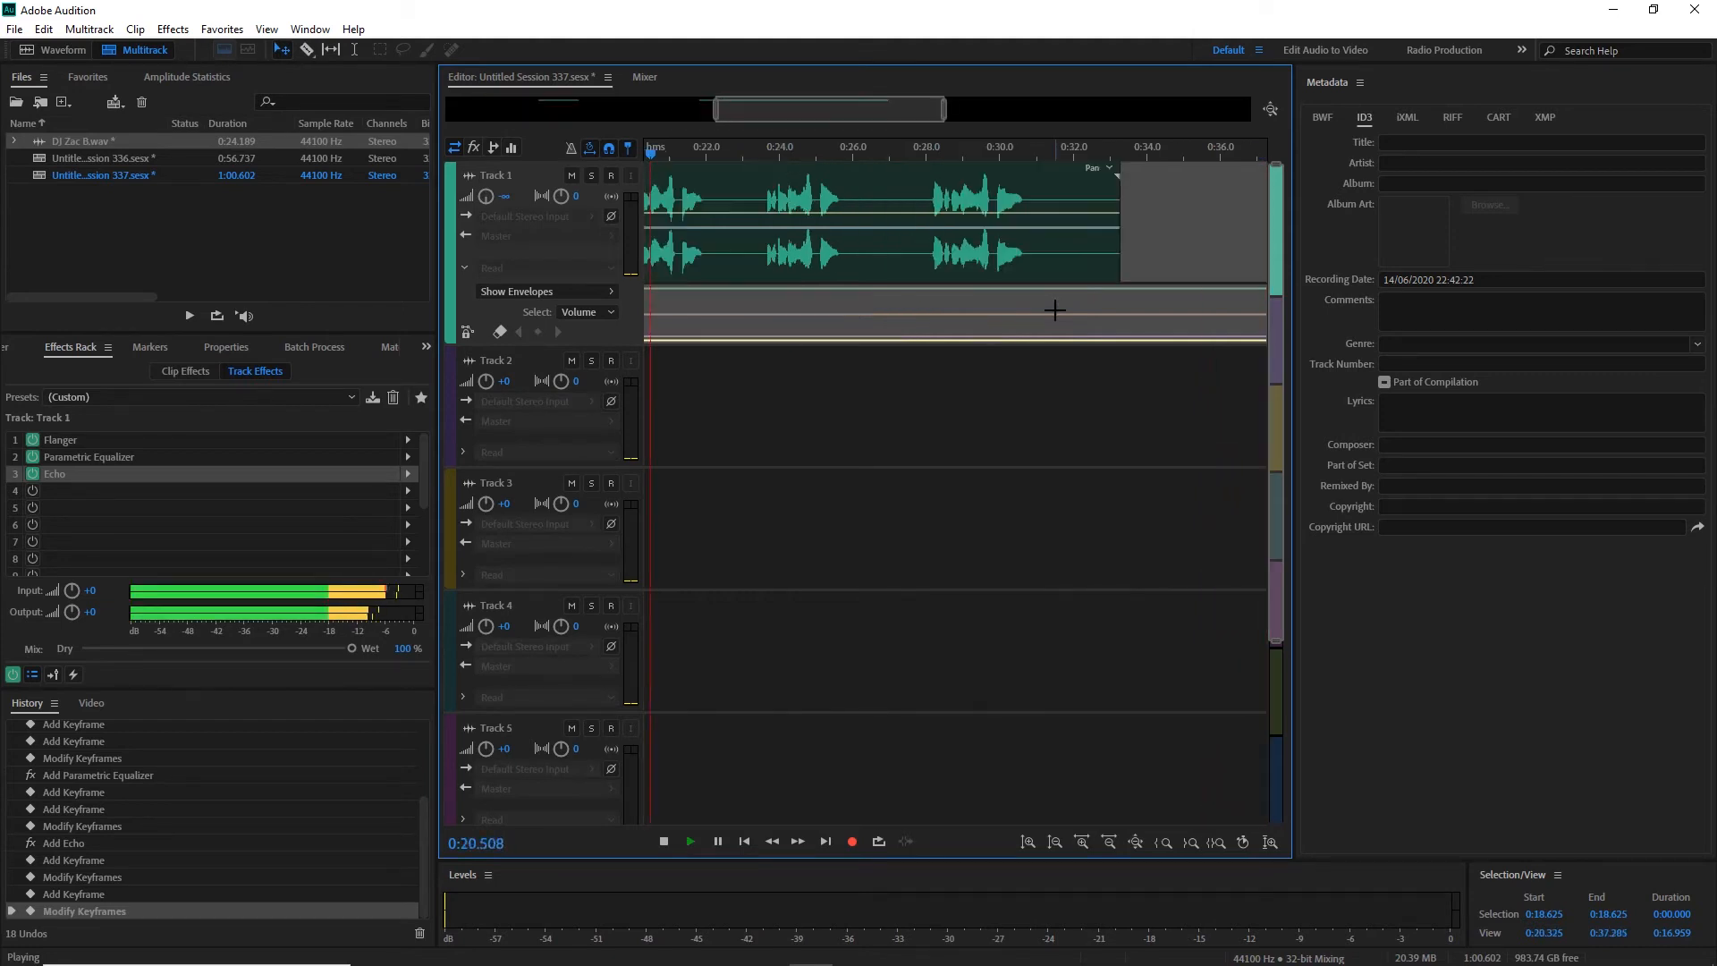
{"action": "key", "text": "space"}
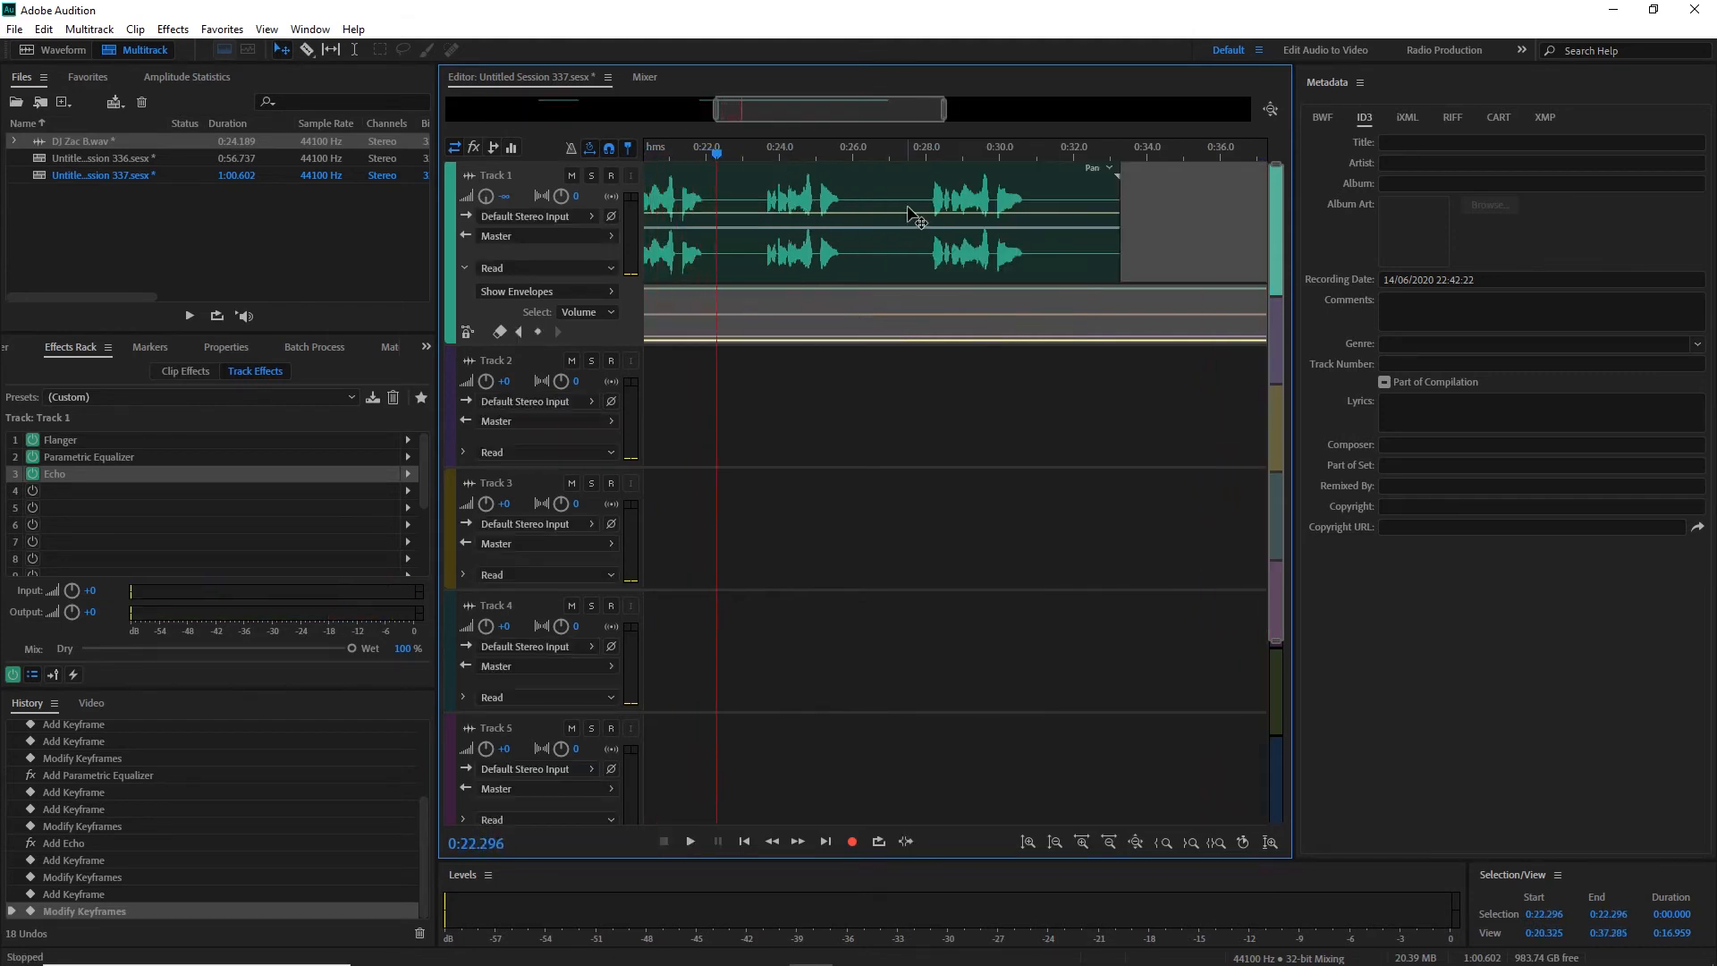
{"action": "left_click", "coordinate": [907, 207]}
{"action": "key", "text": "ctrl+k"}
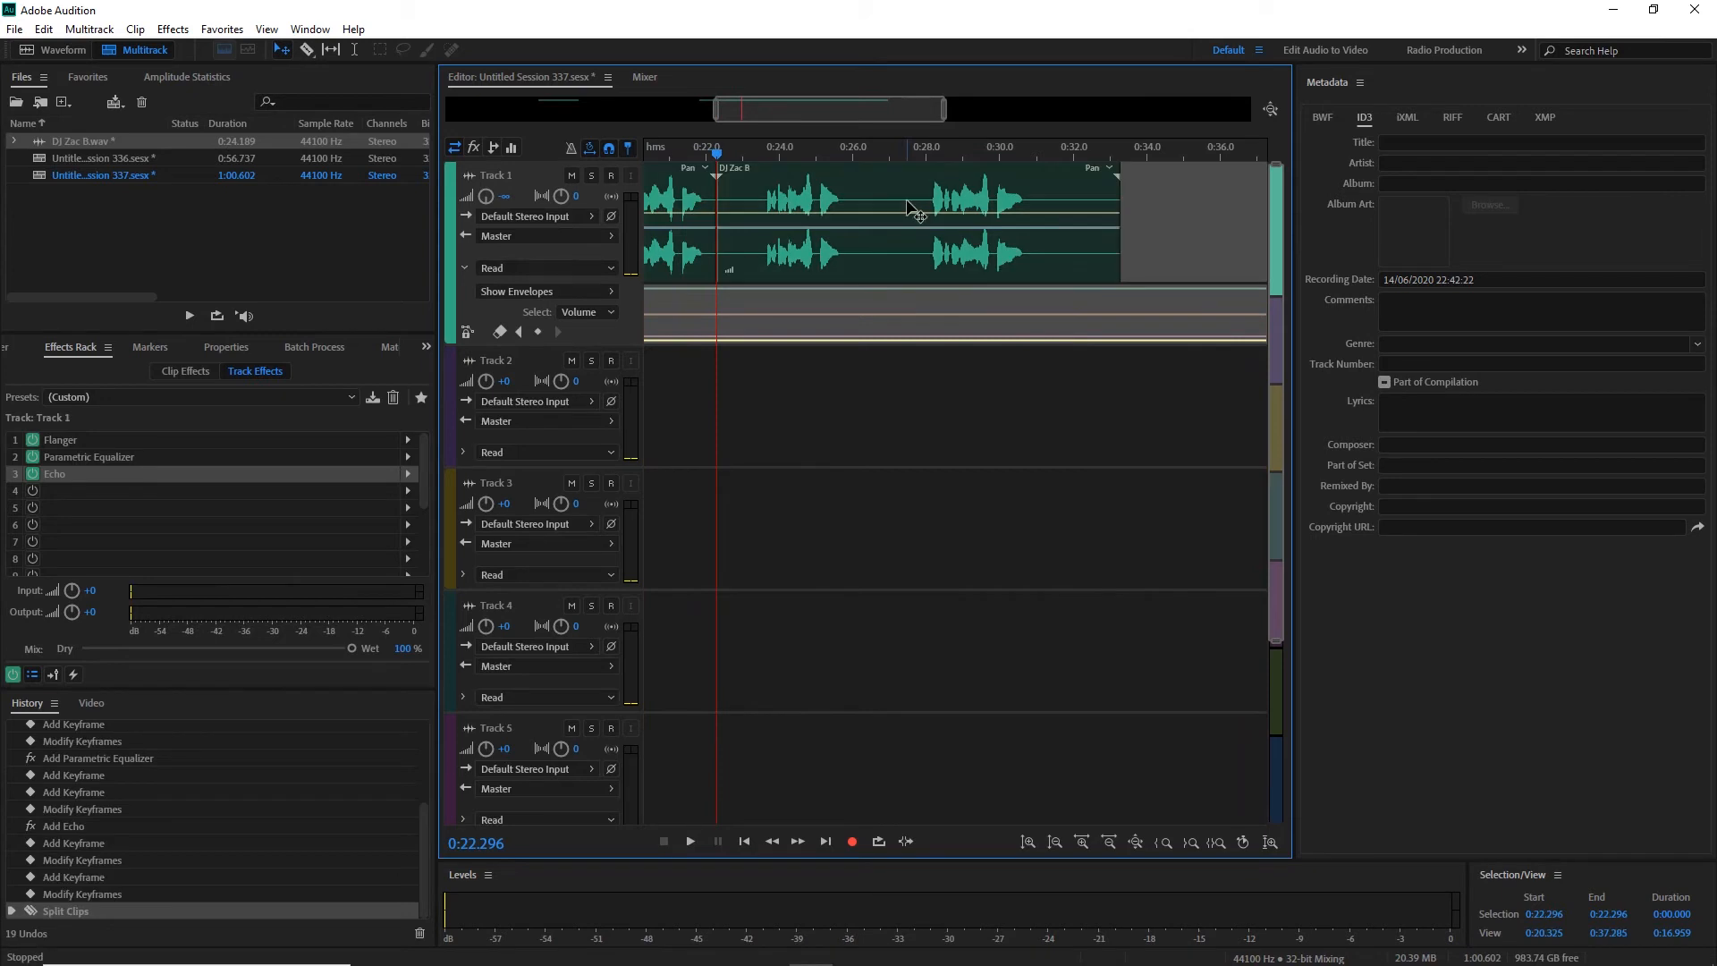
{"action": "left_click_drag", "start_coordinate": [860, 208], "coordinate": [1017, 208]}
{"action": "key", "text": "minus"}
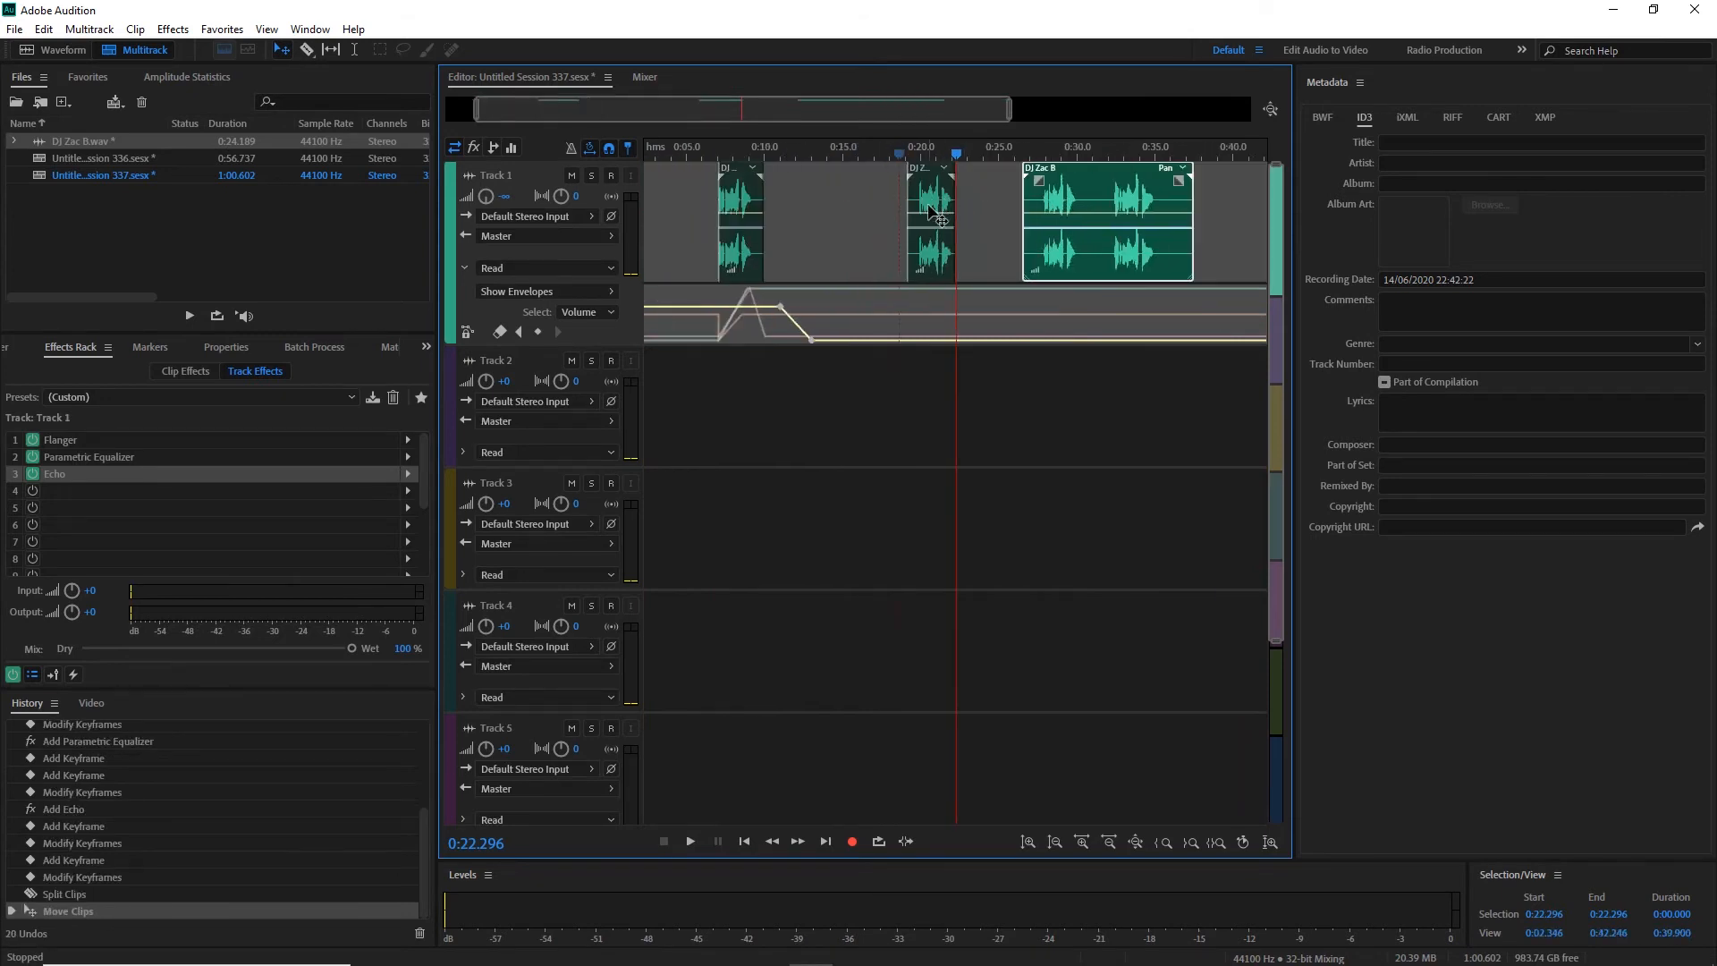
Keyframe Track 1's Volume envelope back up to 0 dB between about 0:18.2 and 0:18.8, and play back both phrases from 0:06.582.
{"action": "left_click", "coordinate": [892, 341]}
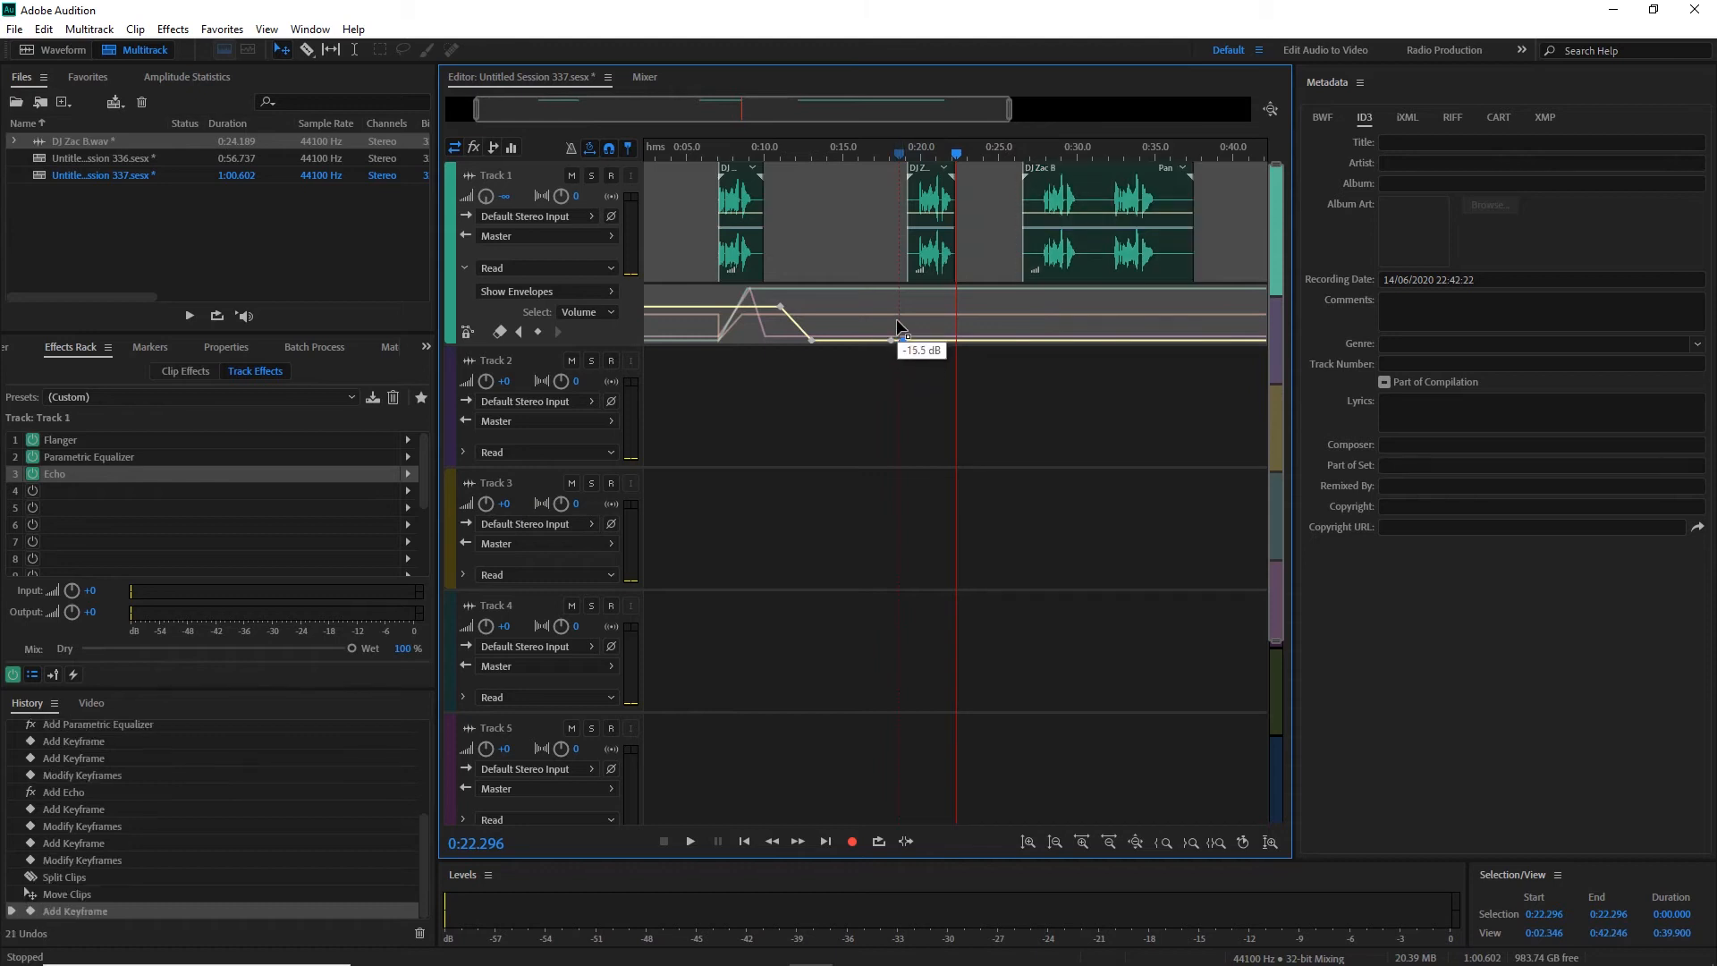
{"action": "left_click_drag", "start_coordinate": [896, 319], "coordinate": [900, 305]}
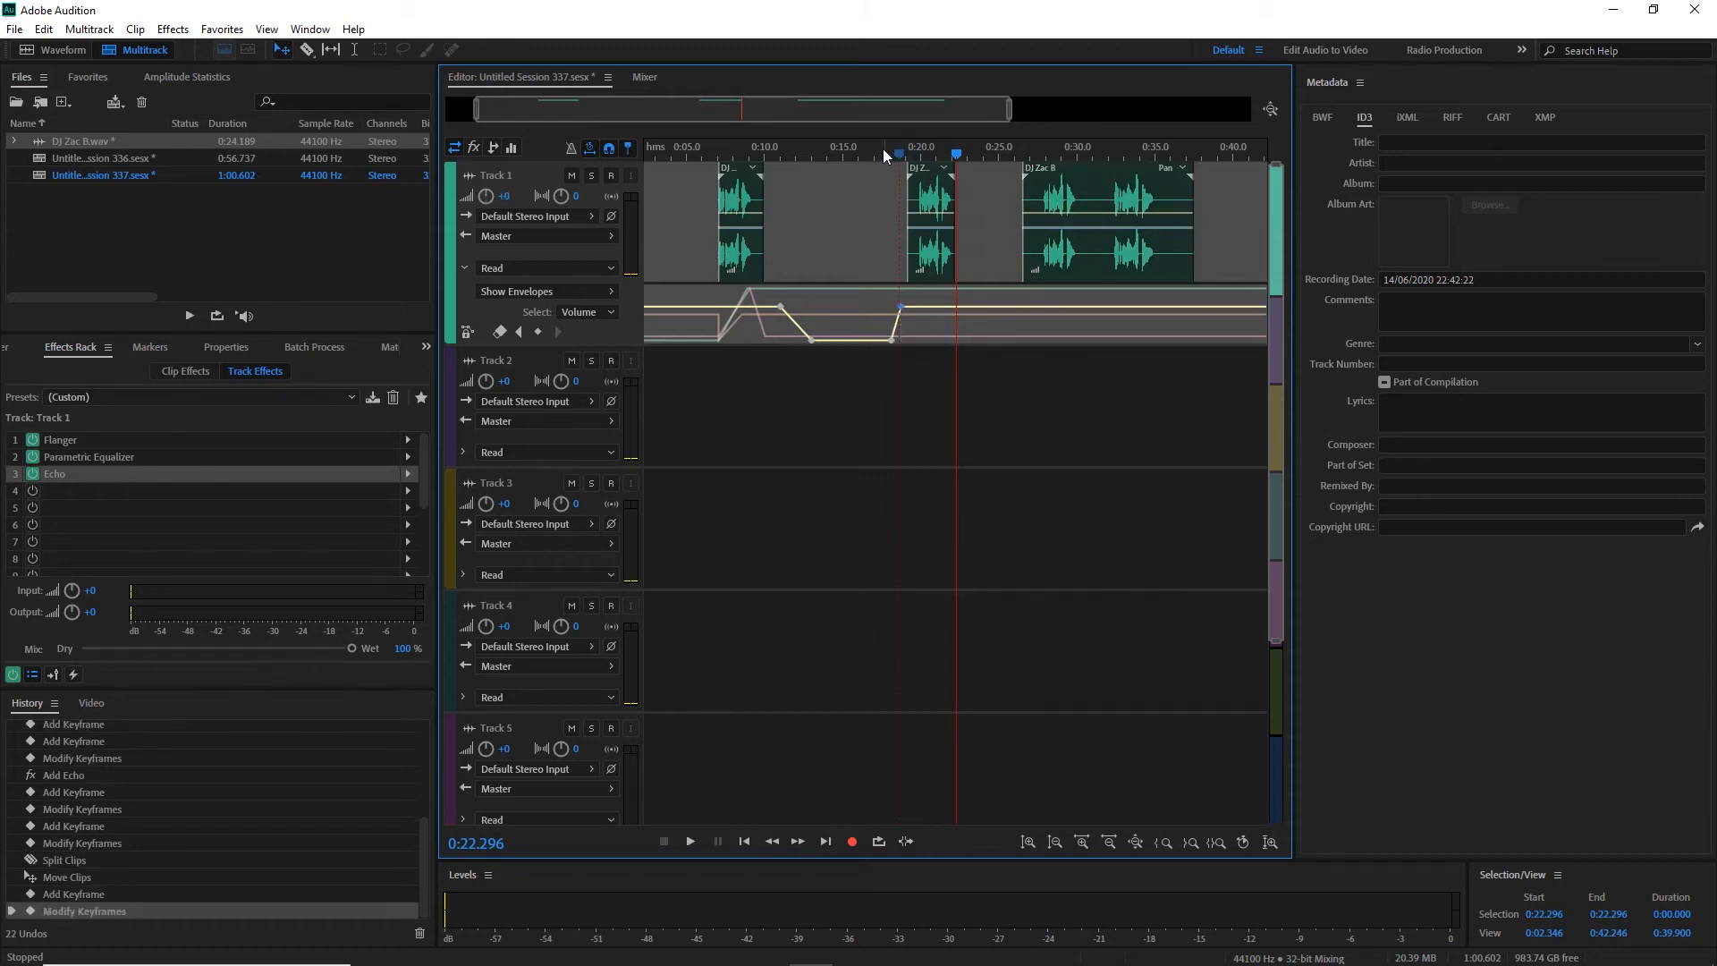
{"action": "left_click", "coordinate": [712, 156]}
{"action": "key", "text": "space"}
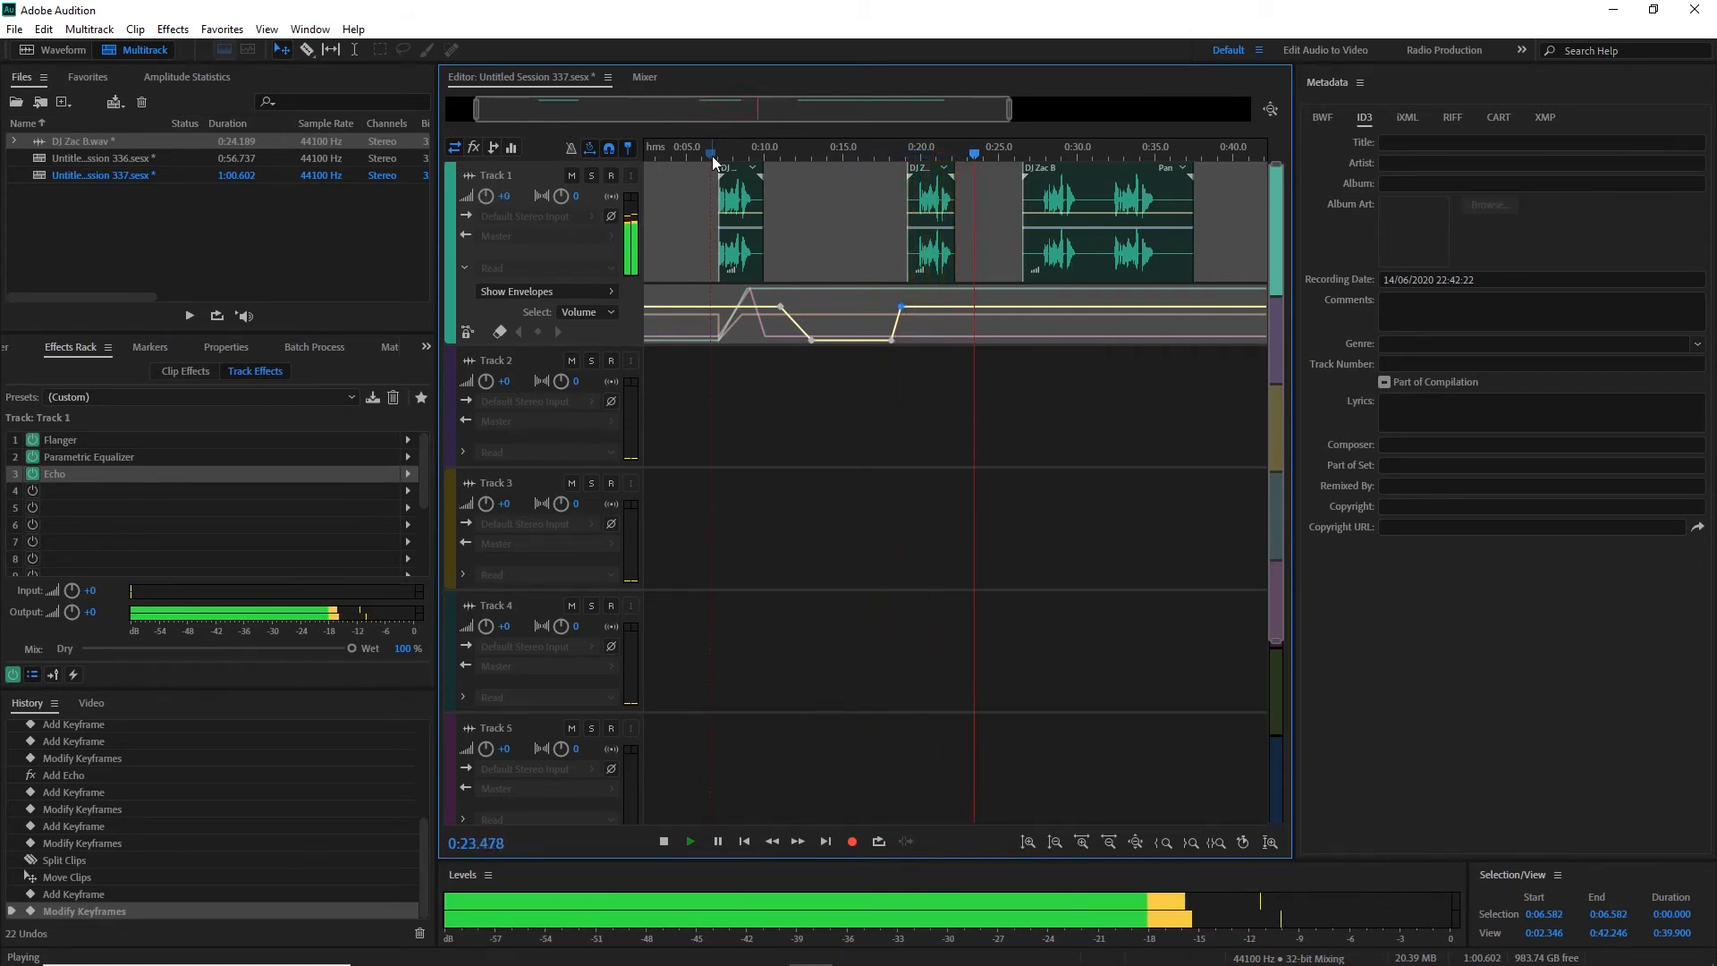
{"action": "key", "text": "space"}
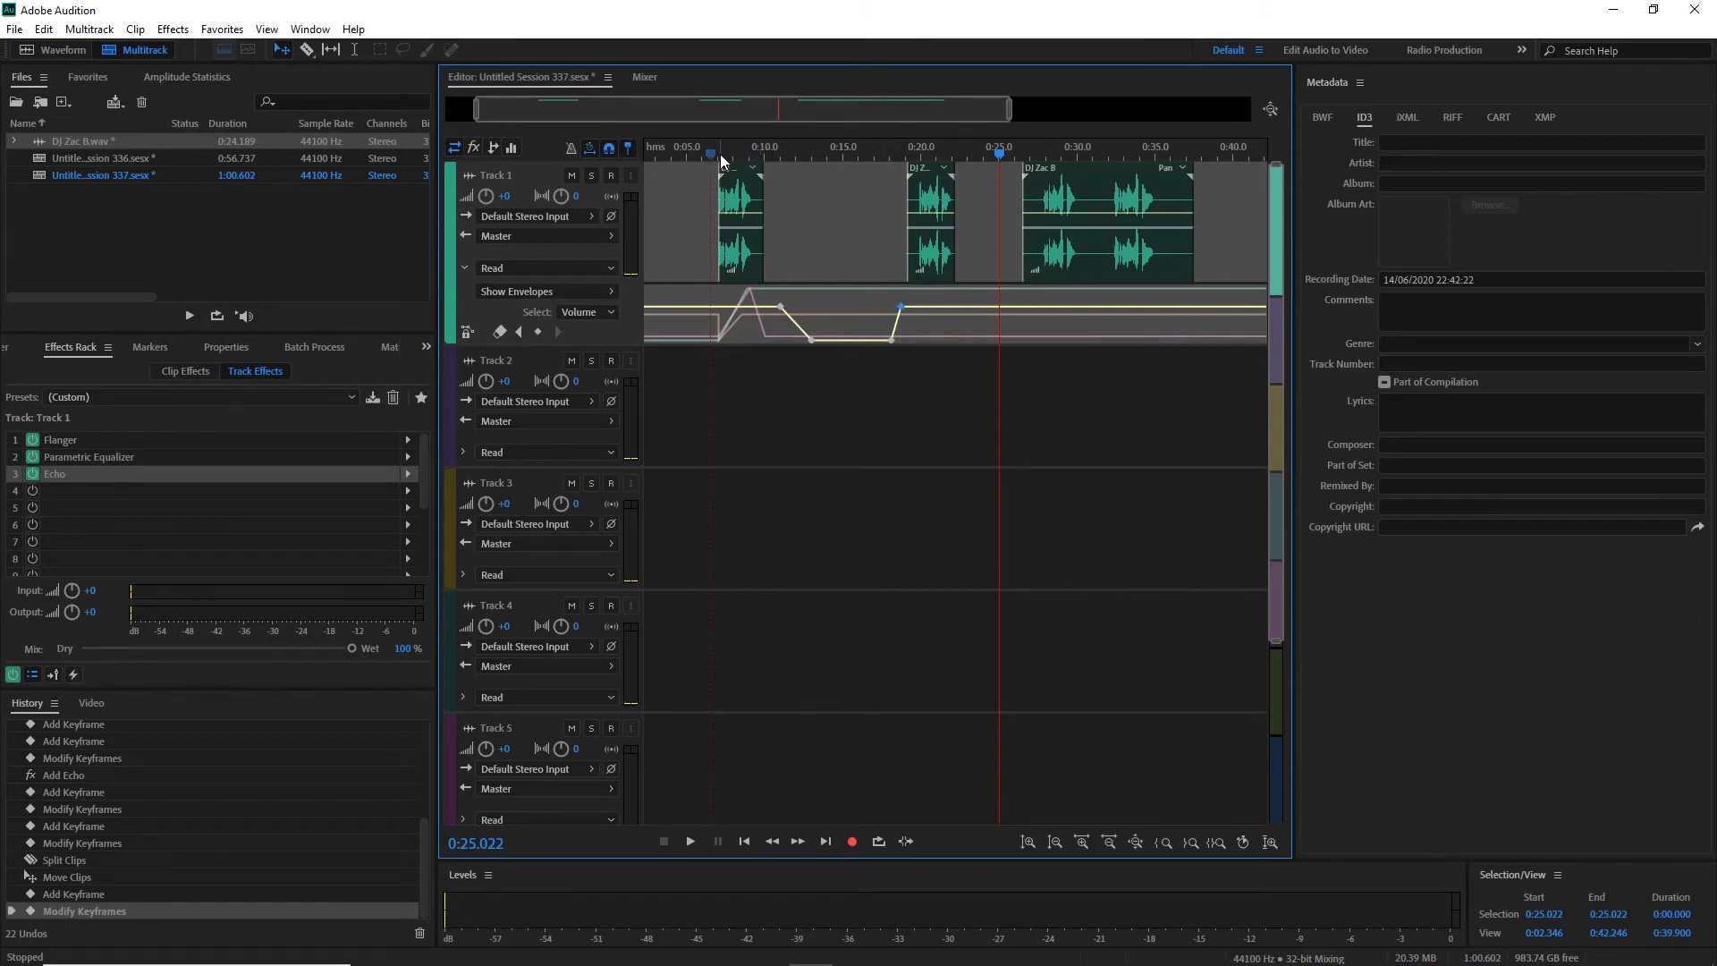
Show Track 1's Echo Level (Left Channel) envelope and keyframe it to fade from about 0:11.2 down to 0% at about 0:14.5.
{"action": "scroll", "coordinate": [721, 153], "scroll_direction": "down", "scroll_amount": 2}
{"action": "scroll", "coordinate": [722, 156], "scroll_direction": "up", "scroll_amount": 2}
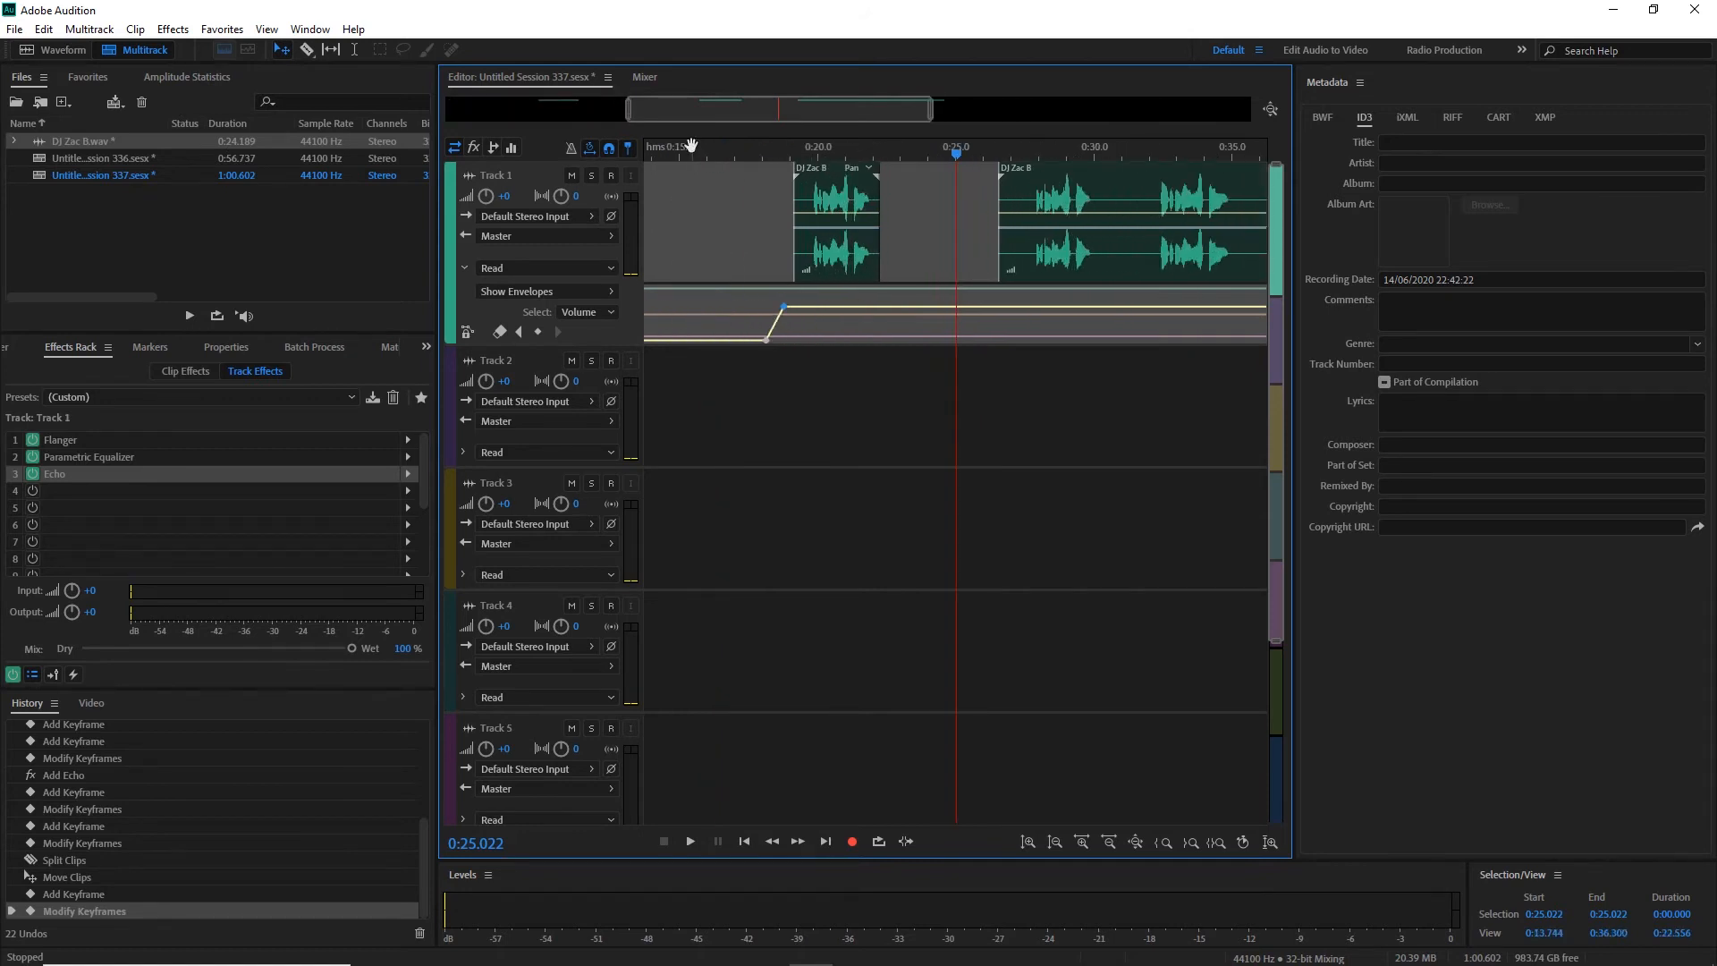
{"action": "left_click_drag", "start_coordinate": [660, 159], "coordinate": [847, 148]}
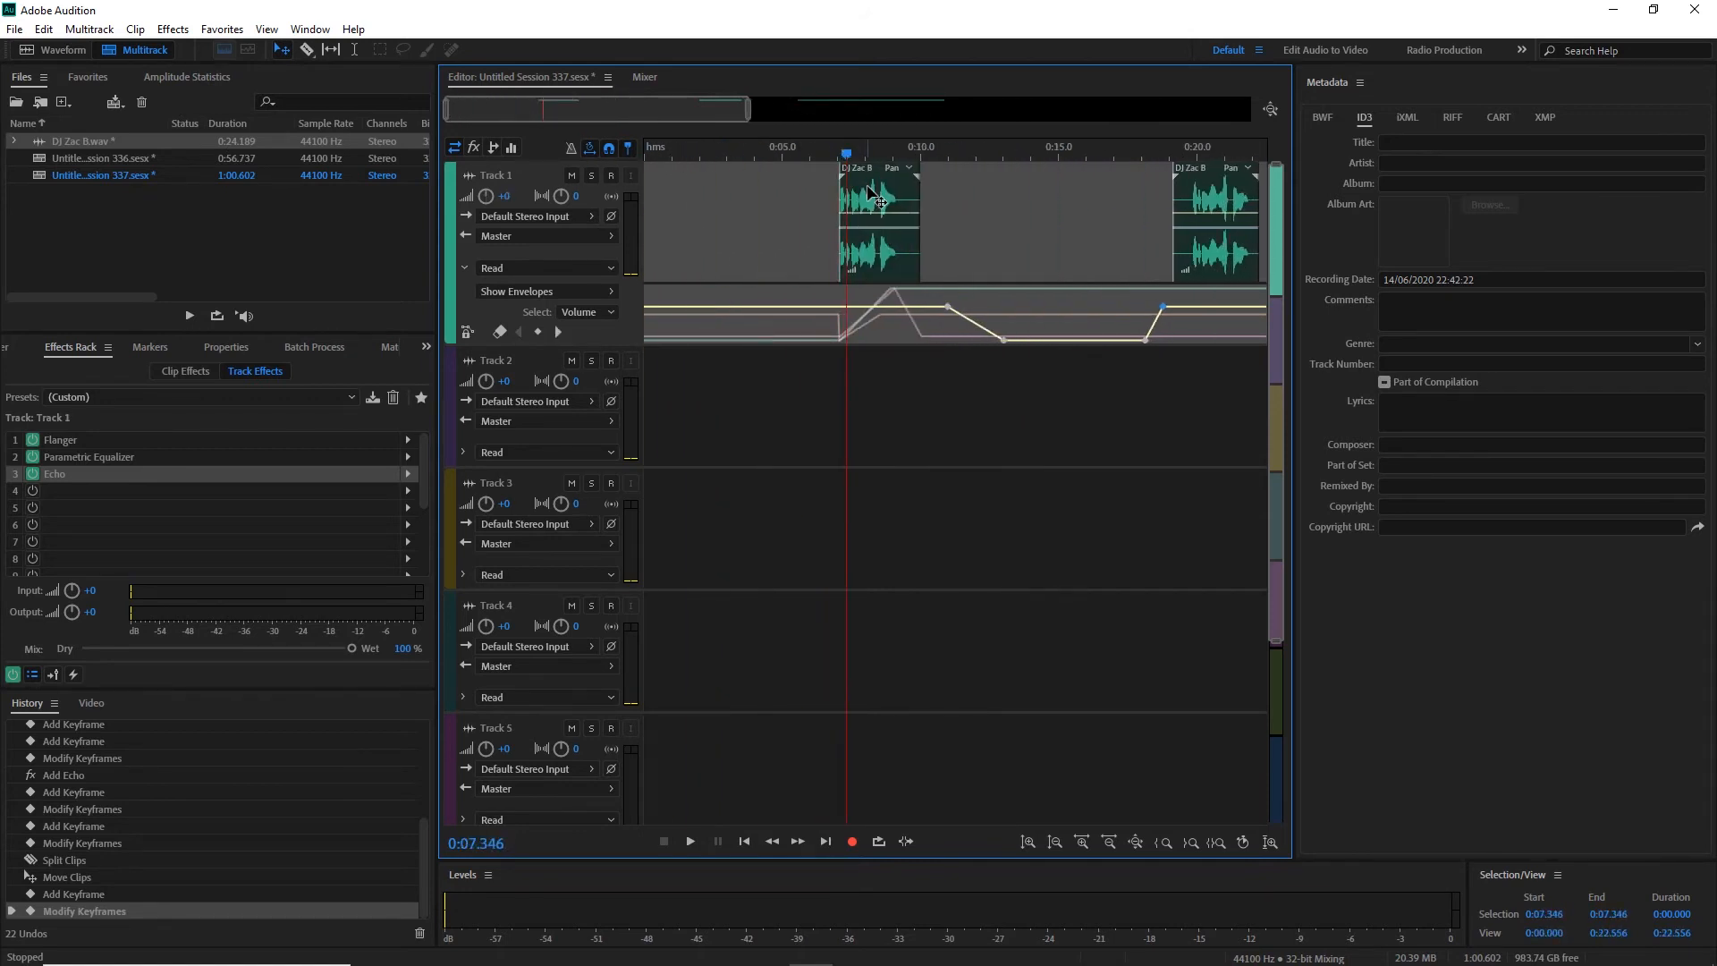
{"action": "left_click", "coordinate": [871, 195]}
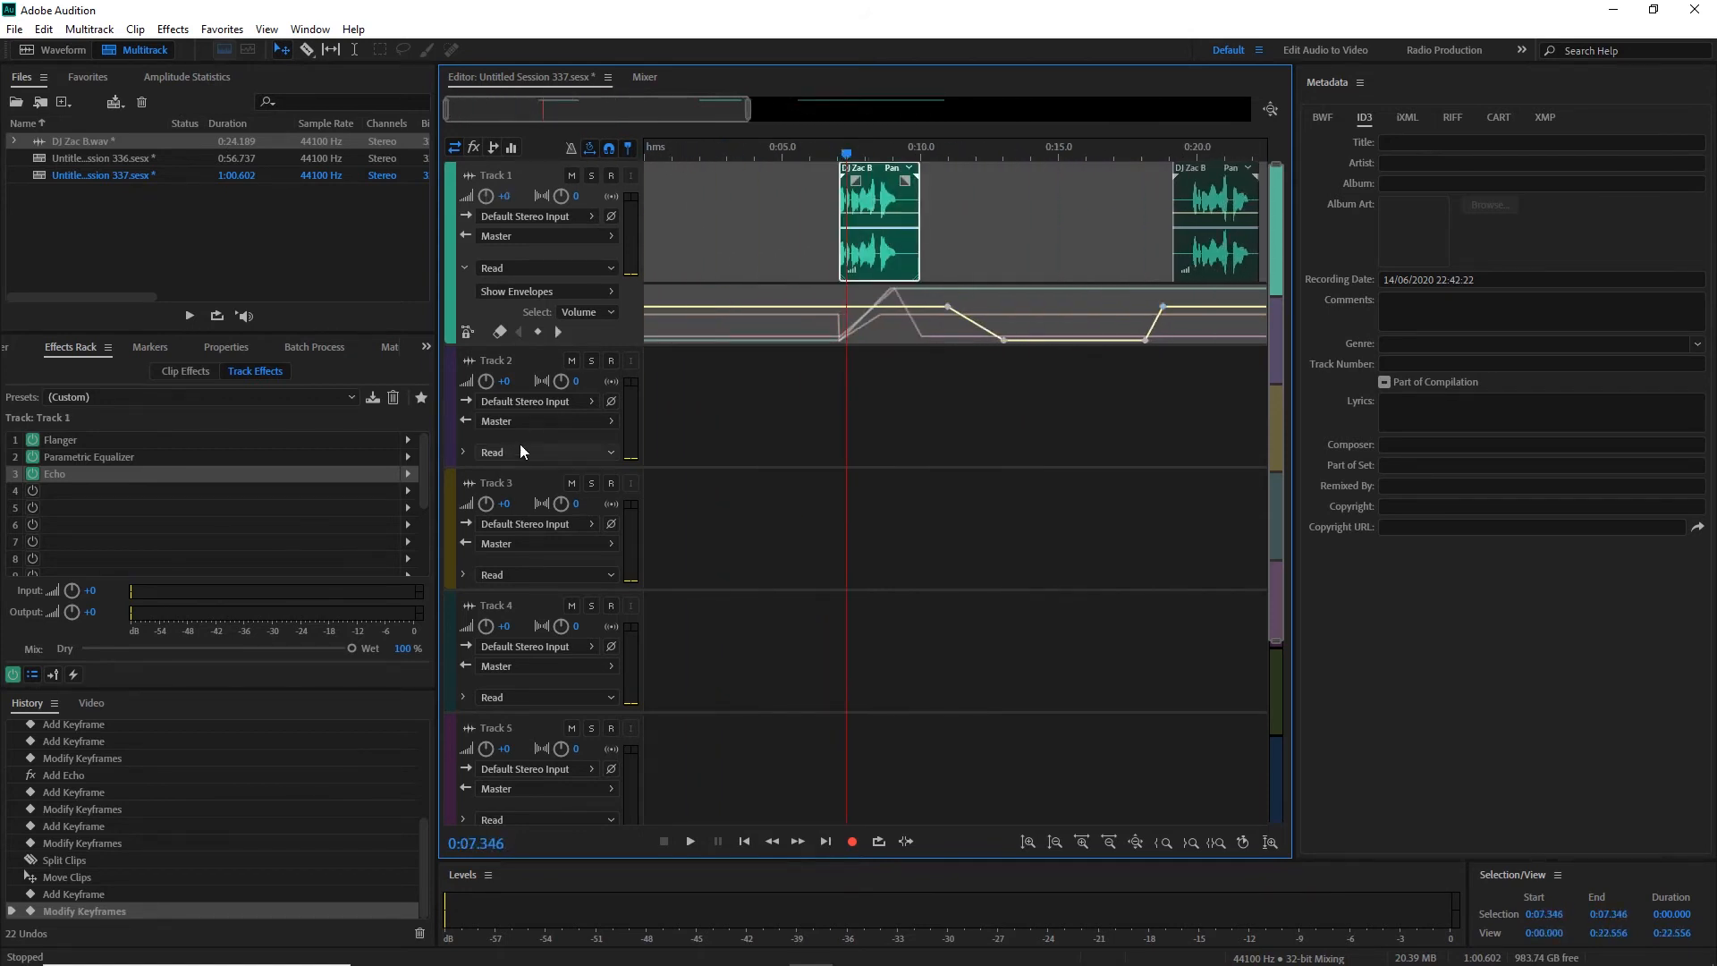
{"action": "left_click", "coordinate": [608, 291]}
{"action": "mouse_move", "coordinate": [677, 504]}
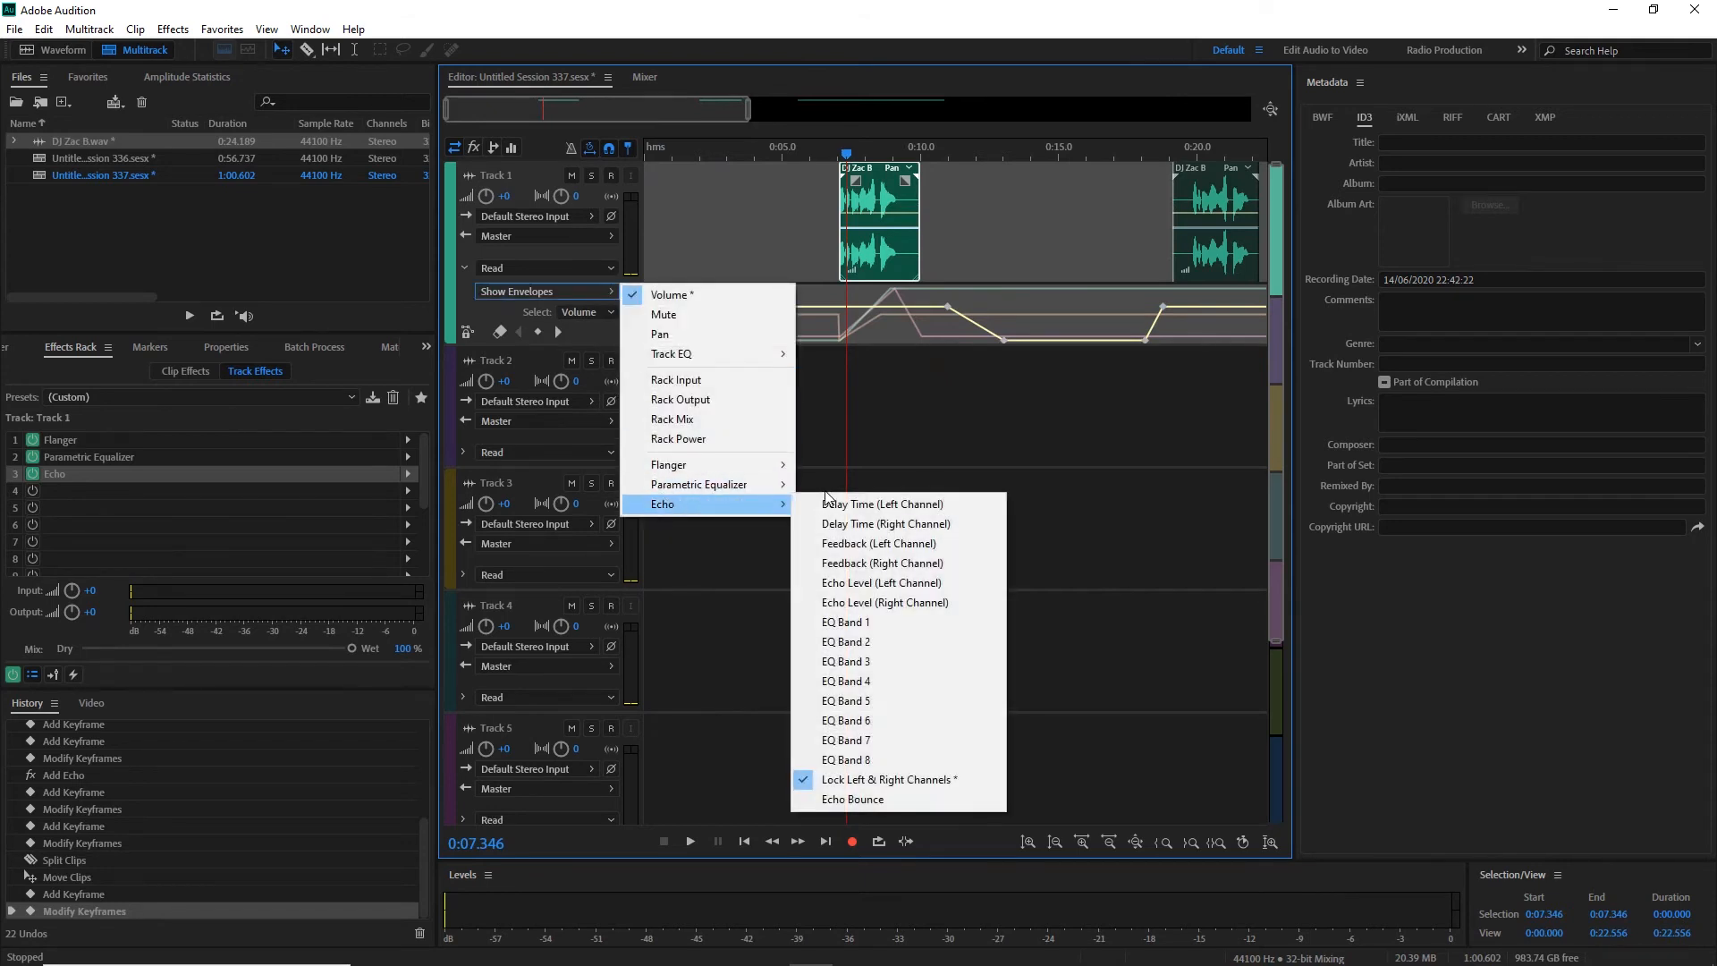
{"action": "left_click", "coordinate": [901, 583]}
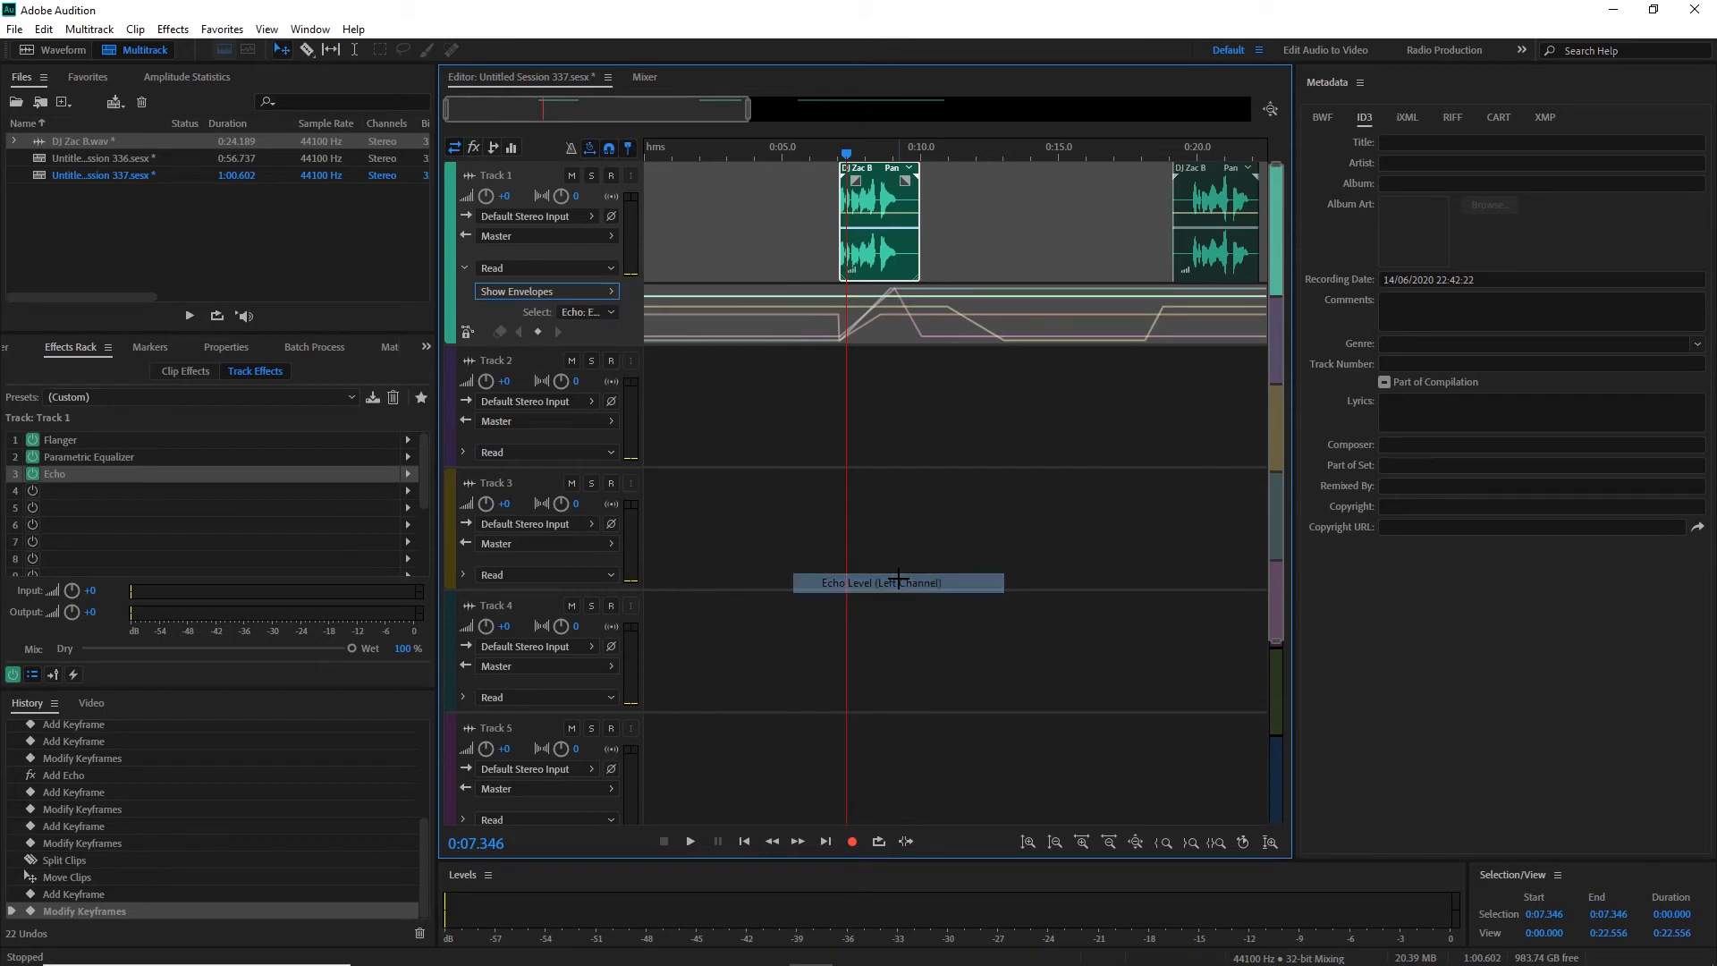
{"action": "left_click", "coordinate": [952, 295]}
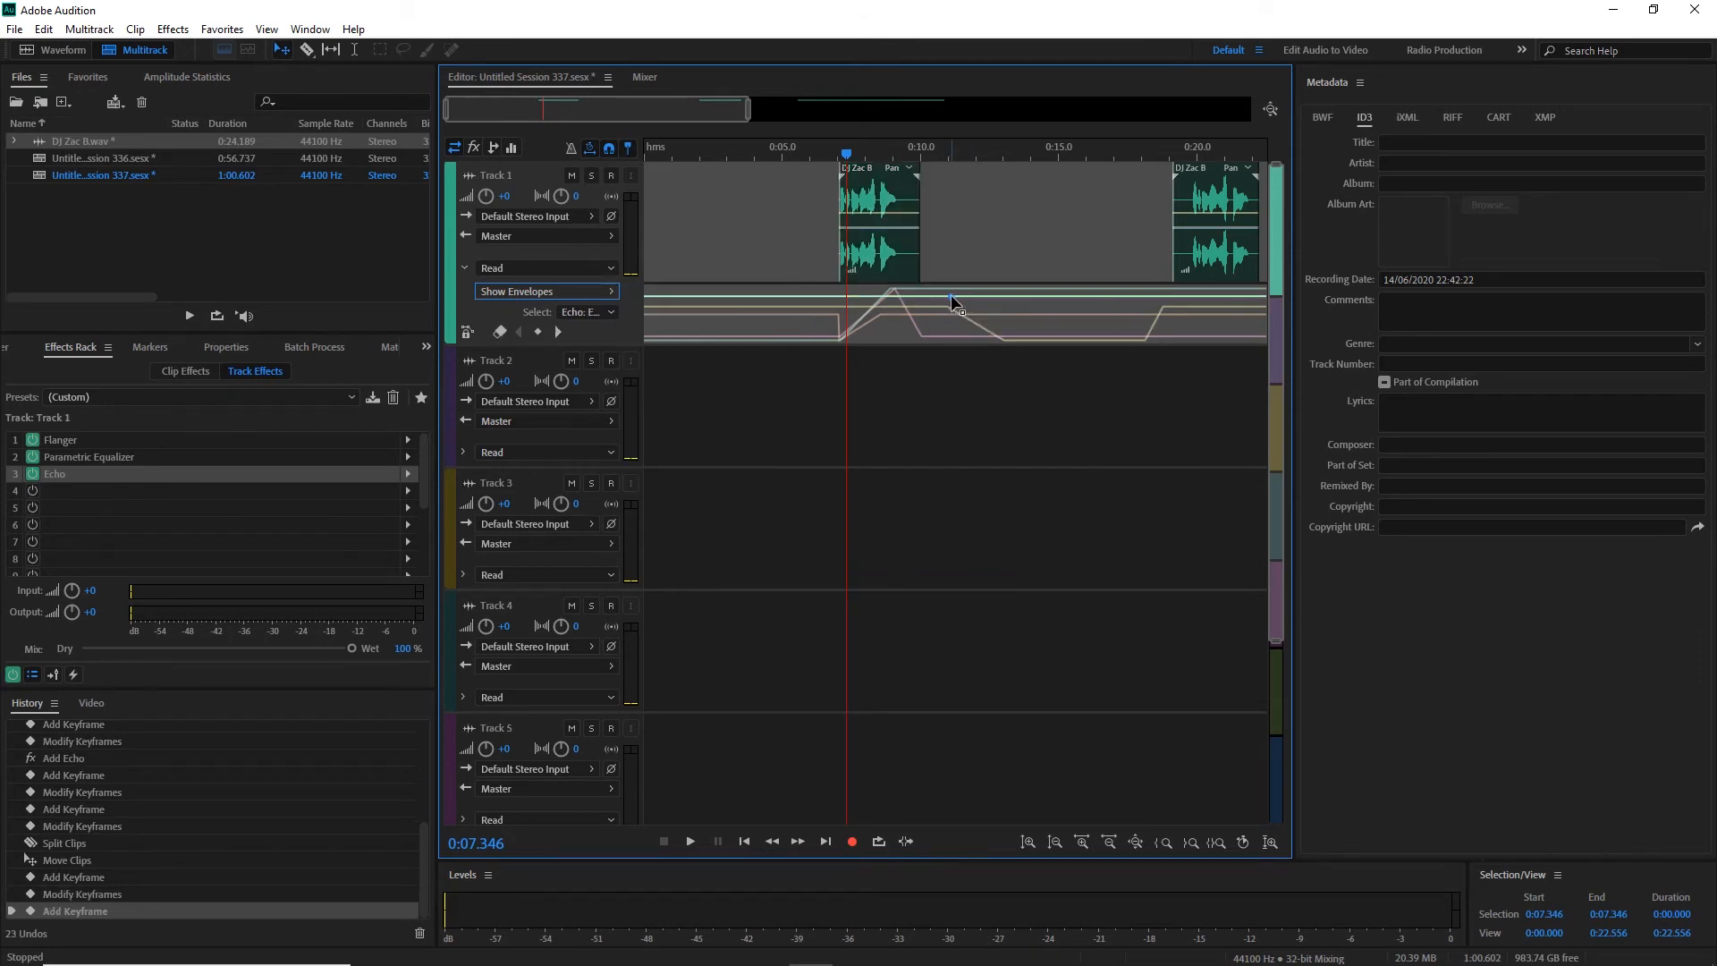
{"action": "left_click", "coordinate": [1071, 302]}
{"action": "left_click_drag", "start_coordinate": [1071, 302], "coordinate": [1047, 351]}
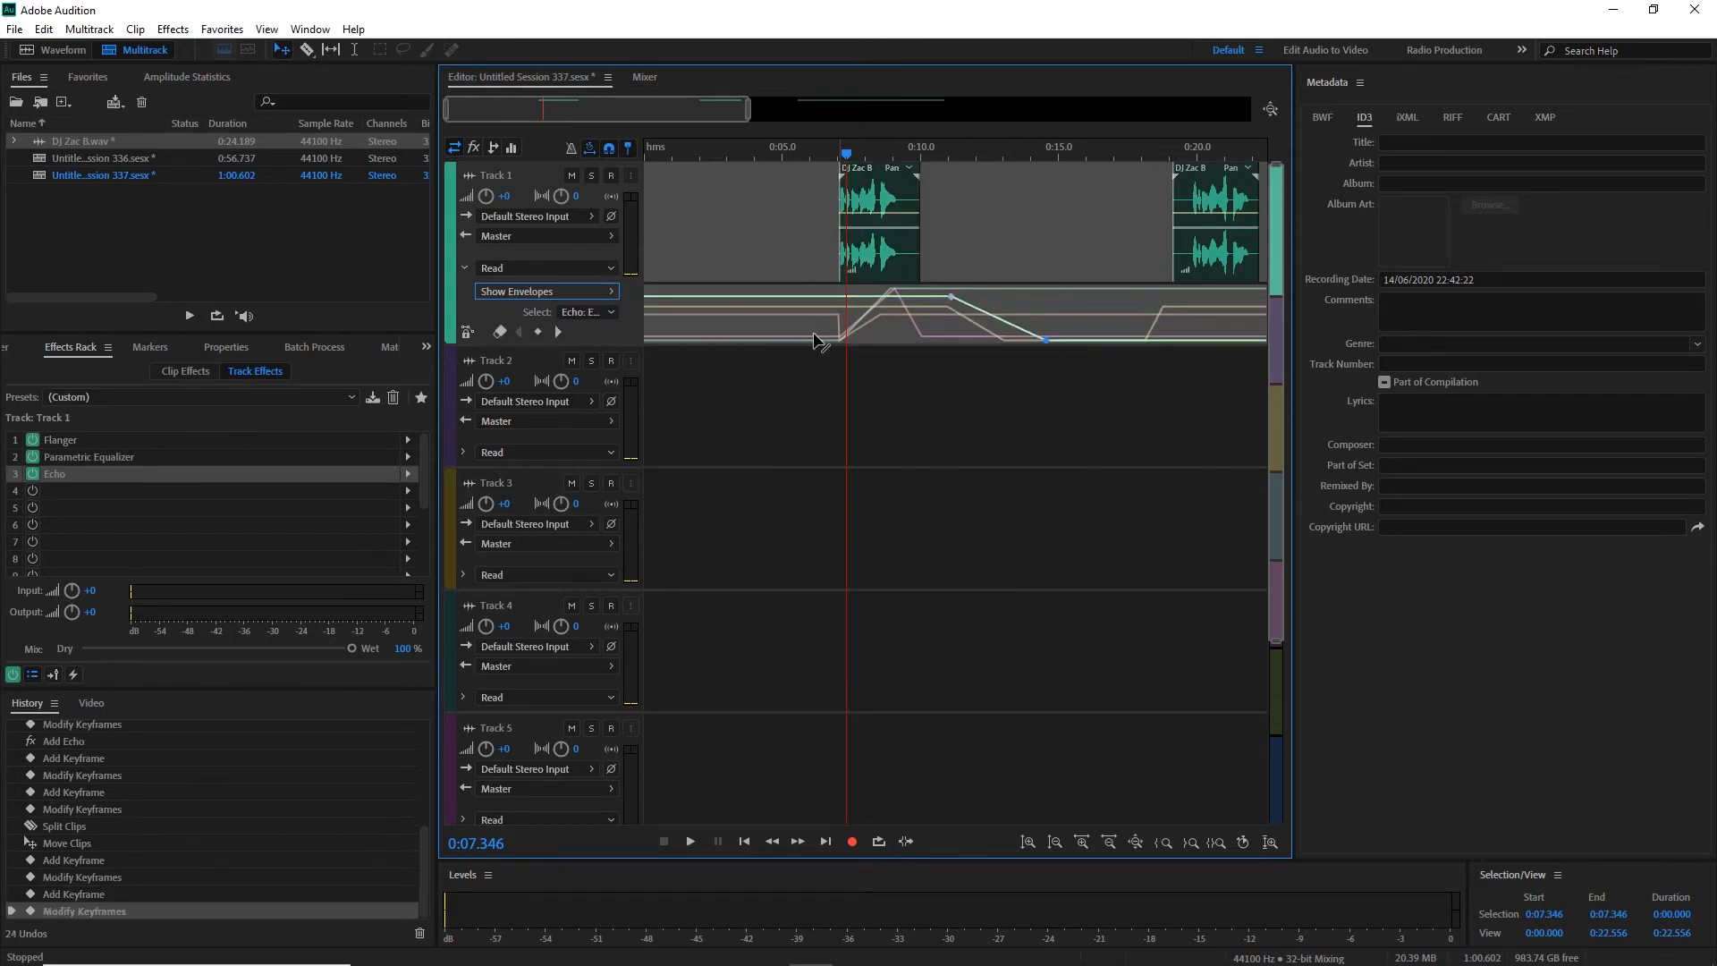
Show Track 1's Echo Level (Right Channel) envelope and keyframe the same fade to 0% from about 0:11.2 to 0:14.5.
{"action": "left_click", "coordinate": [612, 293]}
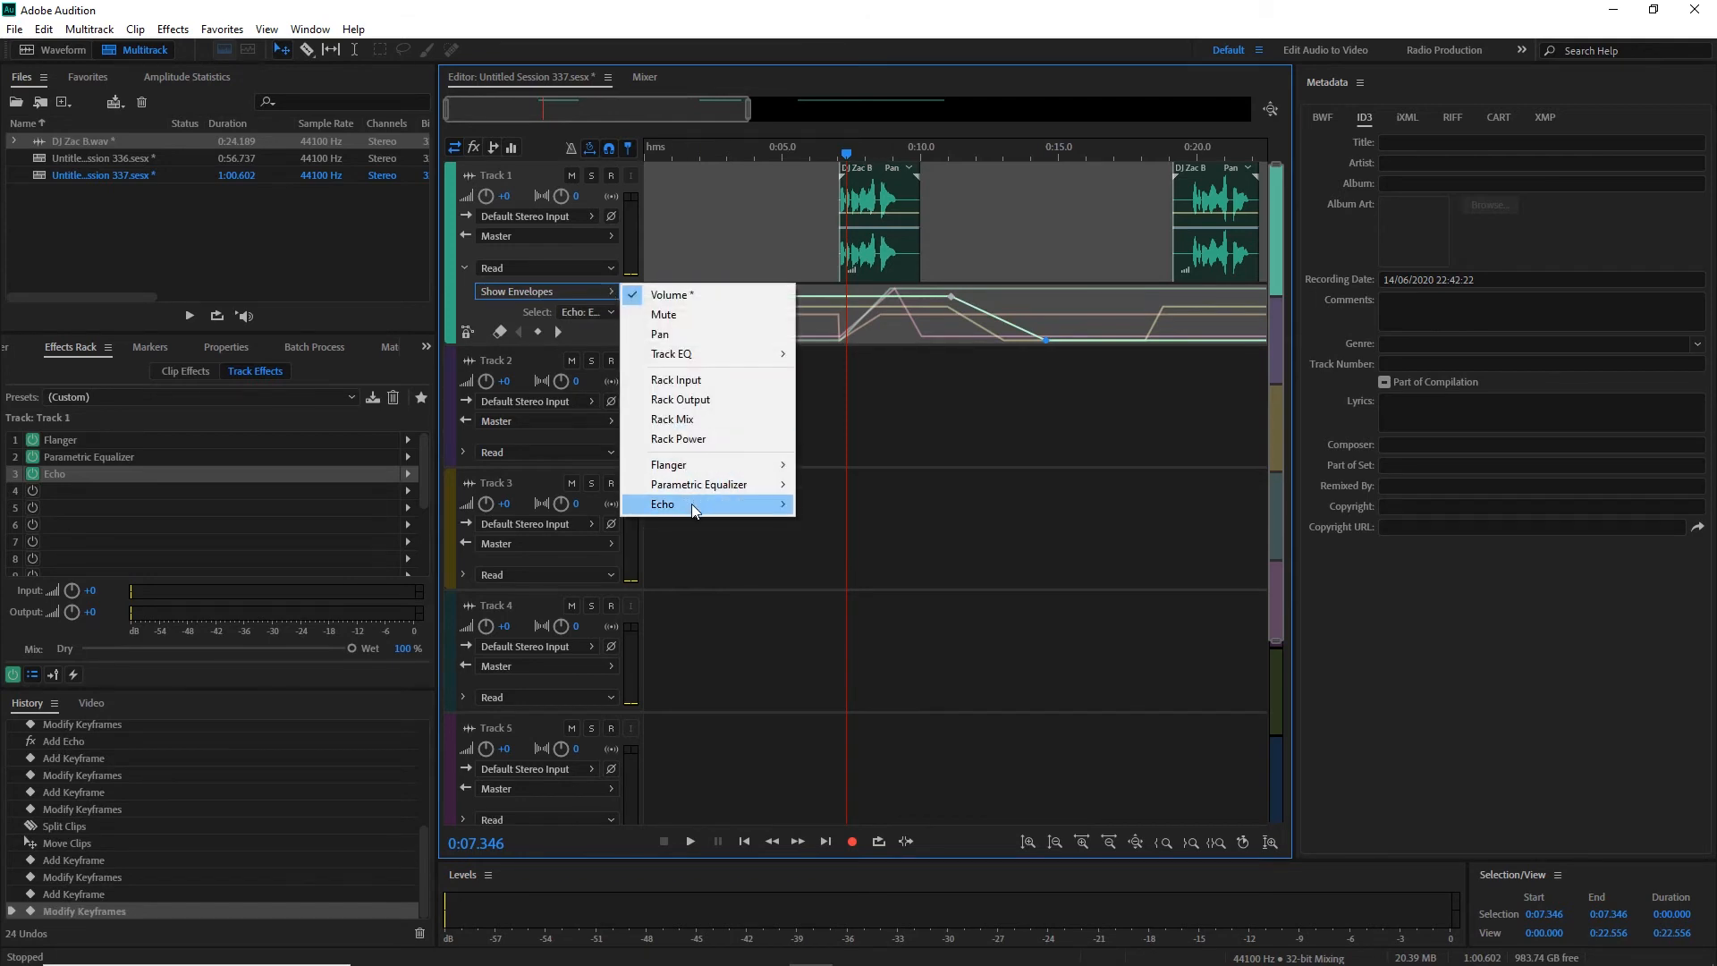
{"action": "mouse_move", "coordinate": [680, 504]}
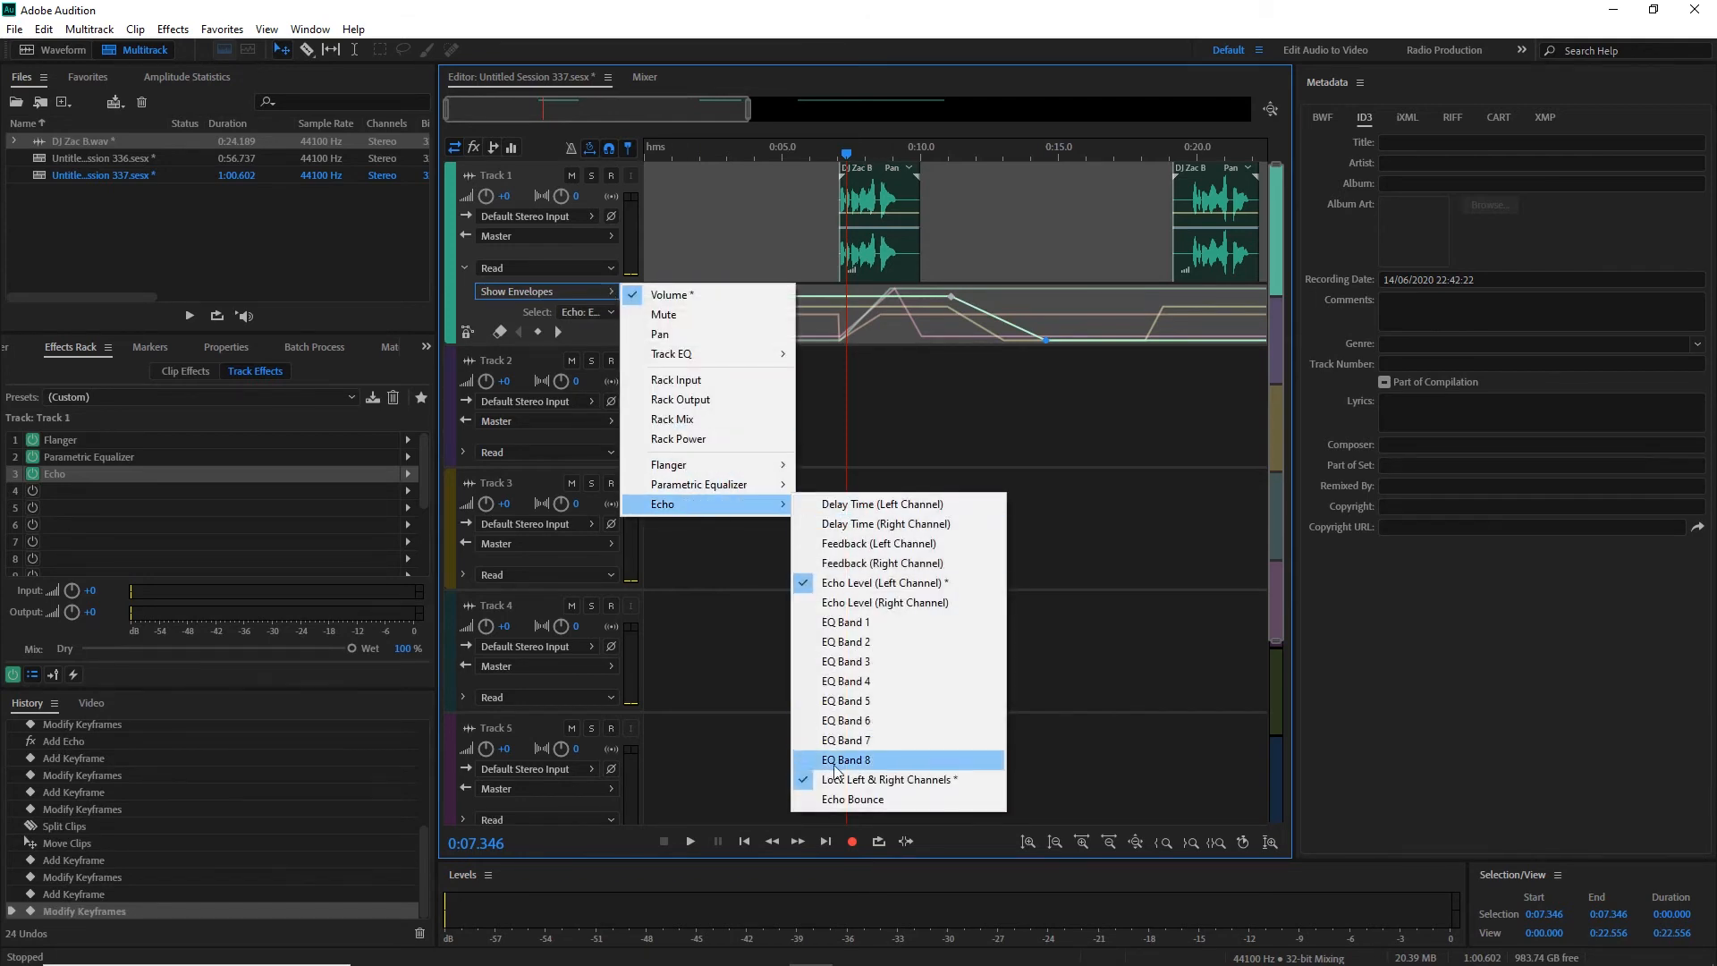
{"action": "left_click", "coordinate": [890, 603]}
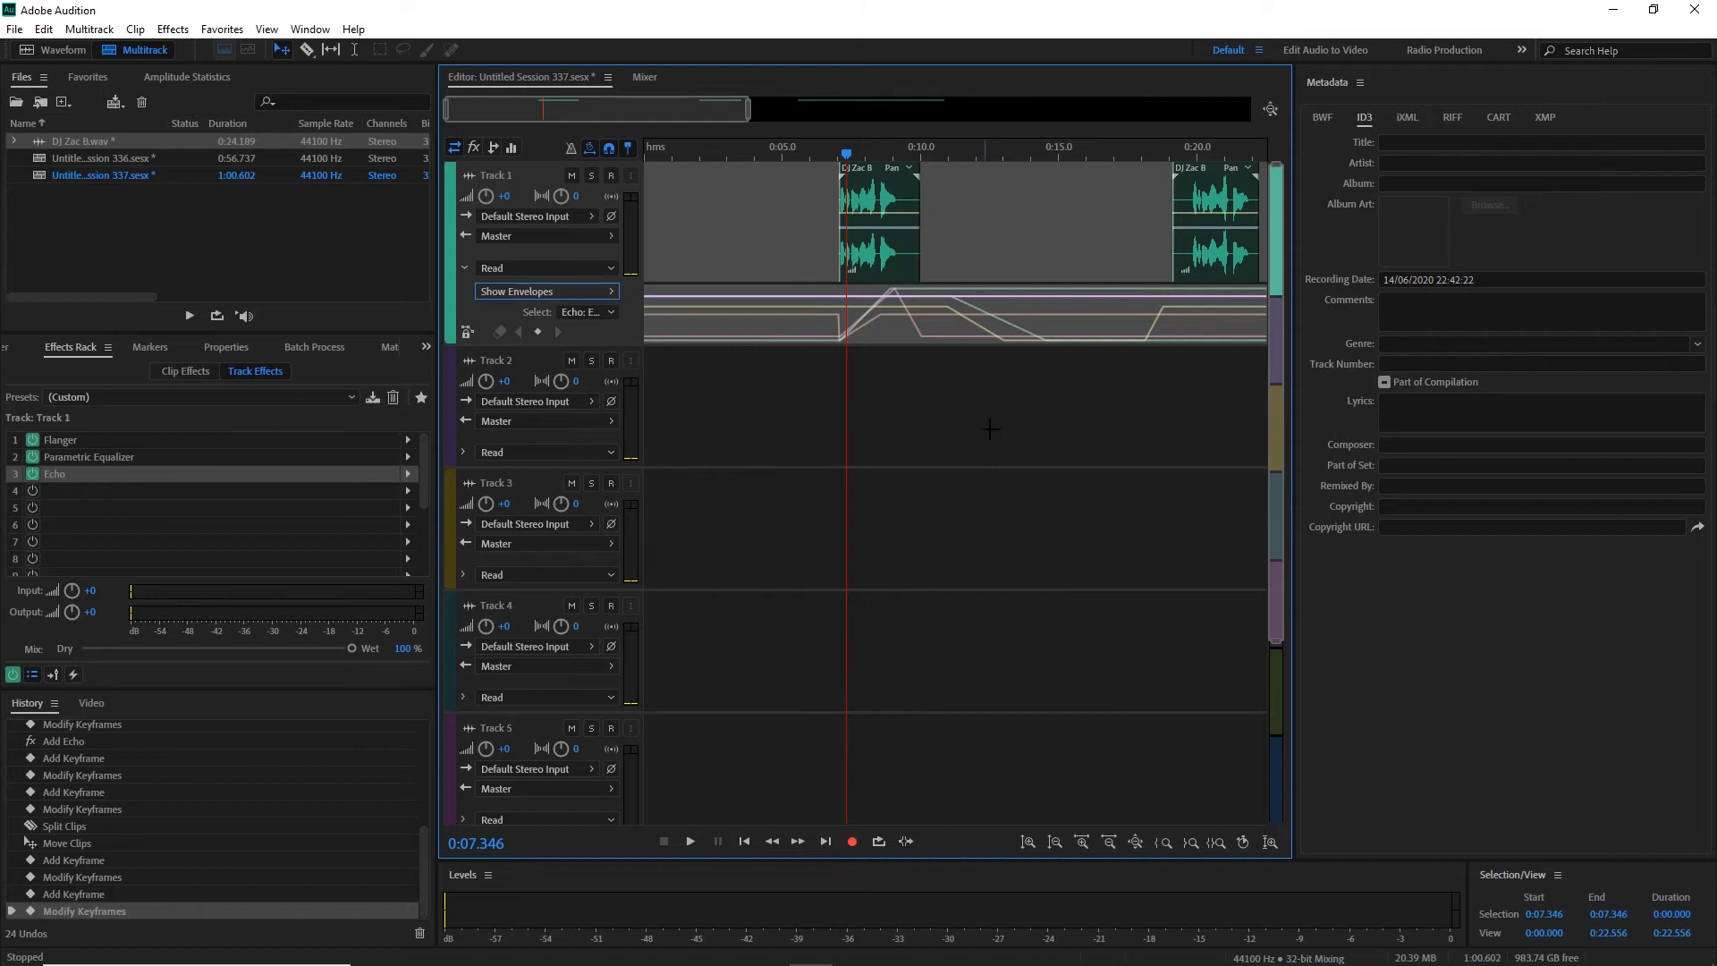
{"action": "left_click", "coordinate": [954, 296]}
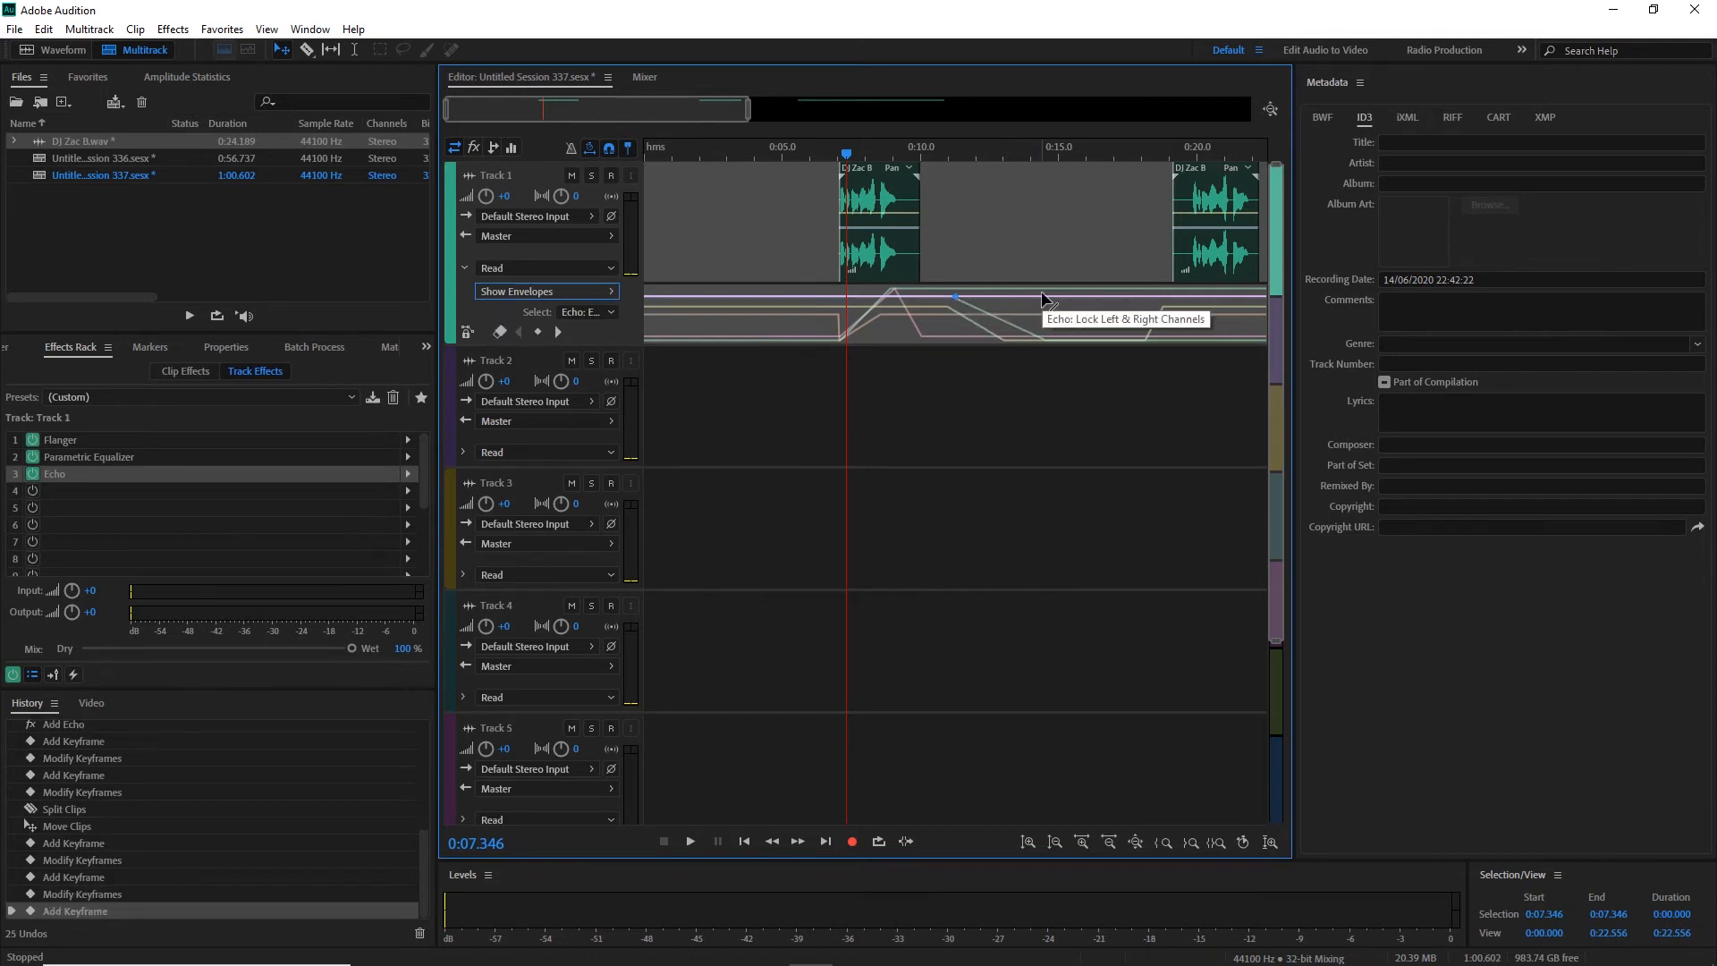
{"action": "left_click_drag", "start_coordinate": [1056, 299], "coordinate": [1045, 340]}
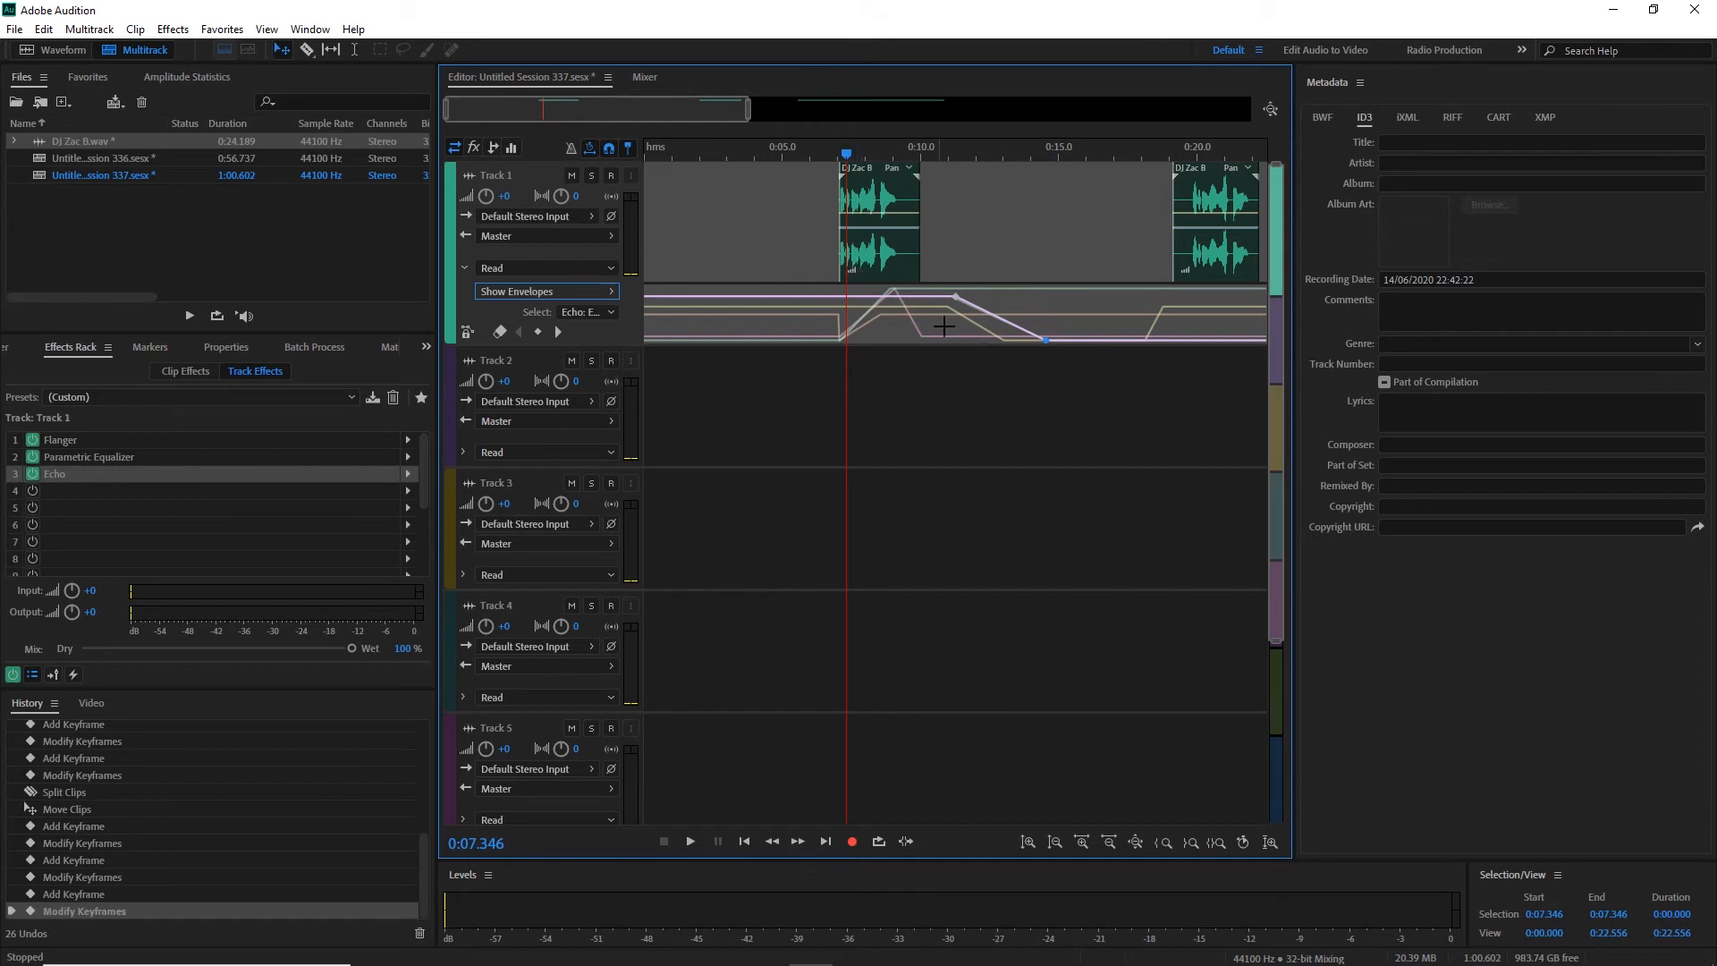
Delete the two lowest Volume keyframes at about 0:13 and 0:18 on Track 1, and return the playhead to 0:06.440.
{"action": "left_click", "coordinate": [1004, 341]}
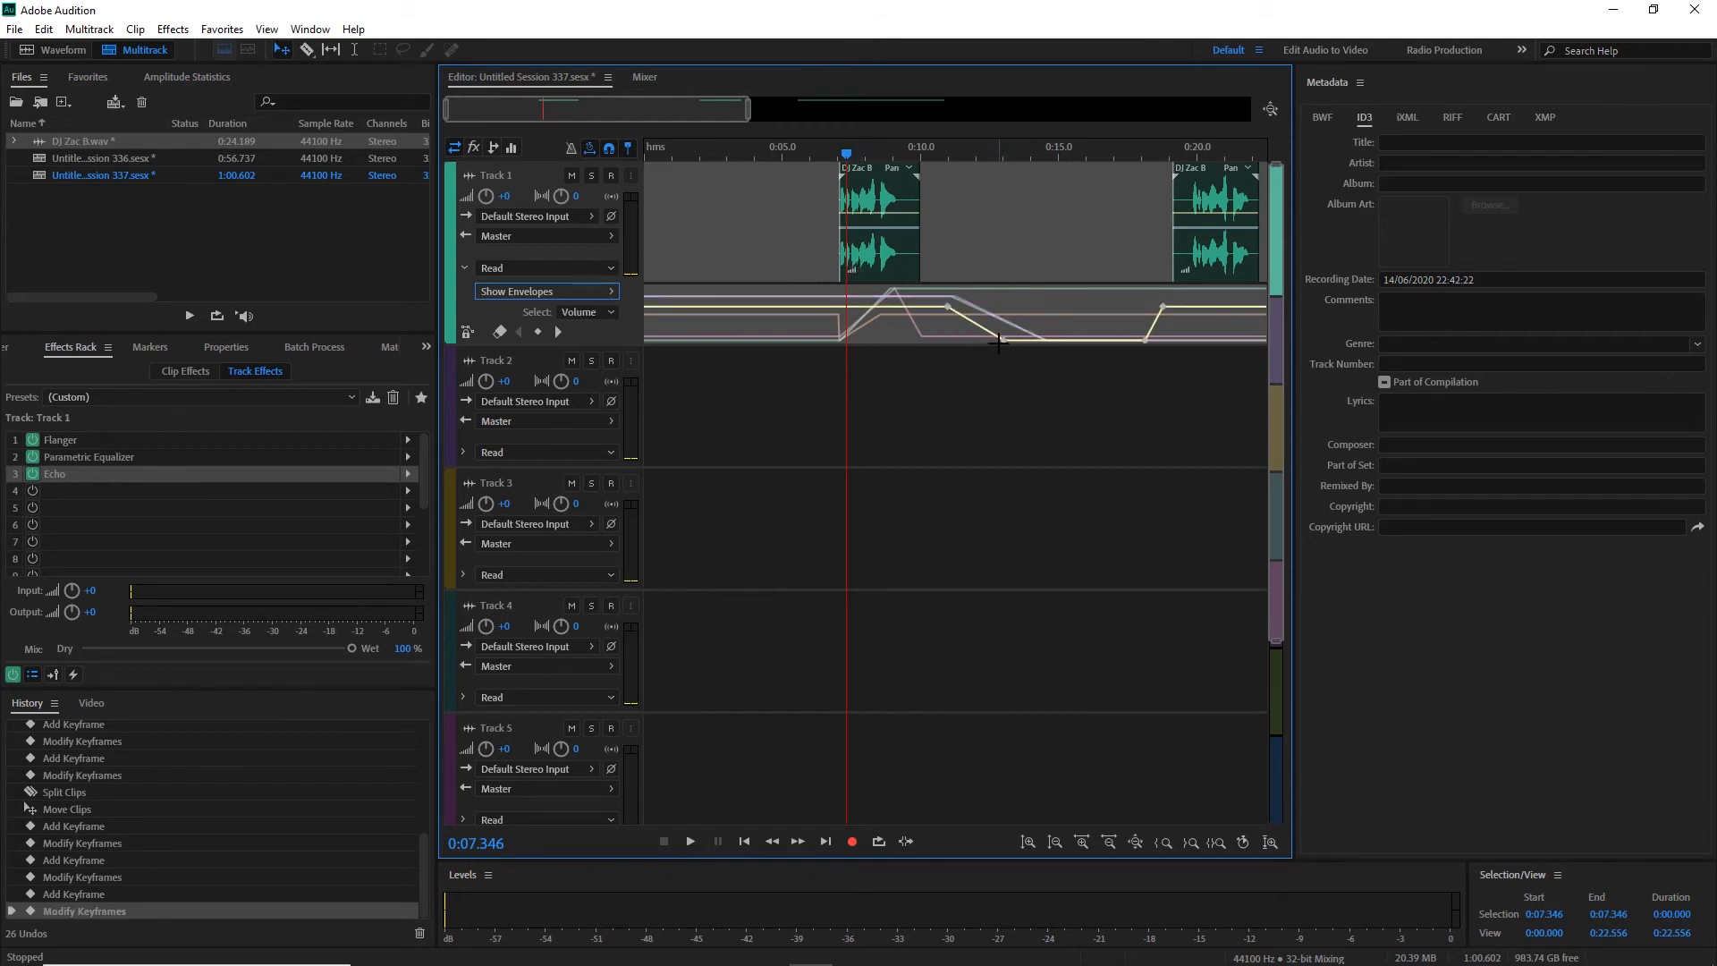
{"action": "left_click_drag", "start_coordinate": [1005, 342], "coordinate": [1054, 420]}
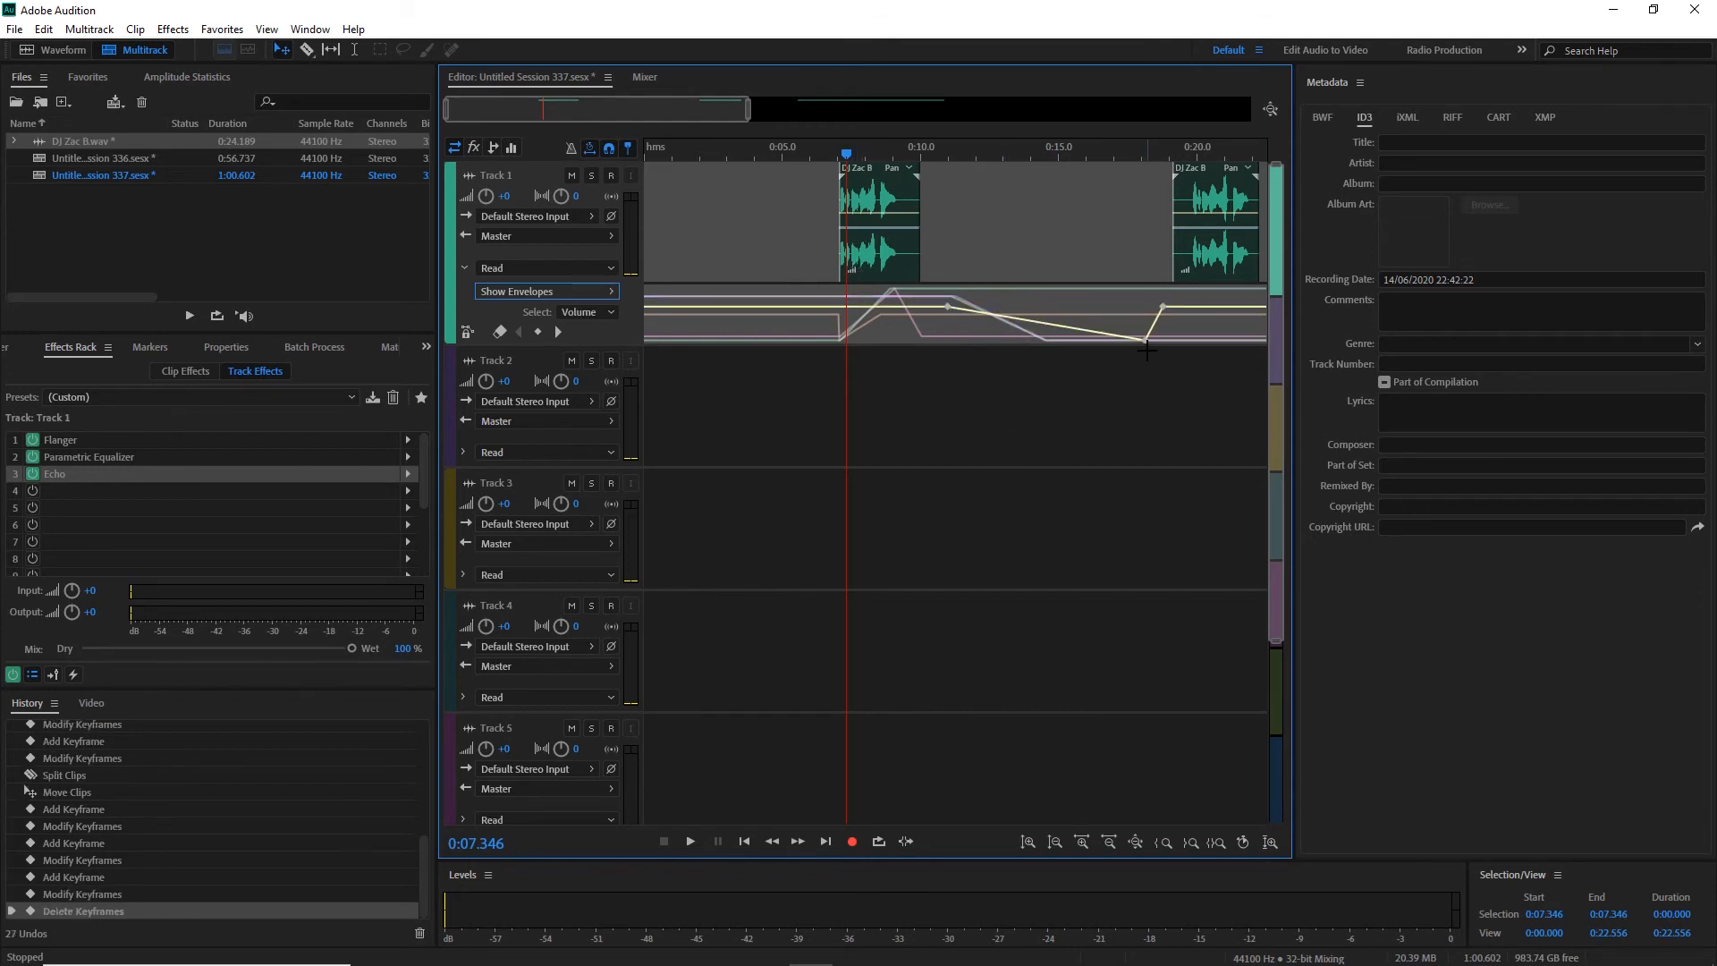
{"action": "left_click_drag", "start_coordinate": [1145, 342], "coordinate": [1161, 464]}
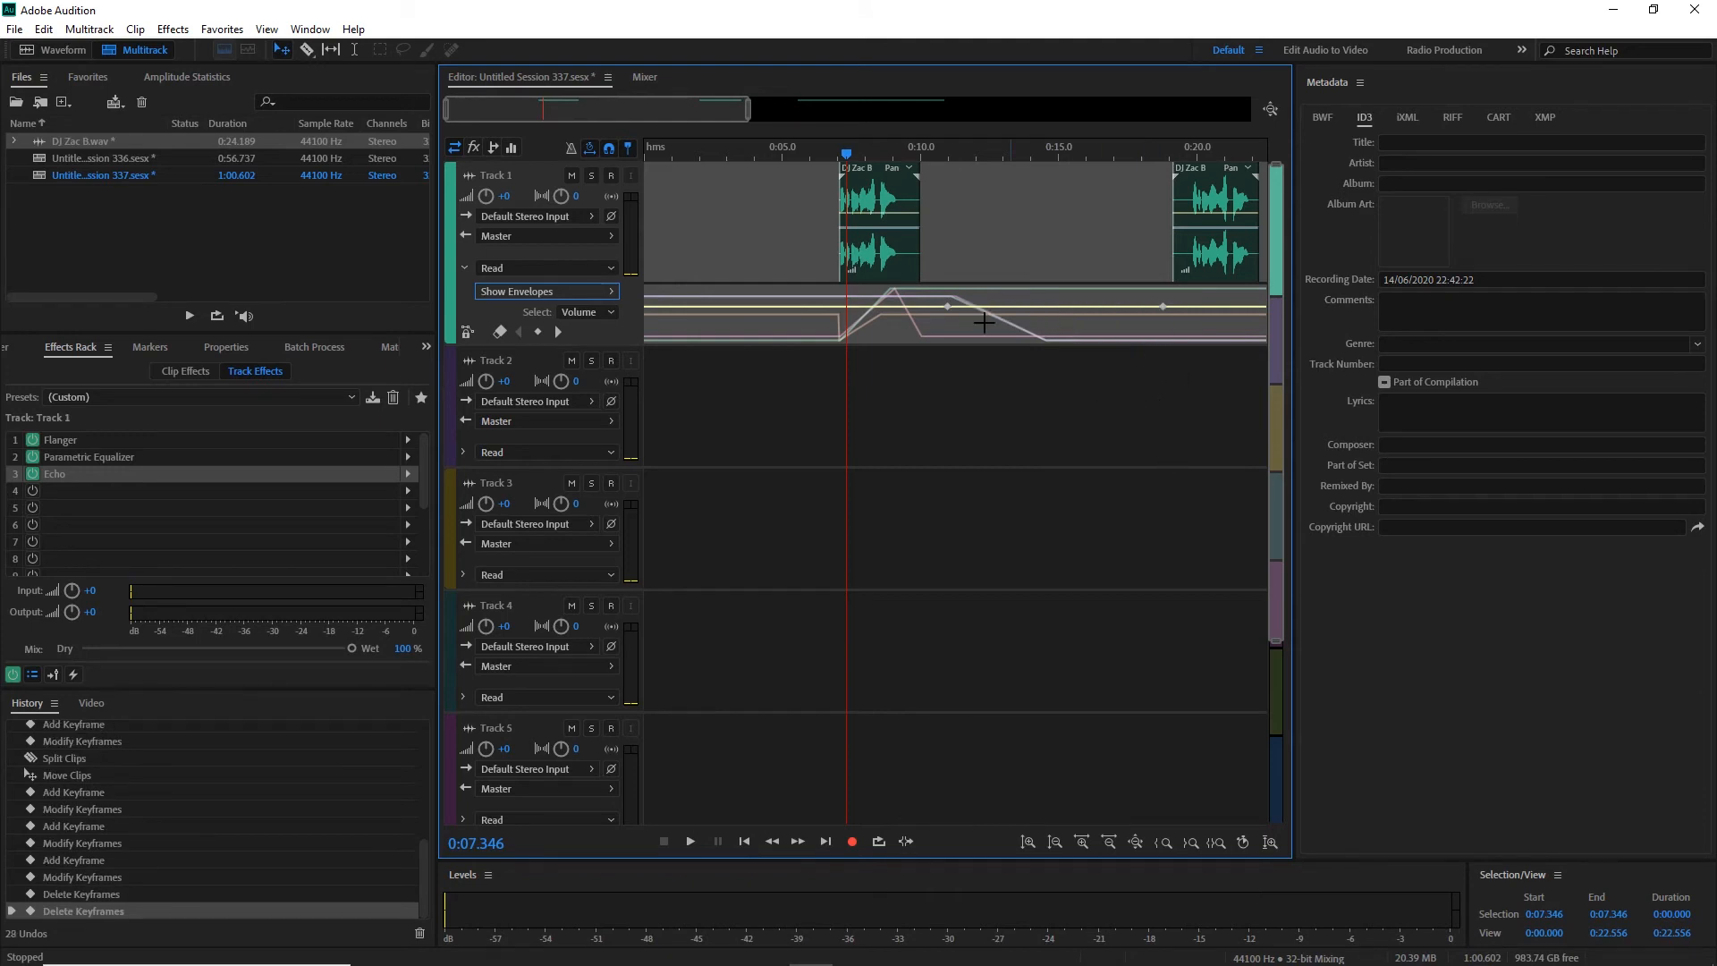
{"action": "left_click", "coordinate": [823, 158]}
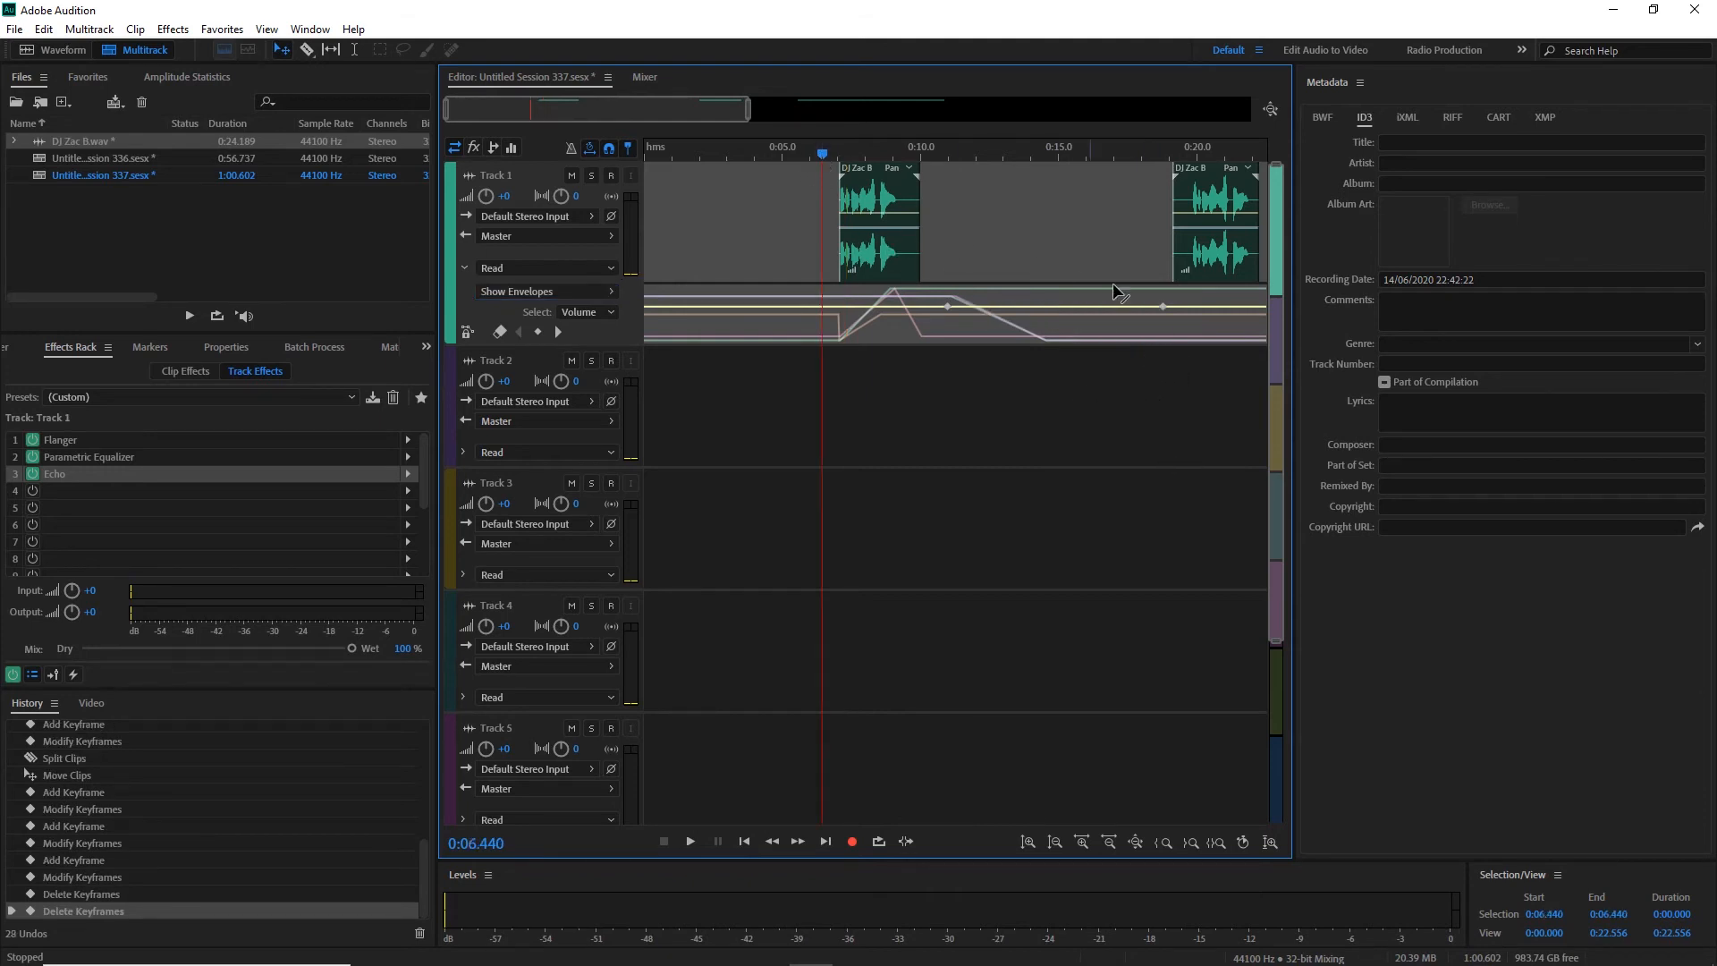
{"action": "right_click", "coordinate": [1163, 304]}
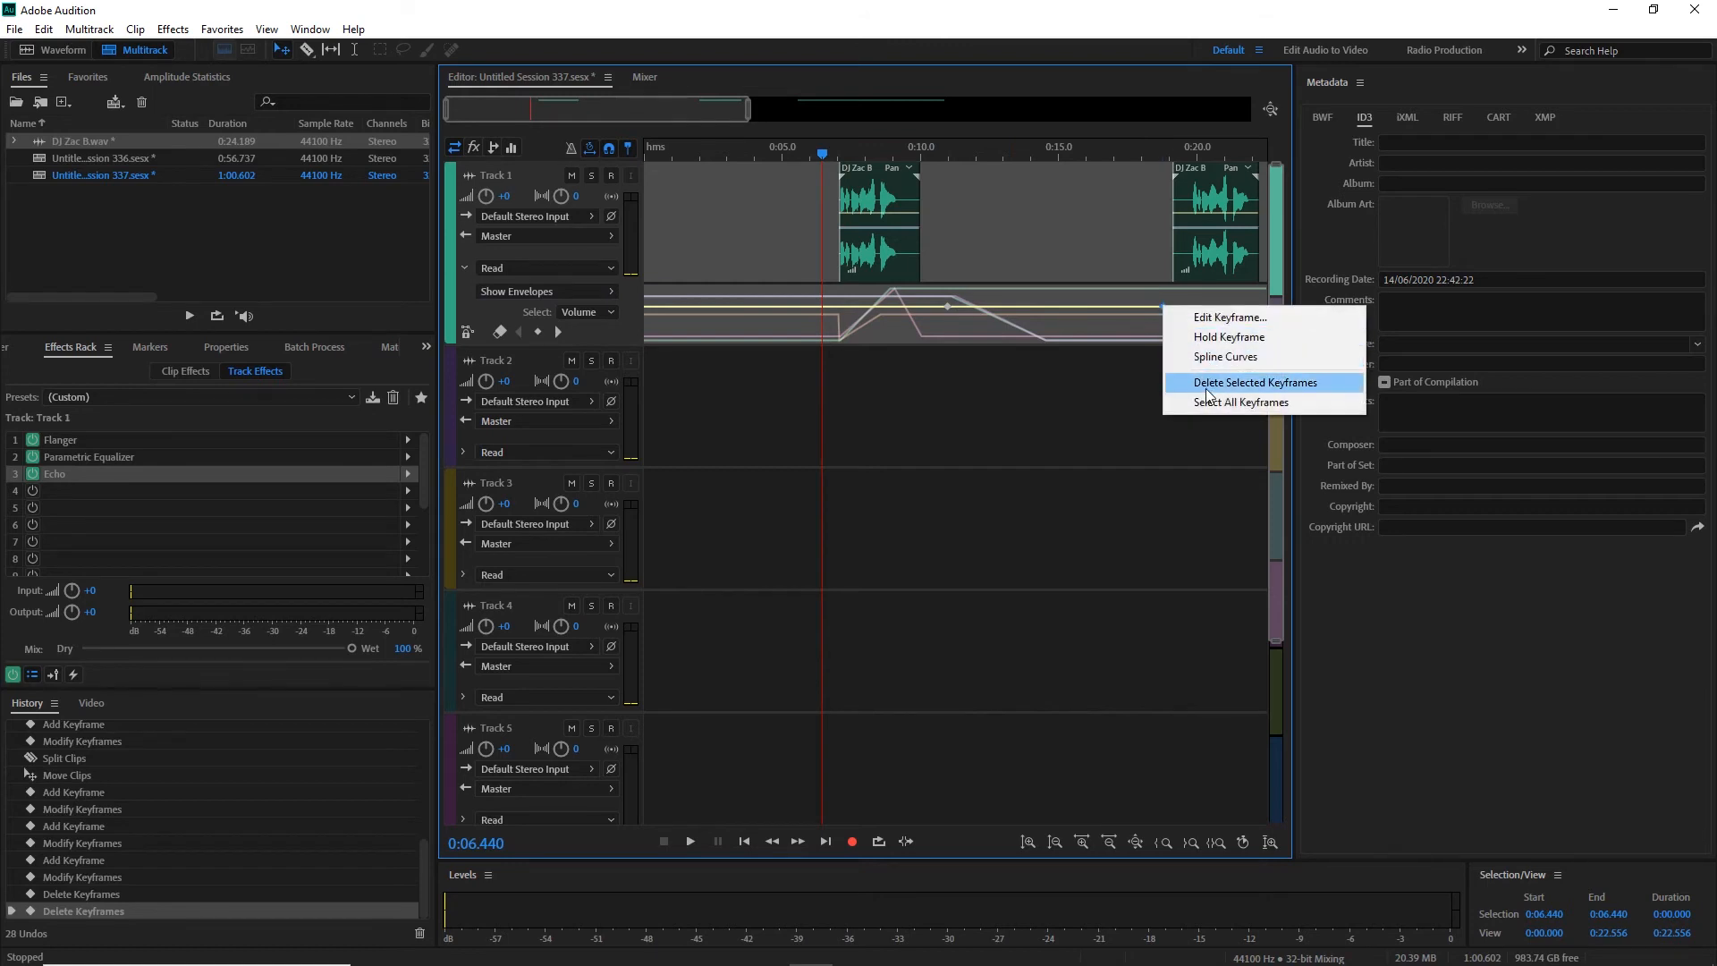
{"action": "left_click", "coordinate": [1057, 374]}
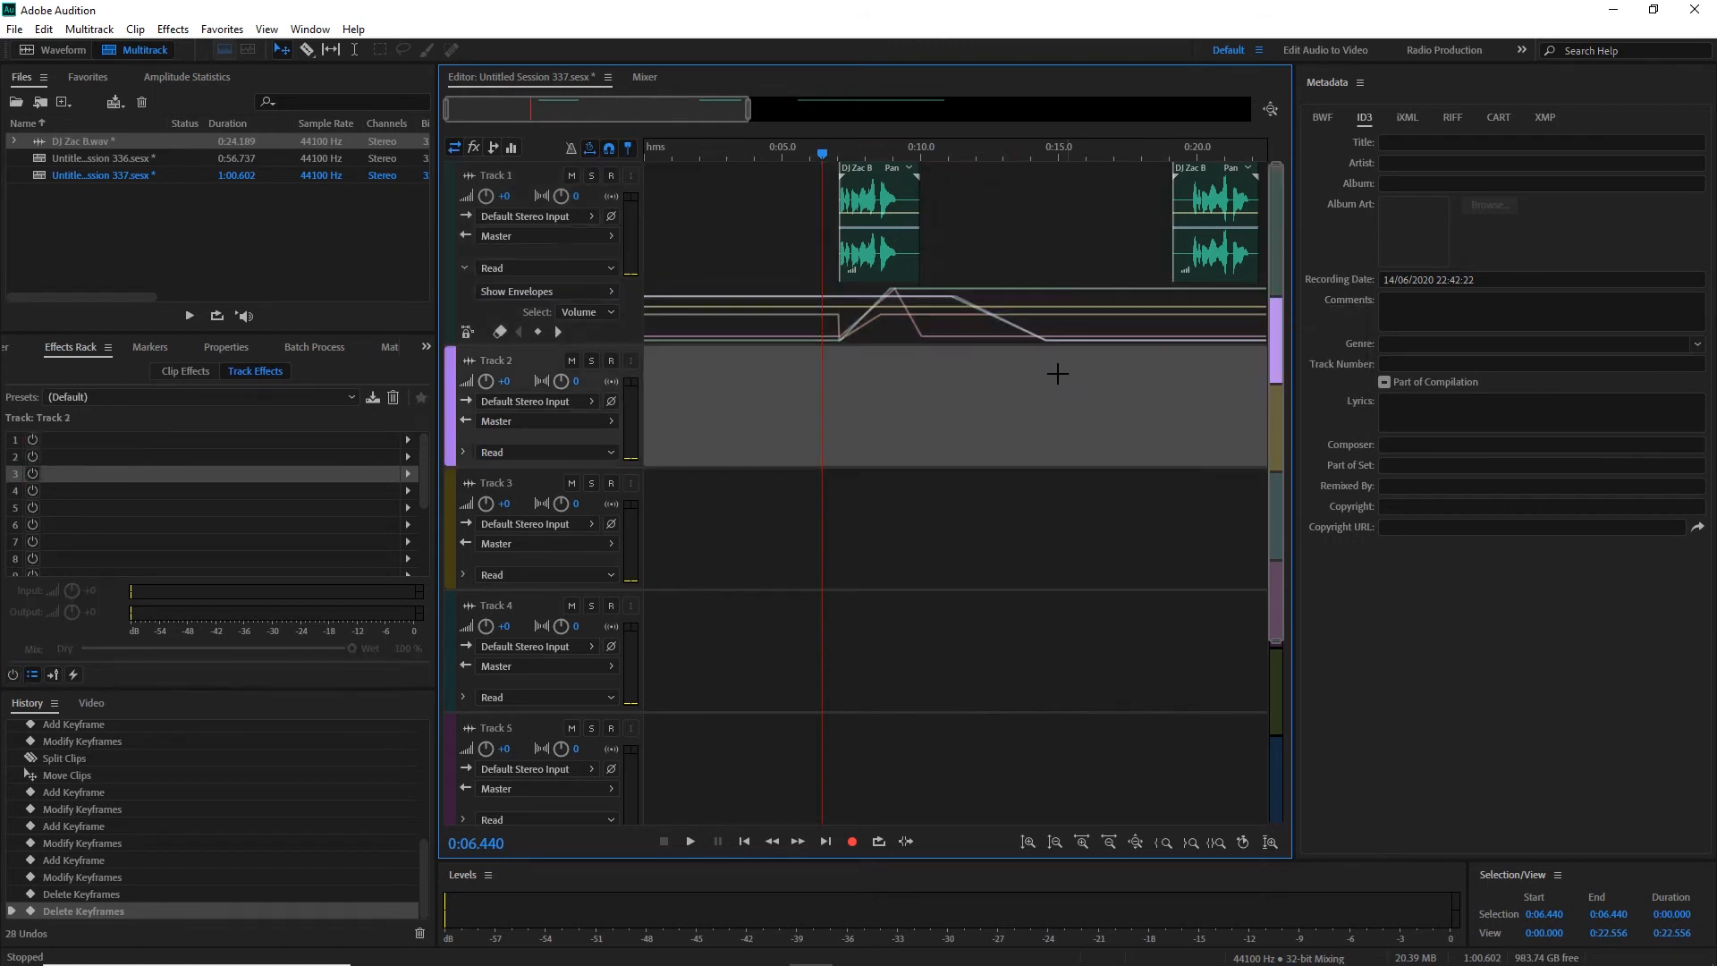
{"action": "left_click", "coordinate": [1014, 309]}
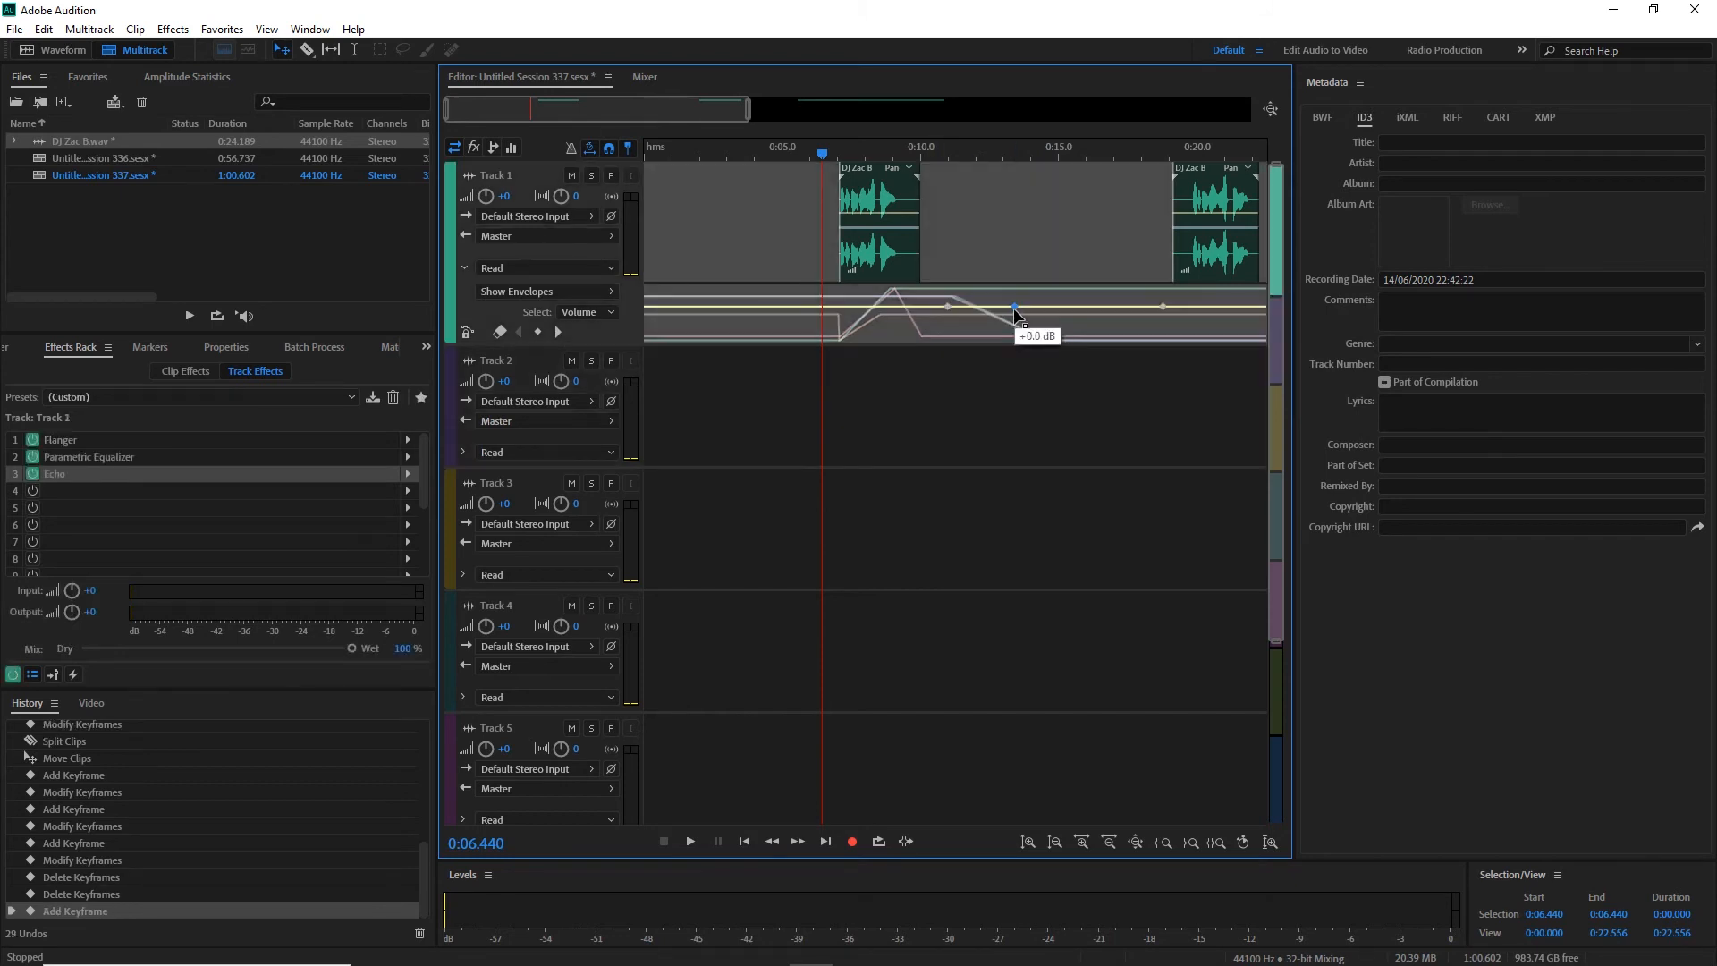
{"action": "left_click_drag", "start_coordinate": [1014, 308], "coordinate": [1004, 490]}
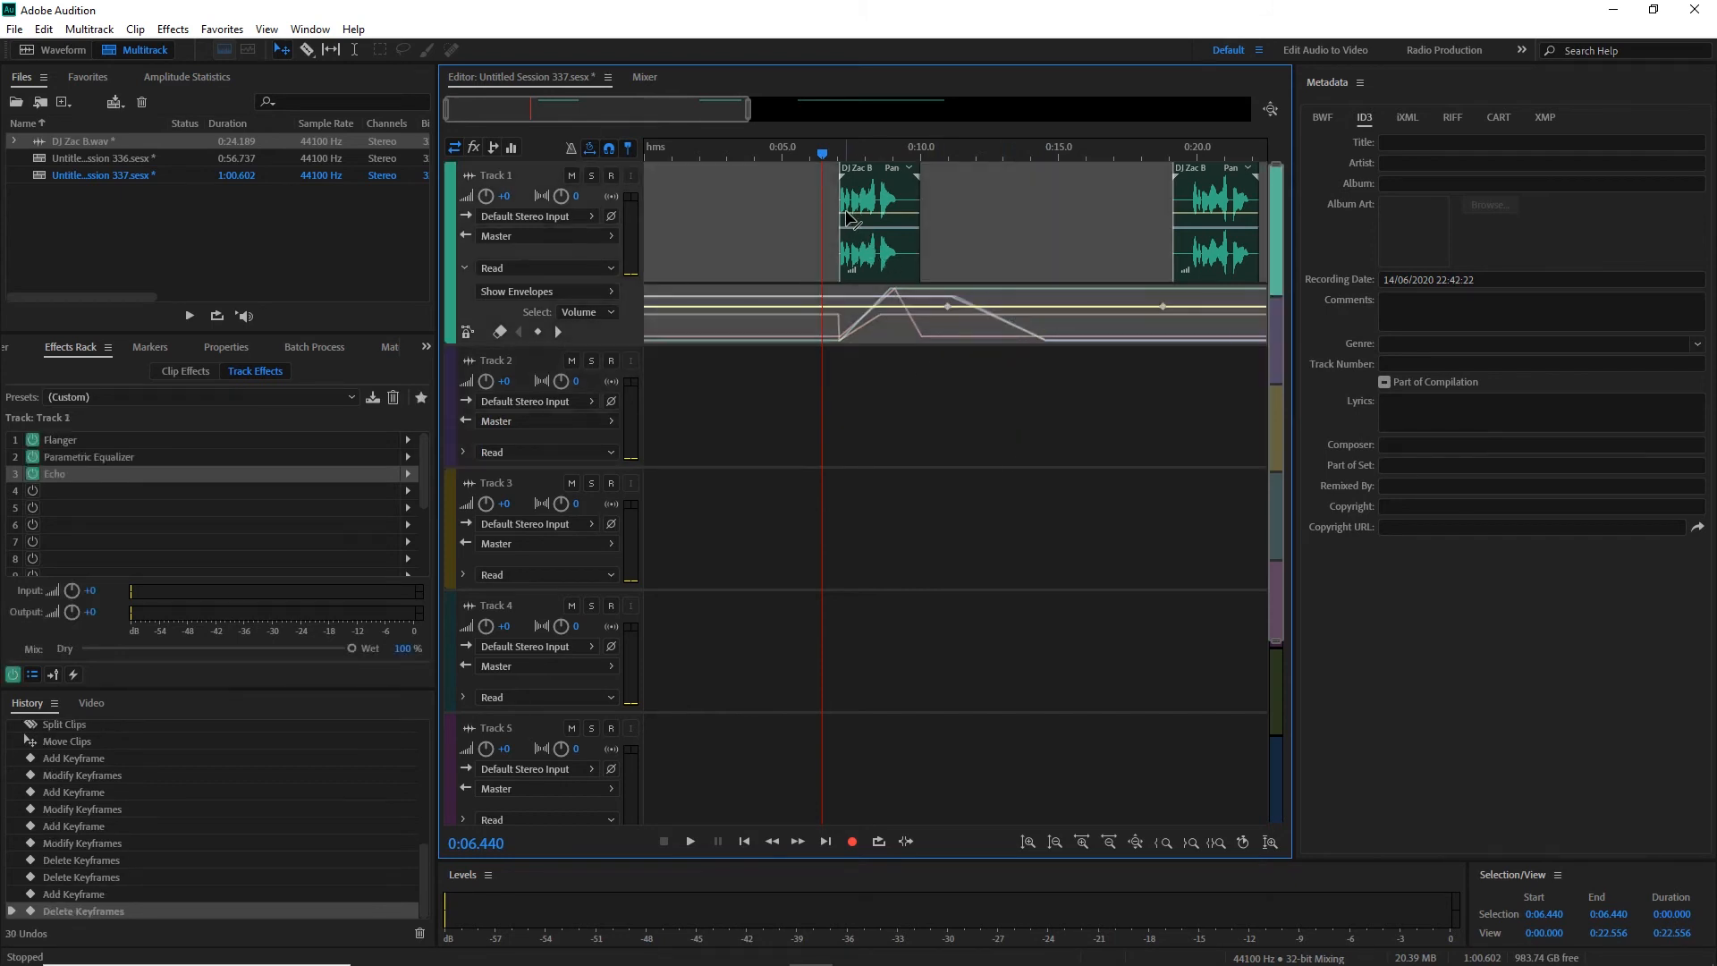
Play back the phrases with the echo level fade from 0:06.440, and review the settings of Track 1's Echo effect.
{"action": "key", "text": "space"}
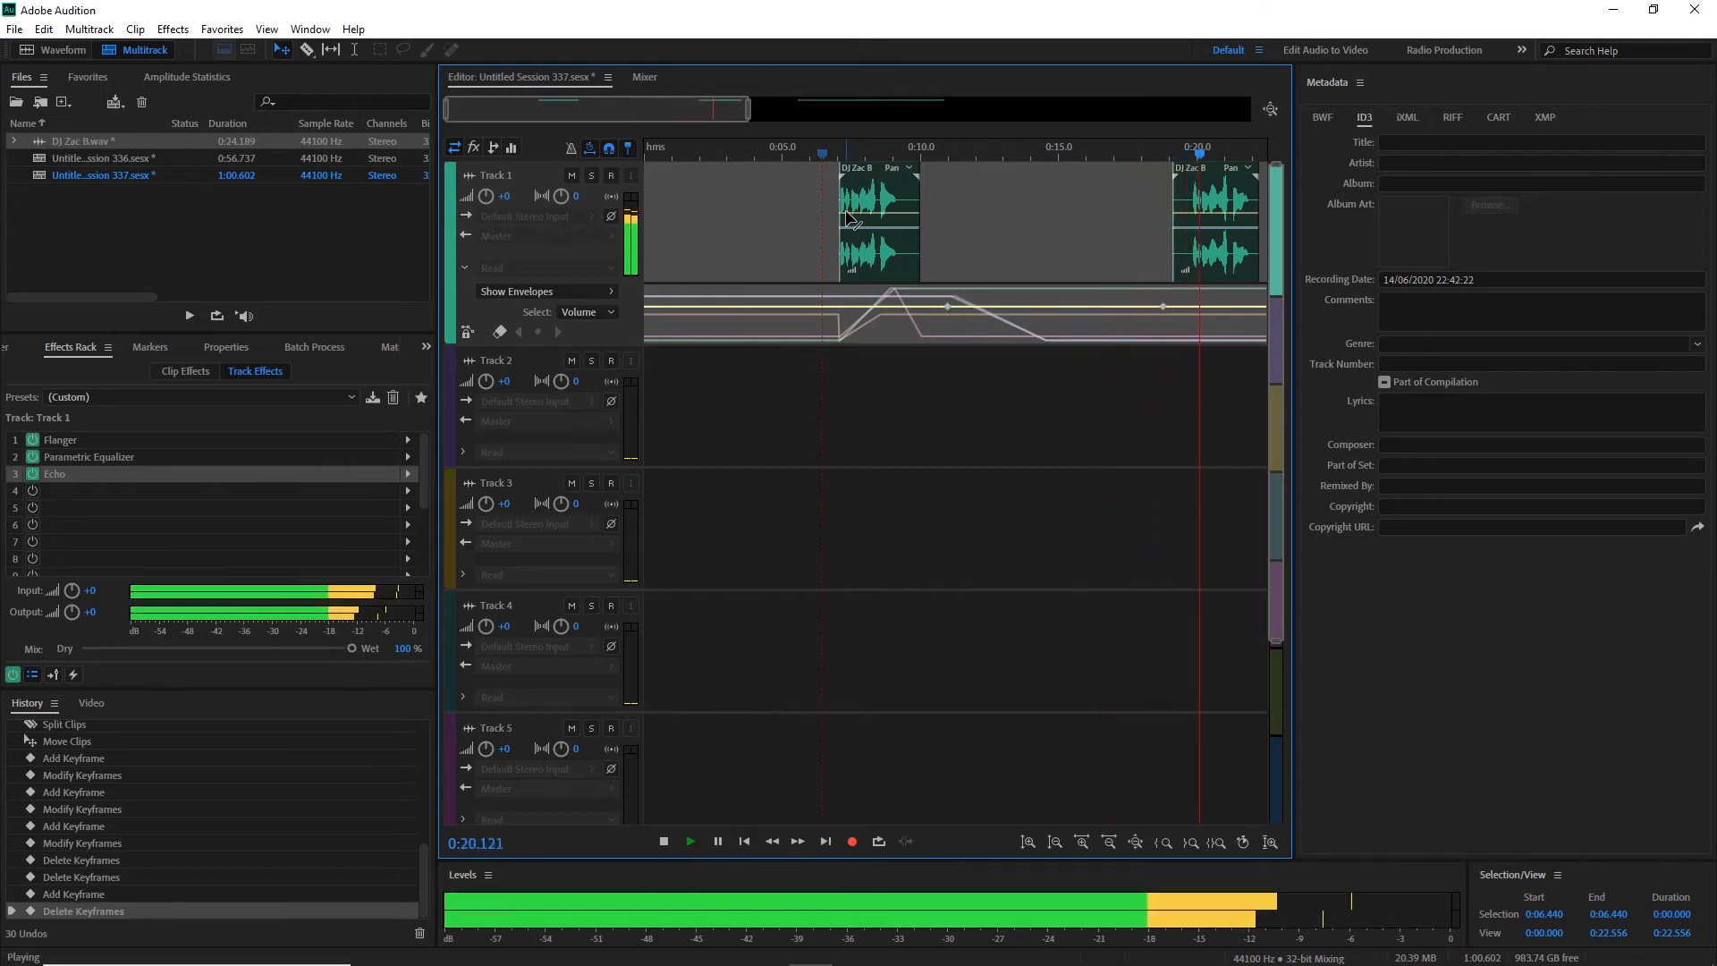
{"action": "key", "text": "space"}
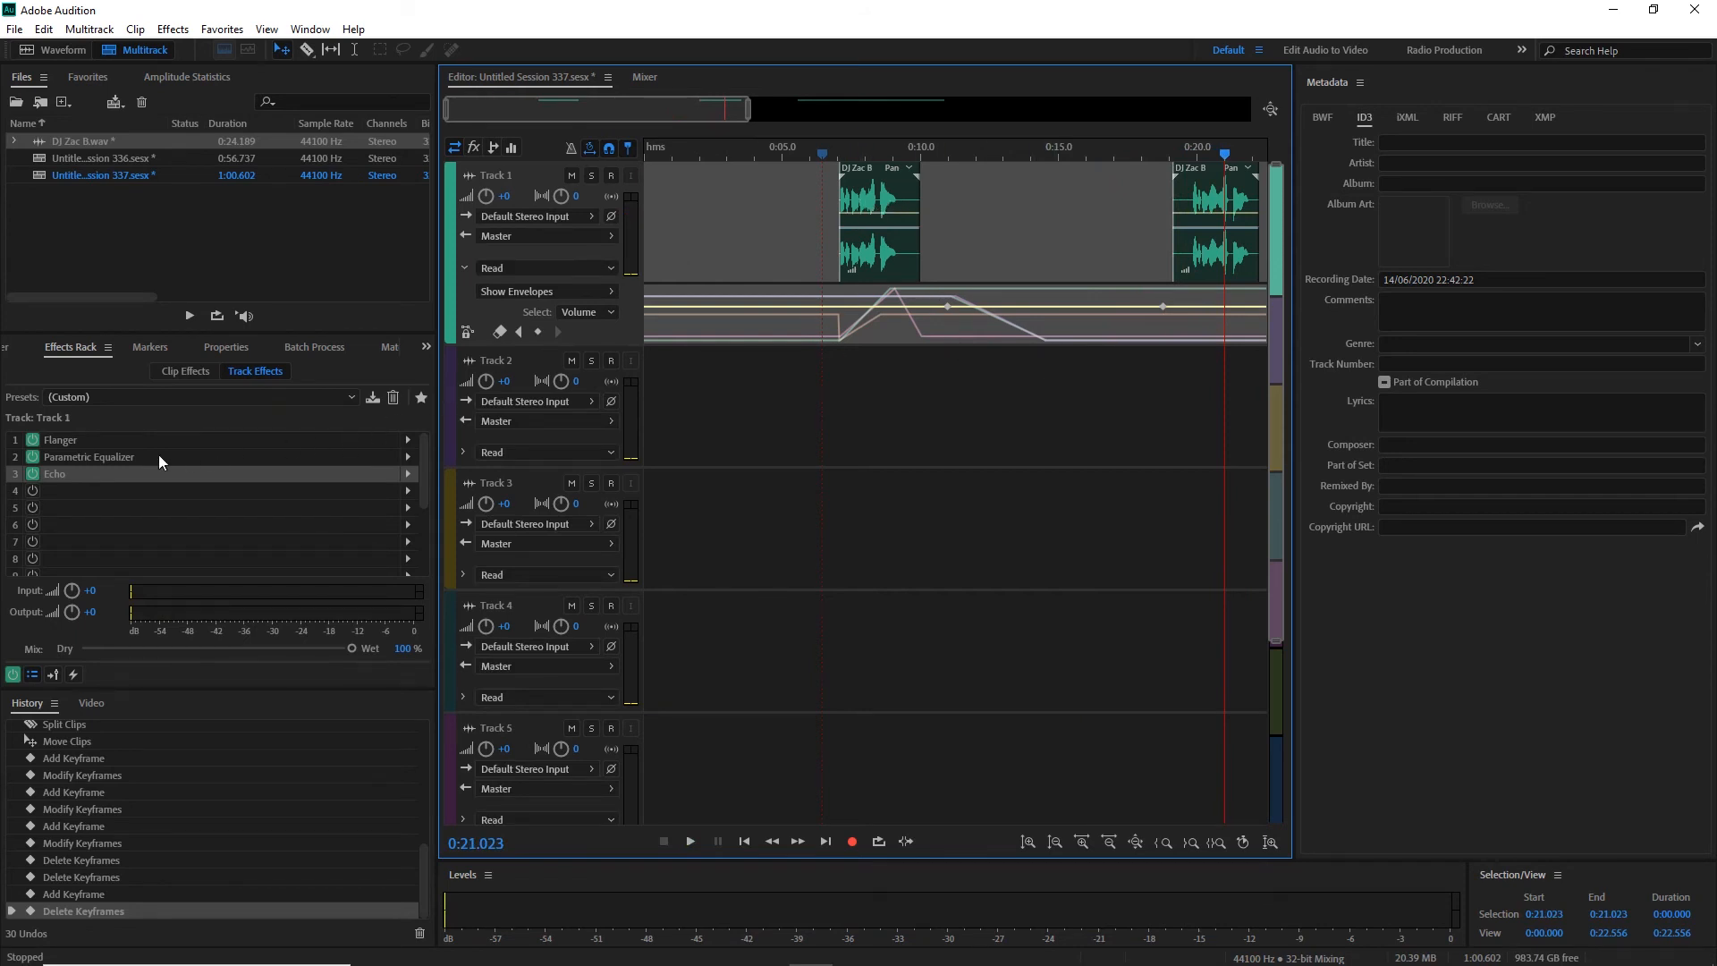
{"action": "double_click", "coordinate": [91, 473]}
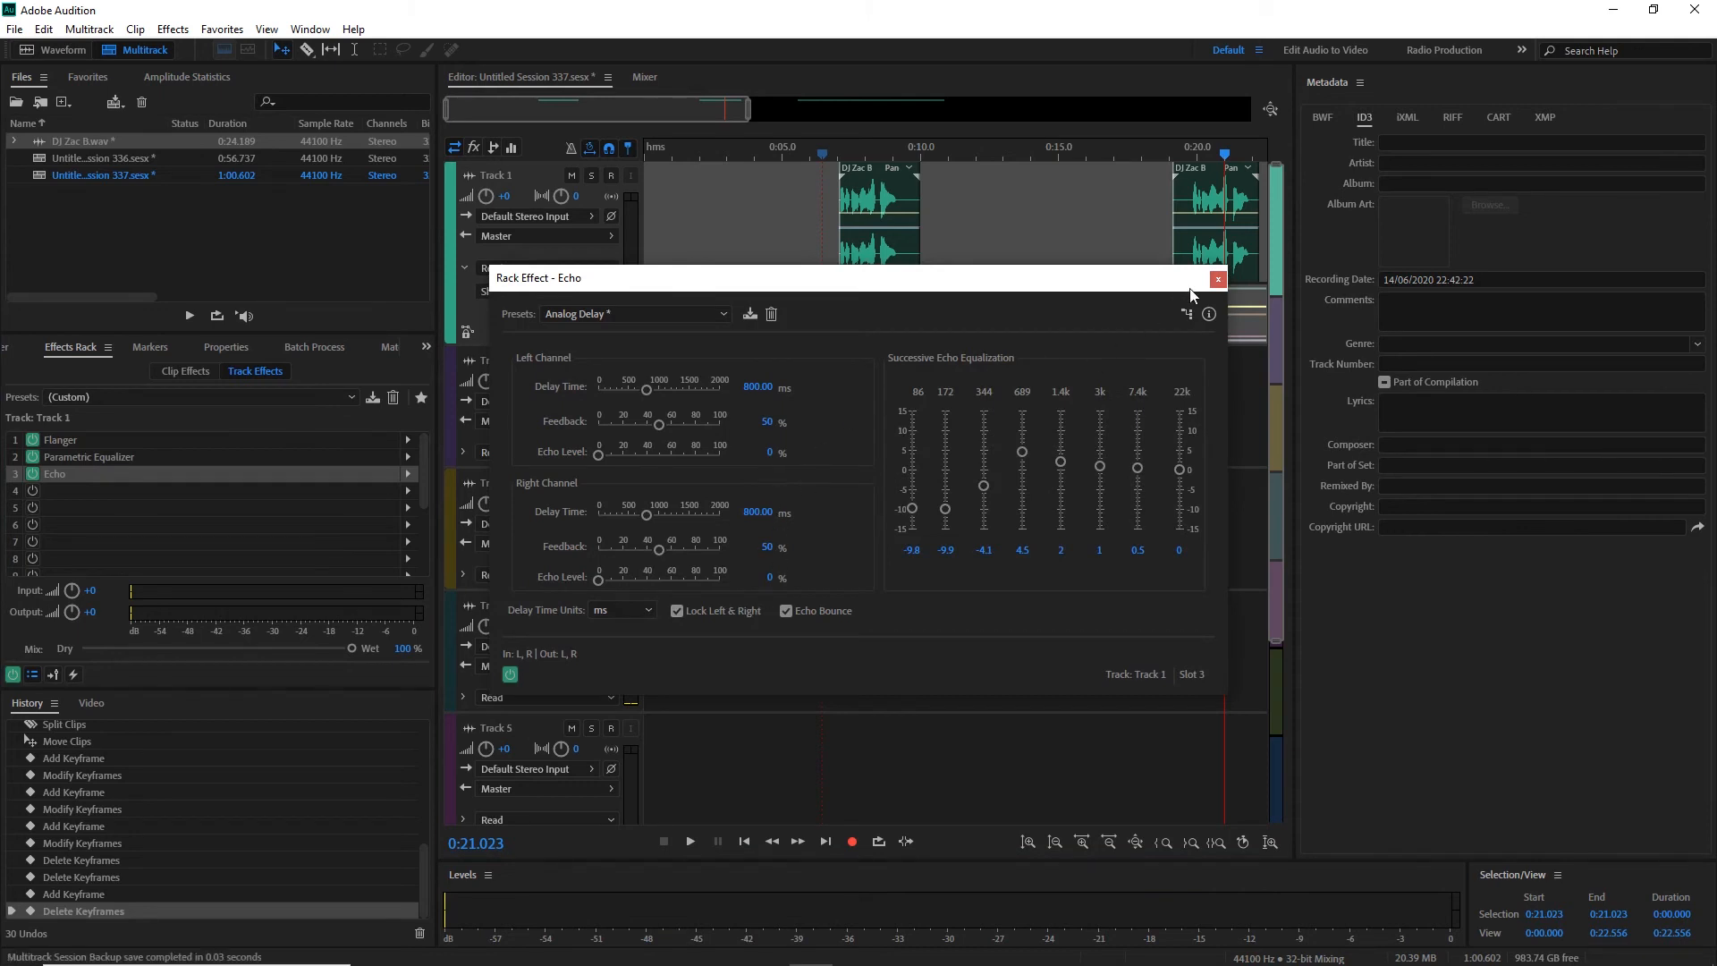
{"action": "left_click", "coordinate": [1218, 278]}
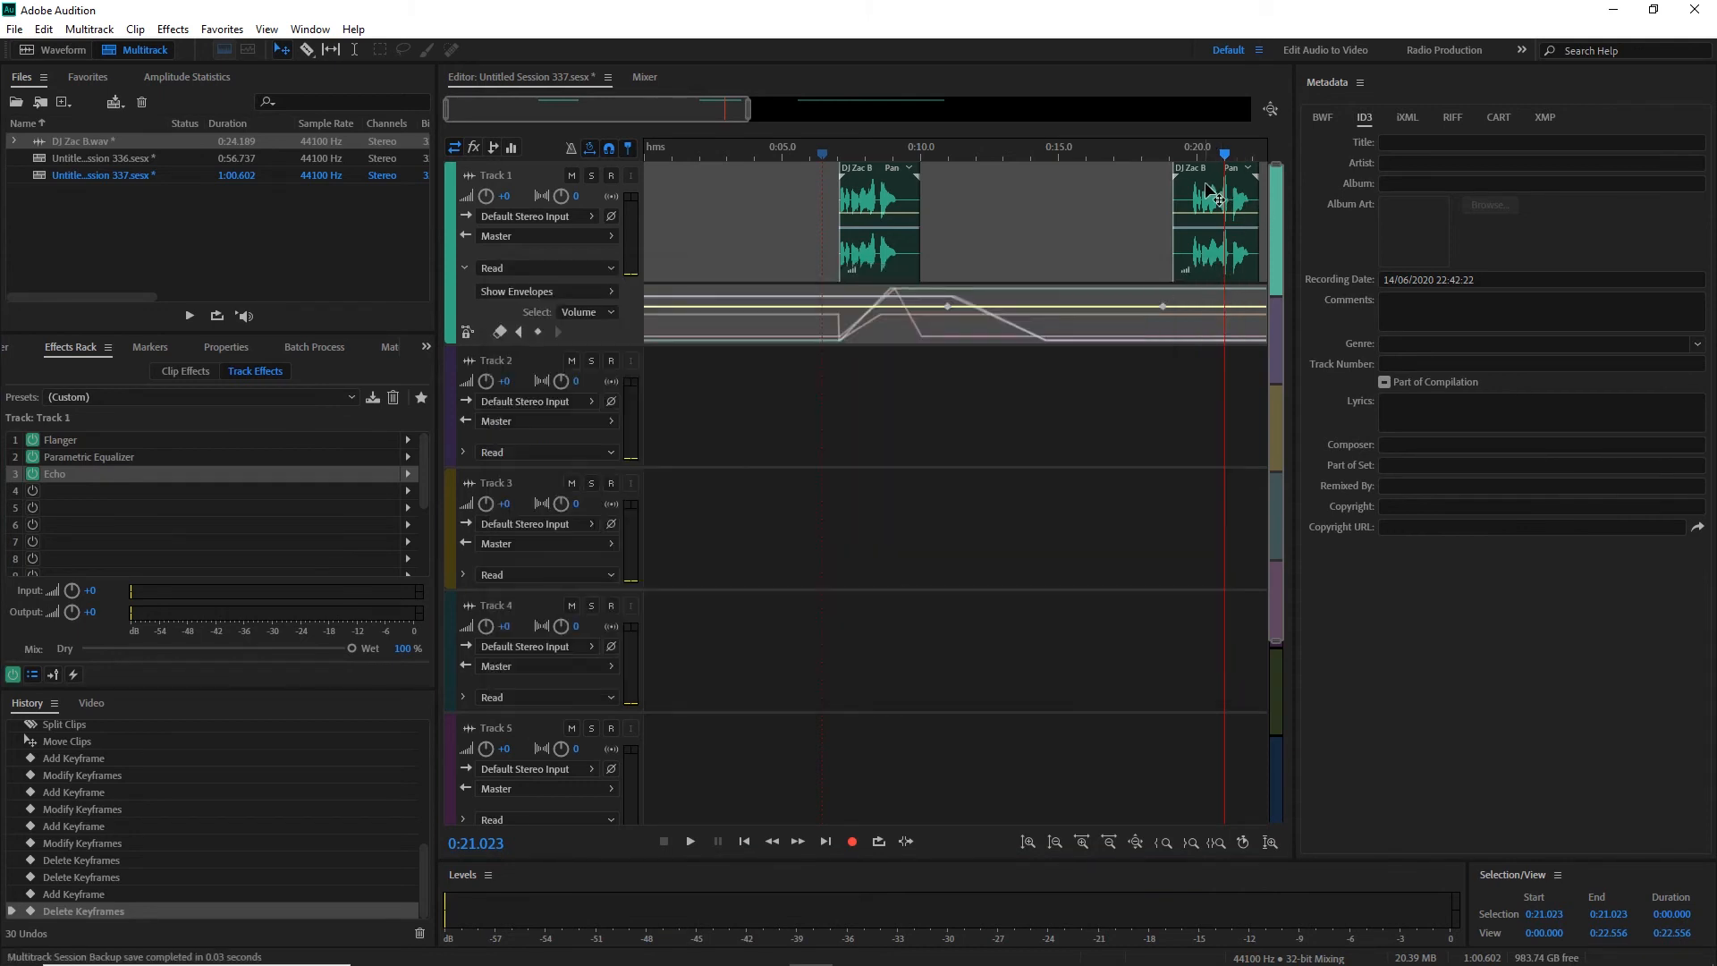
Move the clip at about 0:19 from Track 1 to Track 3 and add a Chorus effect with default settings to Track 3.
{"action": "left_click_drag", "start_coordinate": [1218, 186], "coordinate": [1195, 491]}
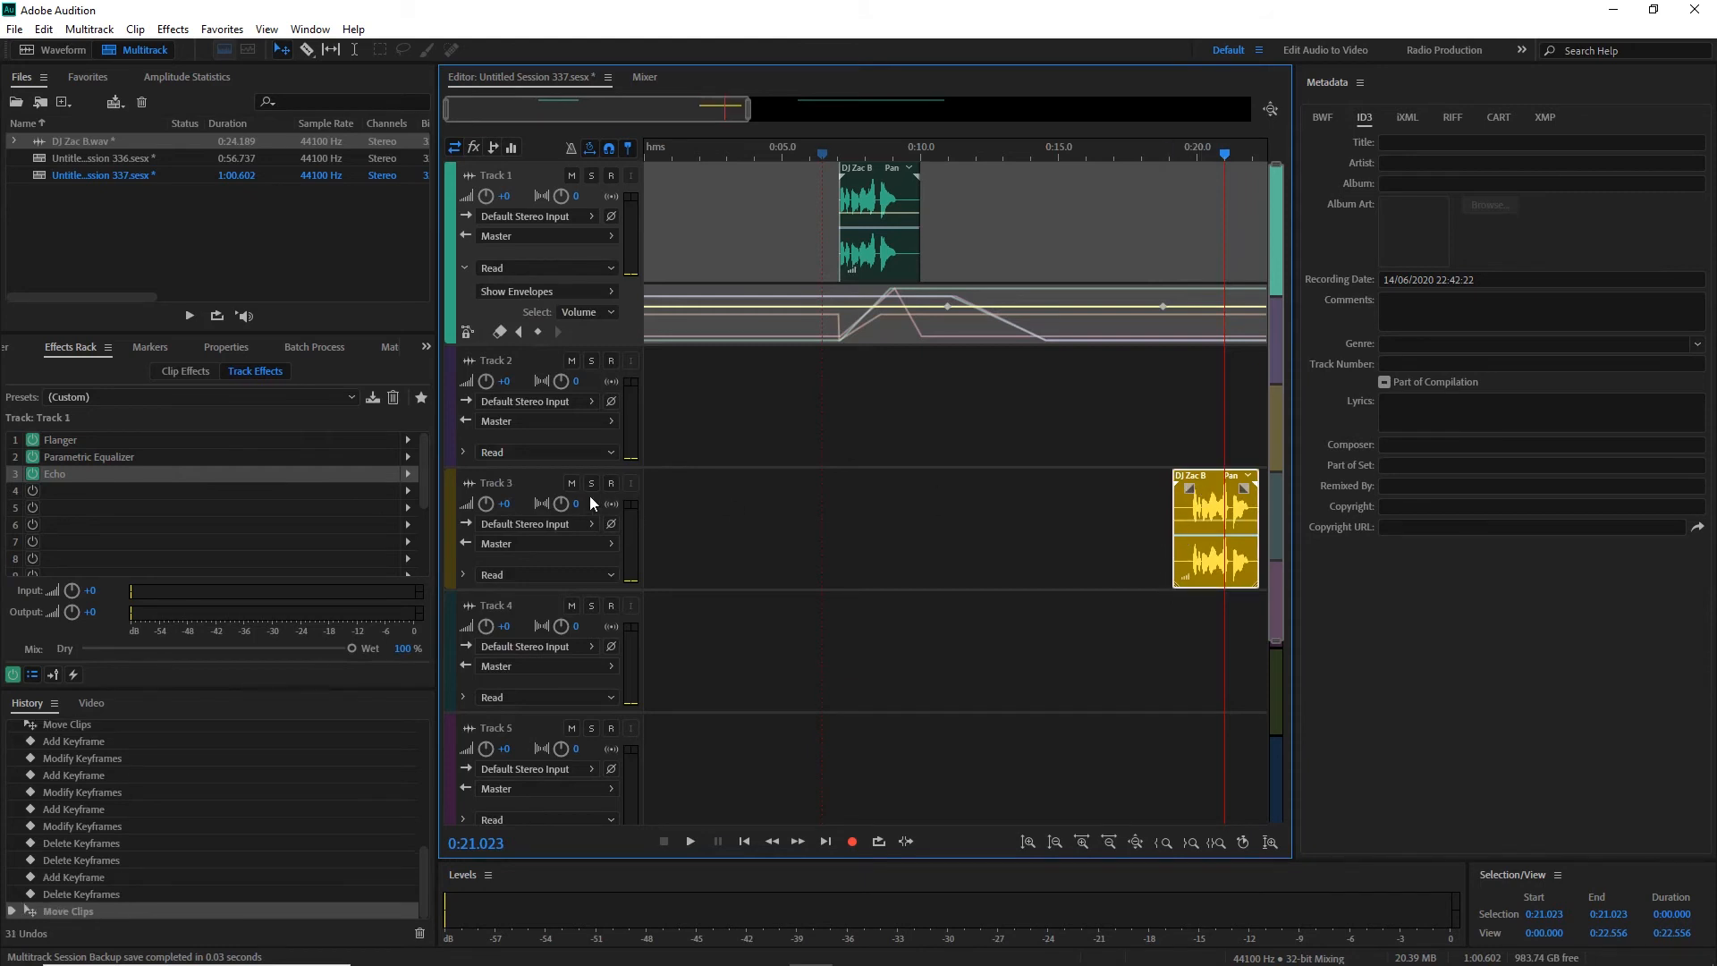
{"action": "left_click", "coordinate": [537, 488]}
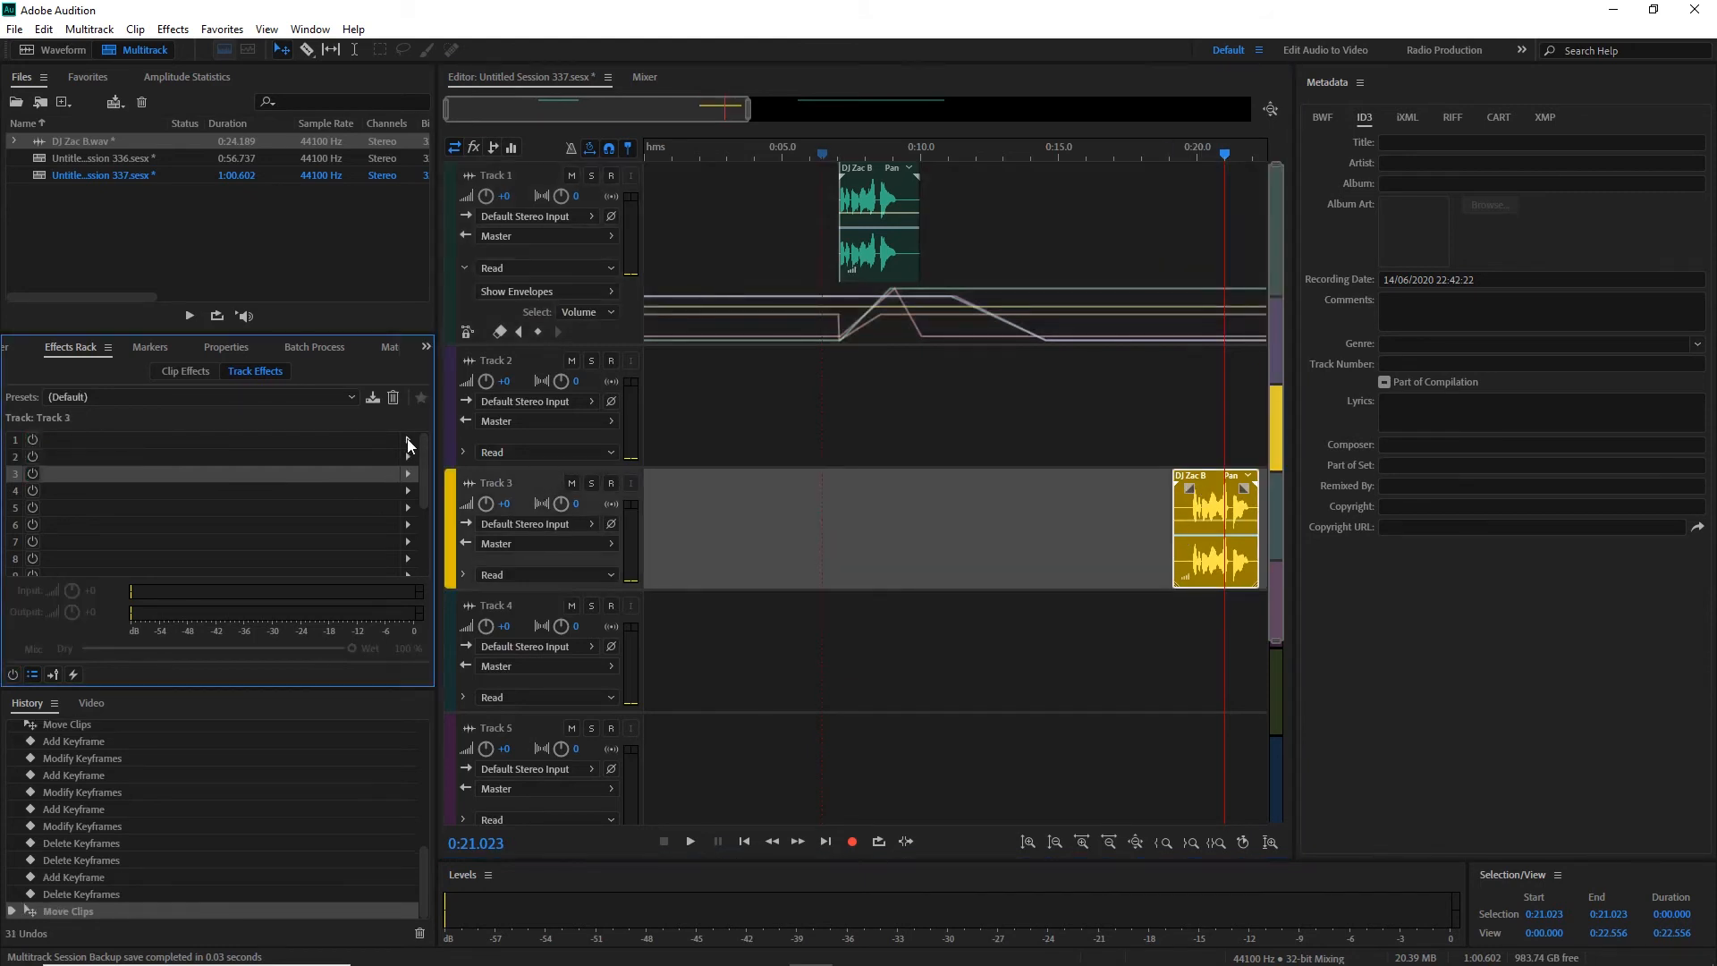
{"action": "left_click", "coordinate": [407, 439]}
{"action": "mouse_move", "coordinate": [490, 567]}
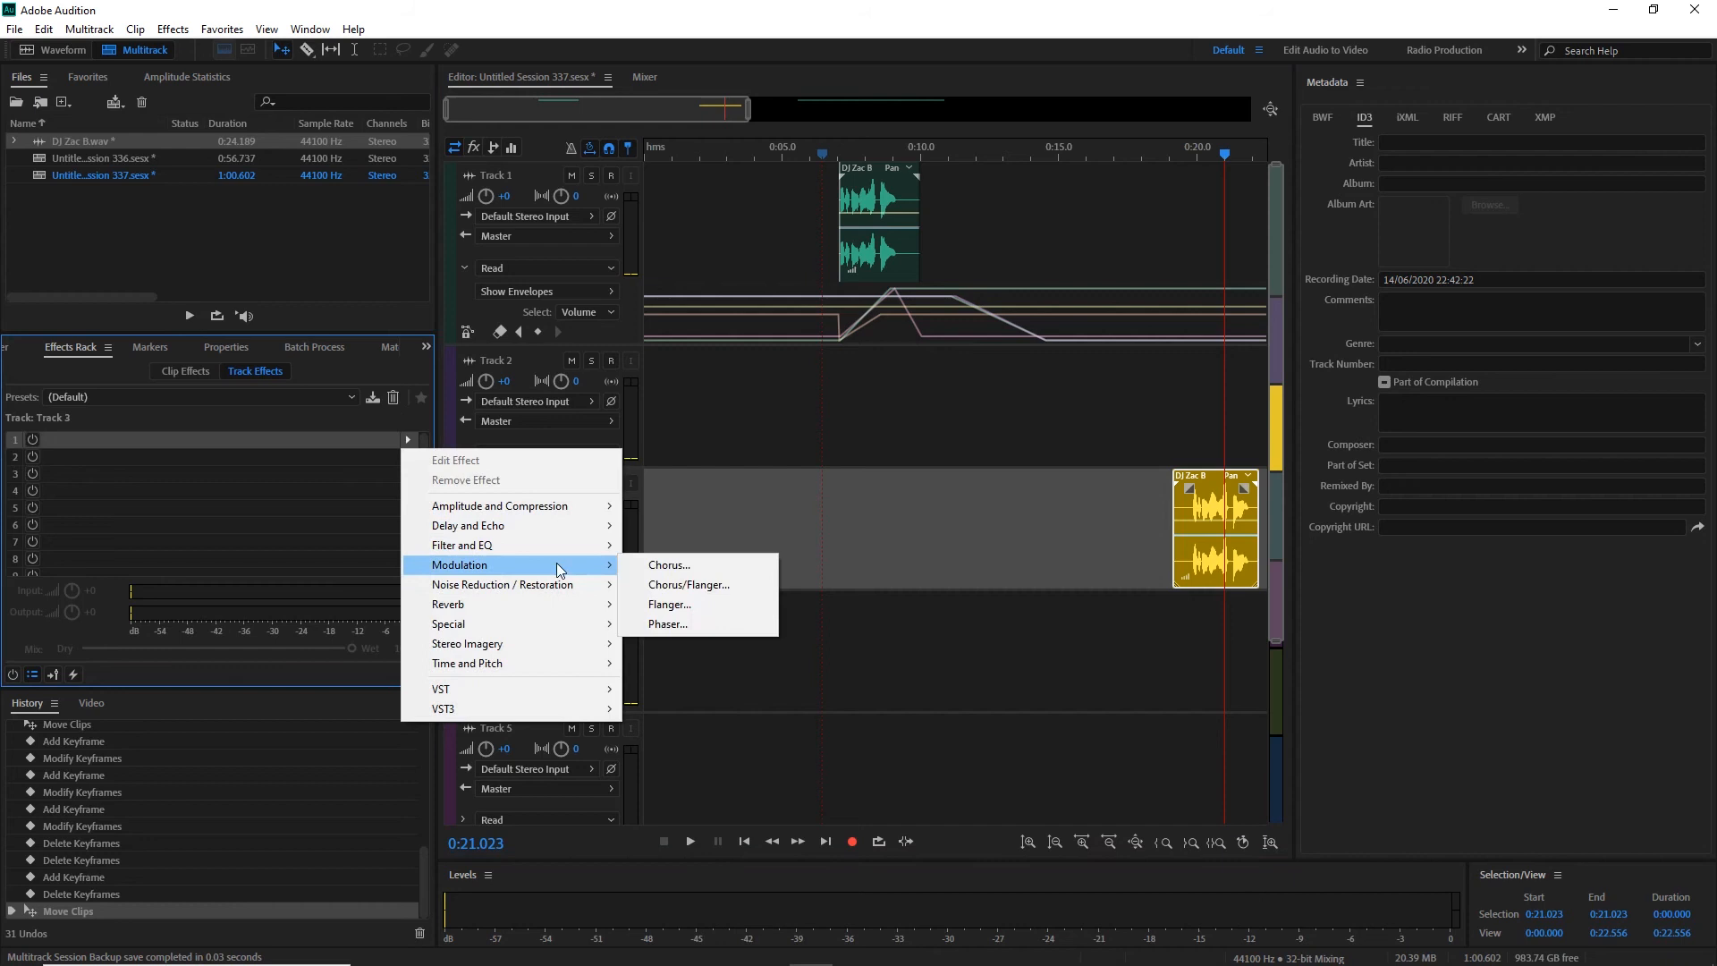
{"action": "left_click", "coordinate": [731, 565]}
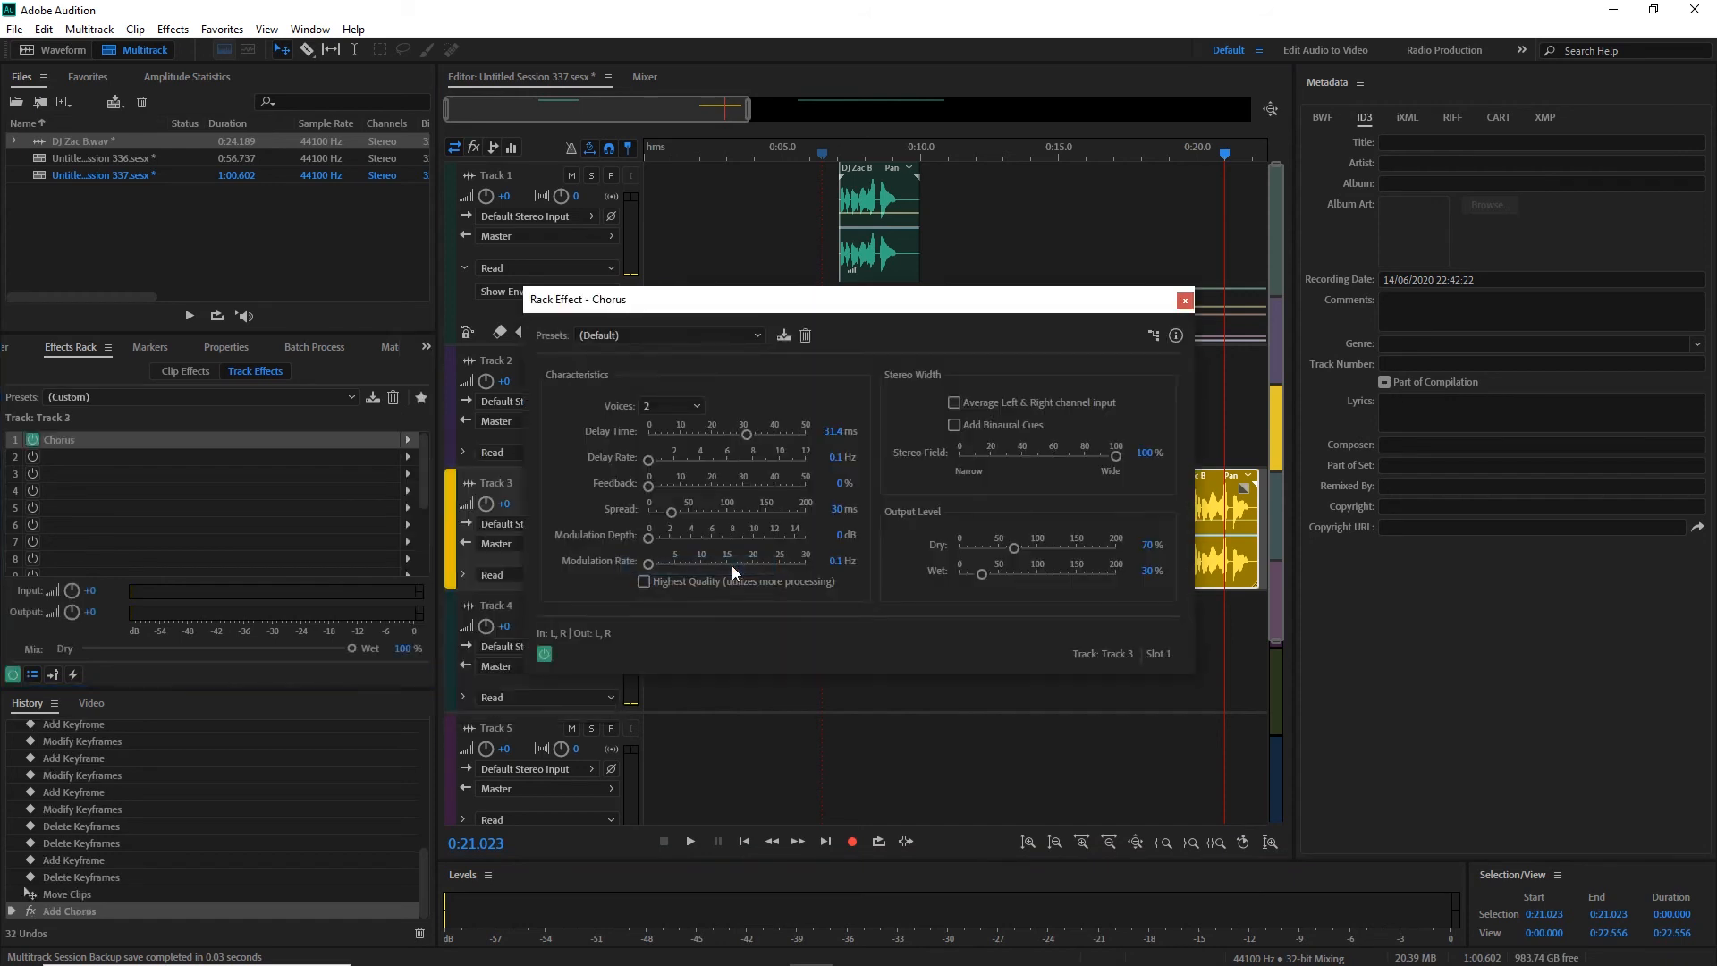
{"action": "left_click", "coordinate": [1186, 300]}
Play back the Track 3 clip with the Chorus effect from 0:19.773.
{"action": "left_click", "coordinate": [1190, 160]}
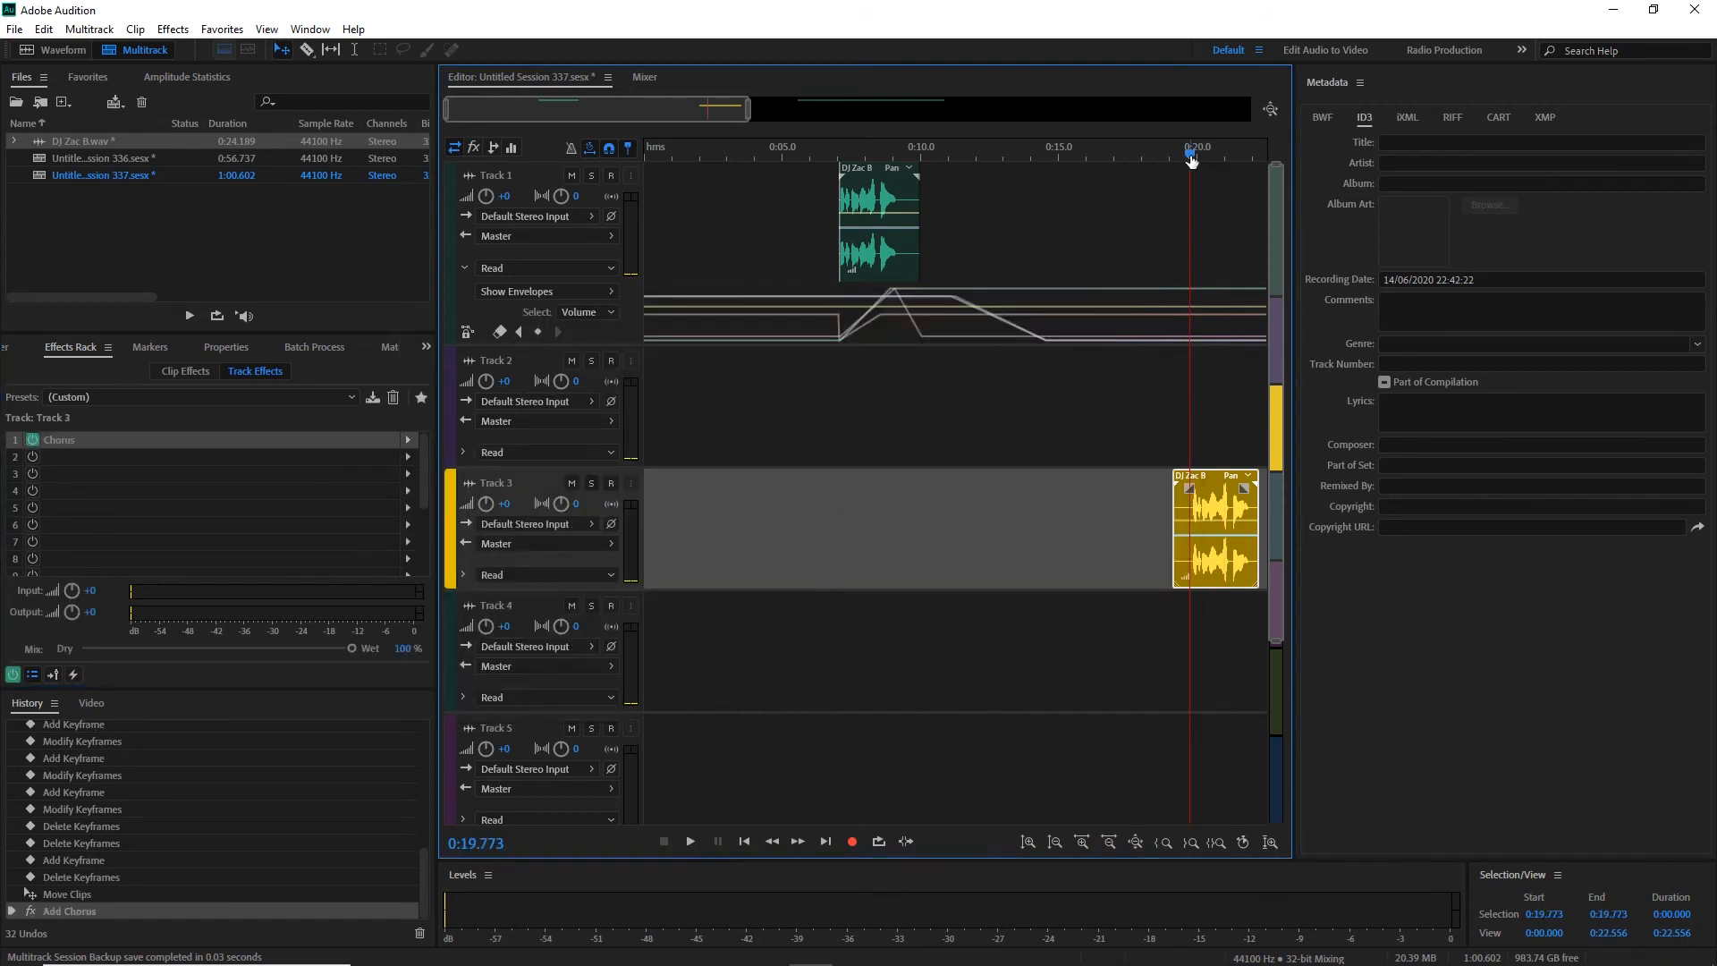
{"action": "key", "text": "space"}
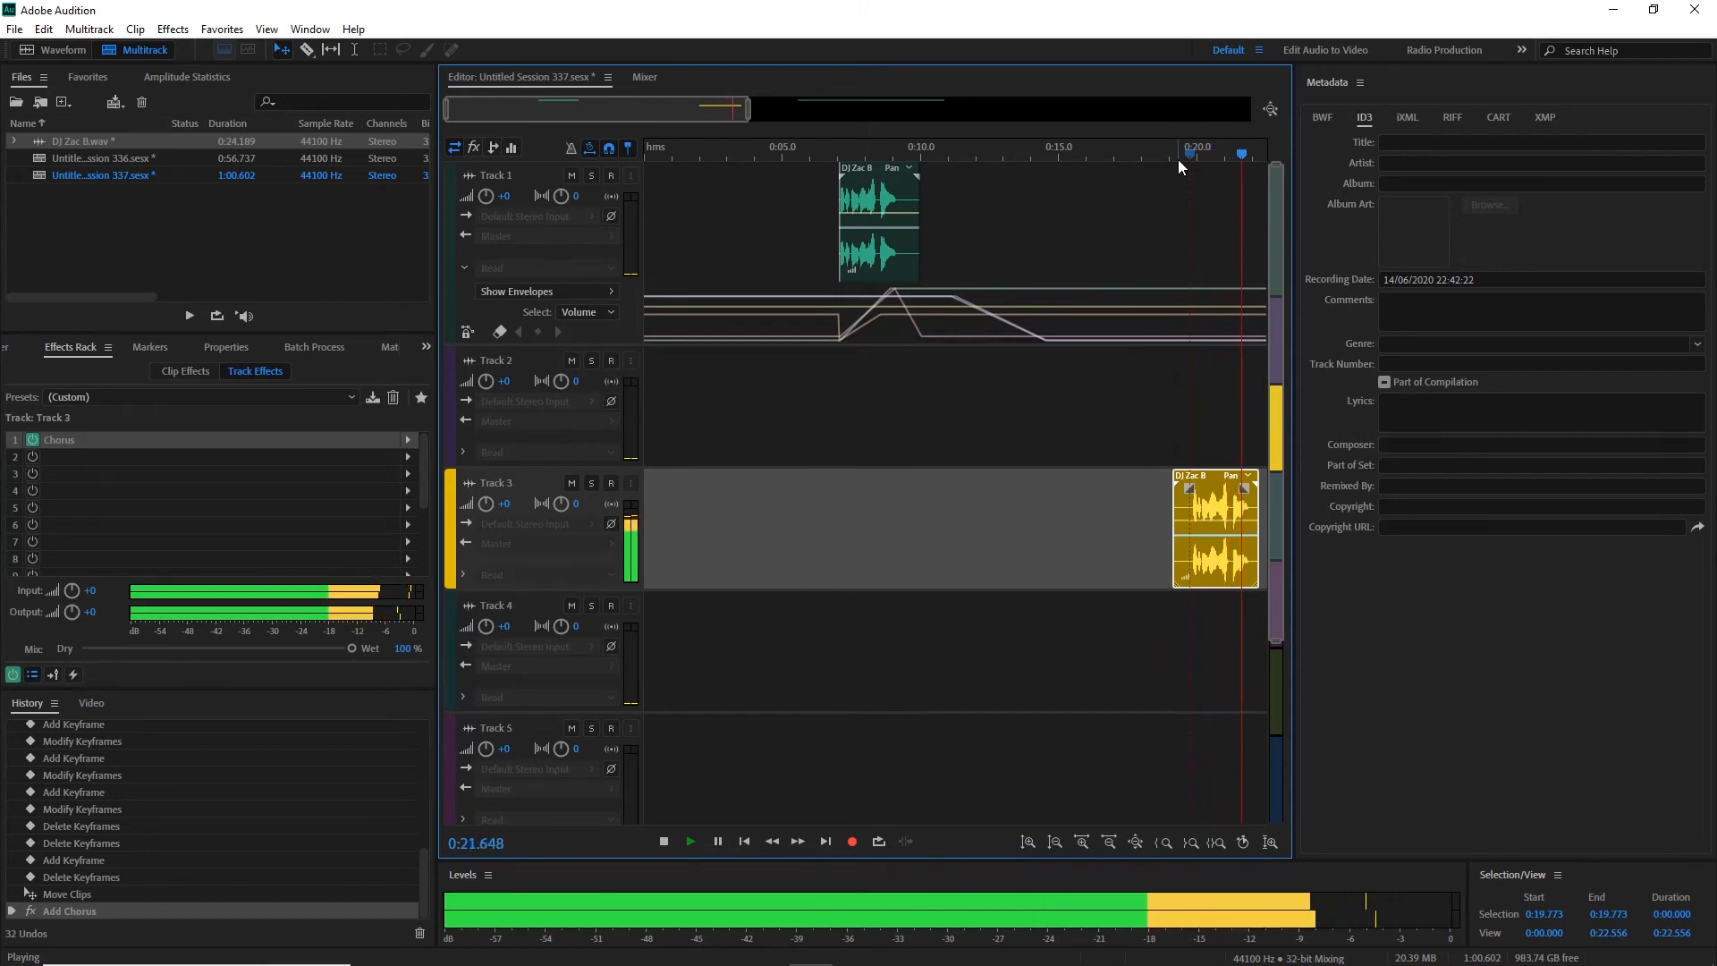
{"action": "key", "text": "space"}
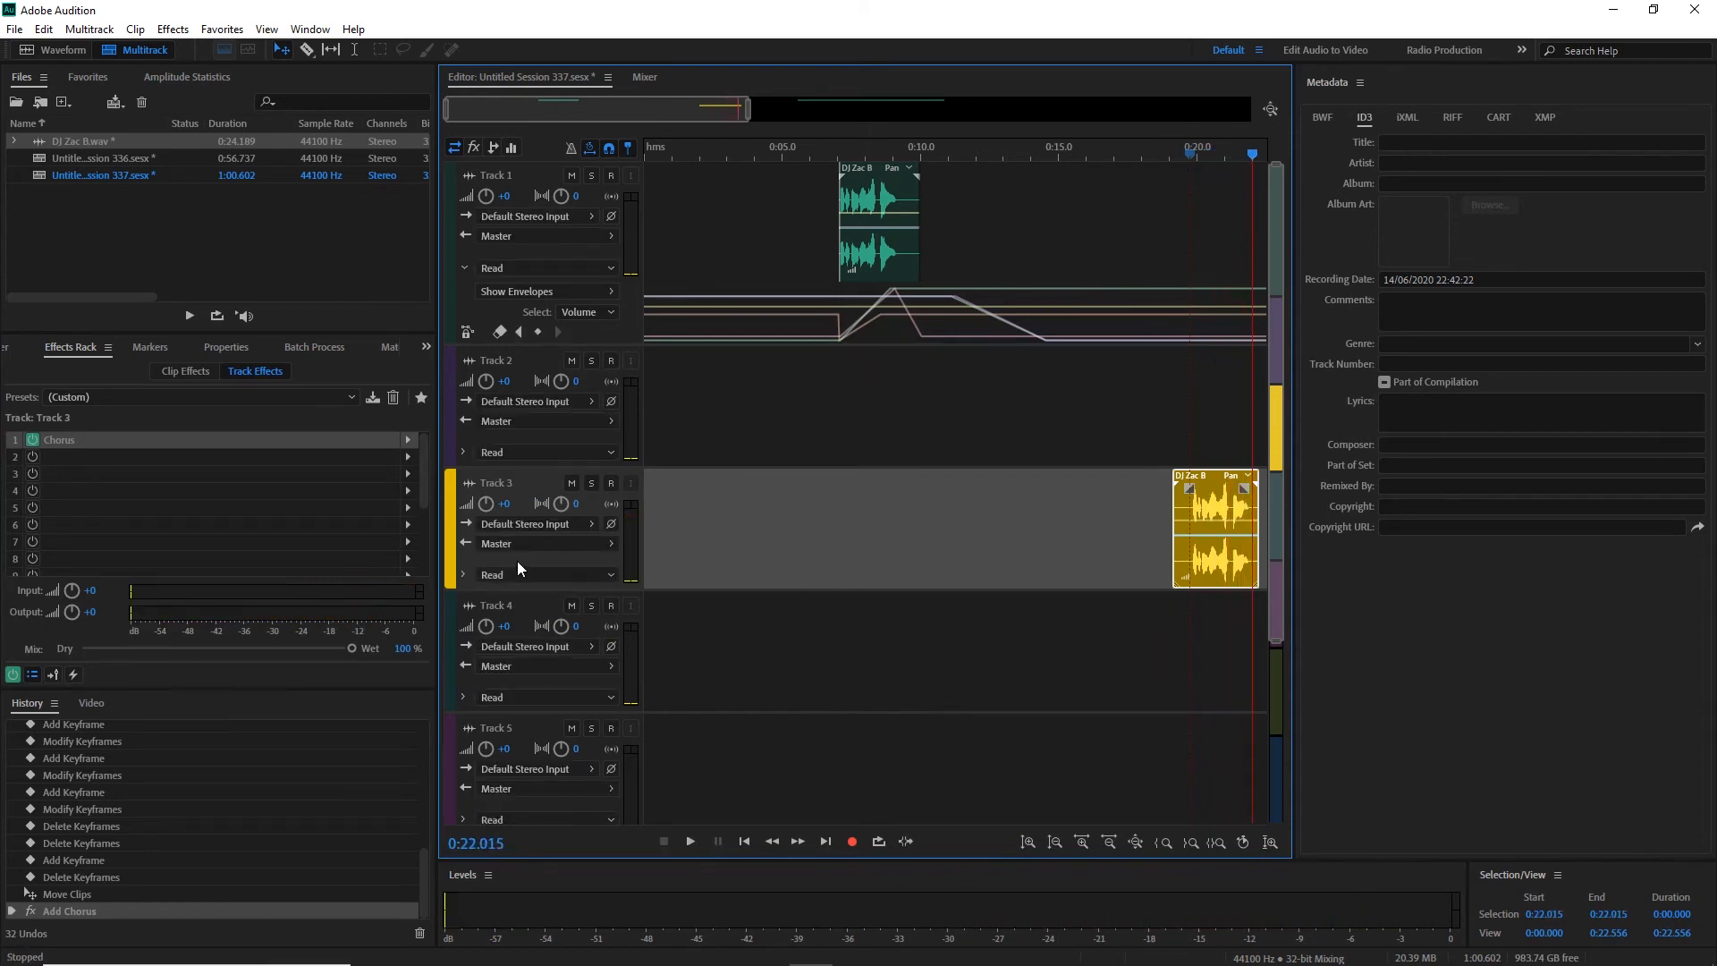
Expand Track 3's automation lane and examine which Chorus parameters can be shown as envelopes.
{"action": "scroll", "coordinate": [517, 561], "scroll_direction": "down", "scroll_amount": 2}
{"action": "scroll", "coordinate": [517, 560], "scroll_direction": "up", "scroll_amount": 1}
{"action": "scroll", "coordinate": [517, 560], "scroll_direction": "down", "scroll_amount": 1}
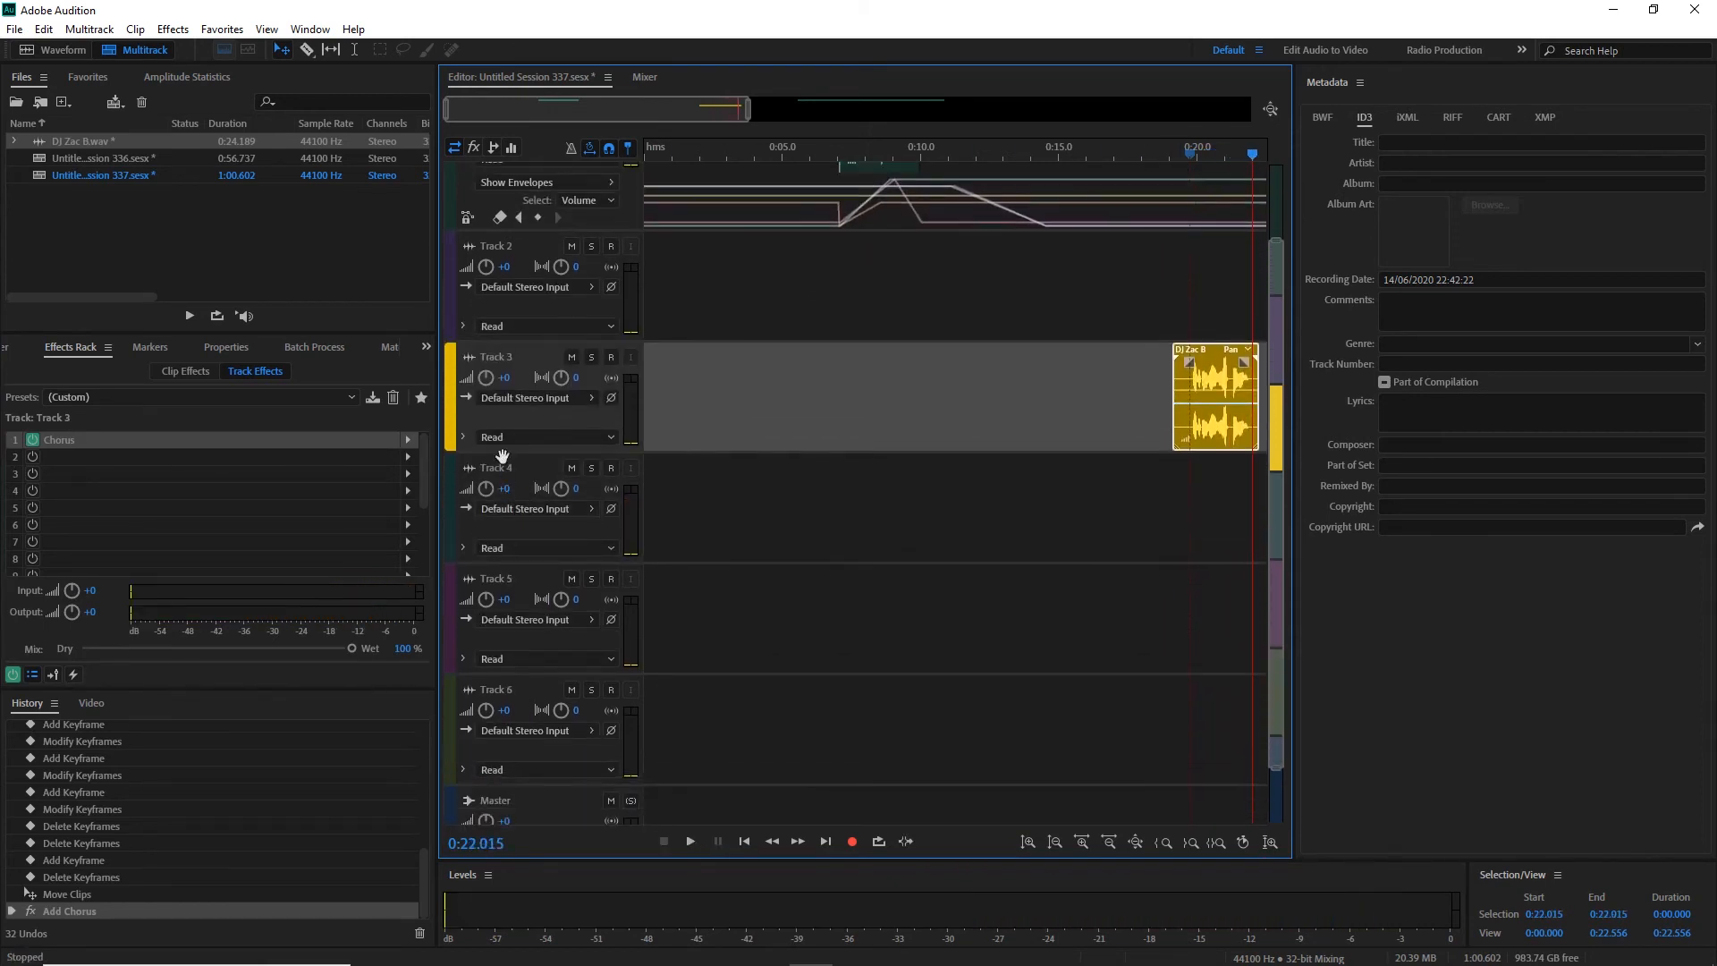
{"action": "left_click", "coordinate": [463, 438]}
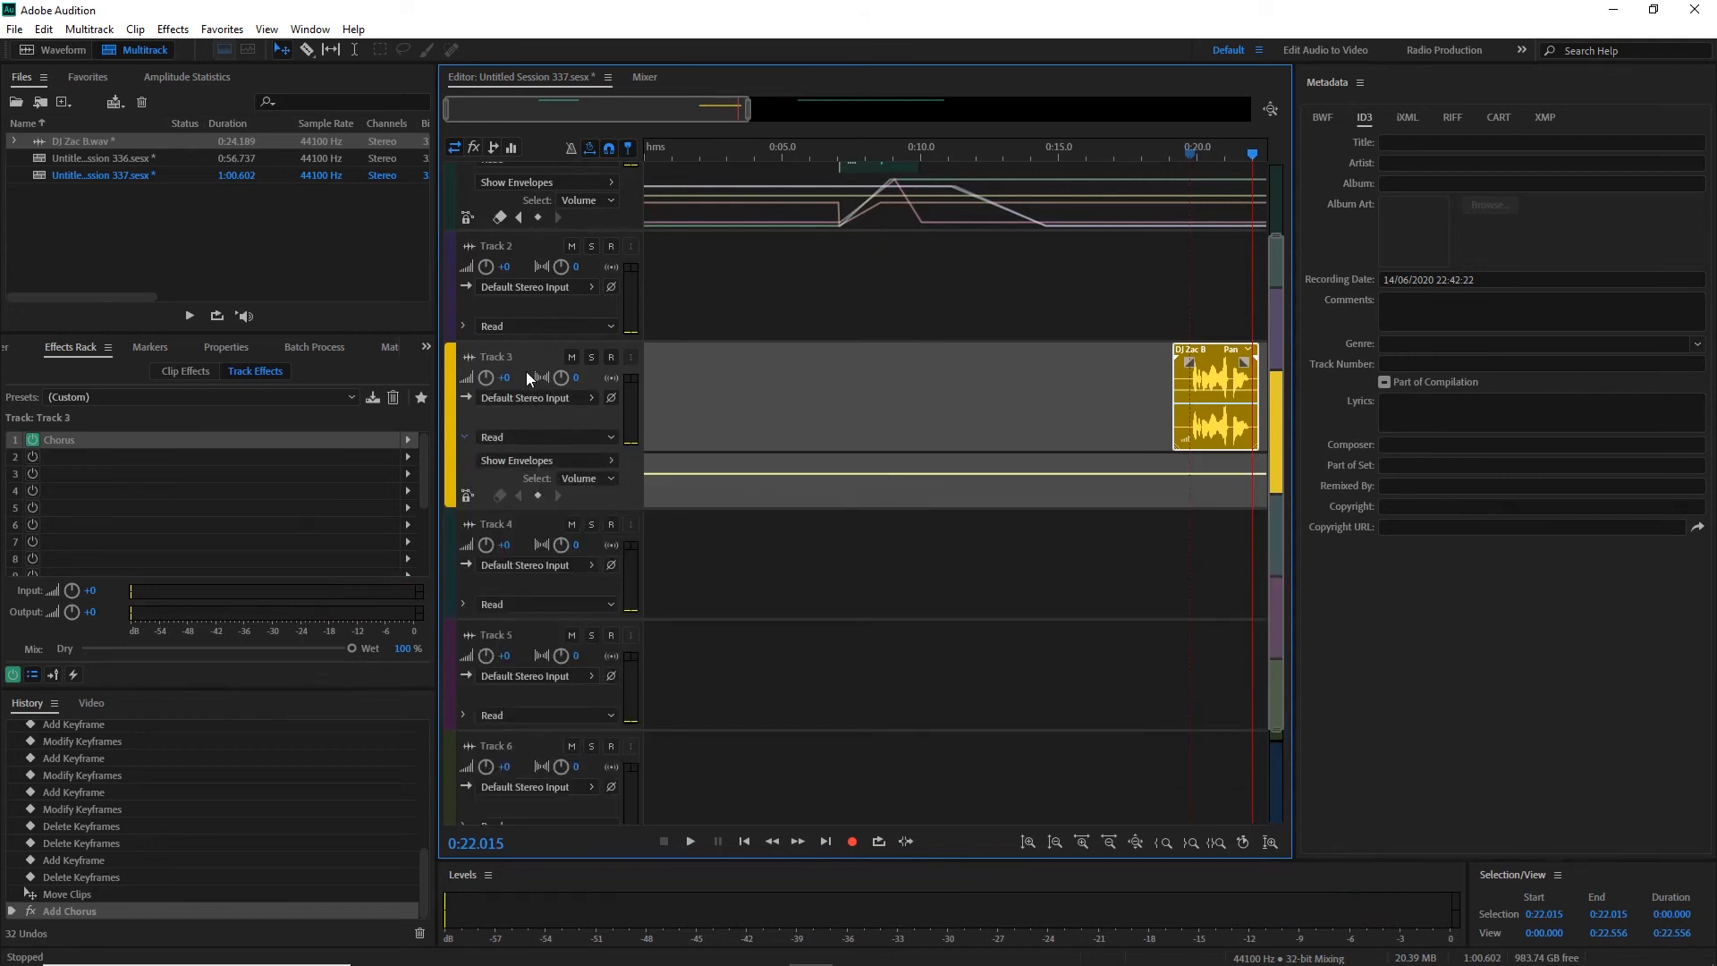
{"action": "scroll", "coordinate": [528, 368], "scroll_direction": "up", "scroll_amount": 3}
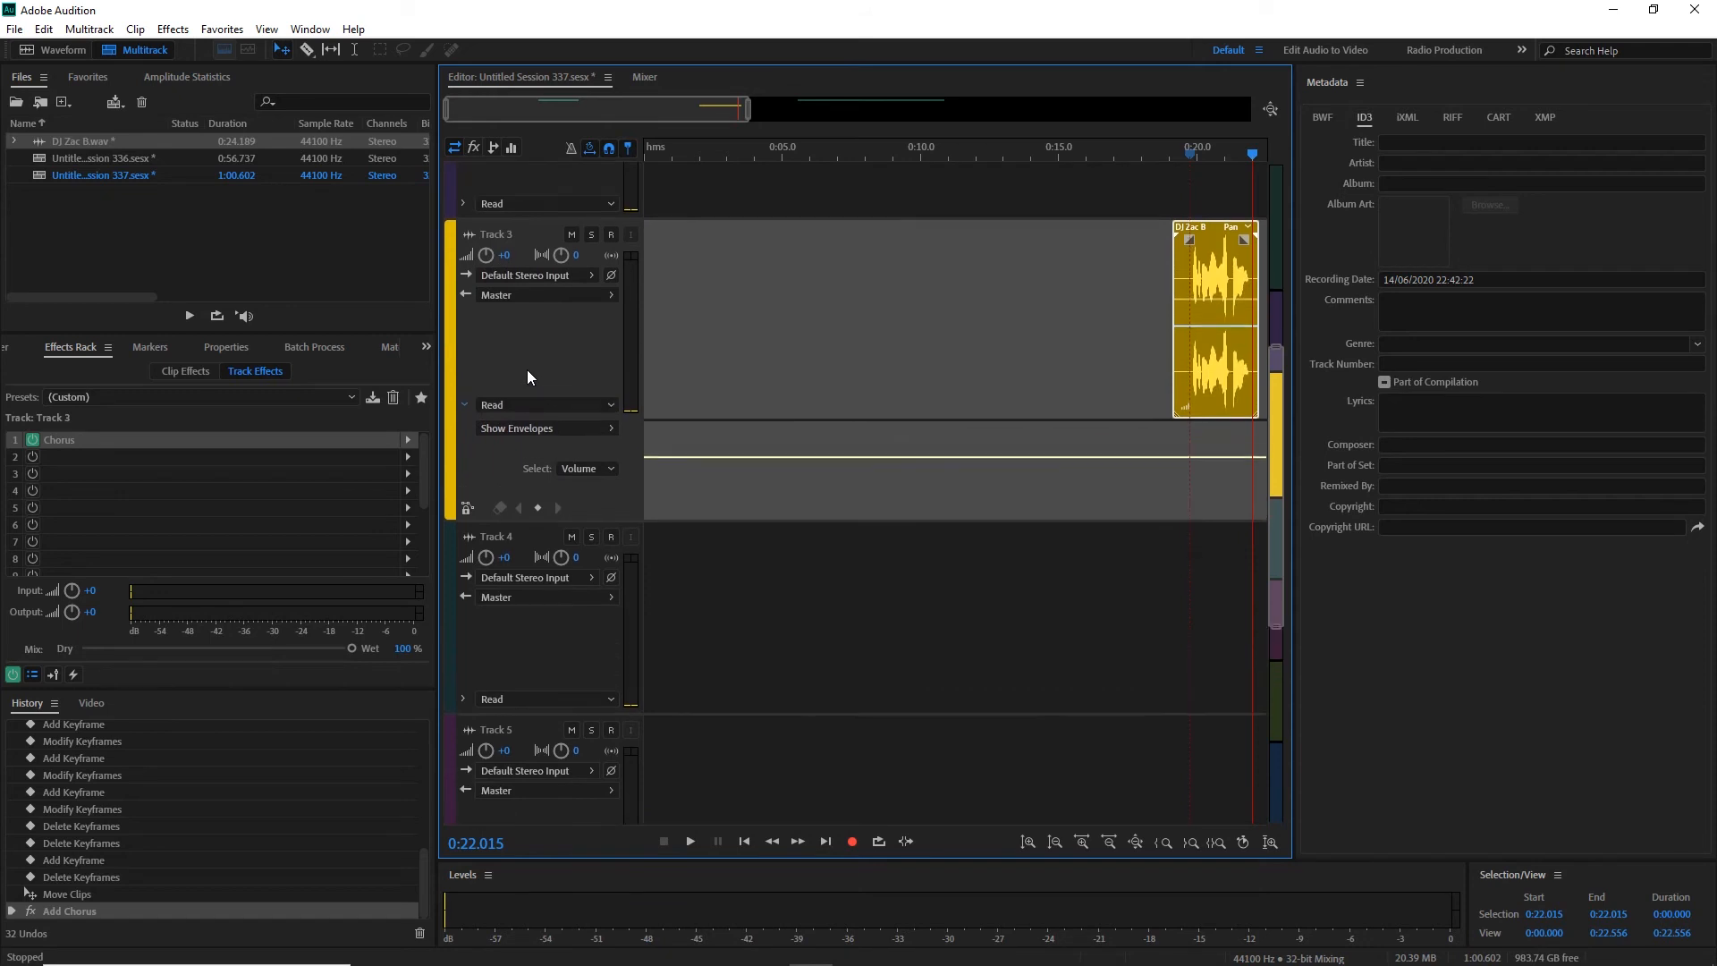
{"action": "scroll", "coordinate": [527, 377], "scroll_direction": "down", "scroll_amount": 5}
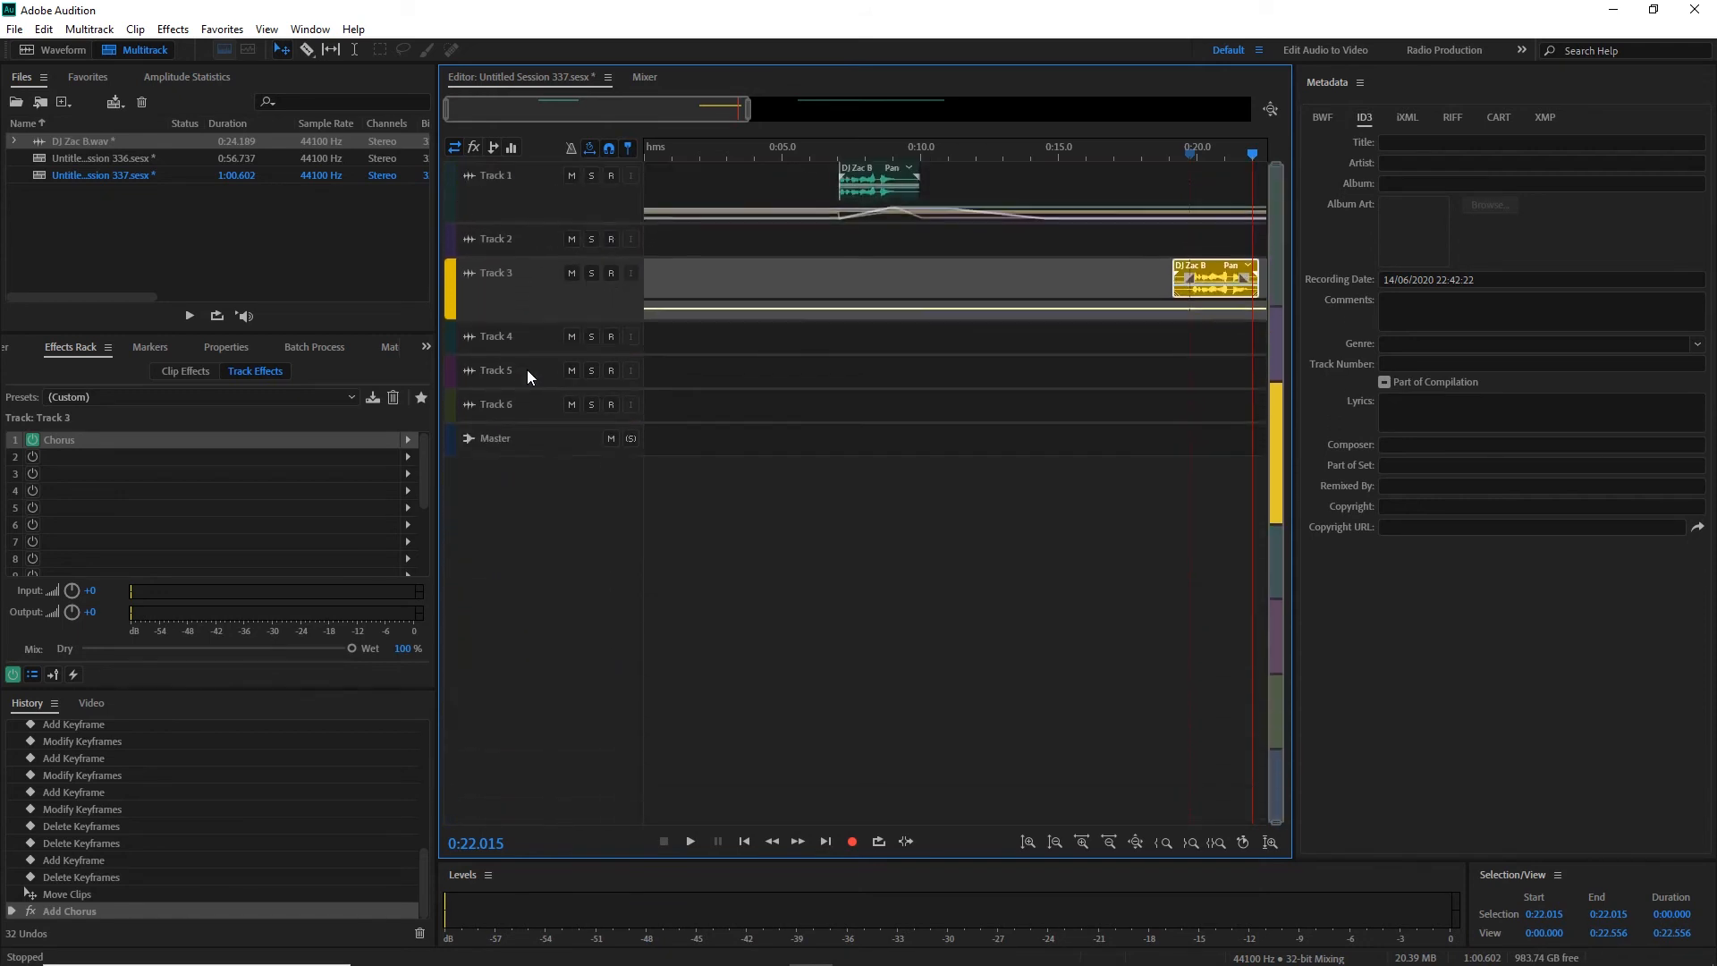
{"action": "scroll", "coordinate": [528, 370], "scroll_direction": "down", "scroll_amount": 1}
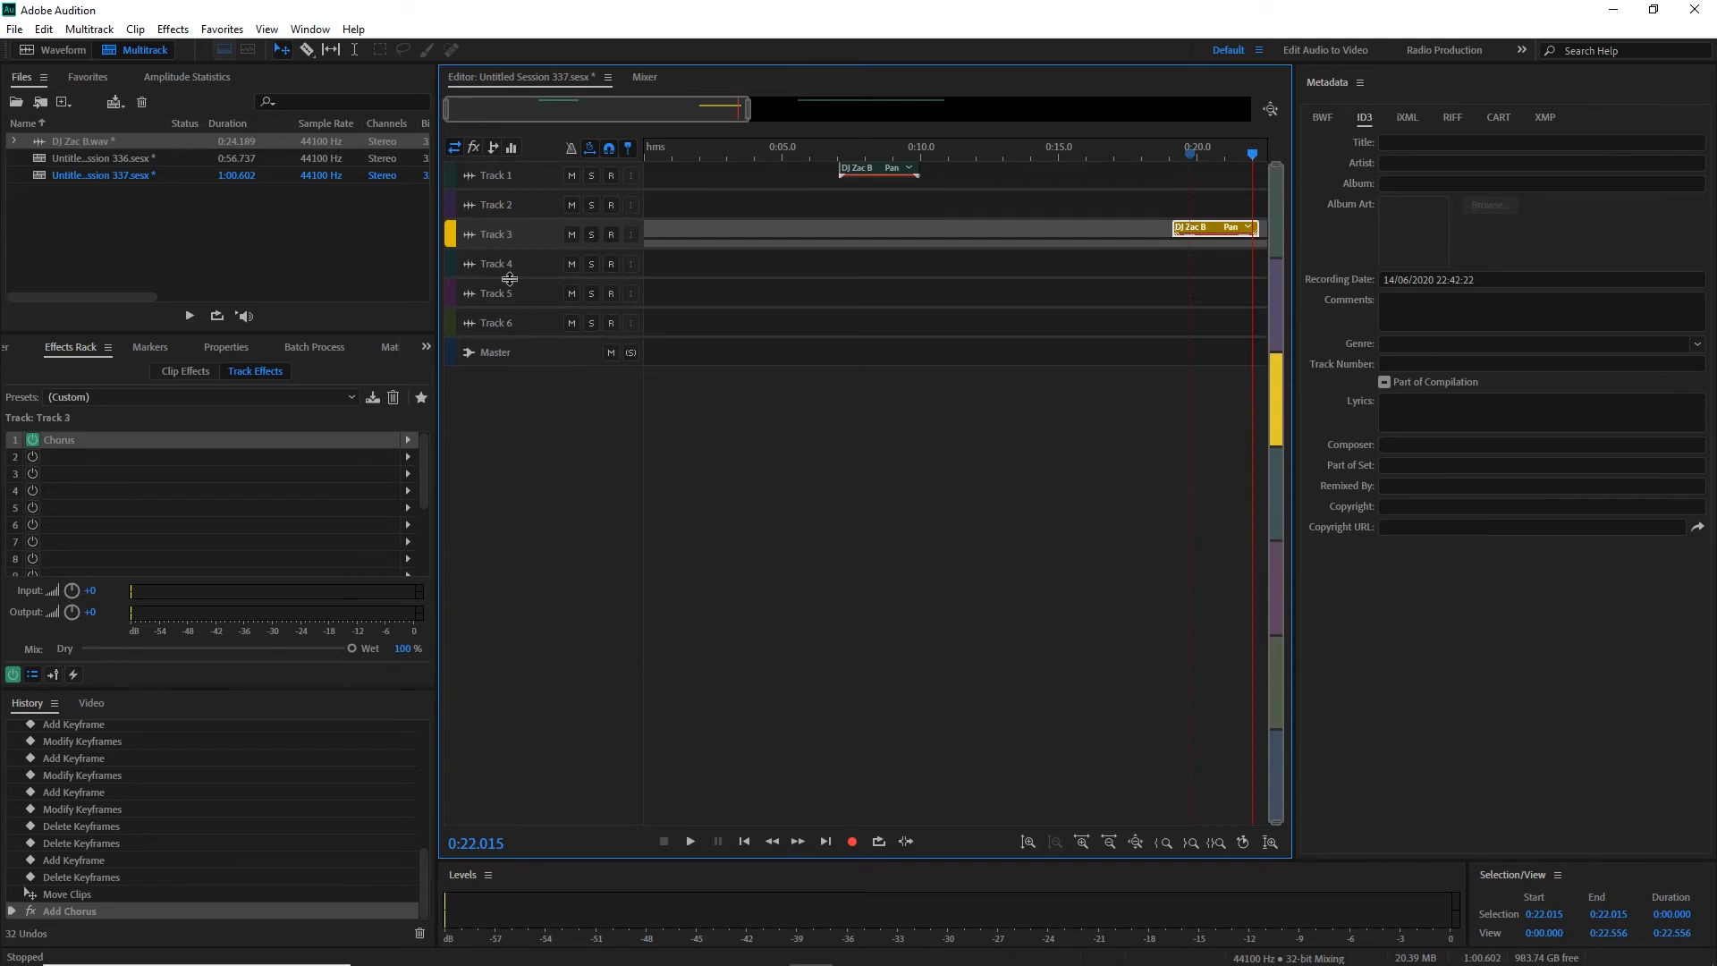
{"action": "scroll", "coordinate": [544, 233], "scroll_direction": "up", "scroll_amount": 6}
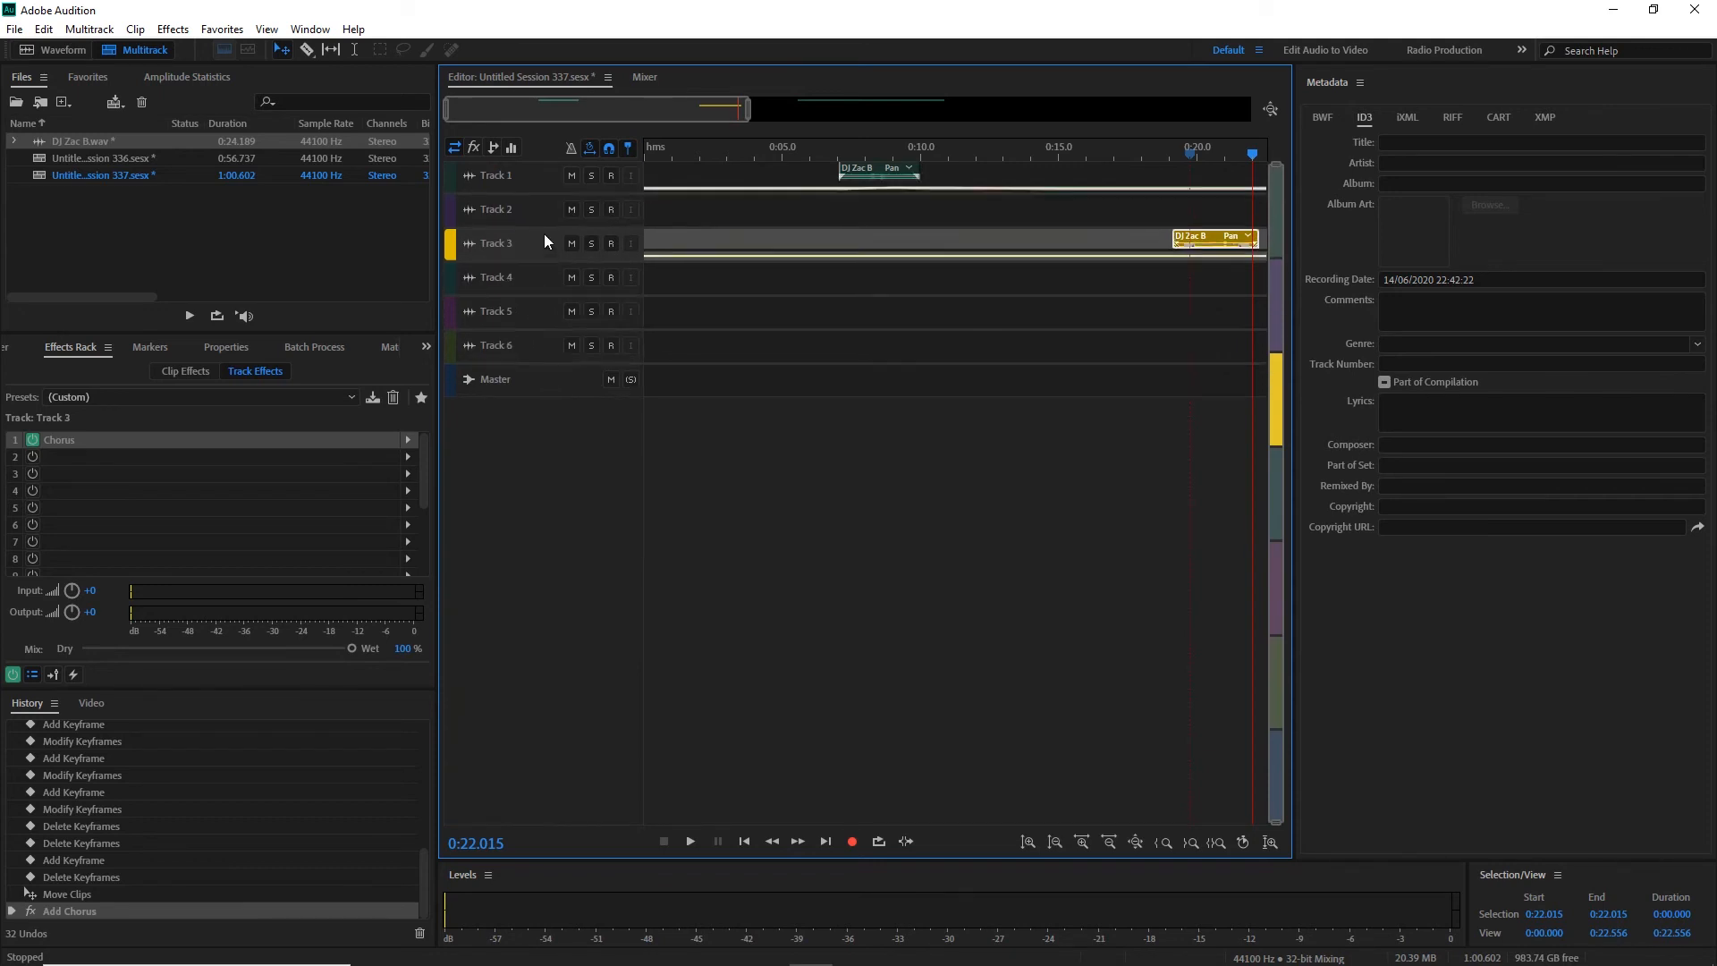
{"action": "scroll", "coordinate": [543, 234], "scroll_direction": "up", "scroll_amount": 5}
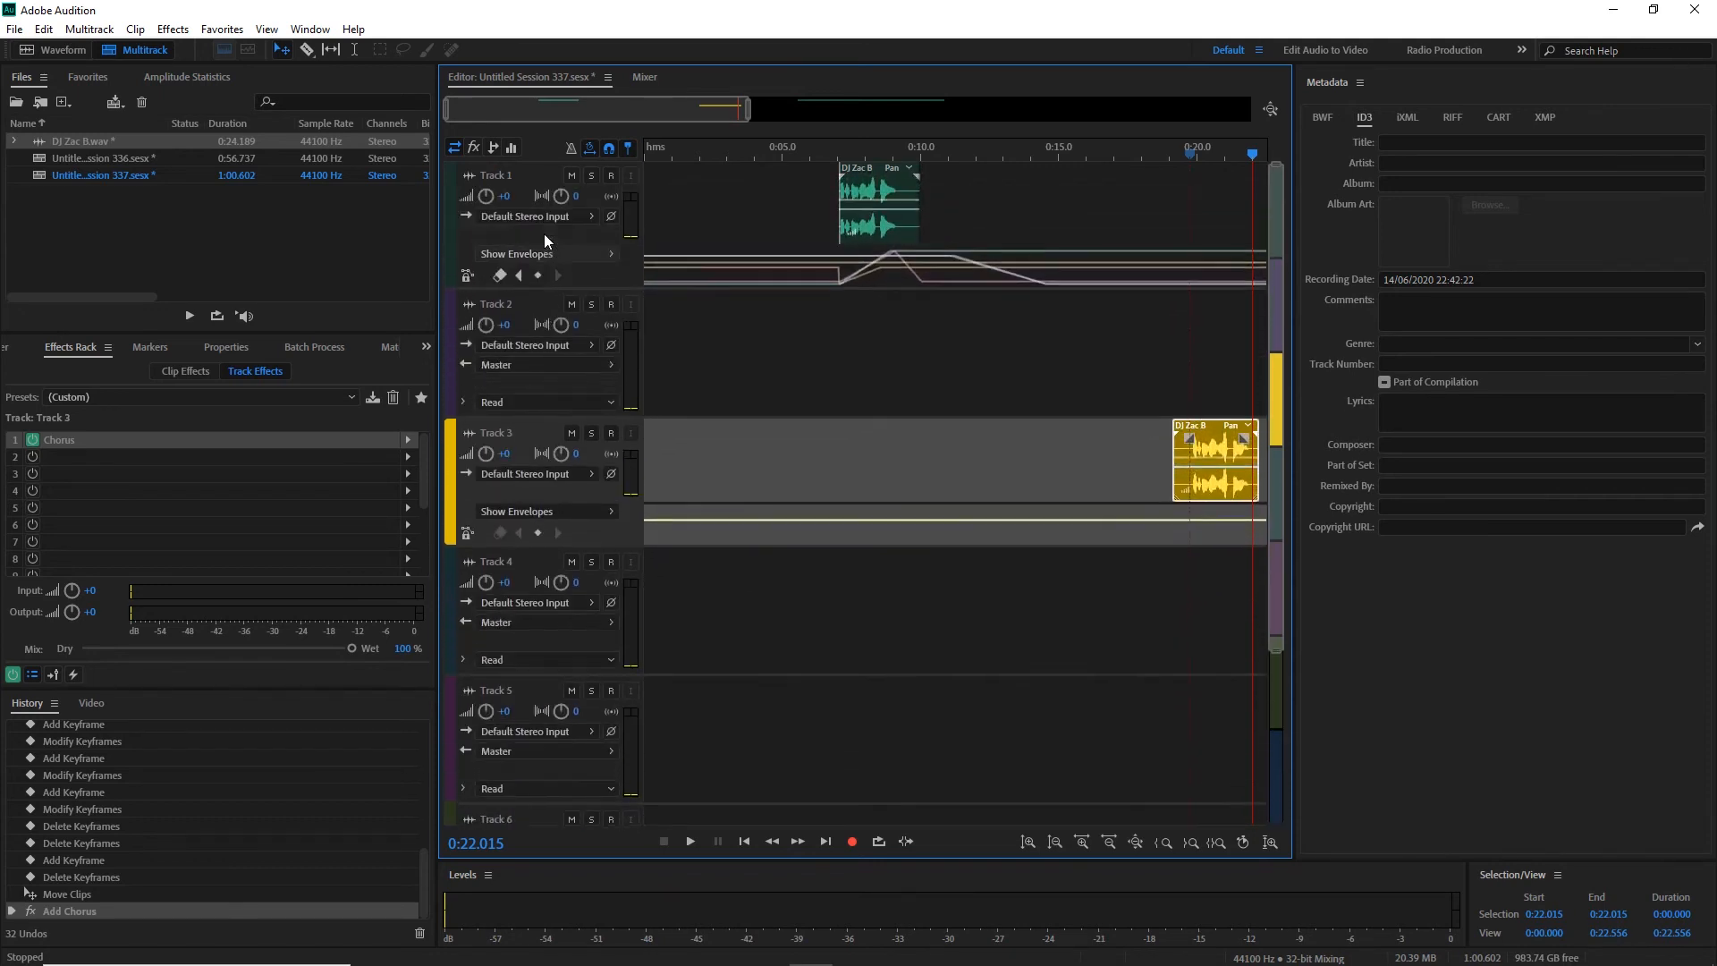
{"action": "scroll", "coordinate": [544, 233], "scroll_direction": "down", "scroll_amount": 3}
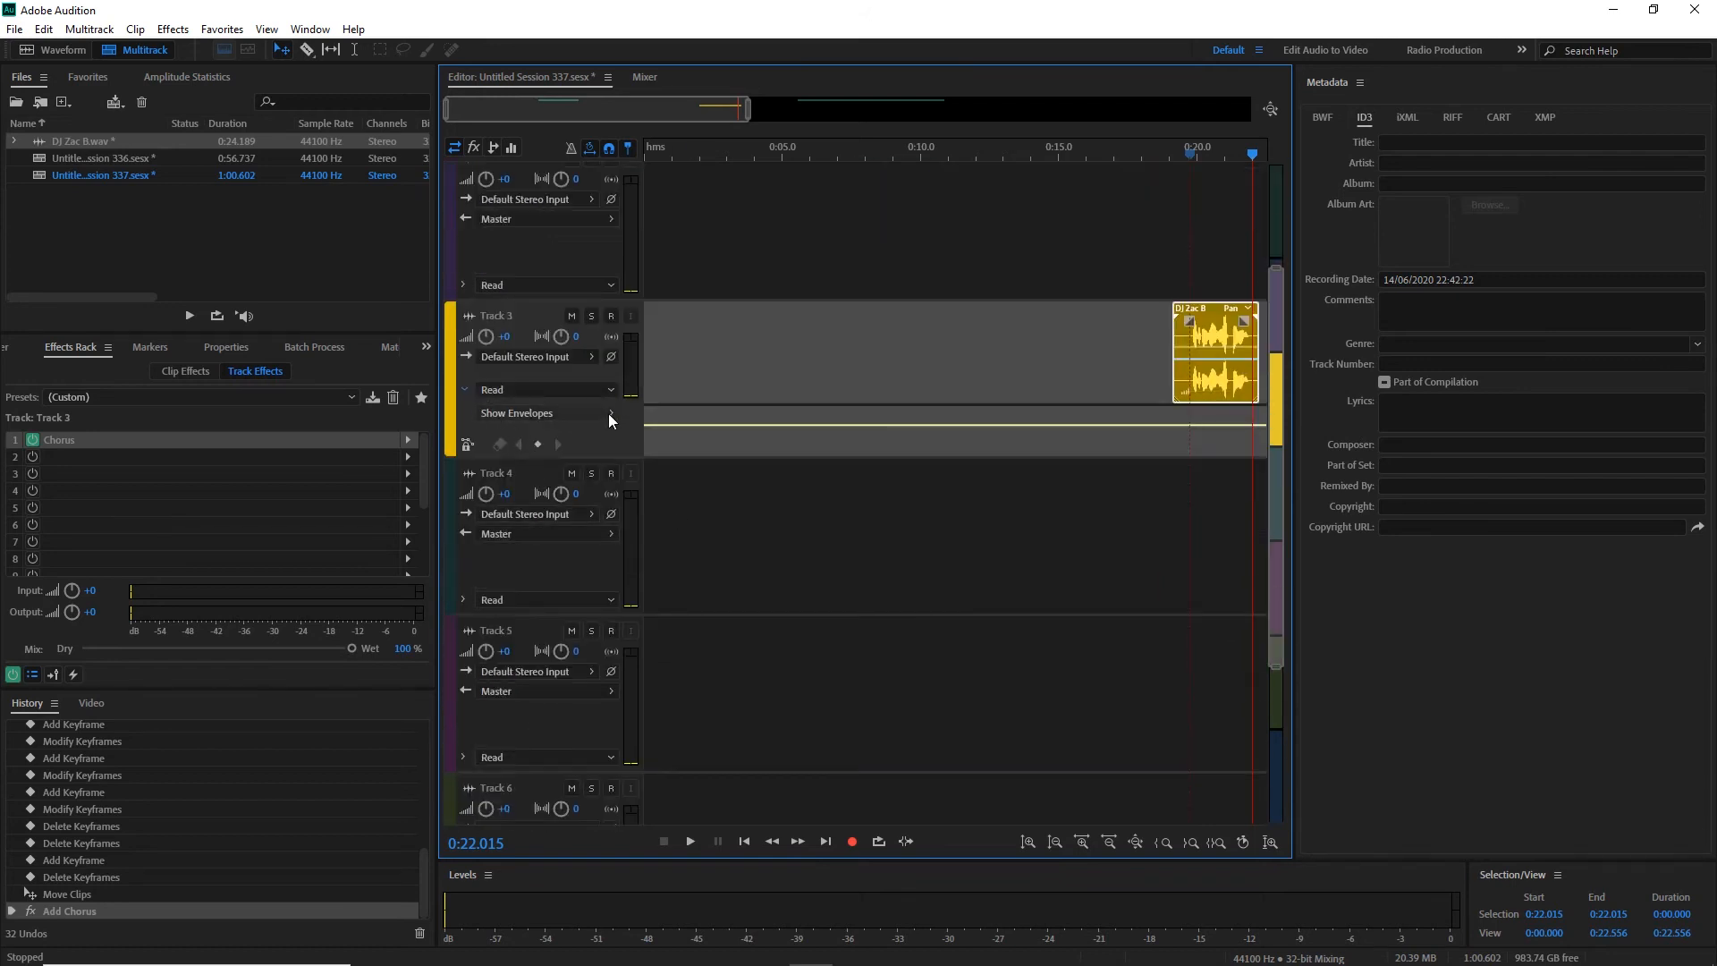
{"action": "left_click", "coordinate": [608, 413]}
{"action": "mouse_move", "coordinate": [668, 590]}
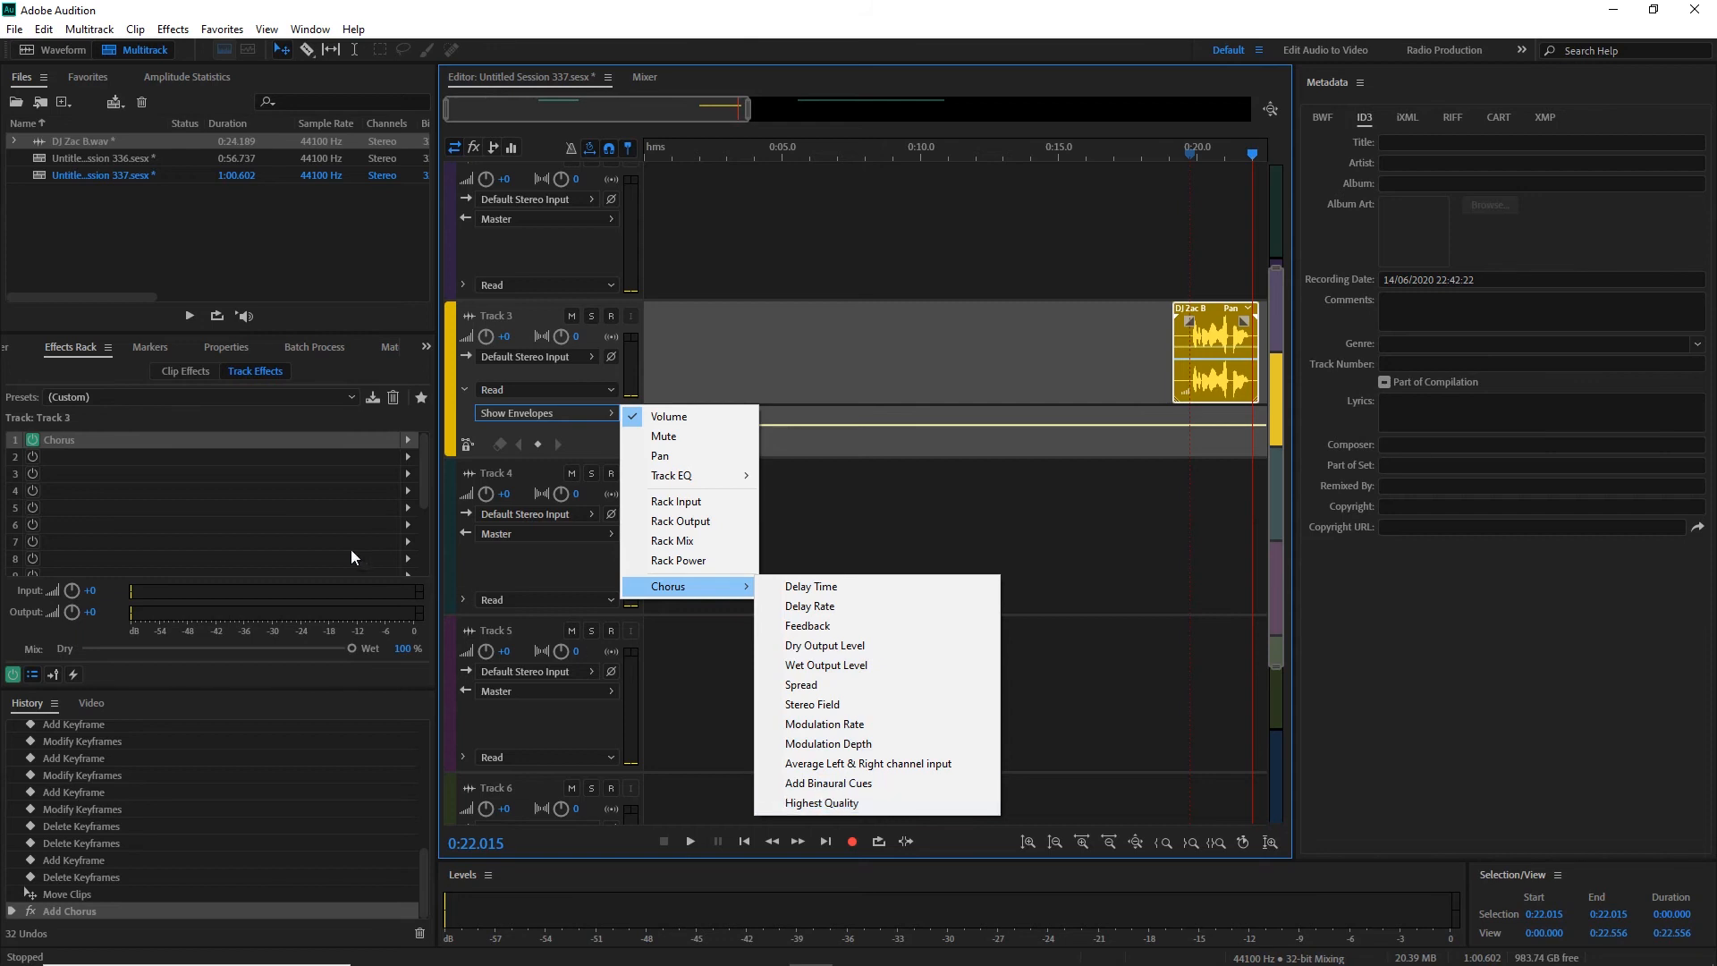
Review the settings of Track 3's Chorus effect and compare them with its available envelope parameters.
{"action": "double_click", "coordinate": [62, 441]}
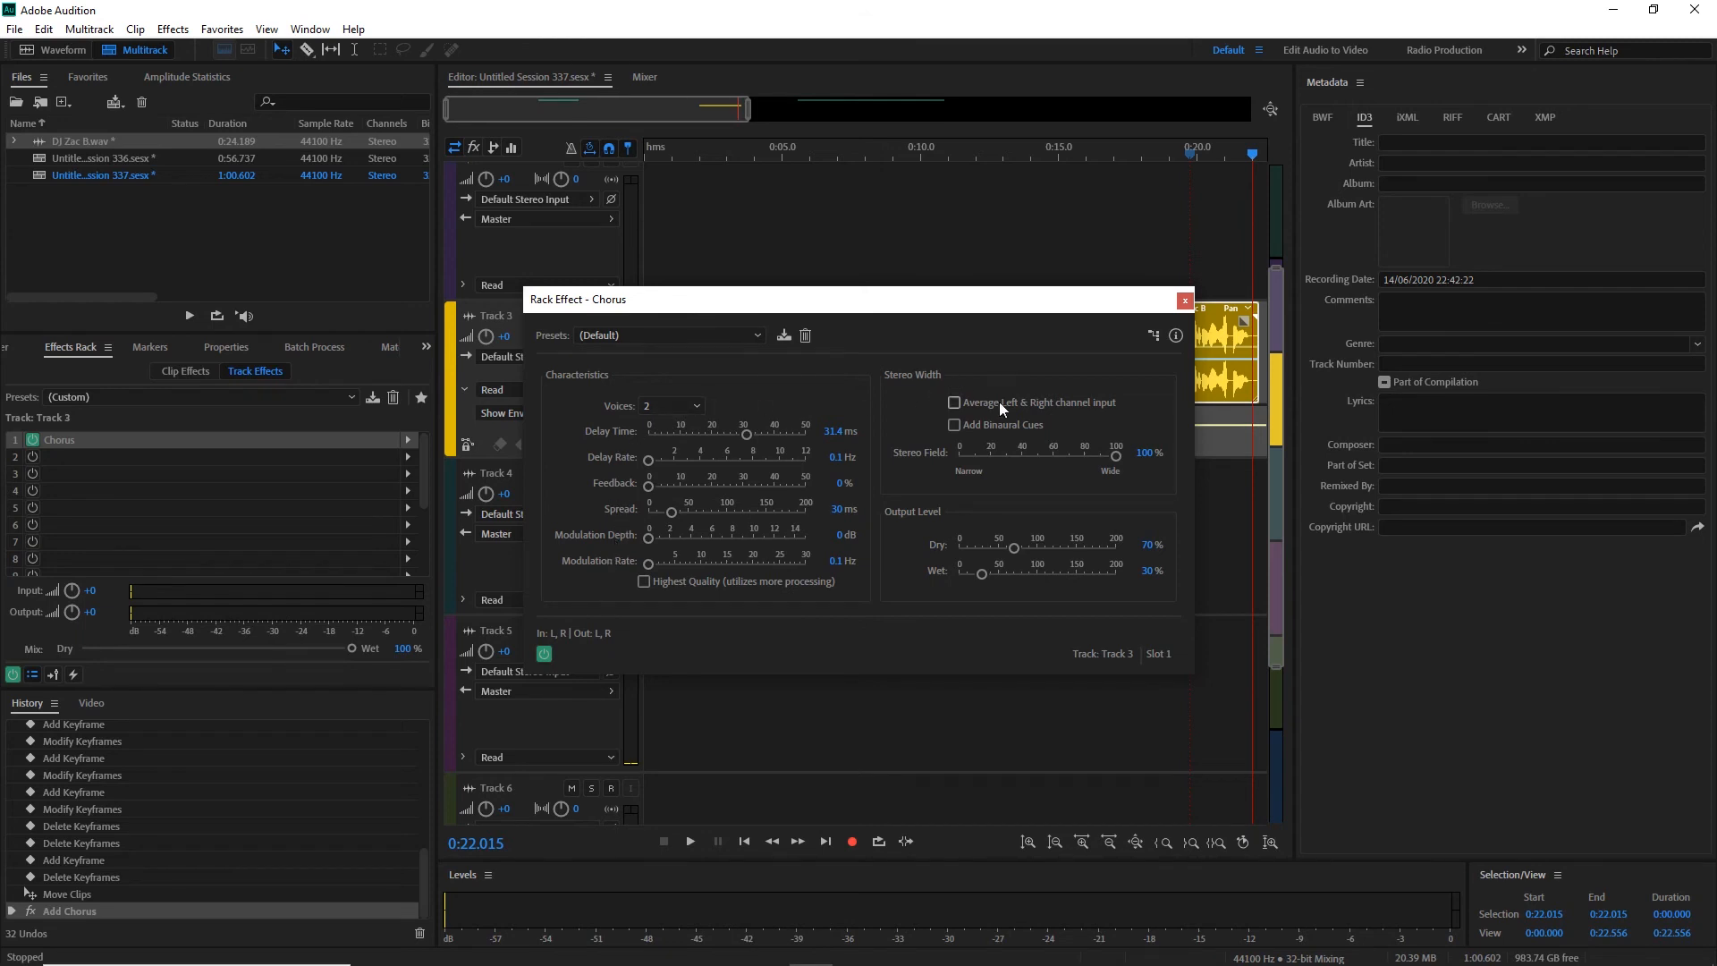
{"action": "left_click", "coordinate": [1185, 299]}
{"action": "left_click", "coordinate": [612, 414]}
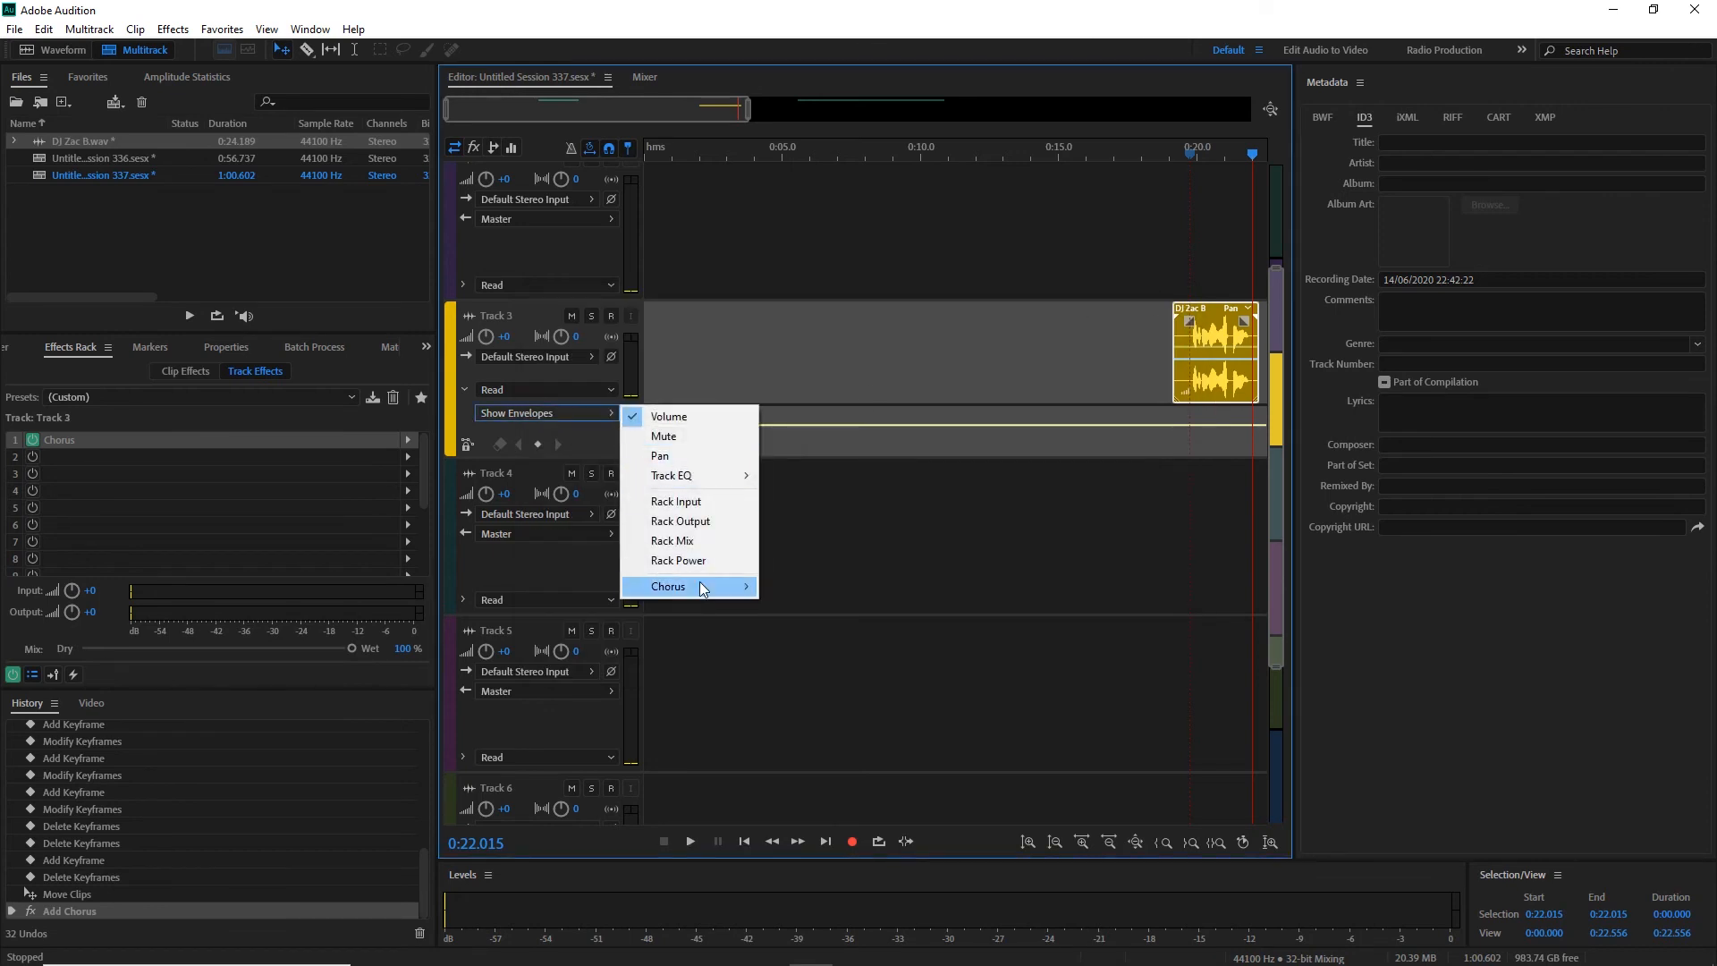
{"action": "mouse_move", "coordinate": [702, 587]}
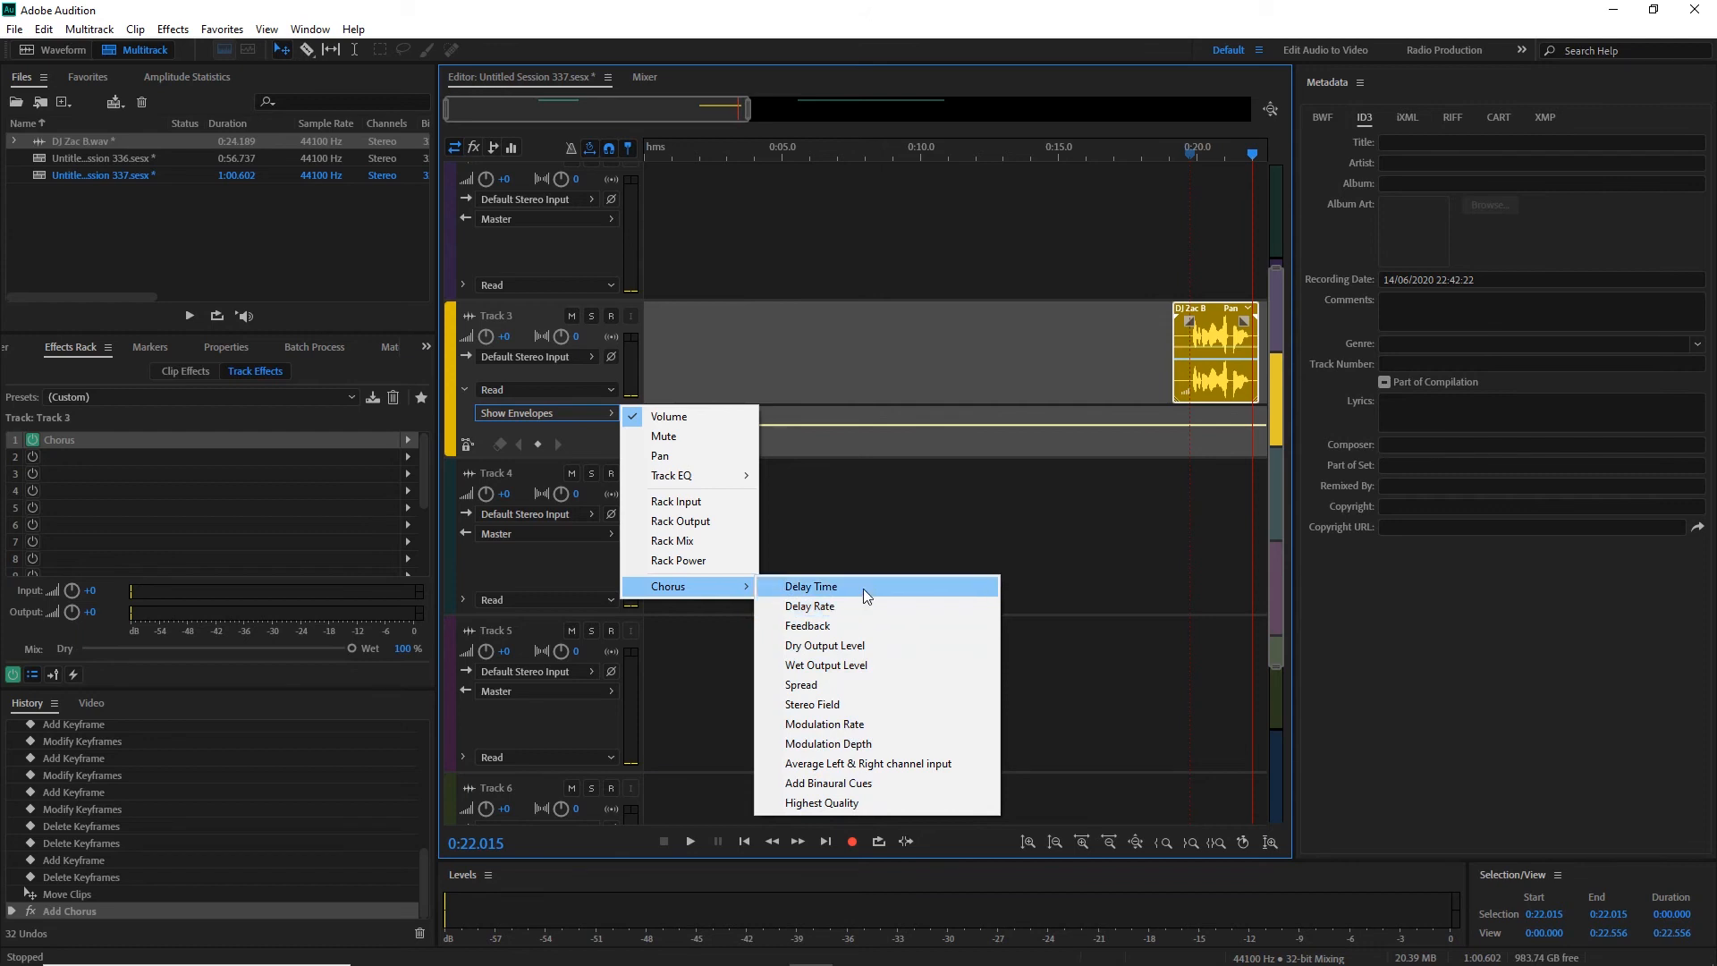
{"action": "left_click", "coordinate": [956, 487]}
Place the playhead at 0:00.869 and move the clip at about 0:19 from Track 3 to Track 2.
{"action": "key", "text": "backslash"}
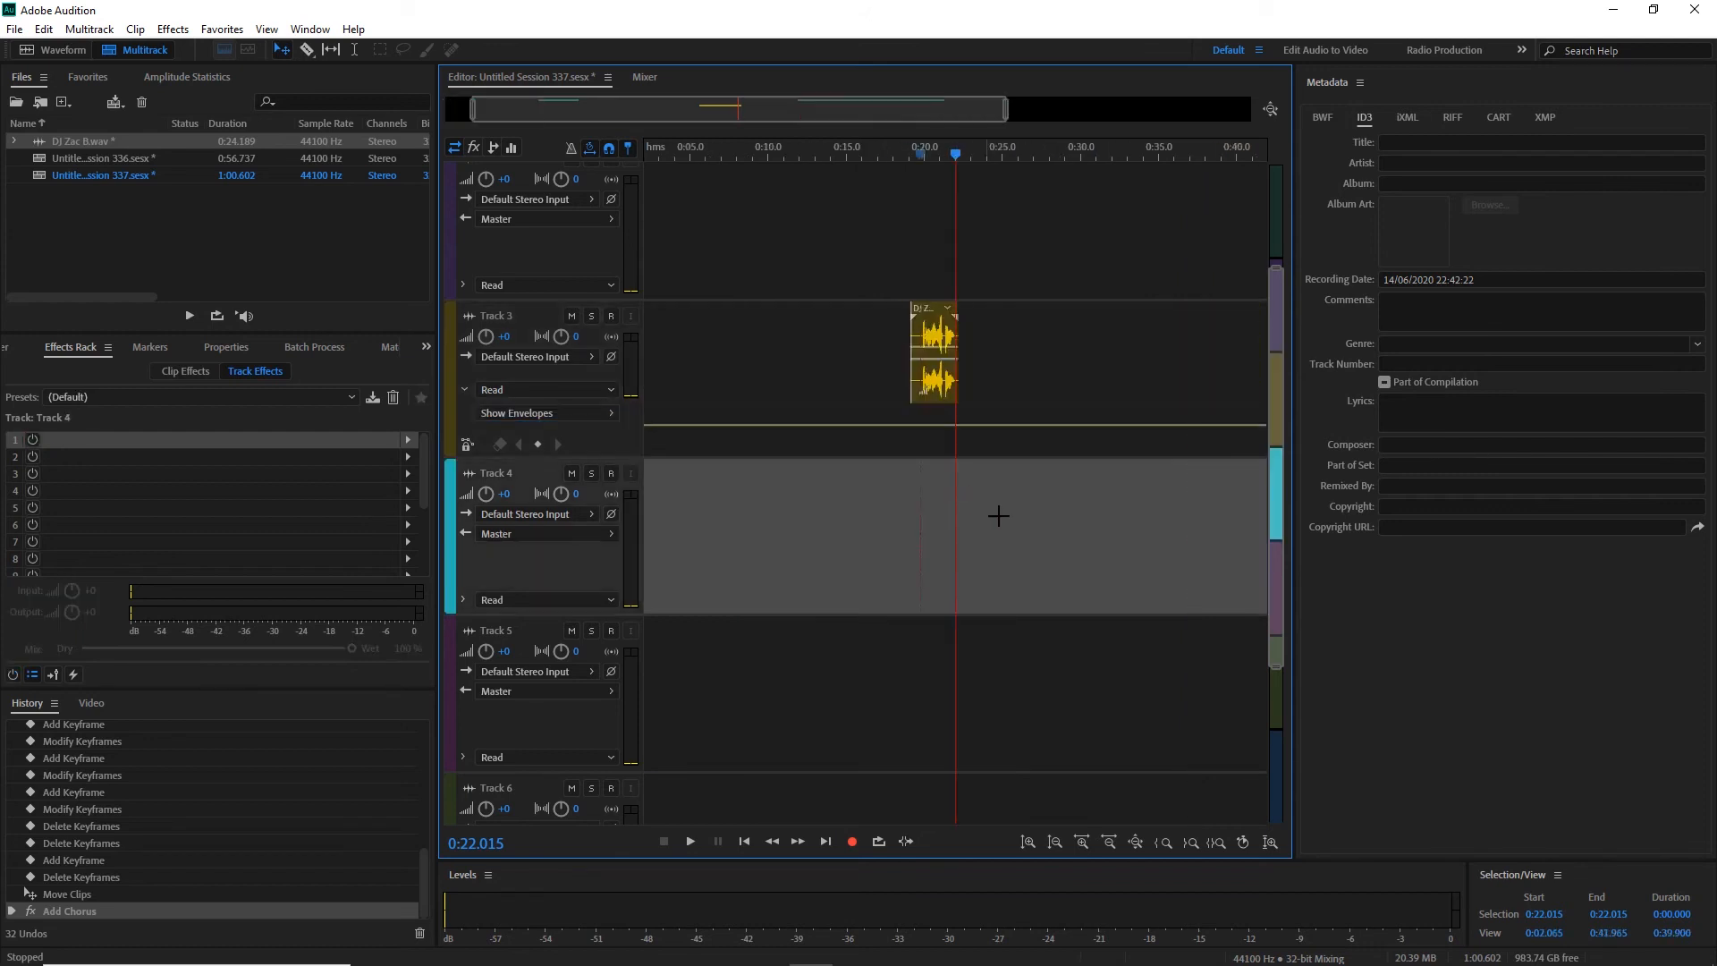
{"action": "left_click", "coordinate": [654, 152]}
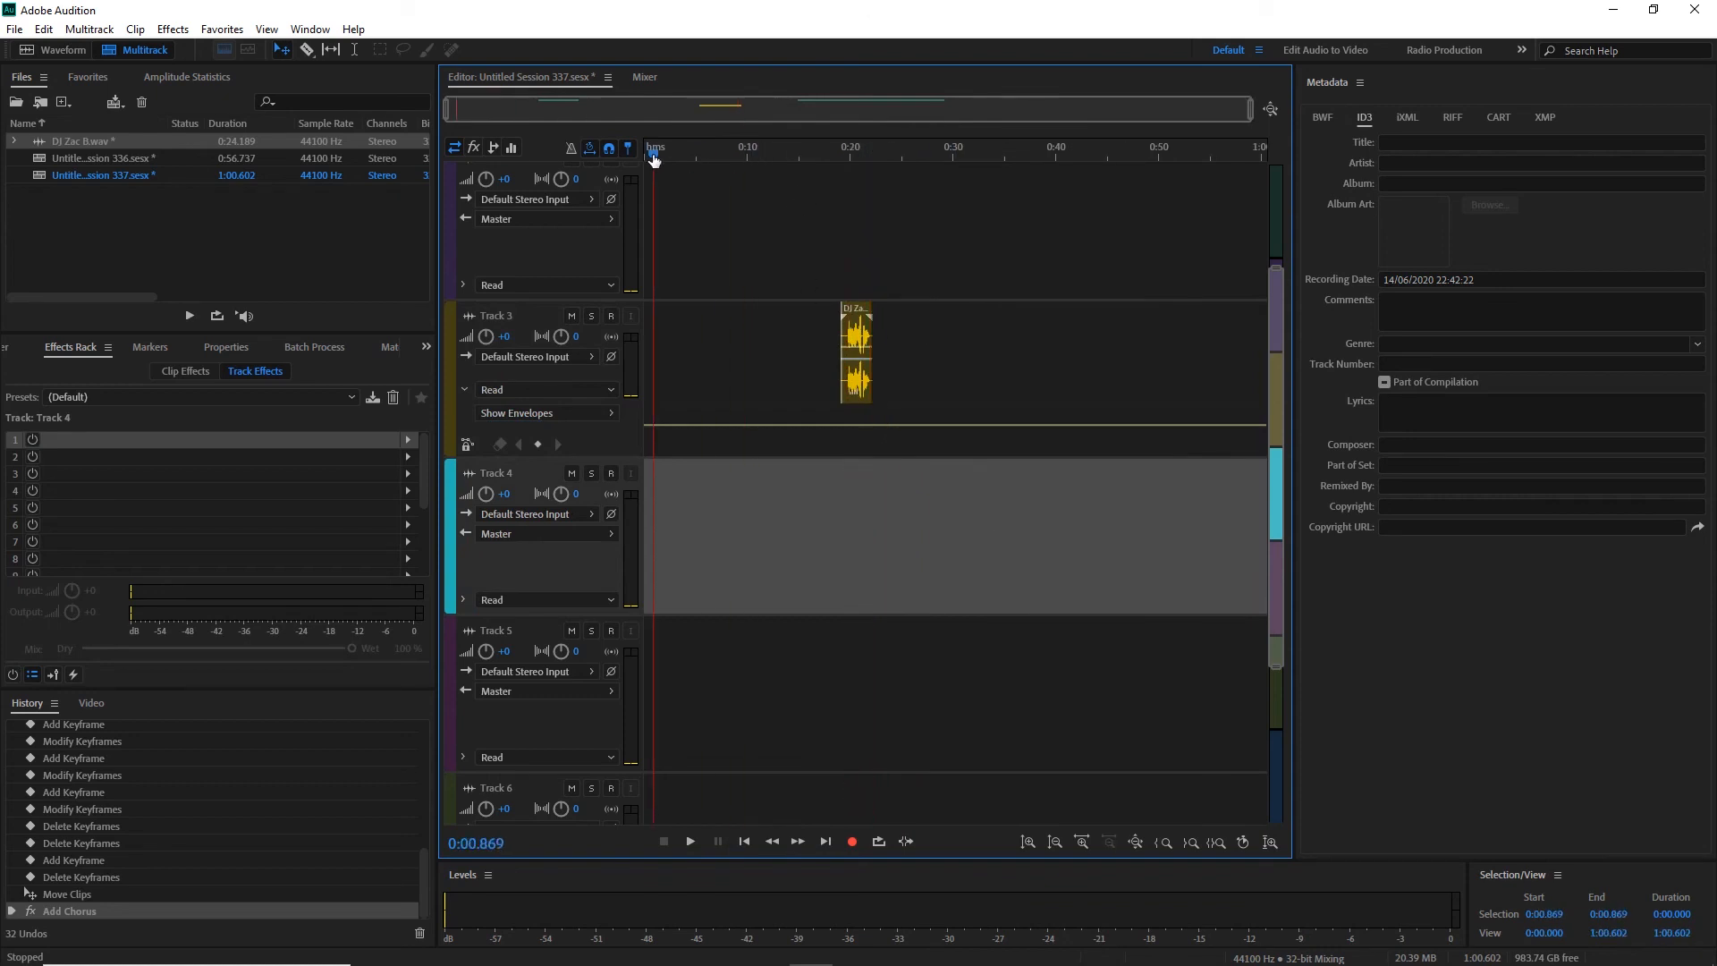
{"action": "left_click_drag", "start_coordinate": [1284, 351], "coordinate": [1276, 176]}
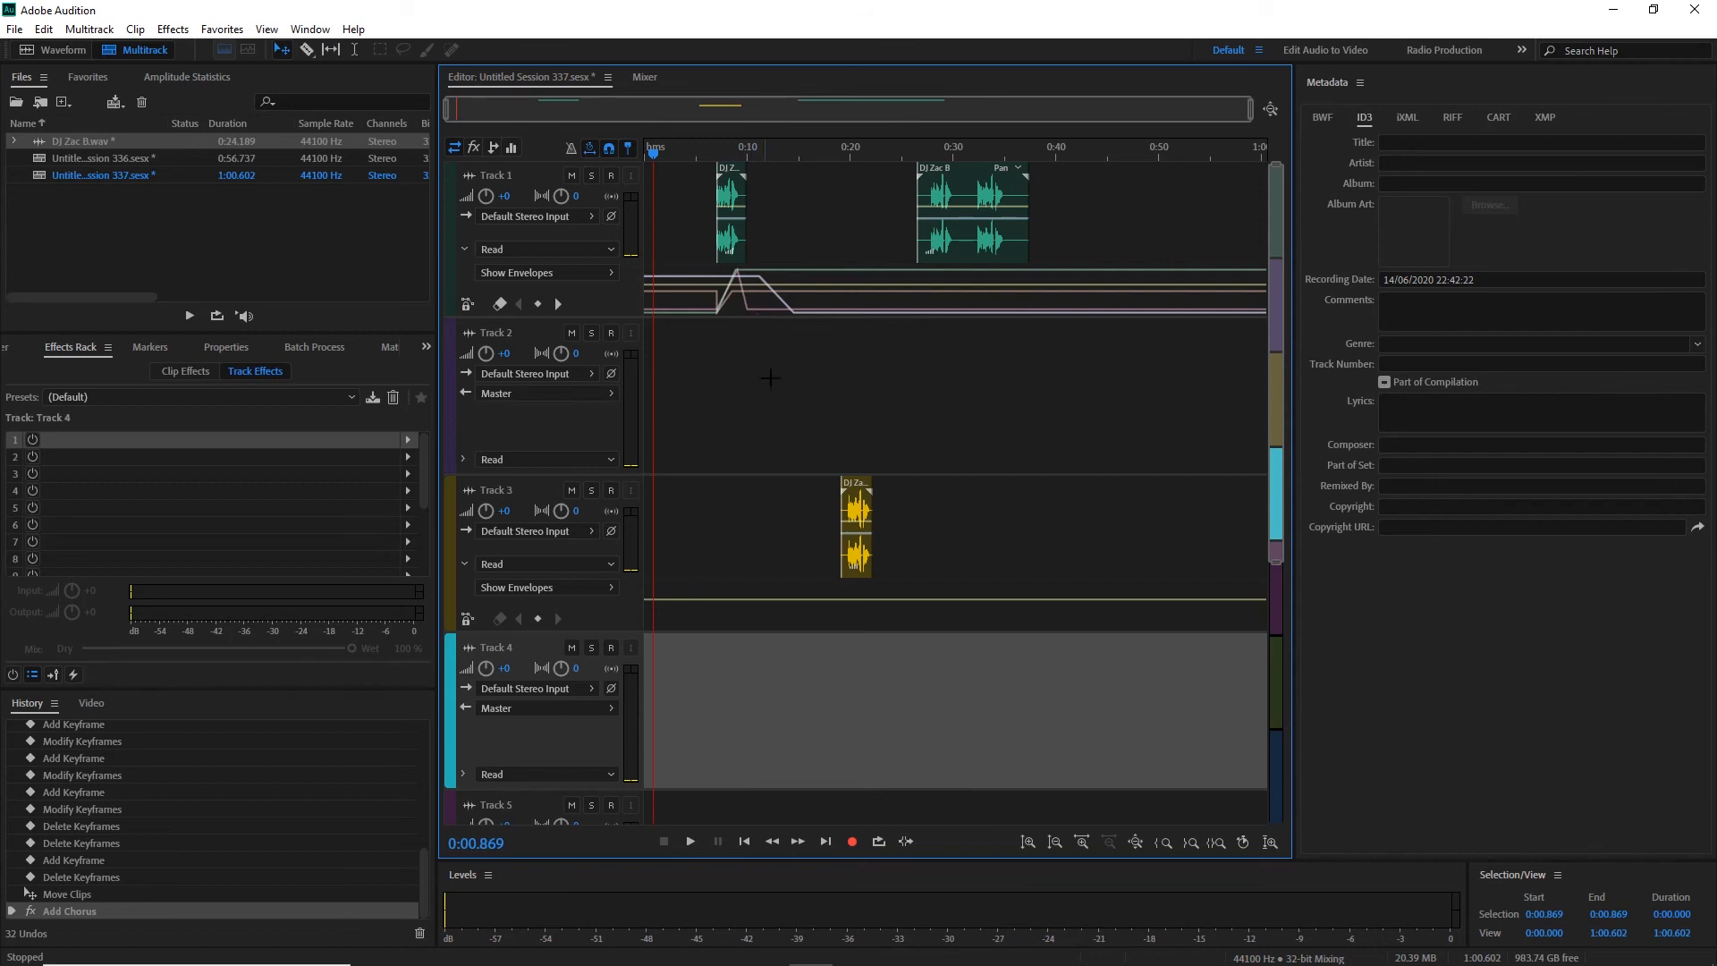
{"action": "left_click_drag", "start_coordinate": [858, 497], "coordinate": [853, 401]}
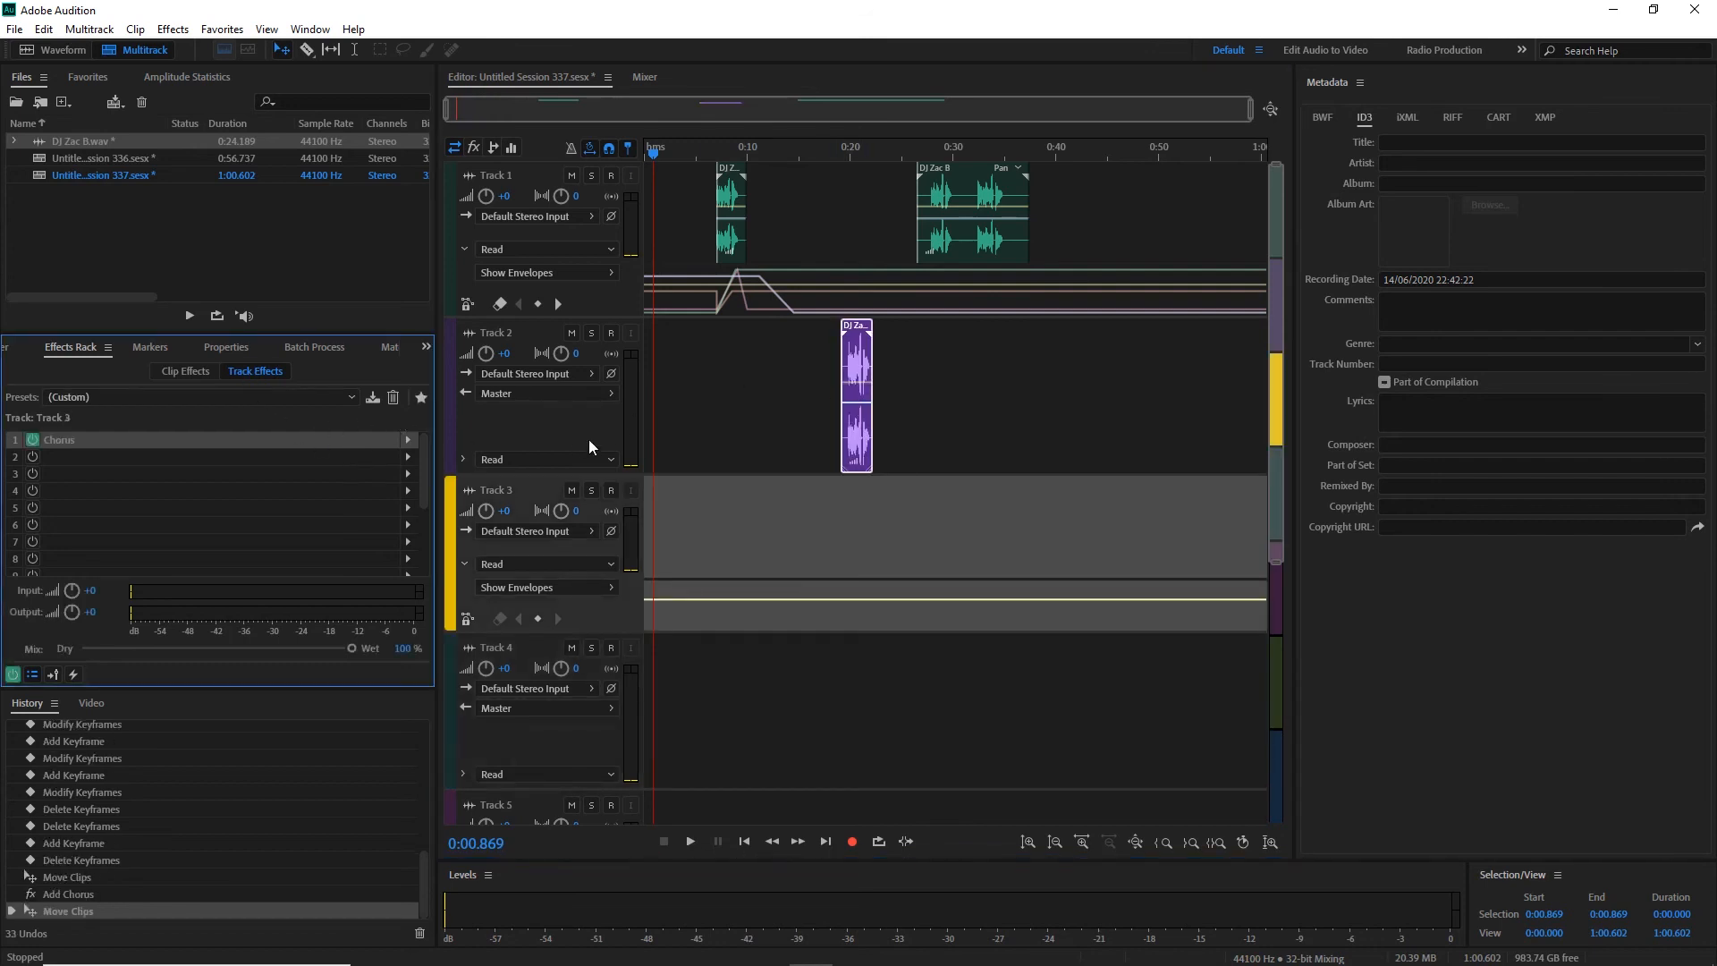
Add a Pitch Shifter effect to Track 2 and keep its default settings.
{"action": "left_click", "coordinate": [540, 414]}
{"action": "left_click", "coordinate": [408, 439]}
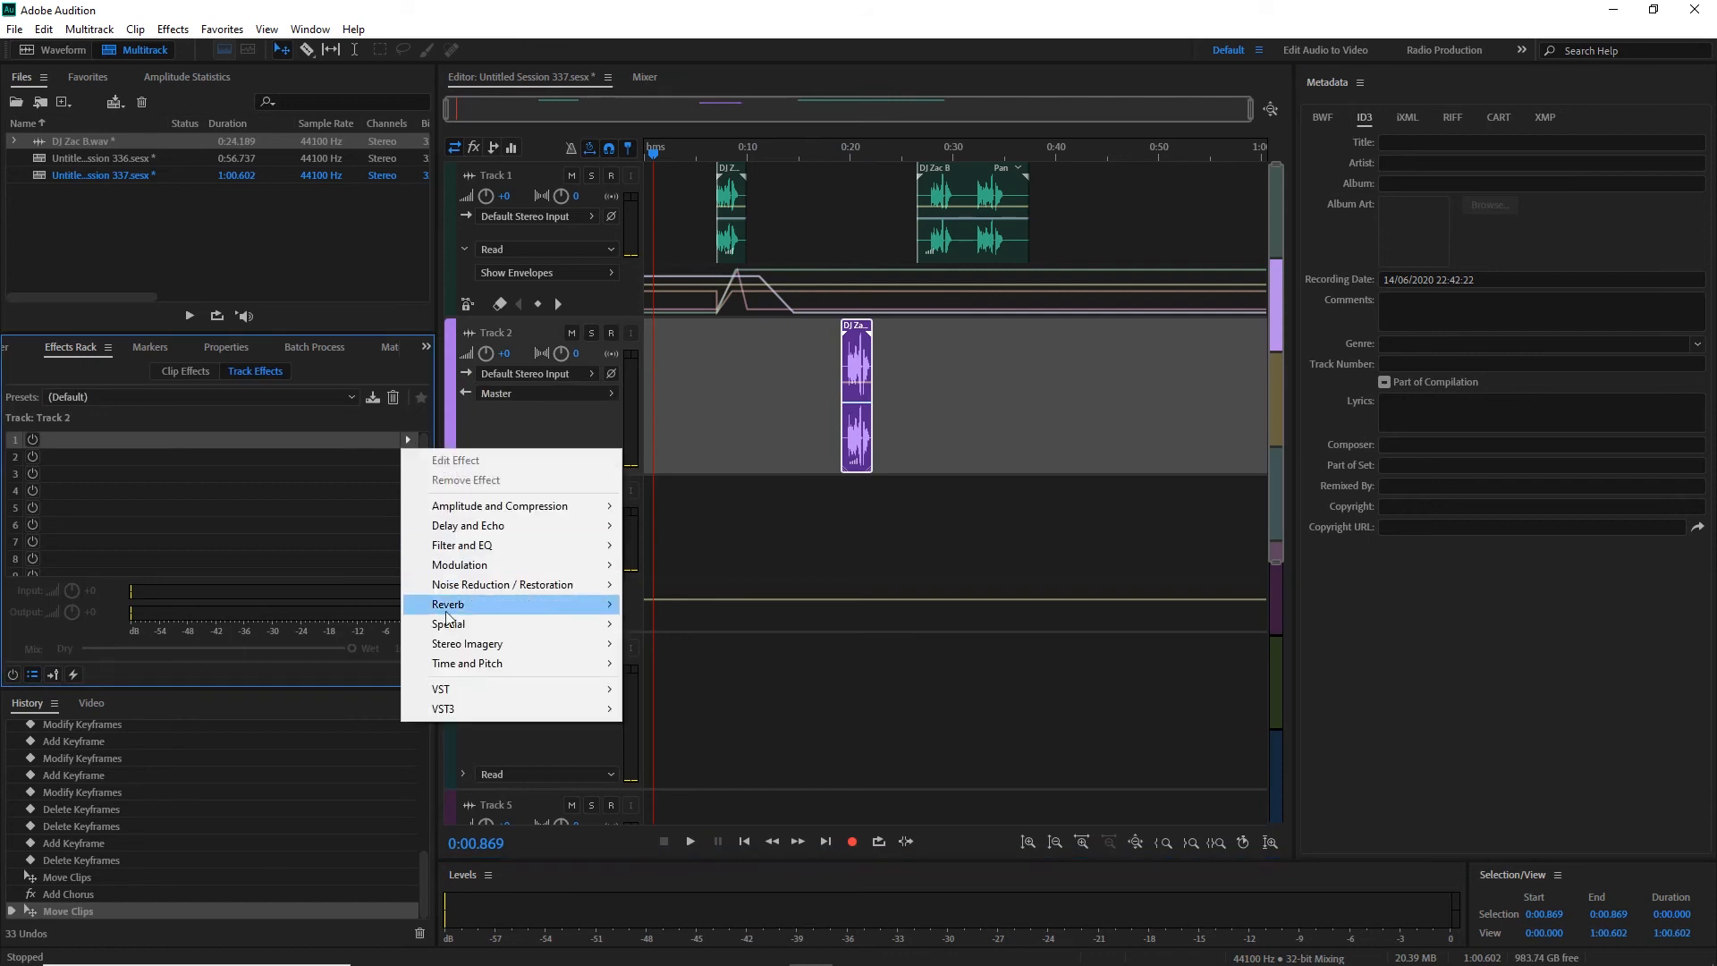
{"action": "mouse_move", "coordinate": [467, 662]}
{"action": "left_click", "coordinate": [688, 682]}
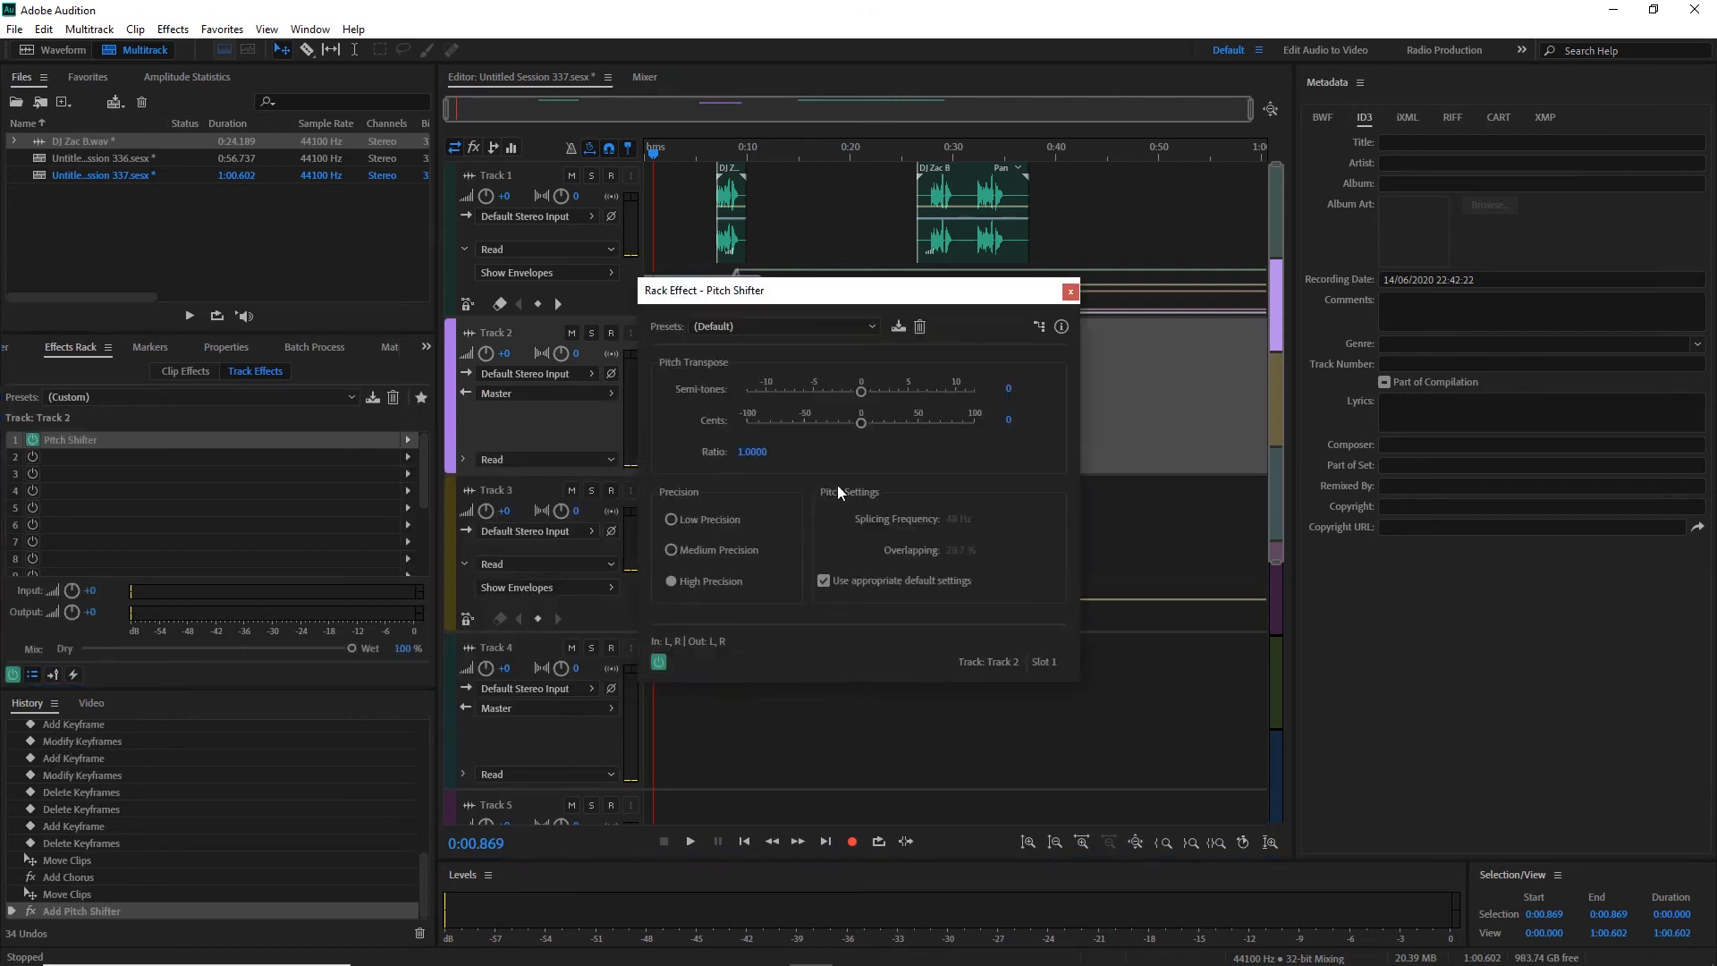
{"action": "left_click", "coordinate": [1070, 291]}
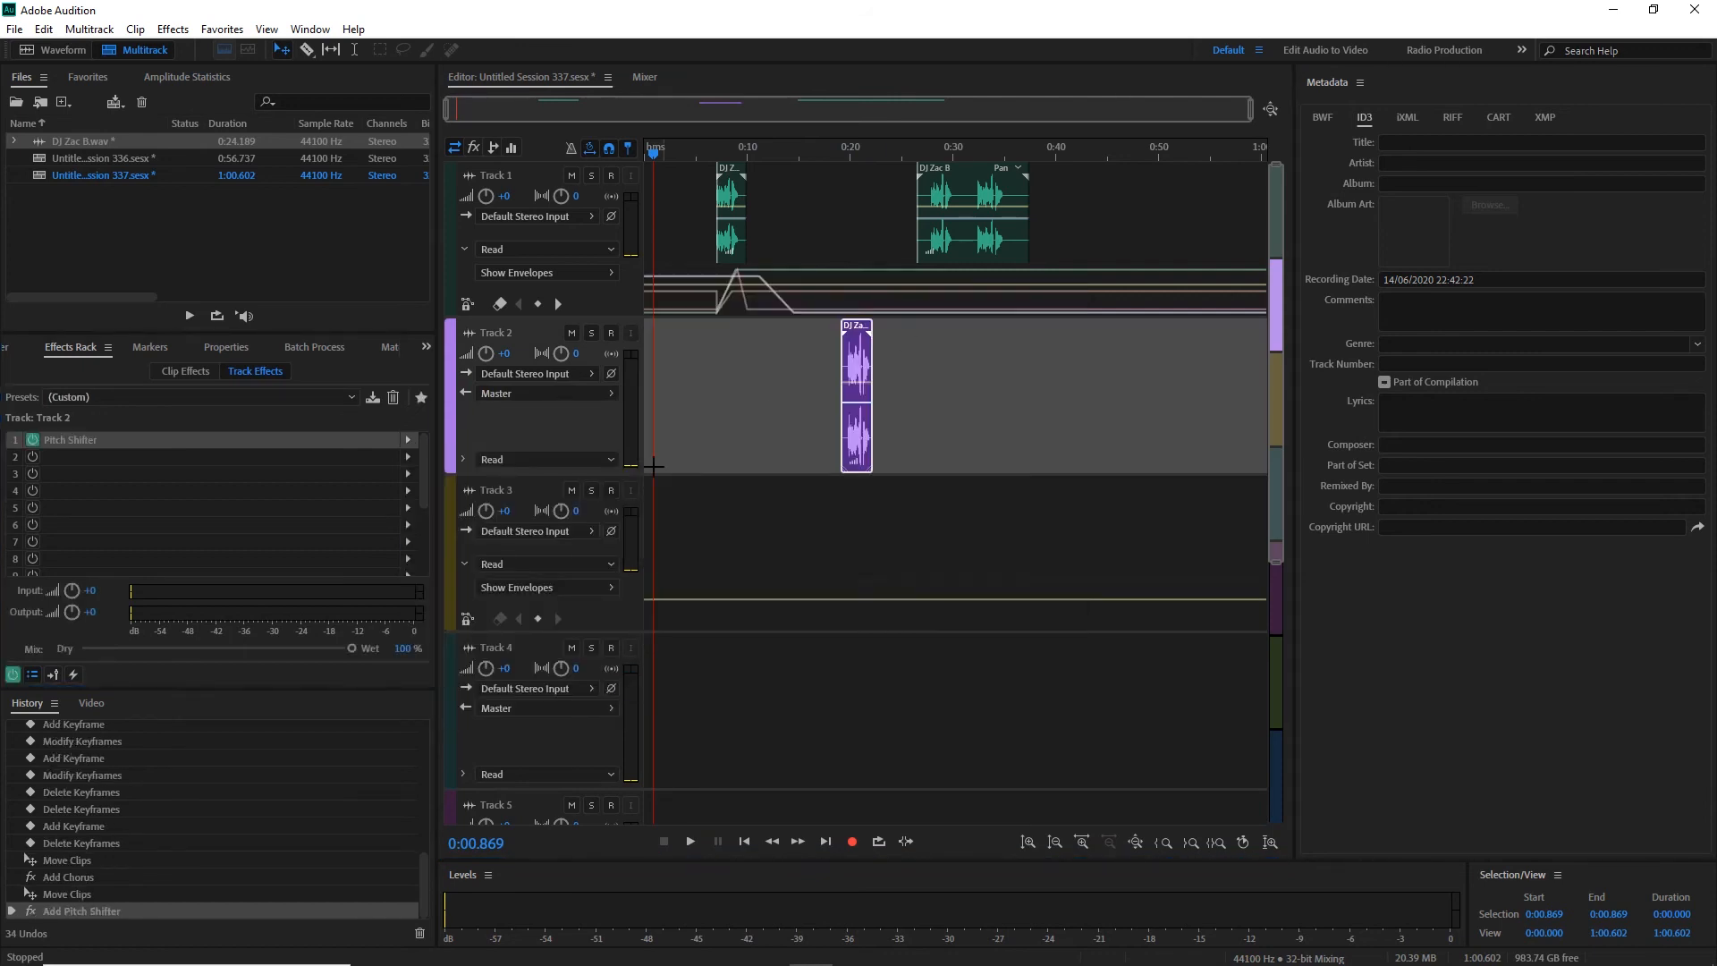
Show Track 2's Pitch Shifter Transpose Ratio envelope and keyframe it to rise, drop to the minimum and rise again between about 0:19 and 0:21.
{"action": "left_click", "coordinate": [464, 460]}
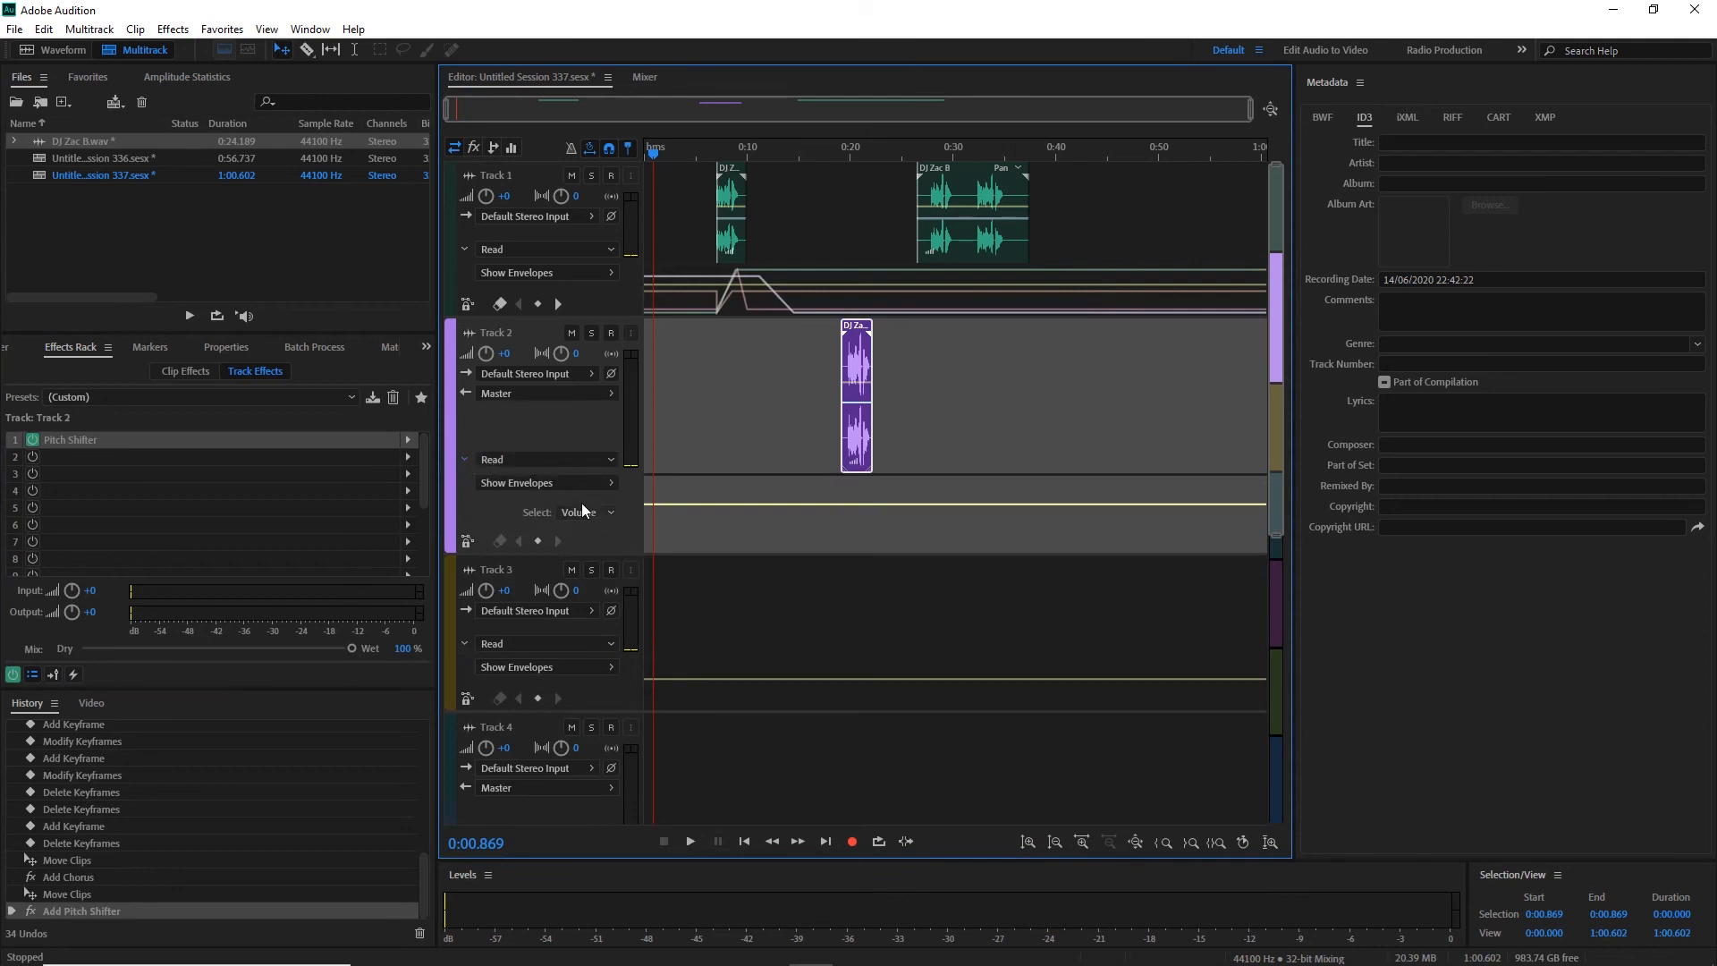
{"action": "left_click", "coordinate": [612, 479]}
{"action": "mouse_move", "coordinate": [689, 654]}
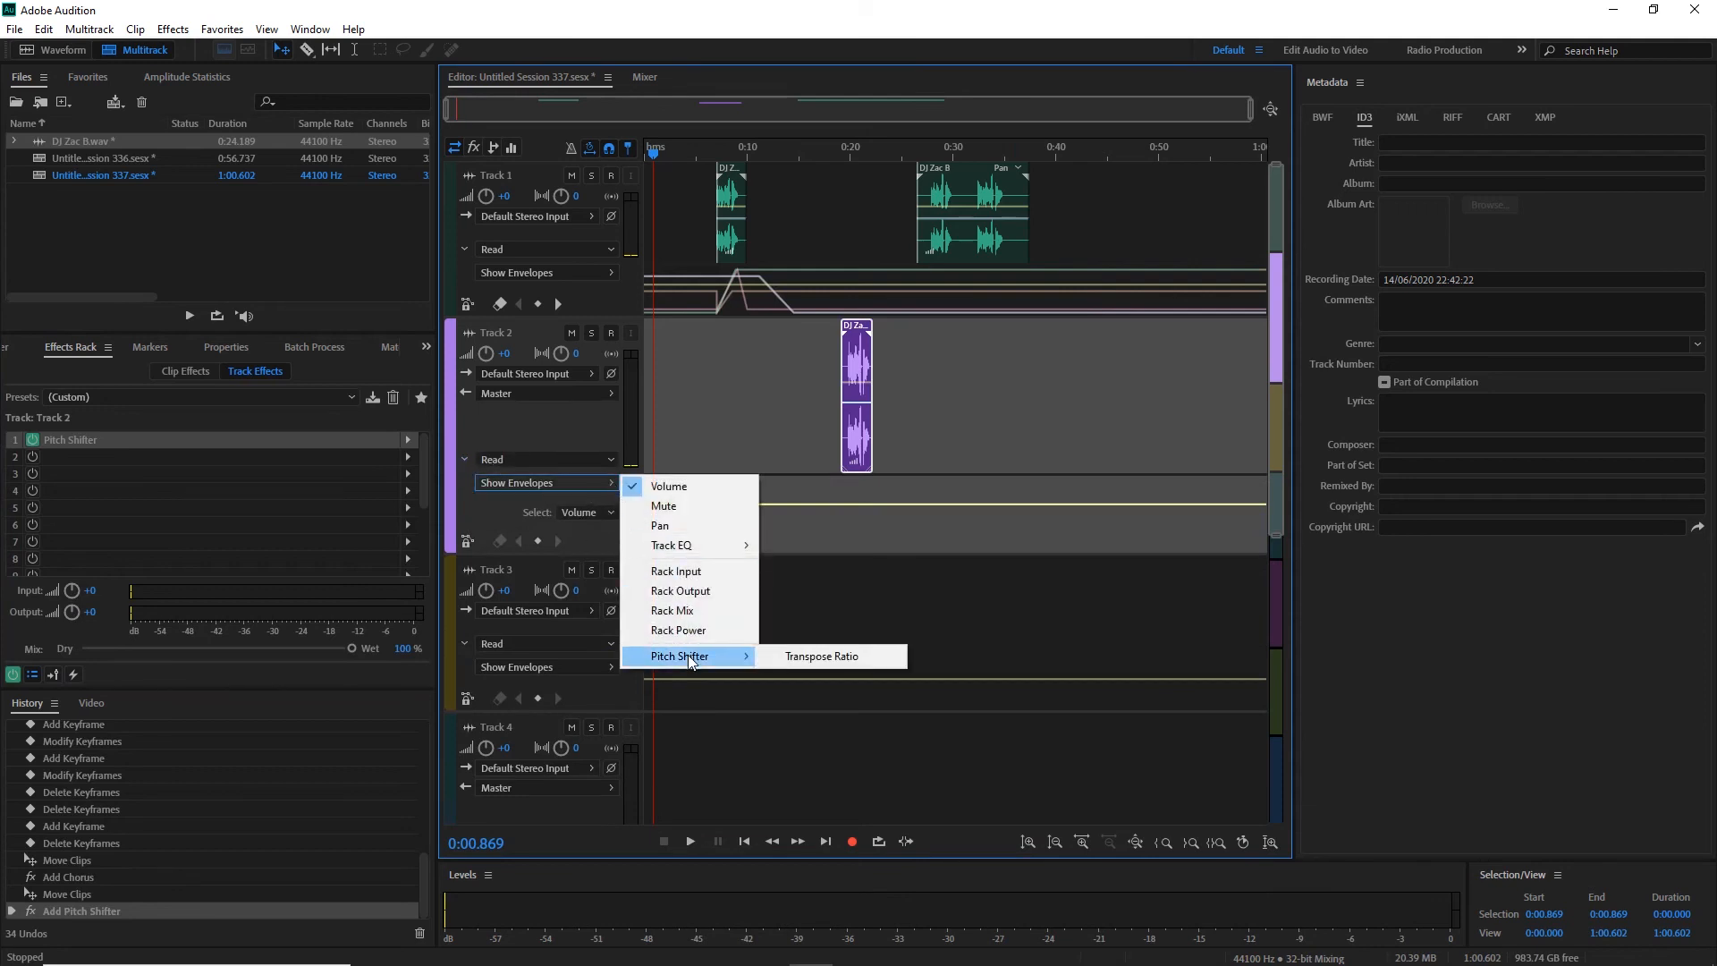
{"action": "left_click", "coordinate": [846, 657]}
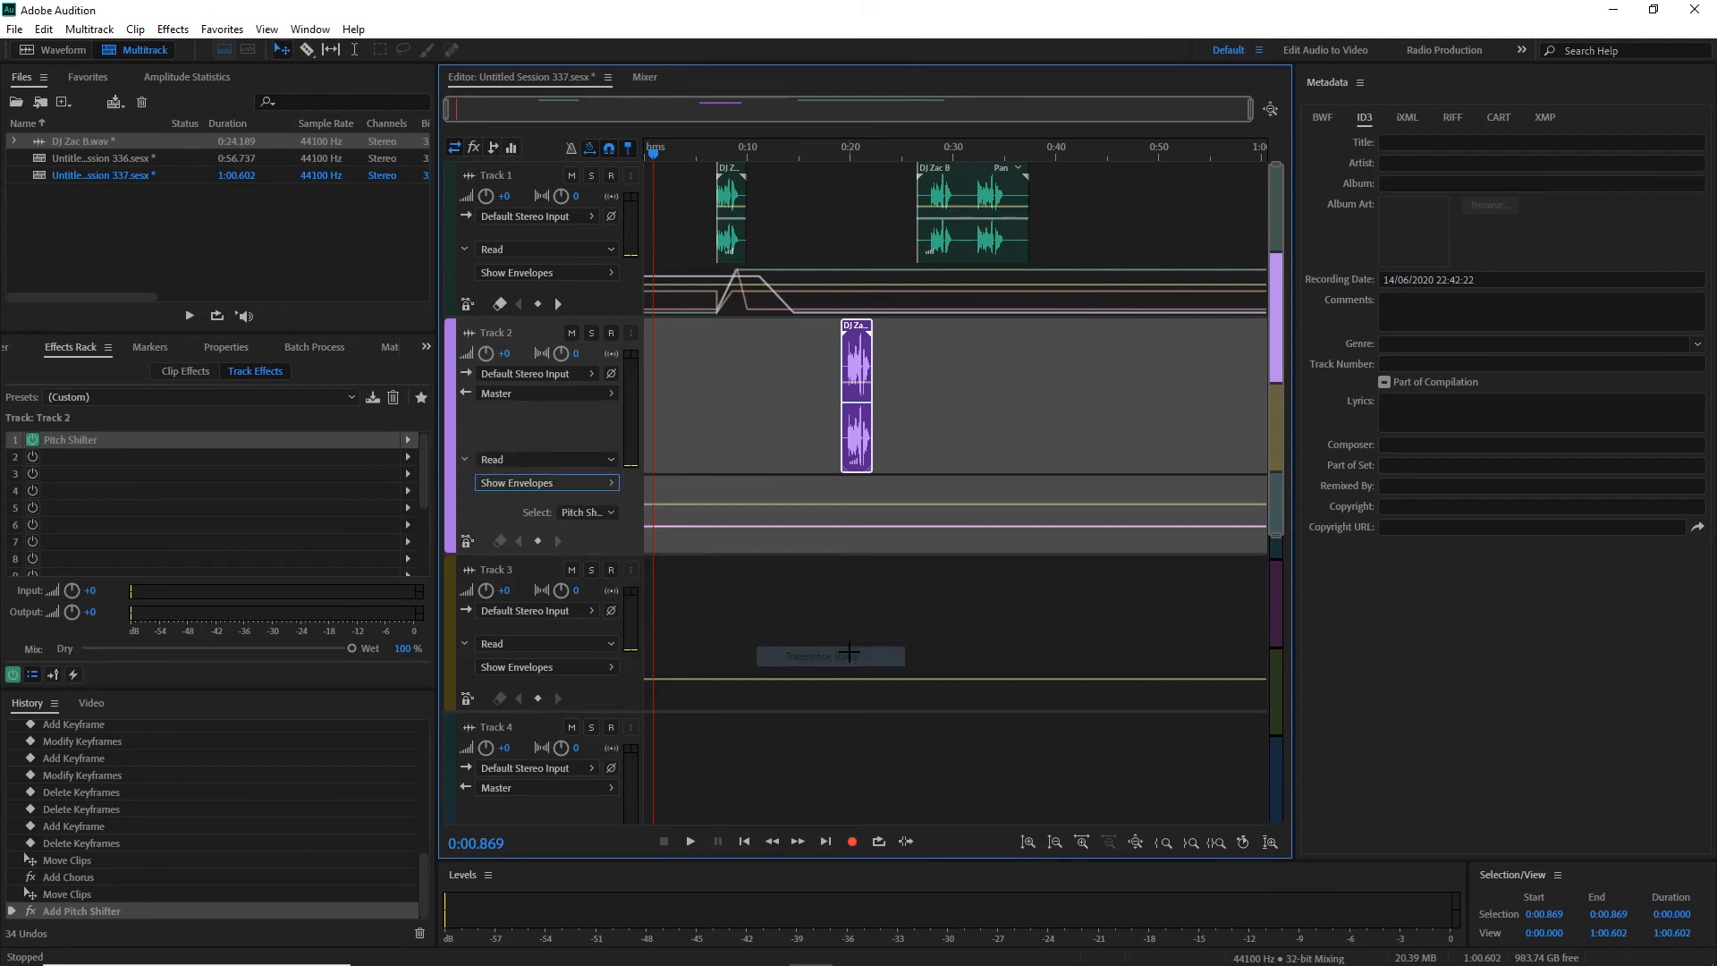
{"action": "left_click", "coordinate": [840, 526]}
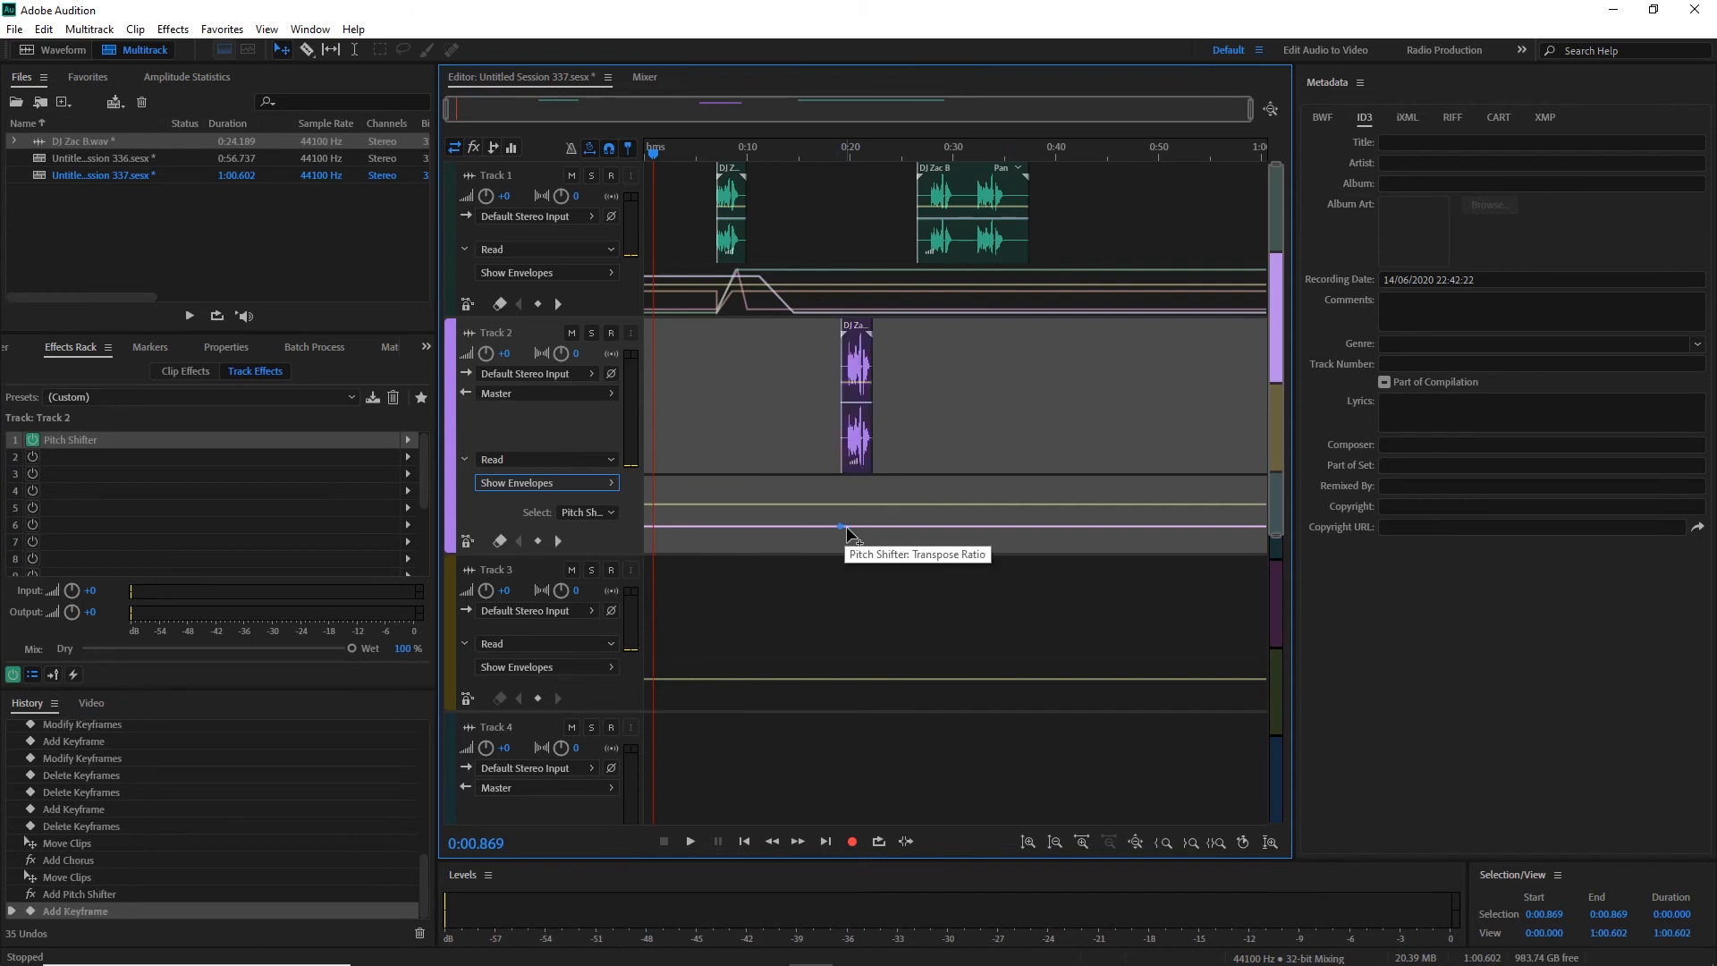
{"action": "left_click_drag", "start_coordinate": [846, 526], "coordinate": [860, 471]}
Play back the Track 2 clip with the pitch automation from 0:18.780.
{"action": "left_click", "coordinate": [838, 154]}
{"action": "key", "text": "space"}
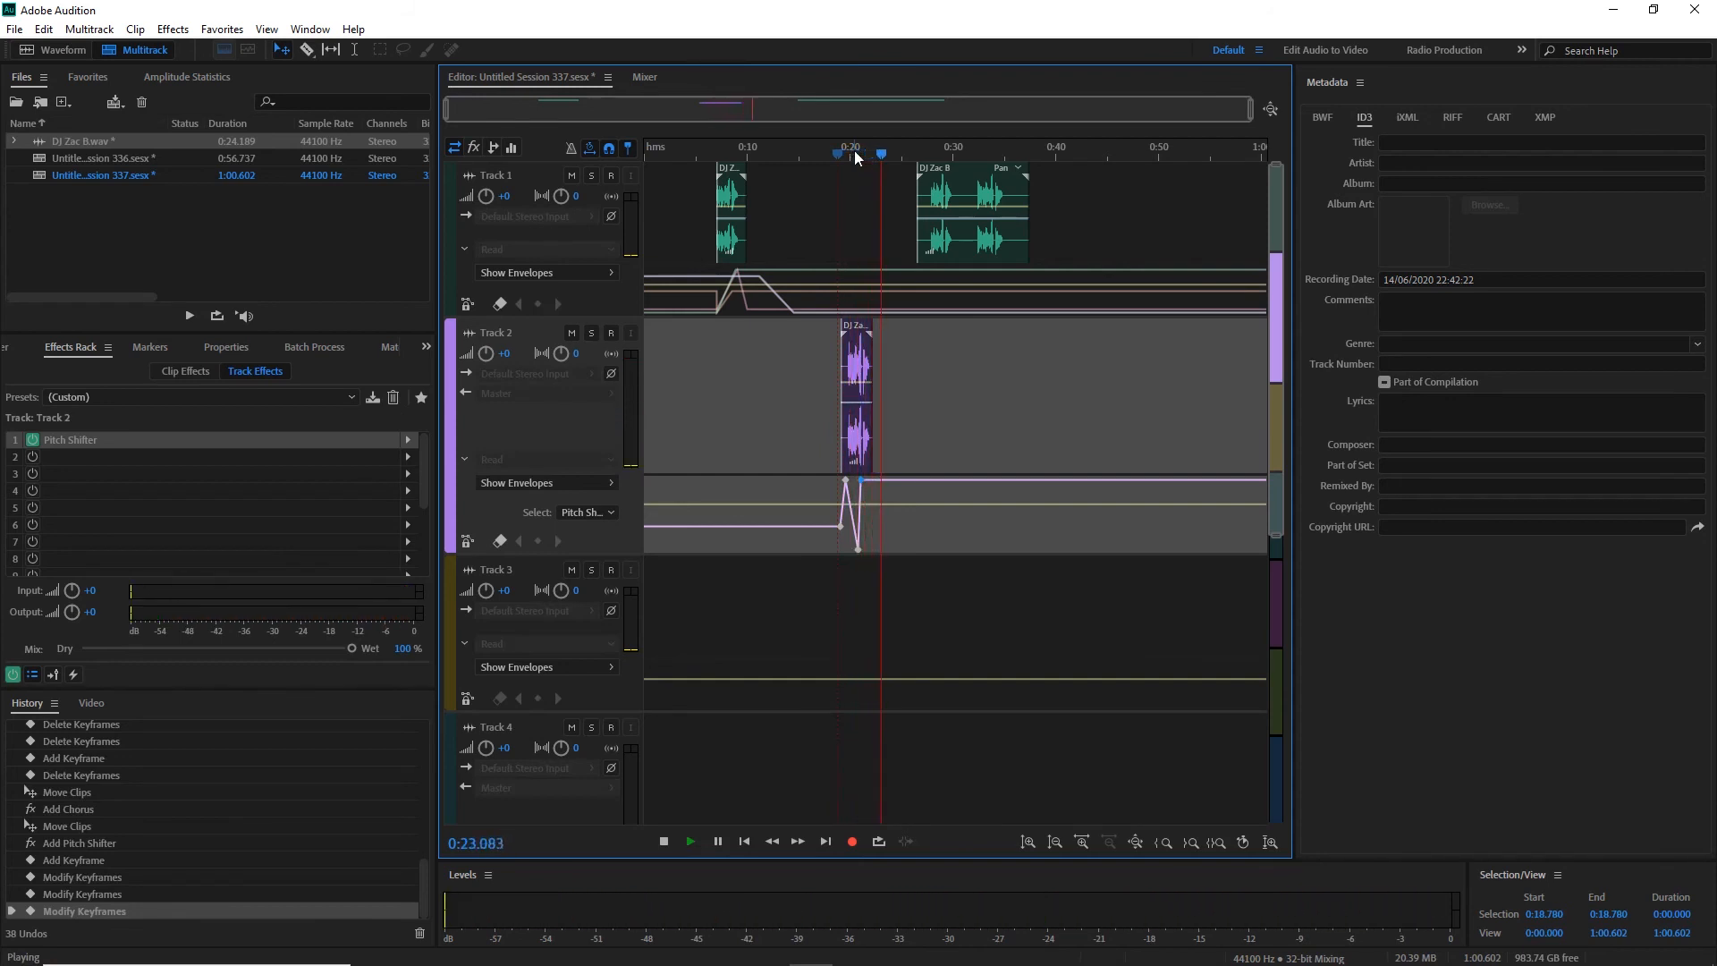
{"action": "key", "text": "space"}
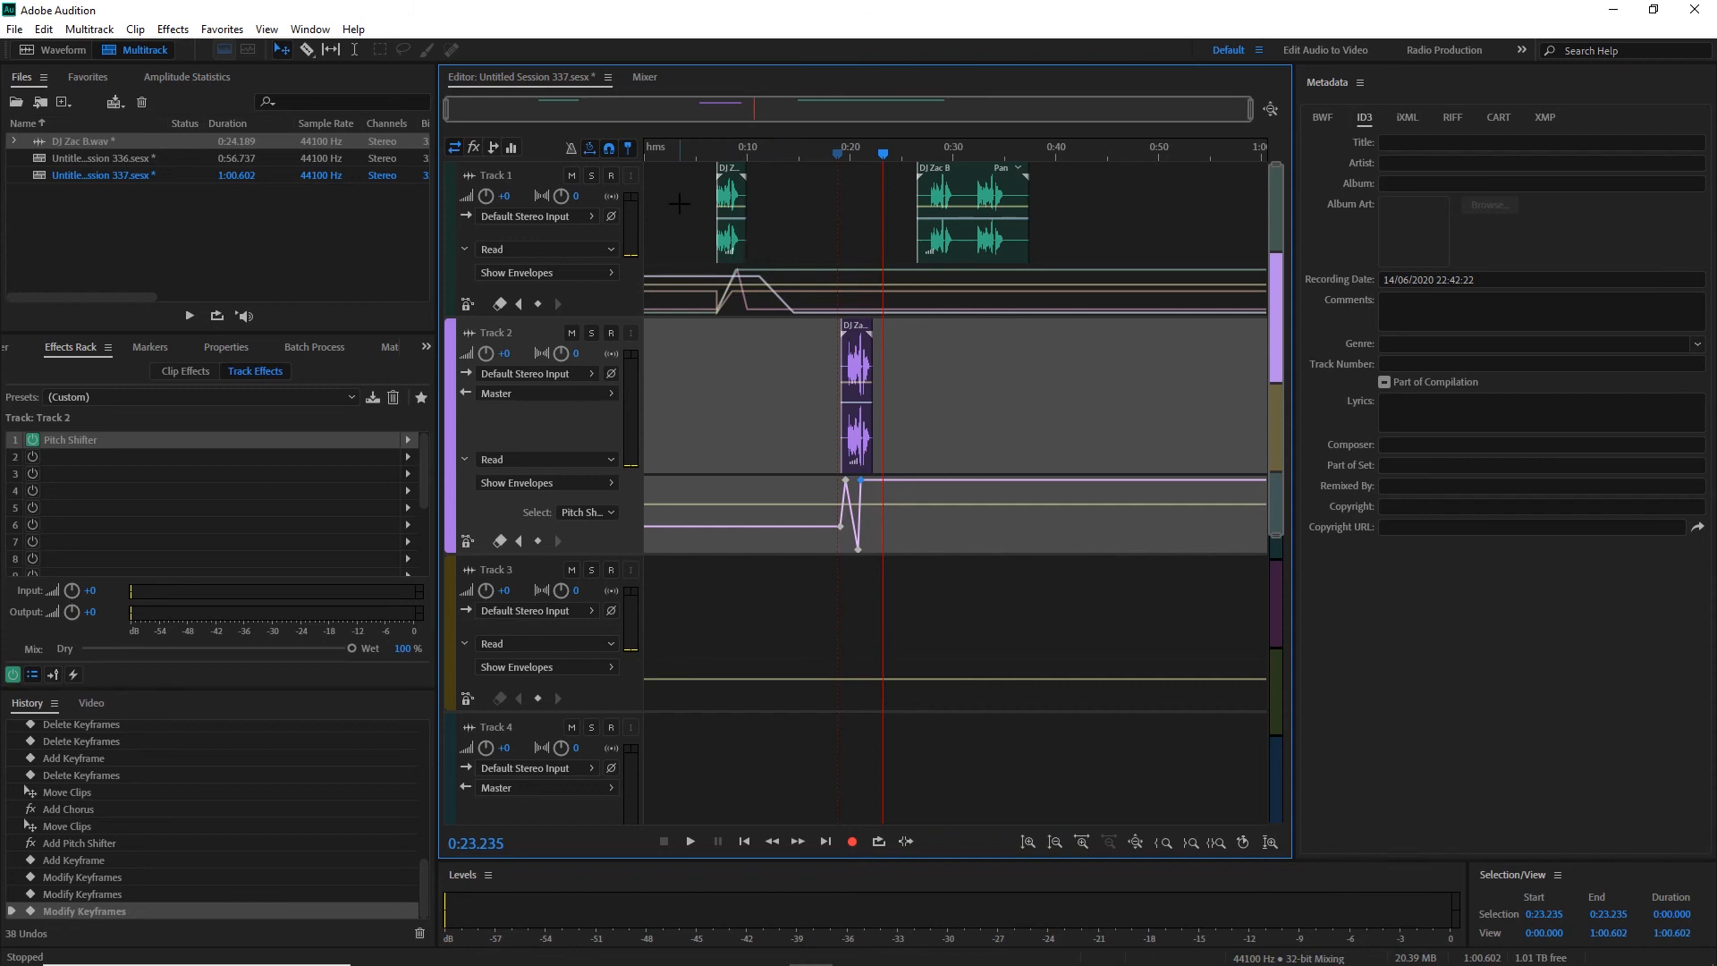
Undo a trial shift of all clips, shift the short clips about 2.5 seconds later, and move the long Track 1 clip to about 0:32 on Track 4.
{"action": "left_click_drag", "start_coordinate": [675, 206], "coordinate": [1006, 350]}
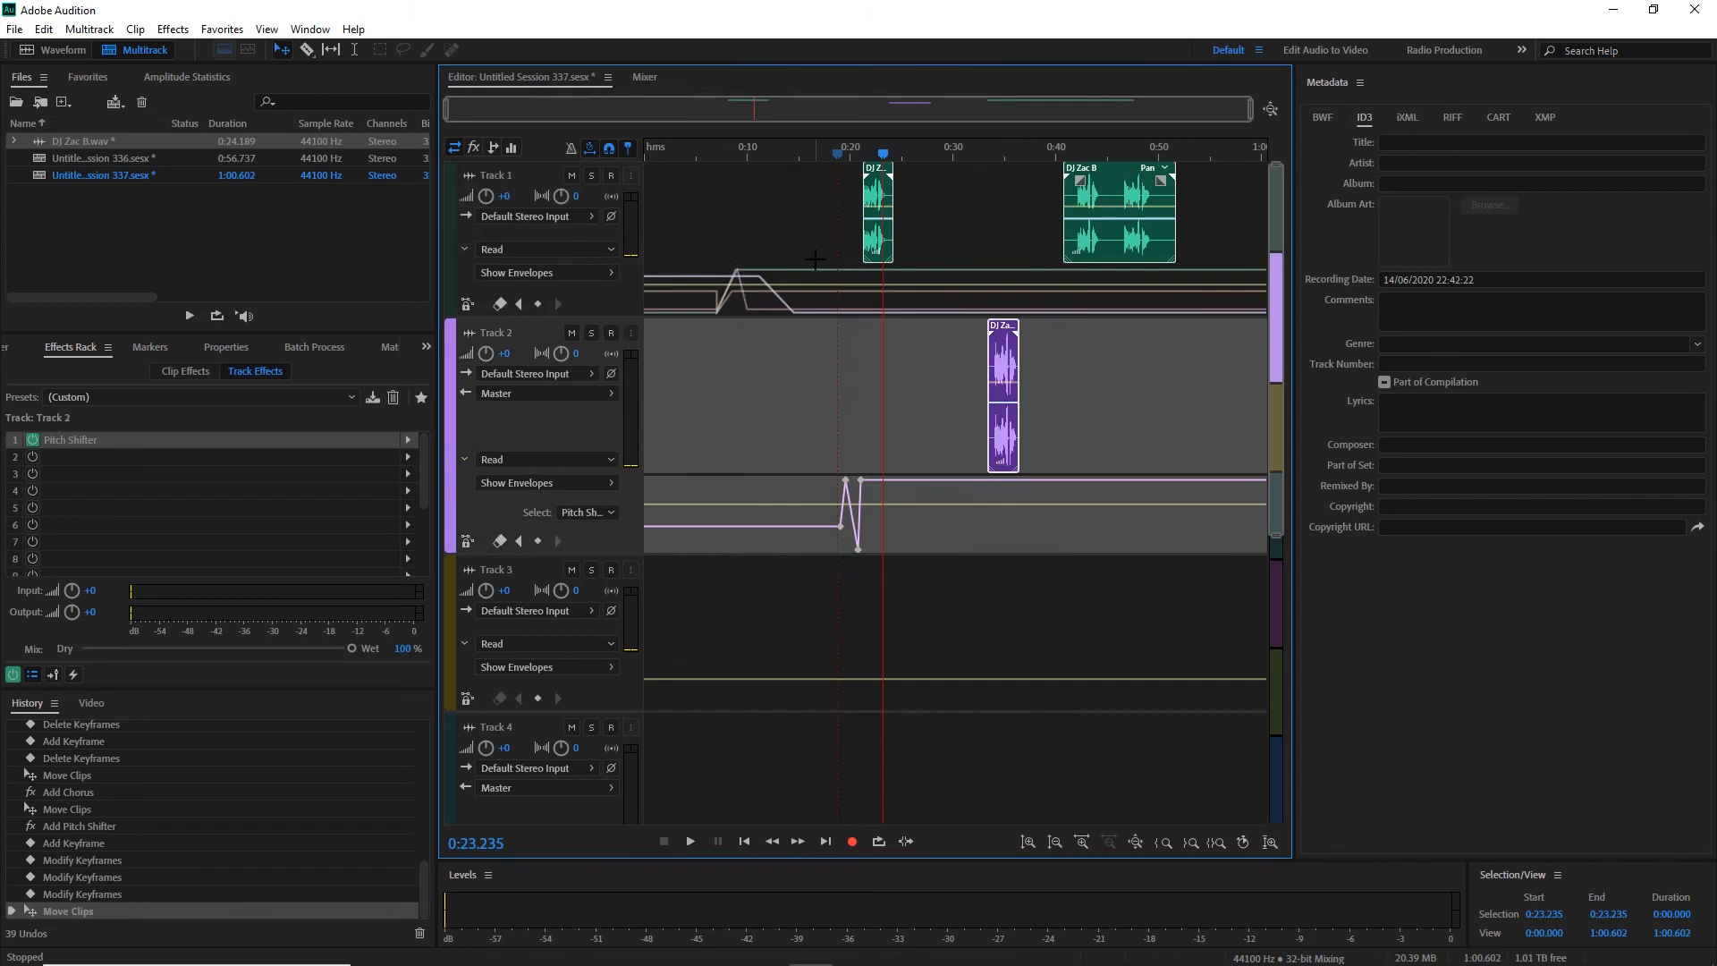
{"action": "key", "text": "ctrl+z"}
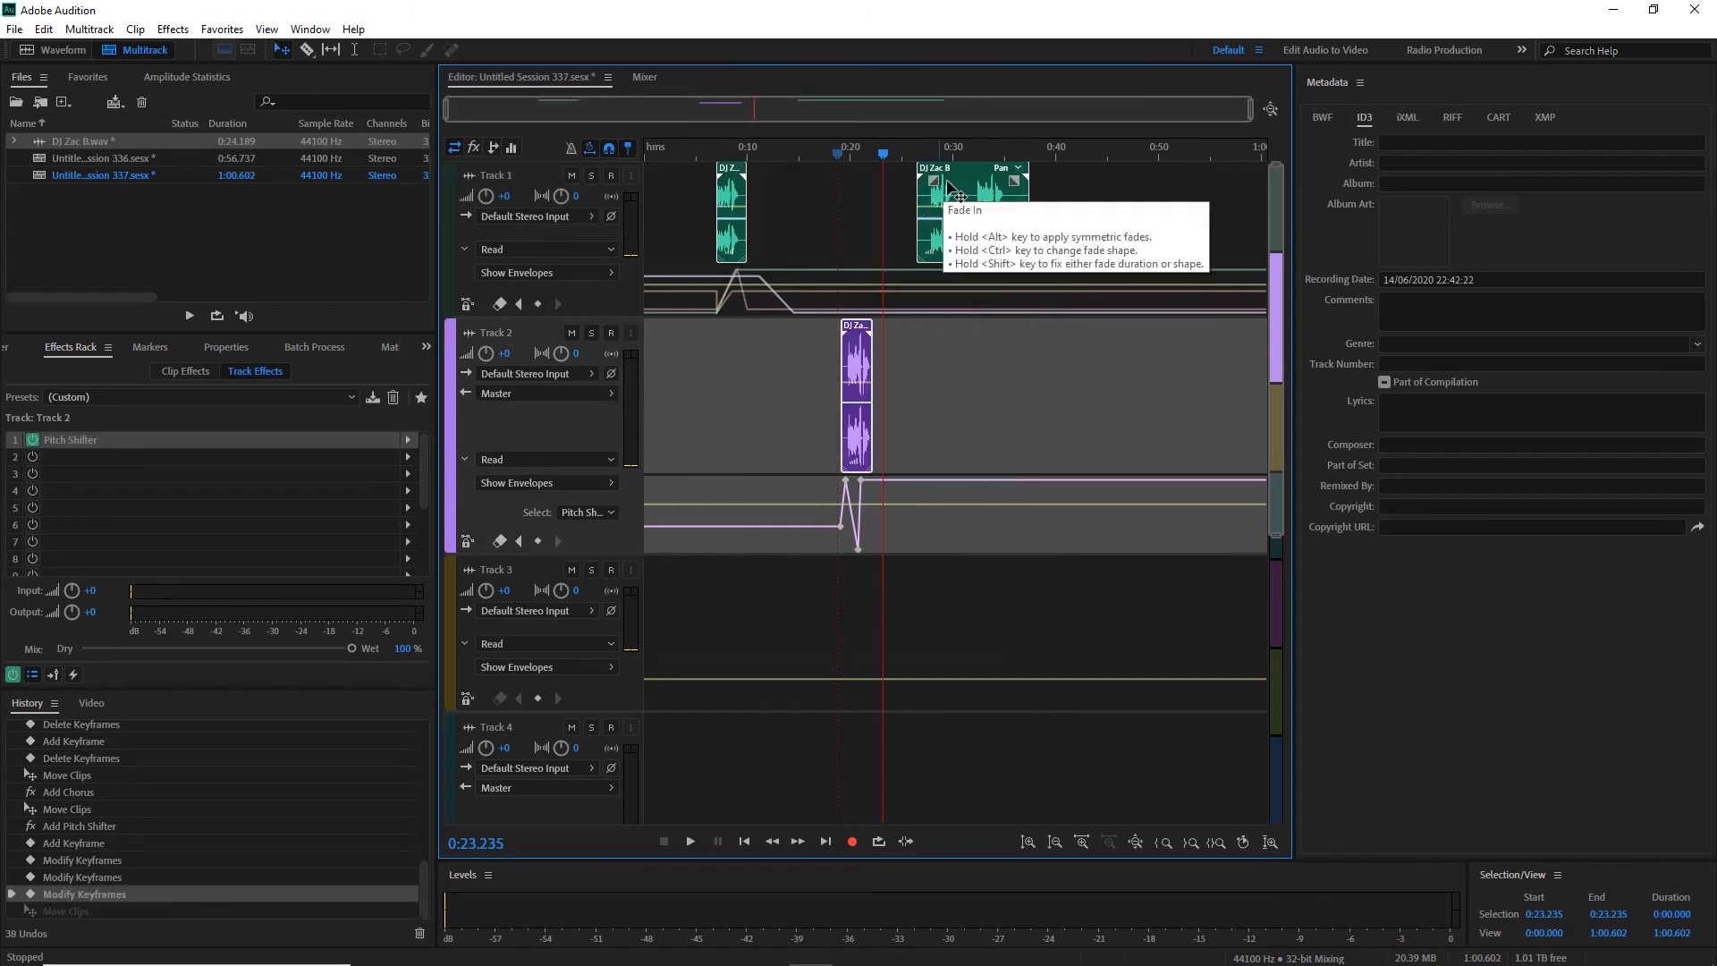
{"action": "left_click", "coordinate": [1008, 195]}
{"action": "left_click_drag", "start_coordinate": [1008, 195], "coordinate": [1015, 822]}
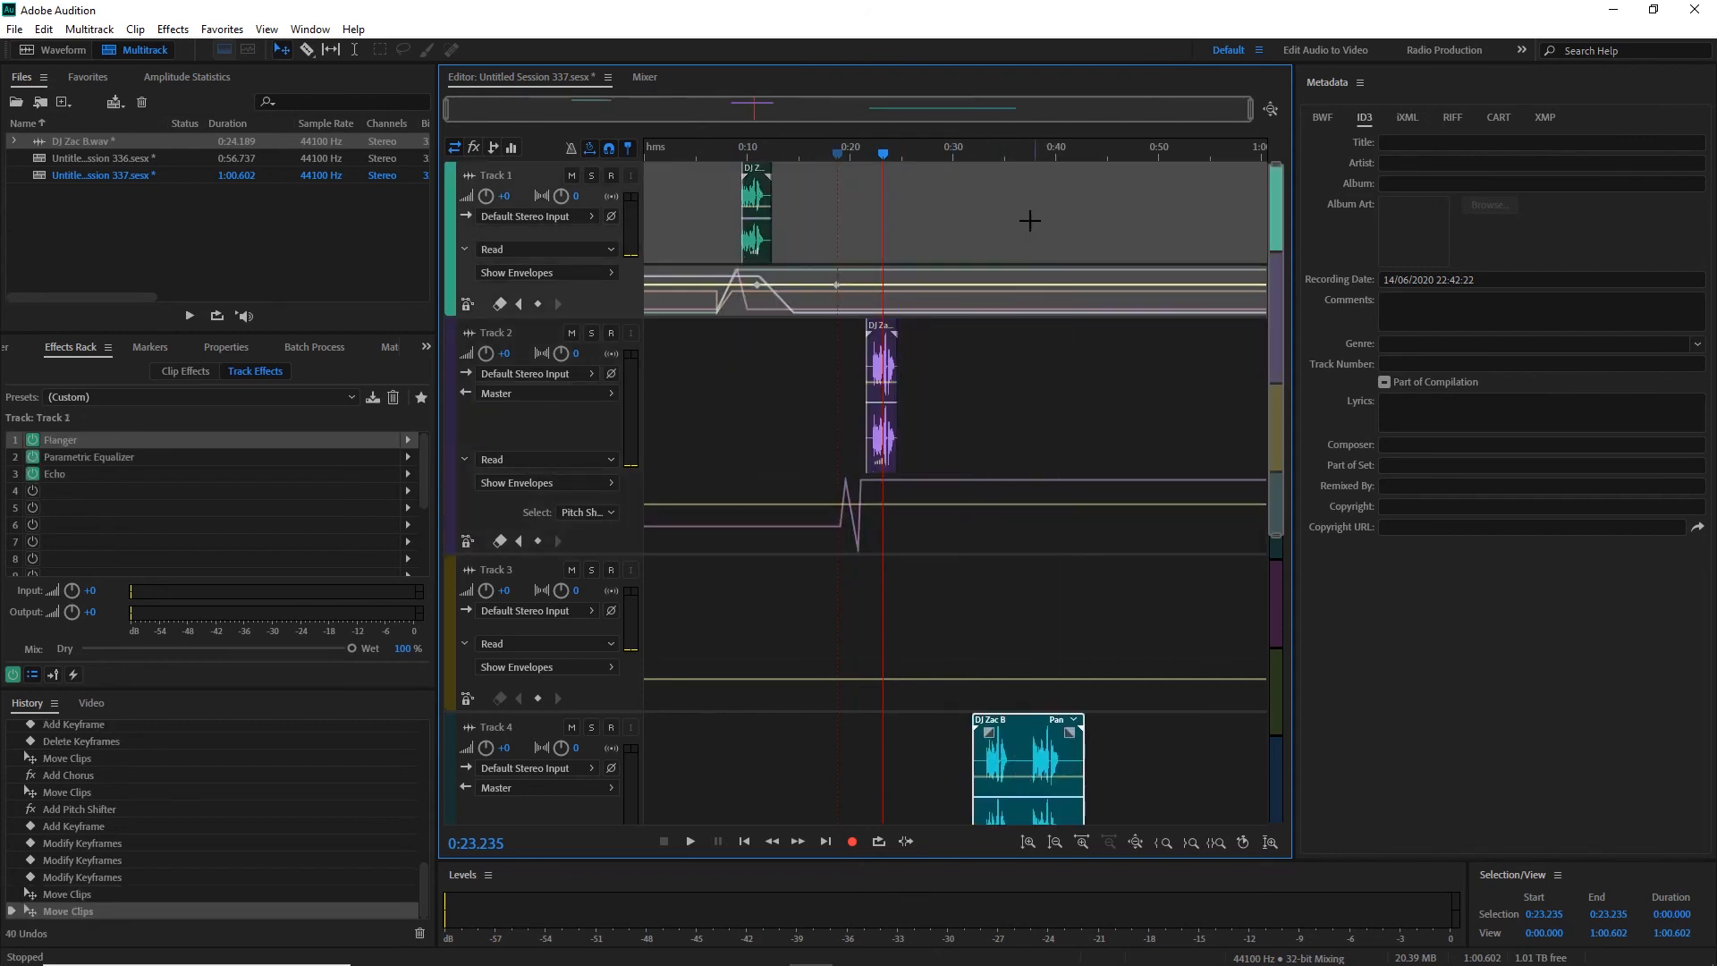
Add a Parametric Equalizer clip effect to the Track 4 clip and set it to the (Default) preset.
{"action": "left_click", "coordinate": [985, 157]}
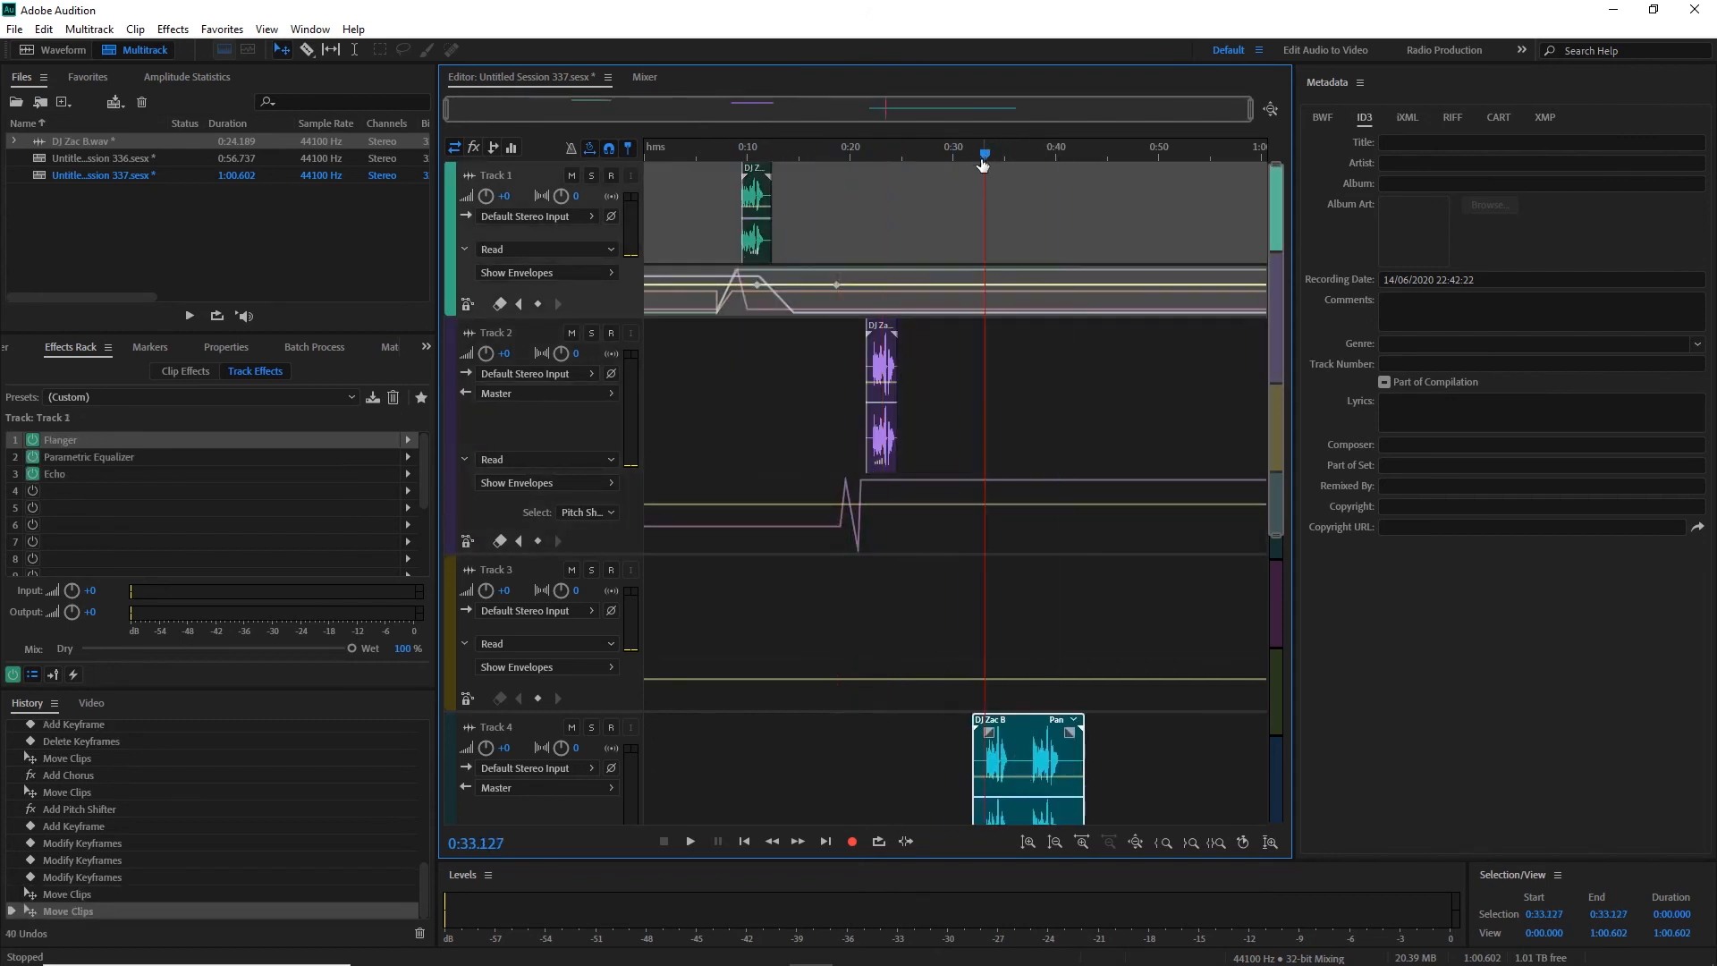
{"action": "left_click", "coordinate": [194, 374]}
{"action": "left_click", "coordinate": [999, 756]}
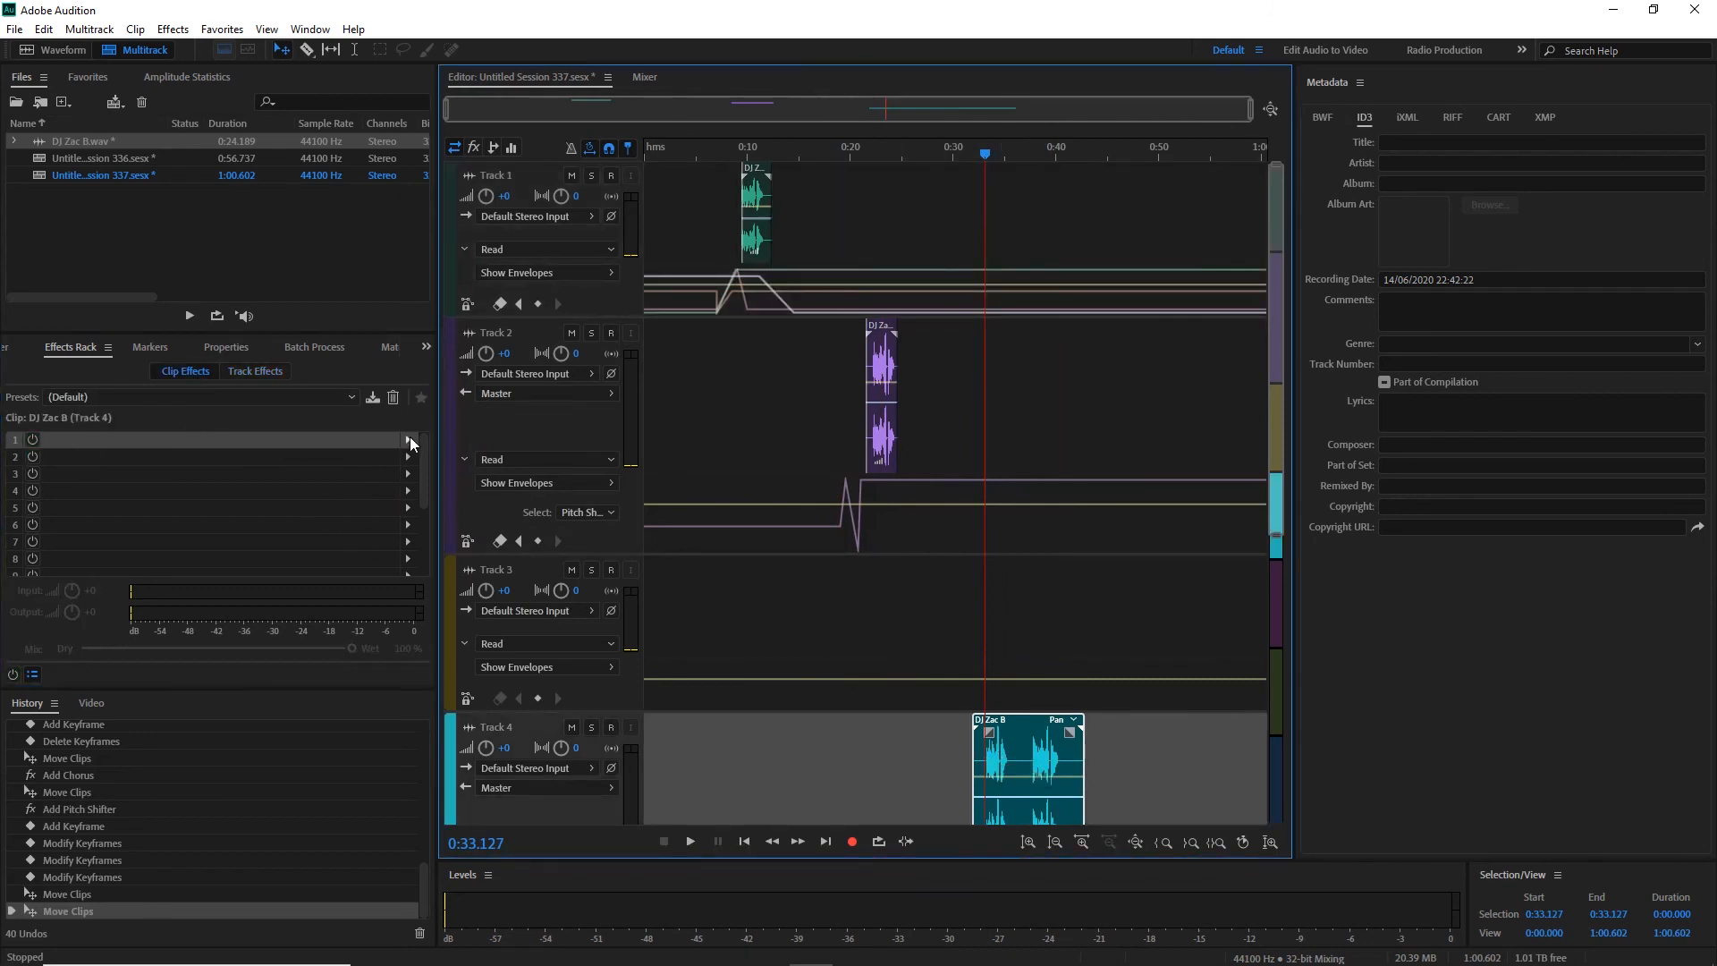
{"action": "left_click", "coordinate": [409, 441]}
{"action": "mouse_move", "coordinate": [464, 506]}
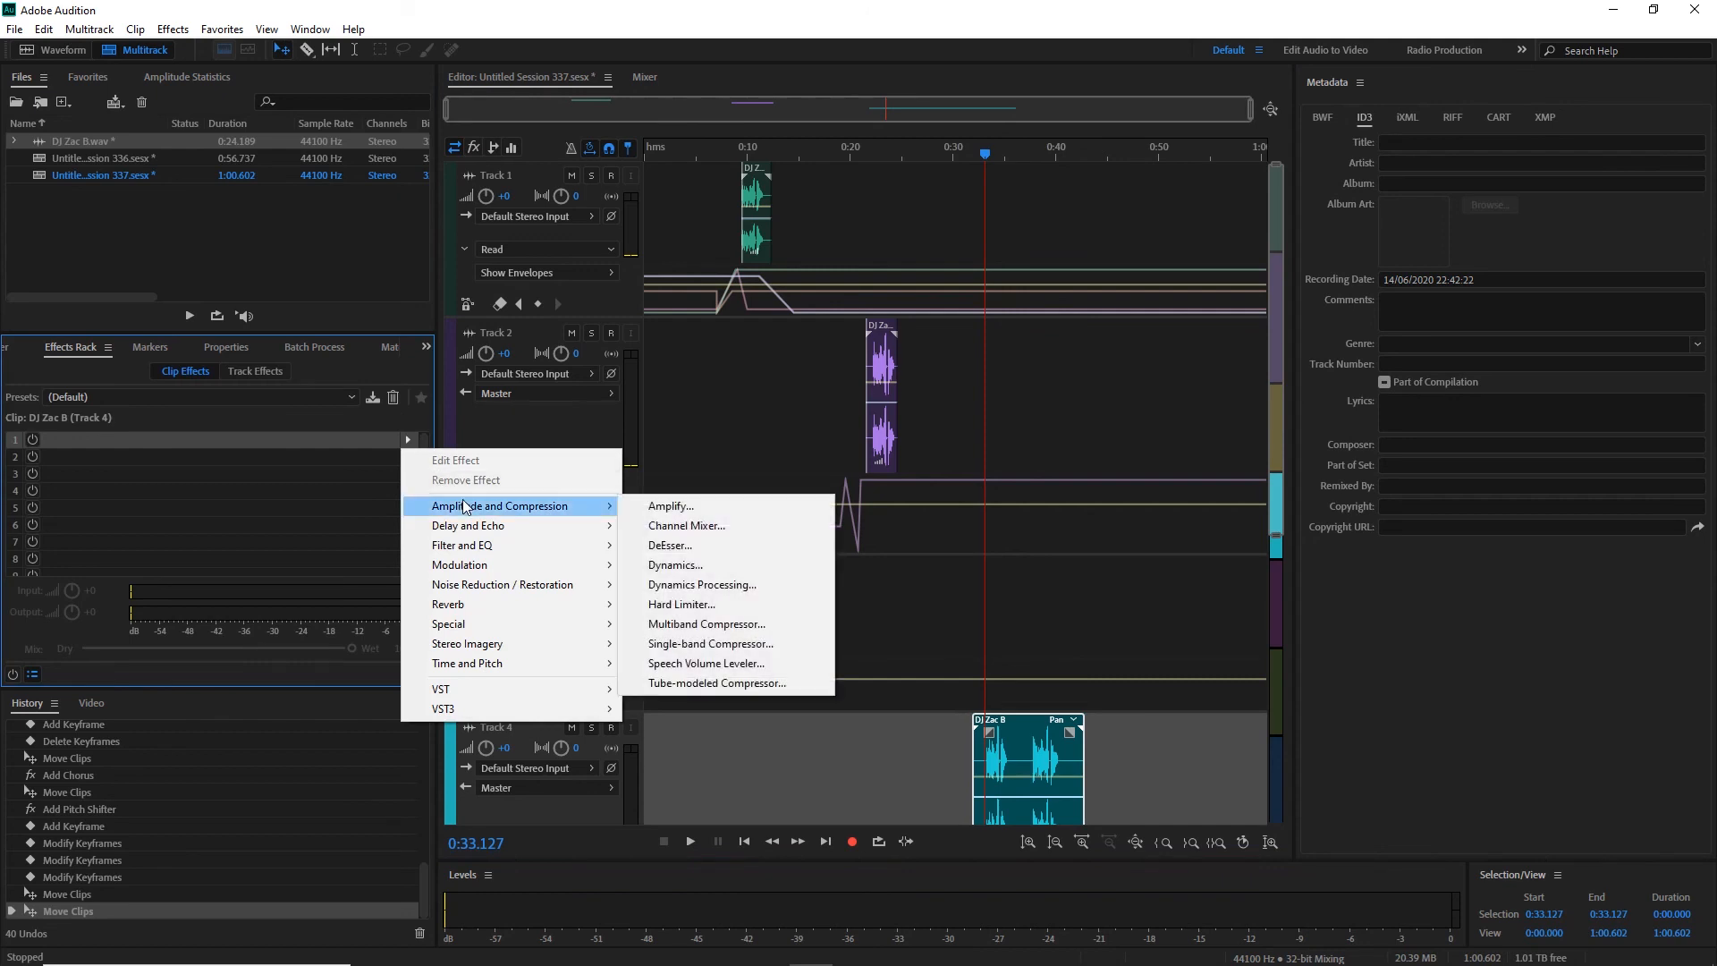
{"action": "mouse_move", "coordinate": [483, 552]}
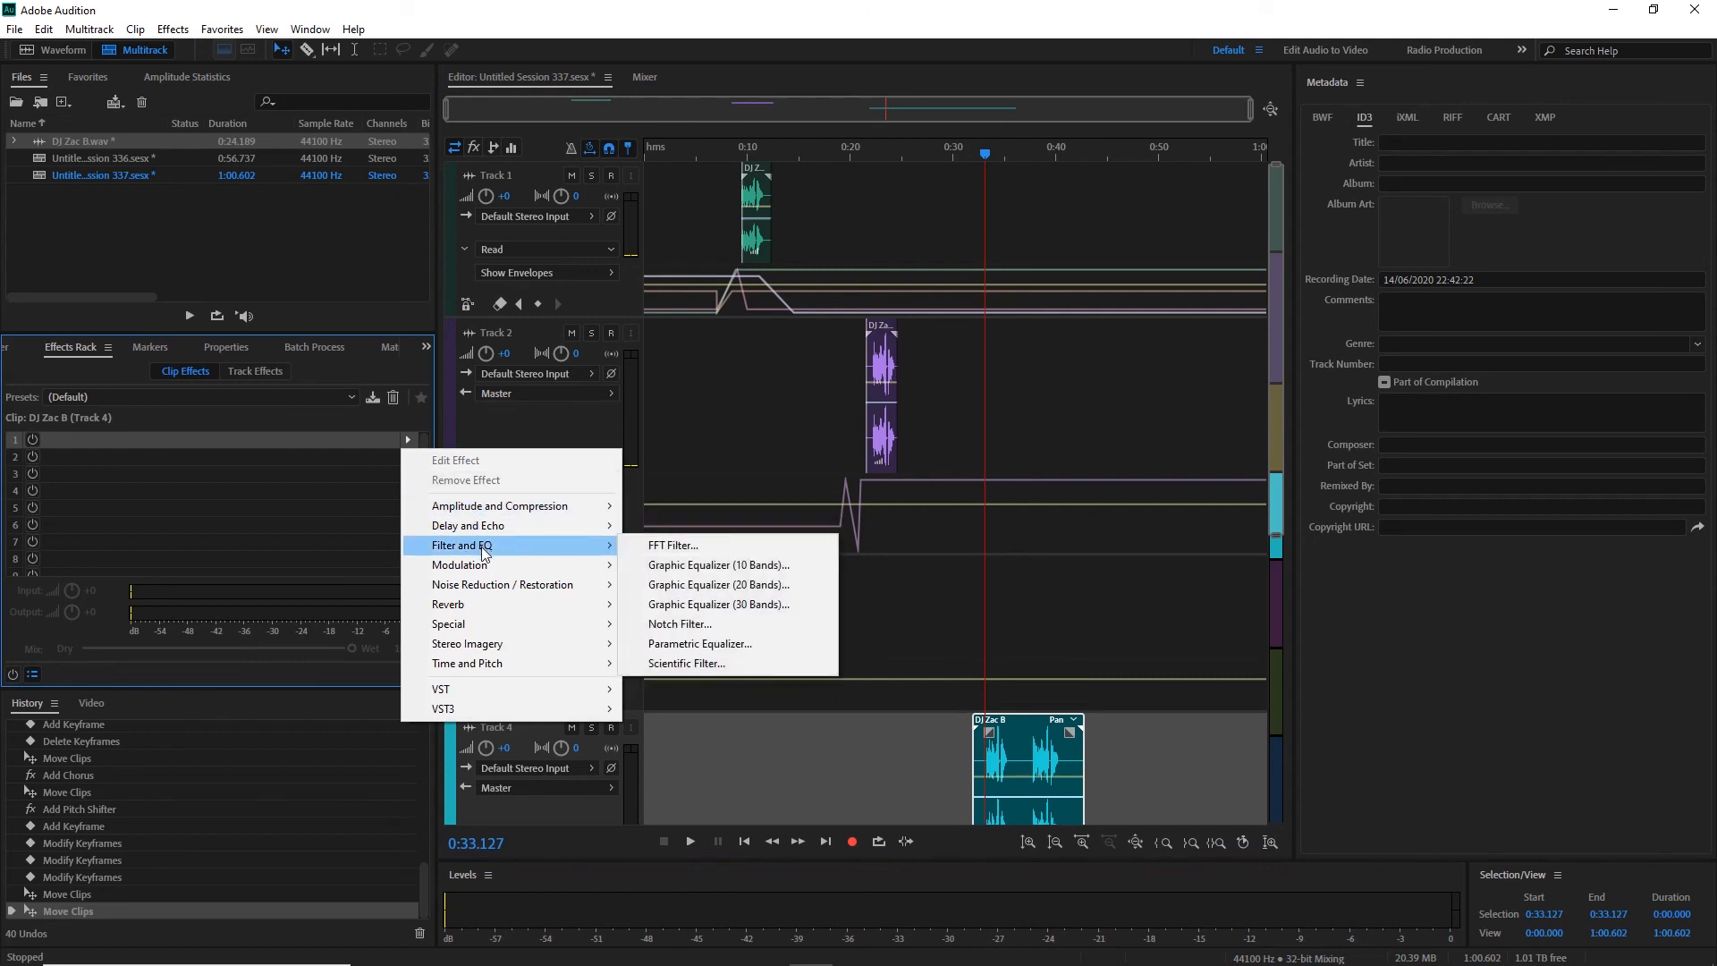
{"action": "left_click", "coordinate": [740, 646]}
{"action": "left_click", "coordinate": [730, 283]}
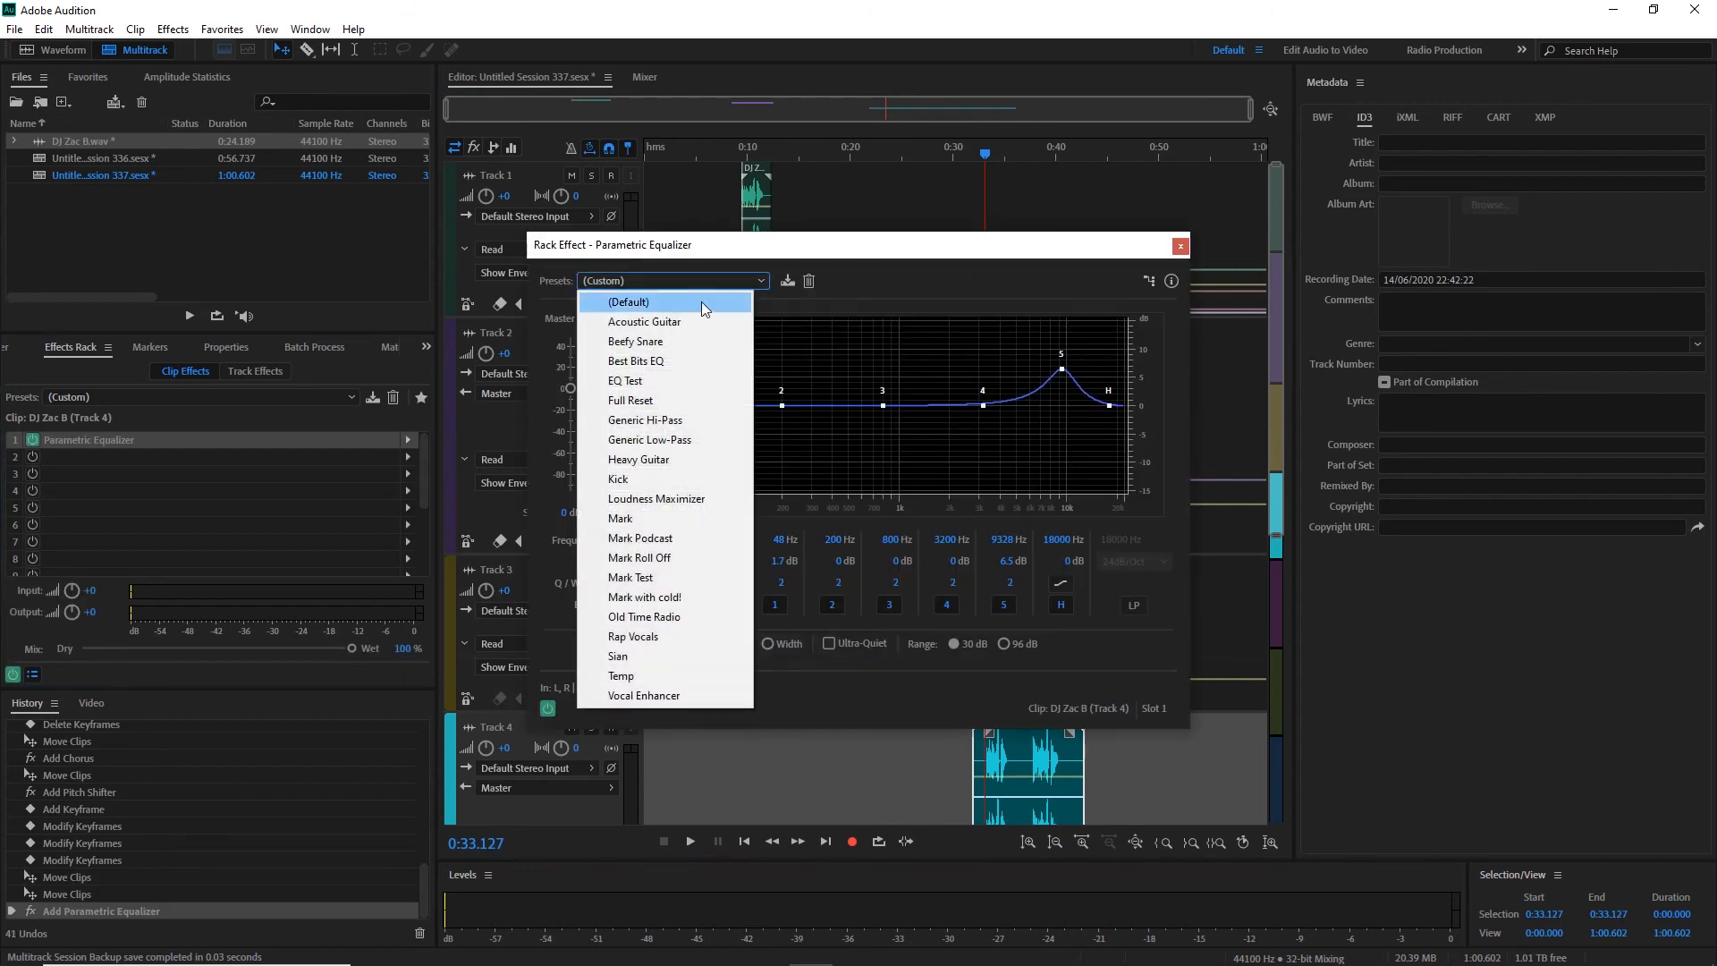
{"action": "left_click", "coordinate": [702, 302]}
{"action": "left_click", "coordinate": [1179, 247]}
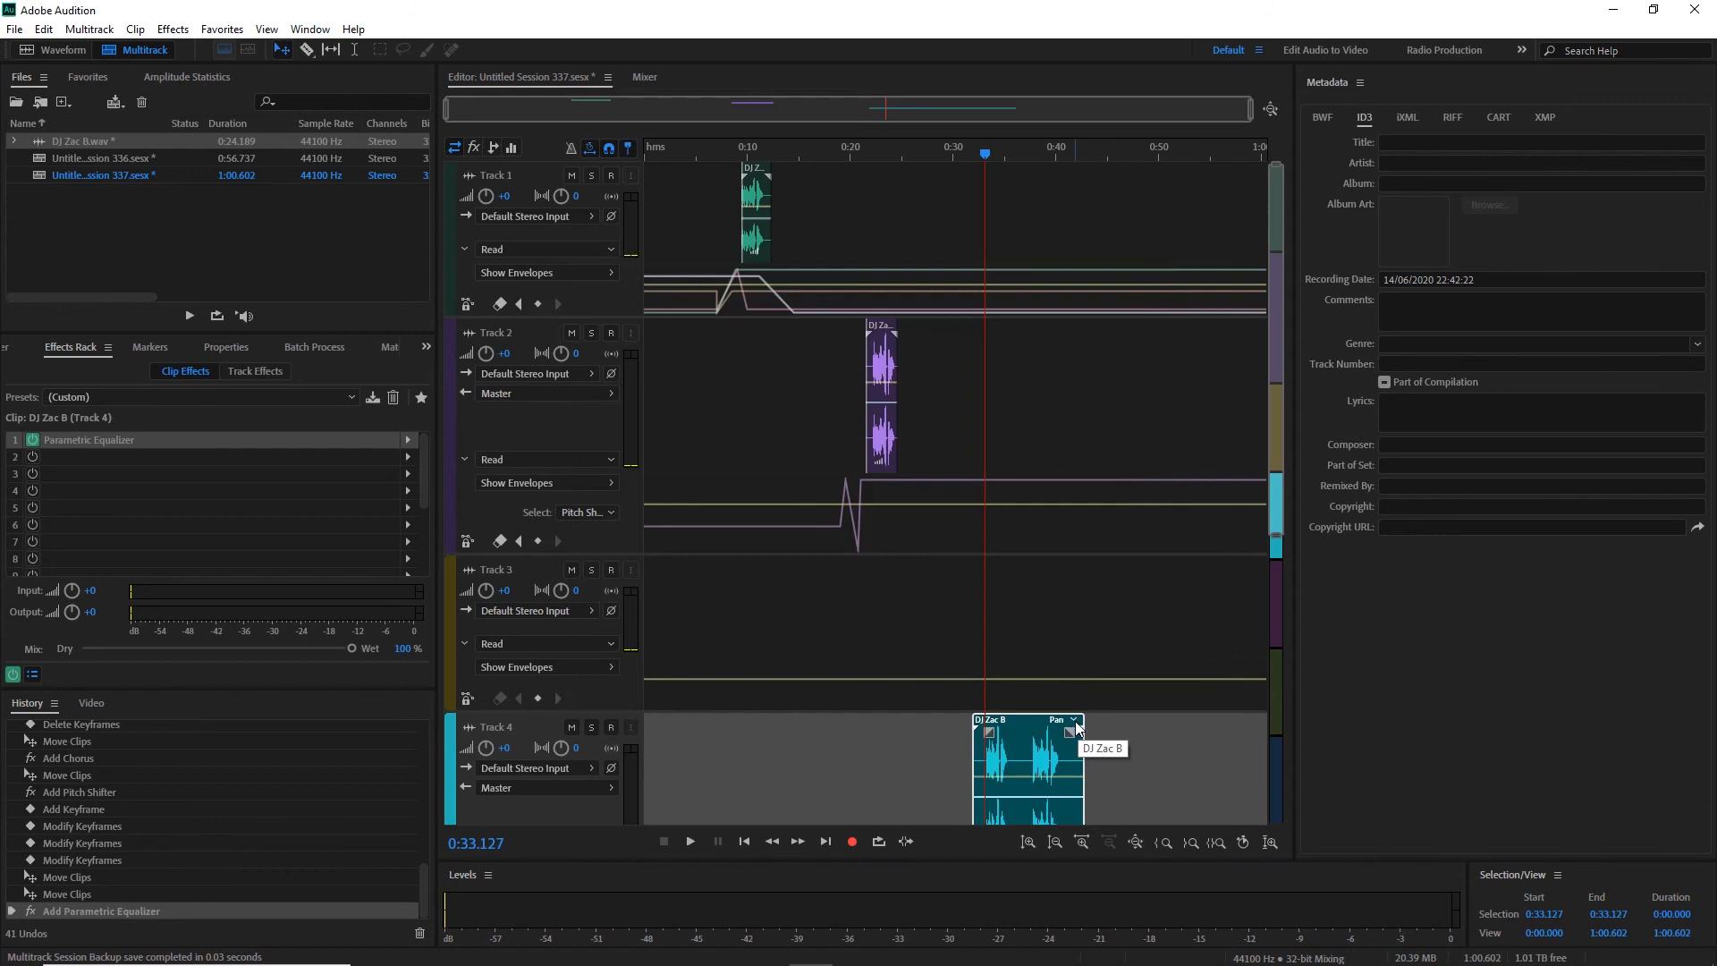
Show the Parametric Equalizer Bypass envelope on the Track 4 clip and hide it again.
{"action": "left_click", "coordinate": [1077, 726]}
{"action": "mouse_move", "coordinate": [1151, 857]}
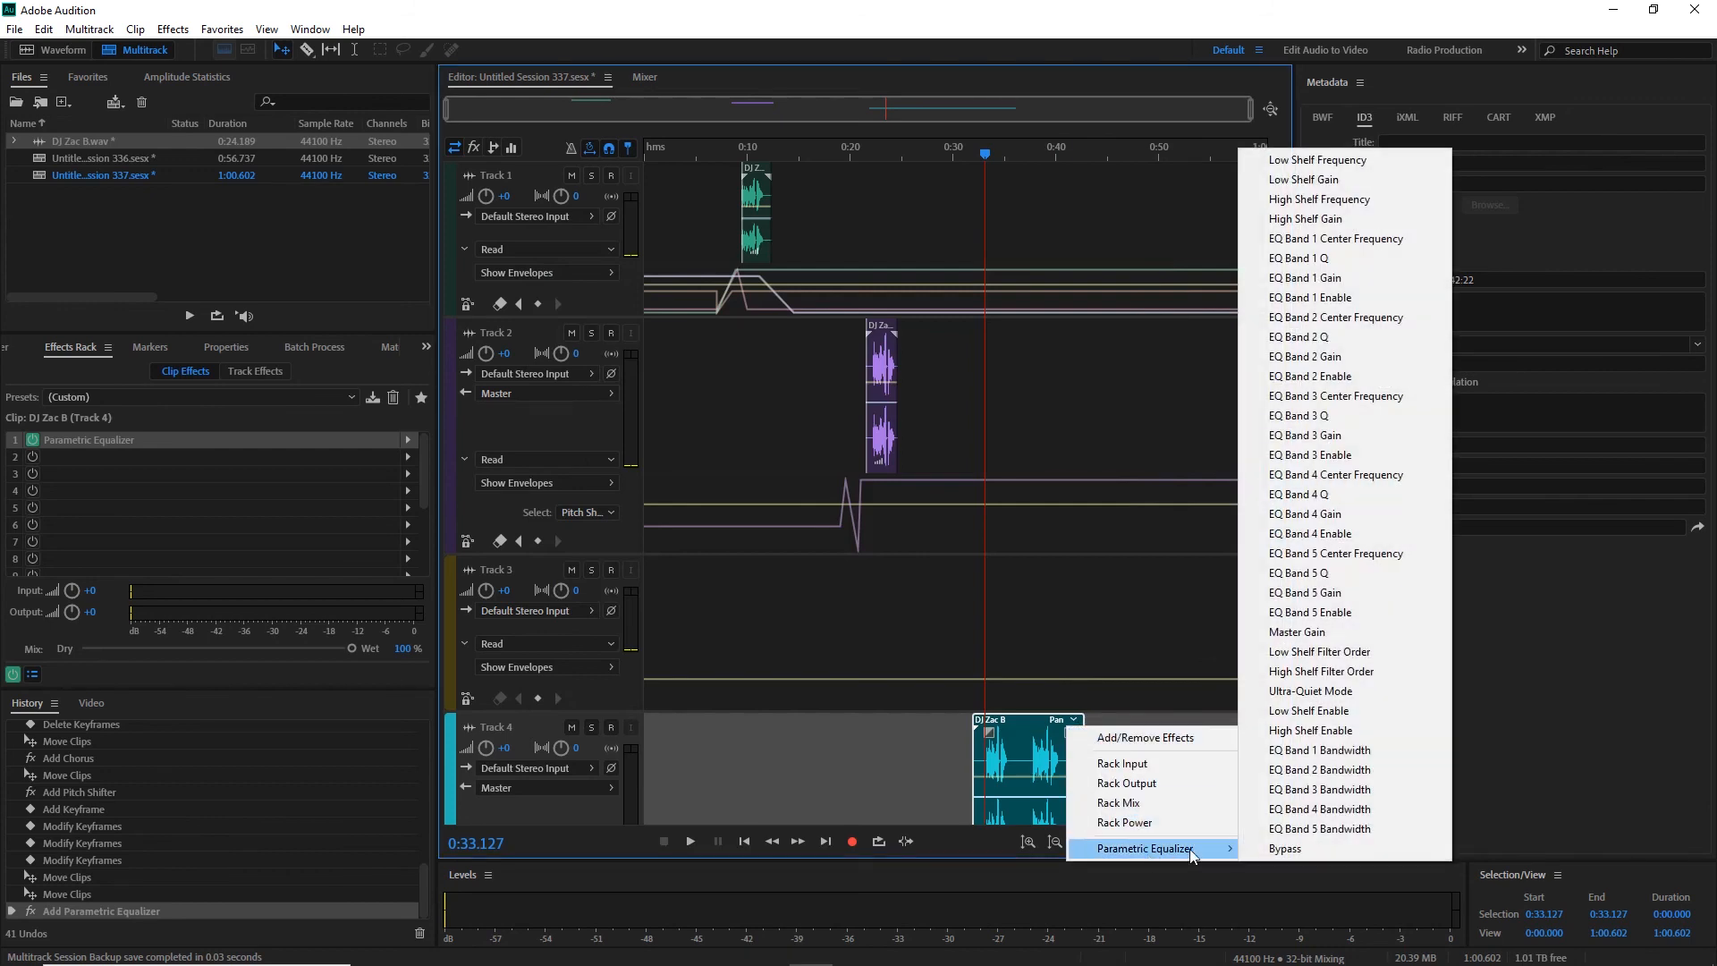
{"action": "left_click", "coordinate": [1289, 850]}
{"action": "scroll", "coordinate": [1199, 756], "scroll_direction": "down", "scroll_amount": 3}
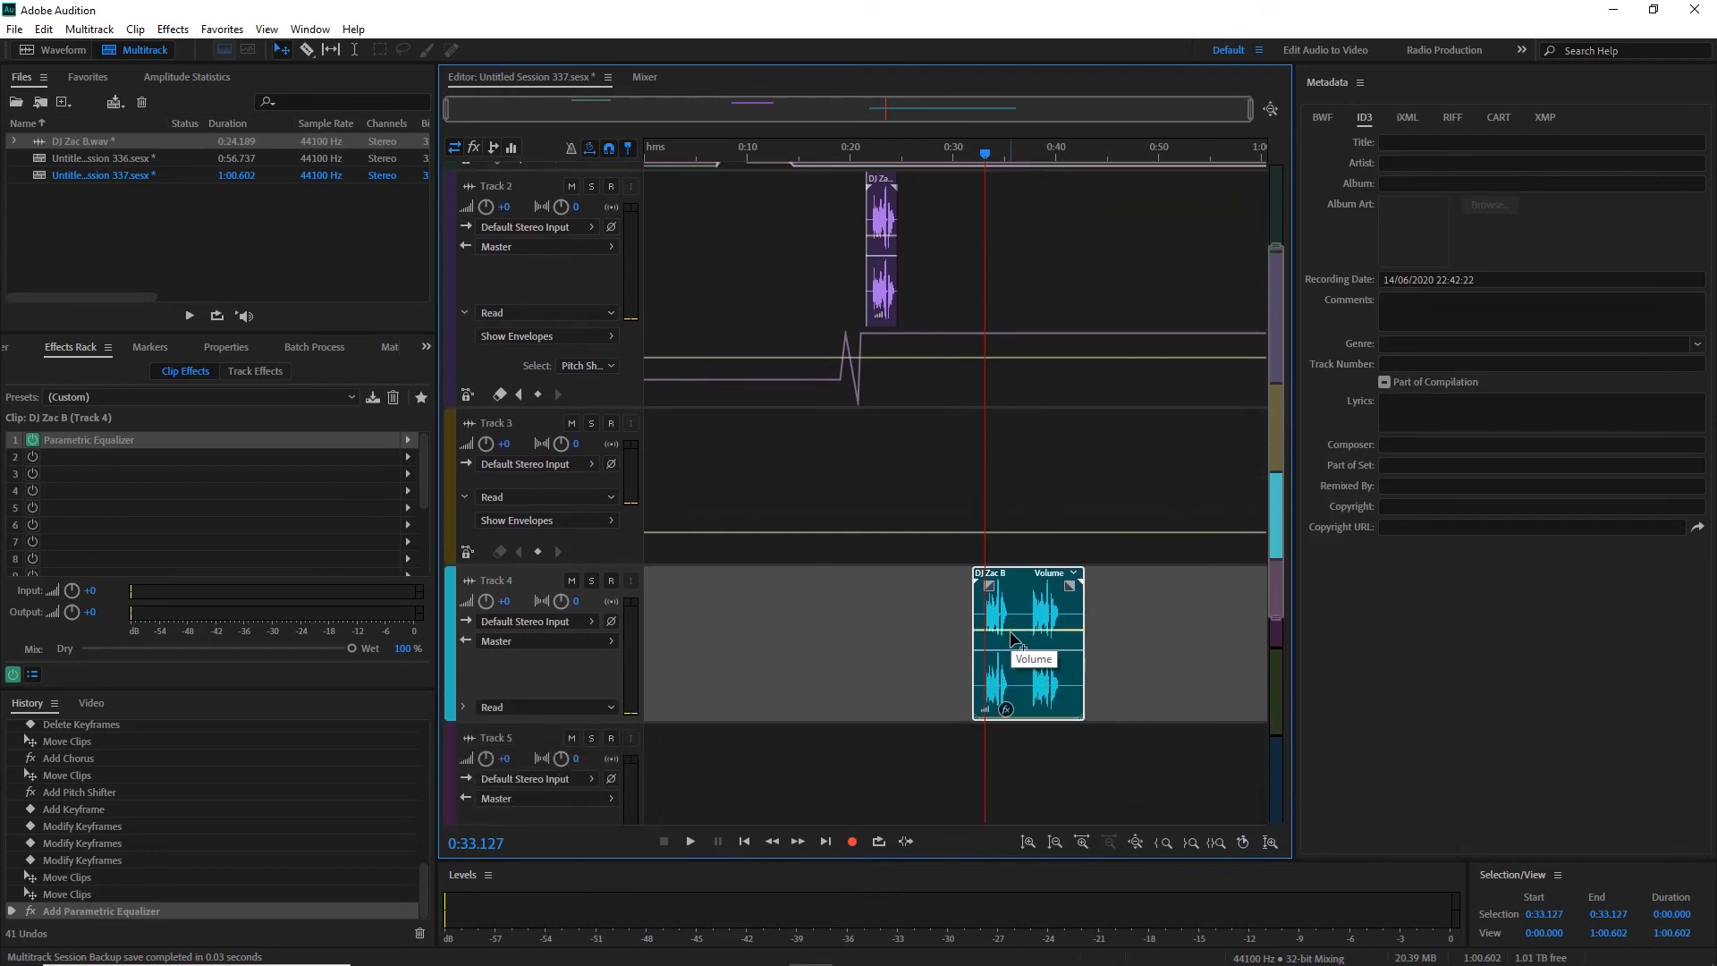
{"action": "right_click", "coordinate": [1077, 580]}
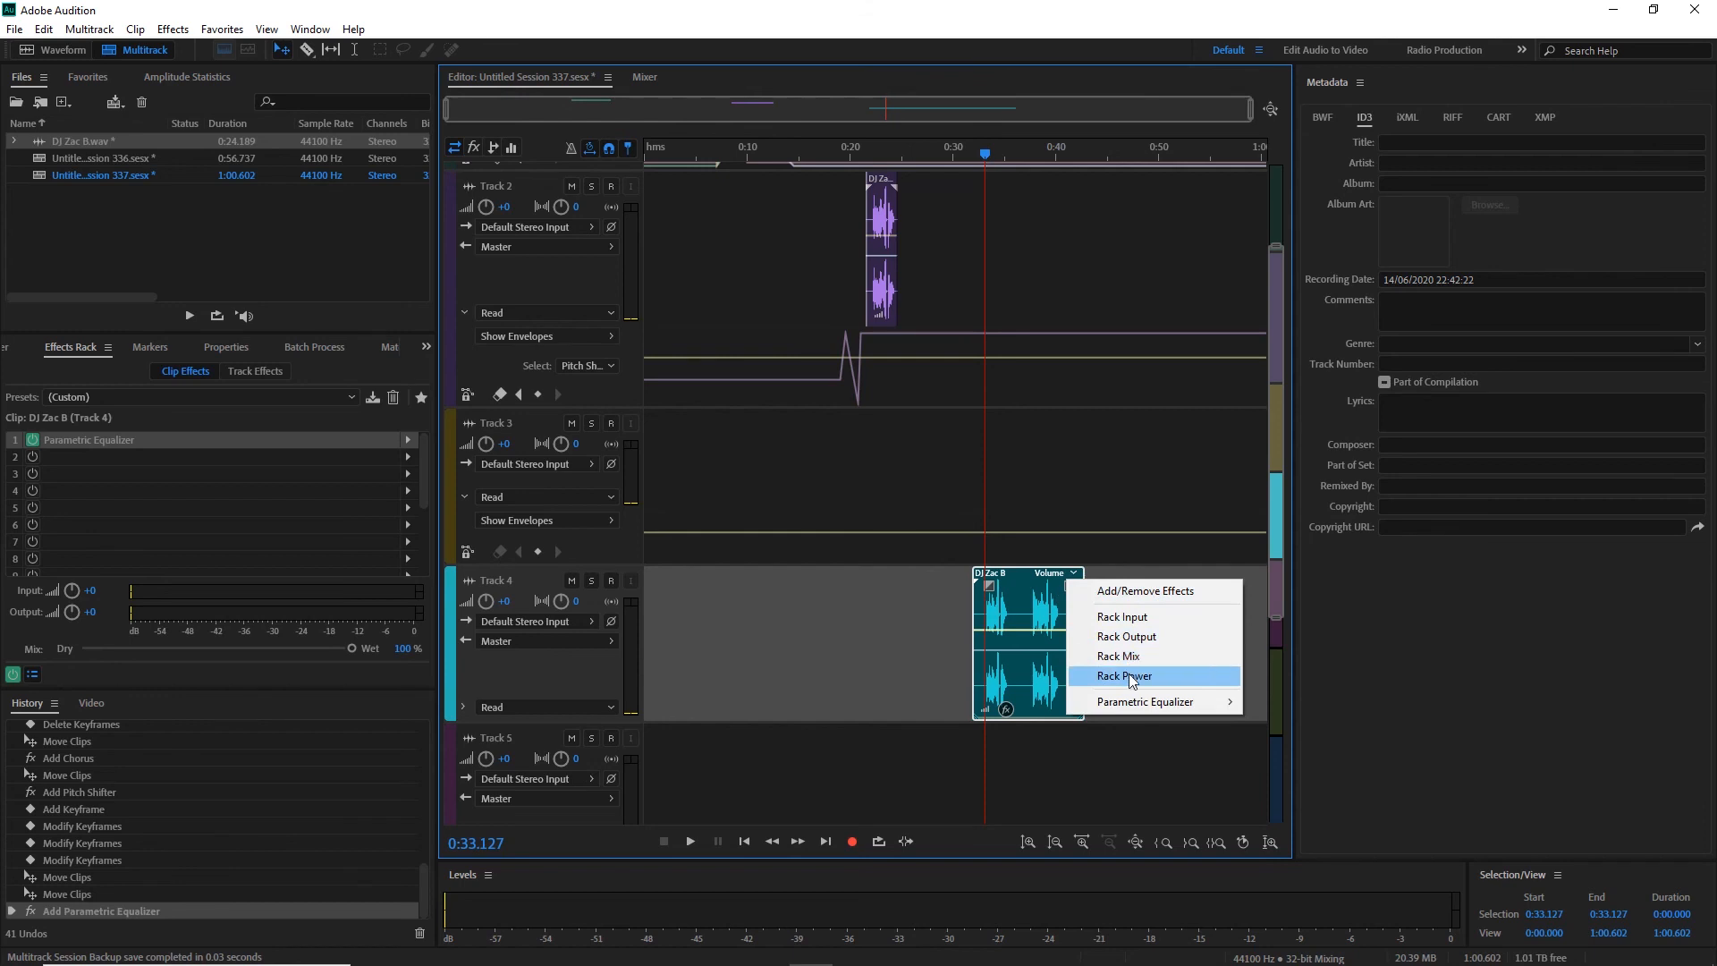
{"action": "mouse_move", "coordinate": [1131, 703]}
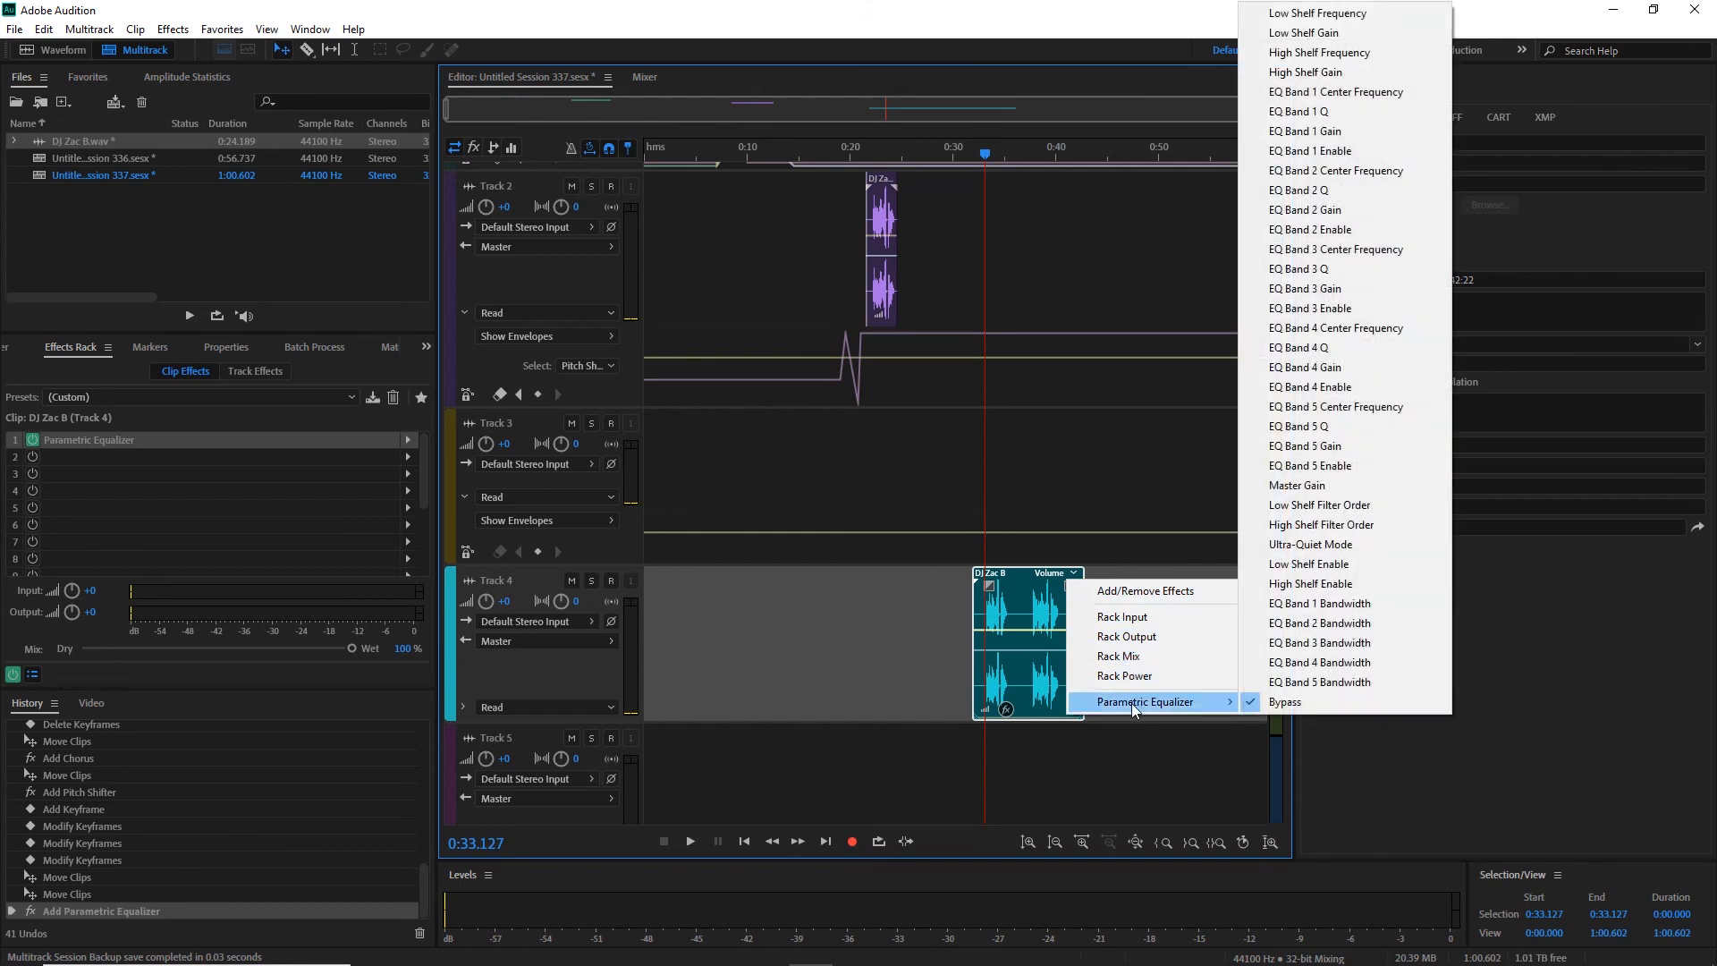
{"action": "left_click", "coordinate": [1285, 702]}
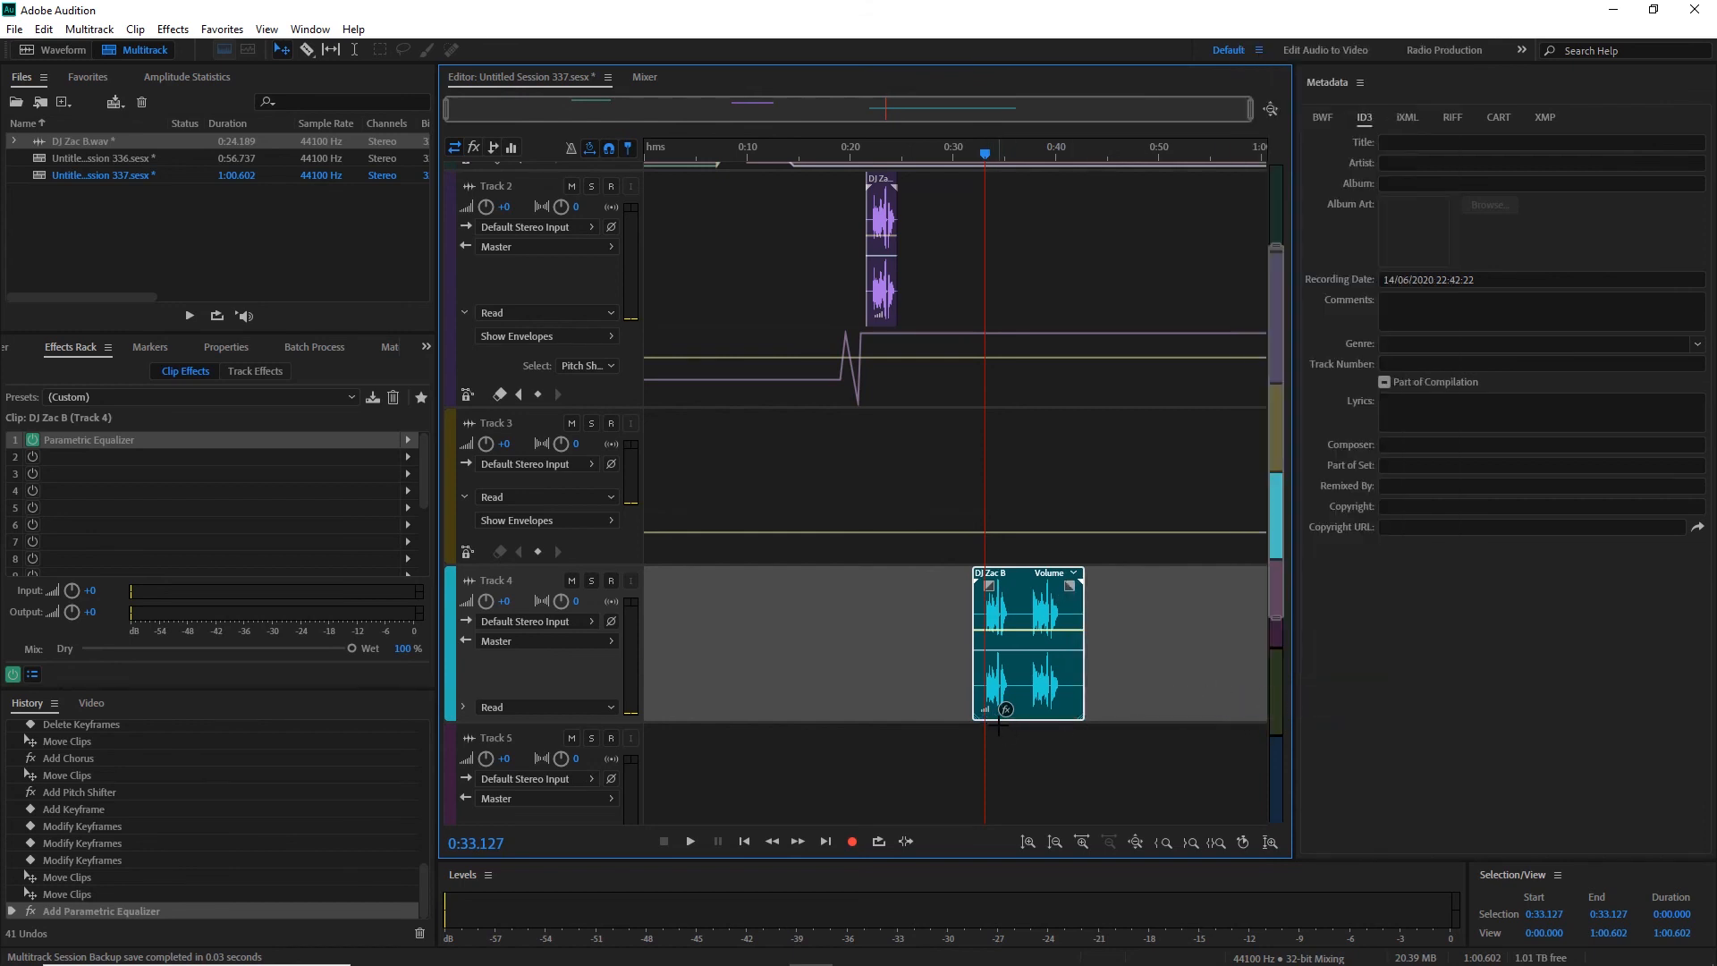
Move the Track 4 clip to start at 0:33.127 and keyframe its pan from centre at about 0:37 to R100 at about 0:39.
{"action": "left_click_drag", "start_coordinate": [1026, 719], "coordinate": [1039, 719]}
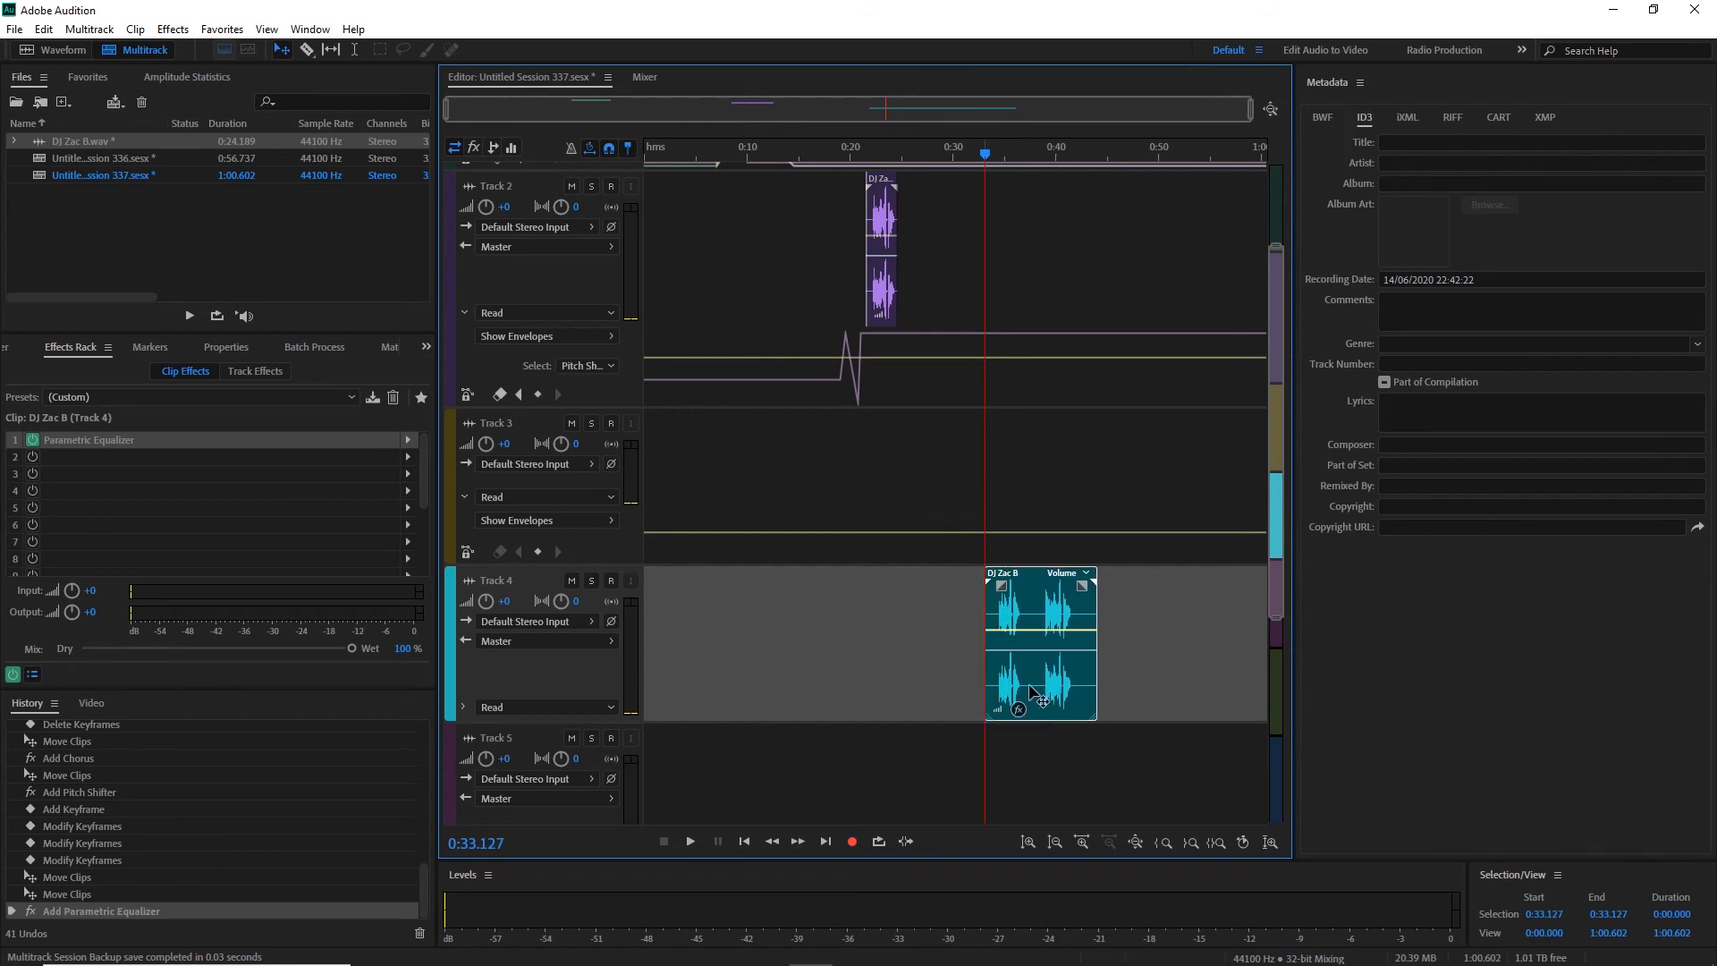
{"action": "scroll", "coordinate": [558, 655], "scroll_direction": "up", "scroll_amount": 5}
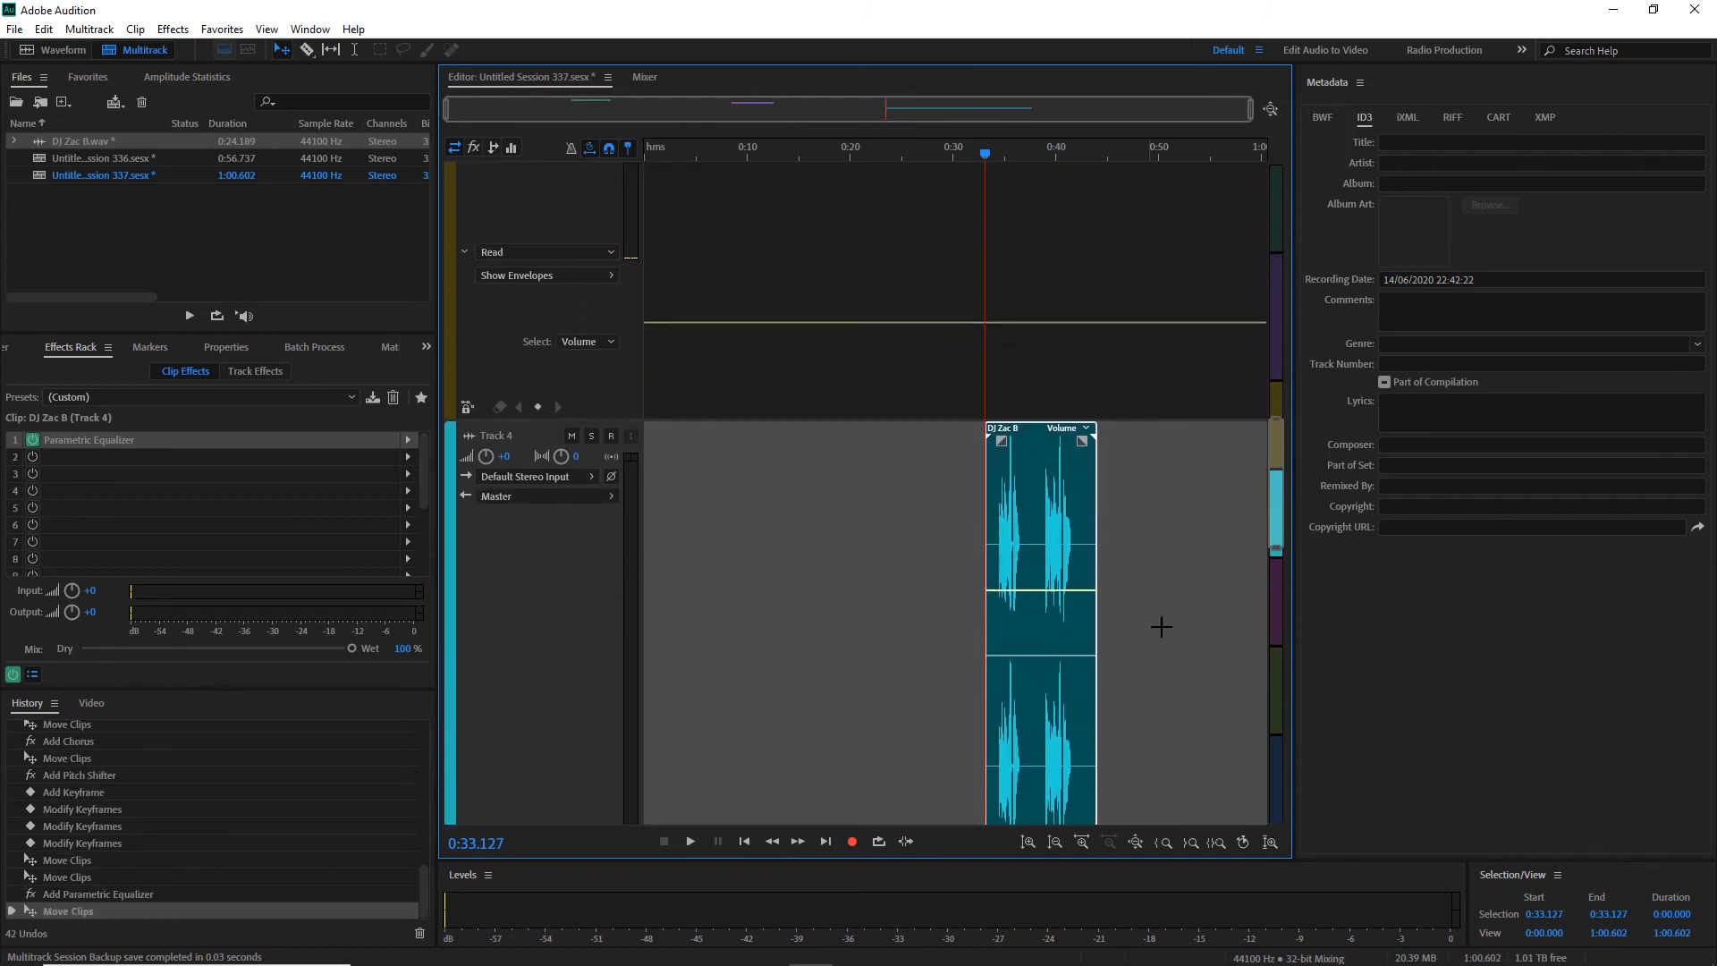
{"action": "left_click_drag", "start_coordinate": [1278, 527], "coordinate": [1283, 586]}
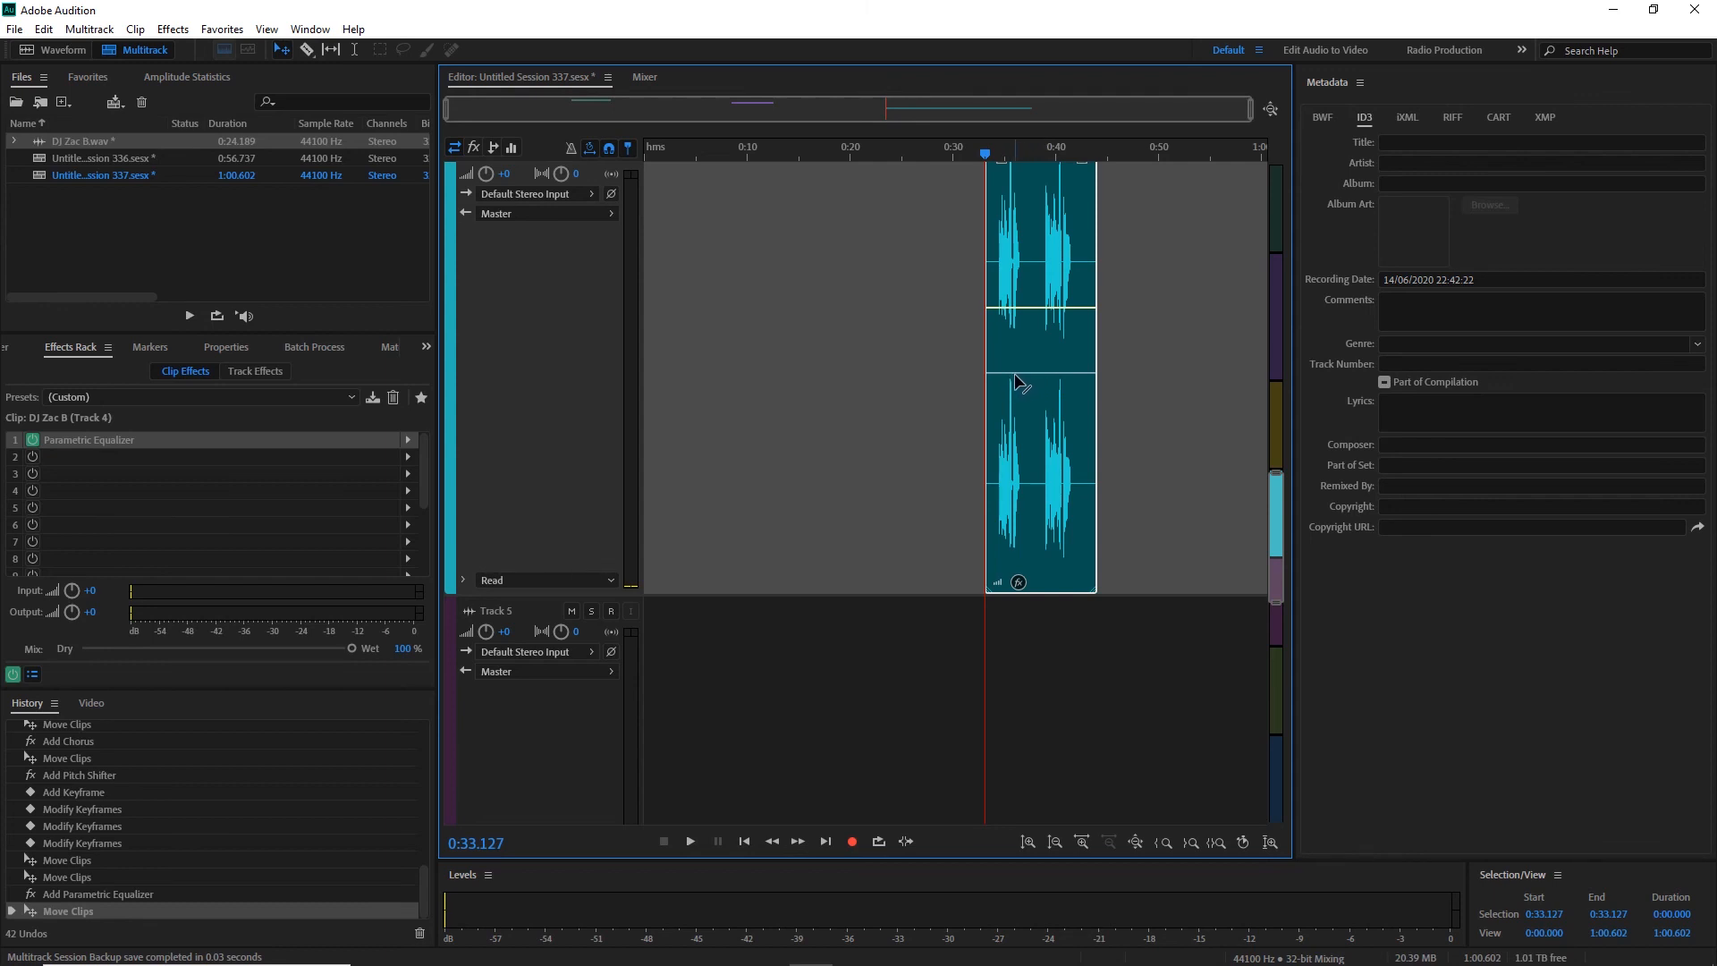
{"action": "left_click", "coordinate": [1026, 373]}
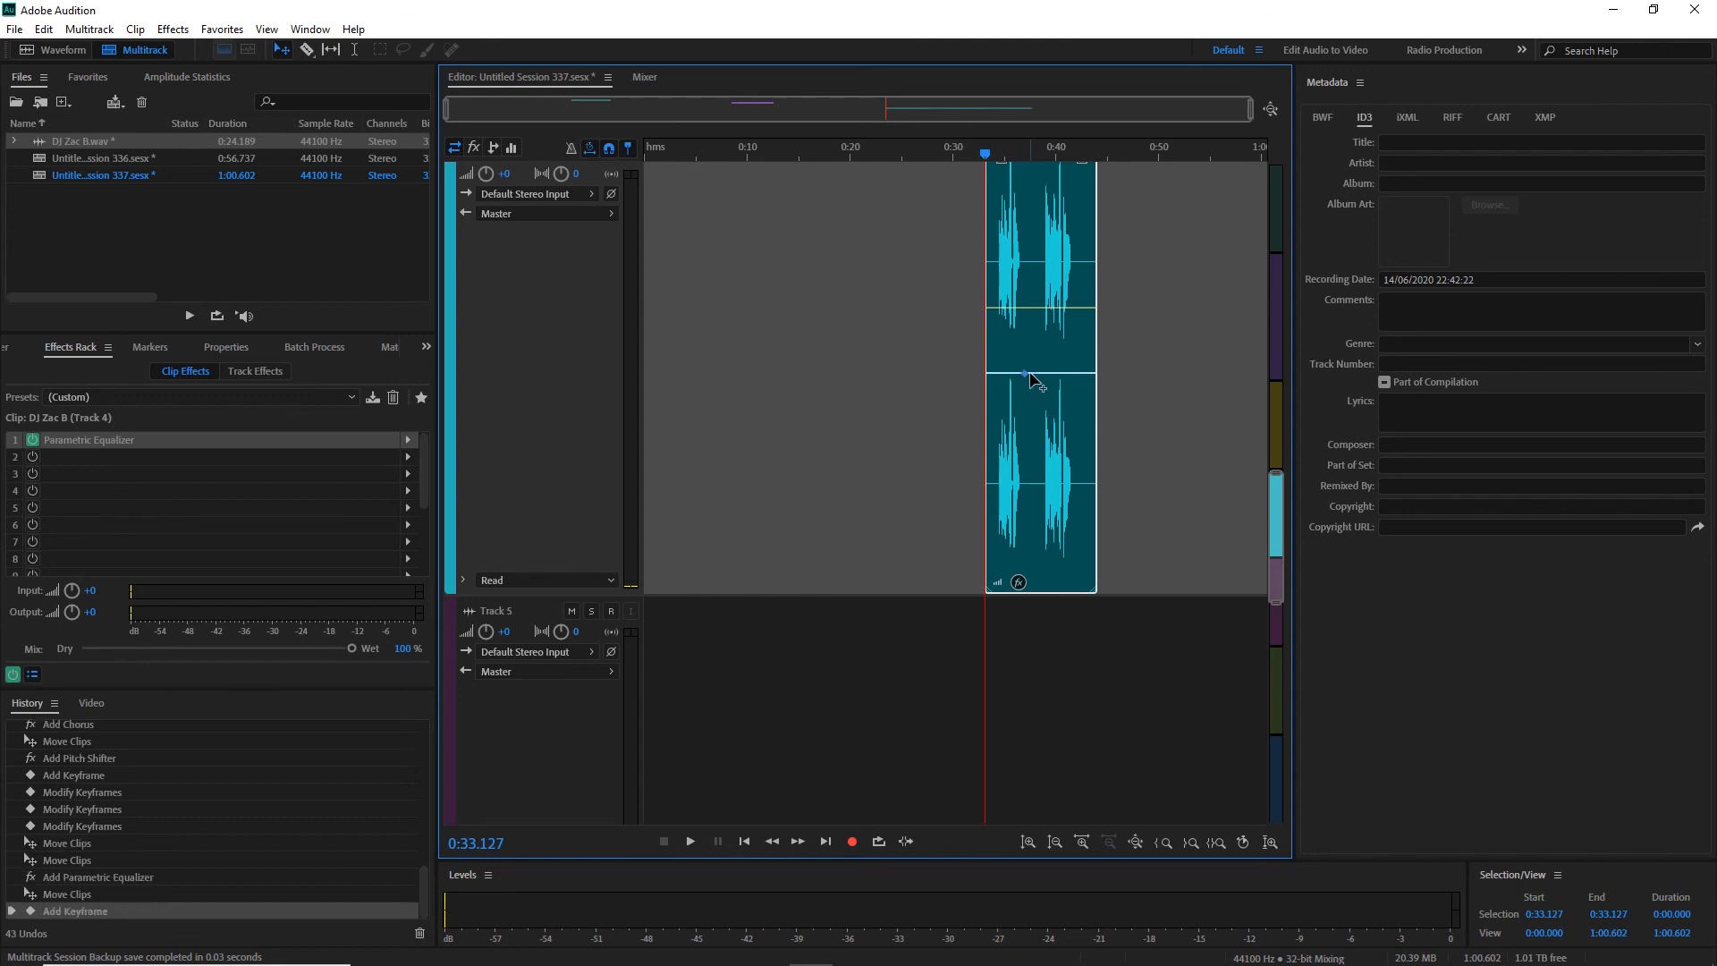
{"action": "left_click_drag", "start_coordinate": [1031, 374], "coordinate": [1048, 597]}
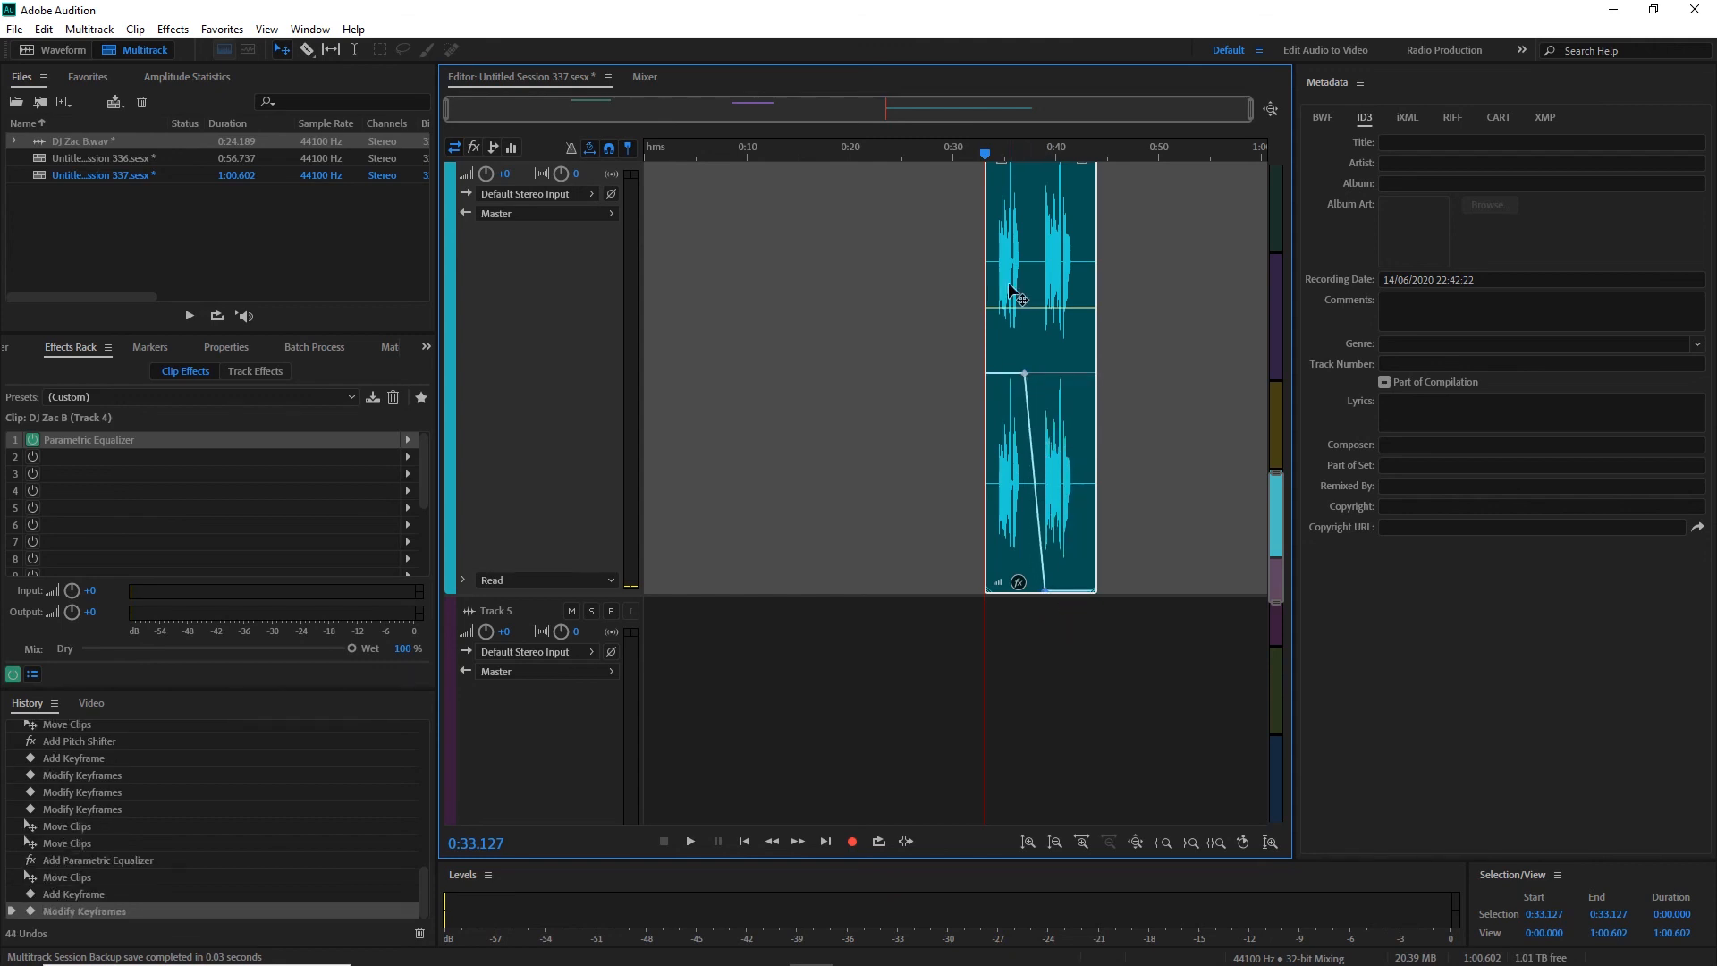
Play back the Track 4 clip with its pan automation from 0:33.735.
{"action": "left_click", "coordinate": [991, 148]}
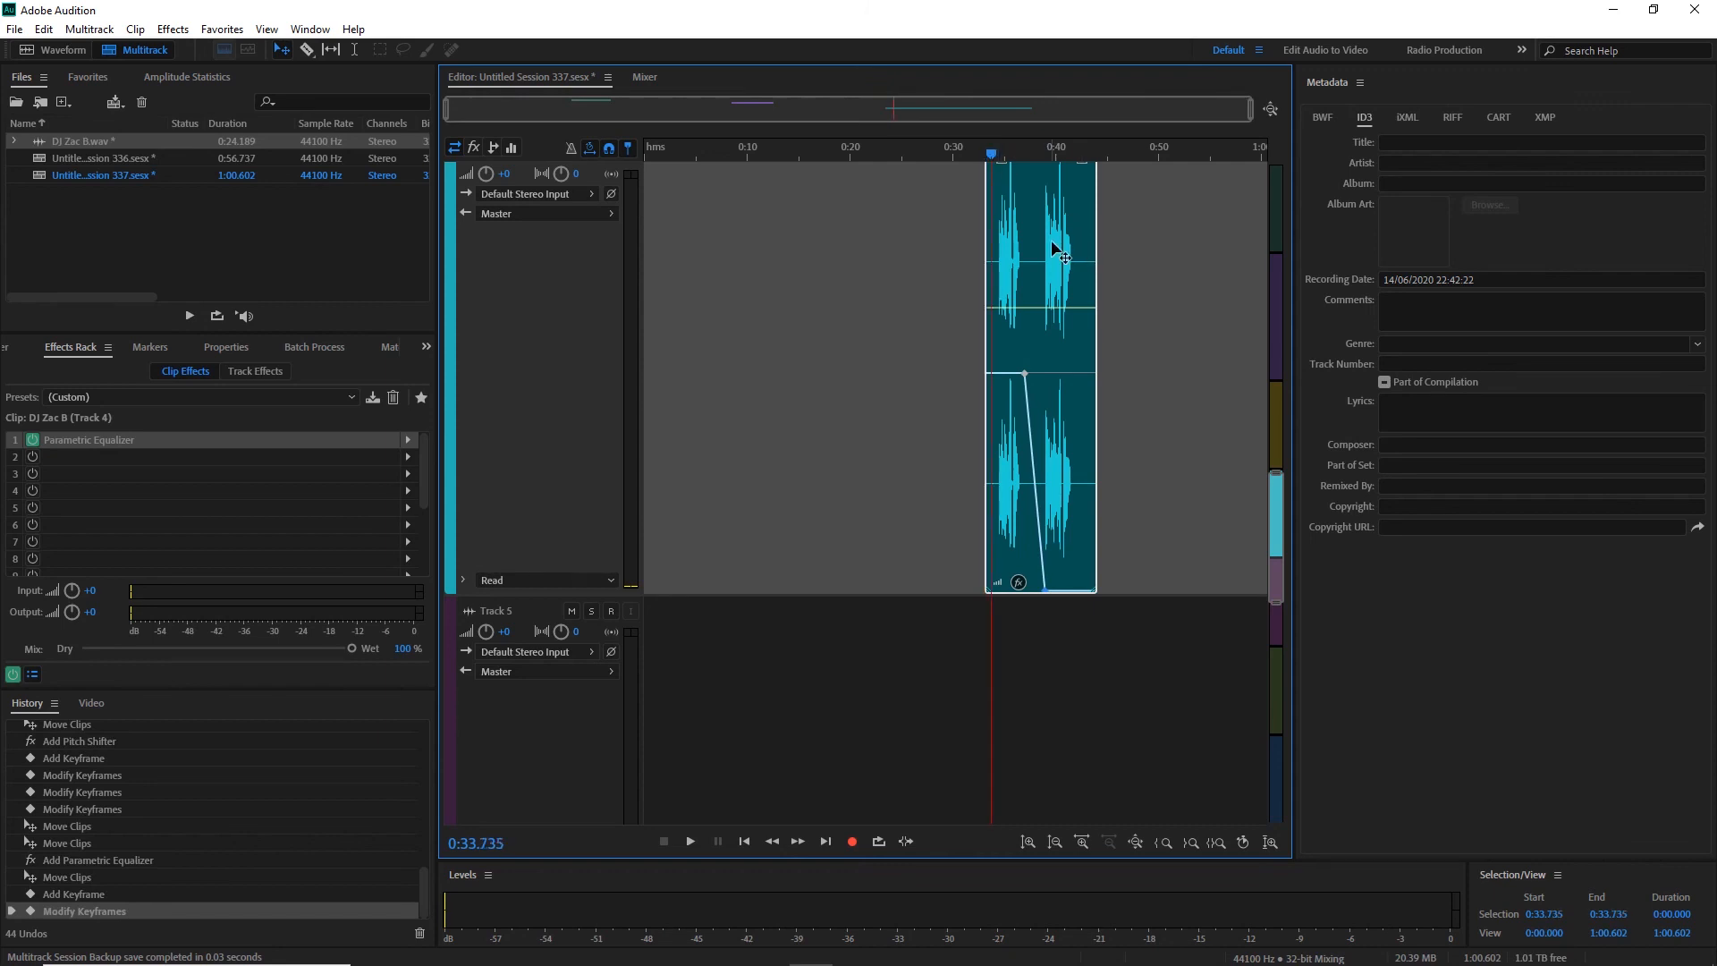
{"action": "key", "text": "space"}
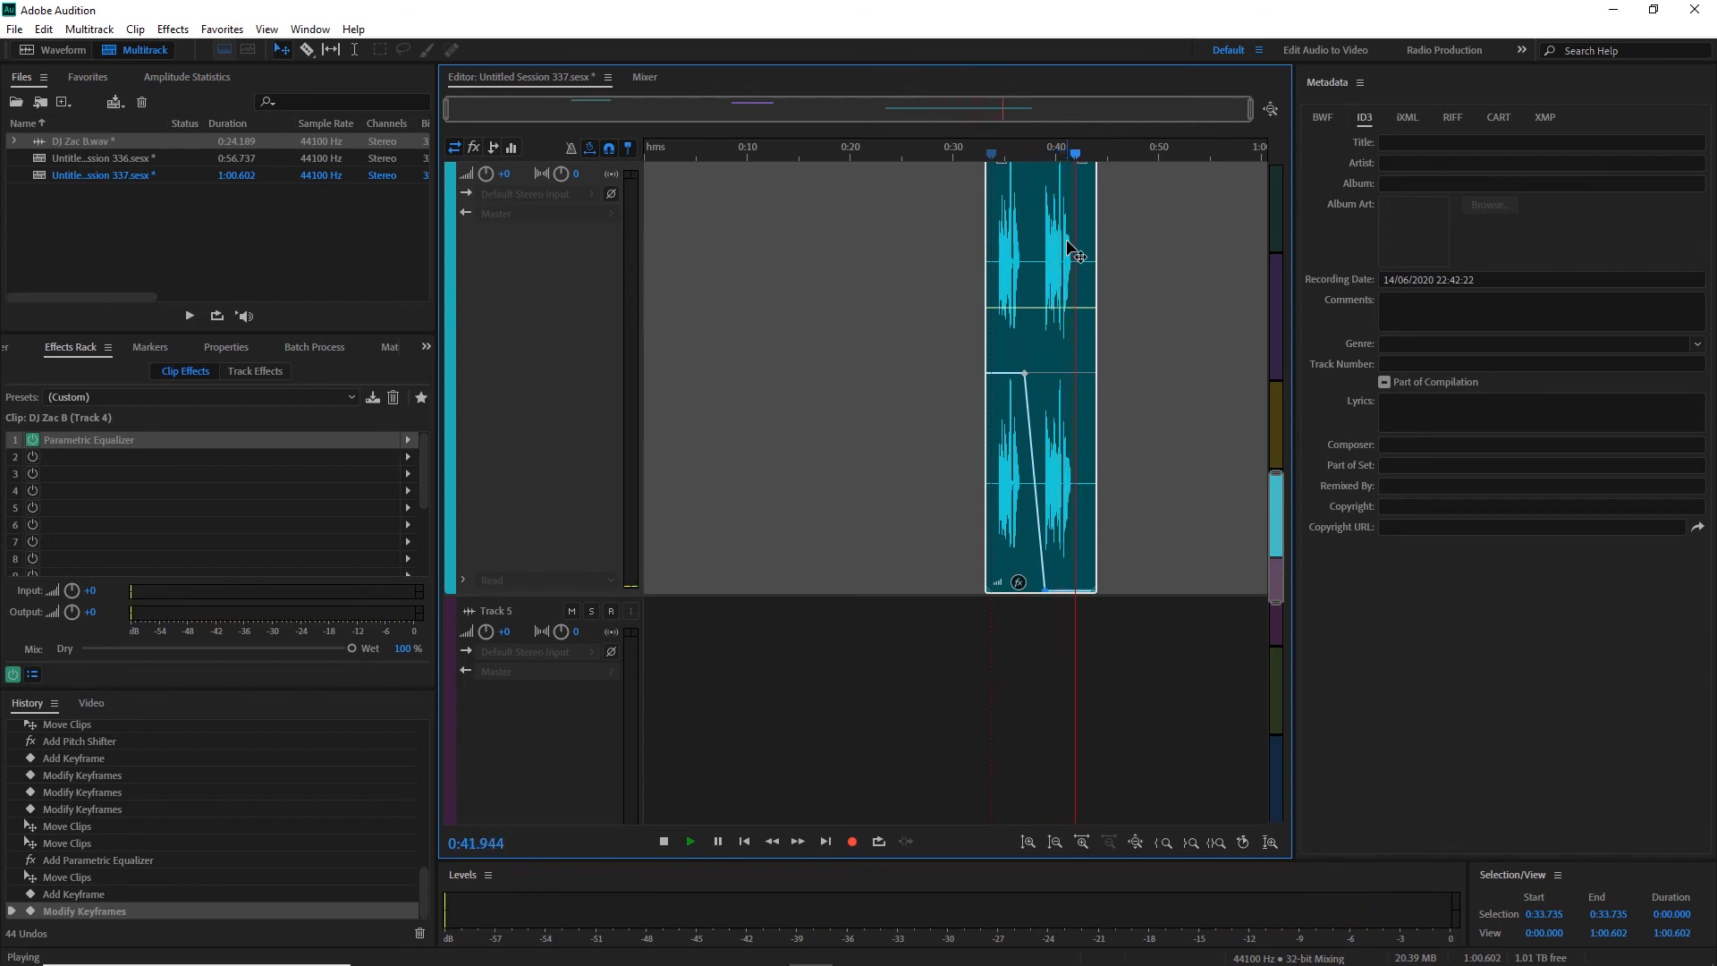
{"action": "key", "text": "space"}
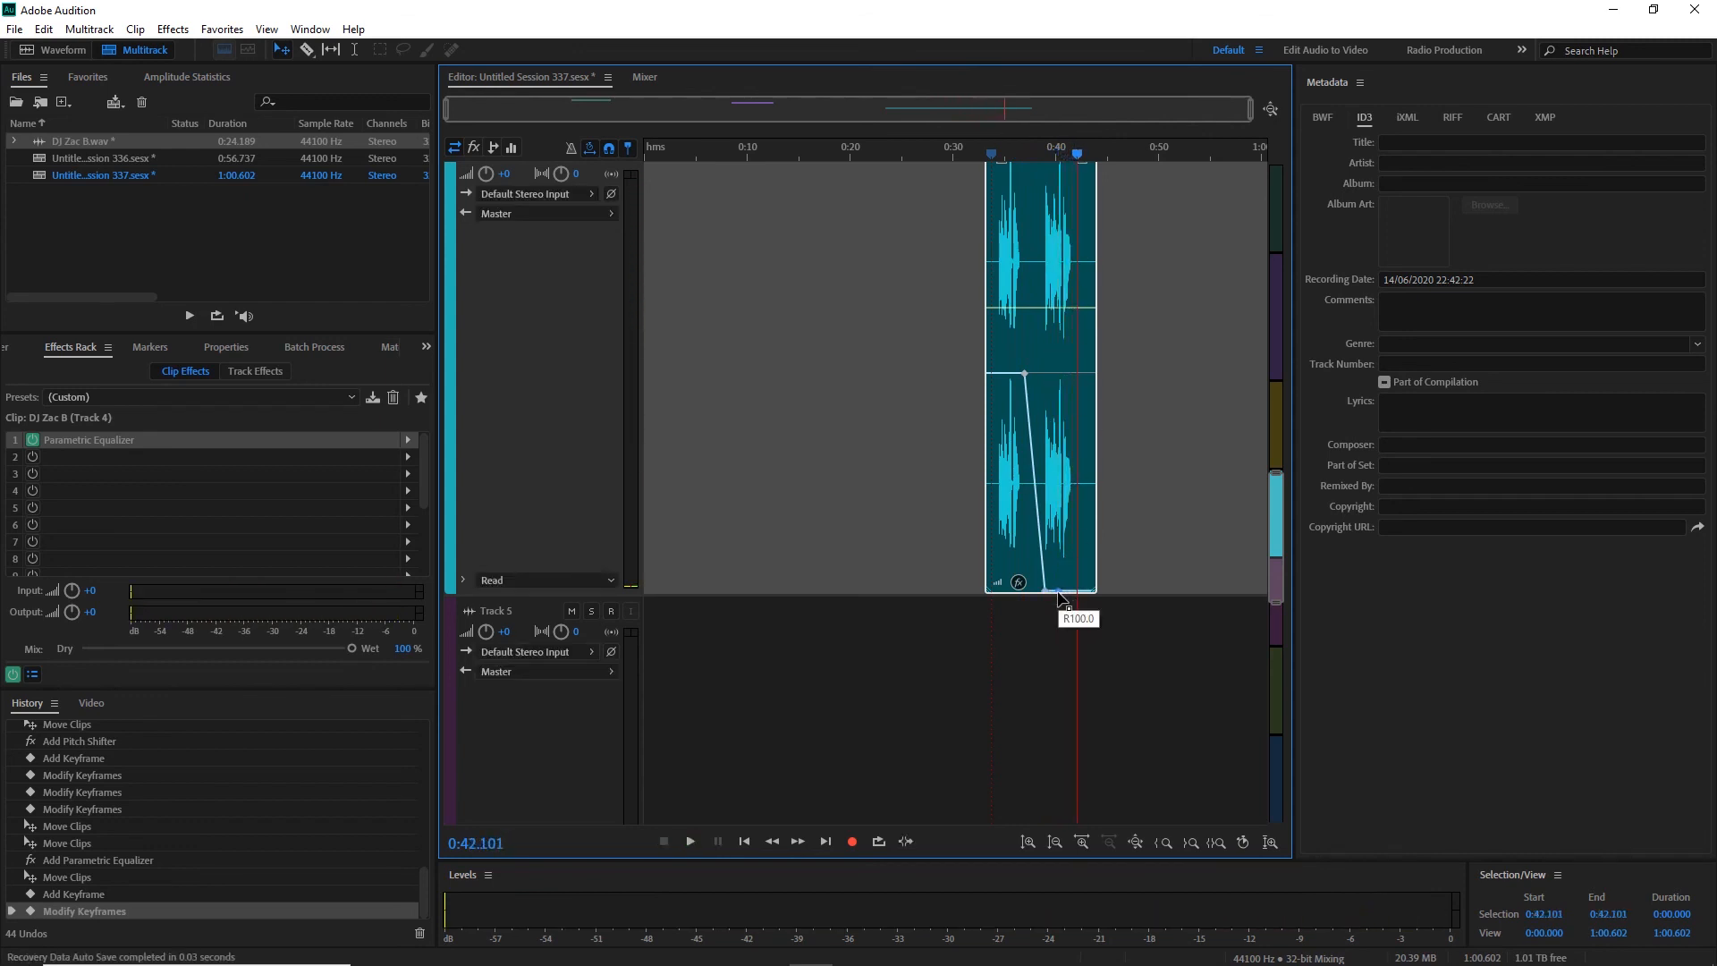
Swing the Track 4 clip's pan to L100 at about 0:40.5 and play it back from 0:38.604.
{"action": "left_click_drag", "start_coordinate": [1061, 592], "coordinate": [1064, 155]}
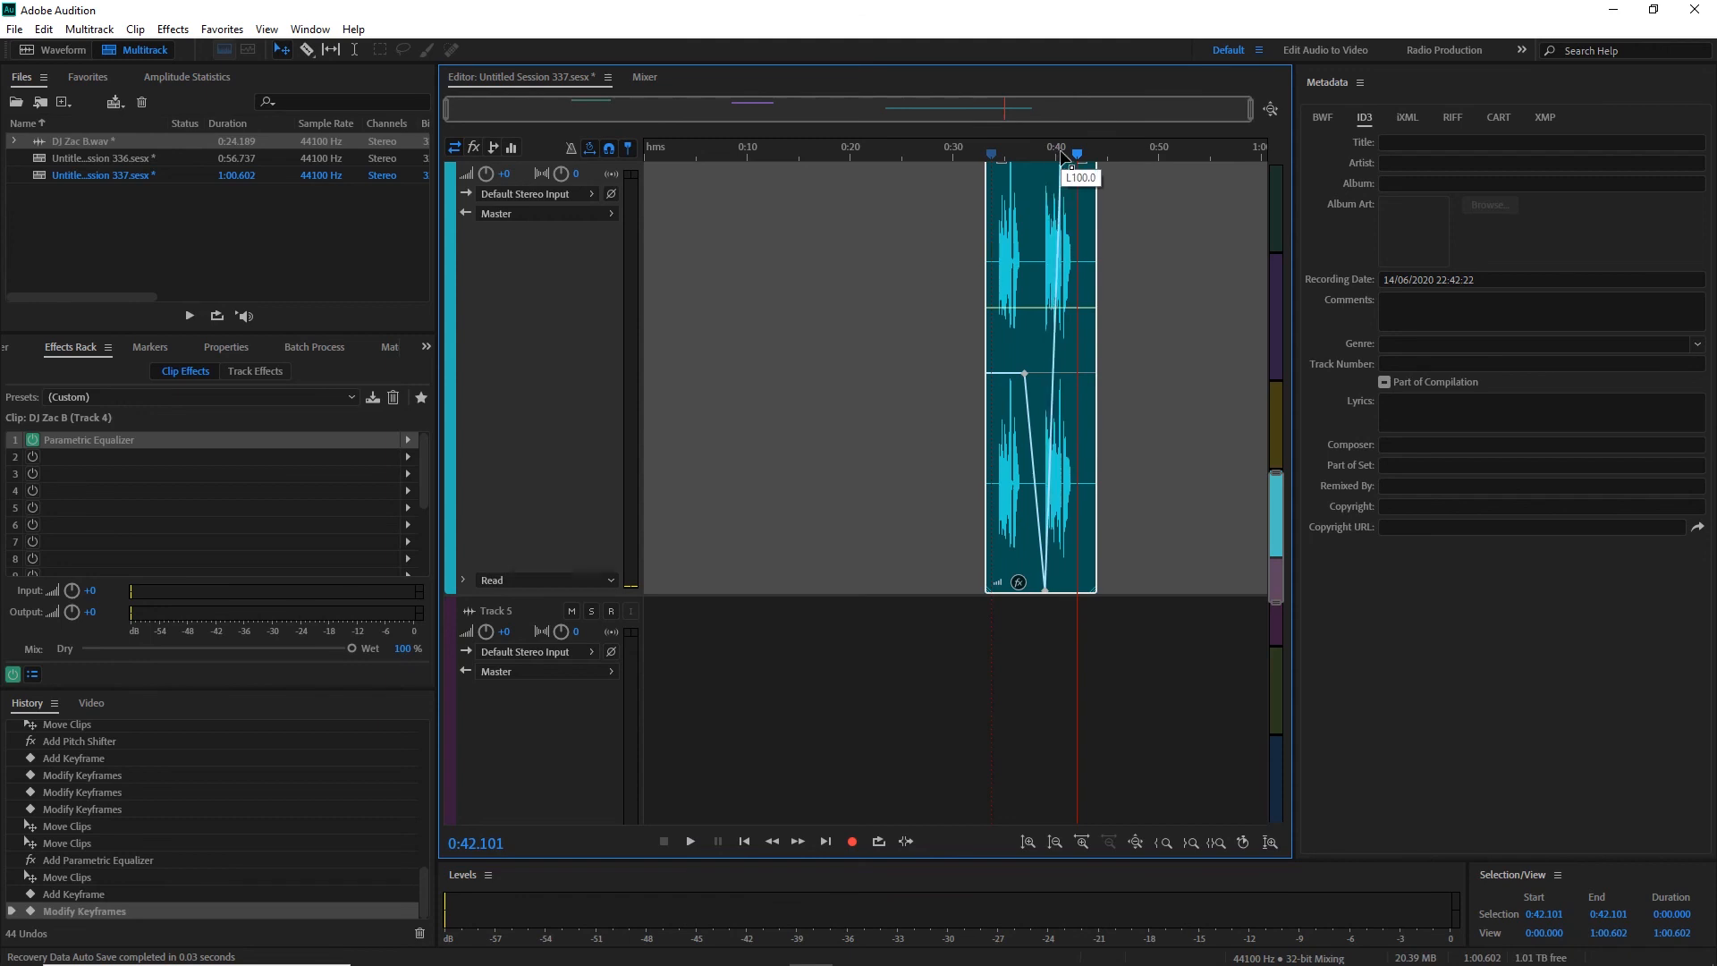
{"action": "left_click", "coordinate": [1042, 152]}
{"action": "key", "text": "space"}
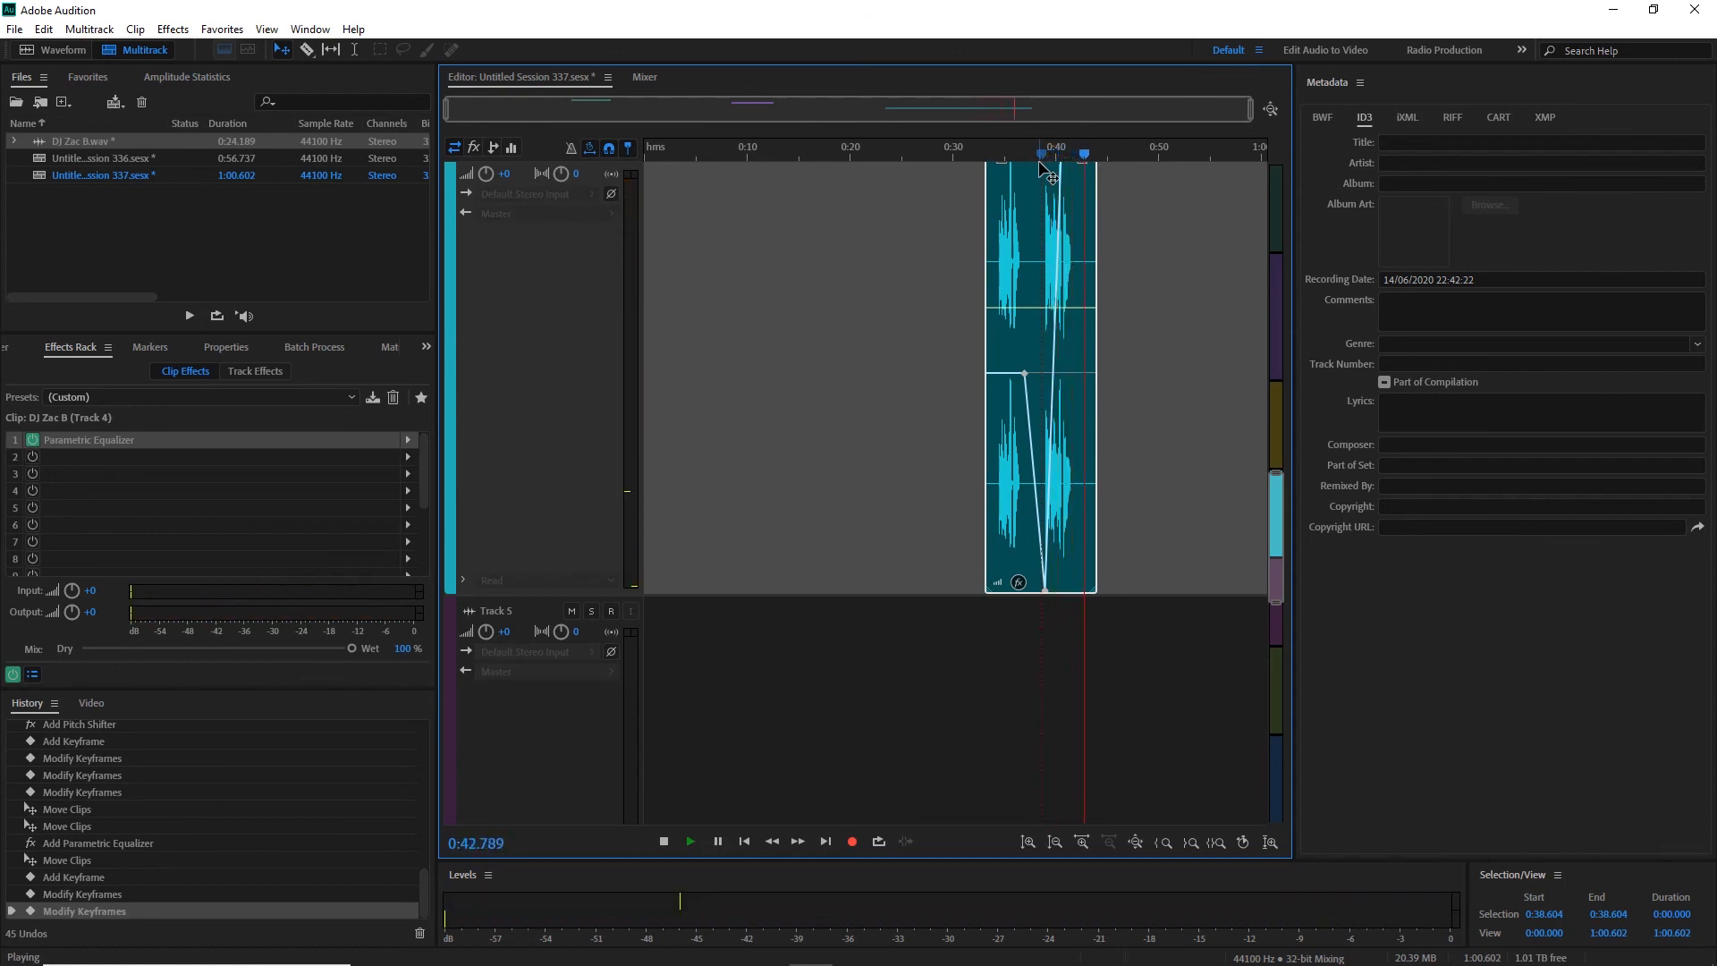
{"action": "key", "text": "space"}
Review the envelope options of Track 1's Parametric Equalizer and Echo effects and those of the Track 4 clip.
{"action": "scroll", "coordinate": [1190, 411], "scroll_direction": "down", "scroll_amount": 4}
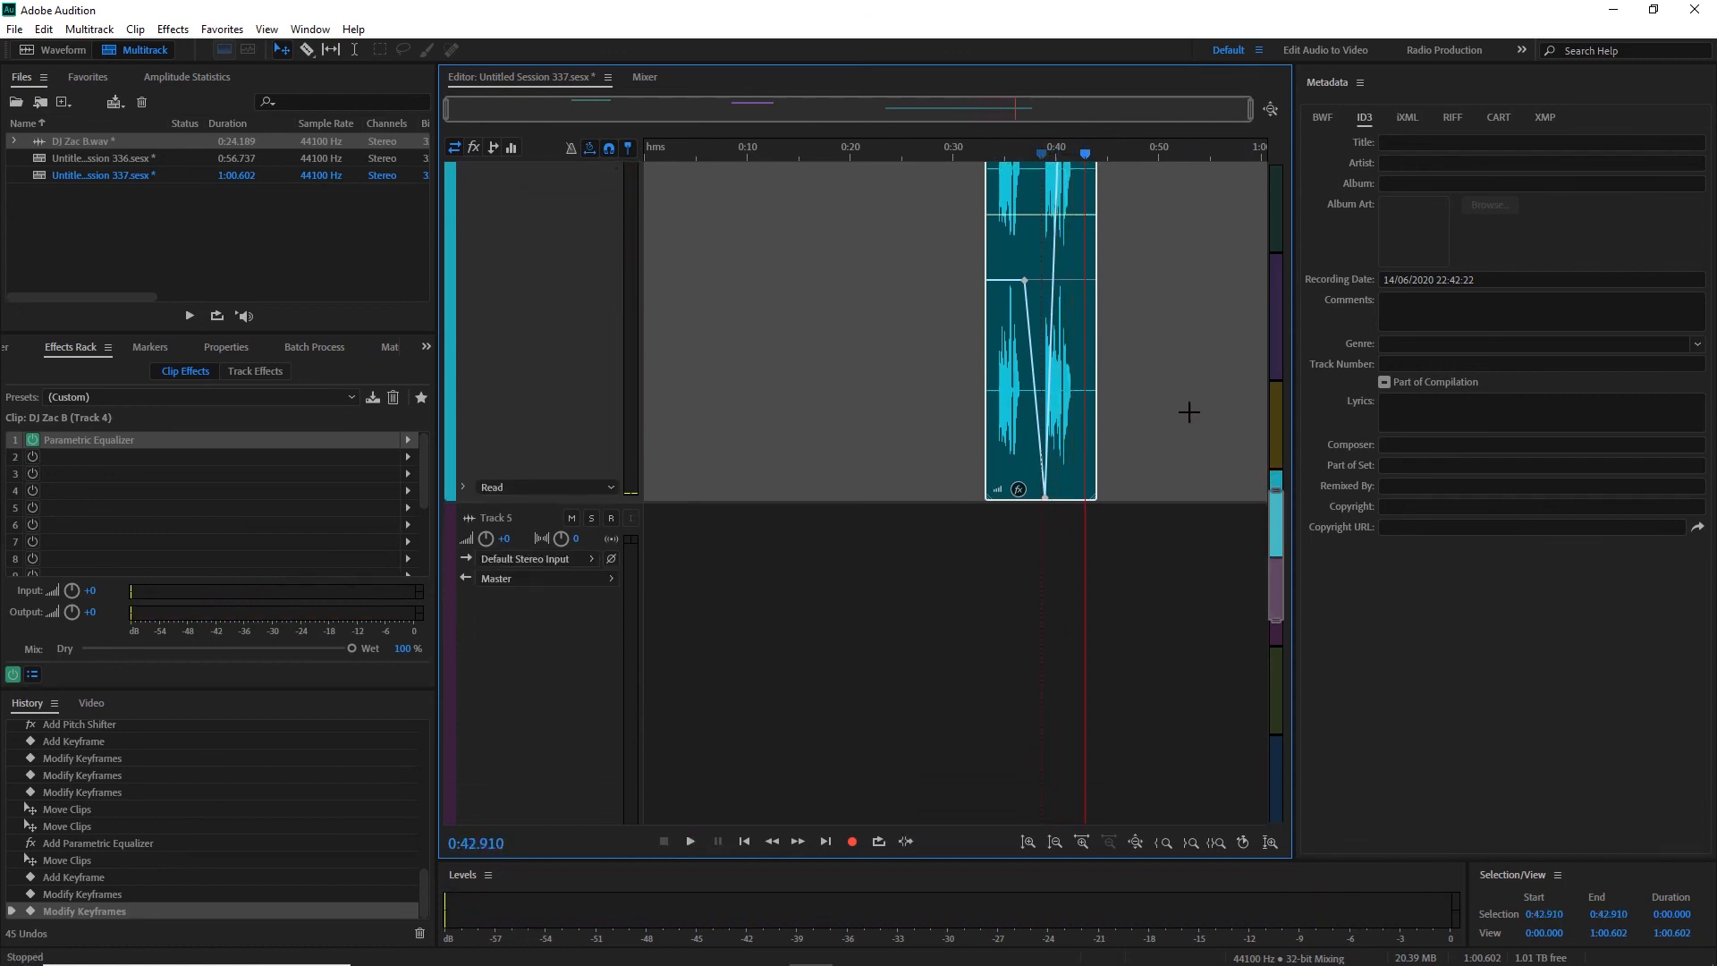
{"action": "left_click_drag", "start_coordinate": [1276, 565], "coordinate": [1322, 204]}
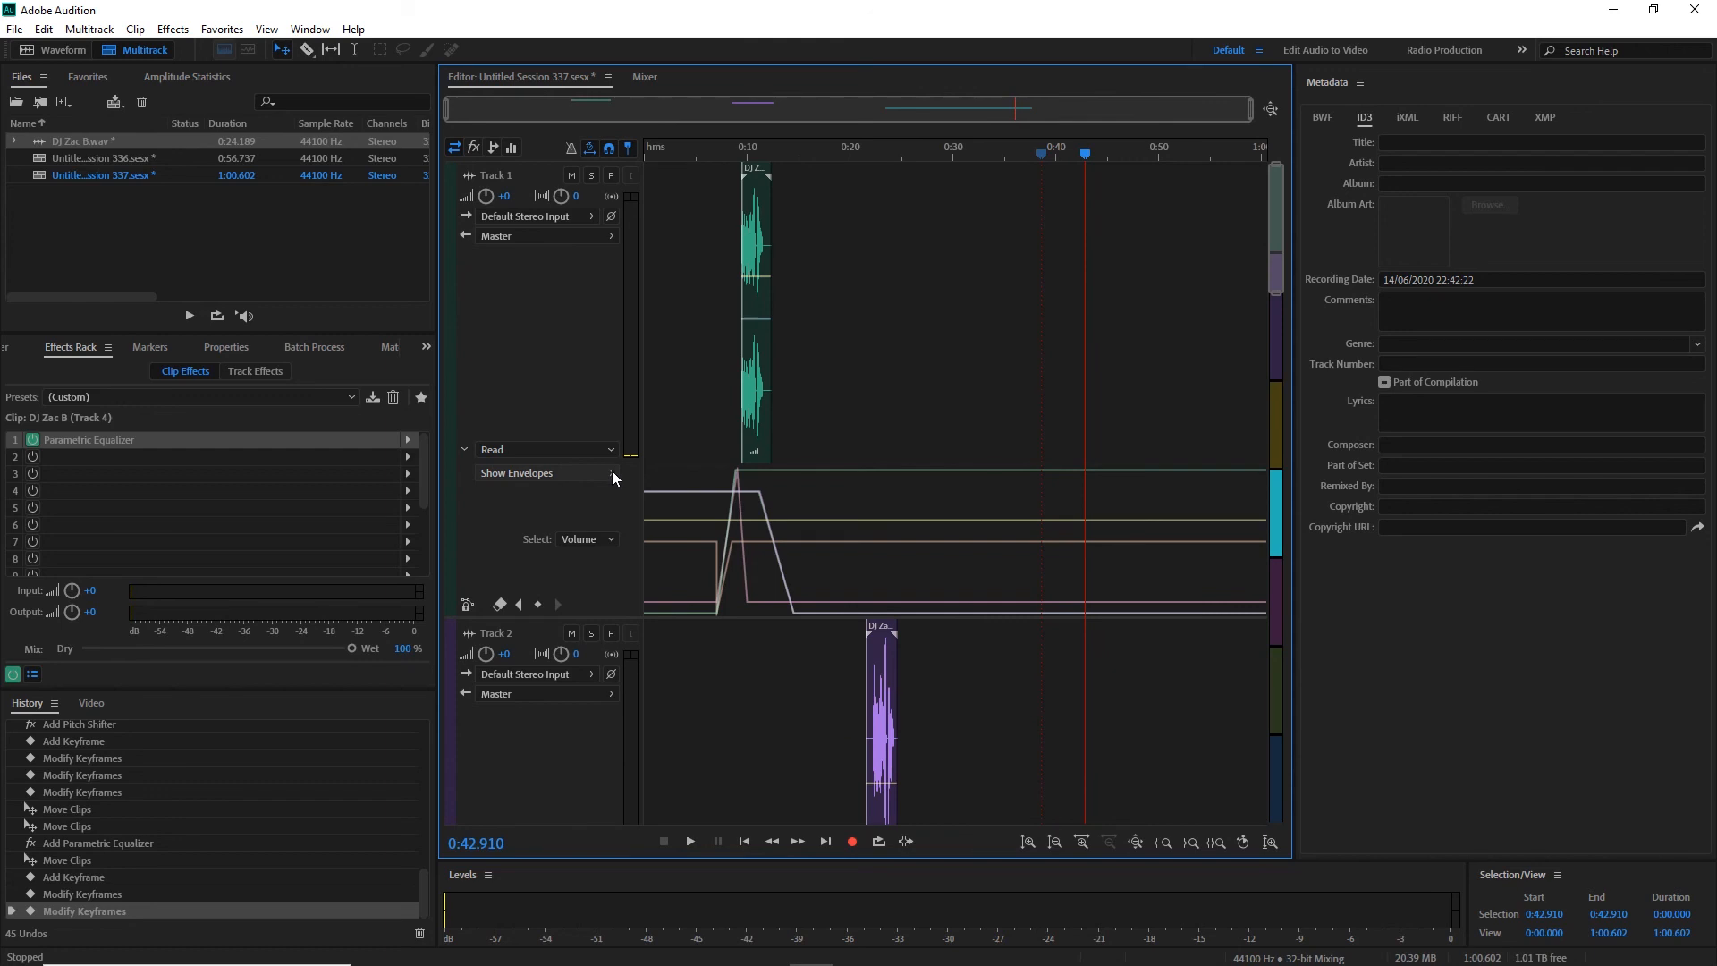
{"action": "scroll", "coordinate": [531, 415], "scroll_direction": "down", "scroll_amount": 8}
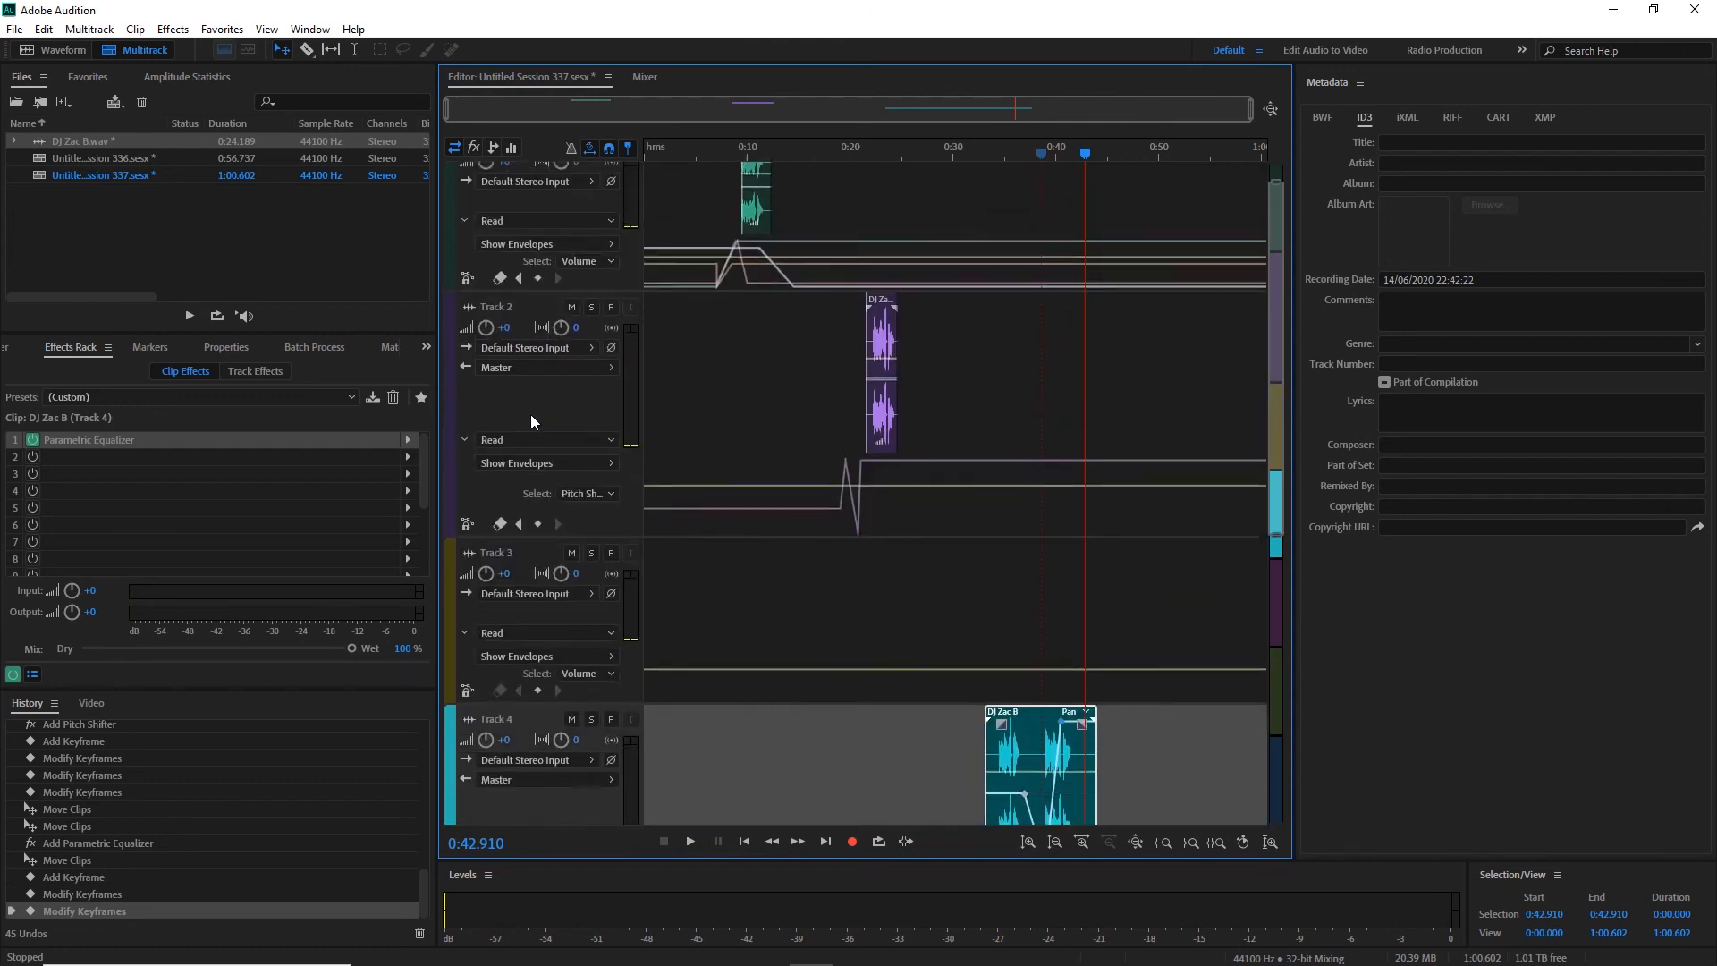
{"action": "left_click_drag", "start_coordinate": [549, 394], "coordinate": [566, 339]}
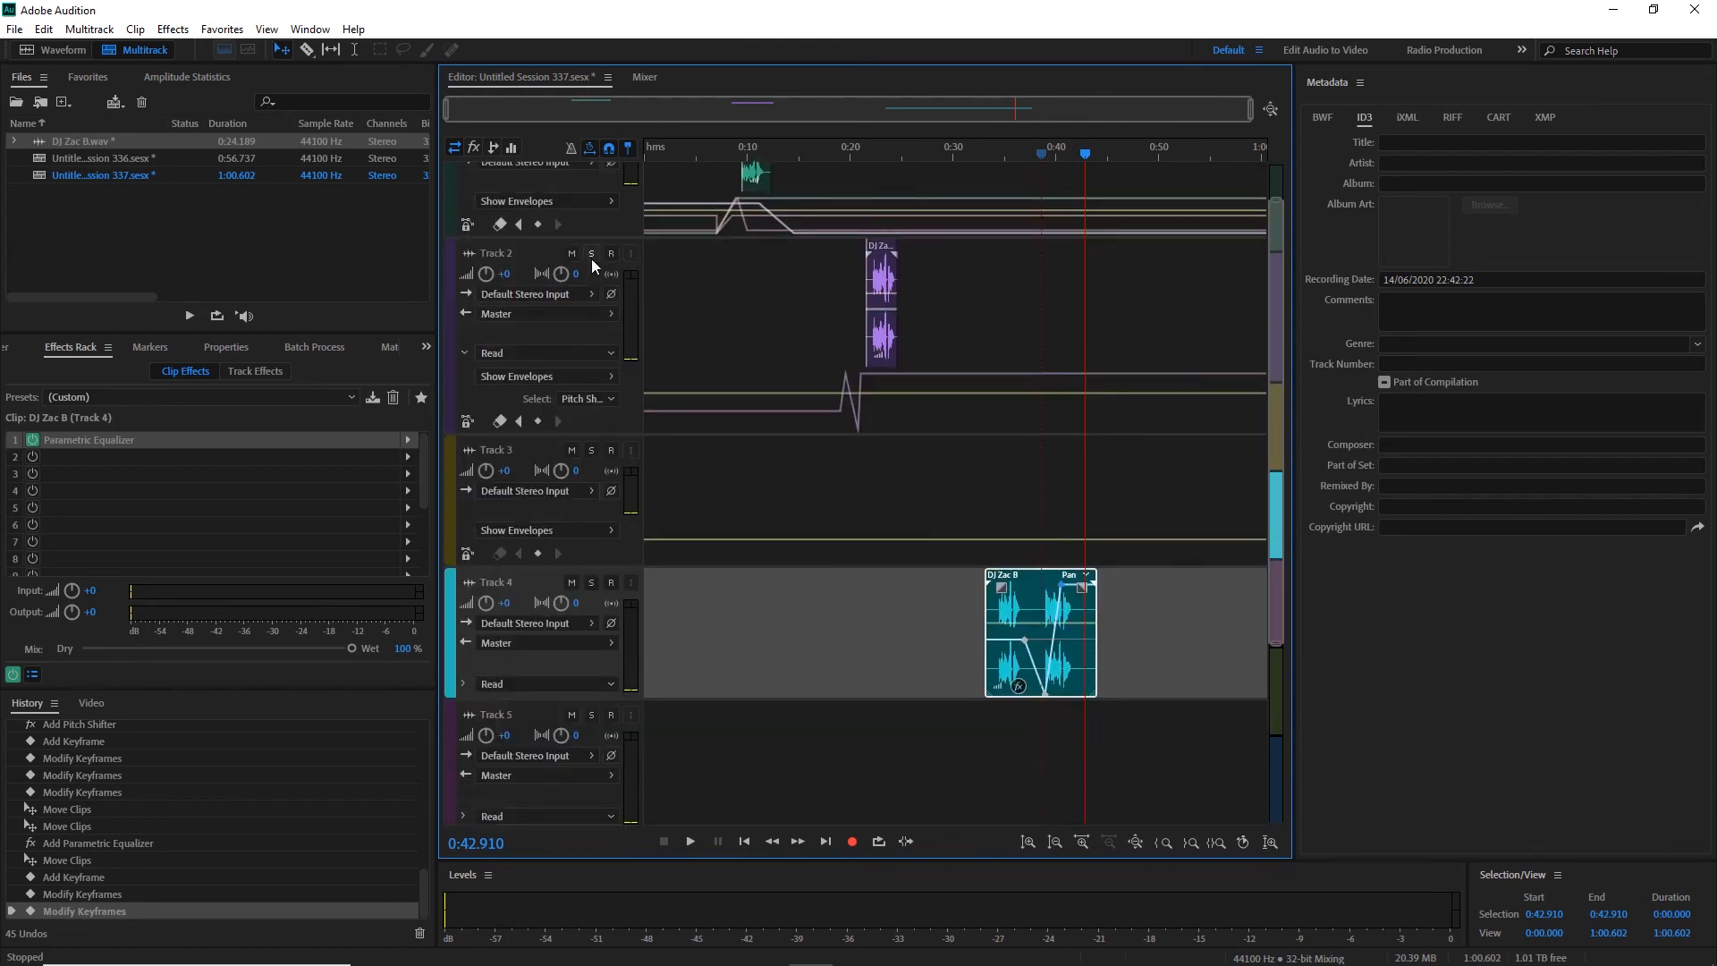
{"action": "left_click", "coordinate": [609, 199]}
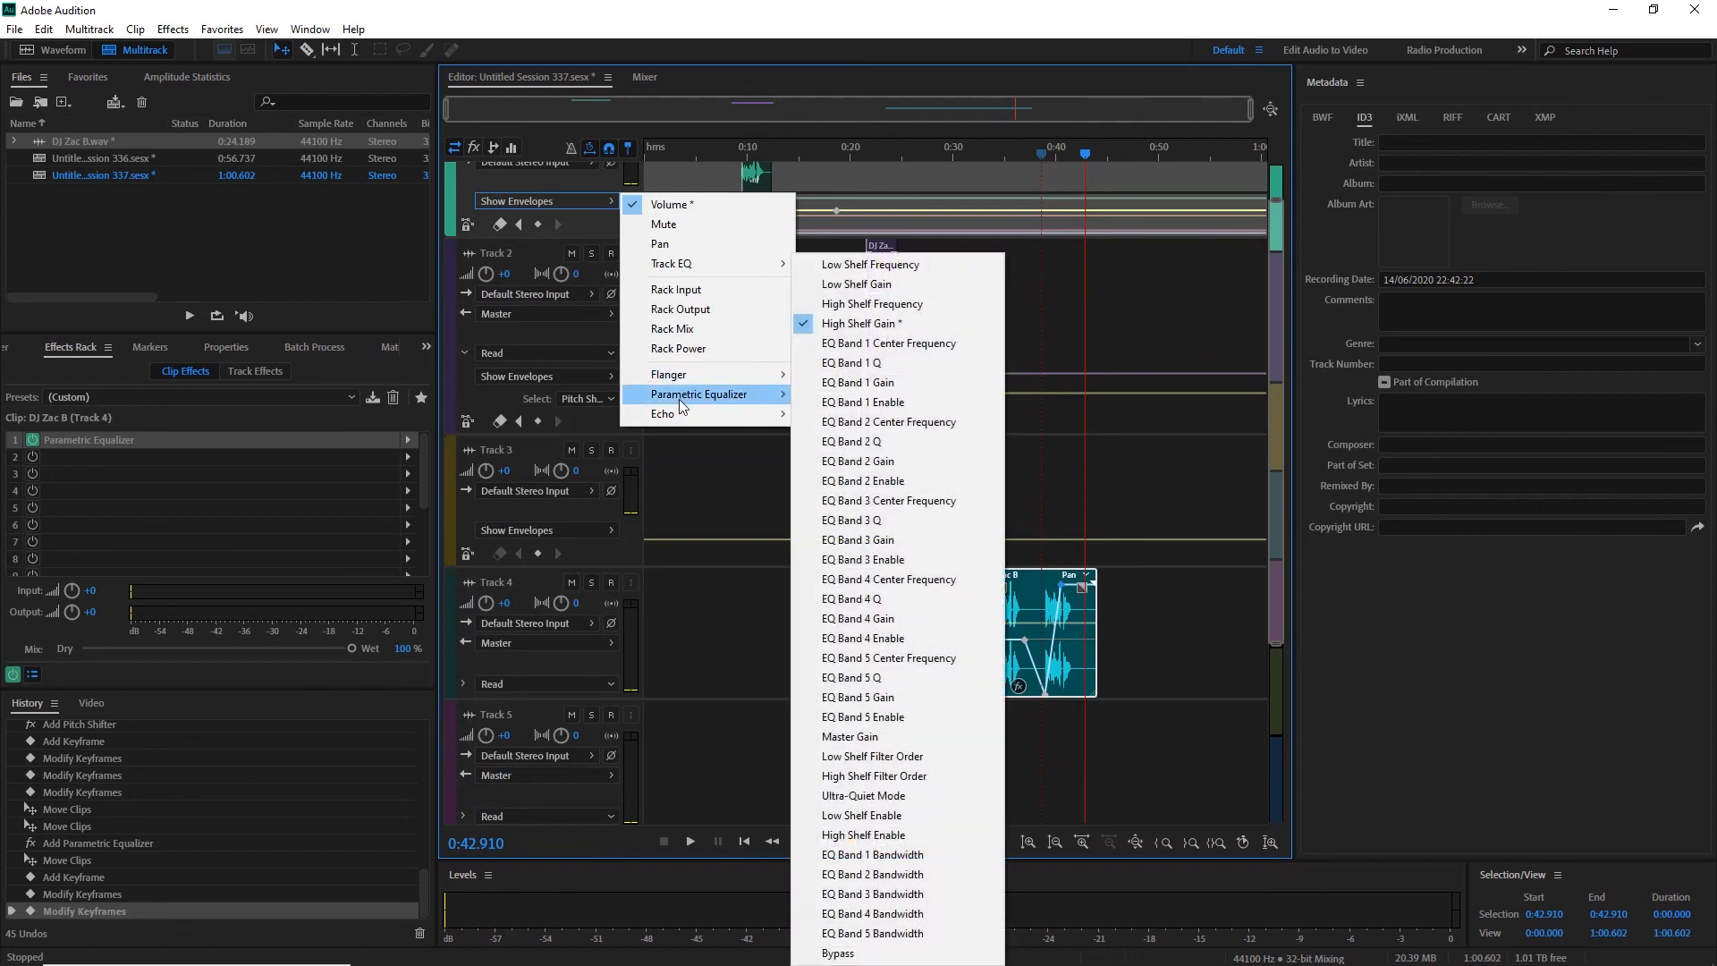
{"action": "mouse_move", "coordinate": [674, 411]}
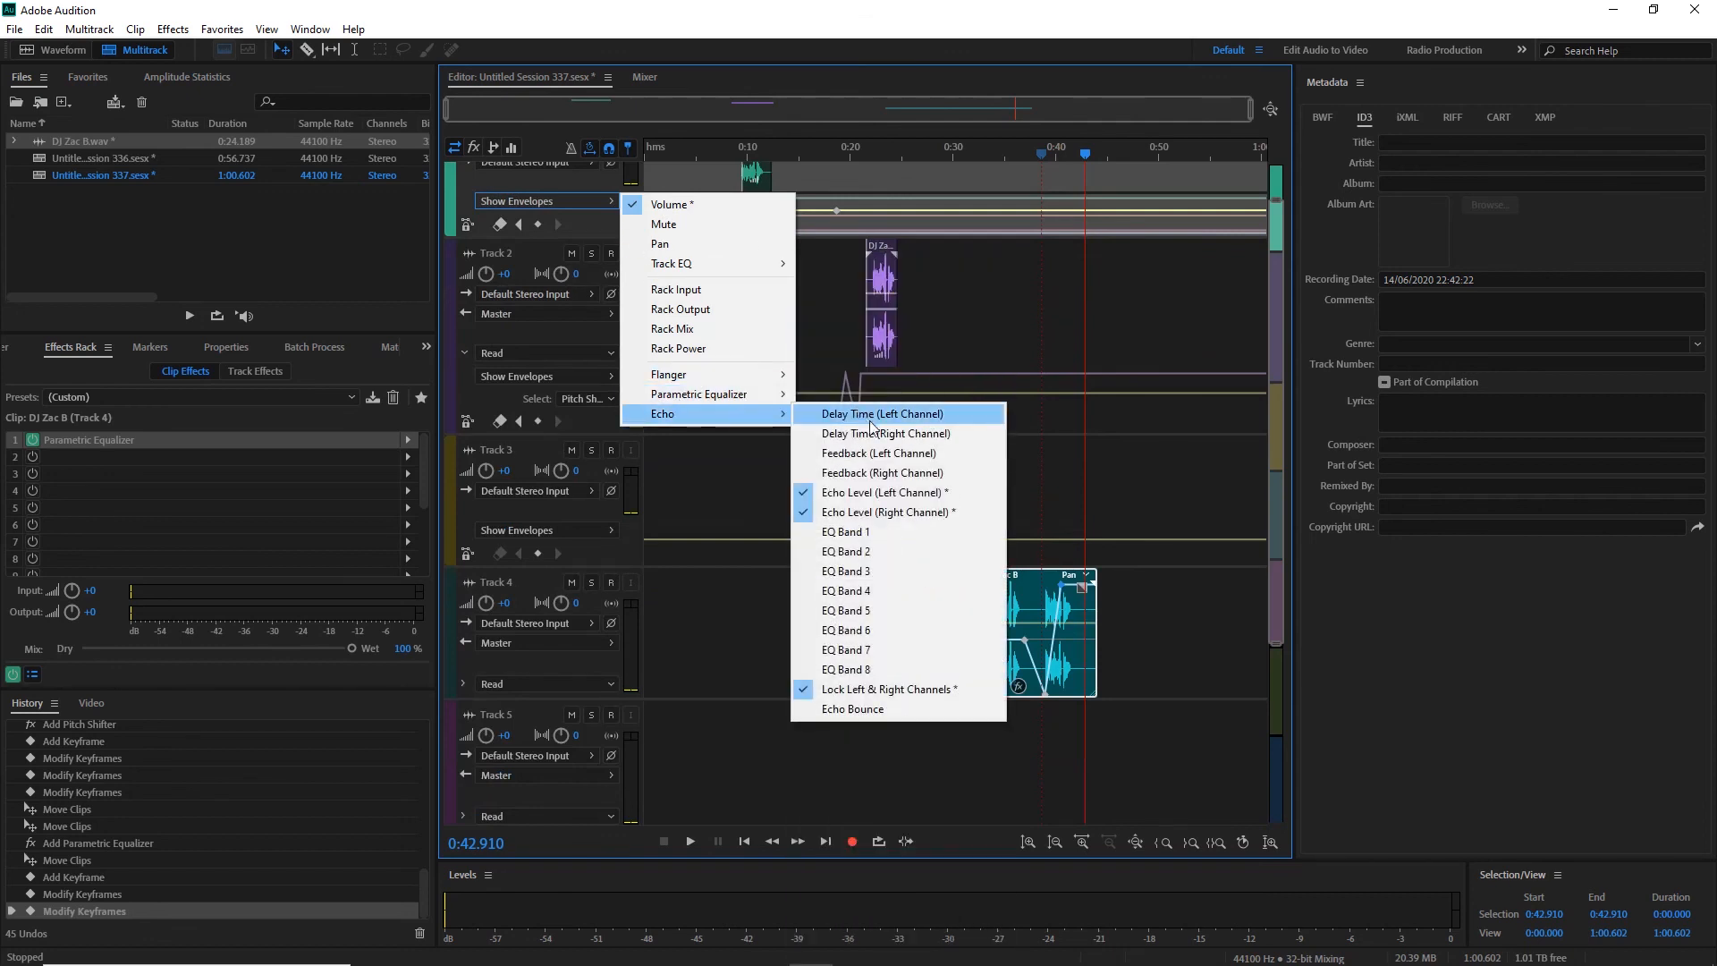
{"action": "left_click", "coordinate": [1037, 305]}
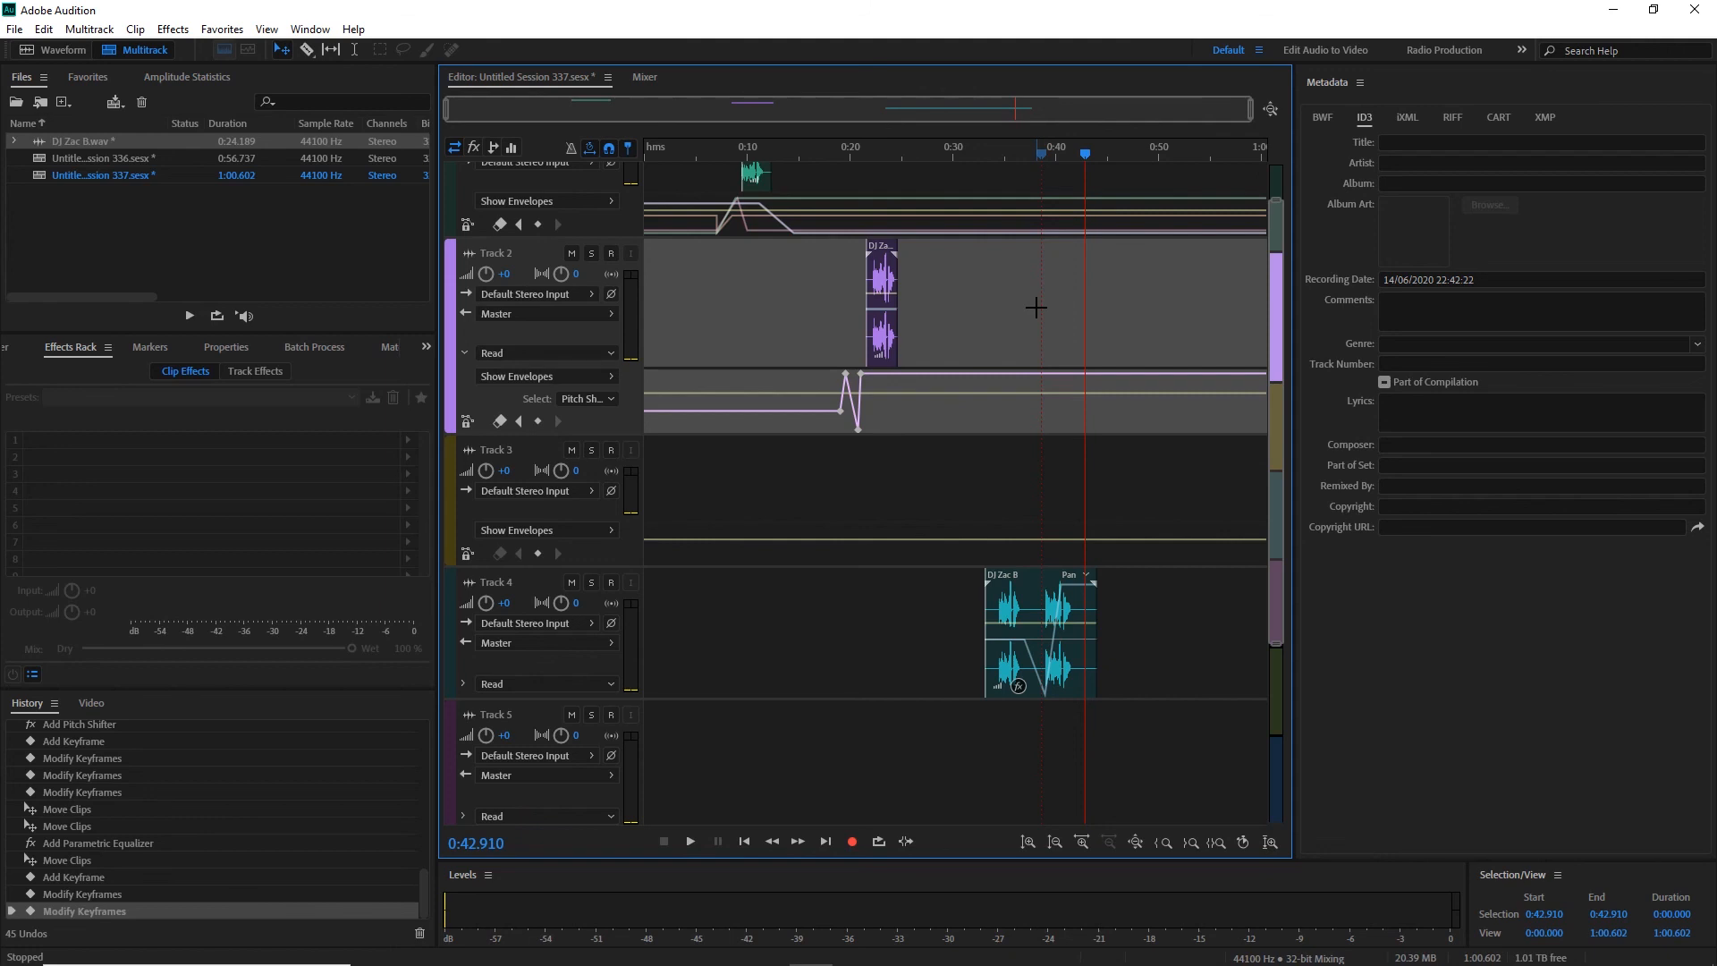
{"action": "left_click", "coordinate": [1039, 594]}
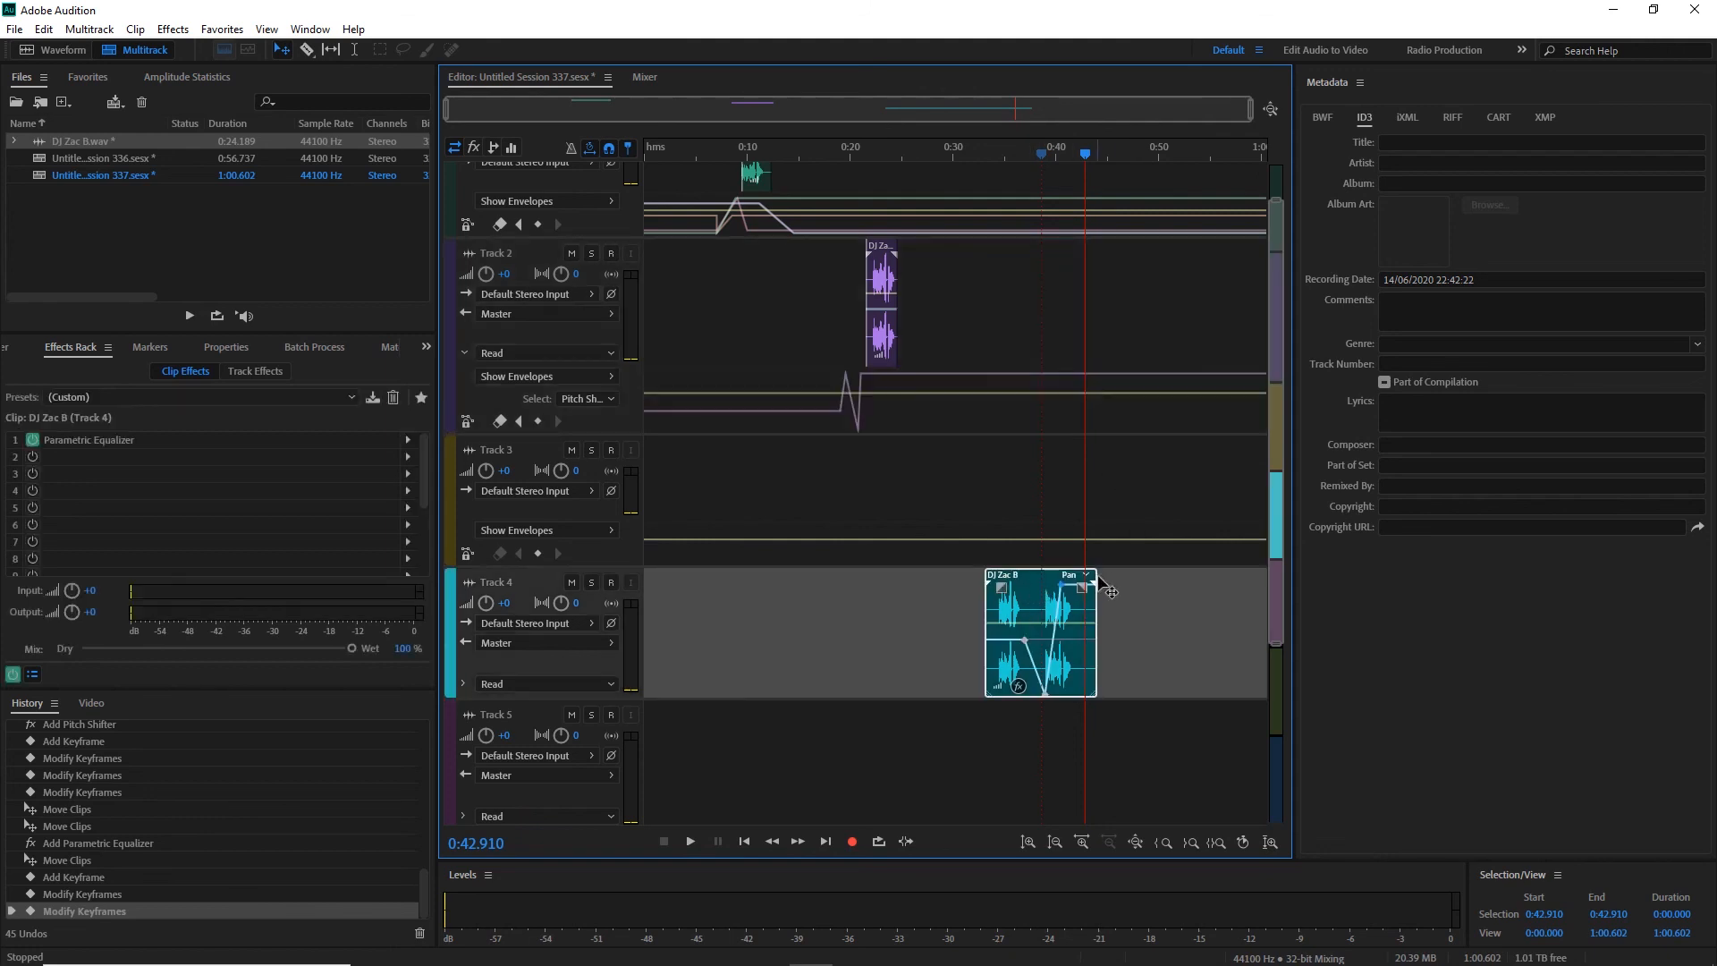
{"action": "left_click", "coordinate": [1087, 574]}
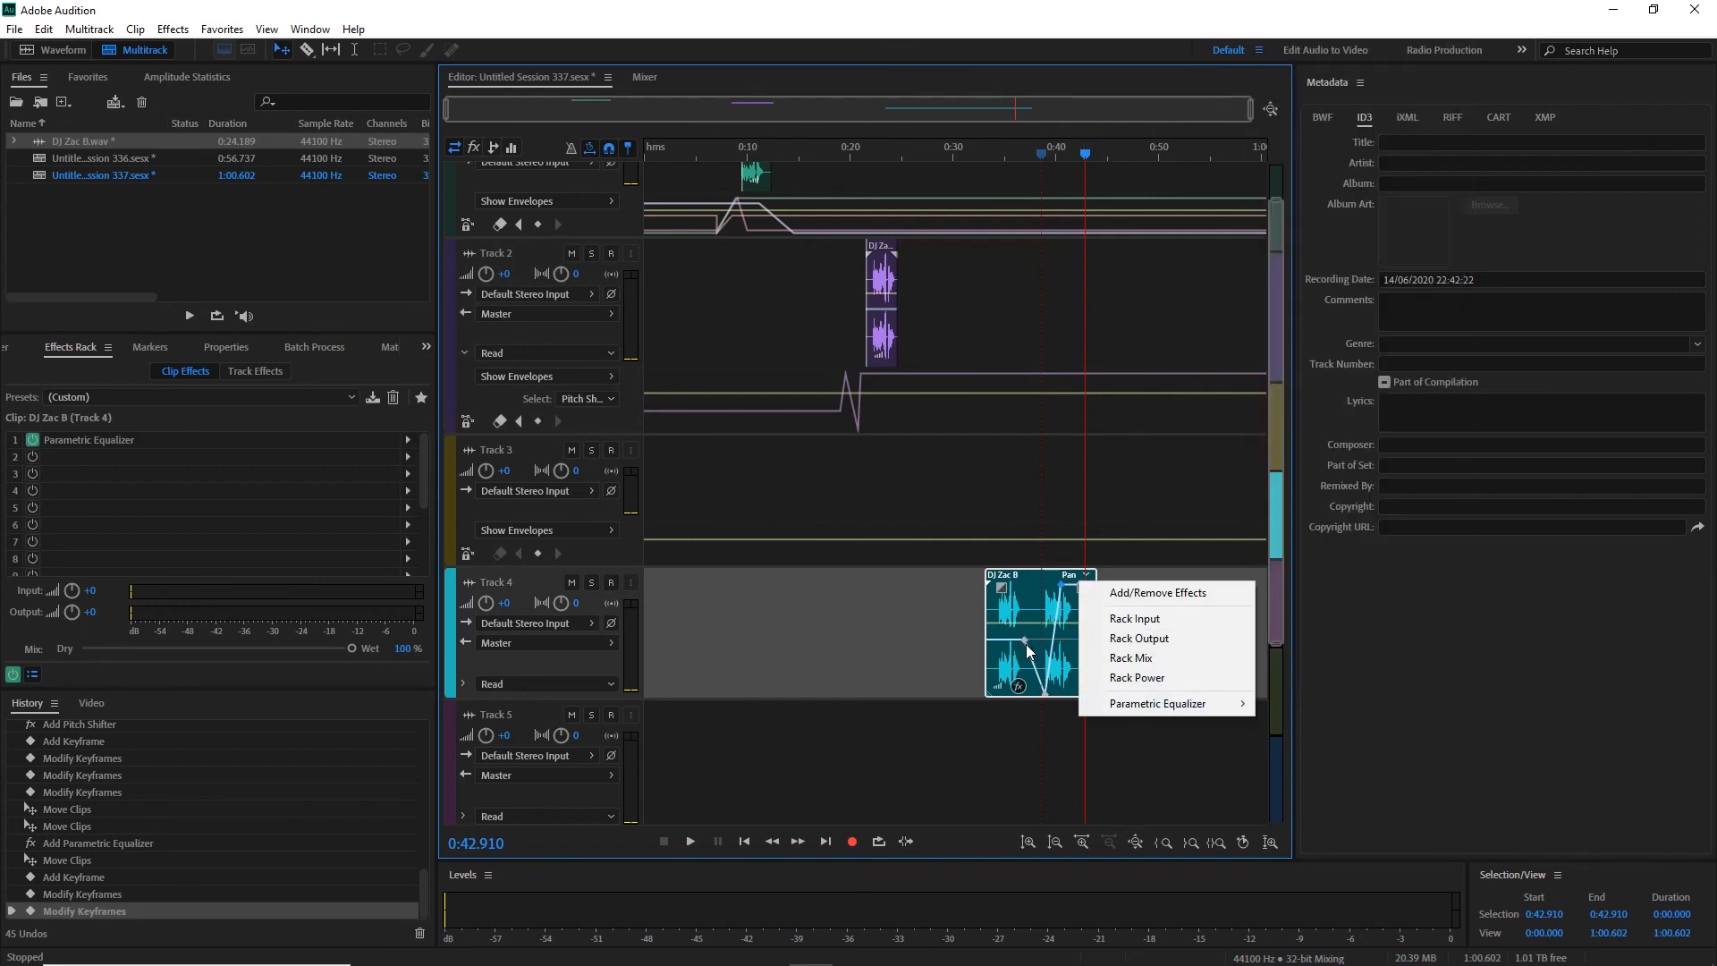
{"action": "left_click", "coordinate": [1005, 470]}
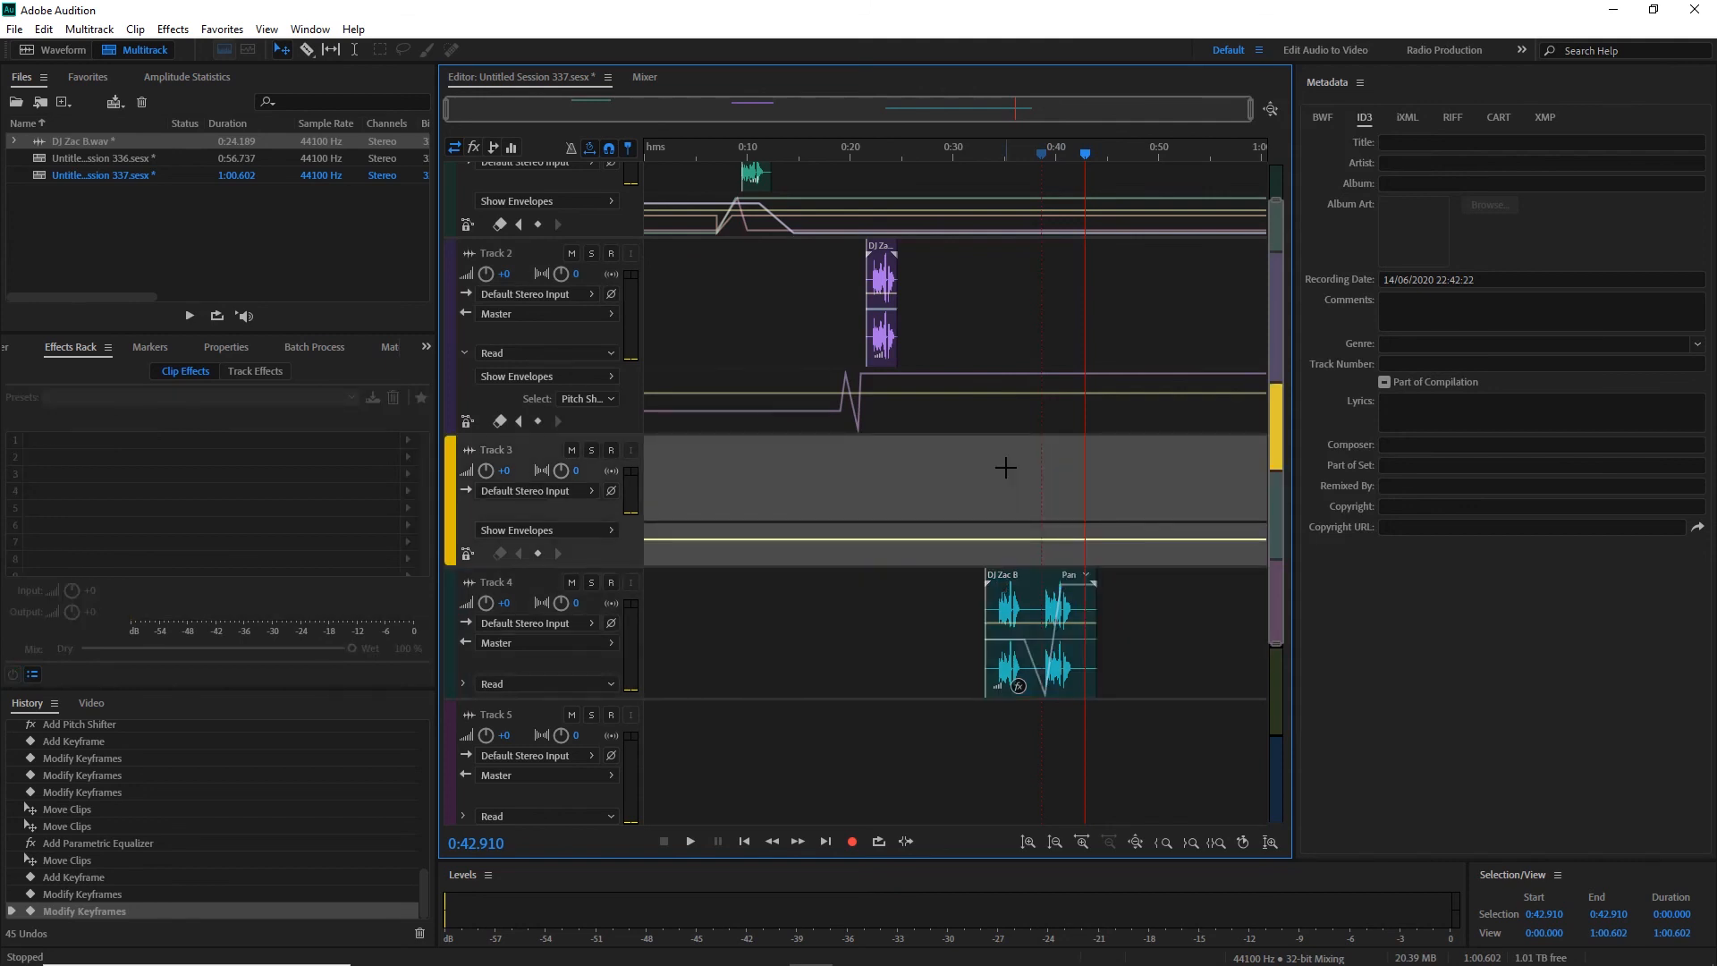